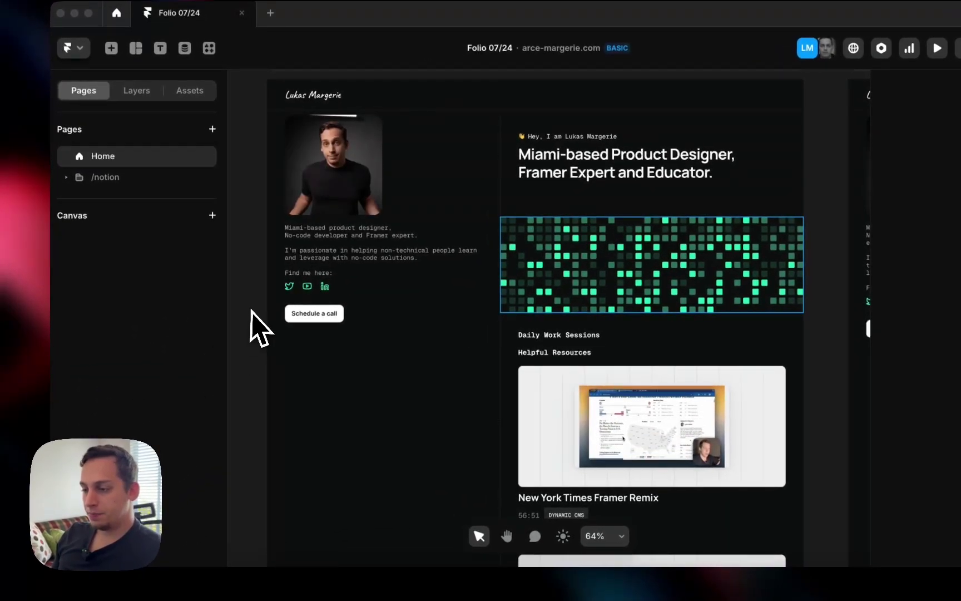
# Preview the Desktop home page, open a green grid square's detail page, highlight its date, and return to the canvas.
pyautogui.click(248, 307)
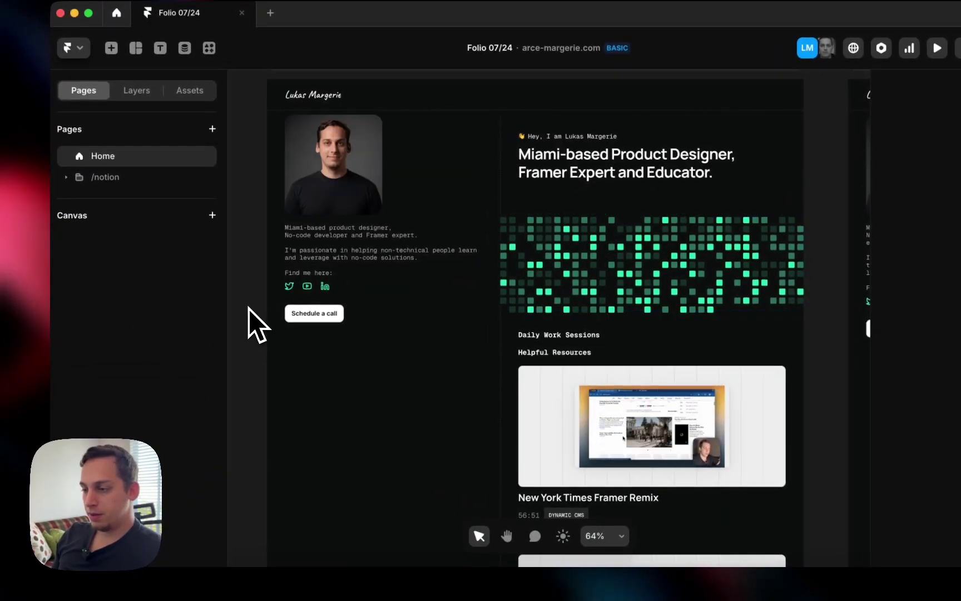
pyautogui.scroll(1, 247, 305)
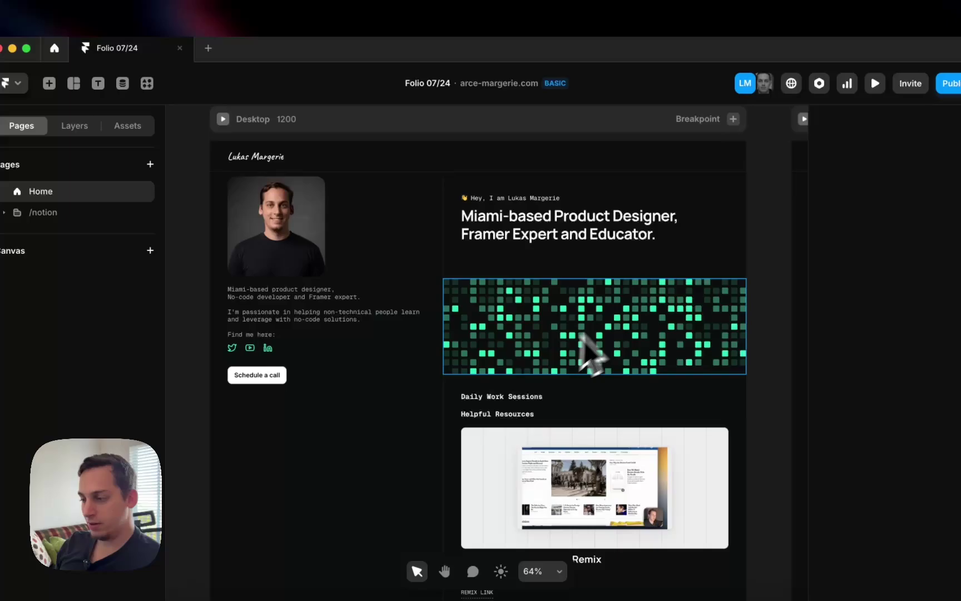
pyautogui.click(581, 336)
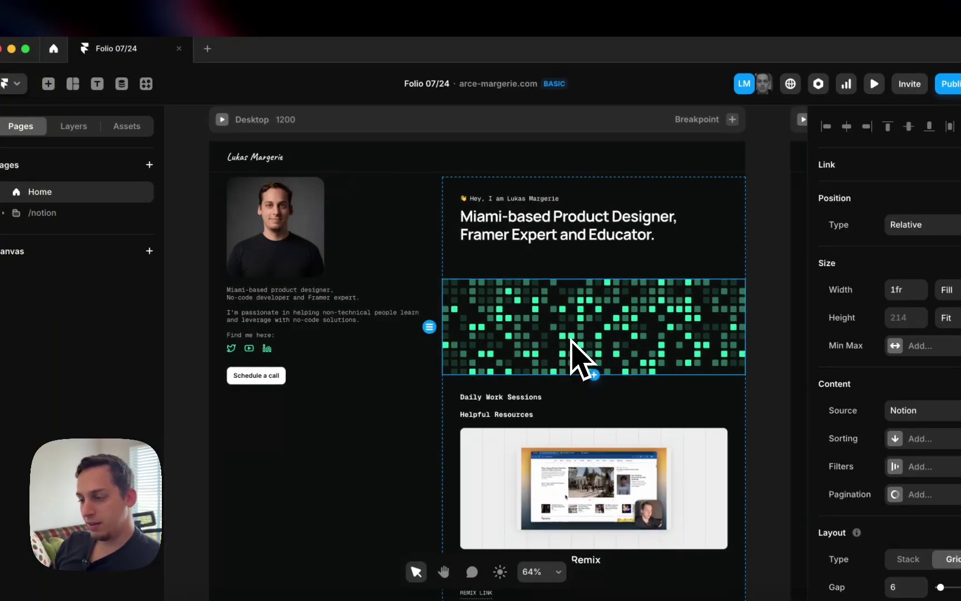
pyautogui.click(222, 119)
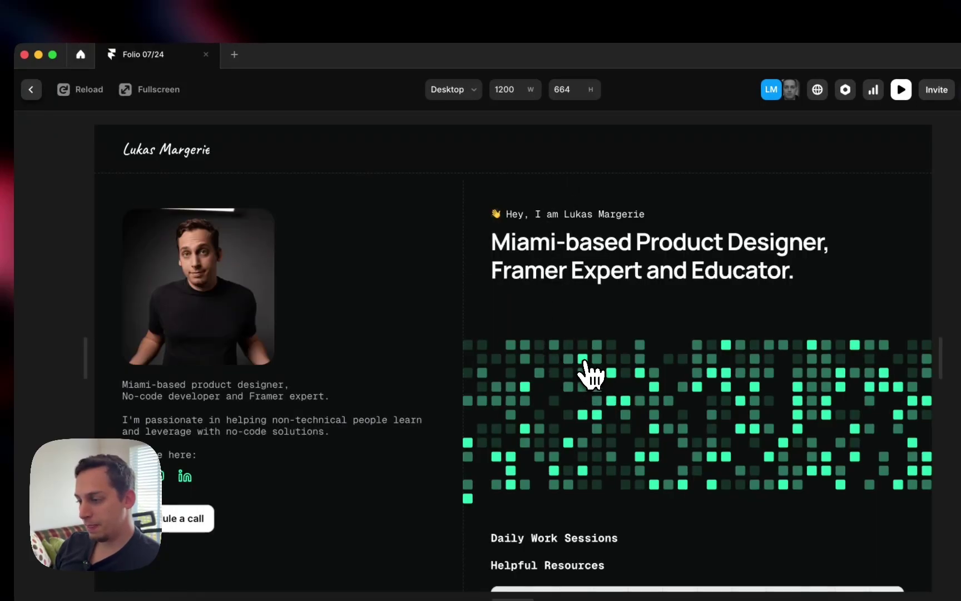
pyautogui.press('super+r')
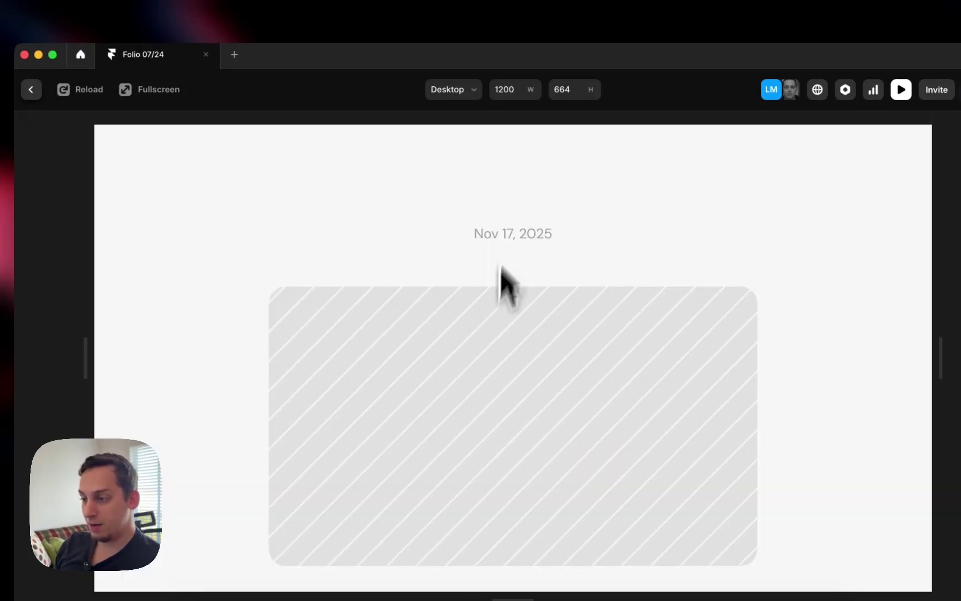
pyautogui.moveTo(531, 234); pyautogui.dragTo(552, 235)
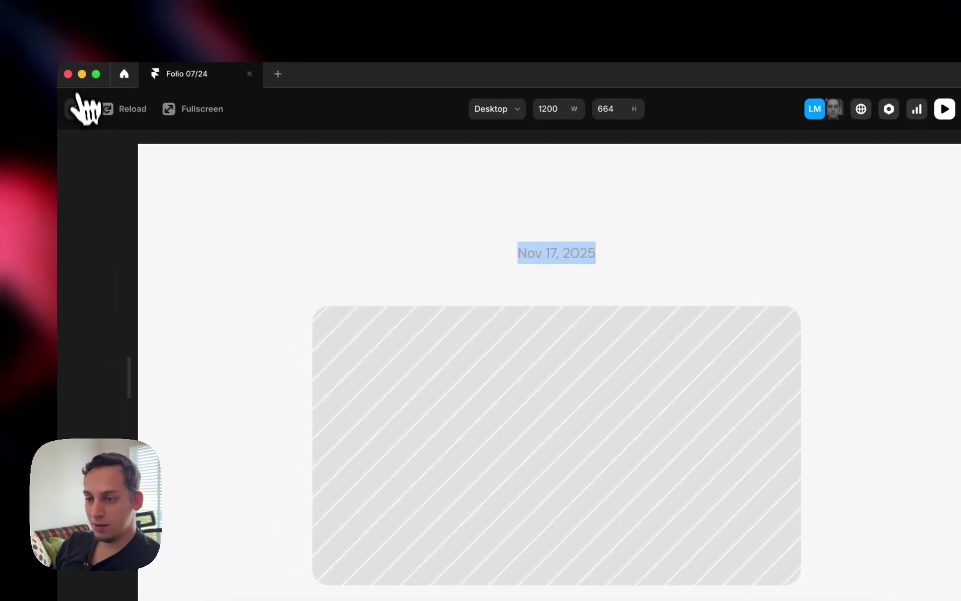
pyautogui.click(31, 89)
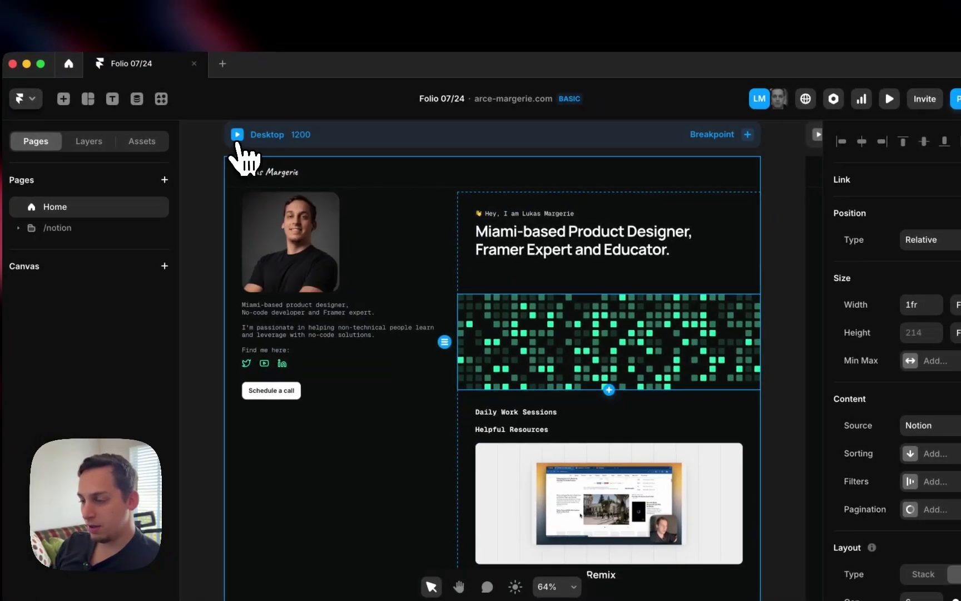
# Preview the Desktop page twice more, opening a different grid square's detail page each time and returning to the canvas.
pyautogui.click(249, 137)
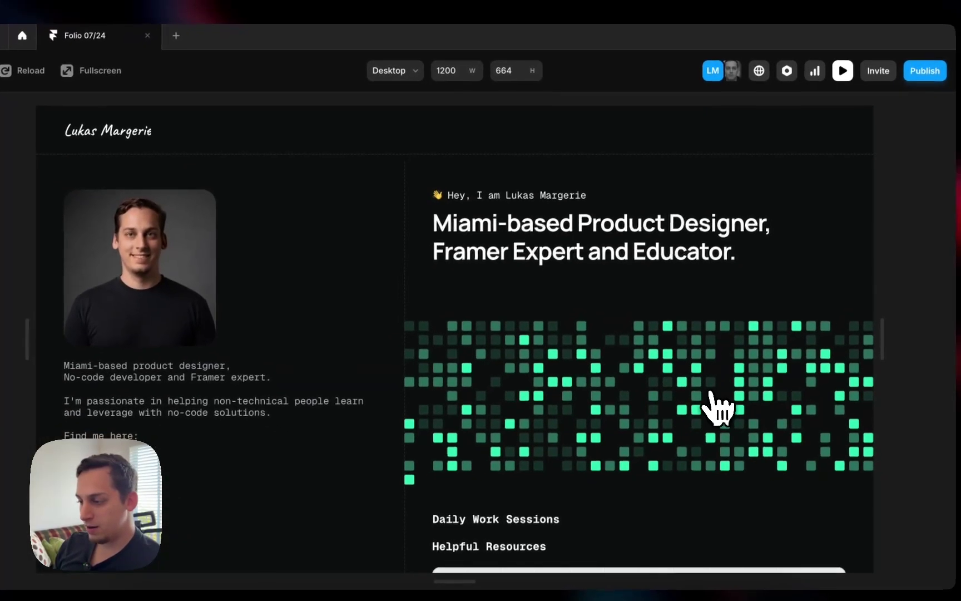
pyautogui.click(711, 393)
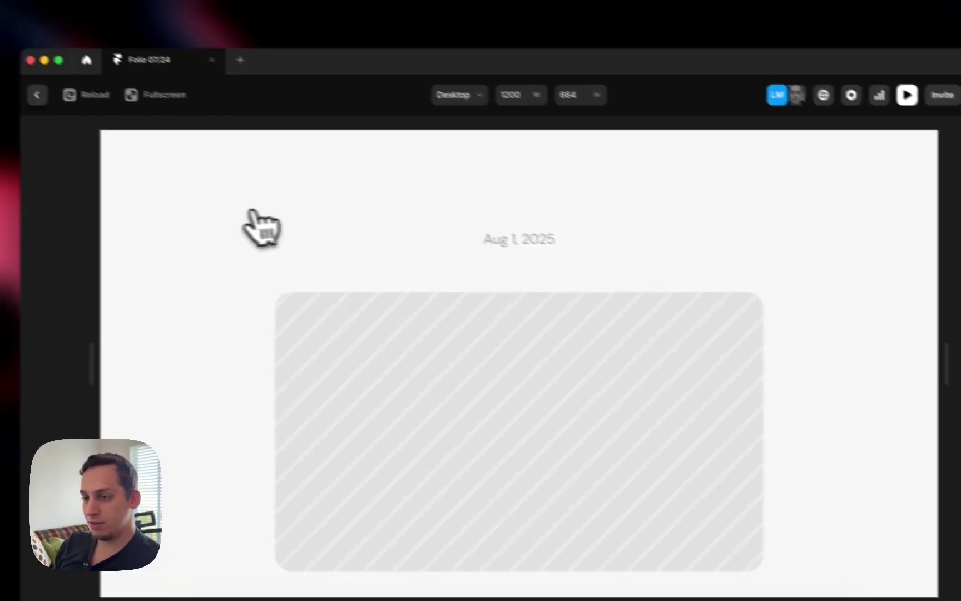
pyautogui.click(37, 94)
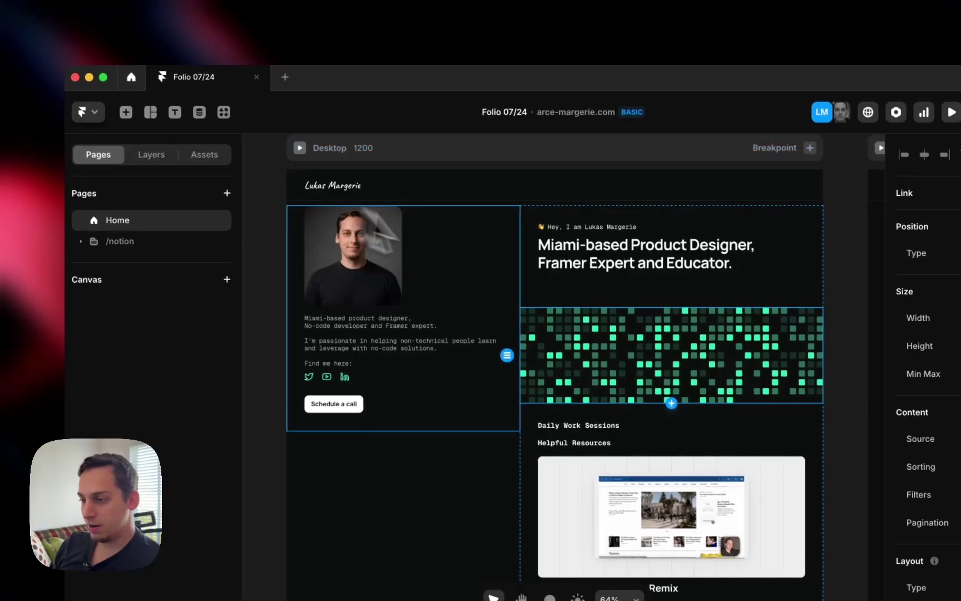
pyautogui.click(300, 148)
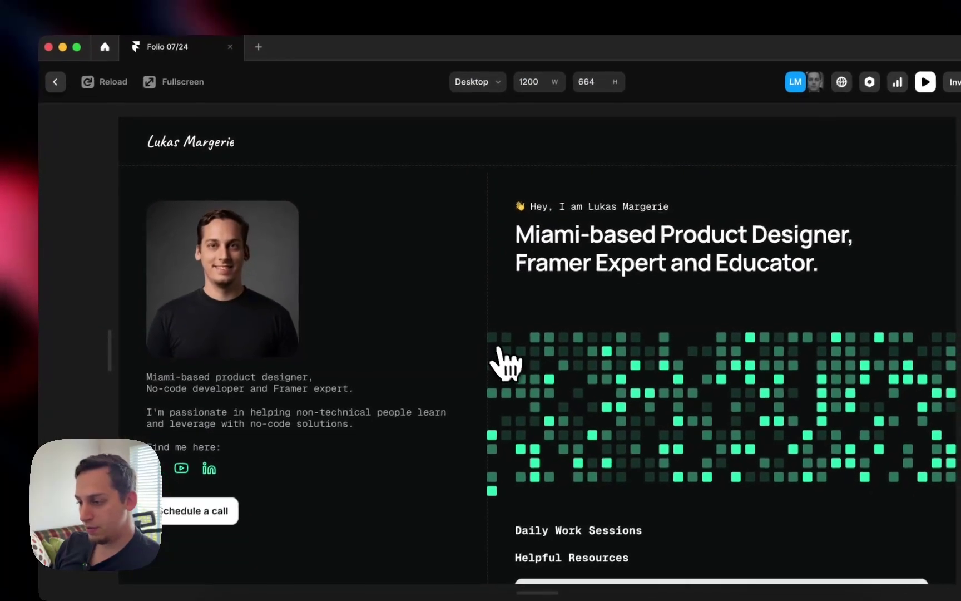
pyautogui.click(526, 384)
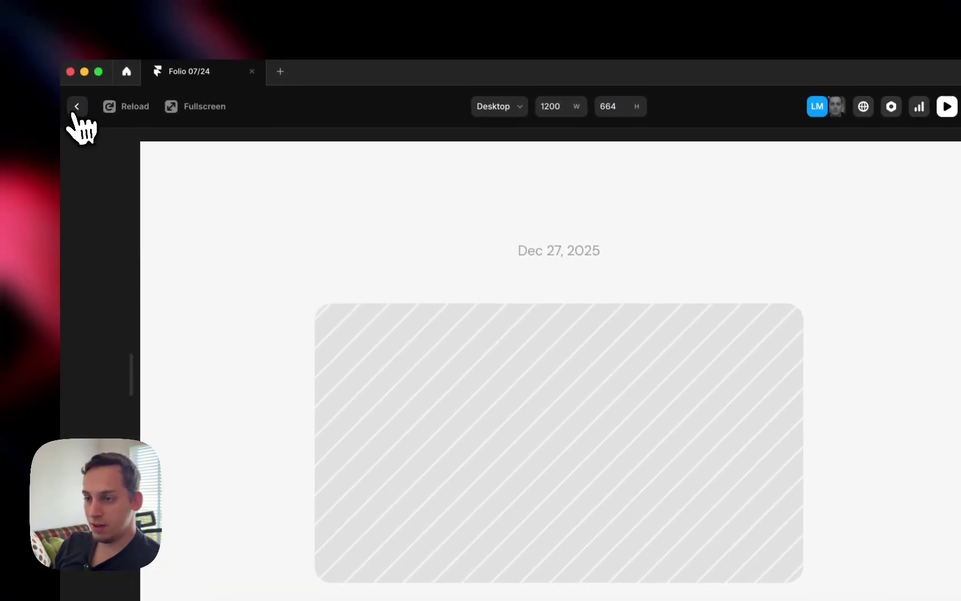
pyautogui.click(54, 81)
# Preview the Desktop page again, check the date page behind the square at the grid's lower-right end, and return to the canvas.
pyautogui.click(301, 149)
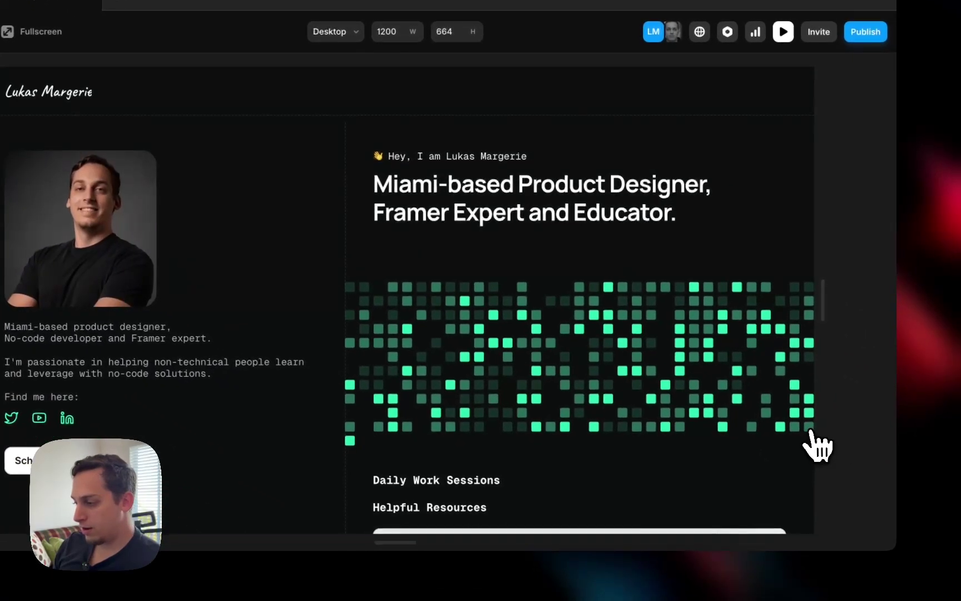
pyautogui.click(817, 445)
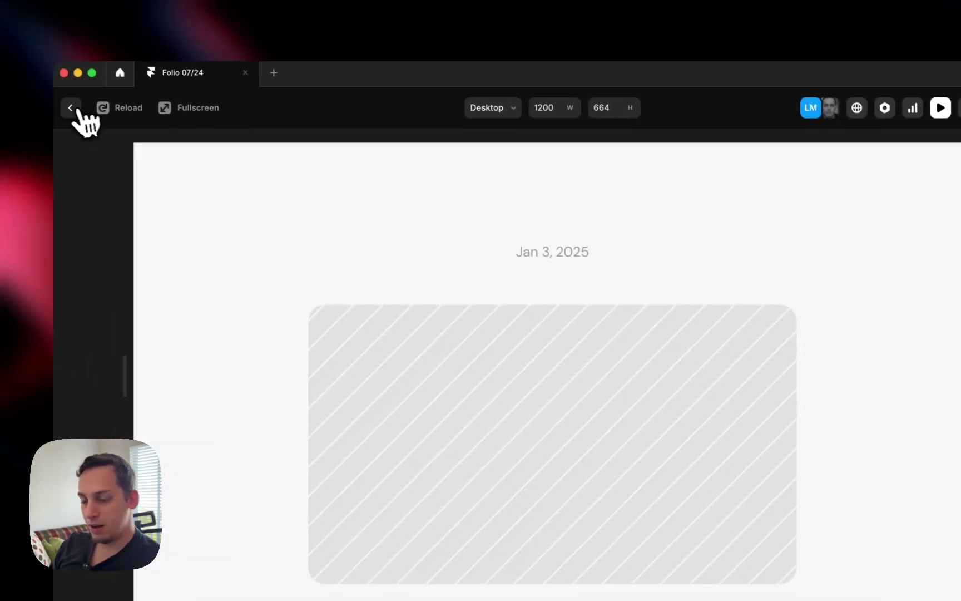
pyautogui.click(76, 110)
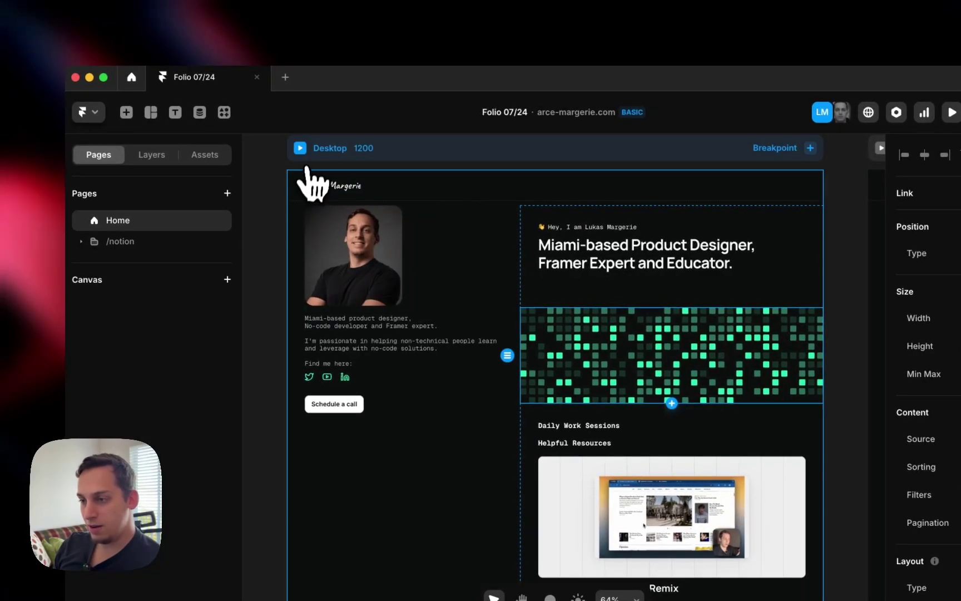
pyautogui.click(300, 148)
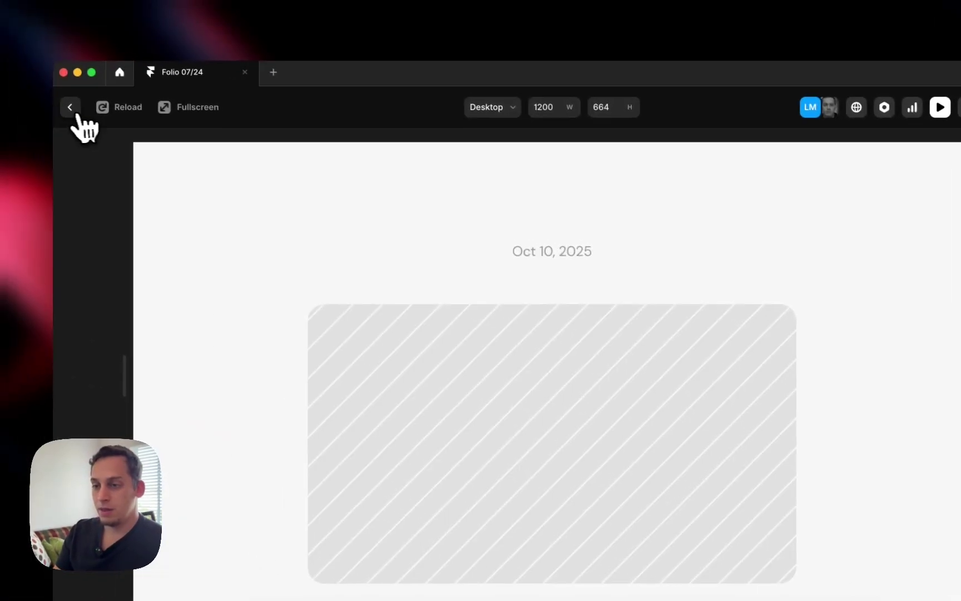
pyautogui.click(71, 107)
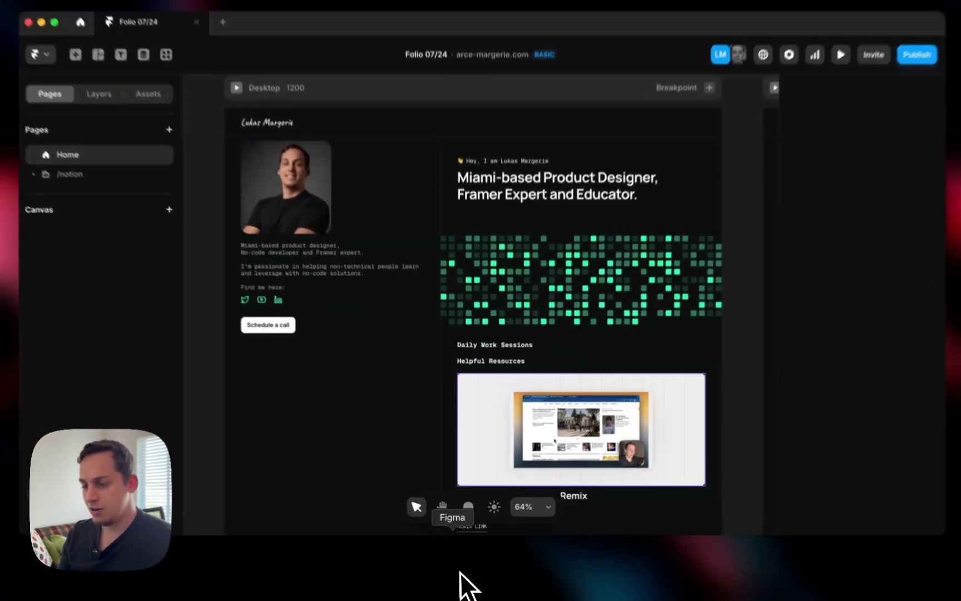
# Switch to Figma, shrink the contributions chart image to about half its width, and place it just above the grid of squares.
pyautogui.click(457, 578)
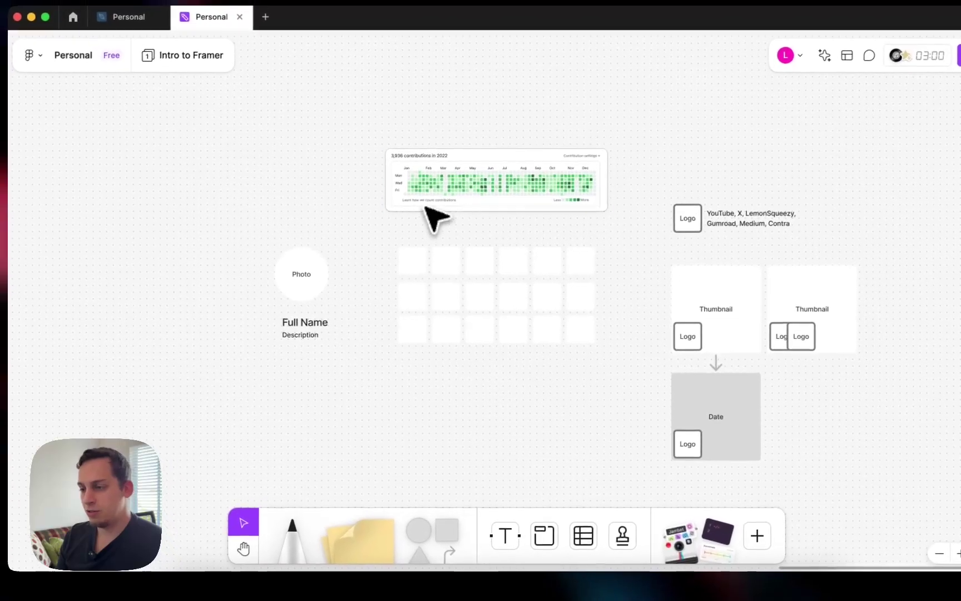
pyautogui.moveTo(427, 207)
pyautogui.mouseDown()
pyautogui.moveTo(466, 207)
pyautogui.moveTo(438, 208)
pyautogui.mouseUp()
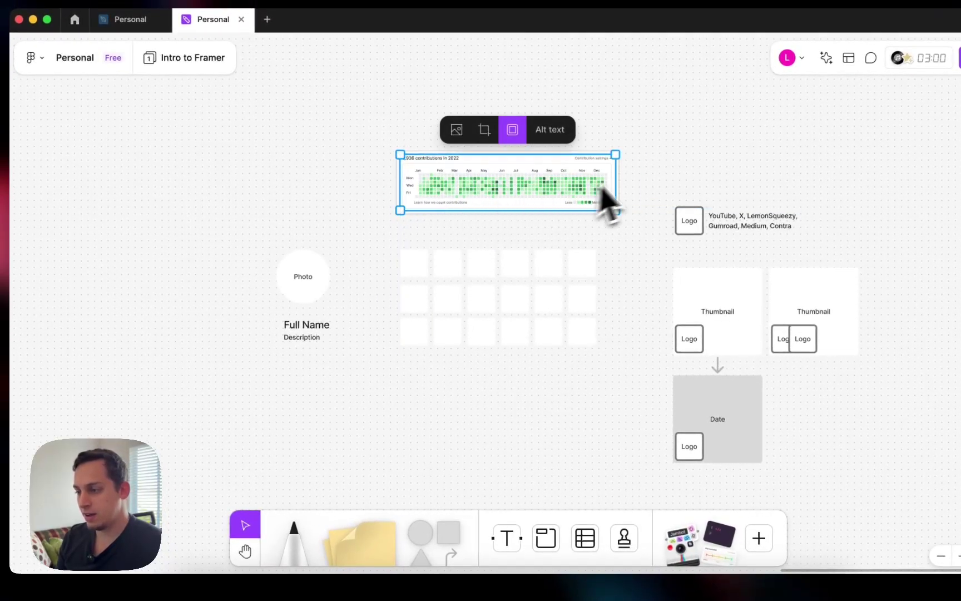
pyautogui.moveTo(615, 154); pyautogui.dragTo(515, 180)
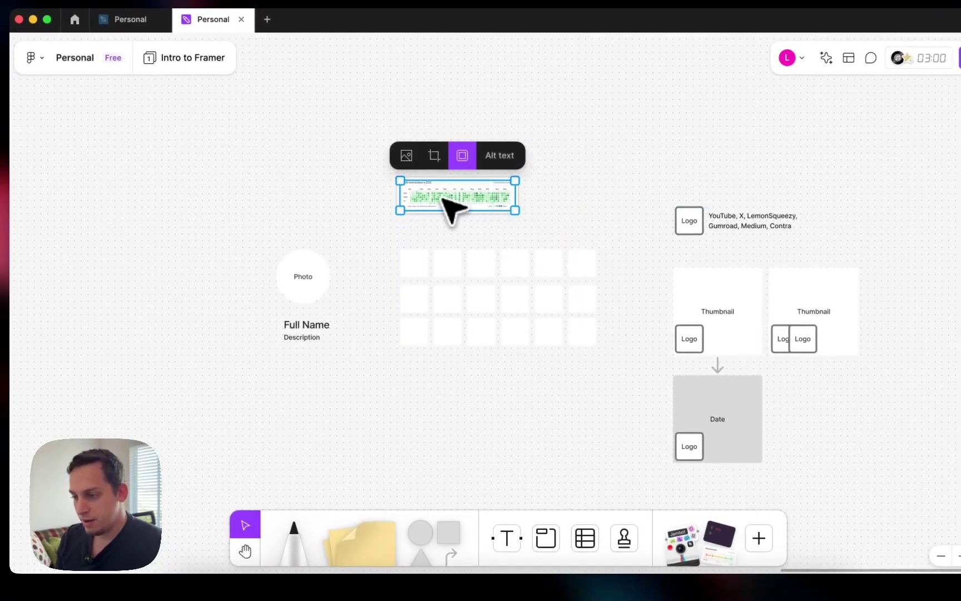
pyautogui.moveTo(443, 197); pyautogui.dragTo(443, 219)
# Review the wireframe's Photo, Full Name and Description block and its grid of squares, comparing them with the Framer page.
pyautogui.moveTo(217, 250); pyautogui.dragTo(277, 246)
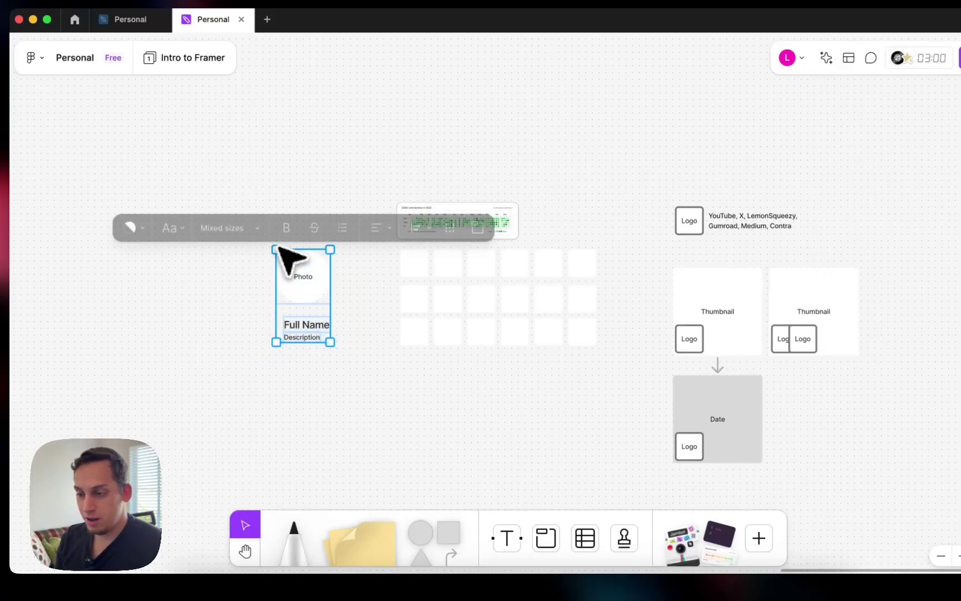
pyautogui.moveTo(272, 322); pyautogui.dragTo(318, 343)
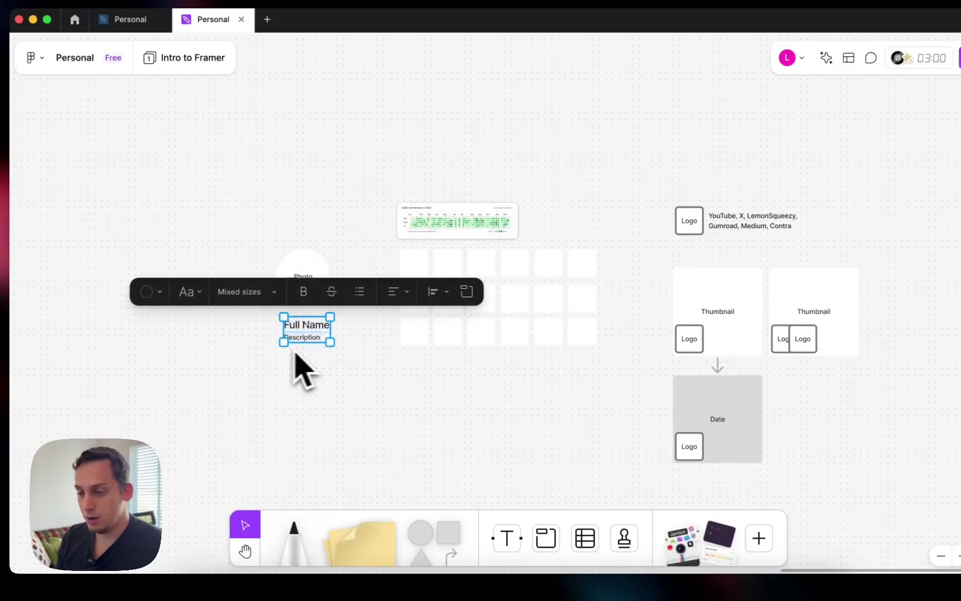
pyautogui.click(303, 359)
pyautogui.moveTo(376, 265); pyautogui.dragTo(614, 373)
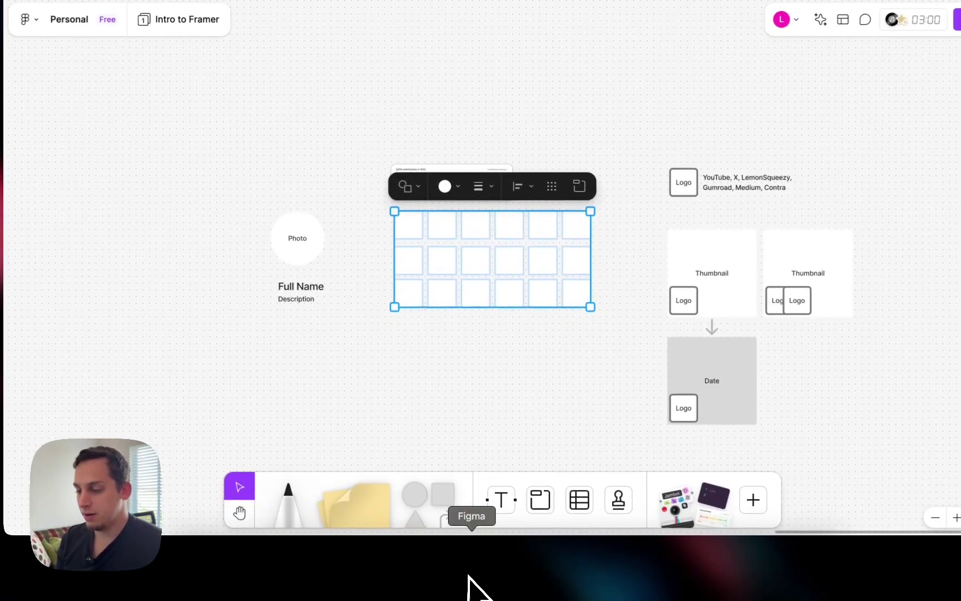
pyautogui.click(553, 581)
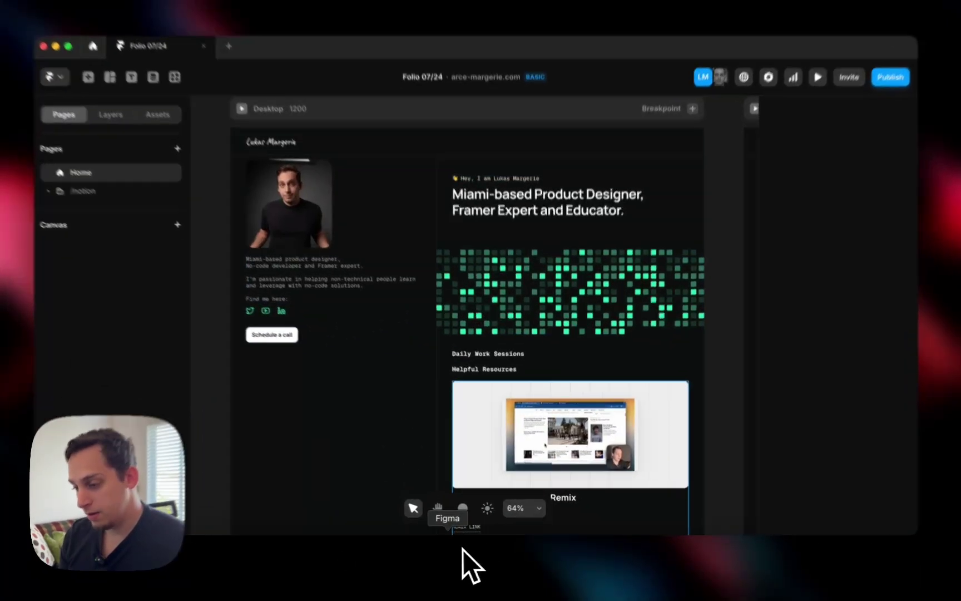
pyautogui.click(453, 548)
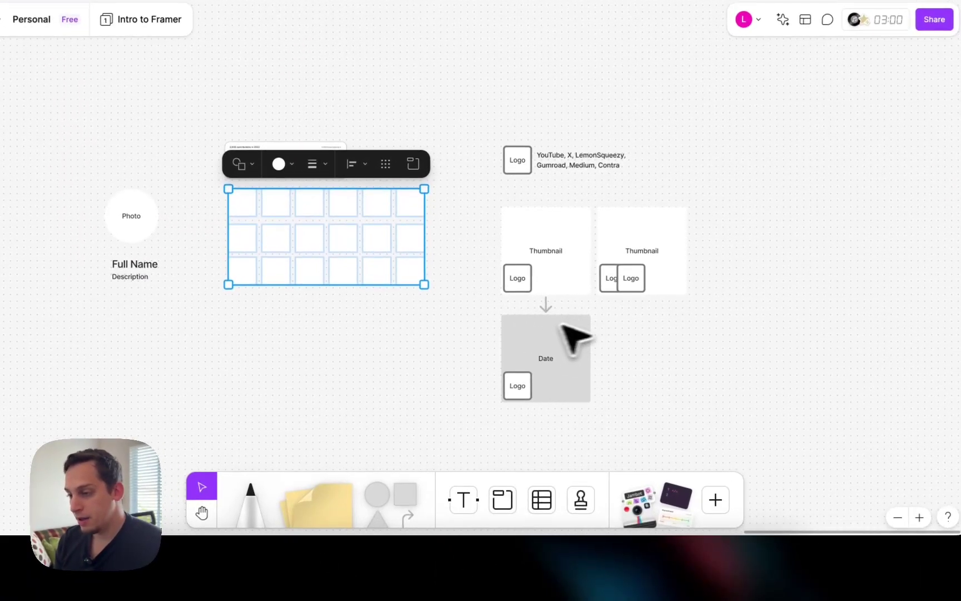
# Draw a connector arrow from the first square of the grid to the first Thumbnail card.
pyautogui.click(249, 202)
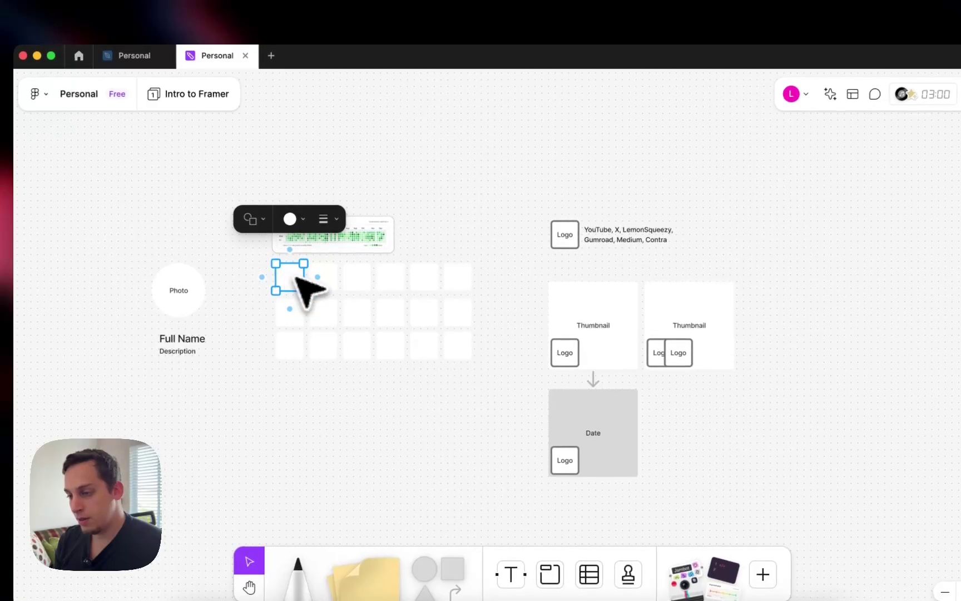
pyautogui.moveTo(318, 276); pyautogui.dragTo(523, 296)
pyautogui.moveTo(546, 317); pyautogui.dragTo(547, 321)
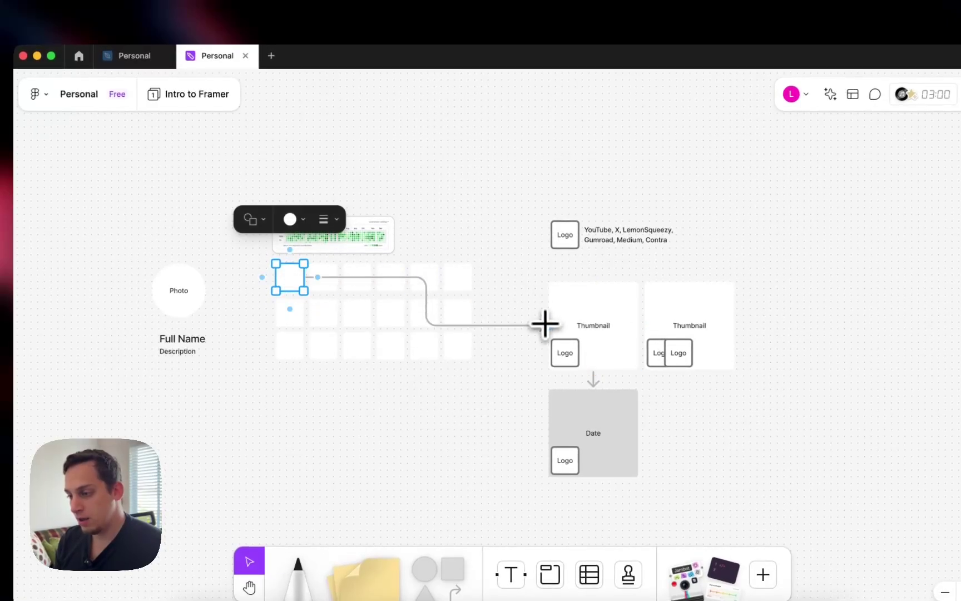
pyautogui.click(521, 296)
# Examine the connected Thumbnail card up close and the individual squares along the grid's first row.
pyautogui.hscroll(5, 483, 285)
pyautogui.scroll(-2, 483, 286)
pyautogui.scroll(5, 316, 207)
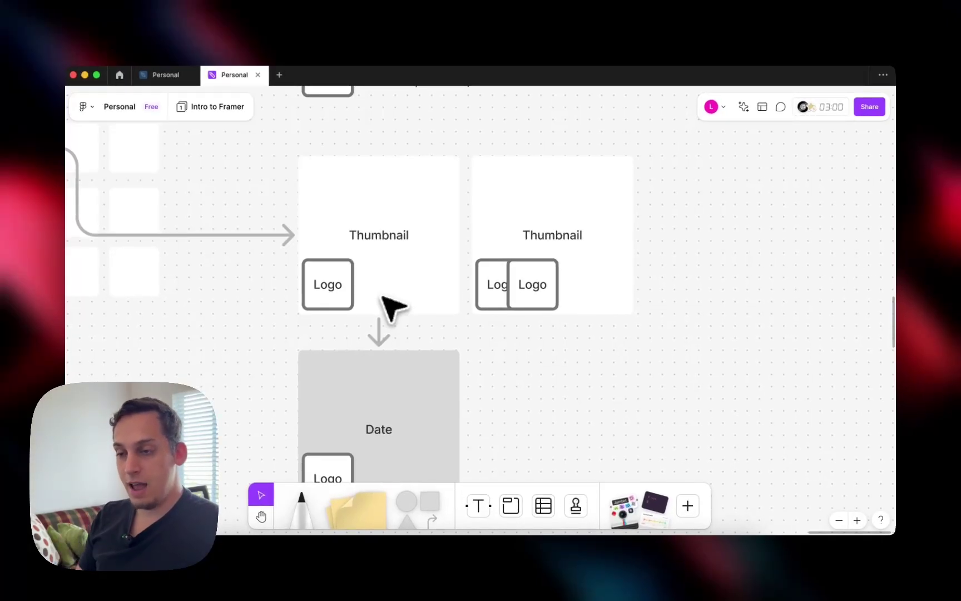
pyautogui.hscroll(-8, 279, 257)
pyautogui.click(373, 155)
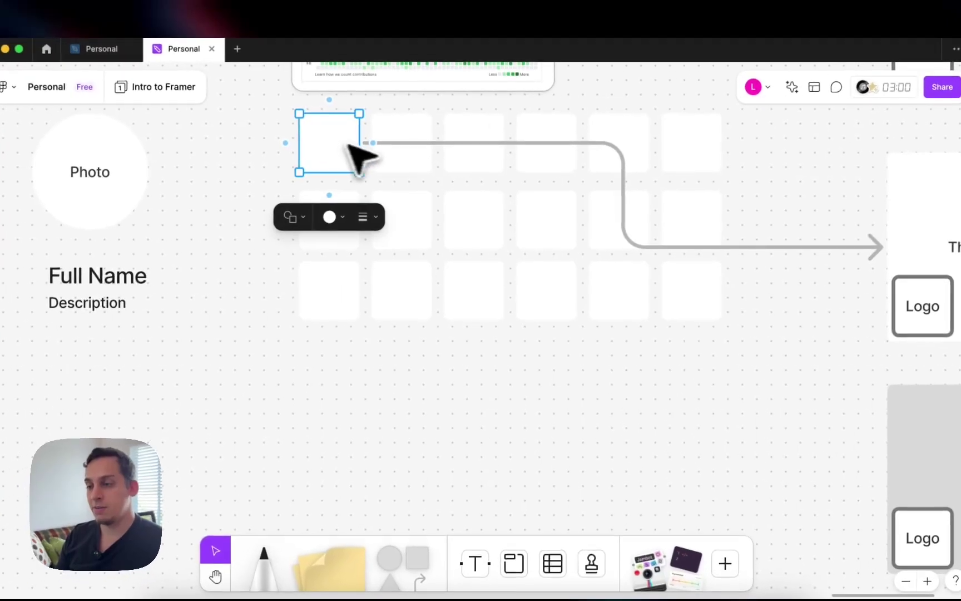
pyautogui.moveTo(348, 146); pyautogui.dragTo(550, 155)
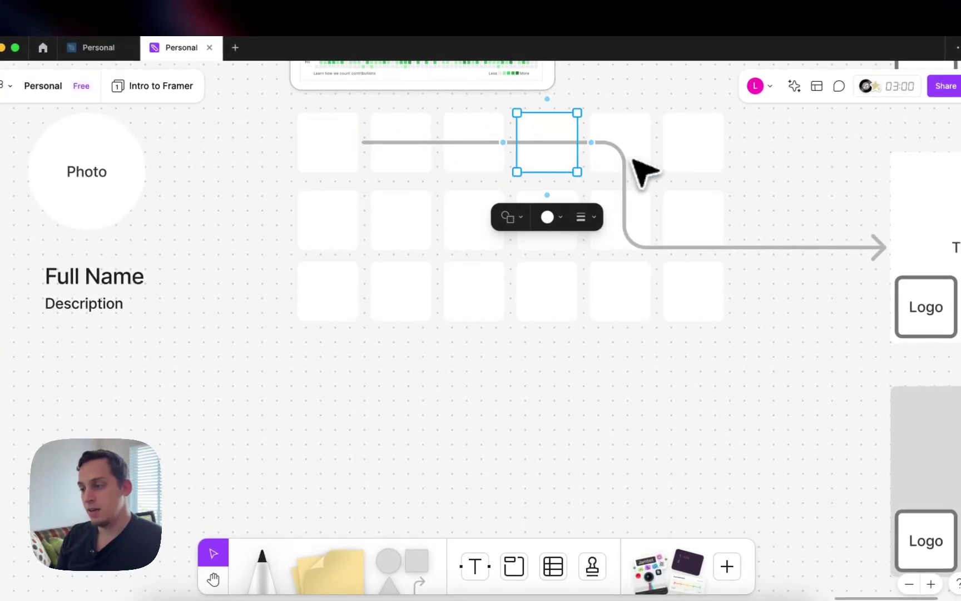
pyautogui.hscroll(10, 645, 172)
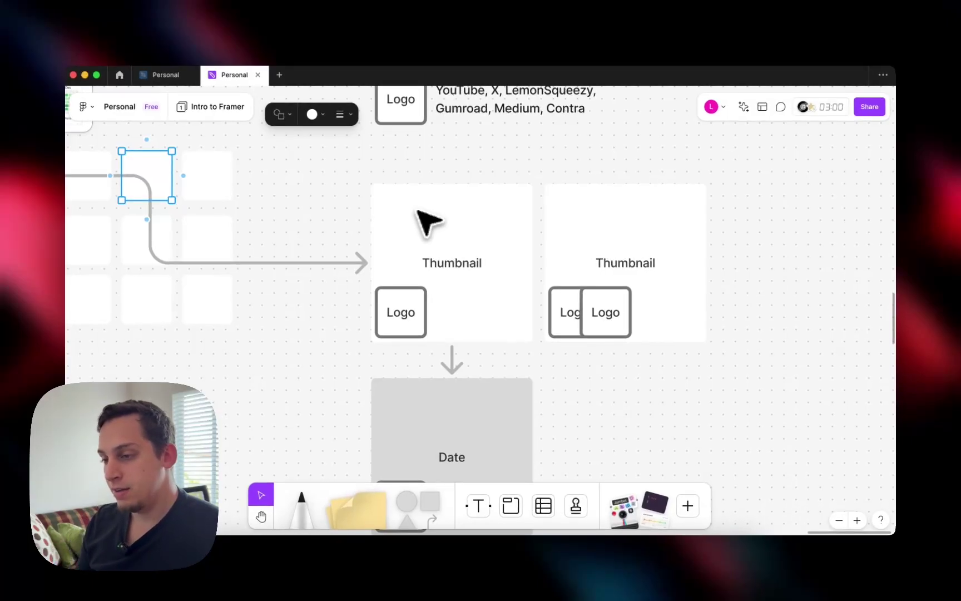
# Examine the Logo box on the first Thumbnail card and highlight LemonSqueezy in the platform list above the cards.
pyautogui.click(389, 322)
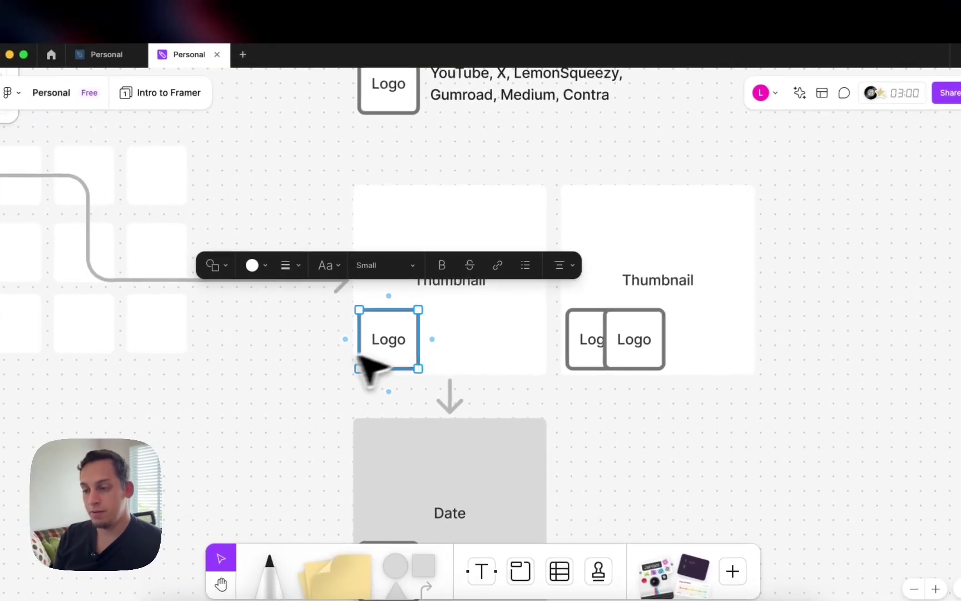
pyautogui.click(300, 375)
pyautogui.scroll(5, 307, 375)
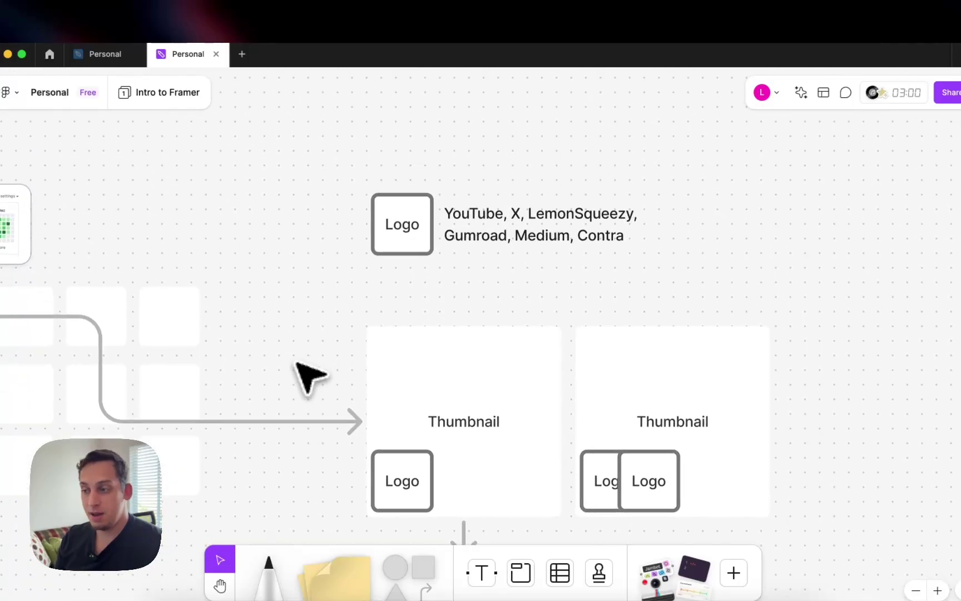
pyautogui.doubleClick(578, 218)
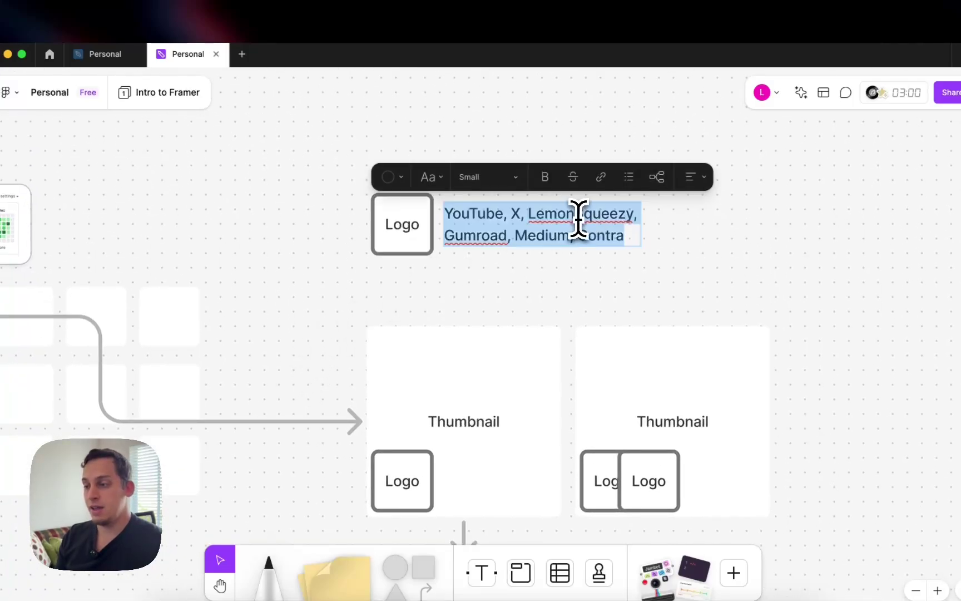
pyautogui.doubleClick(543, 216)
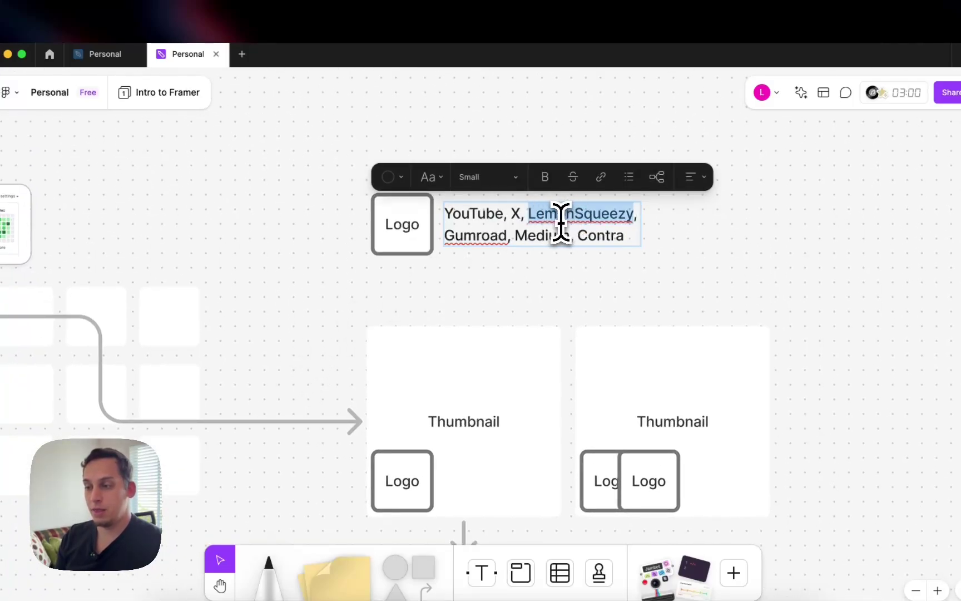
# Examine the Thumbnail and Date cards, plus the first and fifth squares of the grid's top row.
pyautogui.scroll(-3, 561, 222)
pyautogui.scroll(-3, 559, 224)
pyautogui.press('Escape')
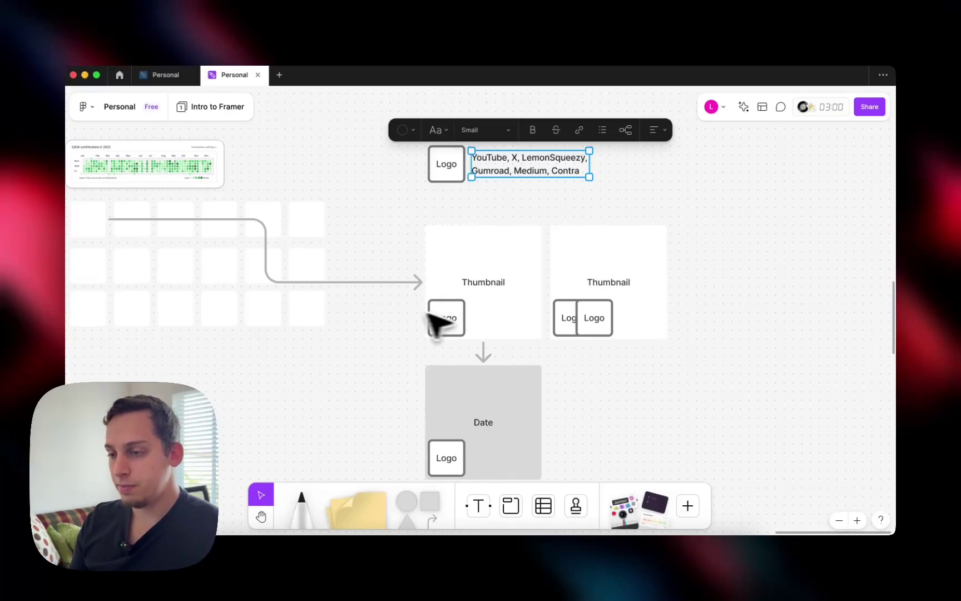
pyautogui.hscroll(-5, 401, 314)
pyautogui.click(335, 246)
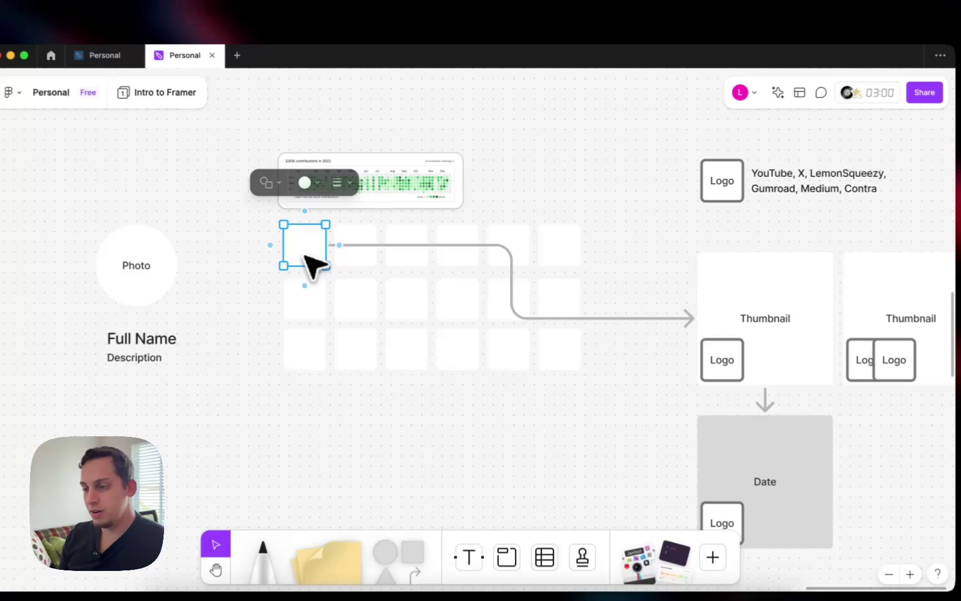
pyautogui.moveTo(305, 256); pyautogui.dragTo(534, 244)
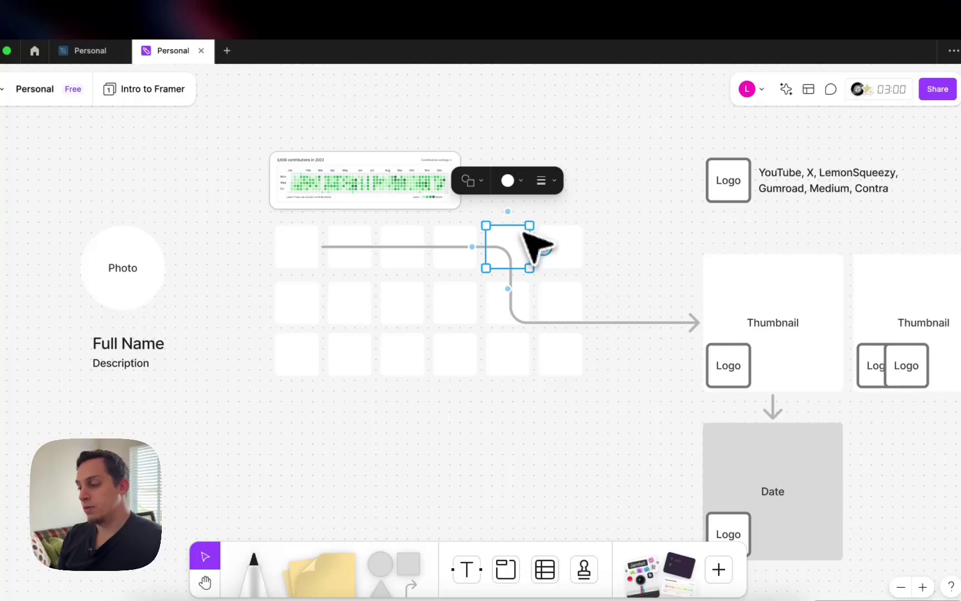
pyautogui.hscroll(5, 537, 245)
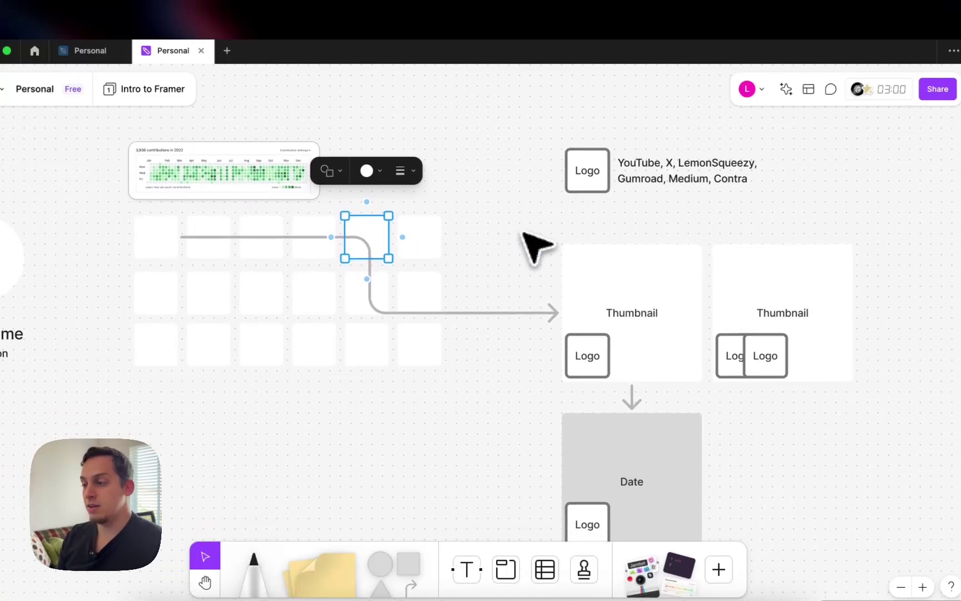
# Highlight Contra and Medium in the platform list and inspect the last two squares of the grid's first row.
pyautogui.click(717, 178)
pyautogui.doubleClick(718, 178)
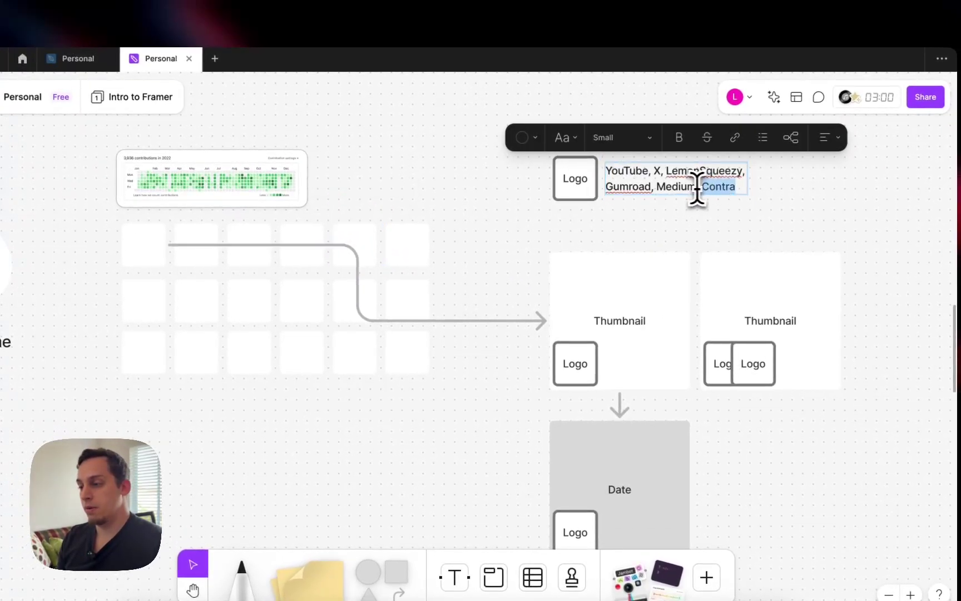
pyautogui.doubleClick(684, 188)
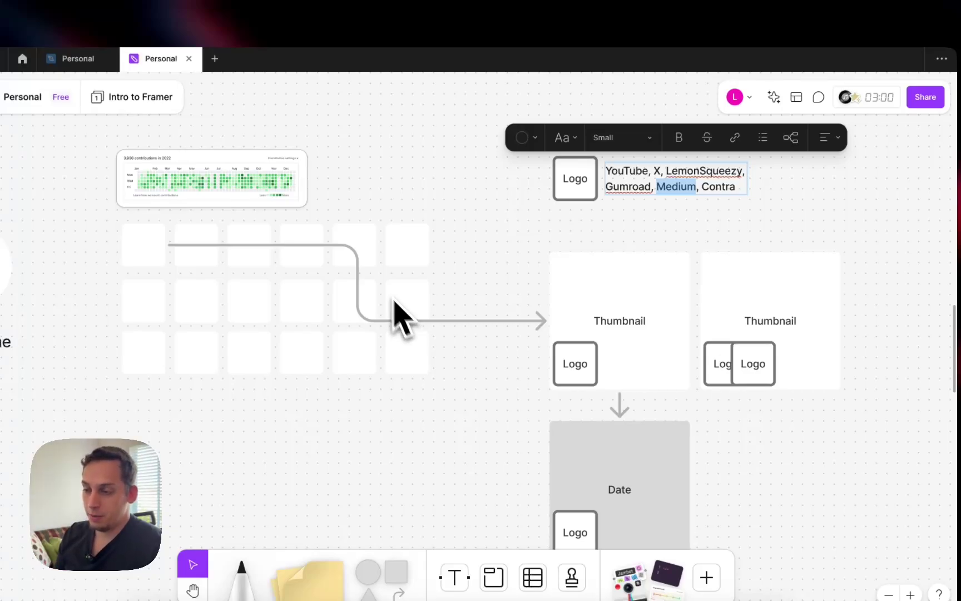
pyautogui.doubleClick(355, 244)
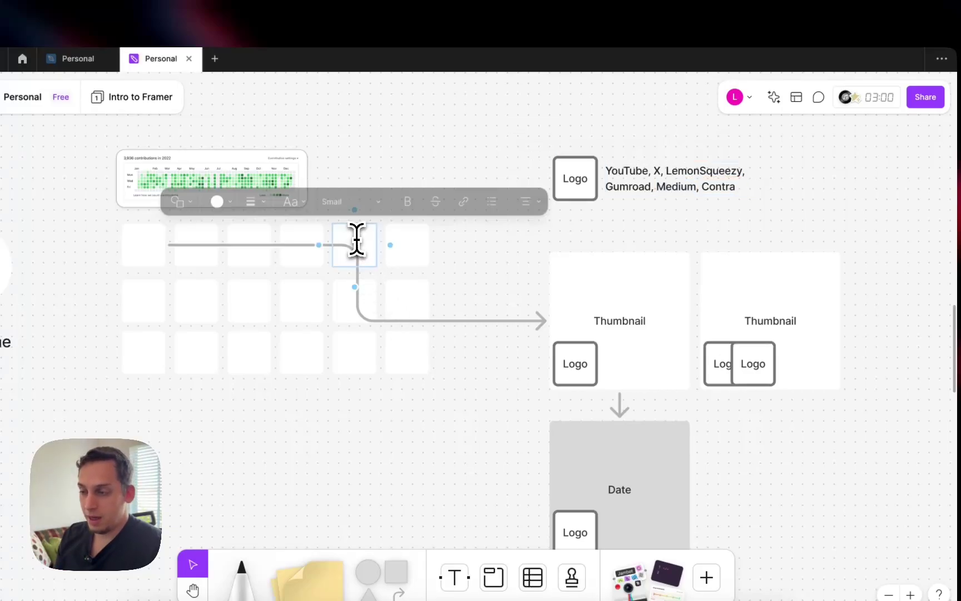
pyautogui.click(500, 251)
pyautogui.click(418, 251)
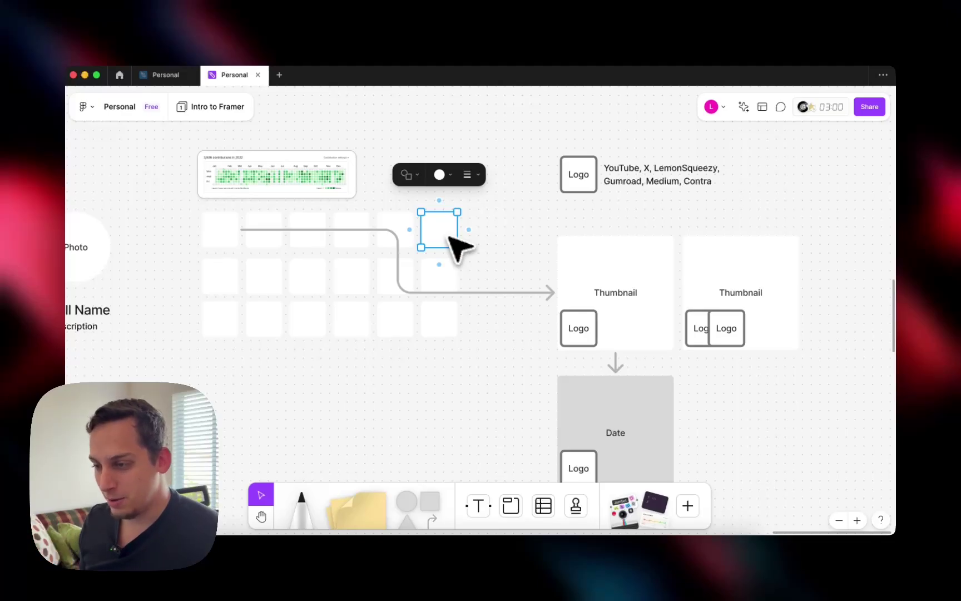
pyautogui.click(579, 262)
pyautogui.click(521, 265)
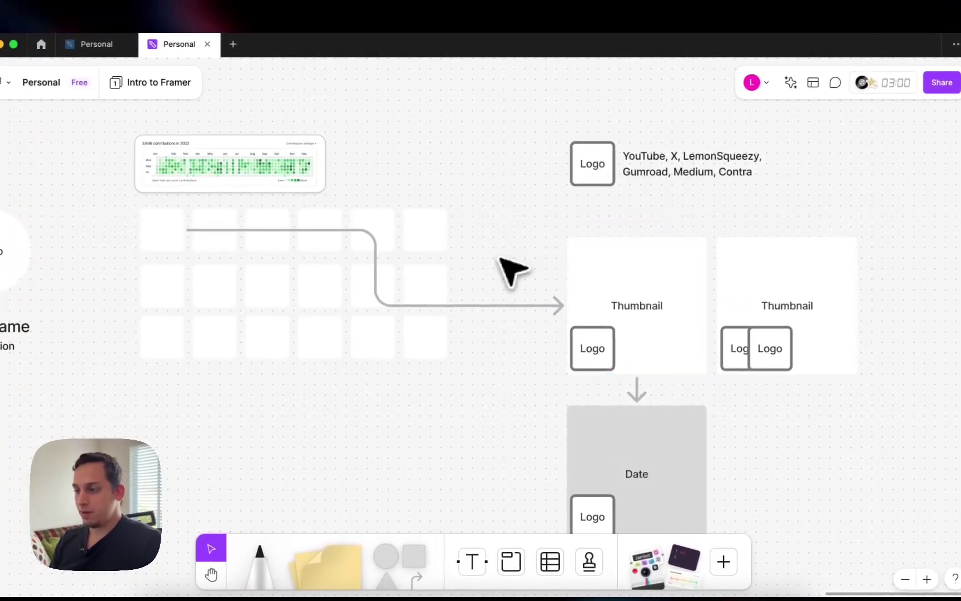
# Examine the first Thumbnail card and the arrow linking it down to the Date card.
pyautogui.hscroll(3, 512, 264)
pyautogui.scroll(-1, 511, 265)
pyautogui.scroll(-2, 501, 262)
pyautogui.hscroll(1, 500, 262)
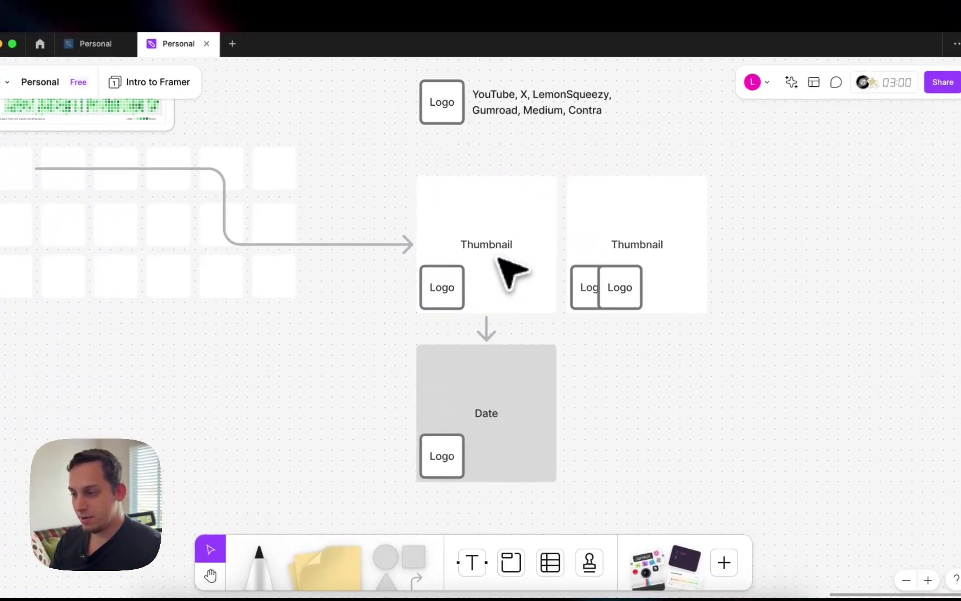
pyautogui.moveTo(427, 157); pyautogui.dragTo(392, 188)
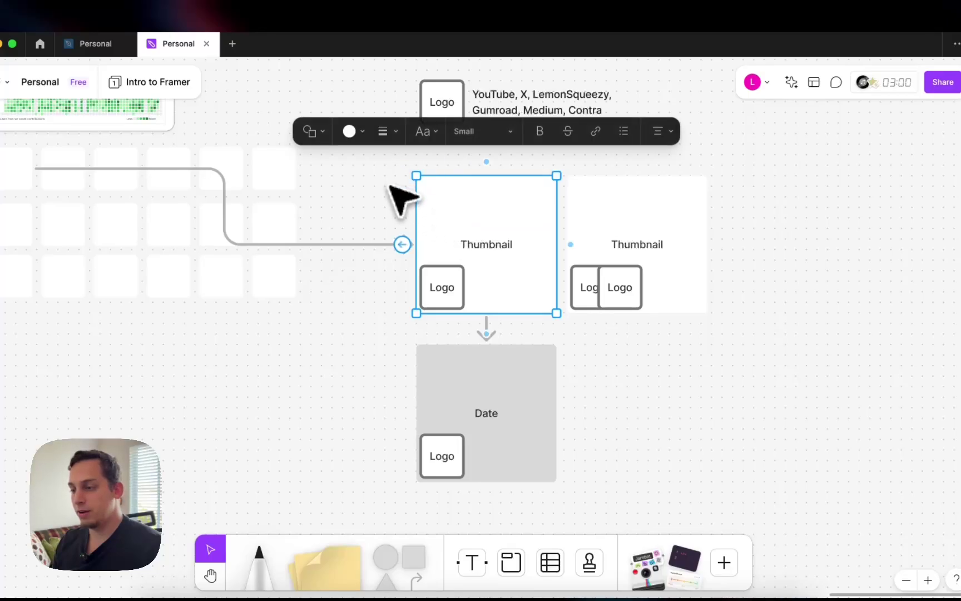
pyautogui.click(391, 187)
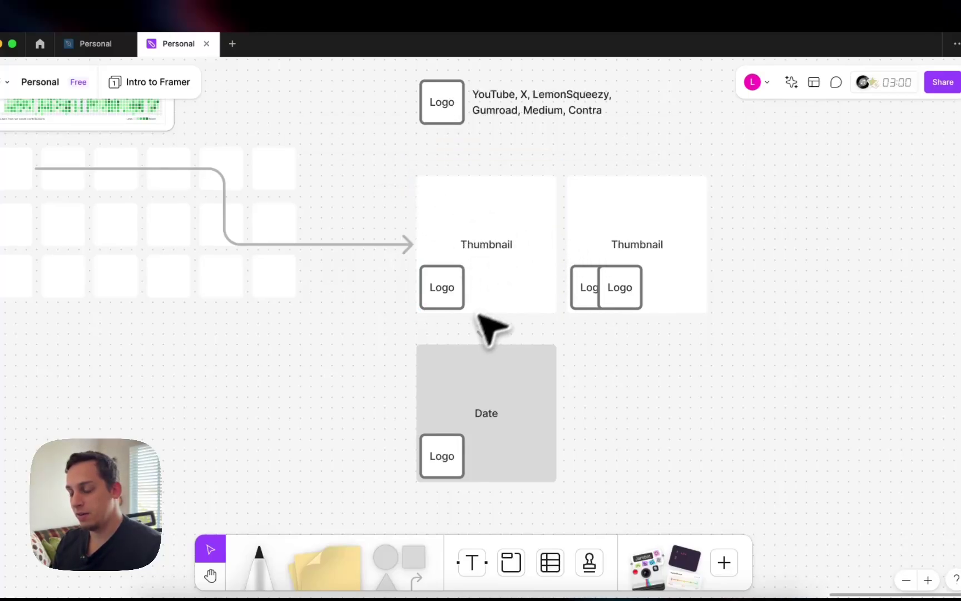
pyautogui.moveTo(489, 322); pyautogui.dragTo(483, 382)
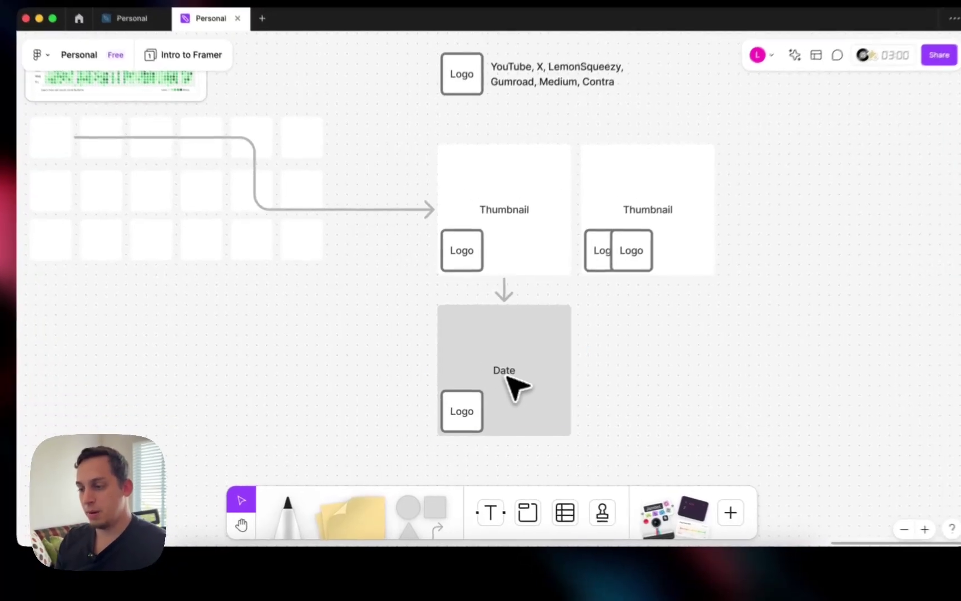
pyautogui.click(443, 387)
pyautogui.click(382, 369)
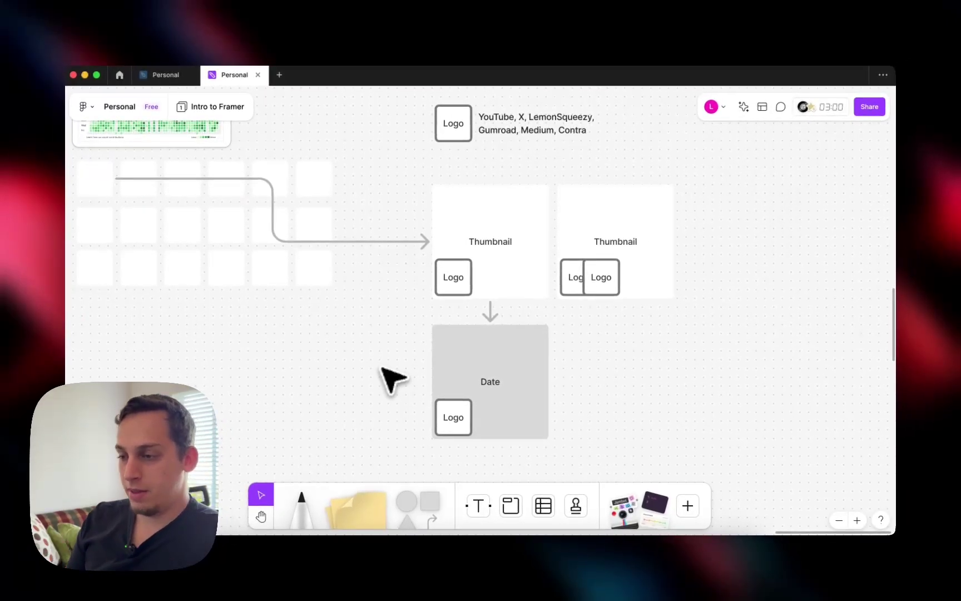
# Compare the first Thumbnail card with the grey Date card, ending on an overview of the whole wireframe.
pyautogui.click(494, 260)
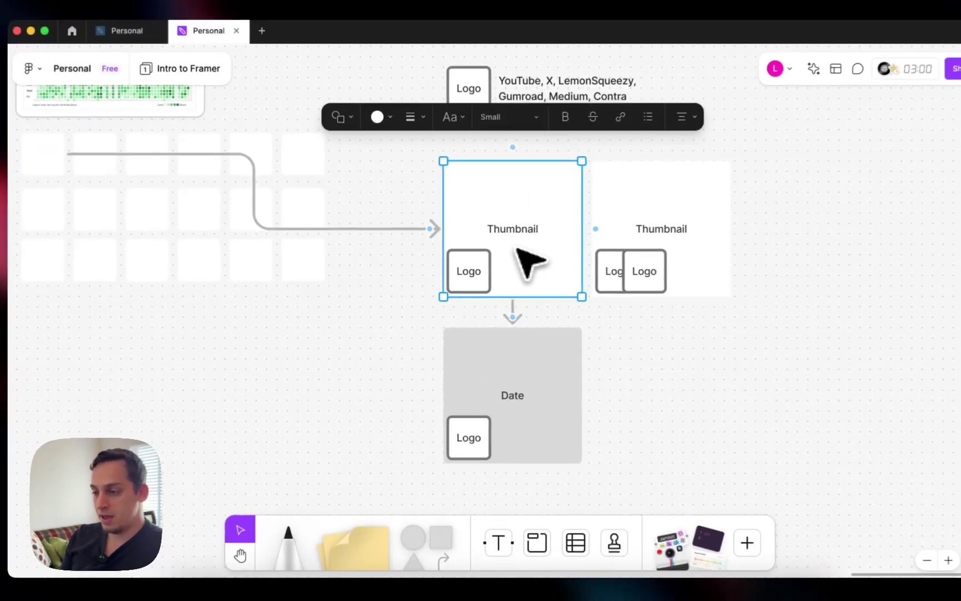
pyautogui.click(509, 344)
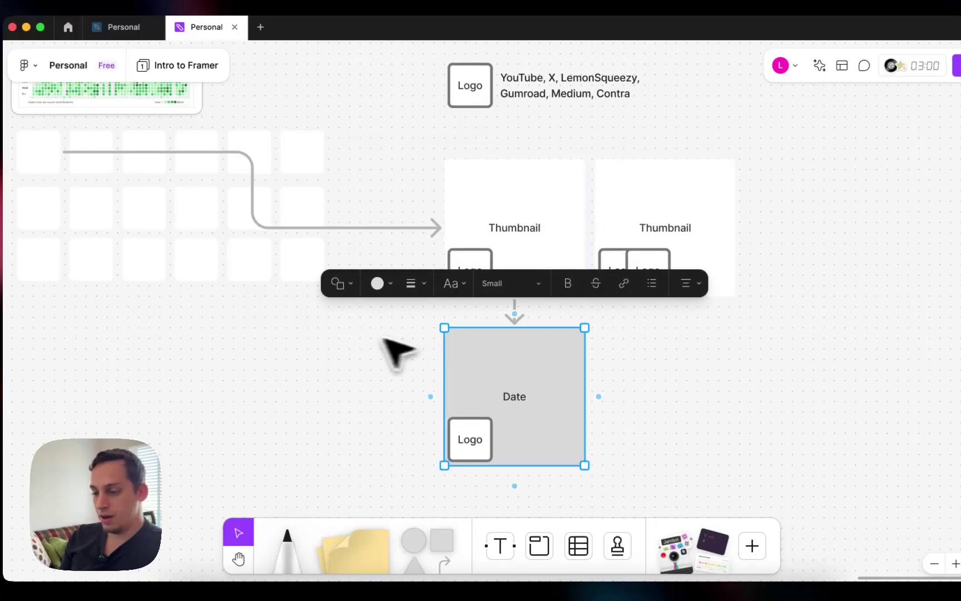
pyautogui.click(348, 359)
pyautogui.hscroll(-5, 362, 373)
pyautogui.scroll(-3, 362, 372)
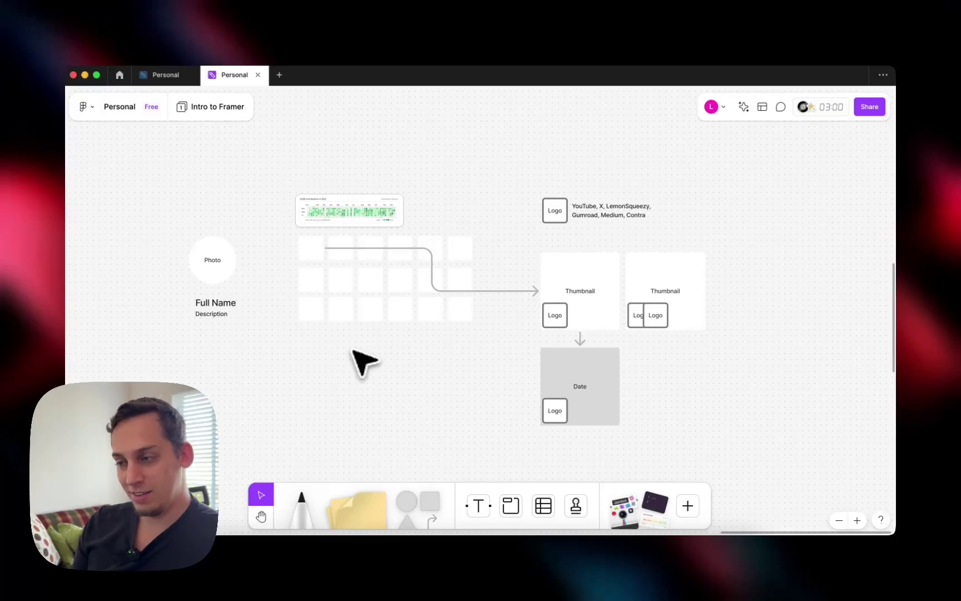
pyautogui.hscroll(-2, 362, 361)
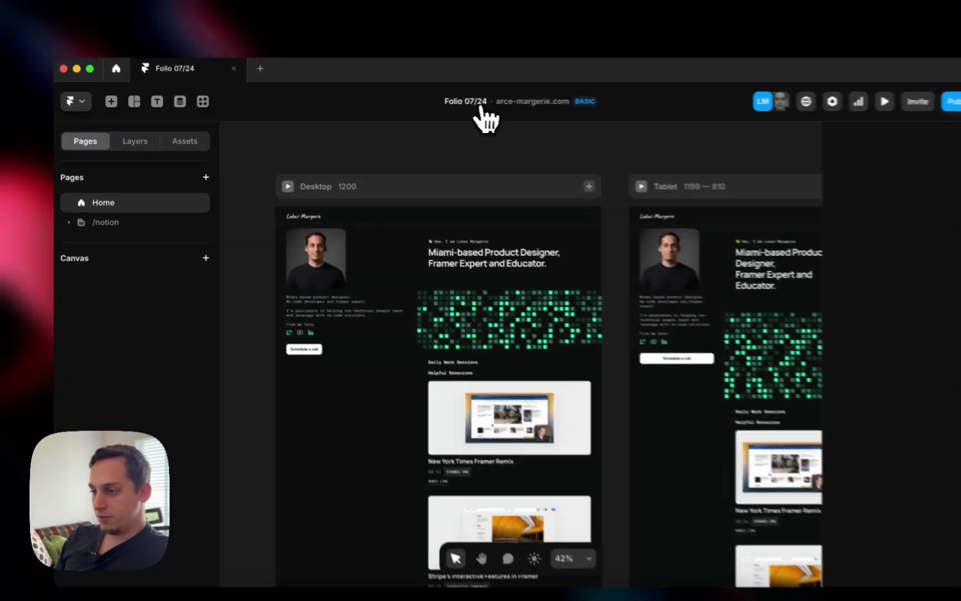
# In Framer, rename the project as Folio 02/25.
pyautogui.click(442, 101)
pyautogui.click(502, 154)
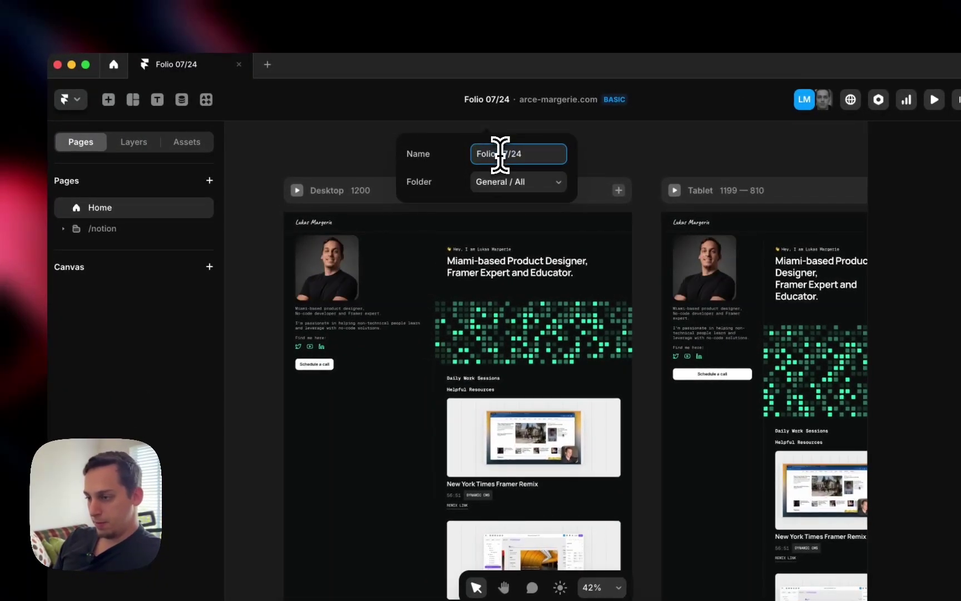
pyautogui.press('BackSpace')
pyautogui.write('2')
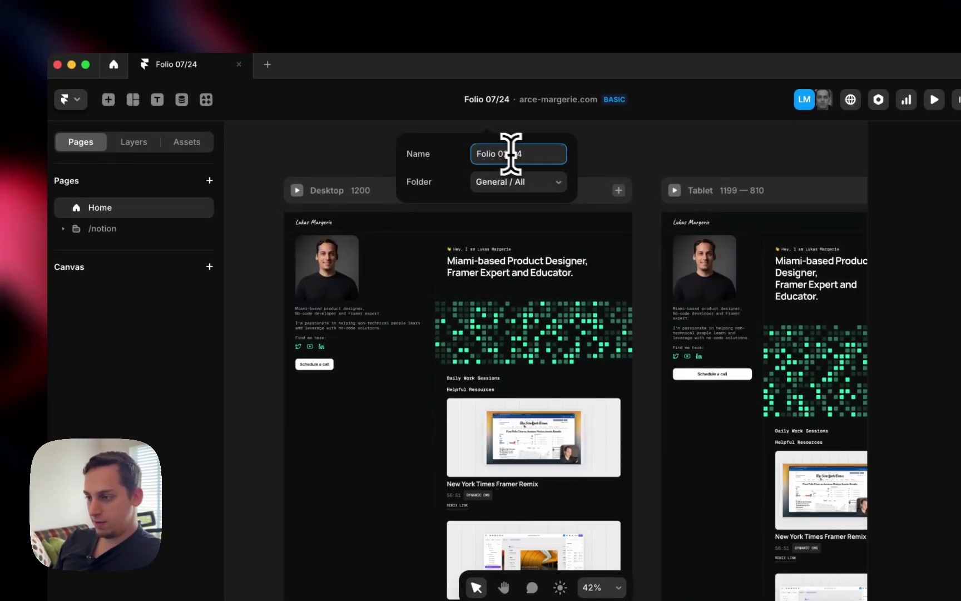
pyautogui.press('BackSpace')
pyautogui.write('5')
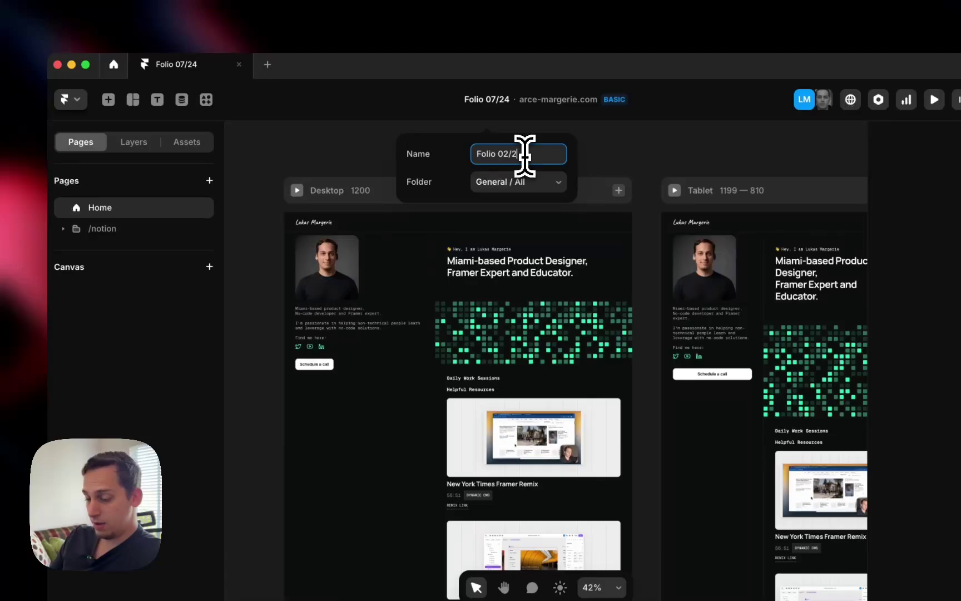
pyautogui.click(313, 150)
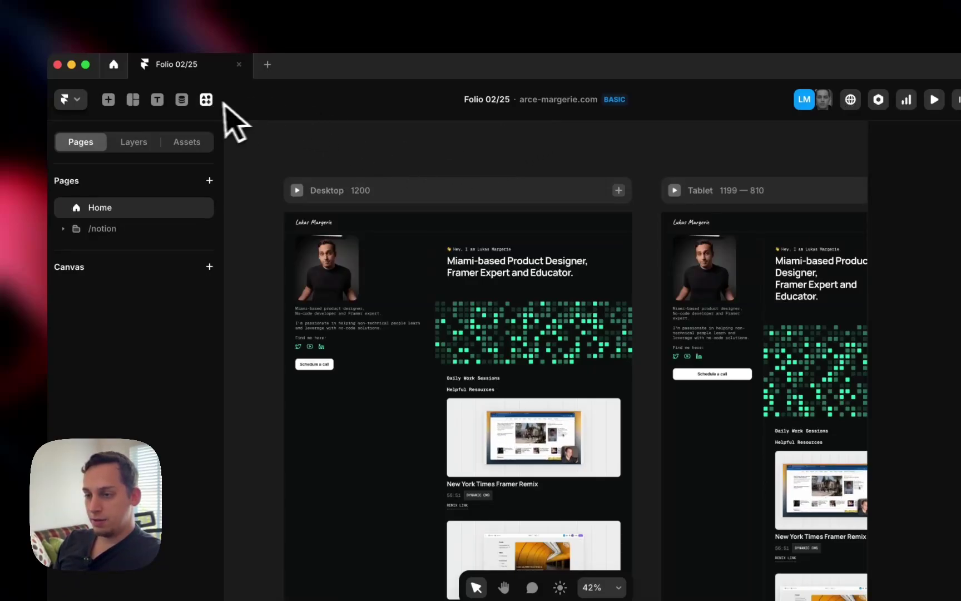
# Open the CMS and review the synced Notion collection's dated items, including their slugs, image slots and session values.
pyautogui.click(182, 102)
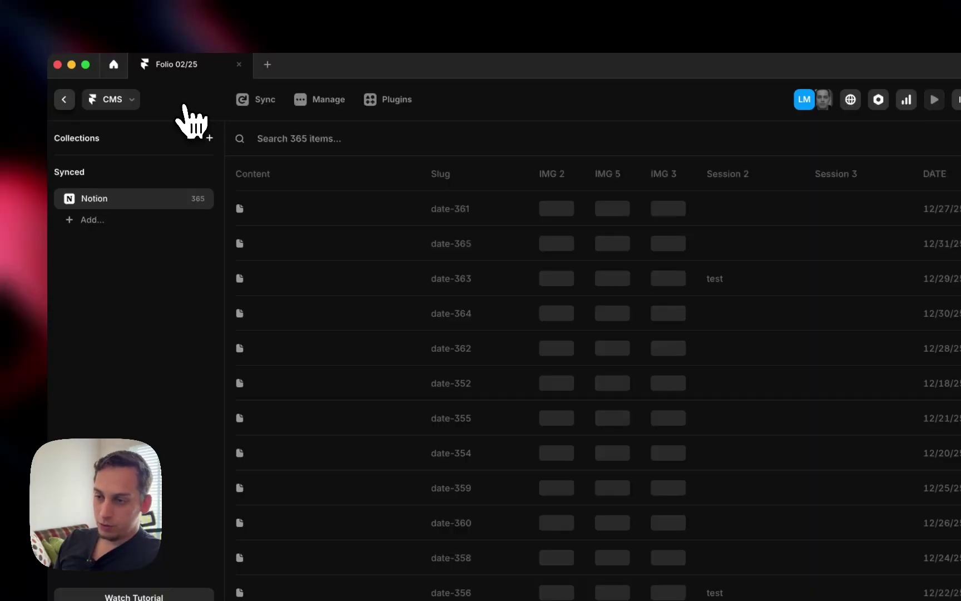
pyautogui.scroll(15, 426, 390)
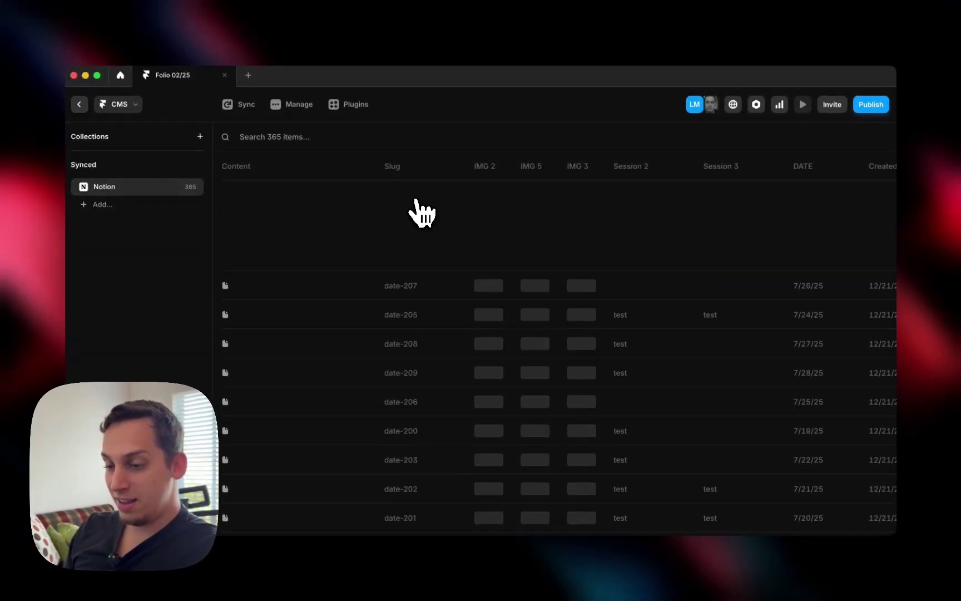
pyautogui.scroll(10, 423, 213)
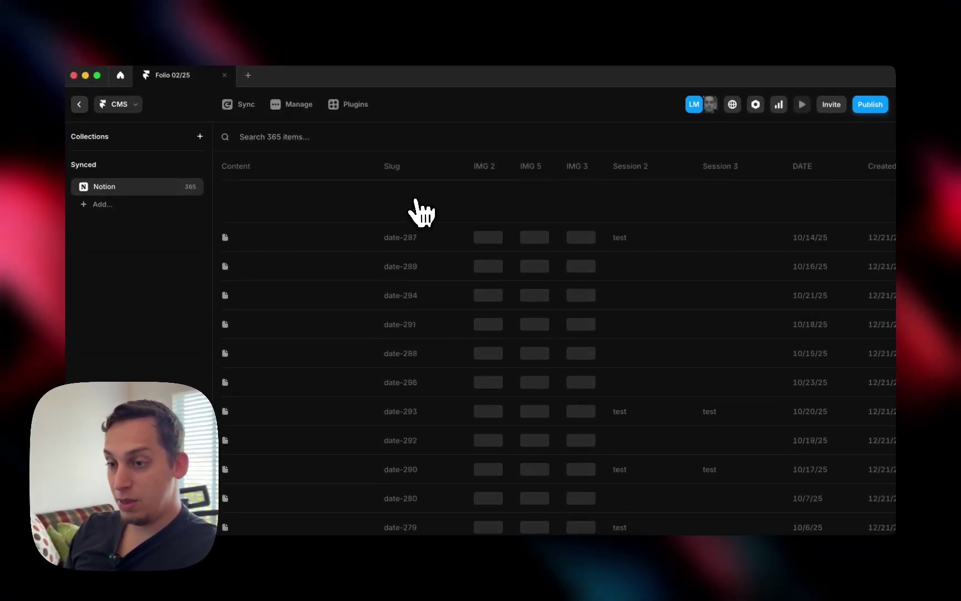
pyautogui.scroll(-20, 410, 405)
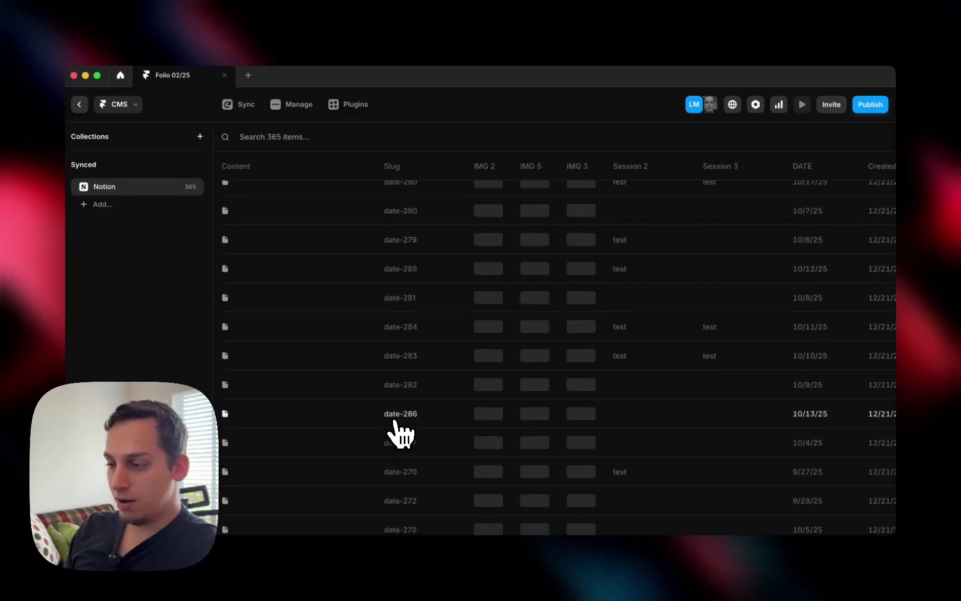
pyautogui.scroll(-3, 409, 415)
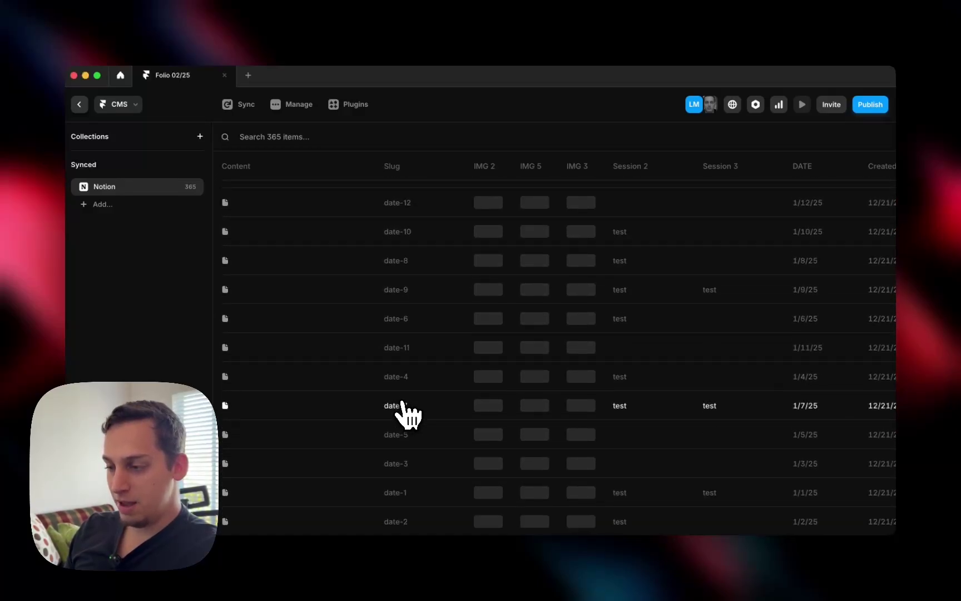
pyautogui.scroll(10, 409, 415)
pyautogui.scroll(4, 403, 402)
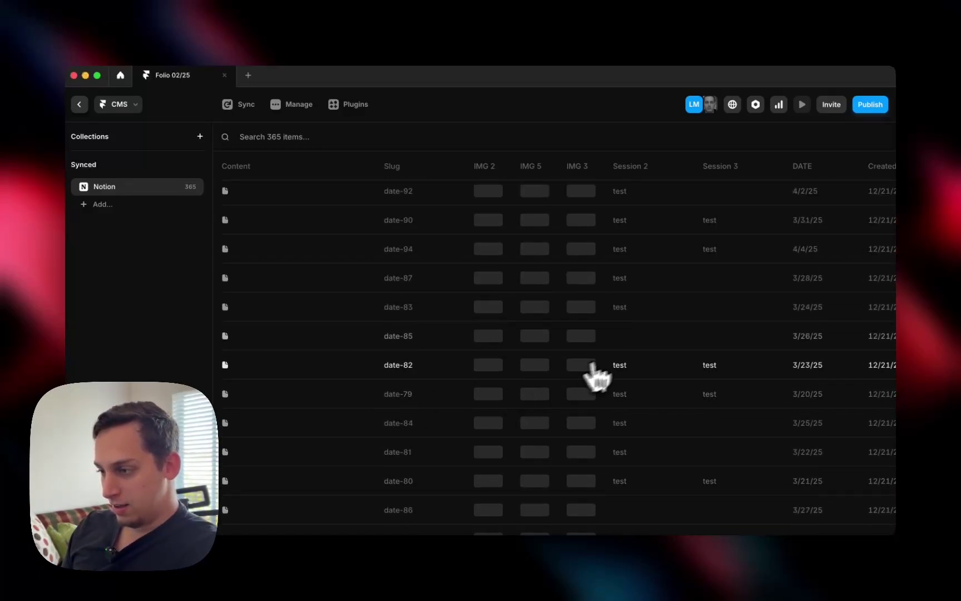
pyautogui.scroll(1, 621, 232)
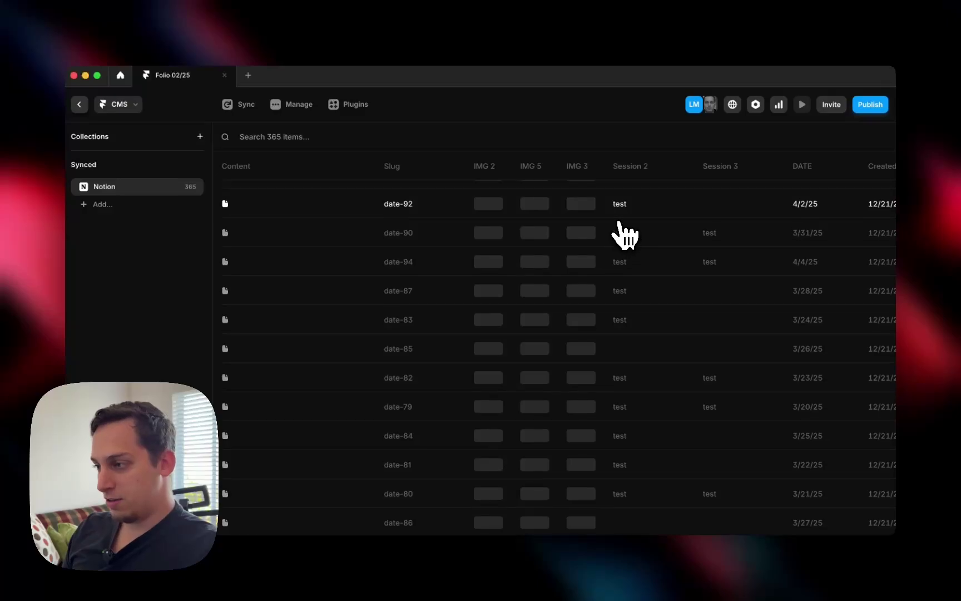
# Open the date-90 item, review its slug, image, session and date fields, and close it.
pyautogui.click(622, 232)
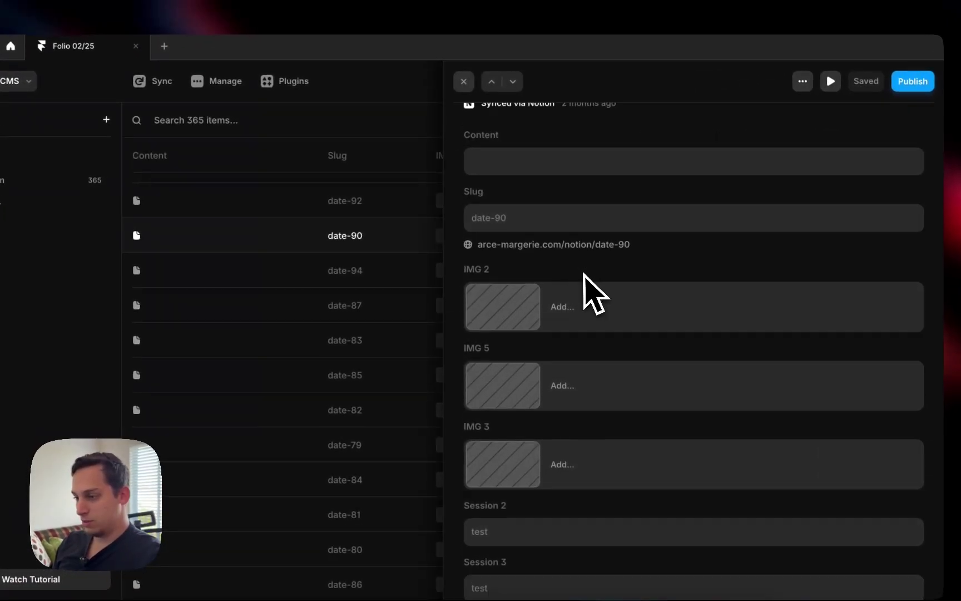
pyautogui.scroll(-8, 583, 275)
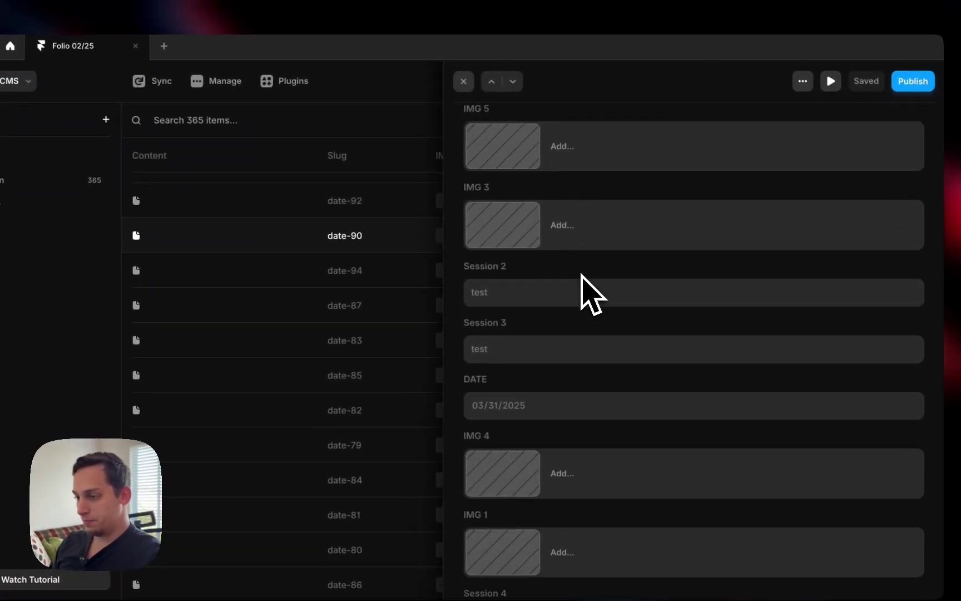
pyautogui.scroll(8, 520, 434)
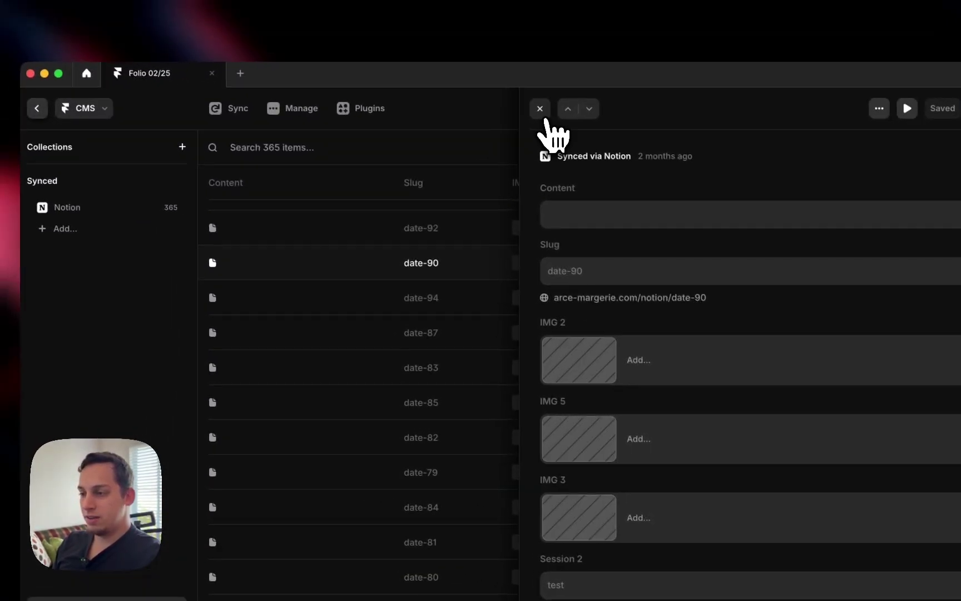
pyautogui.click(463, 81)
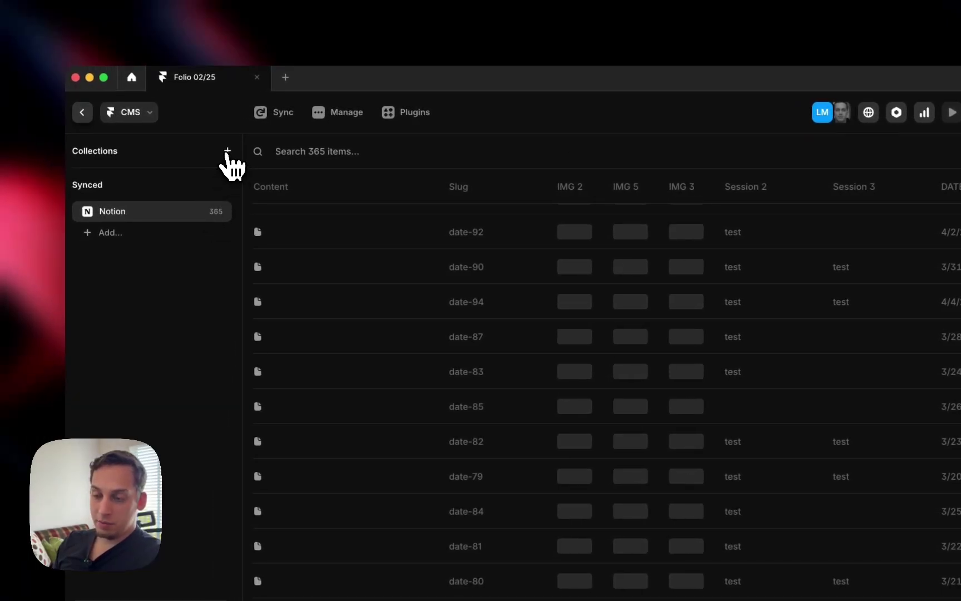
# Create a new CMS collection named Content Creation.
pyautogui.click(225, 155)
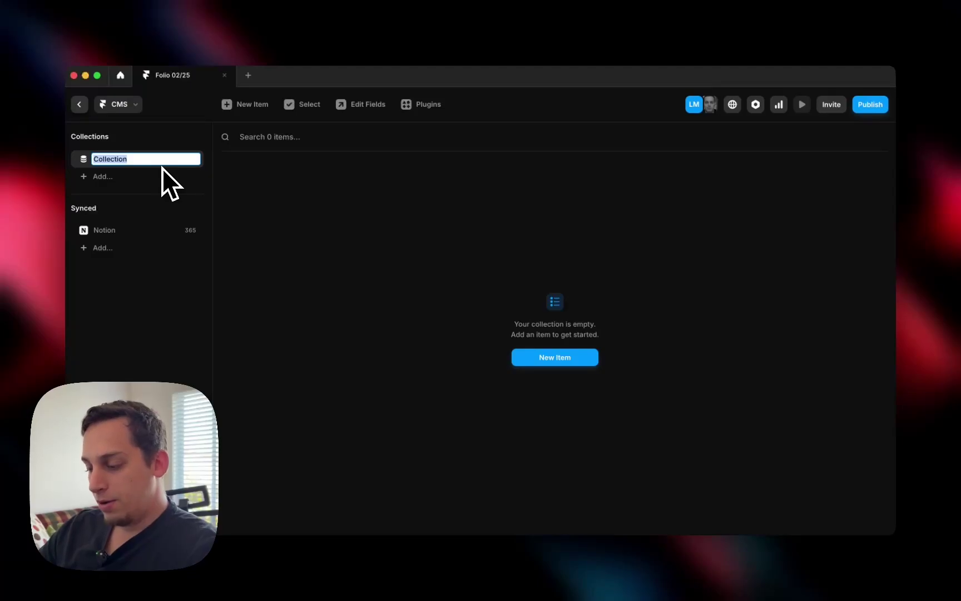
pyautogui.write('Co')
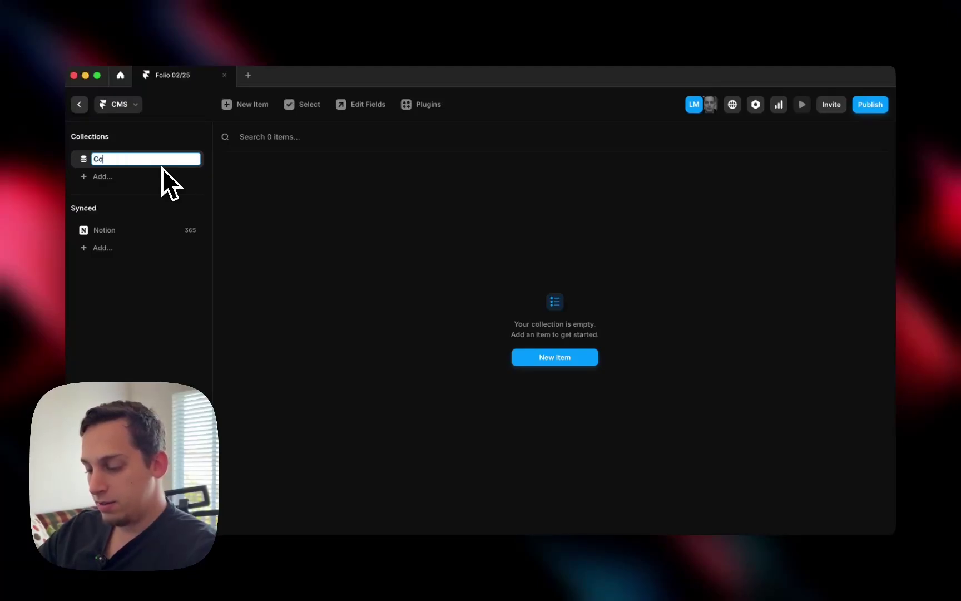
pyautogui.write('ntent Cr')
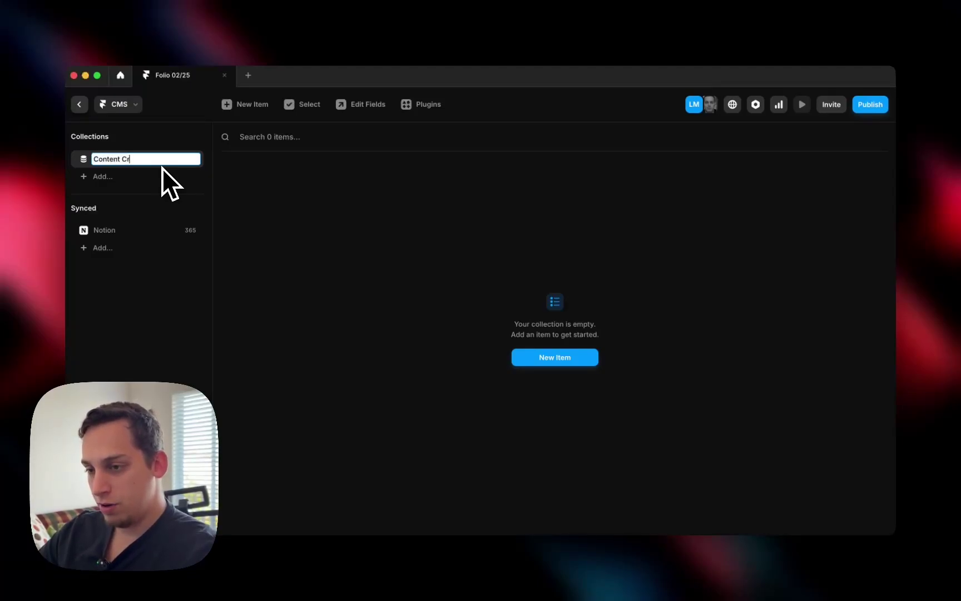
pyautogui.write('eation')
pyautogui.press('Return')
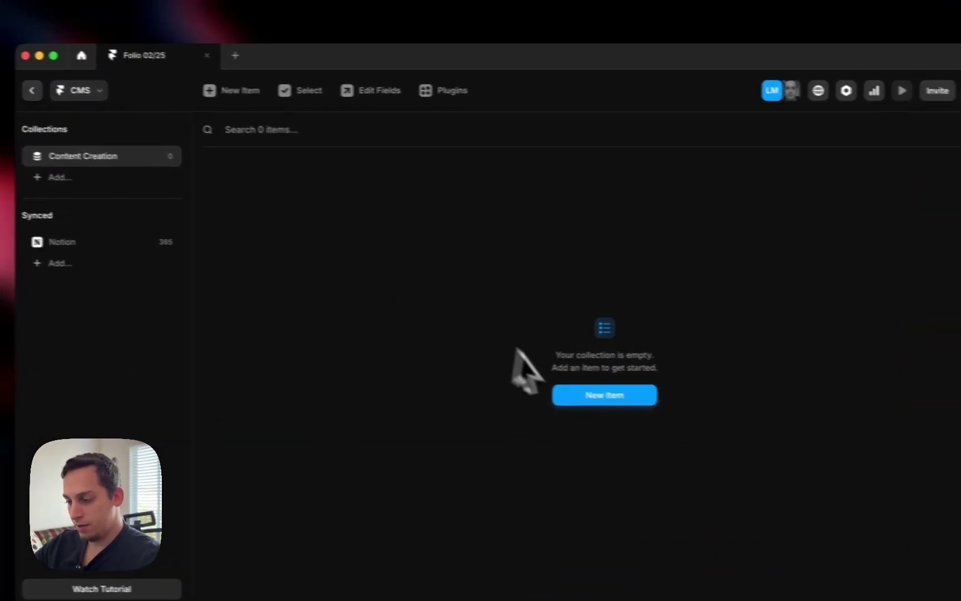
pyautogui.click(557, 394)
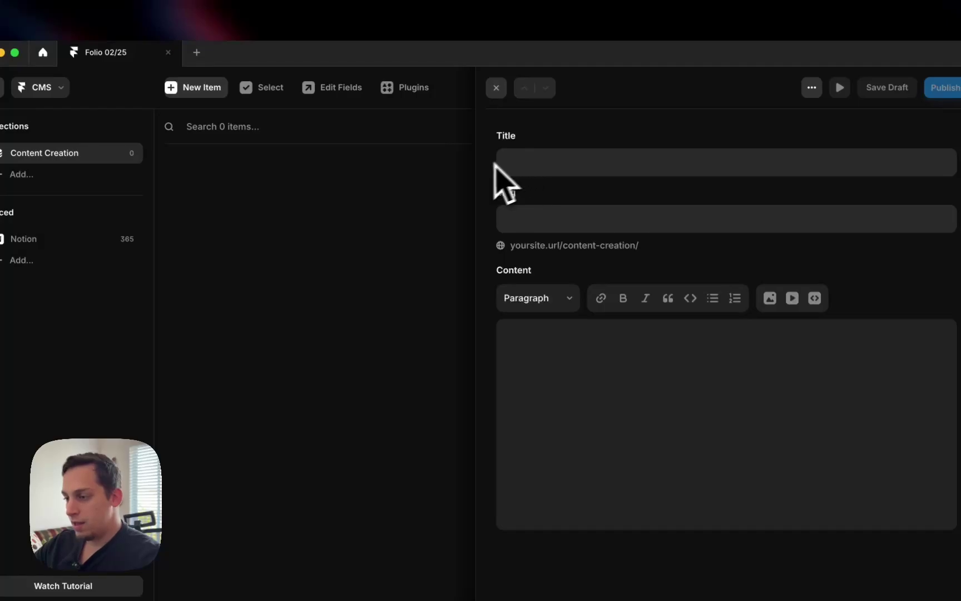
pyautogui.click(547, 166)
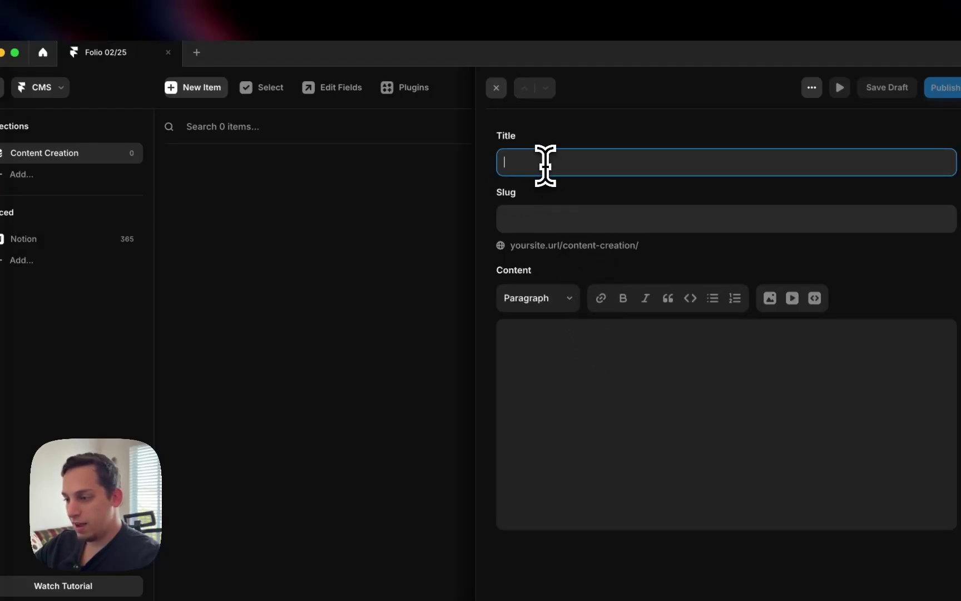
pyautogui.click(530, 365)
pyautogui.click(414, 353)
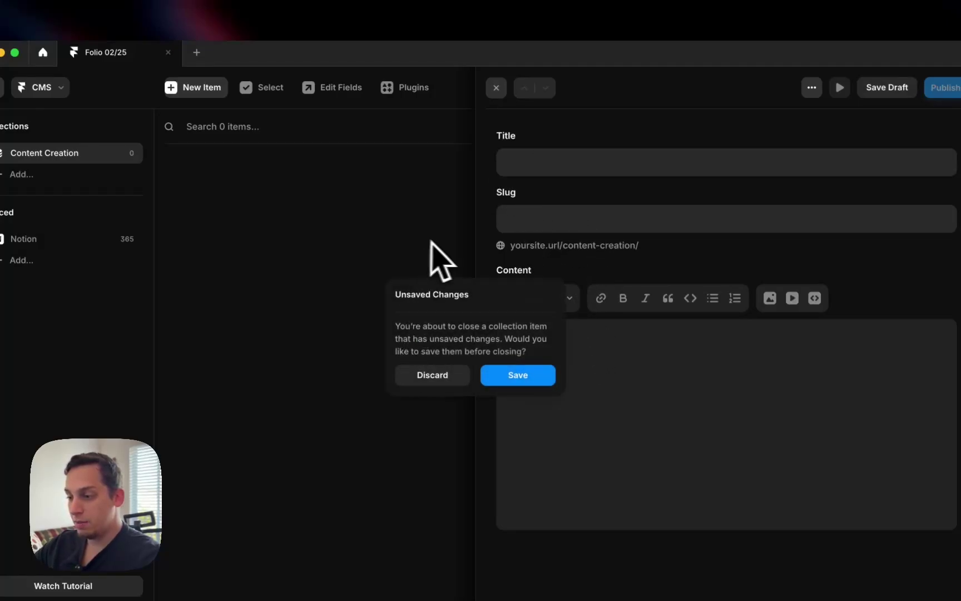
pyautogui.click(470, 378)
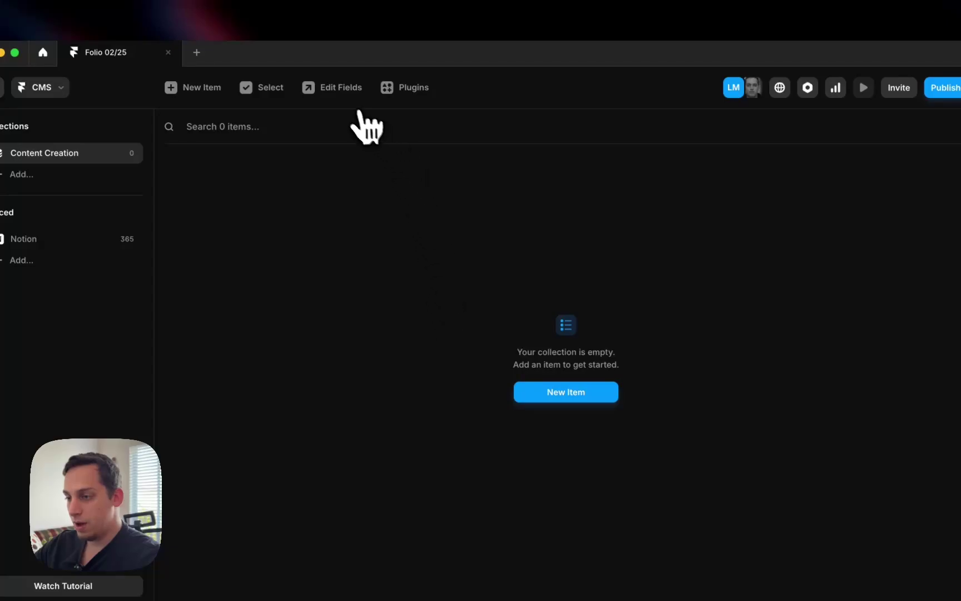
# Edit the Content Creation fields: add an Image field named Thumbnail and place it first, above Title.
pyautogui.click(344, 92)
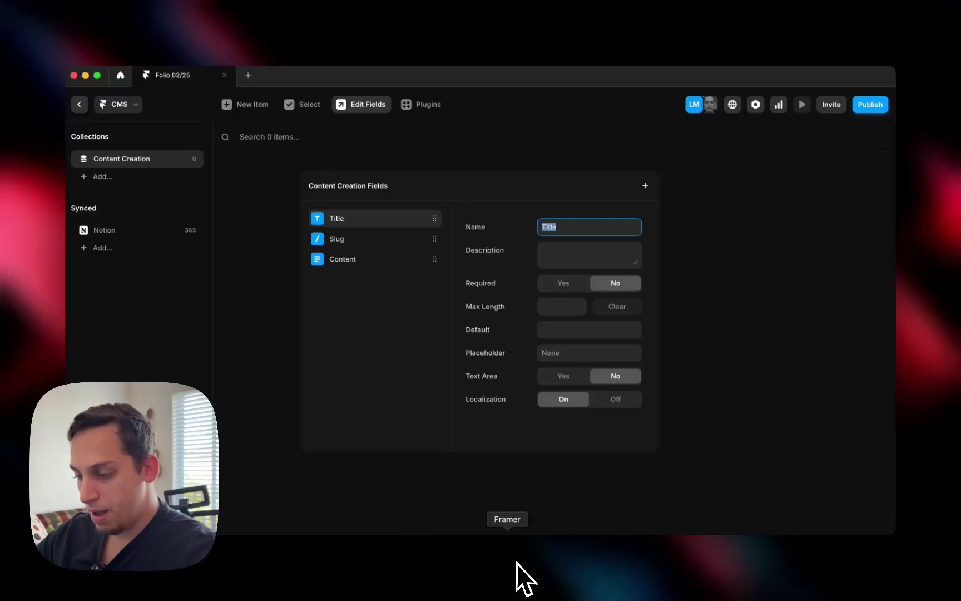
pyautogui.click(453, 559)
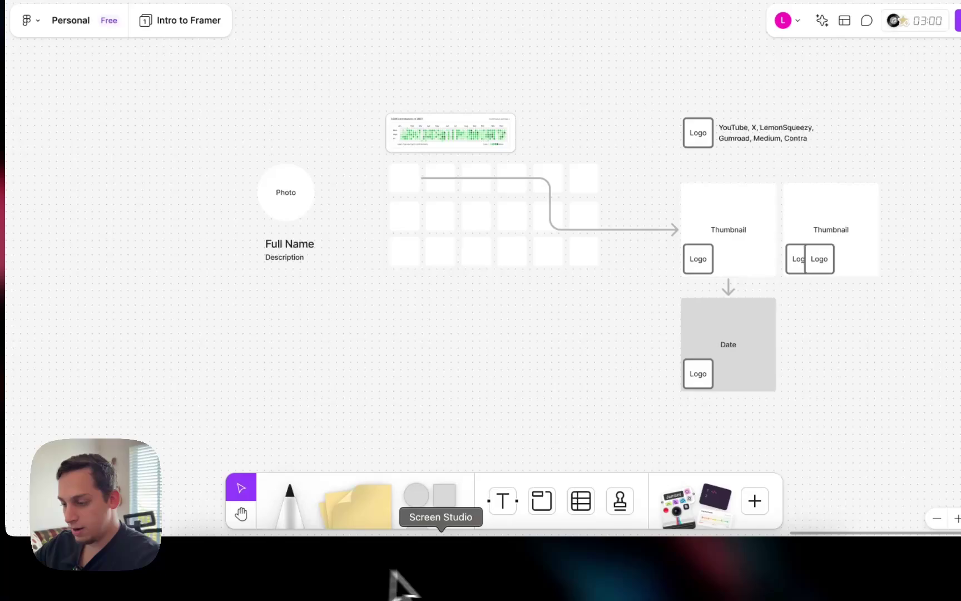
pyautogui.click(537, 575)
pyautogui.click(670, 176)
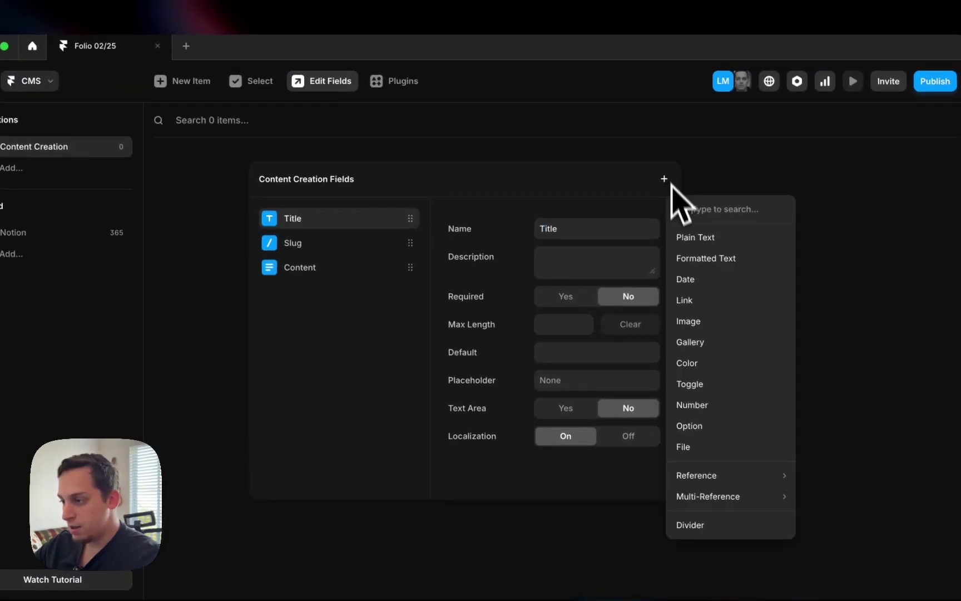
pyautogui.click(708, 324)
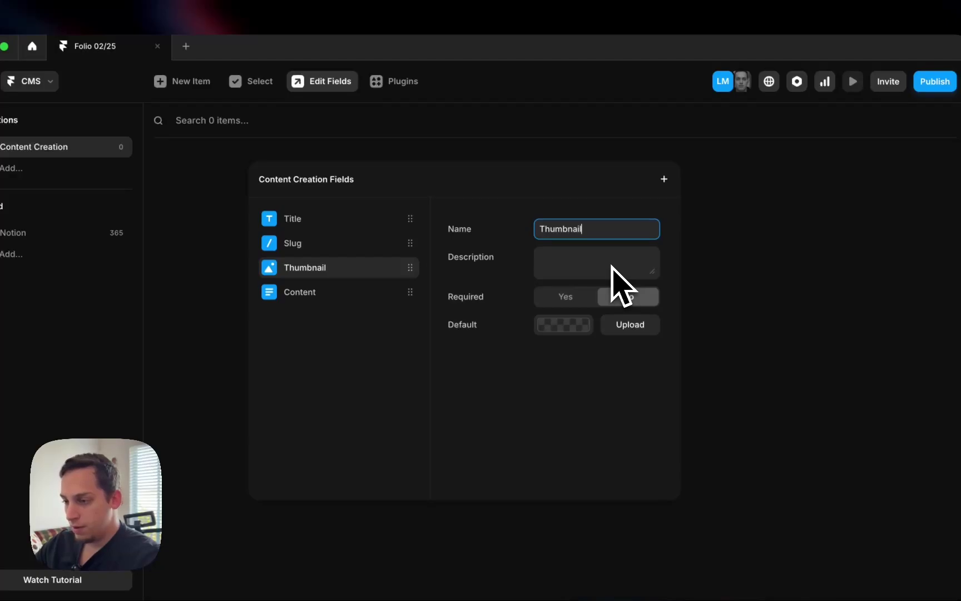
pyautogui.write('Thumbnail')
pyautogui.moveTo(402, 270); pyautogui.dragTo(391, 217)
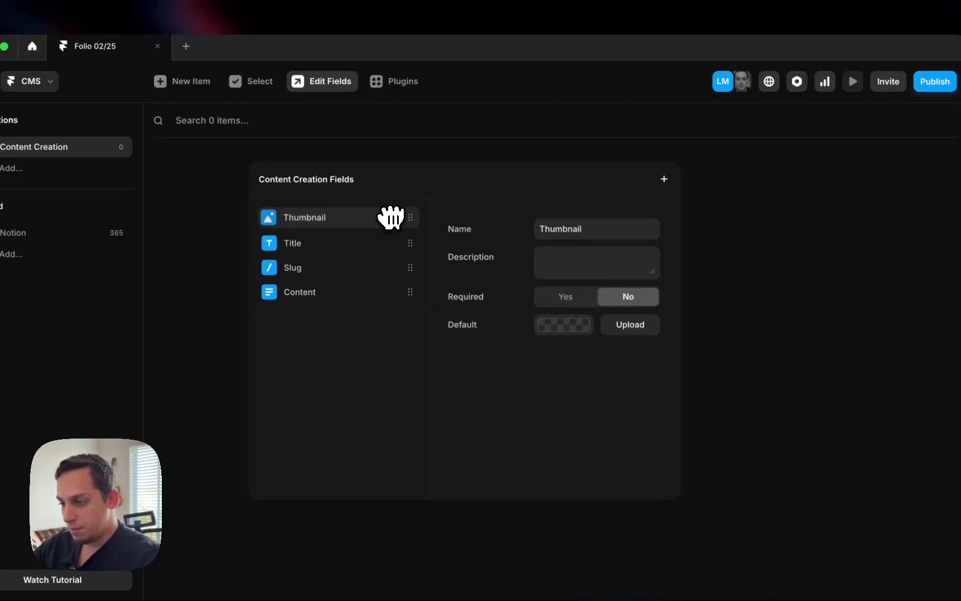
# Add a Date field to the collection and place it between Title and Slug.
pyautogui.click(665, 179)
pyautogui.click(683, 275)
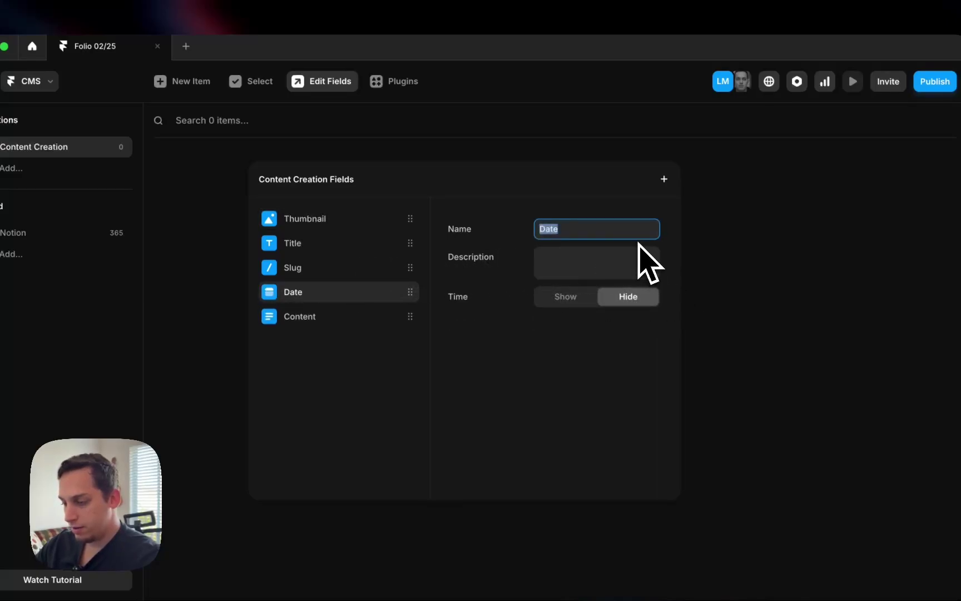
pyautogui.moveTo(356, 291); pyautogui.dragTo(344, 238)
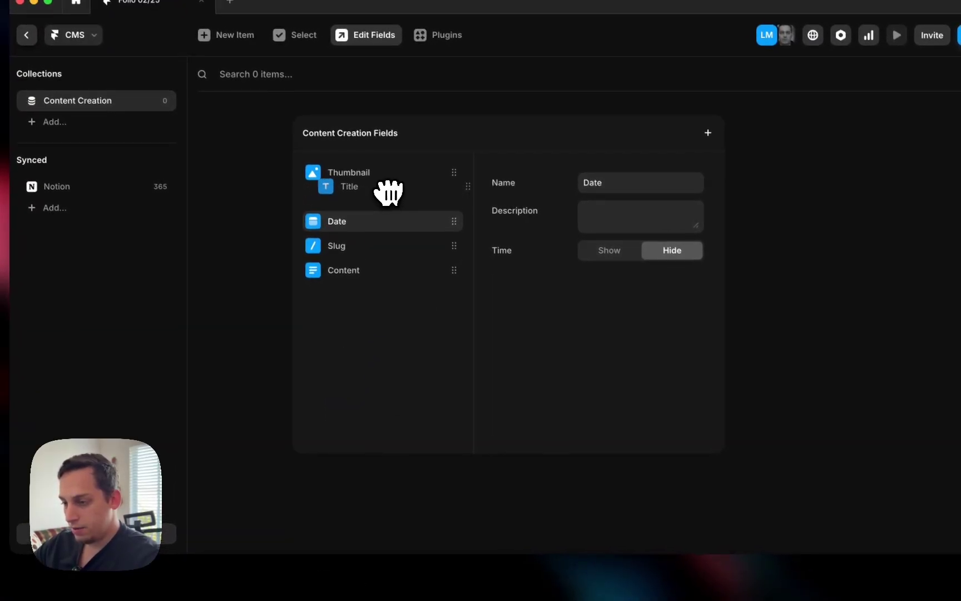
pyautogui.moveTo(389, 192); pyautogui.dragTo(389, 193)
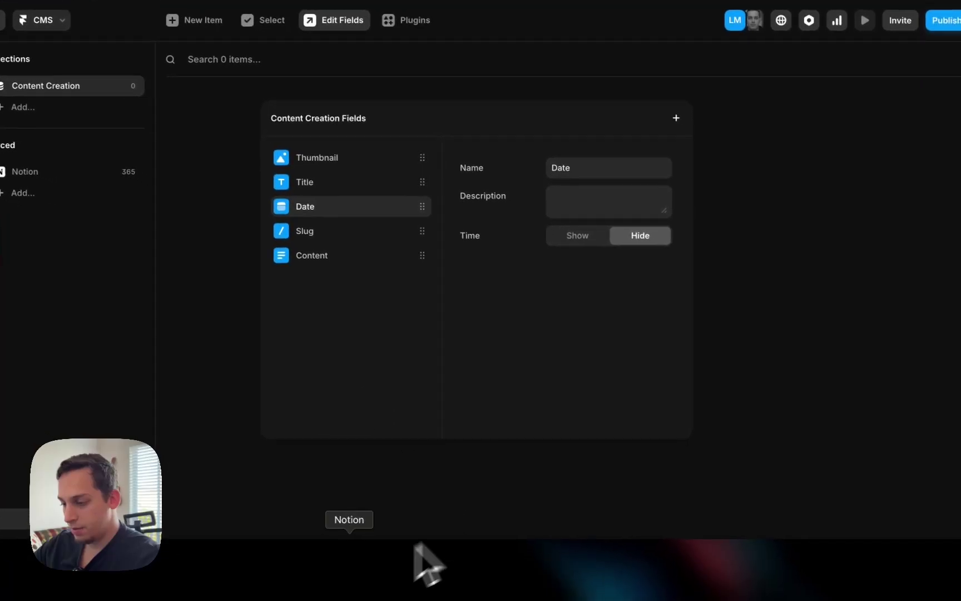
# Switch to the FigJam wireframe and review the platform list beside the Logo box and the logos on the Thumbnail cards.
pyautogui.click(429, 550)
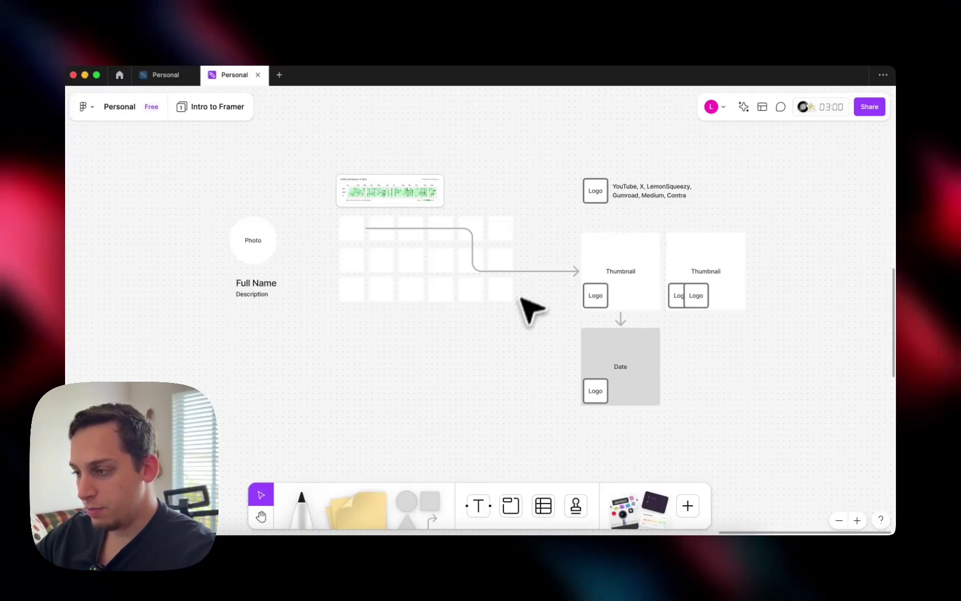
pyautogui.click(629, 190)
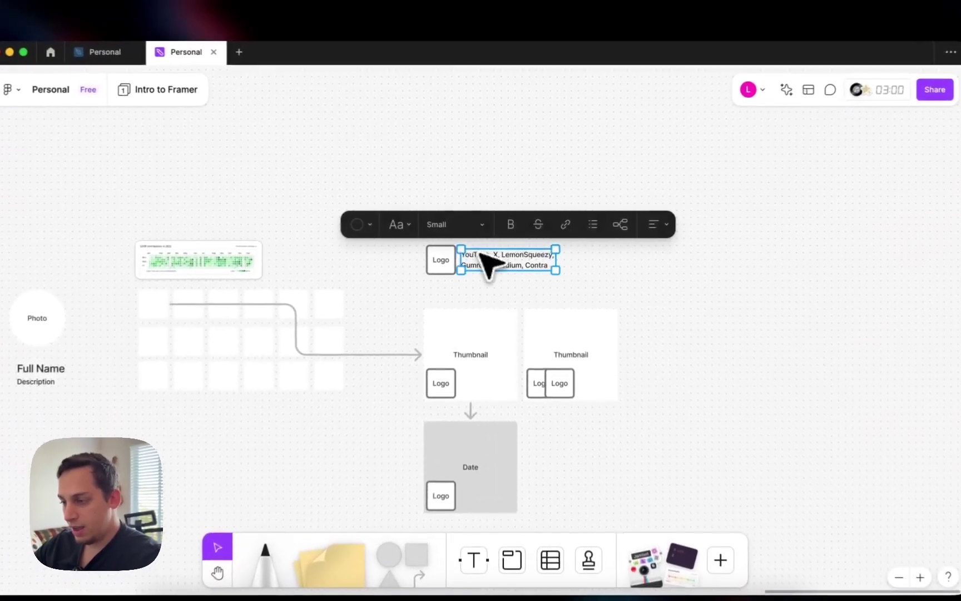
pyautogui.doubleClick(479, 253)
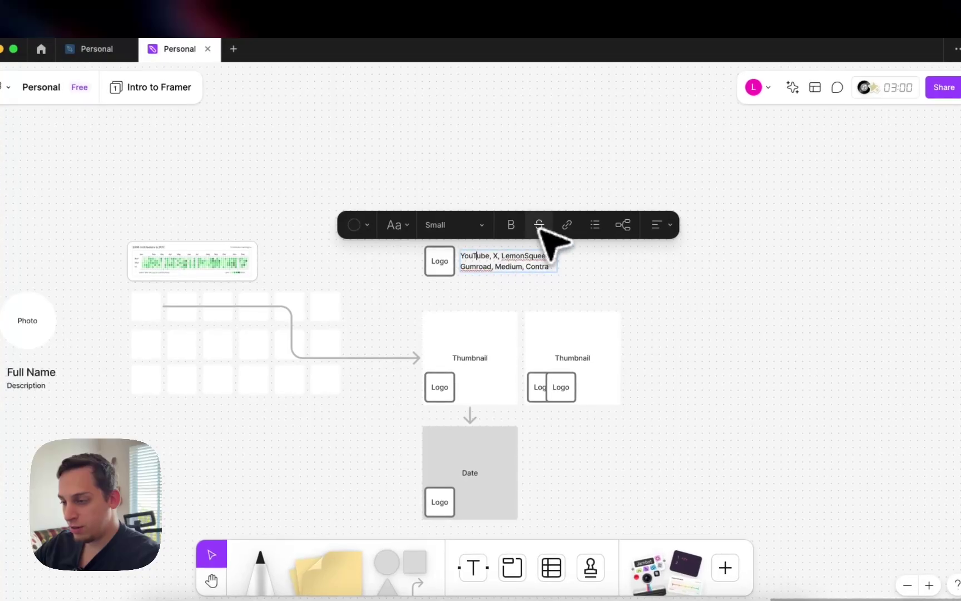
pyautogui.hscroll(-1, 507, 280)
pyautogui.scroll(-1, 507, 280)
pyautogui.click(438, 290)
pyautogui.click(485, 271)
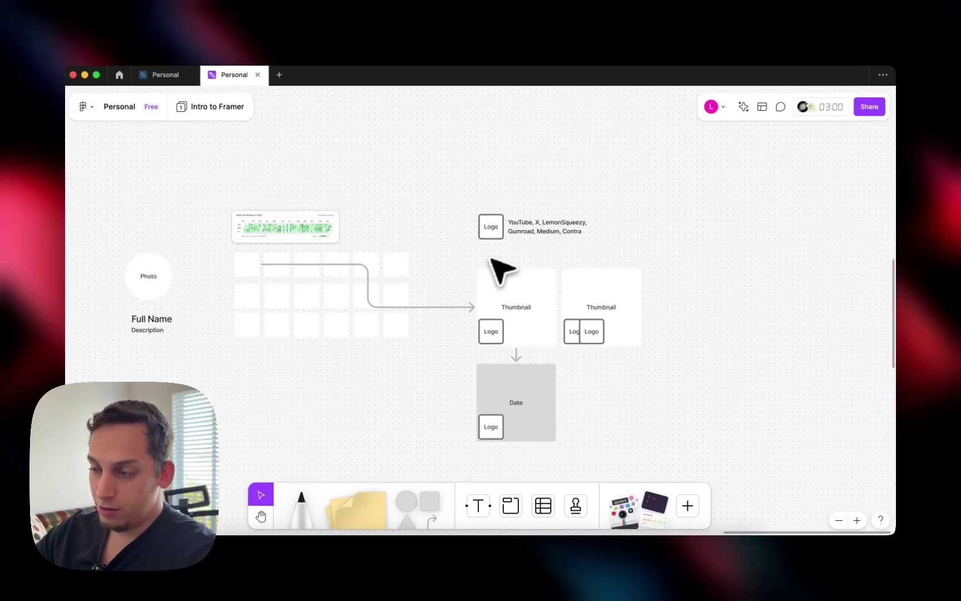
pyautogui.click(535, 226)
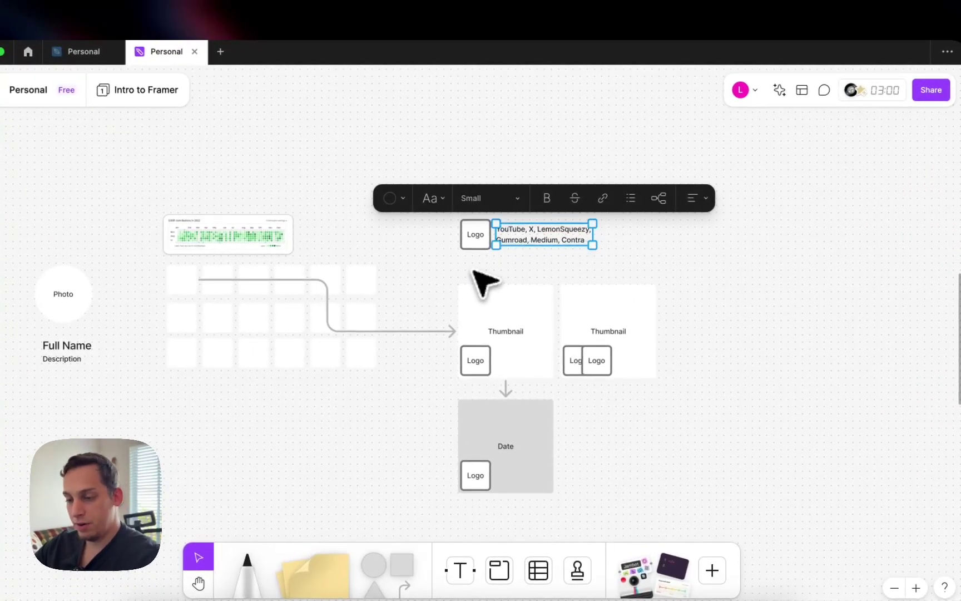
pyautogui.click(474, 271)
pyautogui.scroll(-3, 483, 278)
pyautogui.scroll(2, 483, 278)
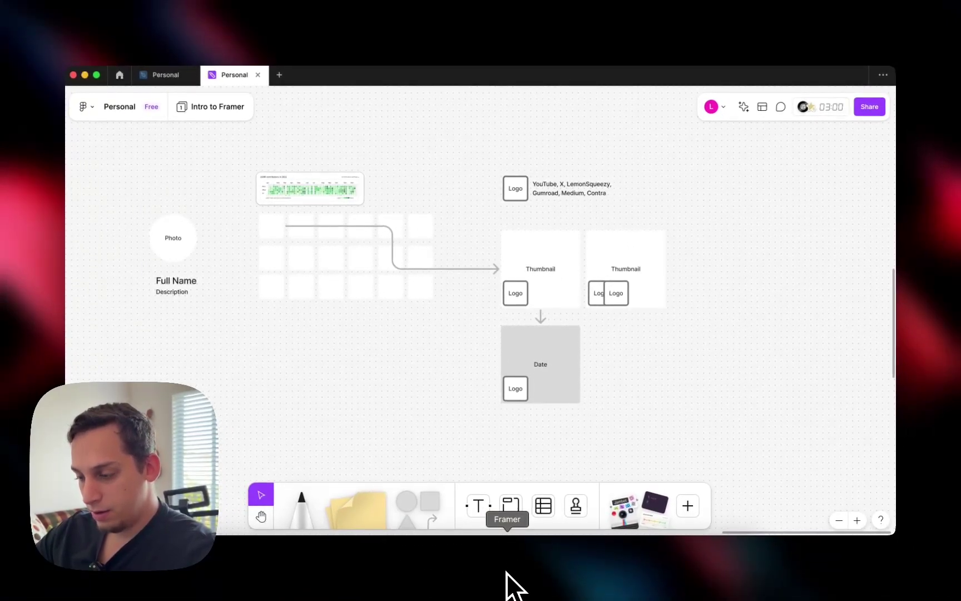
# Return to Framer and add a Toggle field named X/Twitter to the Content Creation collection.
pyautogui.click(525, 574)
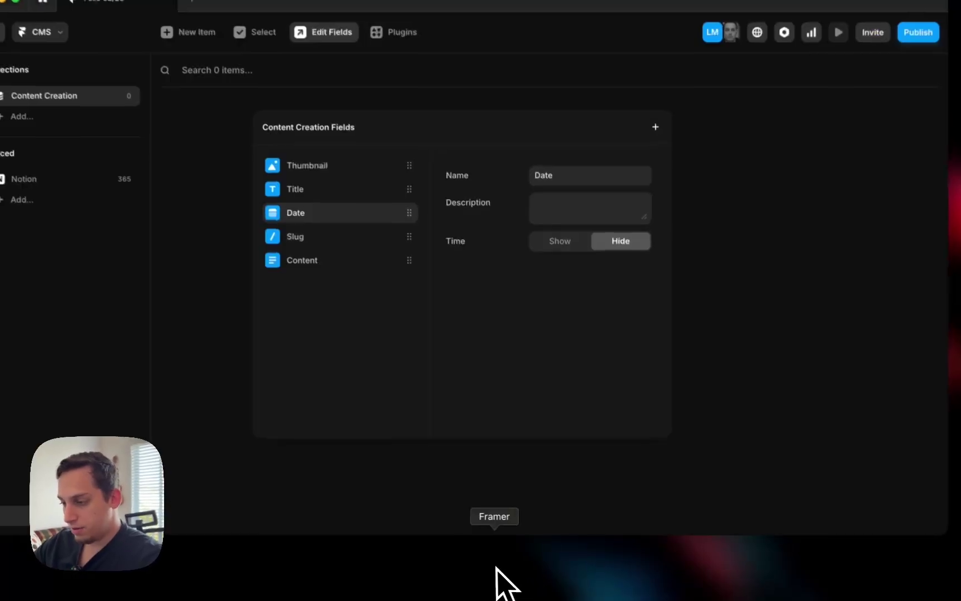
pyautogui.click(621, 165)
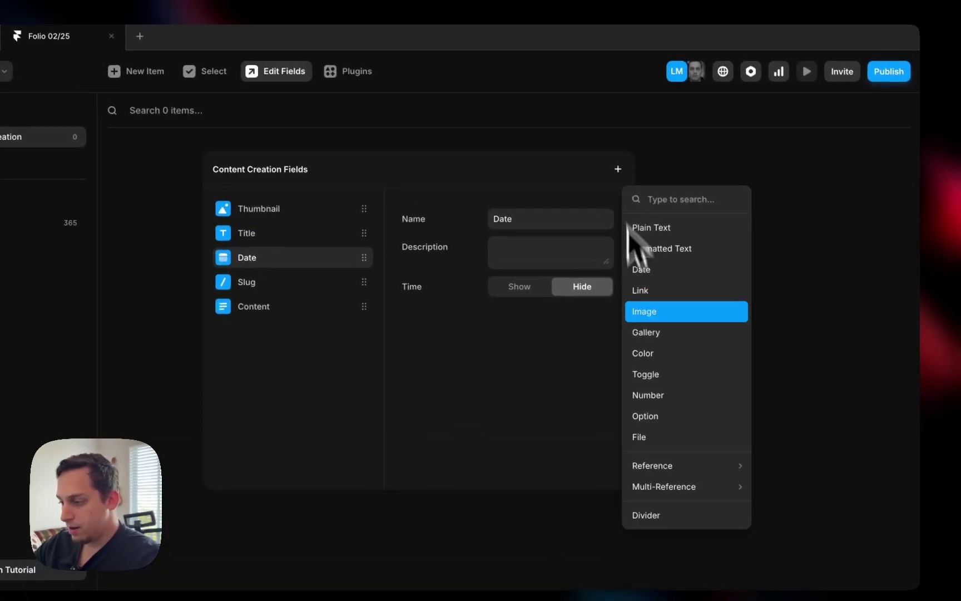
pyautogui.click(684, 375)
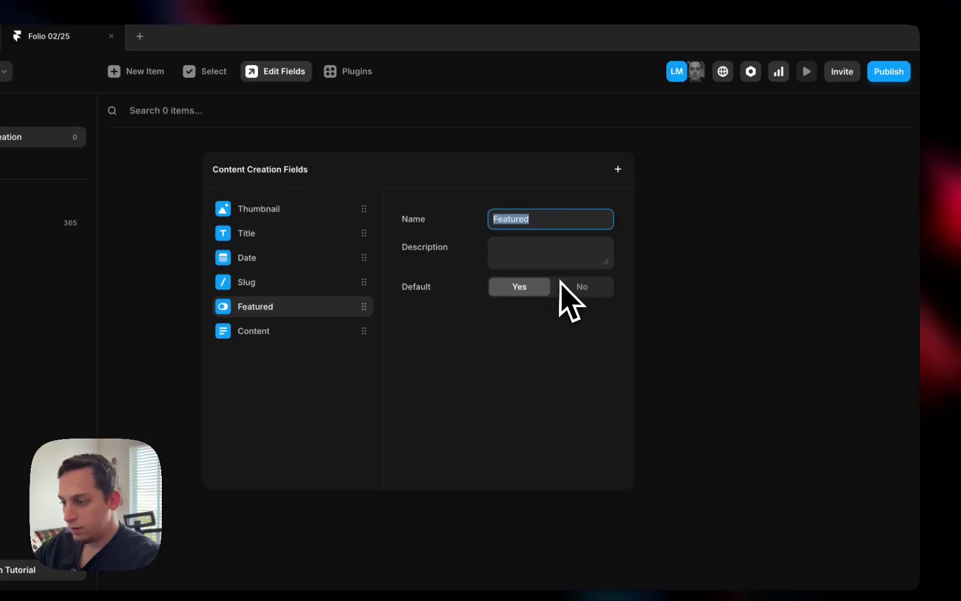
pyautogui.write('T')
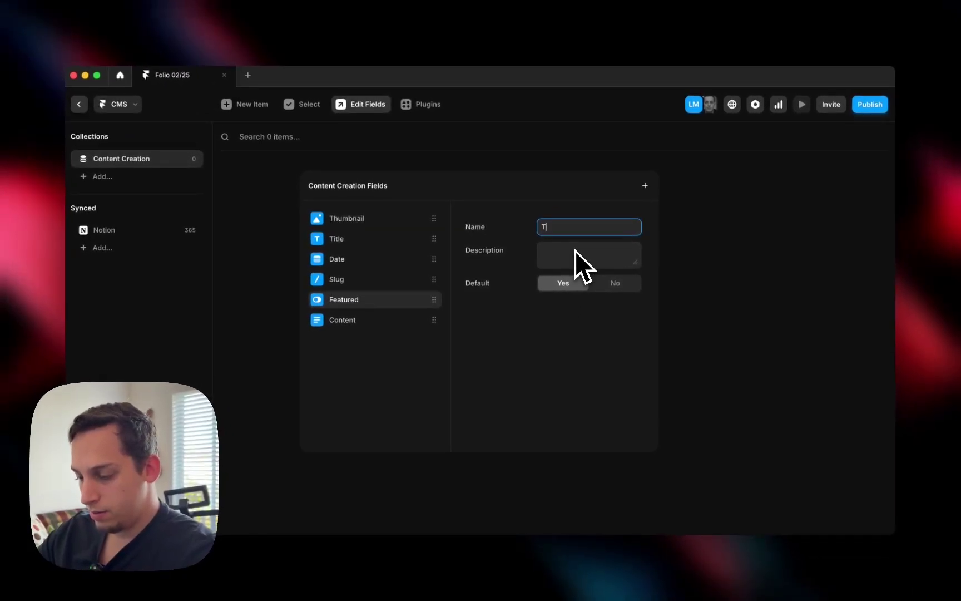
pyautogui.write('witter')
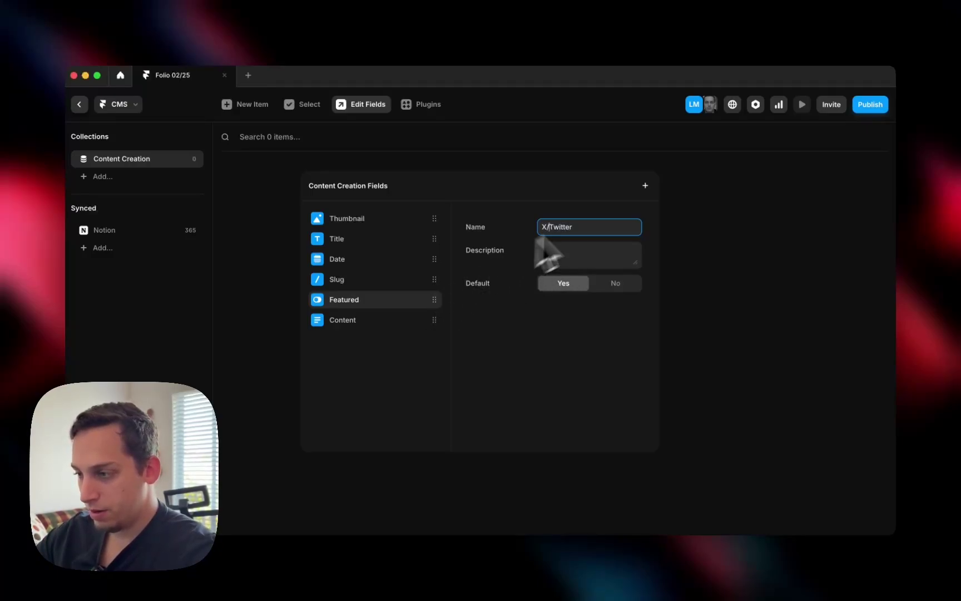
# Duplicate the X/Twitter toggle as a field named YouTube, and duplicate that one as LemonSqueezy.
pyautogui.click(645, 185)
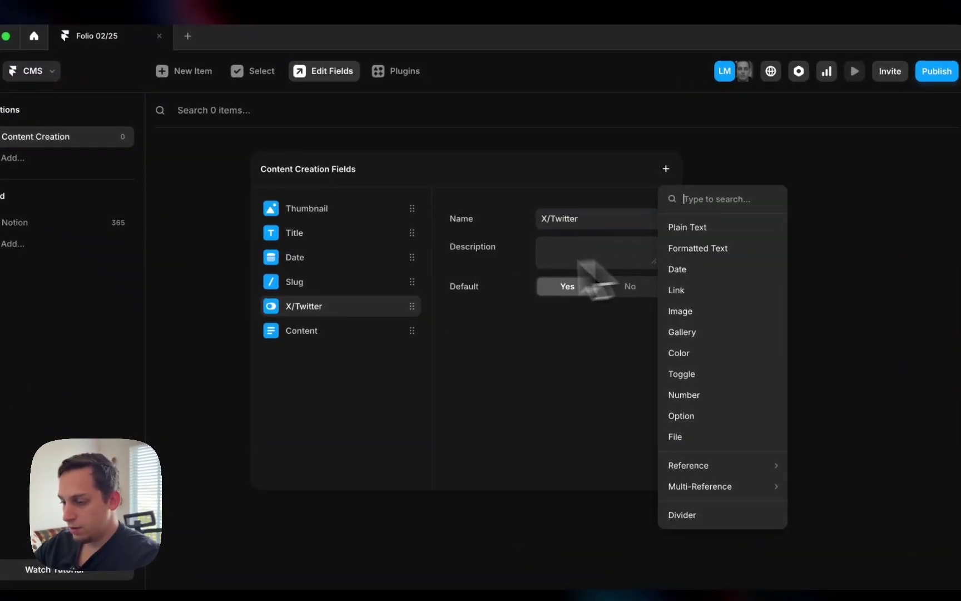
pyautogui.rightClick(361, 305)
pyautogui.click(377, 321)
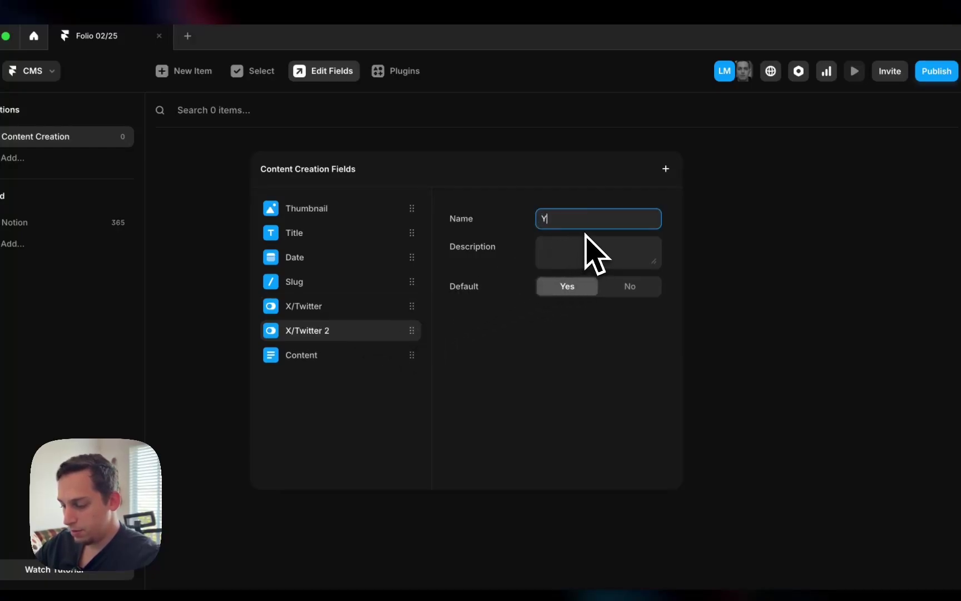
pyautogui.write('YouTube')
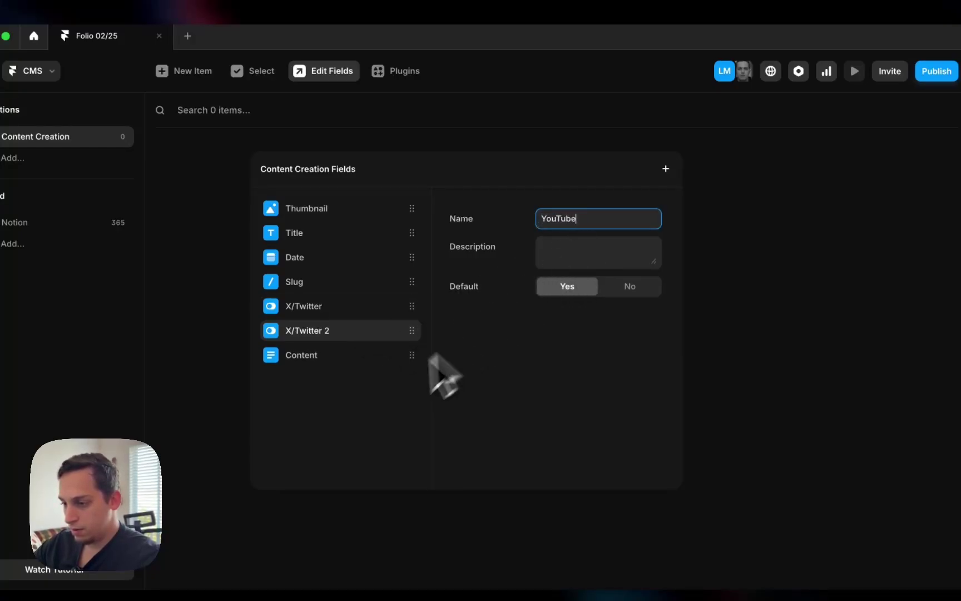
pyautogui.rightClick(338, 331)
pyautogui.click(372, 346)
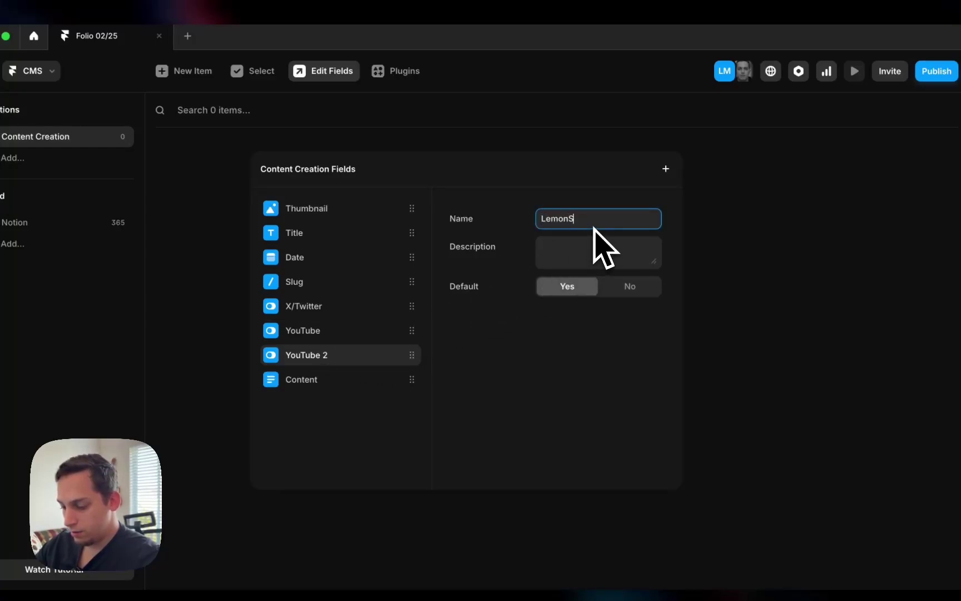
pyautogui.press('Return')
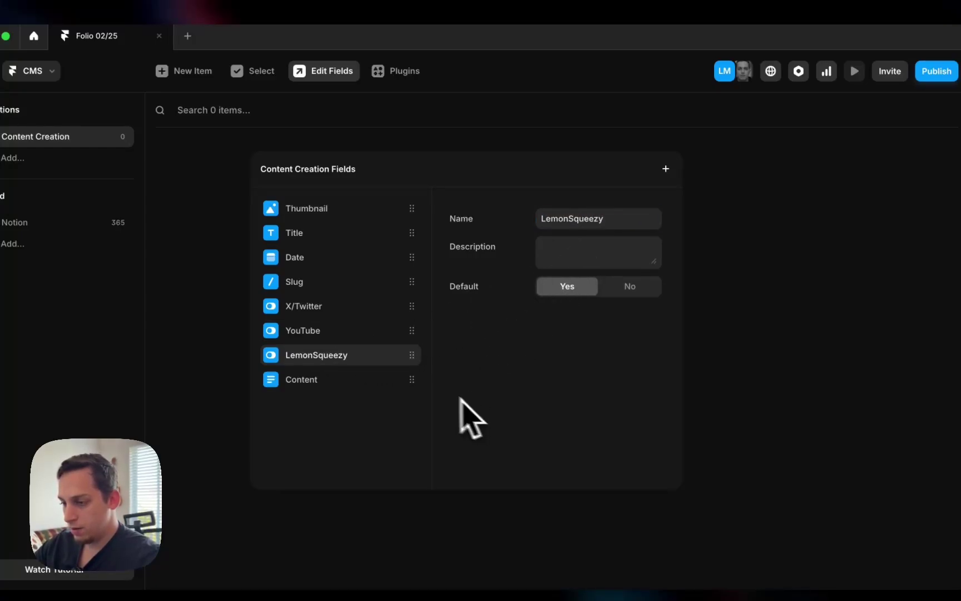
pyautogui.click(342, 380)
pyautogui.click(353, 353)
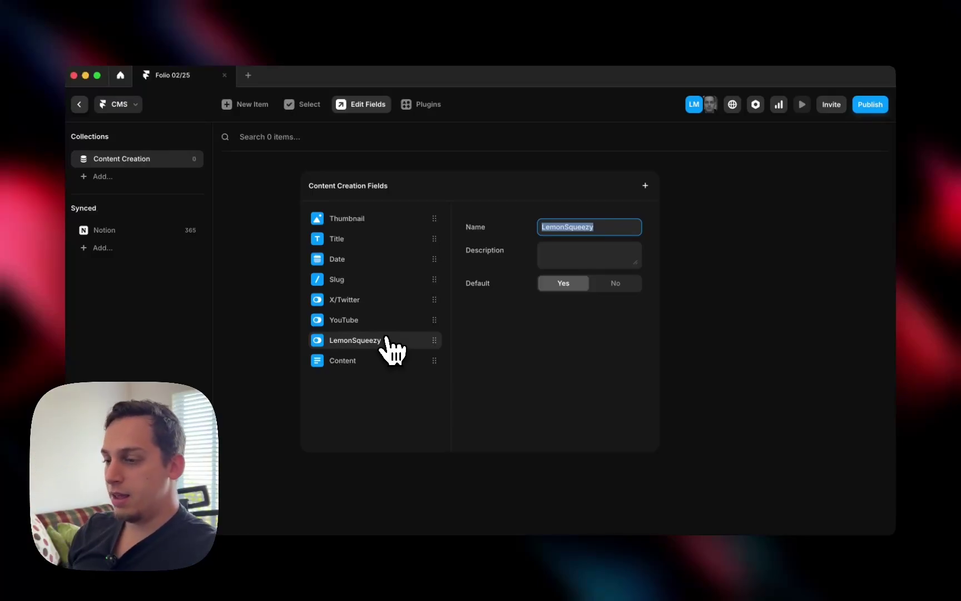
pyautogui.click(364, 304)
# Remove the YouTube, X/Twitter and LemonSqueezy toggle fields from the Content Creation collection.
pyautogui.click(357, 324)
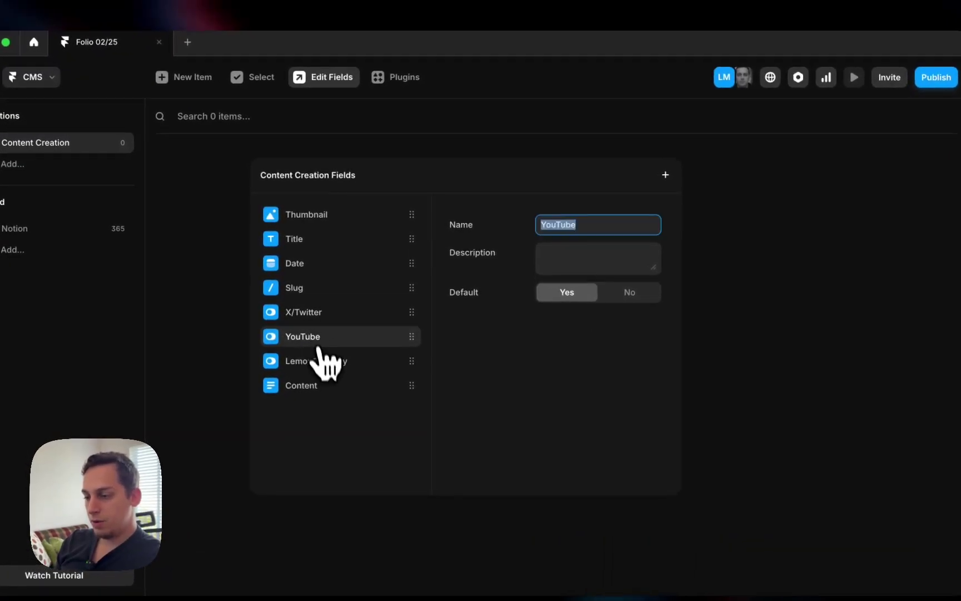
pyautogui.write('`')
pyautogui.click(358, 342)
pyautogui.click(318, 340)
pyautogui.rightClick(316, 344)
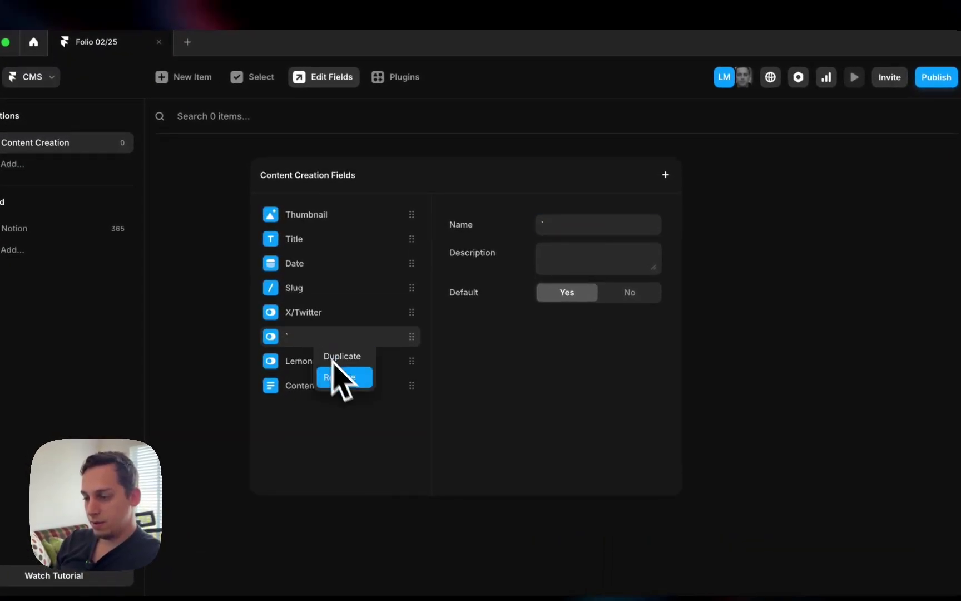
pyautogui.click(340, 377)
pyautogui.rightClick(310, 321)
pyautogui.click(325, 354)
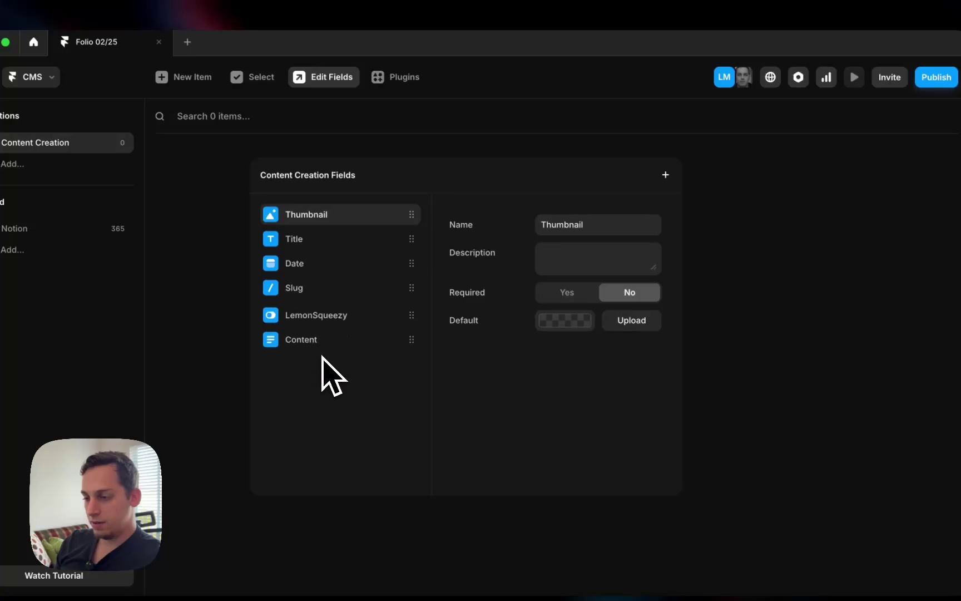
pyautogui.rightClick(306, 321)
pyautogui.click(324, 354)
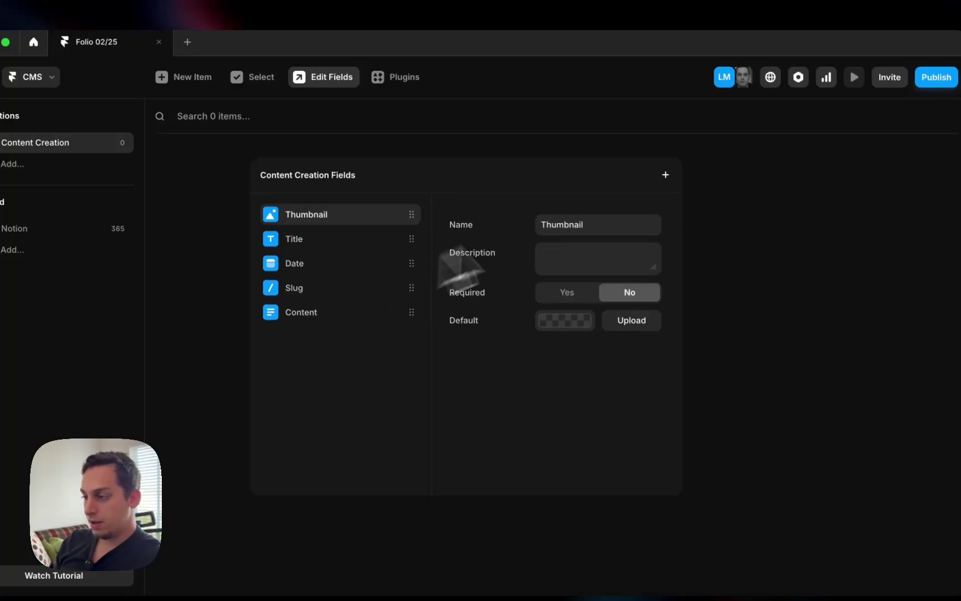
# Add two Link fields to the Content Creation collection, named YouTube and X/Twitter.
pyautogui.click(665, 175)
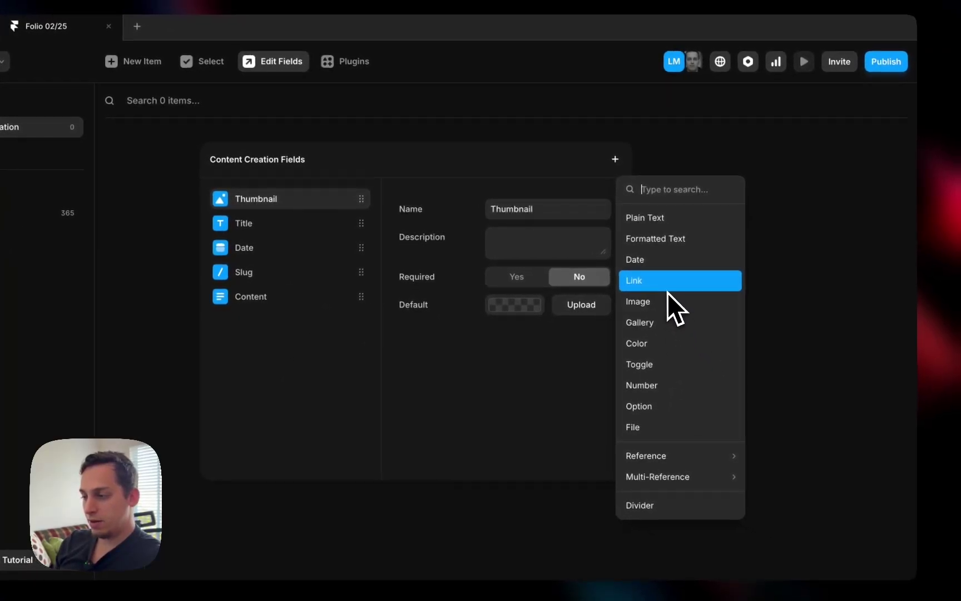
pyautogui.click(705, 294)
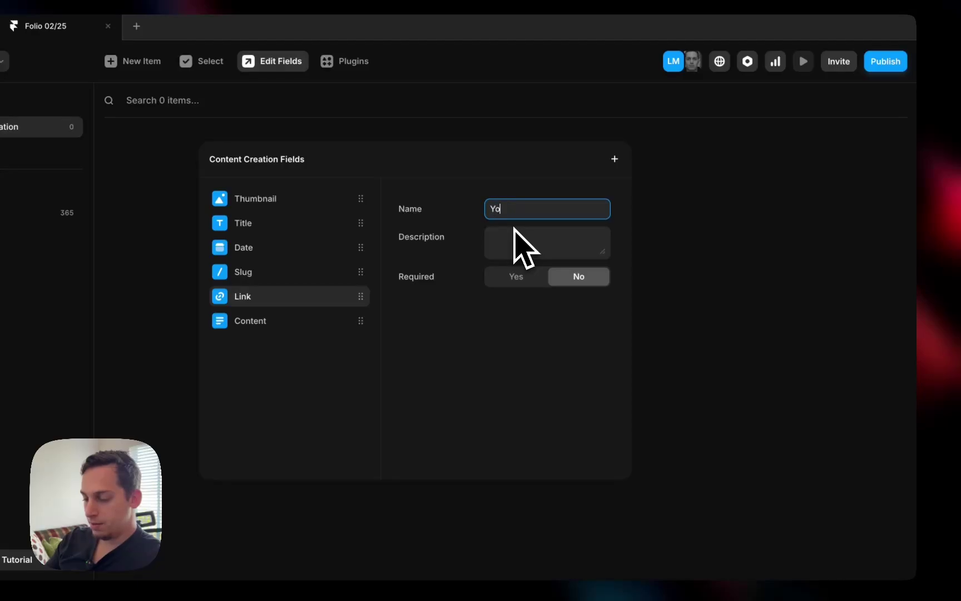
pyautogui.write('YouTube')
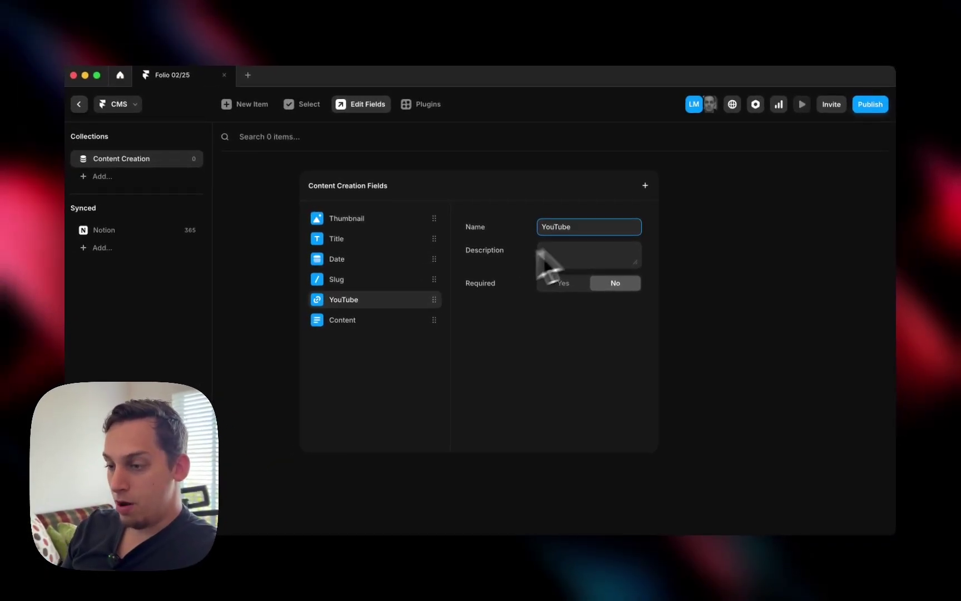
pyautogui.click(645, 185)
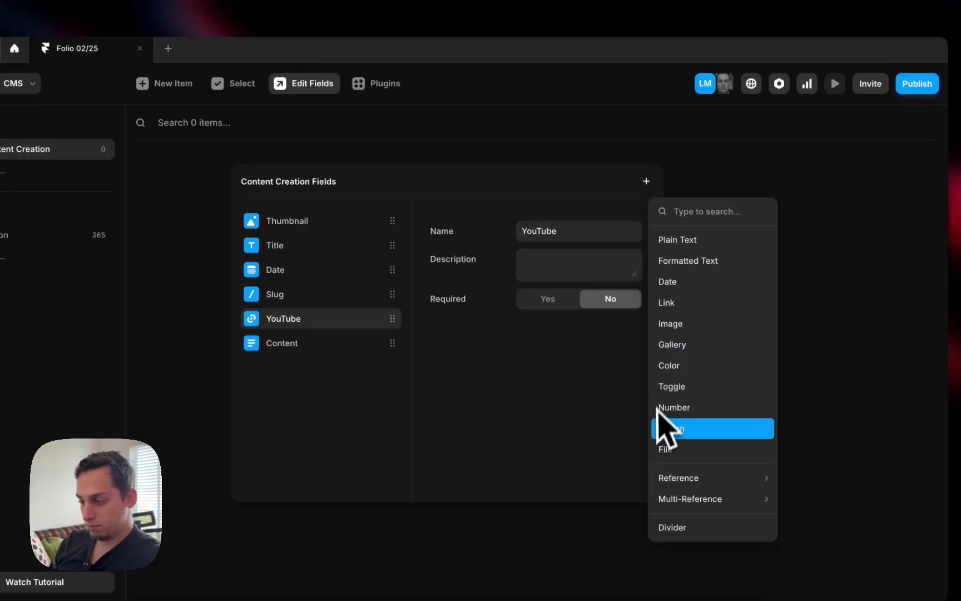
pyautogui.click(670, 305)
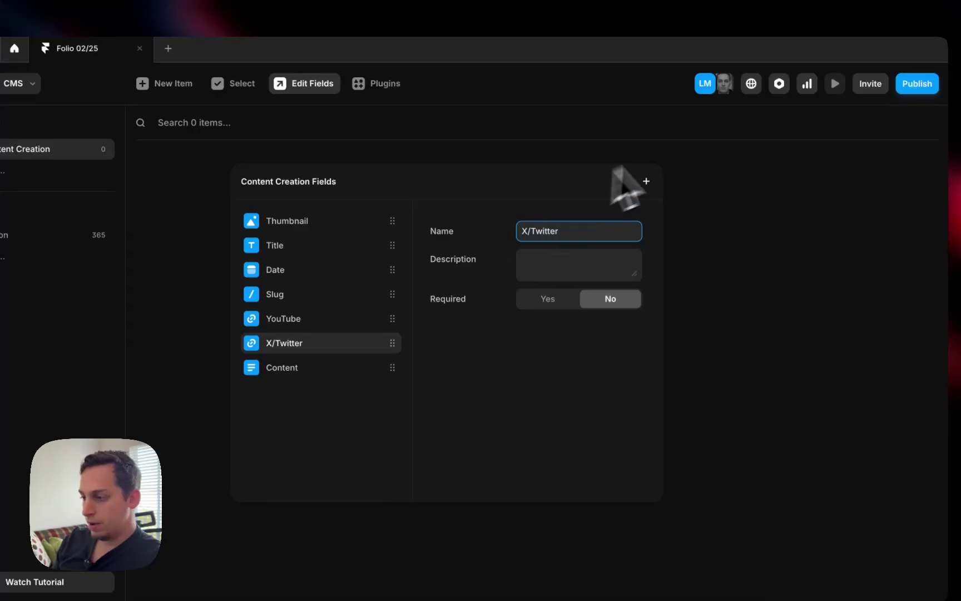
# Check the platform list in the FigJam wireframe and add a Link field named LemonSqueezy to the Framer collection.
pyautogui.click(646, 181)
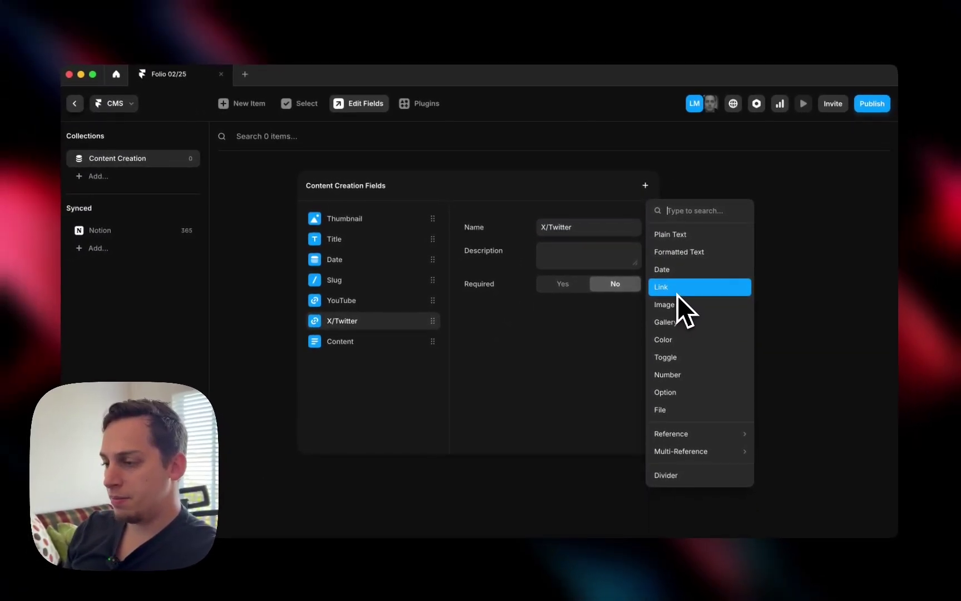
pyautogui.click(454, 567)
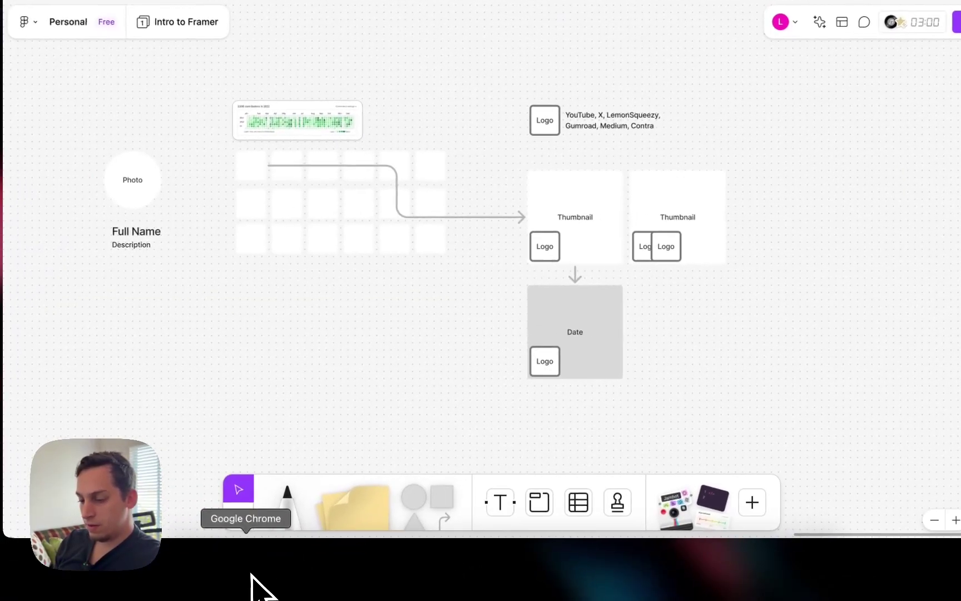
pyautogui.click(254, 584)
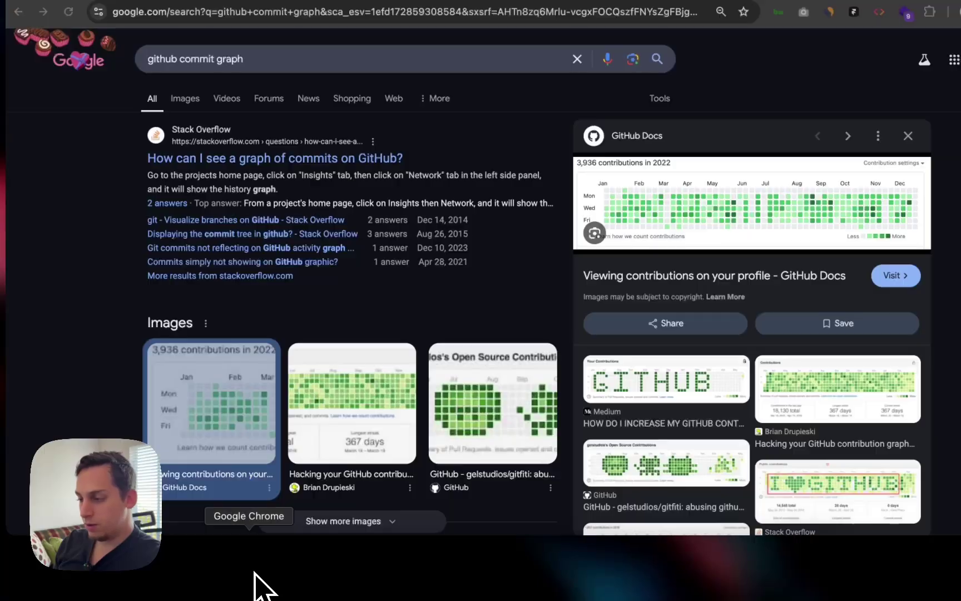
pyautogui.click(437, 576)
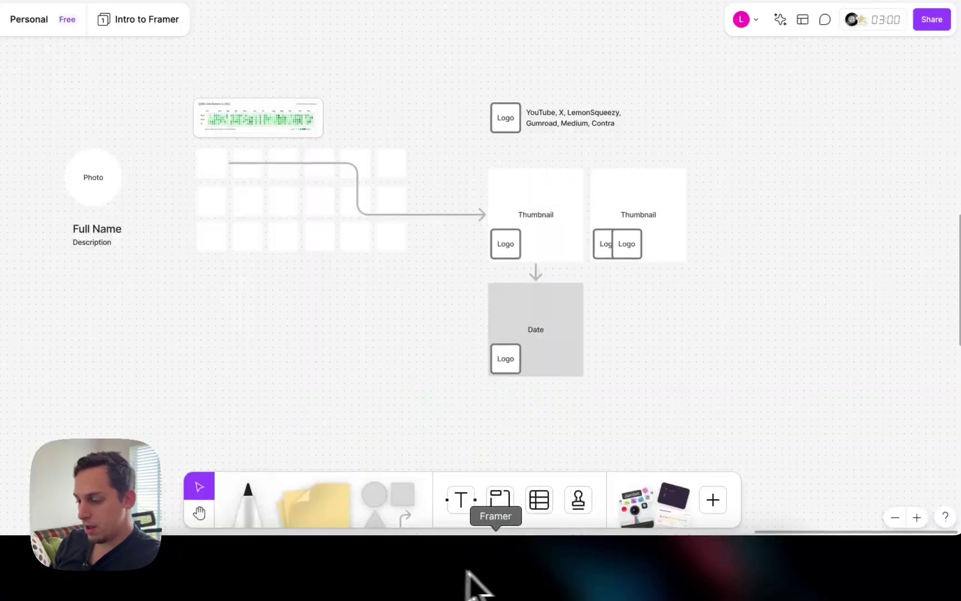
pyautogui.click(495, 576)
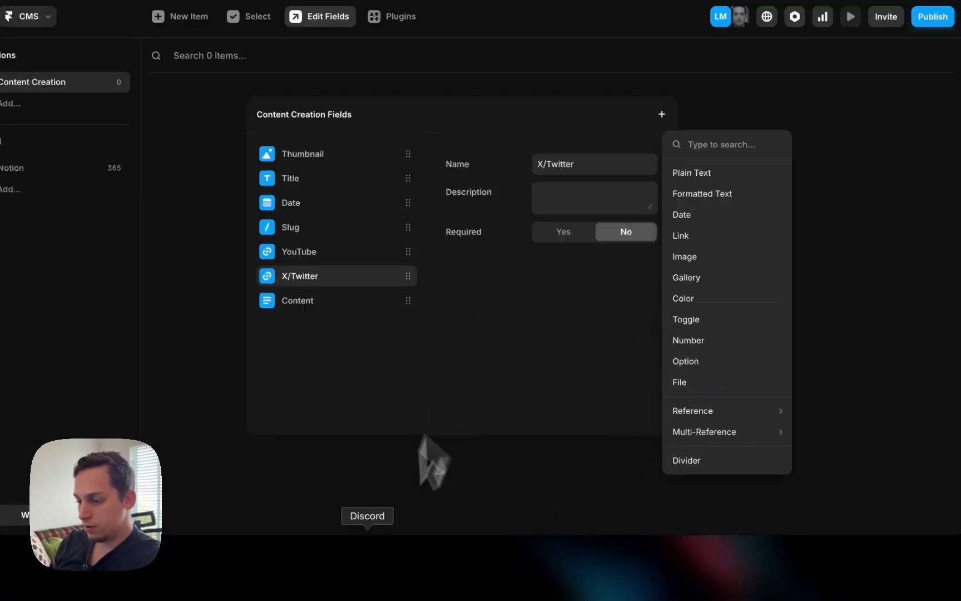
pyautogui.click(437, 576)
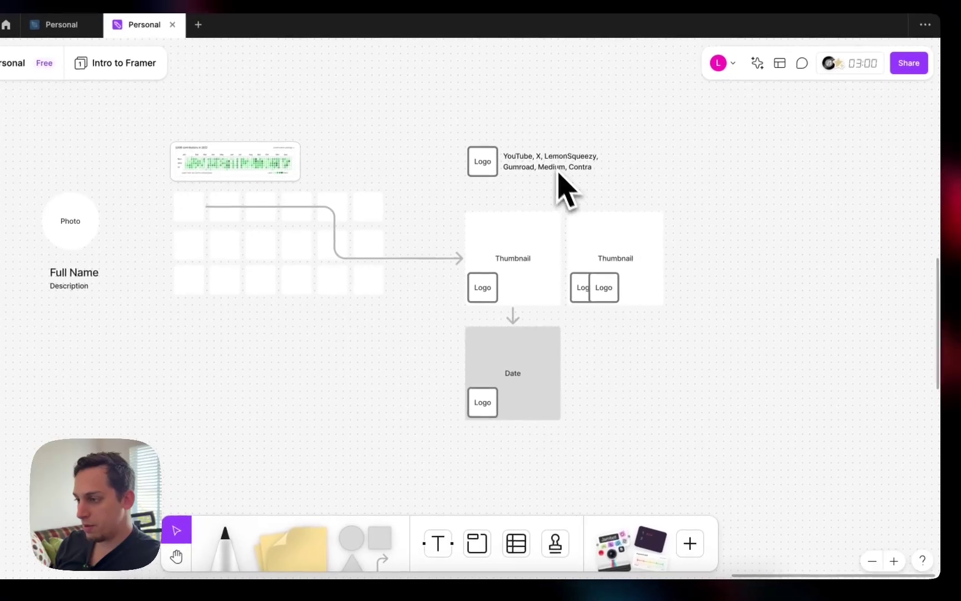
pyautogui.click(464, 582)
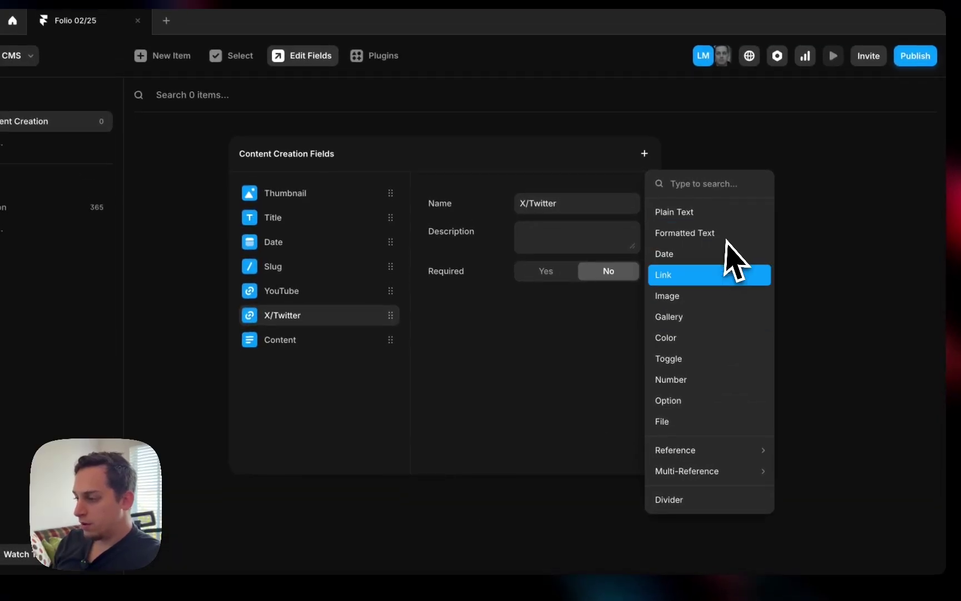
pyautogui.click(677, 294)
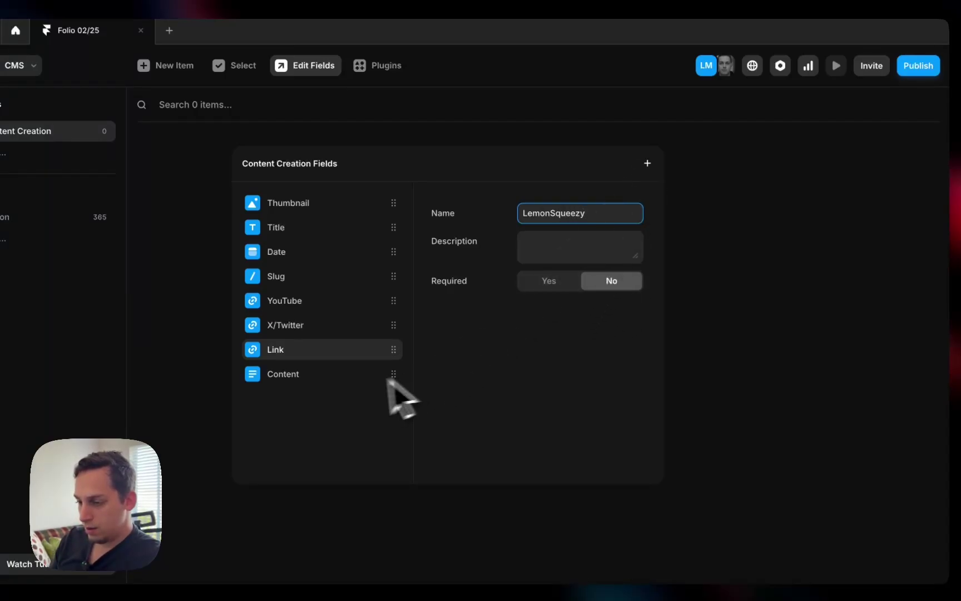
pyautogui.click(338, 351)
# Duplicate the LemonSqueezy link field and rename the copy as Gumroad.
pyautogui.rightClick(339, 352)
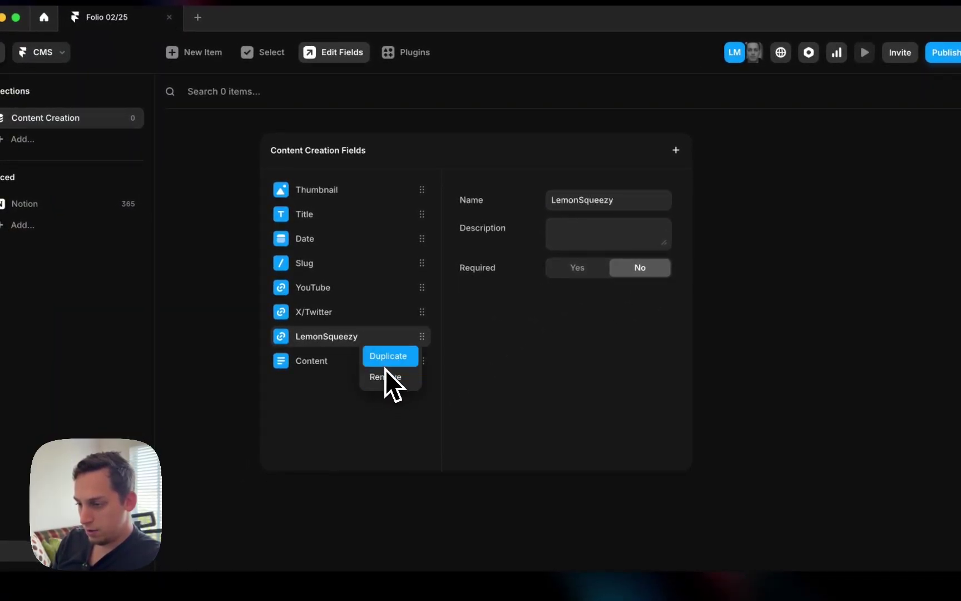
pyautogui.click(386, 362)
pyautogui.click(356, 365)
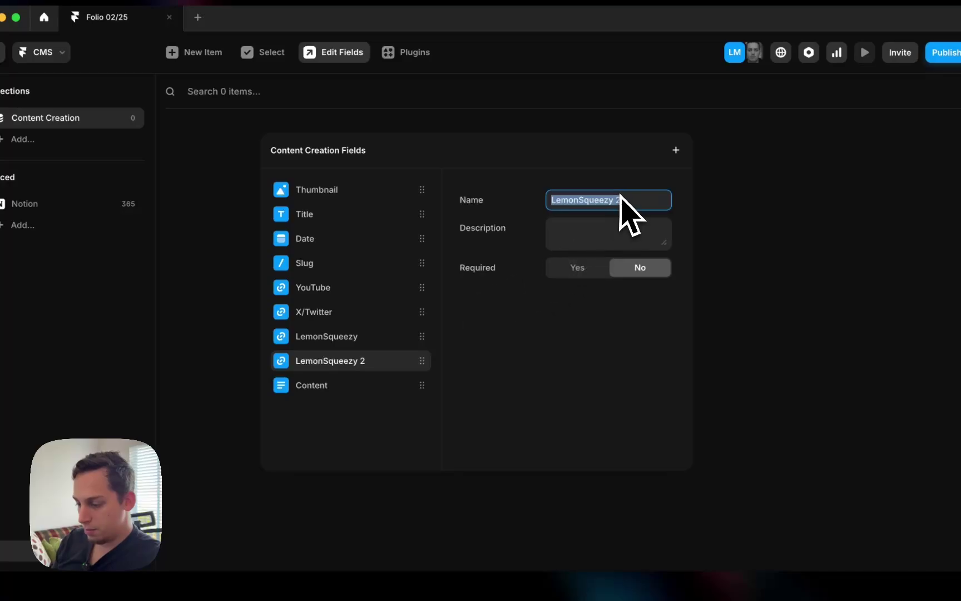
pyautogui.write('Gumroad')
pyautogui.press('Return')
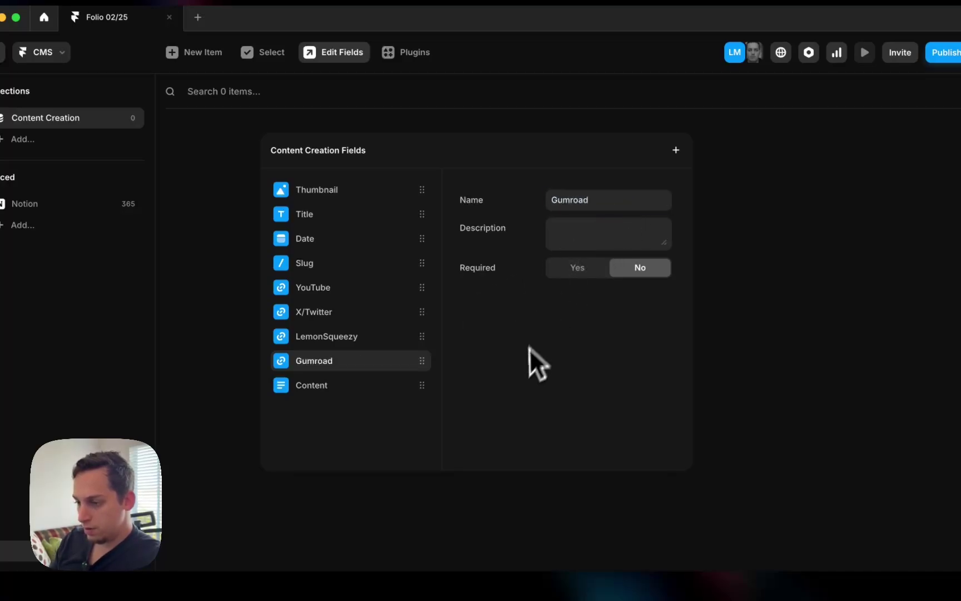
# Duplicate the Gumroad link field and rename the copy as Medium.
pyautogui.rightClick(389, 366)
pyautogui.click(396, 380)
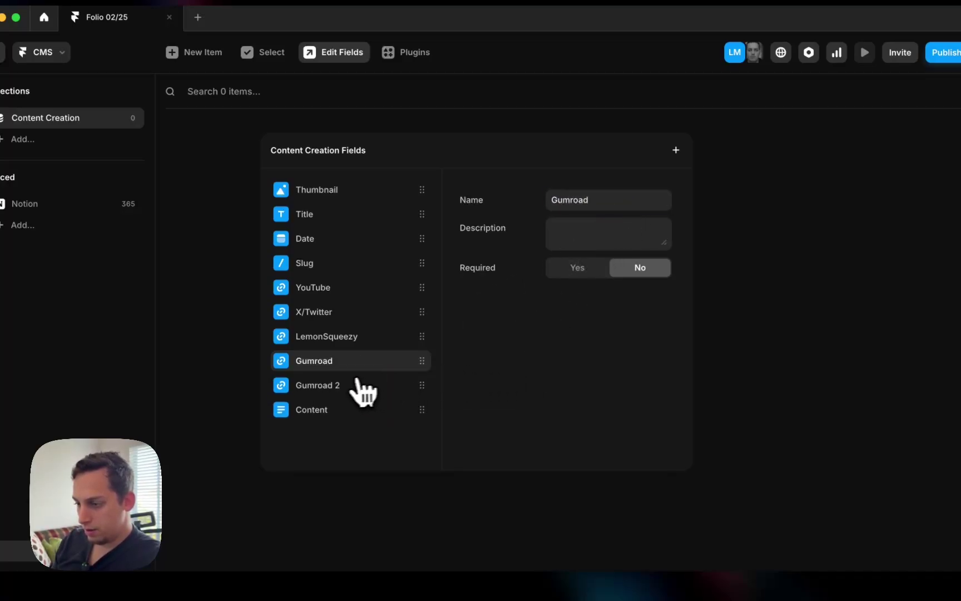
pyautogui.click(361, 386)
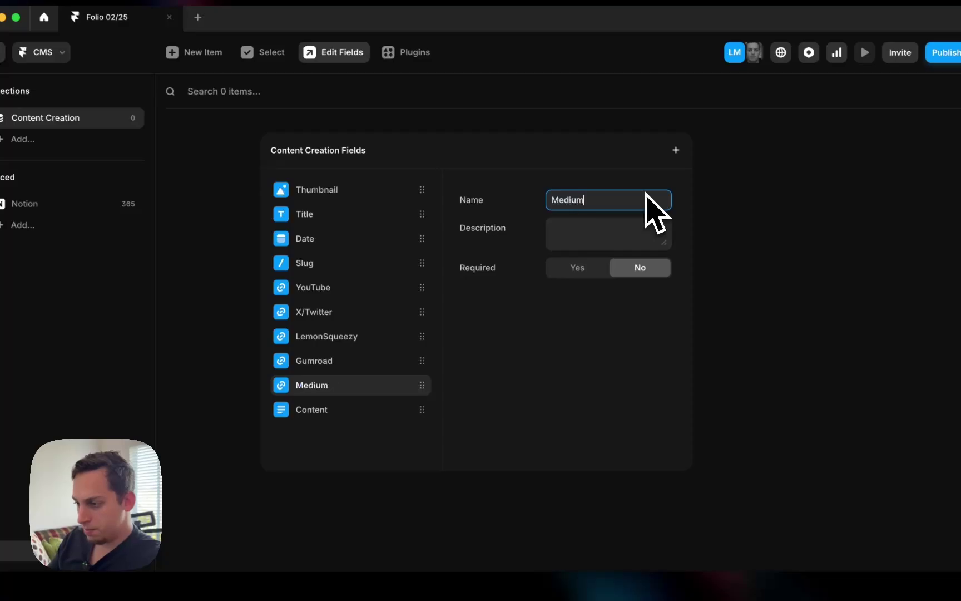
pyautogui.write('Medium')
pyautogui.press('Return')
# Duplicate the Medium link field and name the copy Contra, checking the remaining platform in the FigJam wireframe.
pyautogui.rightClick(371, 389)
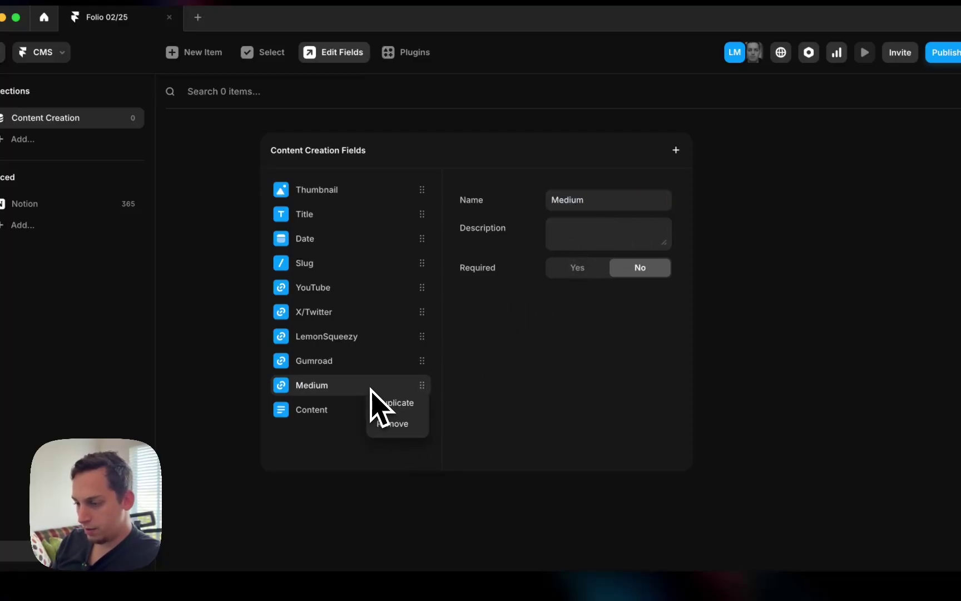
pyautogui.click(393, 410)
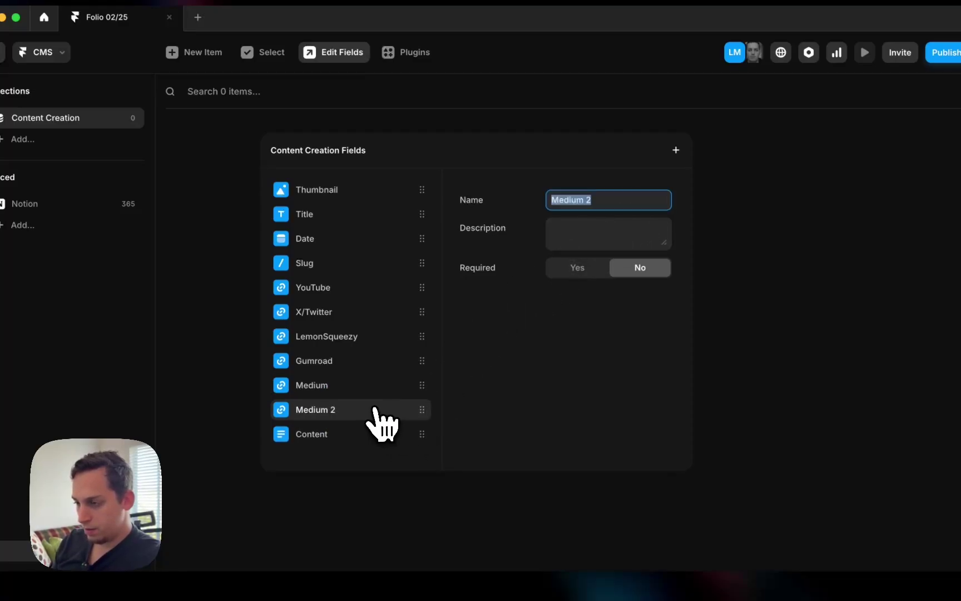
pyautogui.hotkey('ctrl', 'Up')
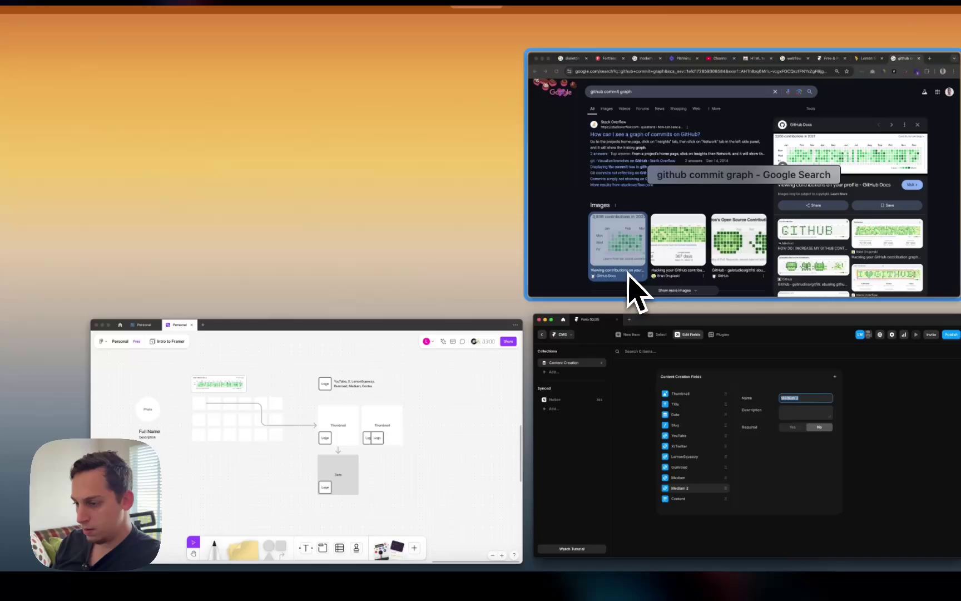
pyautogui.click(428, 406)
pyautogui.hotkey('ctrl', 'Up')
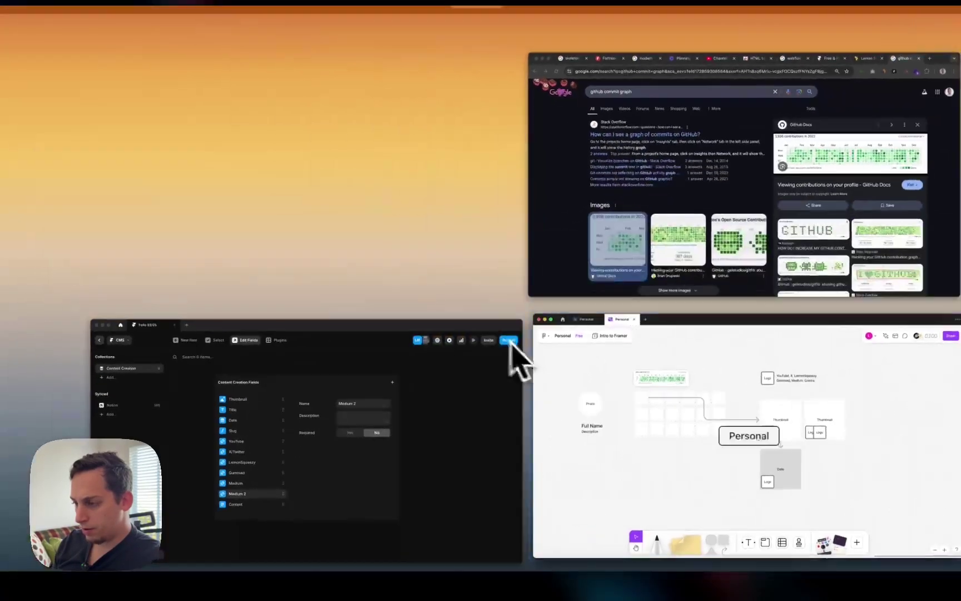
pyautogui.click(412, 403)
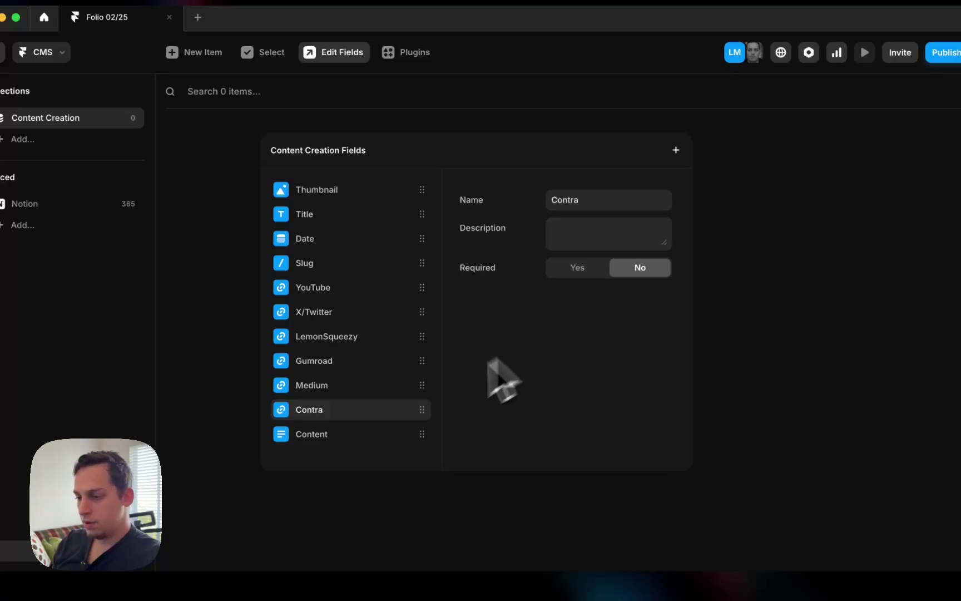
# Review the YouTube, X/Twitter and LemonSqueezy link fields and close the collection's field editor.
pyautogui.click(341, 290)
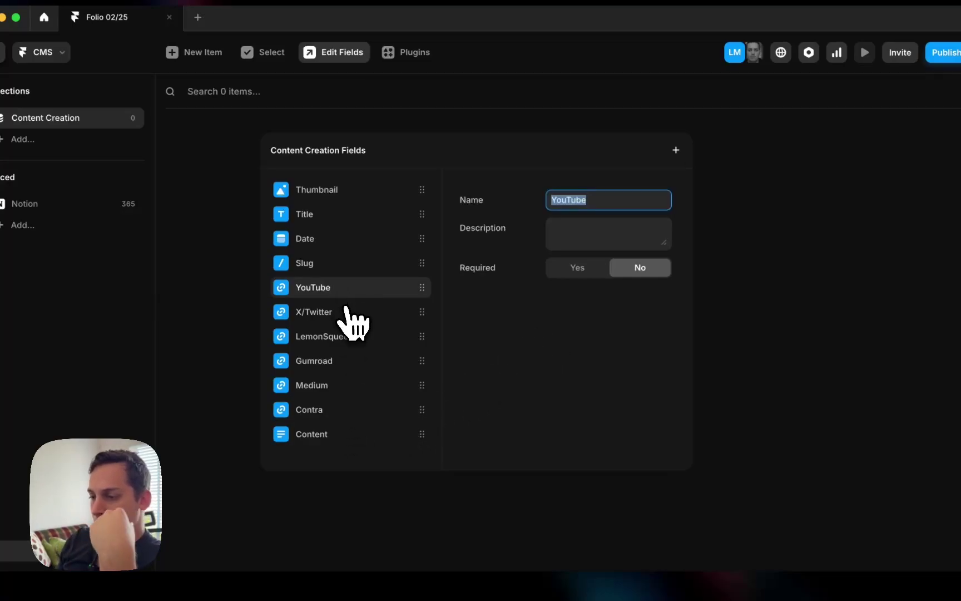
pyautogui.click(349, 318)
pyautogui.click(348, 337)
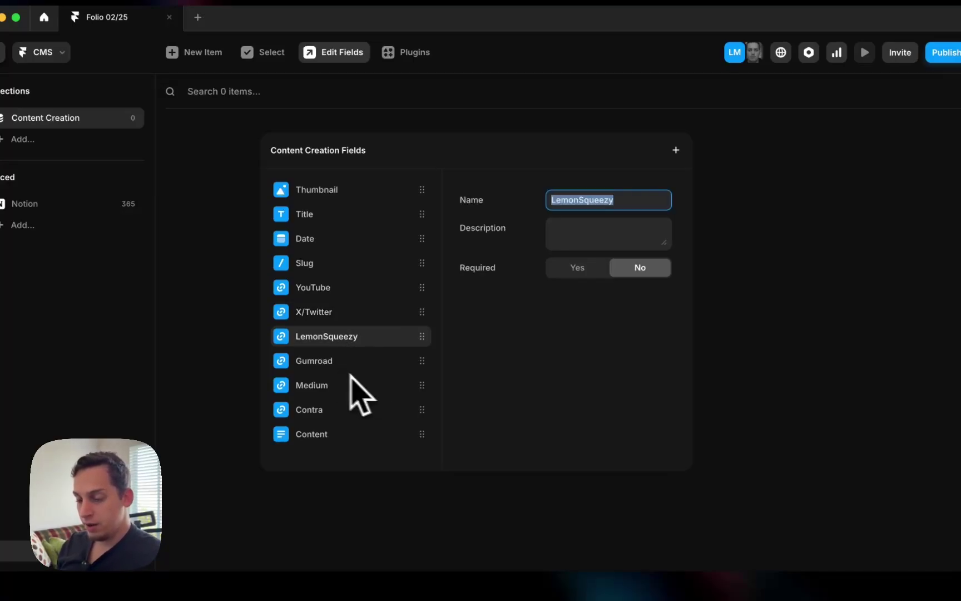
pyautogui.click(317, 295)
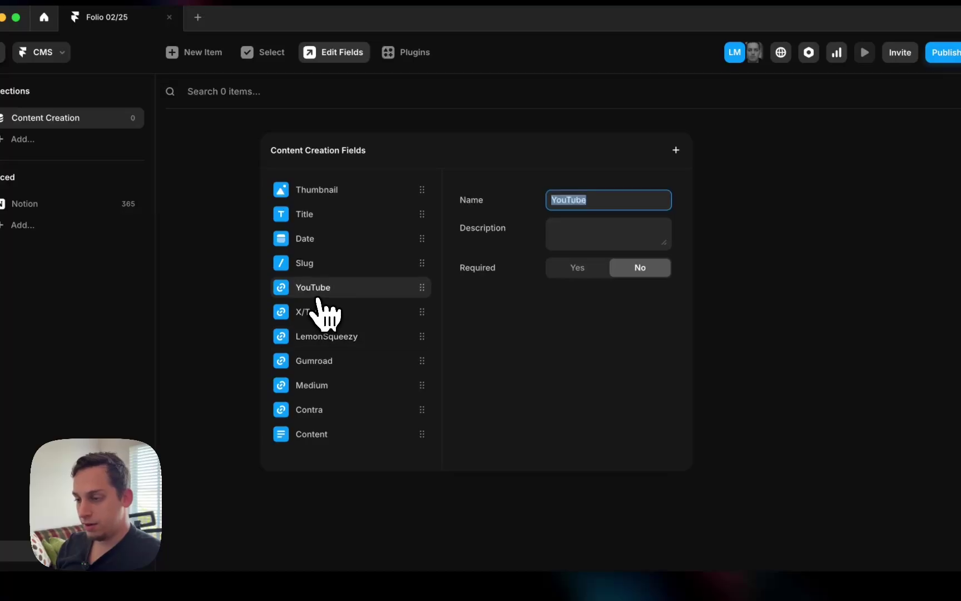
pyautogui.click(320, 304)
pyautogui.click(316, 293)
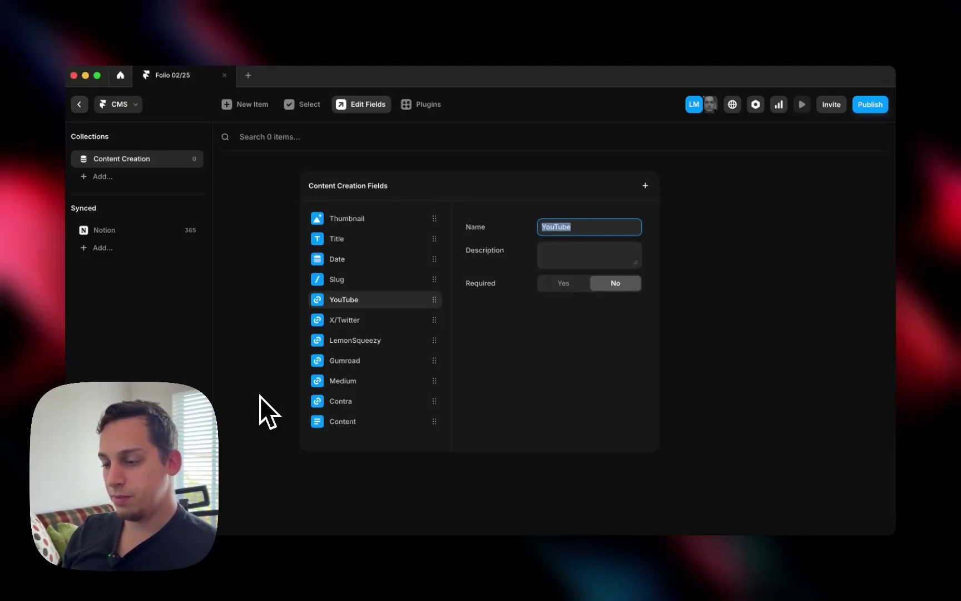
pyautogui.click(259, 401)
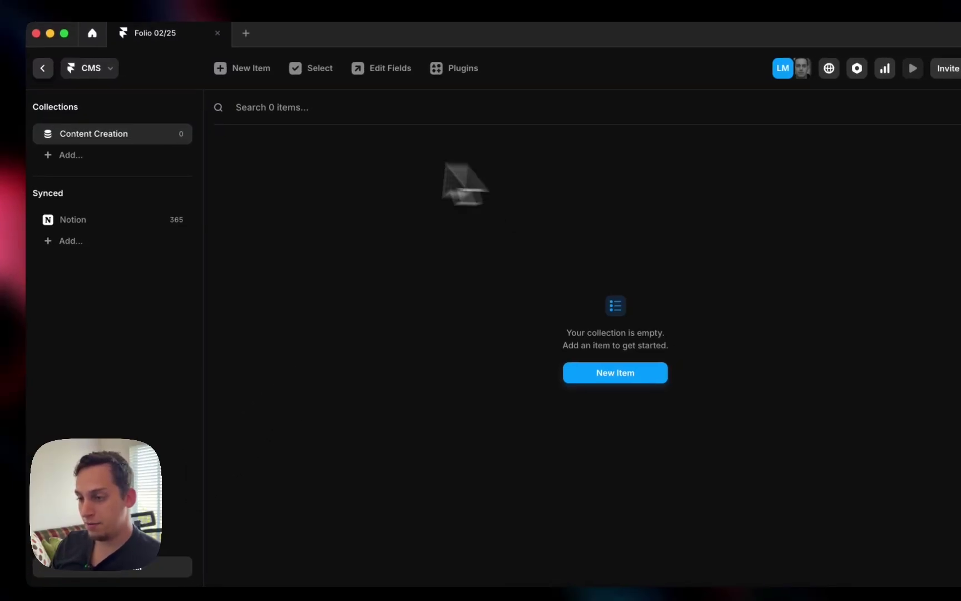
# Switch to Discord and look through the past session posts and recordings in the Framer Pros livestreams channel.
pyautogui.press('super+Tab')
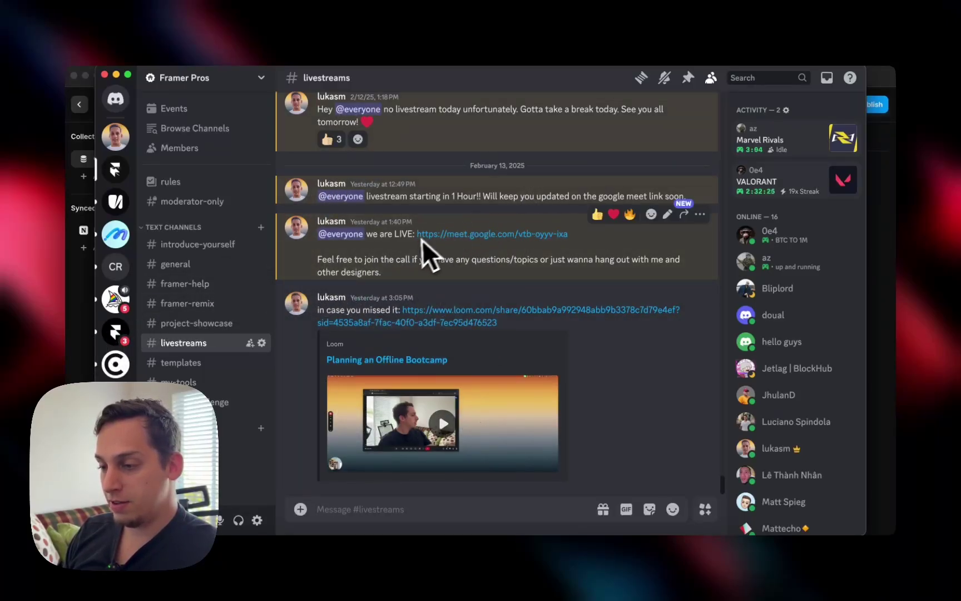
pyautogui.scroll(8, 417, 242)
pyautogui.scroll(5, 412, 244)
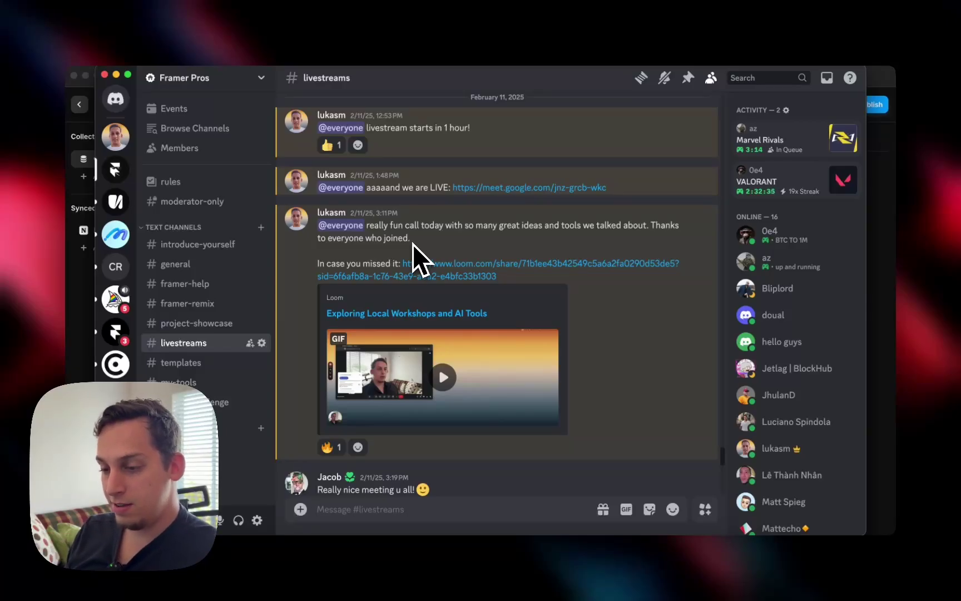
pyautogui.scroll(8, 413, 244)
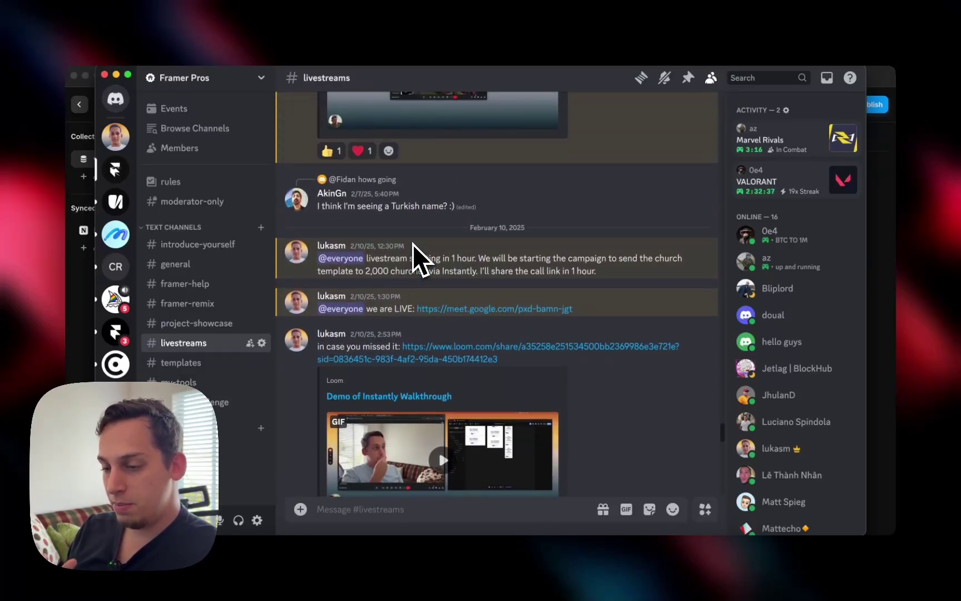
pyautogui.scroll(10, 413, 245)
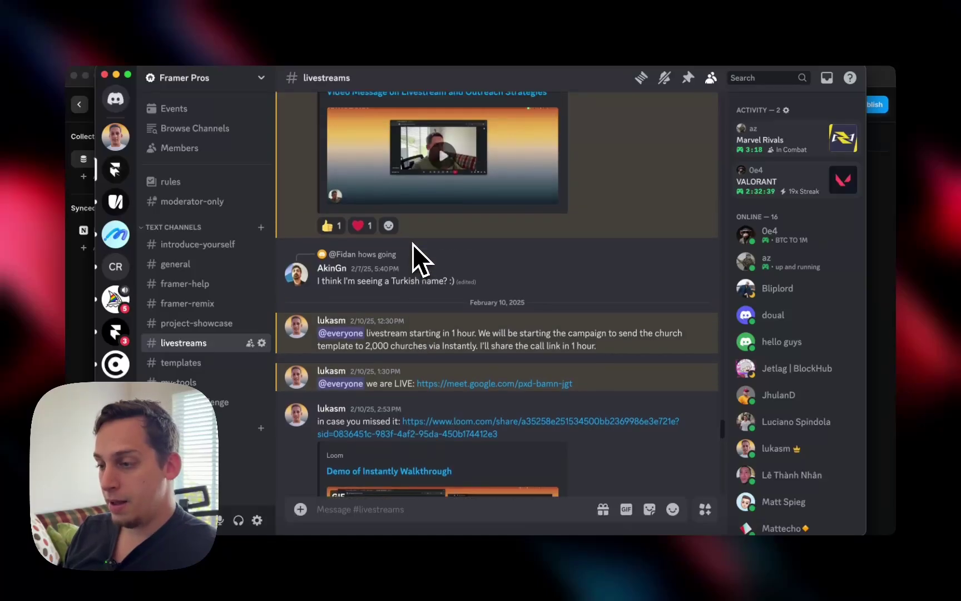
pyautogui.scroll(-15, 413, 245)
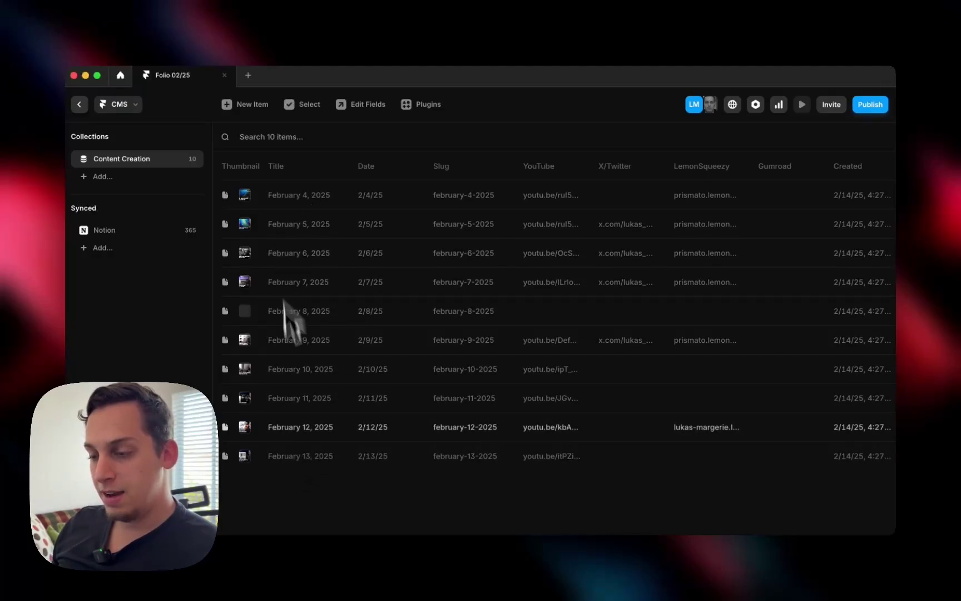
# Return to the Home page canvas and insert the Content Creation collection list in the desktop Right Hero above the green contribution grid.
pyautogui.click(79, 101)
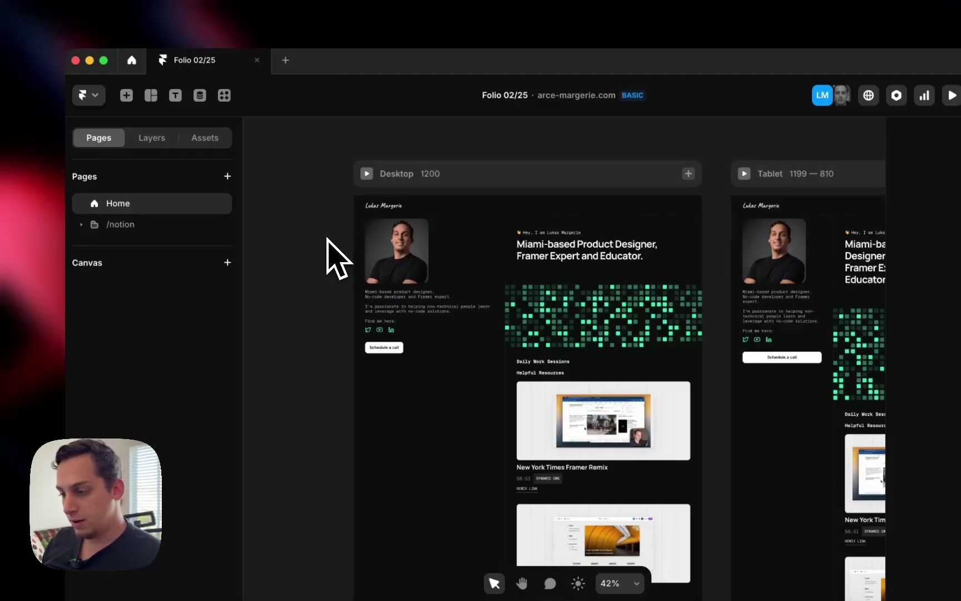
pyautogui.hscroll(-1, 327, 239)
pyautogui.click(127, 97)
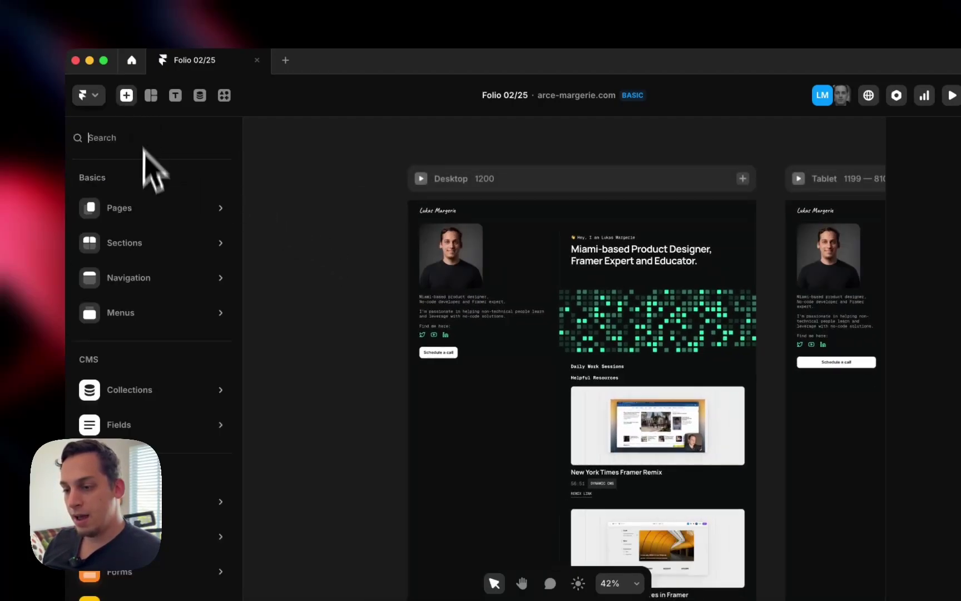
pyautogui.moveTo(150, 396)
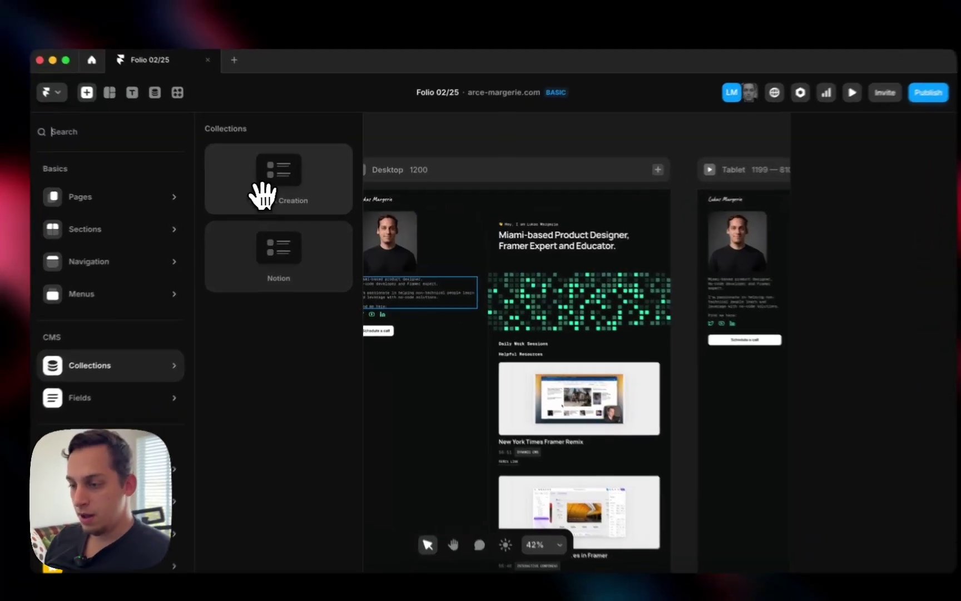
pyautogui.moveTo(276, 192); pyautogui.dragTo(556, 276)
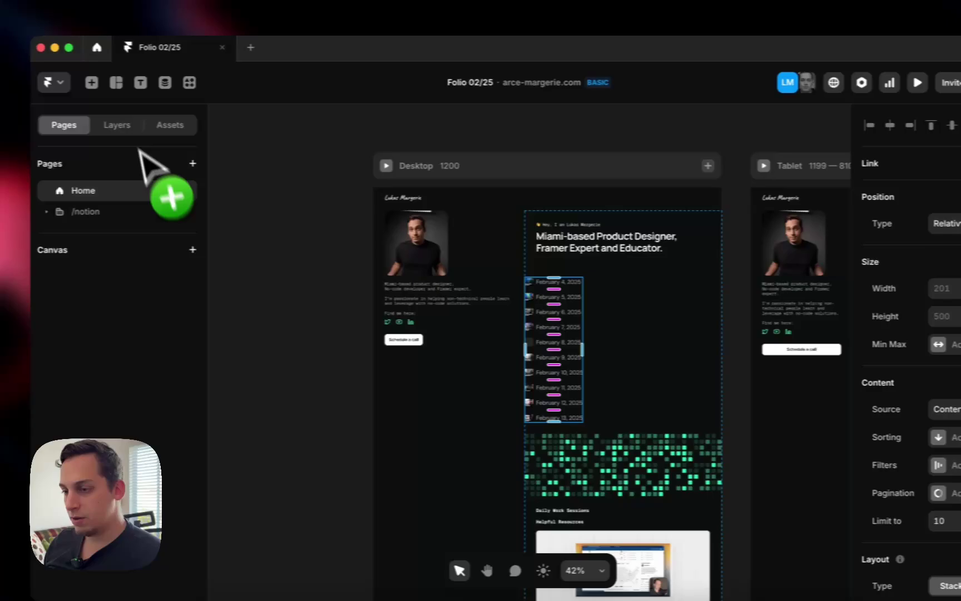
# Set the width of the Content Creation list in the Right Hero to Fill.
pyautogui.click(86, 126)
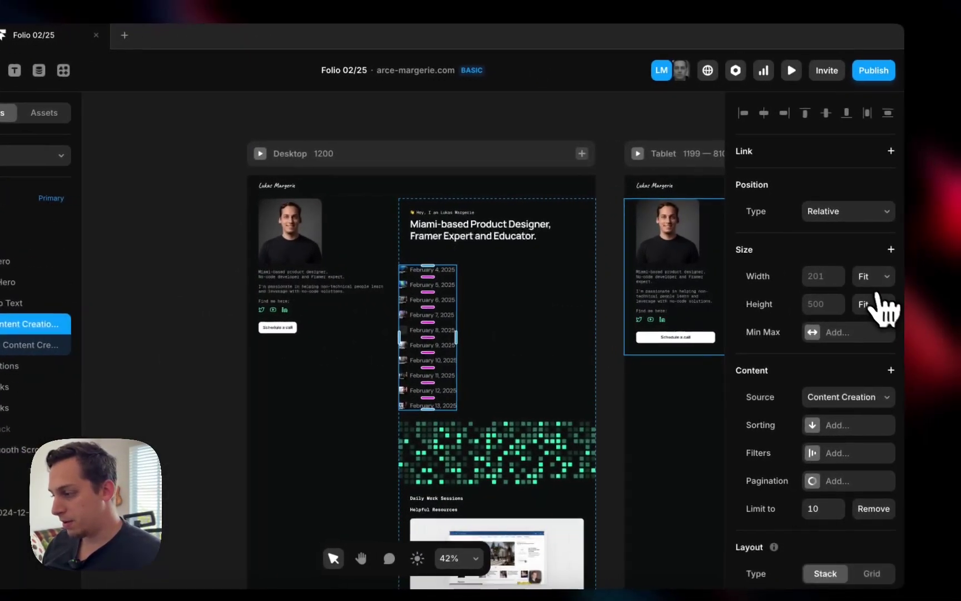
pyautogui.click(866, 275)
pyautogui.click(856, 259)
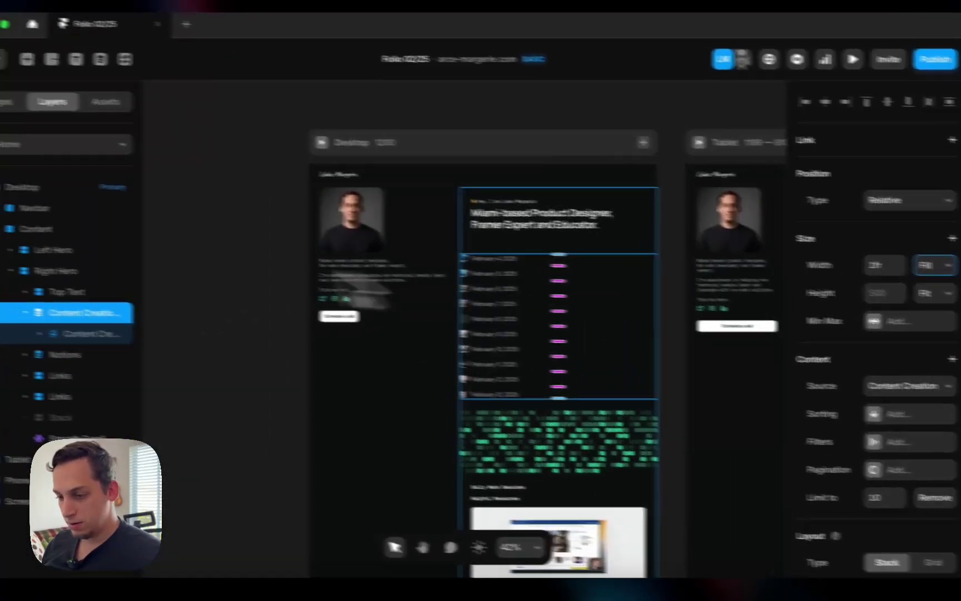
pyautogui.click(89, 333)
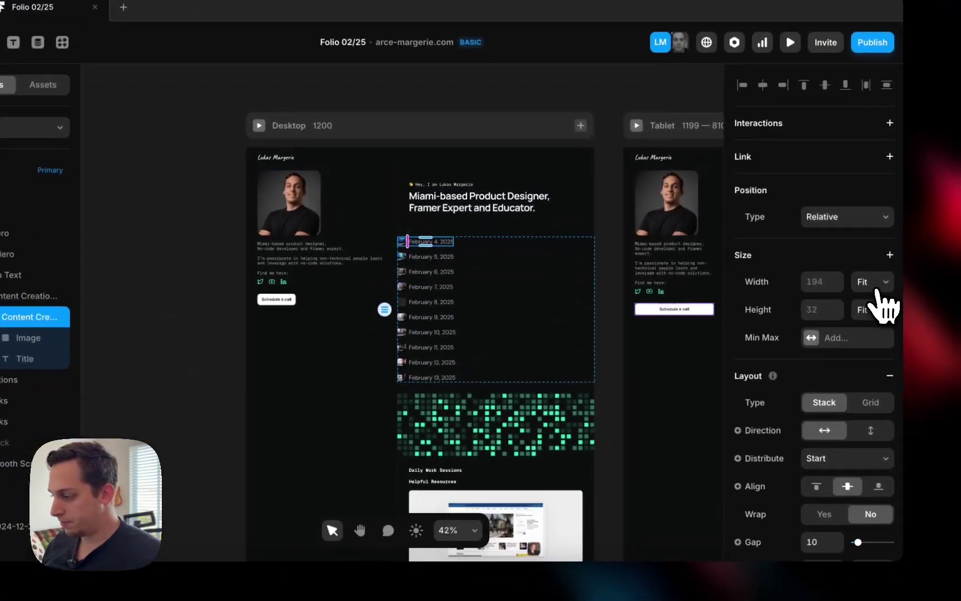
pyautogui.click(934, 265)
pyautogui.click(846, 424)
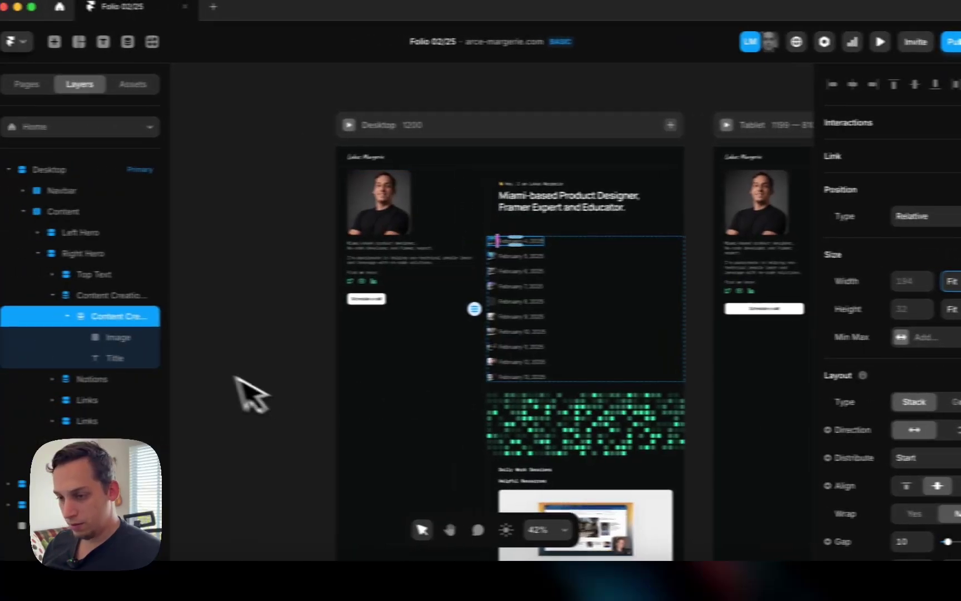
# Change the Content Creation list's stack direction to horizontal.
pyautogui.click(28, 294)
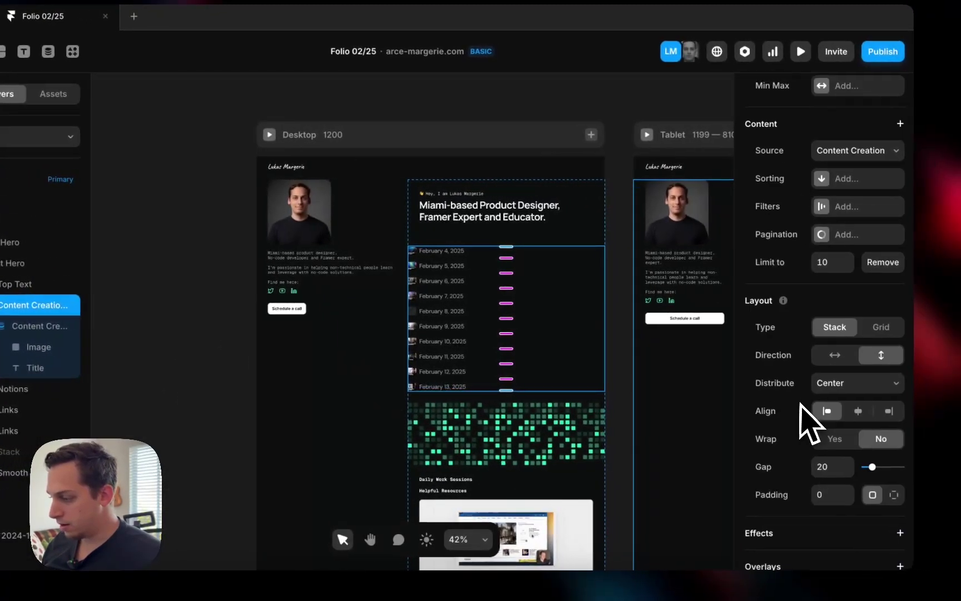
pyautogui.click(830, 358)
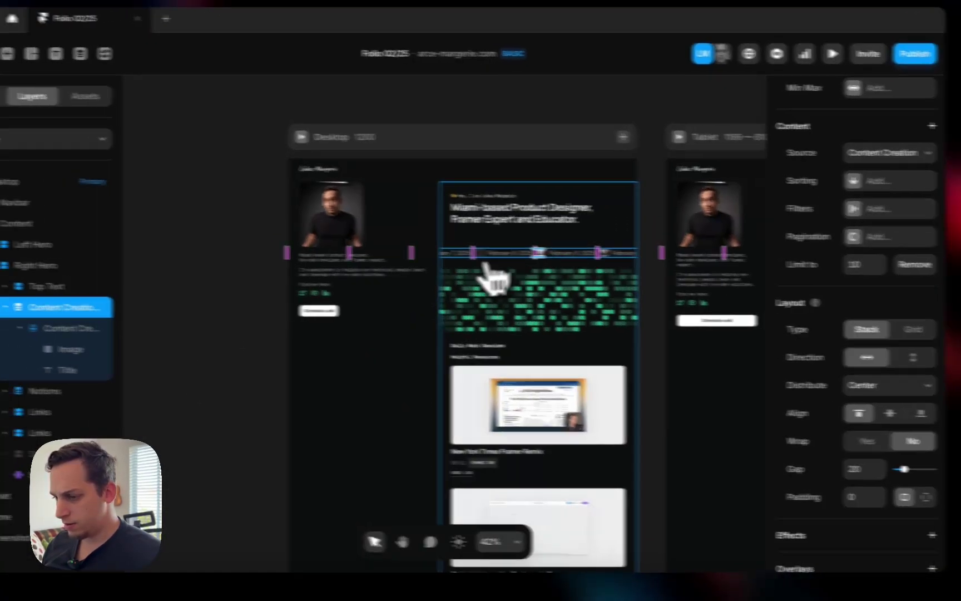
pyautogui.scroll(5, 461, 272)
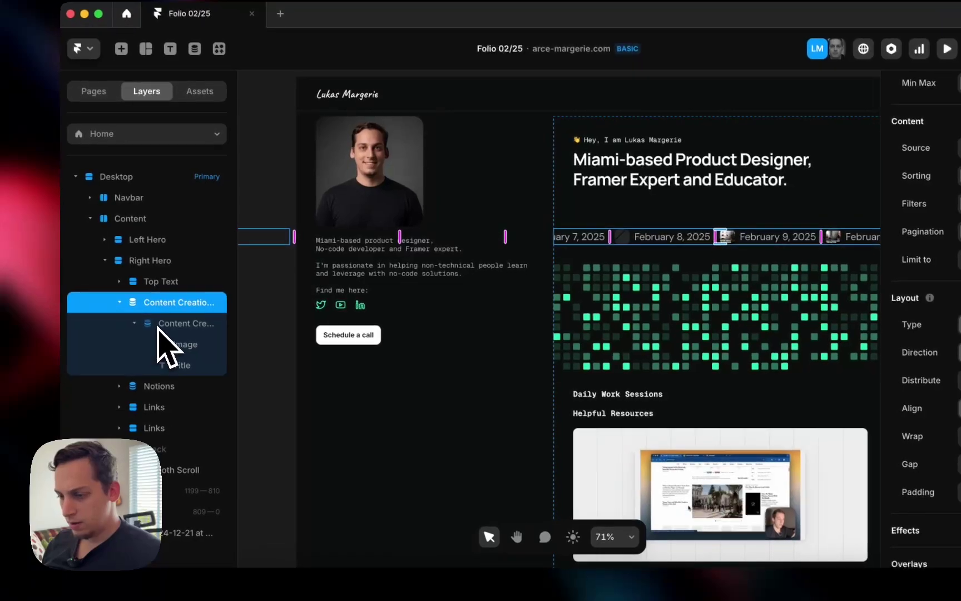
# Set the width of the item inside the Content Creation list to Fill.
pyautogui.click(157, 322)
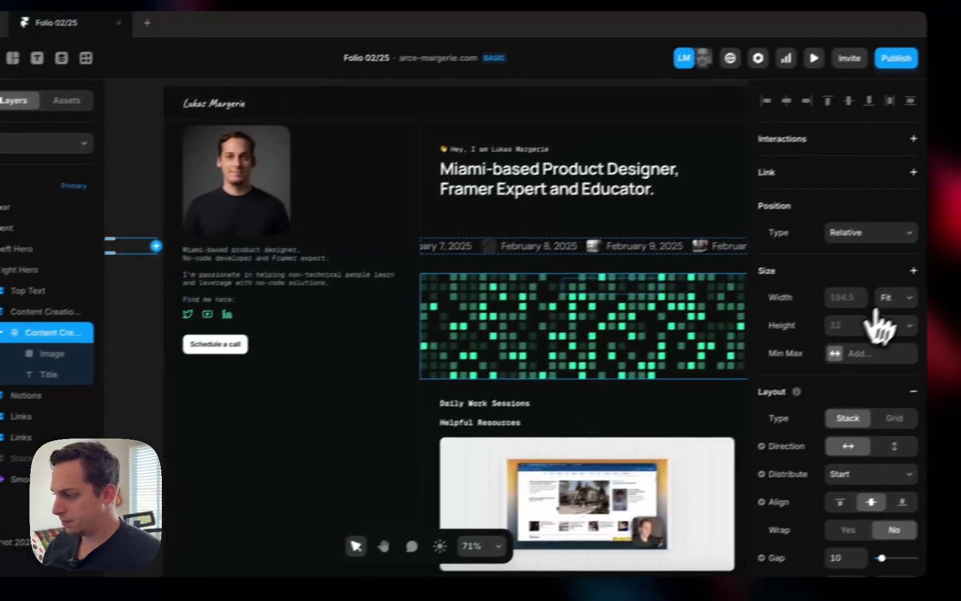
pyautogui.click(865, 315)
pyautogui.click(850, 304)
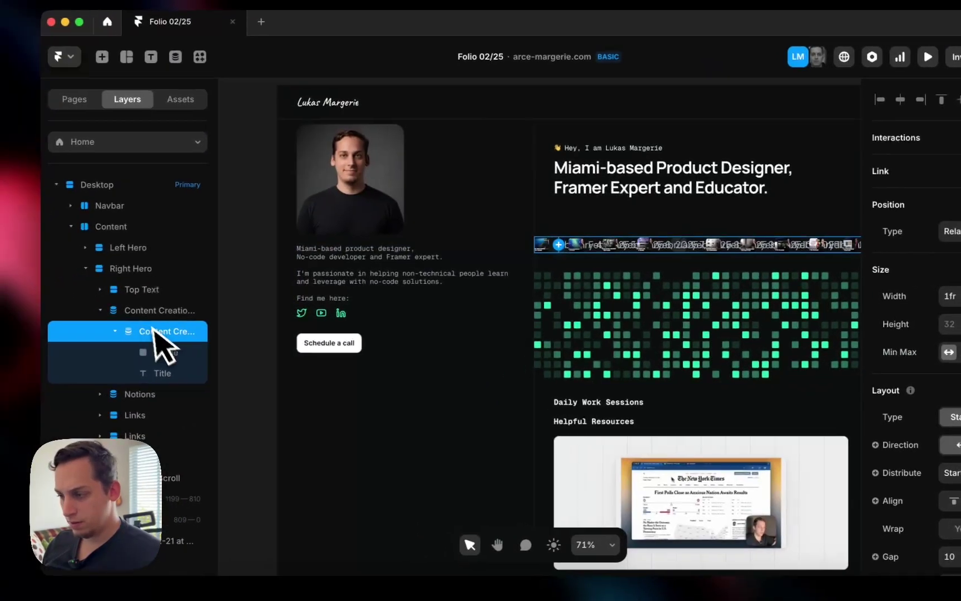
# Switch the Content Creation list's layout to a grid with 5 columns.
pyautogui.click(17, 328)
pyautogui.scroll(5, 946, 276)
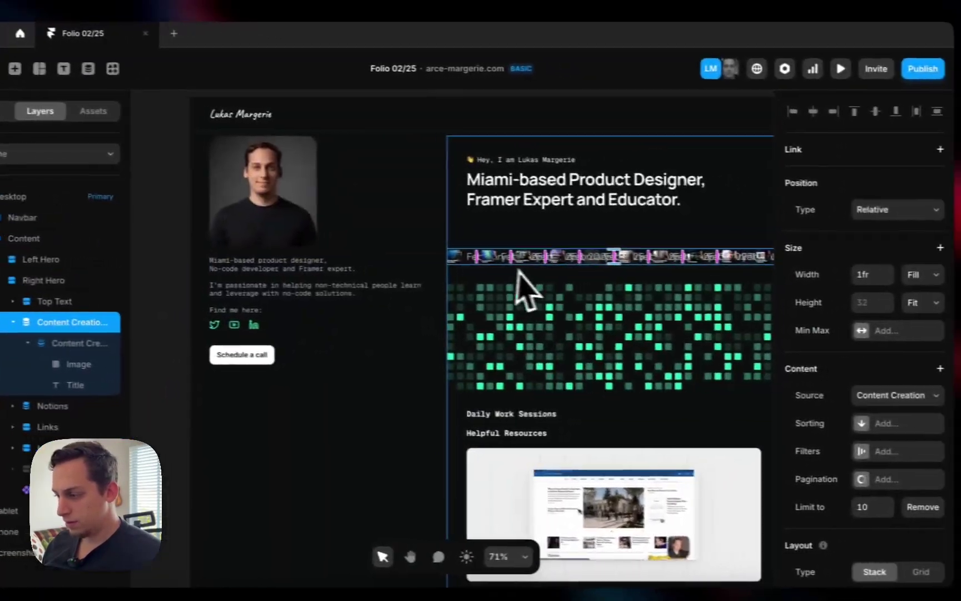
pyautogui.scroll(-5, 842, 361)
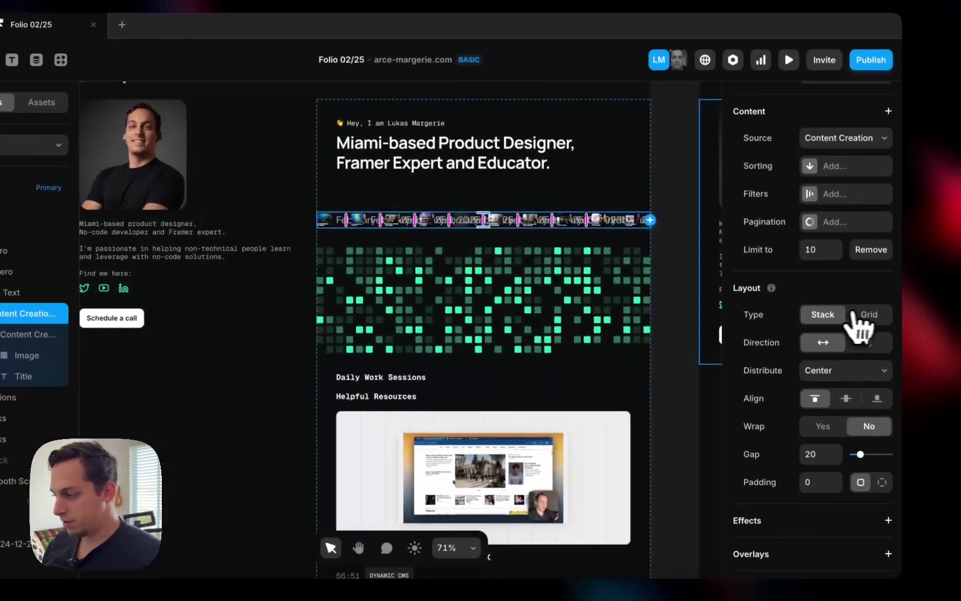
pyautogui.click(862, 300)
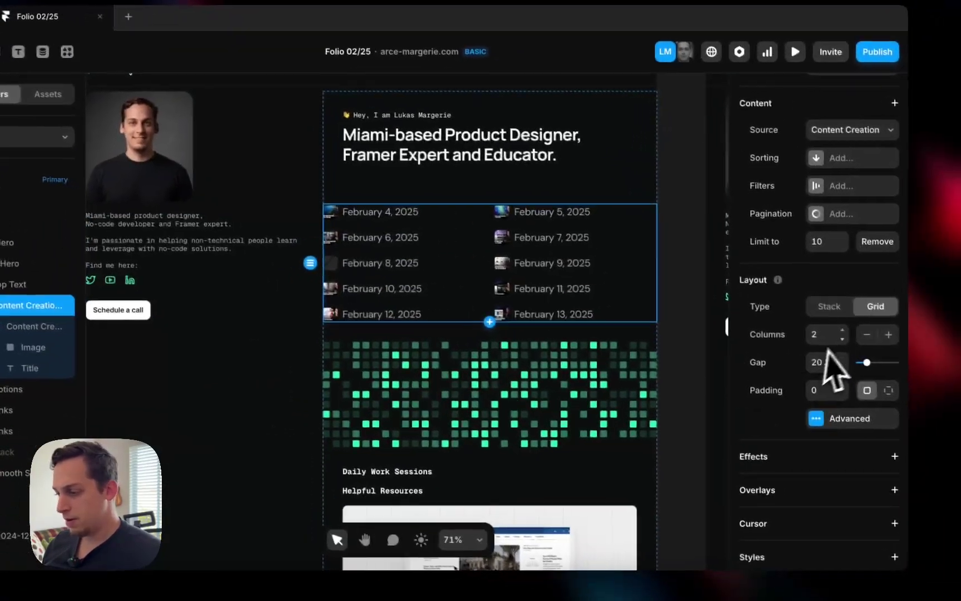
pyautogui.click(876, 332)
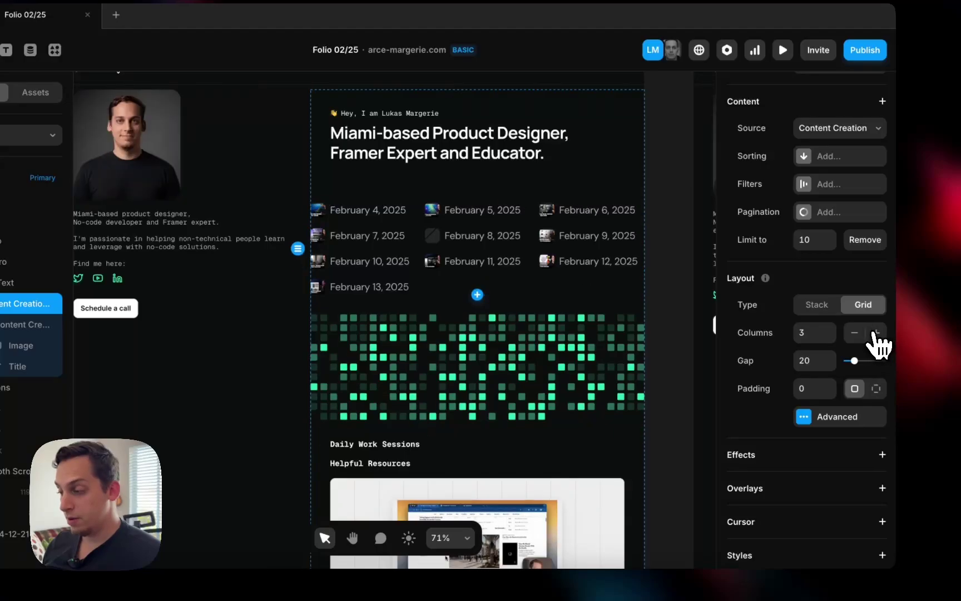
pyautogui.click(875, 332)
pyautogui.click(875, 332)
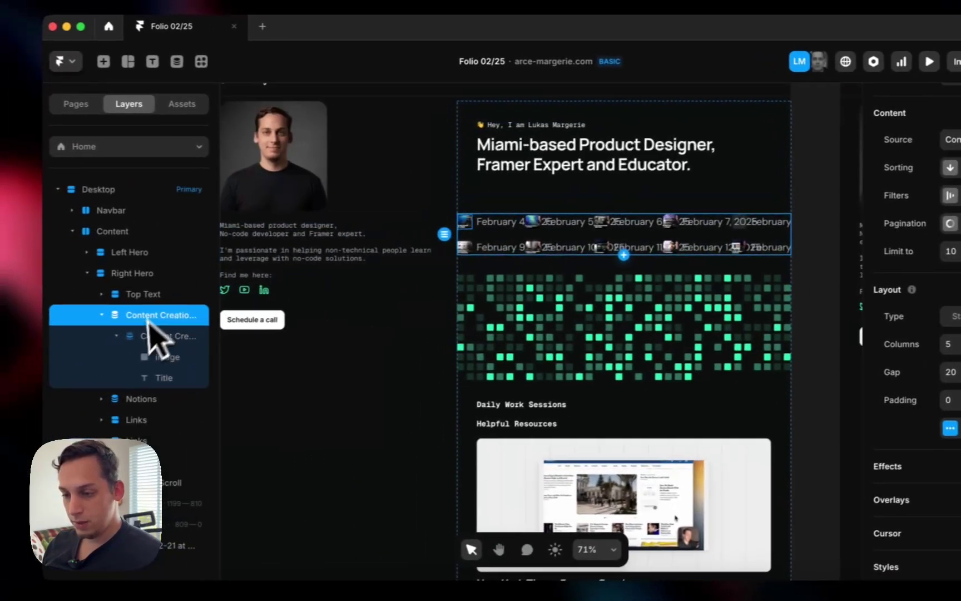
# Delete the image layer from the item inside the Content Creation list, leaving only its title.
pyautogui.click(25, 325)
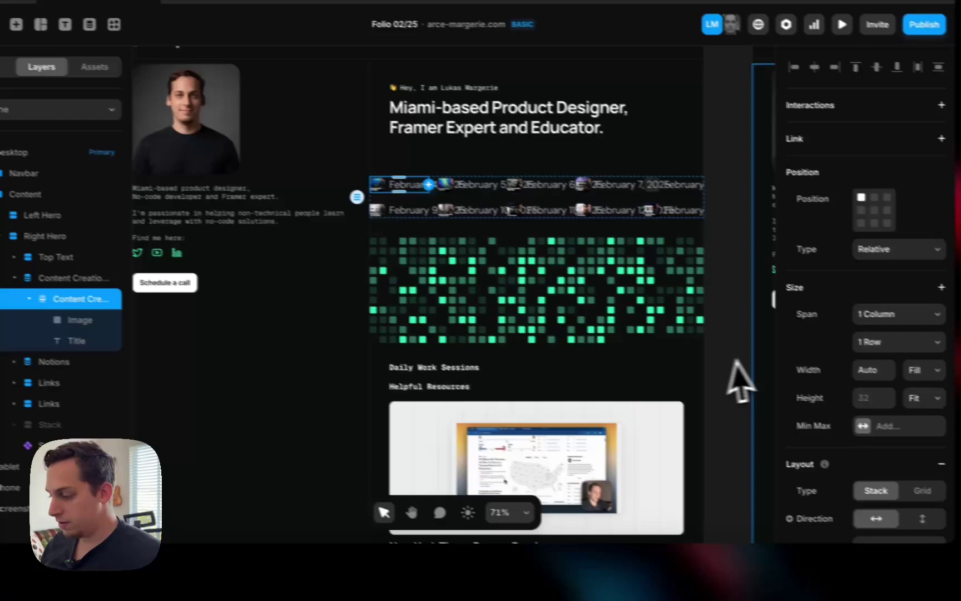
pyautogui.scroll(-7, 865, 377)
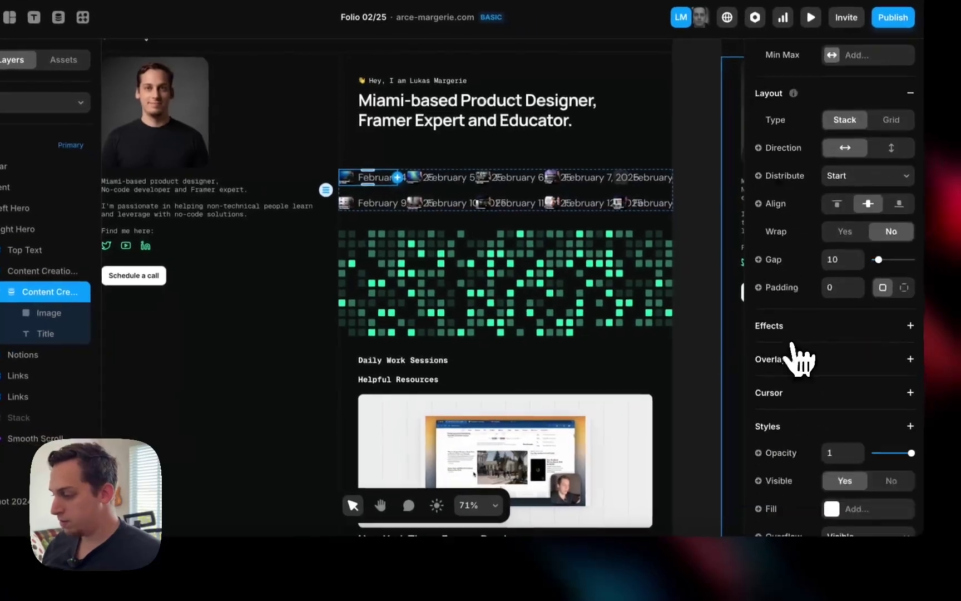
pyautogui.scroll(-1, 800, 357)
pyautogui.click(762, 488)
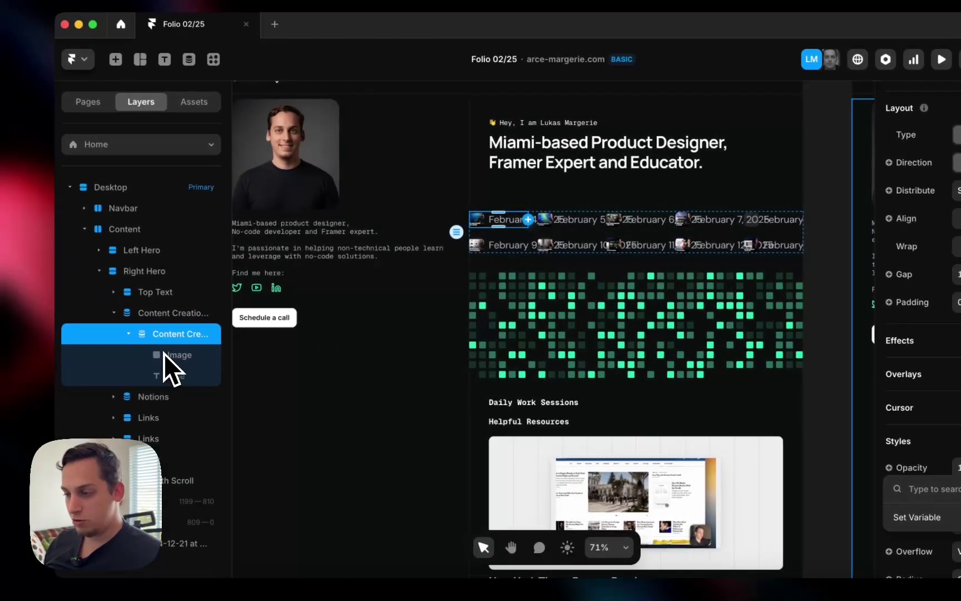
pyautogui.click(164, 352)
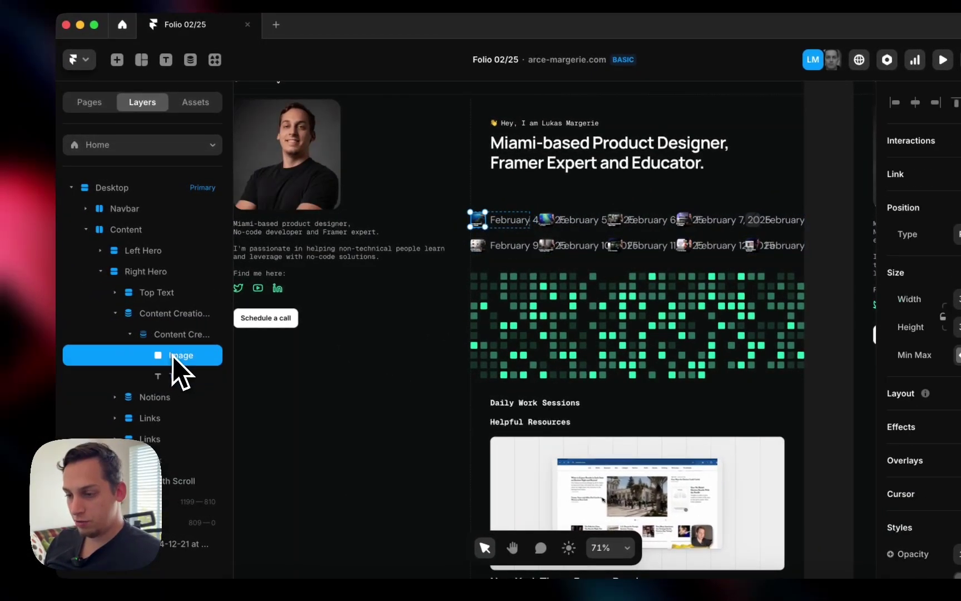
pyautogui.press('Delete')
# Add a solid fill to the item inside the Content Creation list.
pyautogui.click(166, 332)
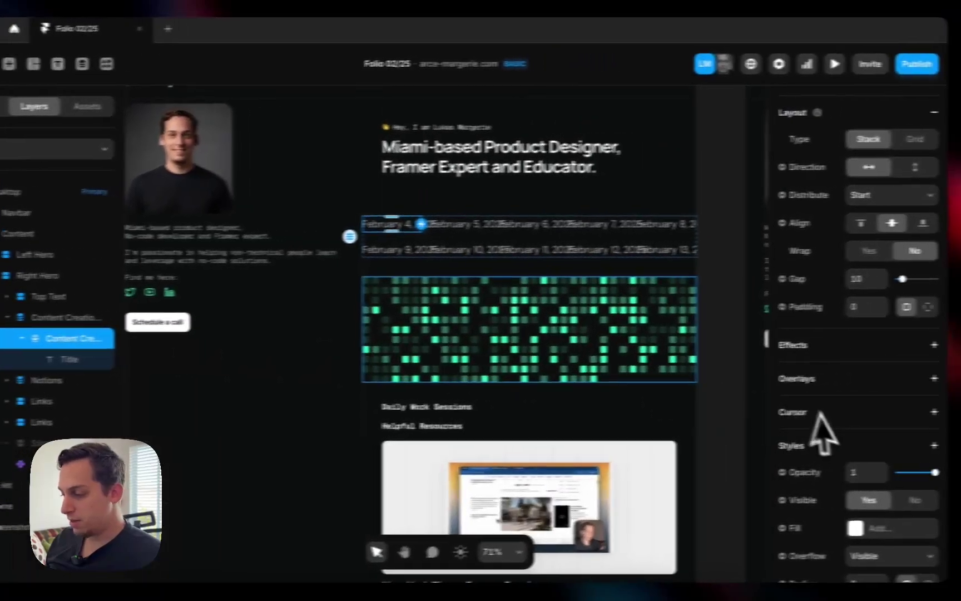
pyautogui.scroll(-5, 813, 415)
pyautogui.click(803, 309)
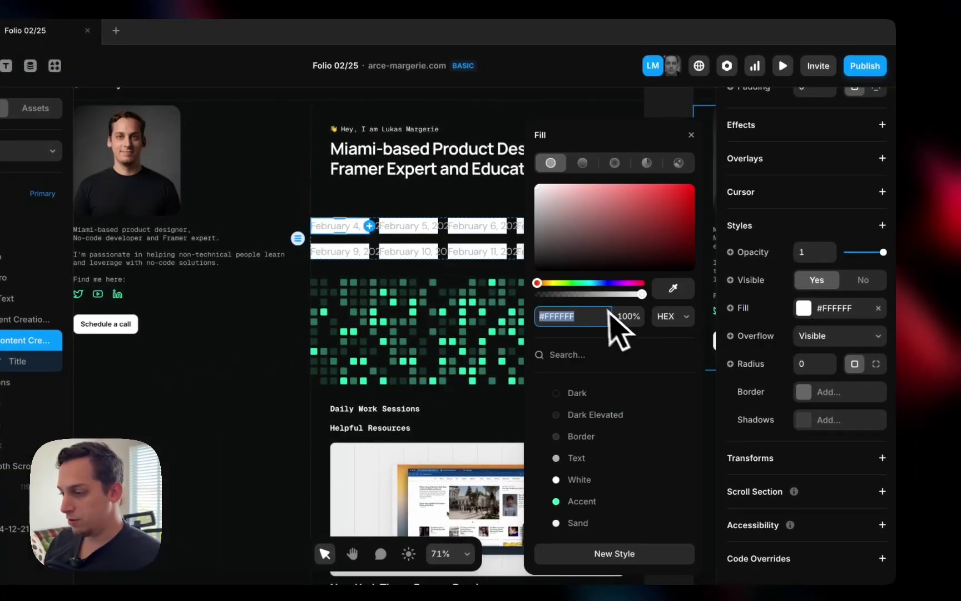
# Try an image fill on the list item, check the collection fields available as its variable, and undo the change.
pyautogui.click(678, 166)
pyautogui.click(735, 308)
pyautogui.moveTo(751, 356)
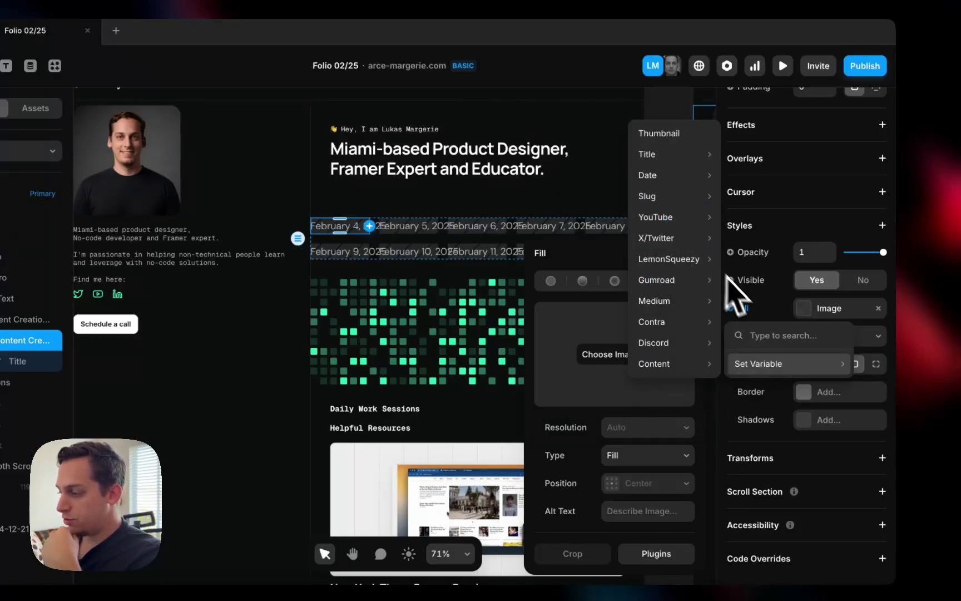
pyautogui.click(828, 306)
pyautogui.press('super+z')
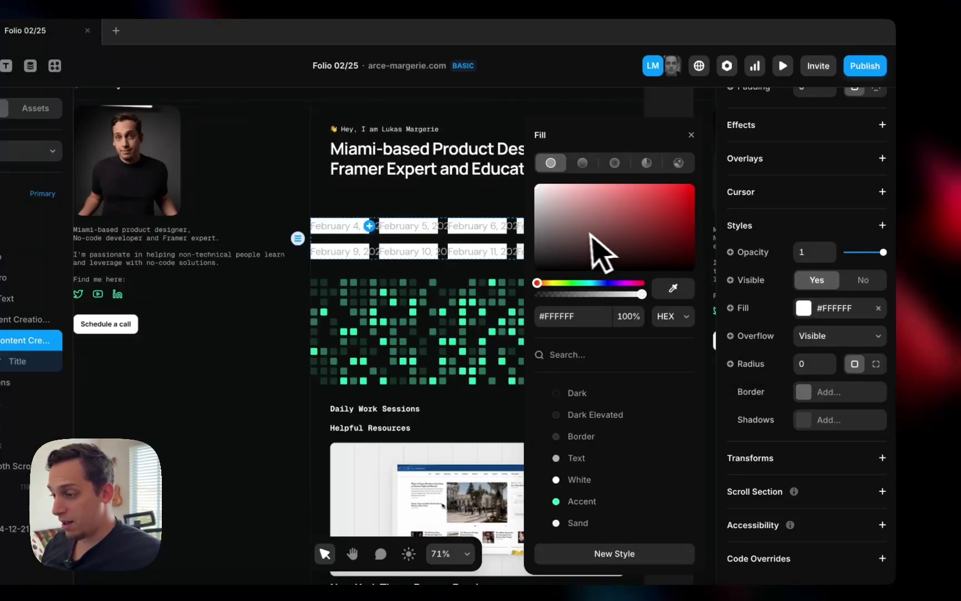
# Darken the list item's fill and apply the Border colour style, comparing it with Dark Elevated.
pyautogui.moveTo(579, 257); pyautogui.dragTo(523, 261)
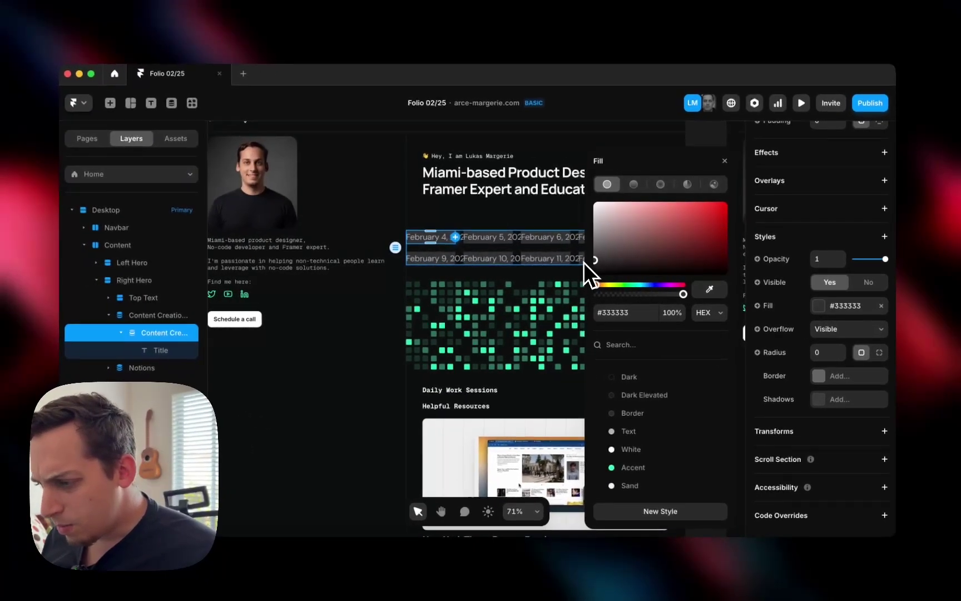
pyautogui.moveTo(584, 261); pyautogui.dragTo(585, 266)
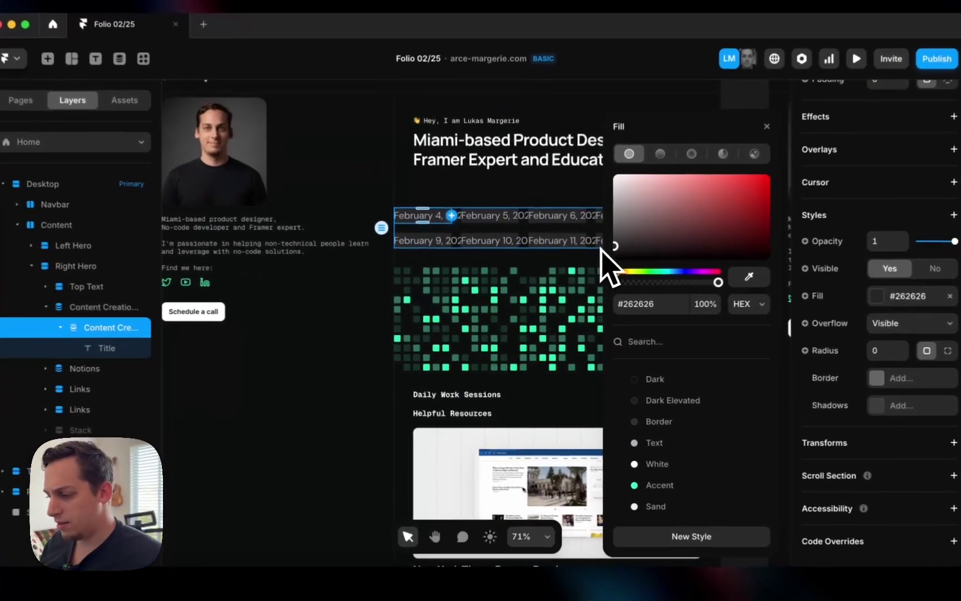
pyautogui.click(644, 414)
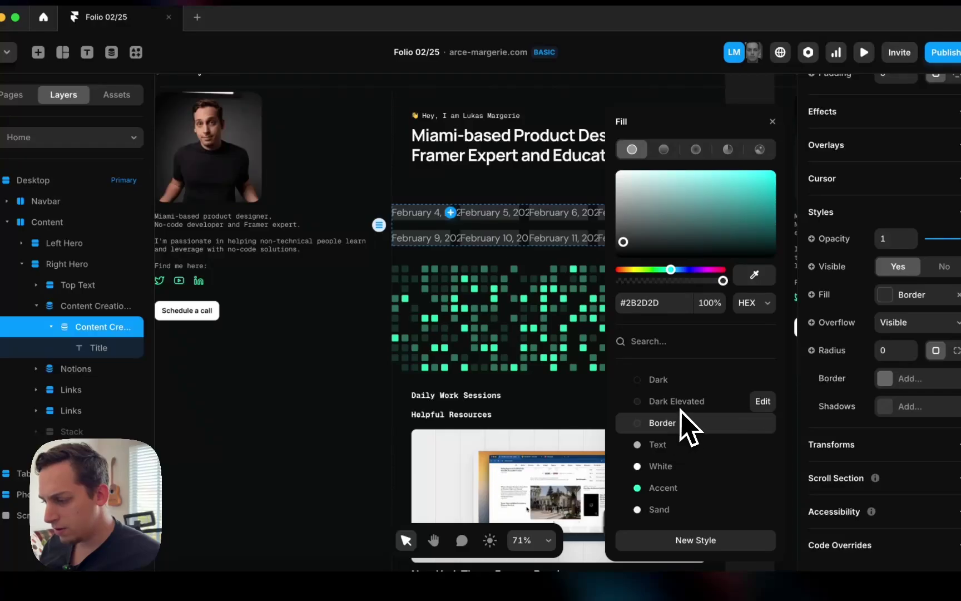
pyautogui.click(683, 406)
pyautogui.click(668, 419)
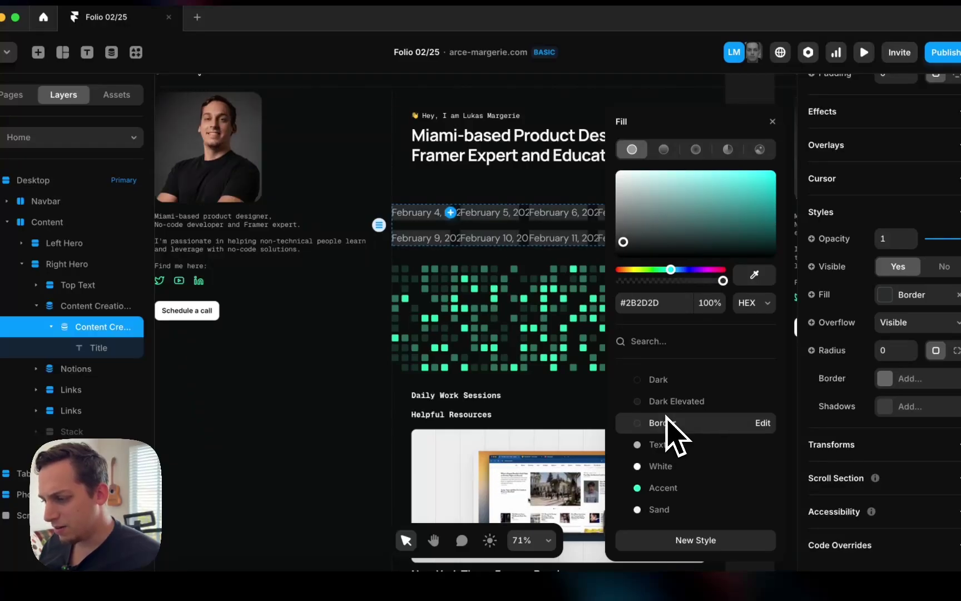
# Bind the Content Creation list item's fill to the collection's Thumbnail field.
pyautogui.click(664, 406)
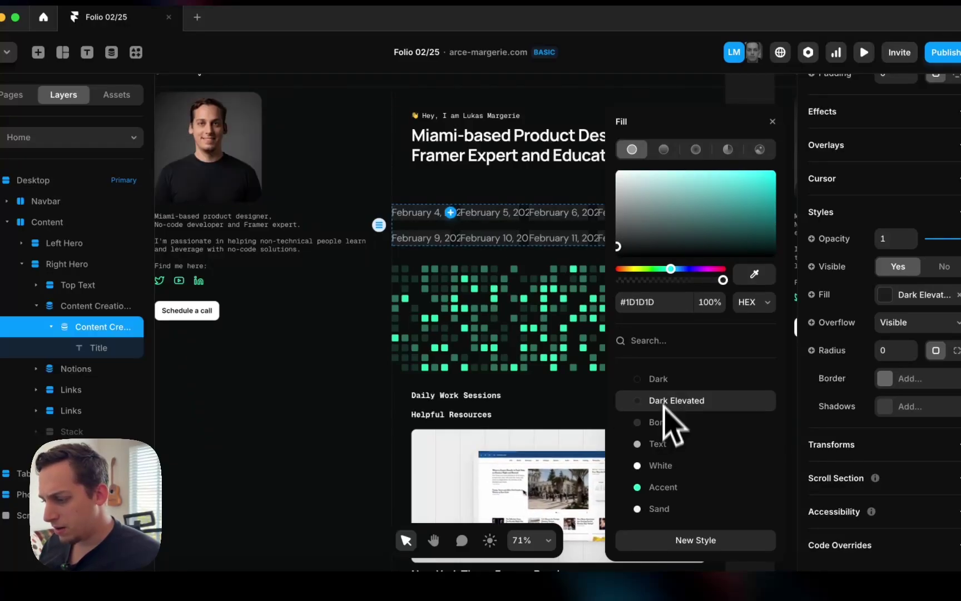
pyautogui.moveTo(617, 245); pyautogui.dragTo(613, 247)
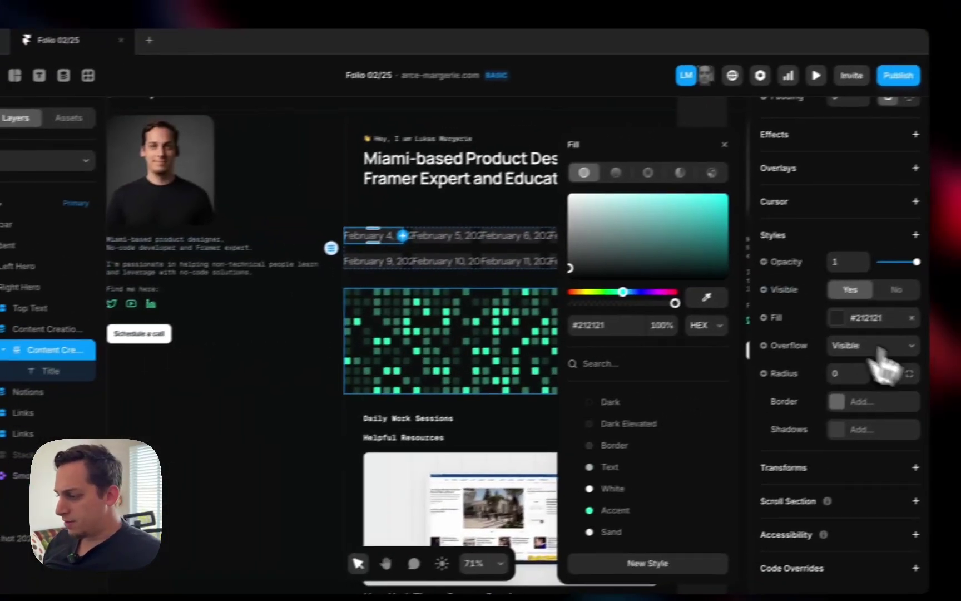
pyautogui.click(775, 317)
pyautogui.moveTo(761, 378)
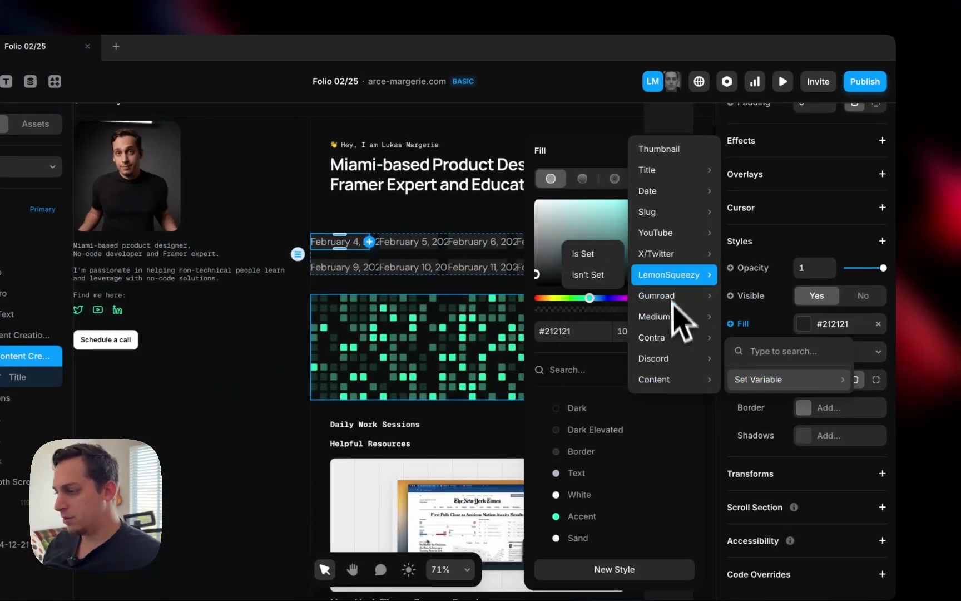
pyautogui.moveTo(668, 237)
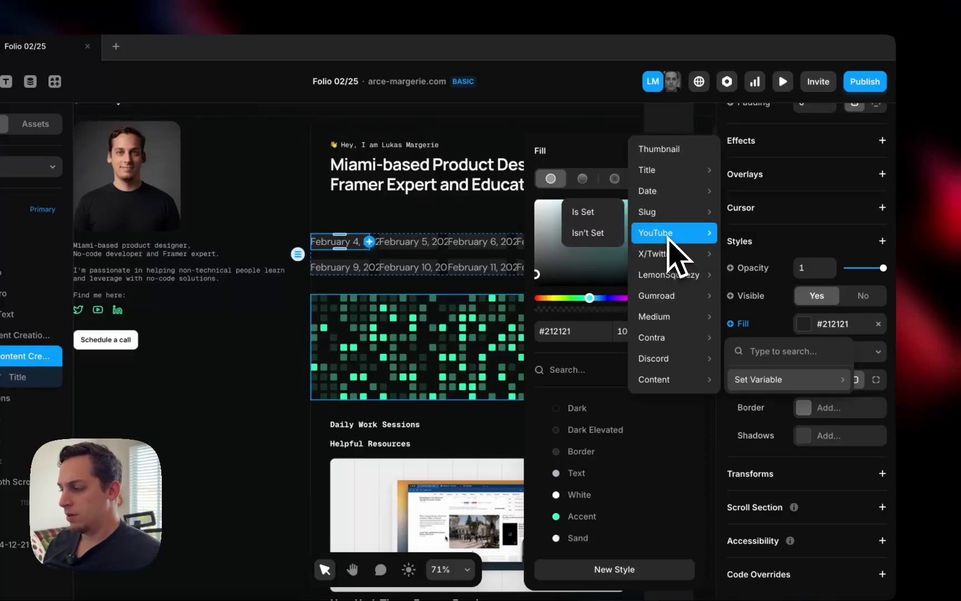
pyautogui.click(665, 150)
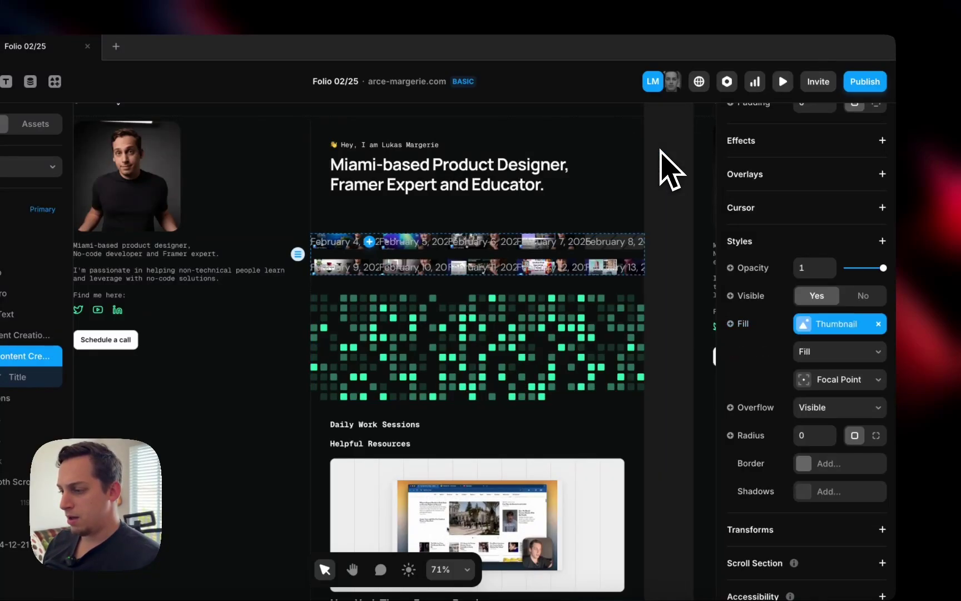
pyautogui.scroll(5, 623, 262)
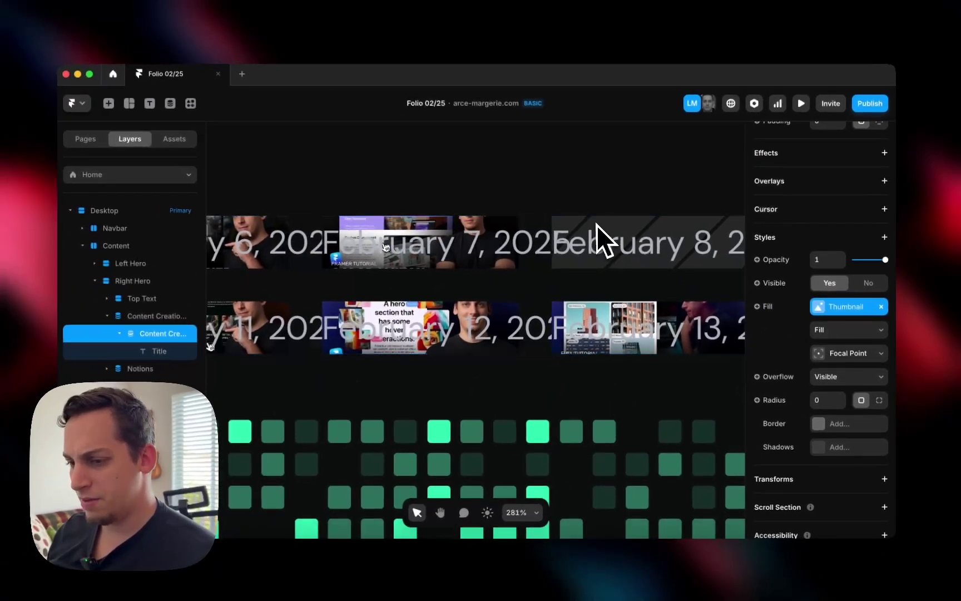
pyautogui.scroll(-10, 598, 245)
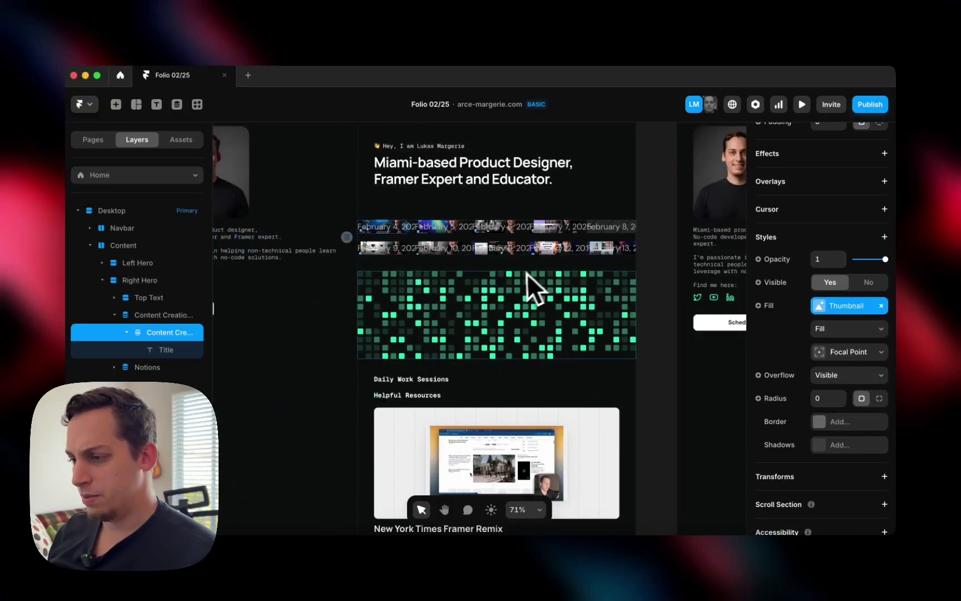
pyautogui.scroll(5, 453, 240)
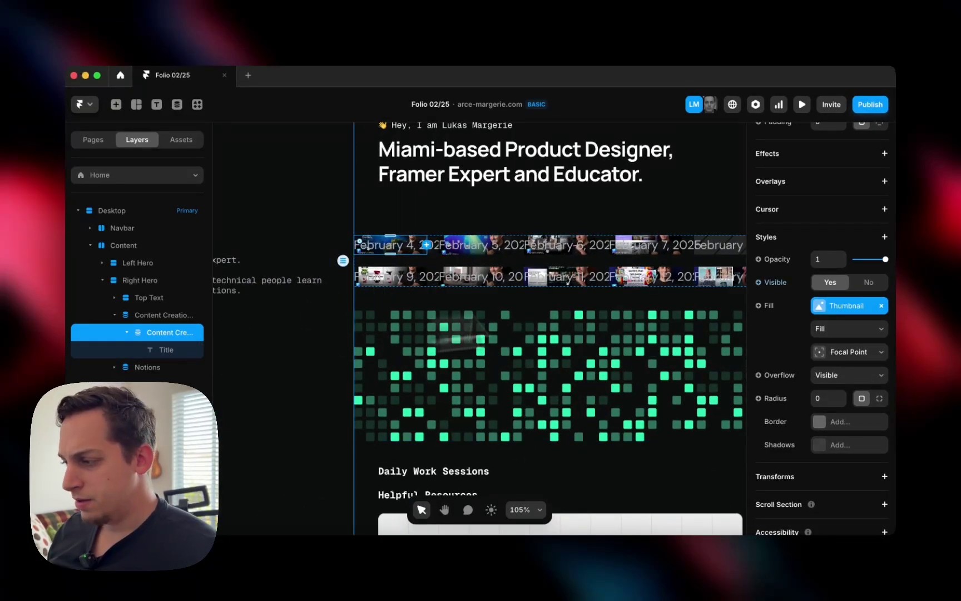
# Set the list item's height to a fixed 100.
pyautogui.scroll(10, 824, 290)
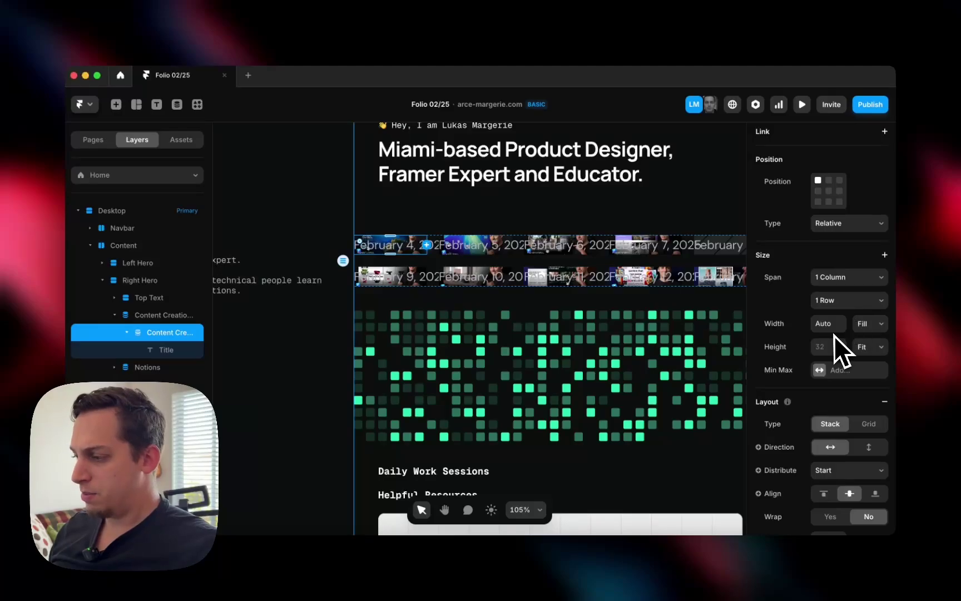
pyautogui.scroll(-3, 831, 335)
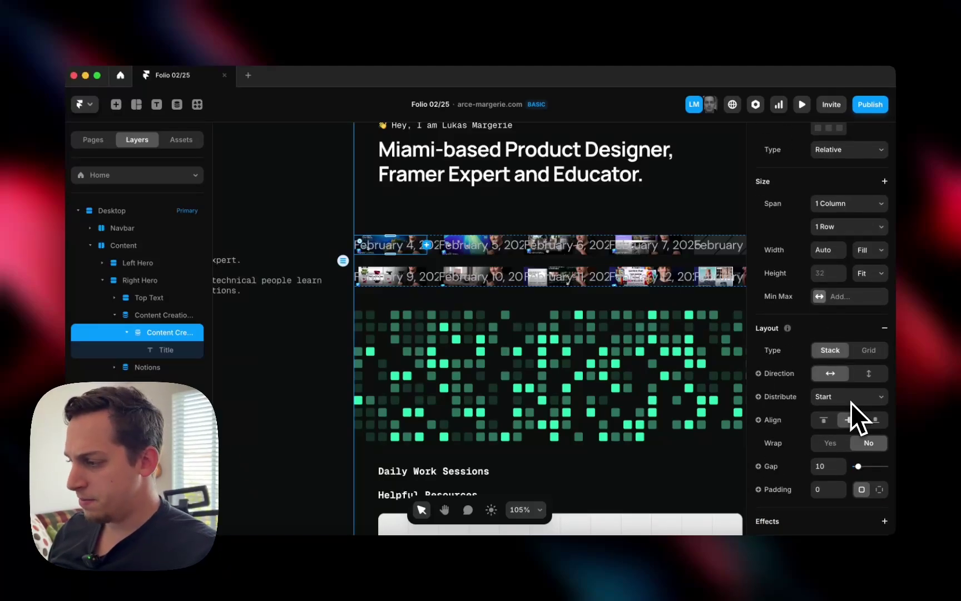
pyautogui.scroll(2, 851, 403)
pyautogui.click(827, 323)
pyautogui.hotkey('shift', 'Up')
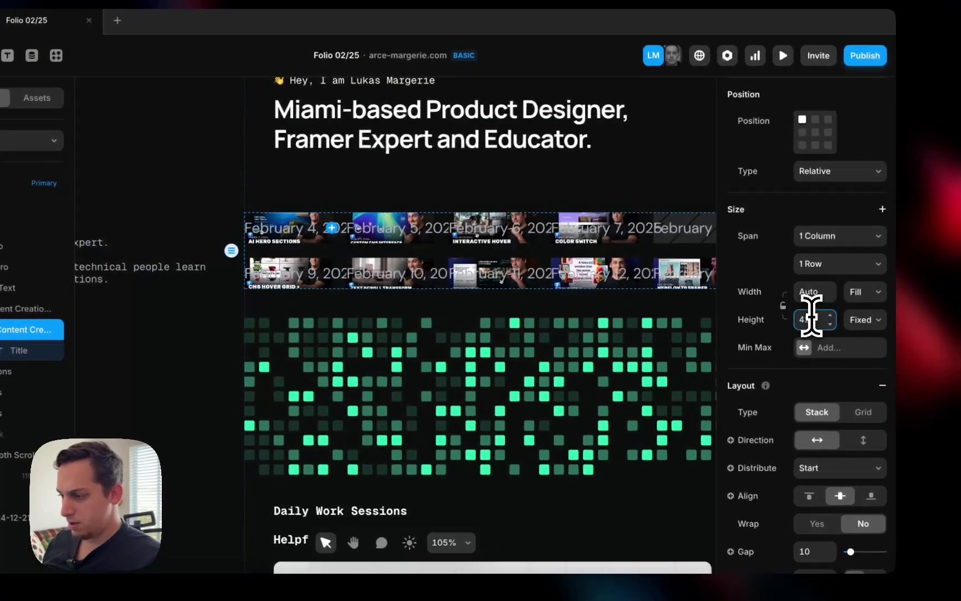
pyautogui.hotkey('shift', 'Up')
pyautogui.hotkey('shift', 'Up')
pyautogui.hotkey('shift', 'Up')
pyautogui.hotkey('shift', 'Up')
pyautogui.hotkey('shift', 'Up')
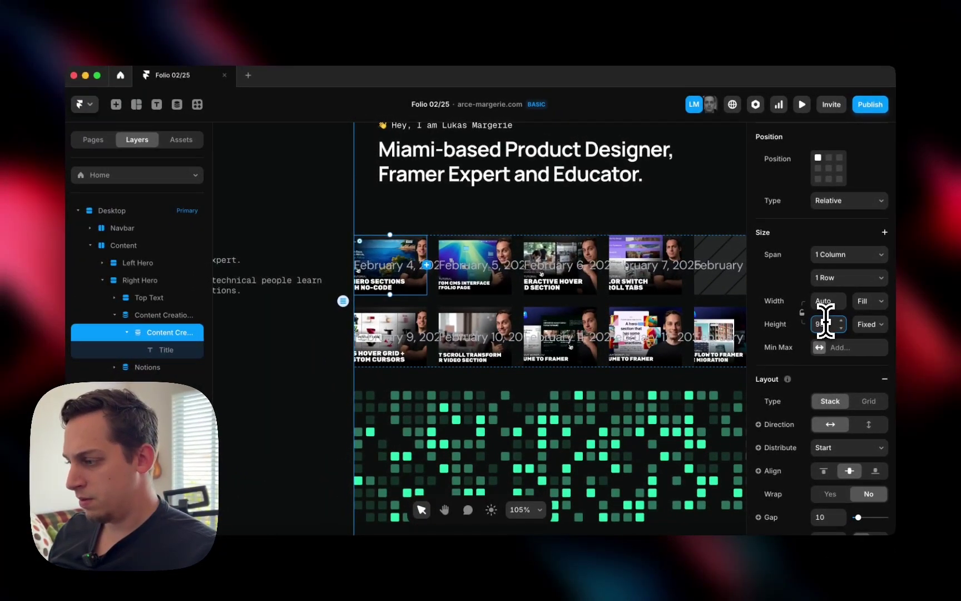
pyautogui.hotkey('shift', 'Up')
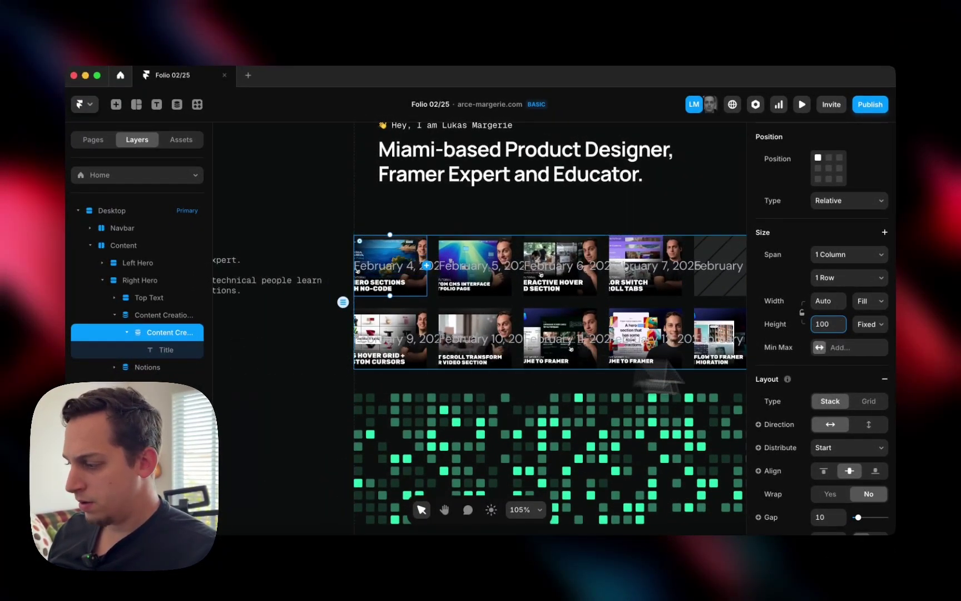
# Round the list item's corners with a radius of 10.
pyautogui.scroll(-10, 815, 395)
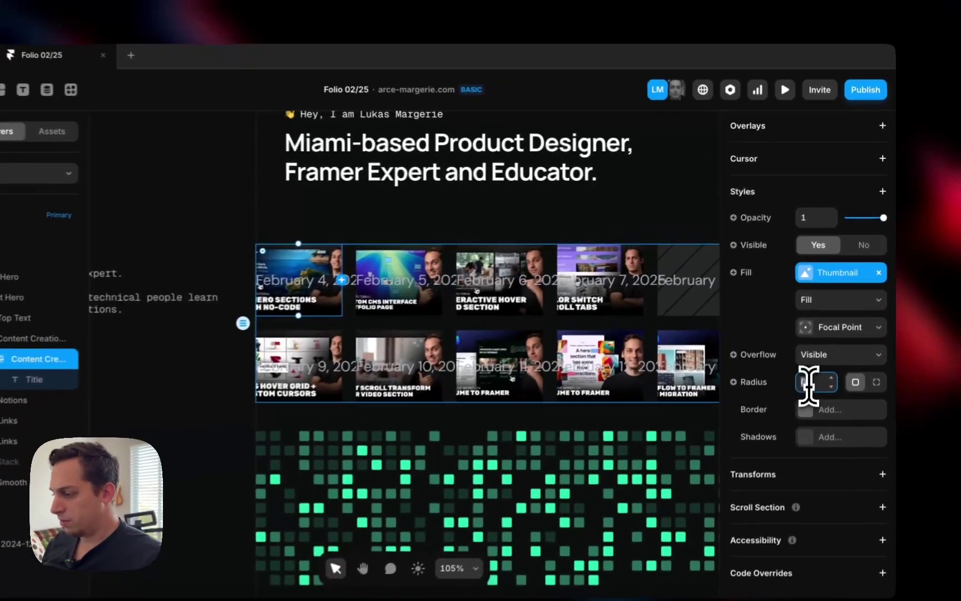
pyautogui.click(822, 353)
pyautogui.hotkey('shift', 'Up')
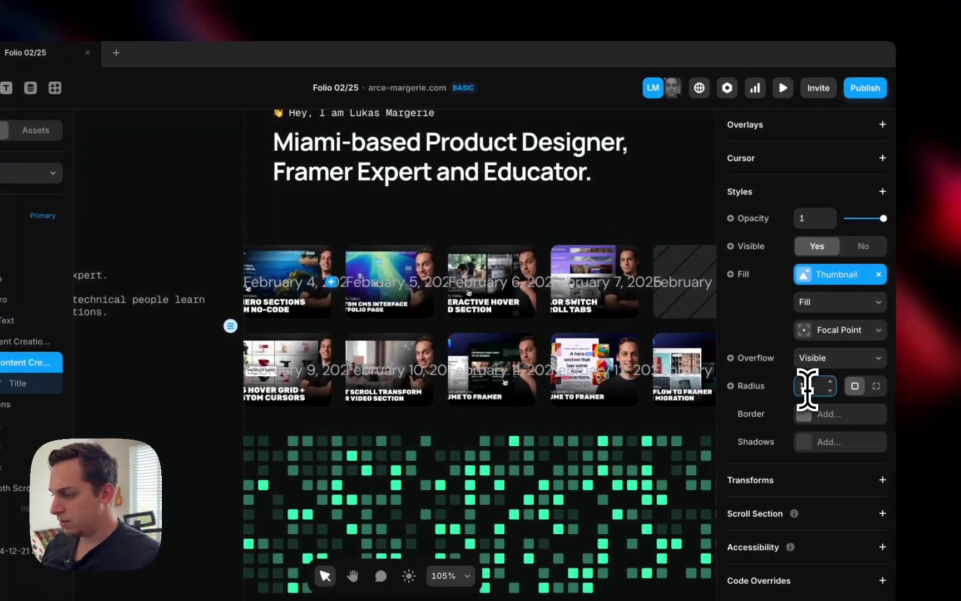
pyautogui.click(801, 280)
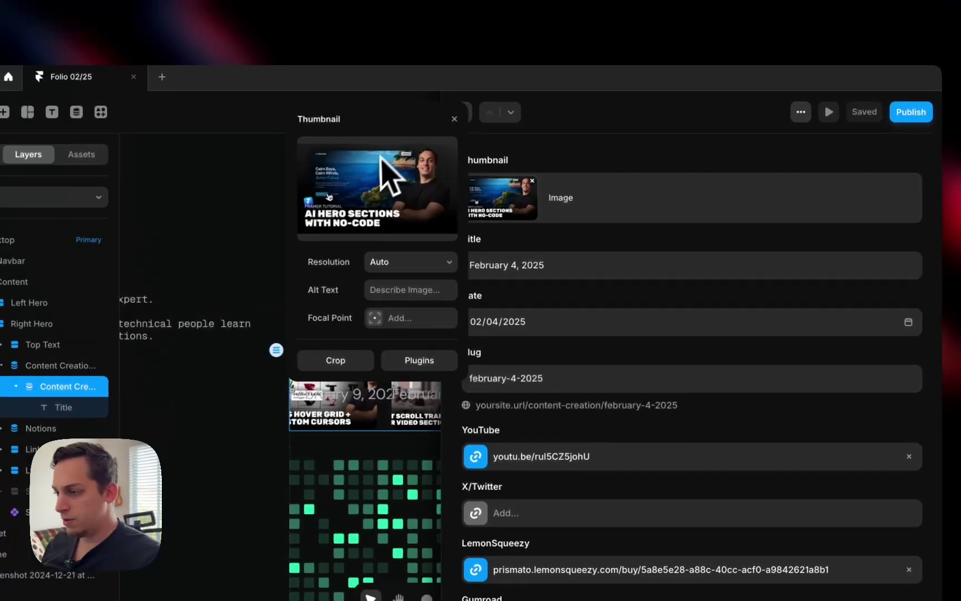
pyautogui.click(524, 156)
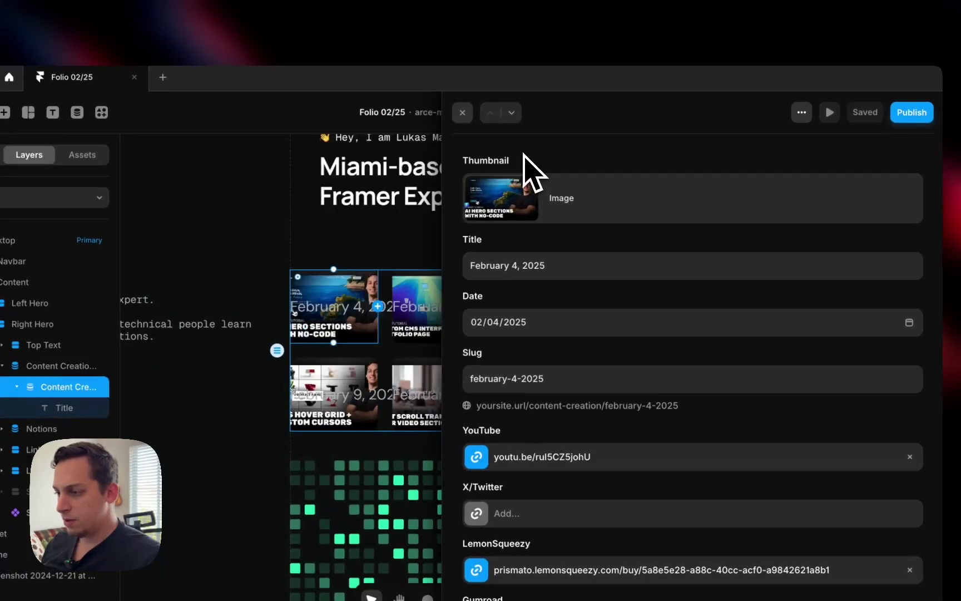
pyautogui.click(462, 112)
# Add a Grayscale filter at 100% to the list item with the thumbnail fill.
pyautogui.click(929, 215)
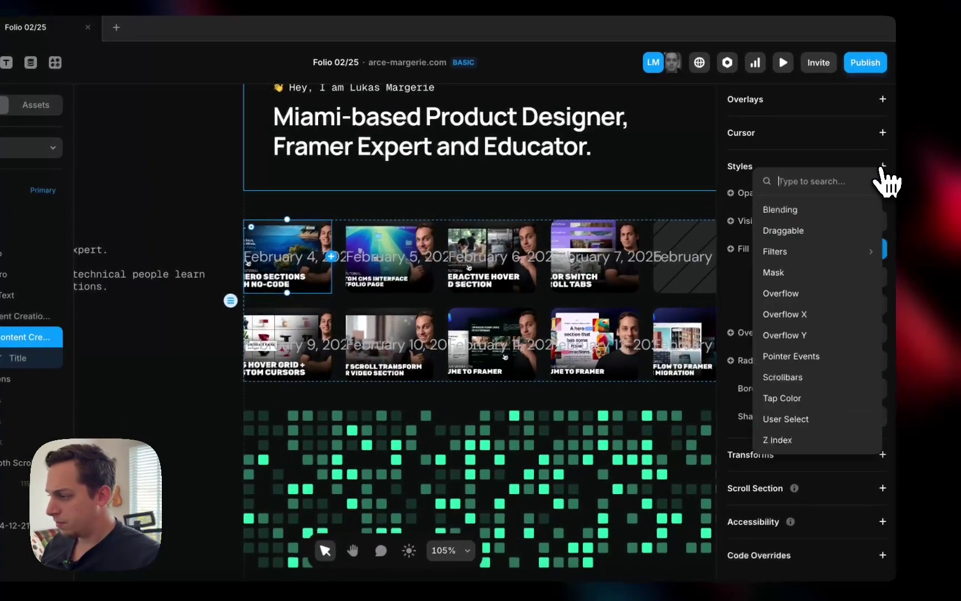
pyautogui.moveTo(822, 253)
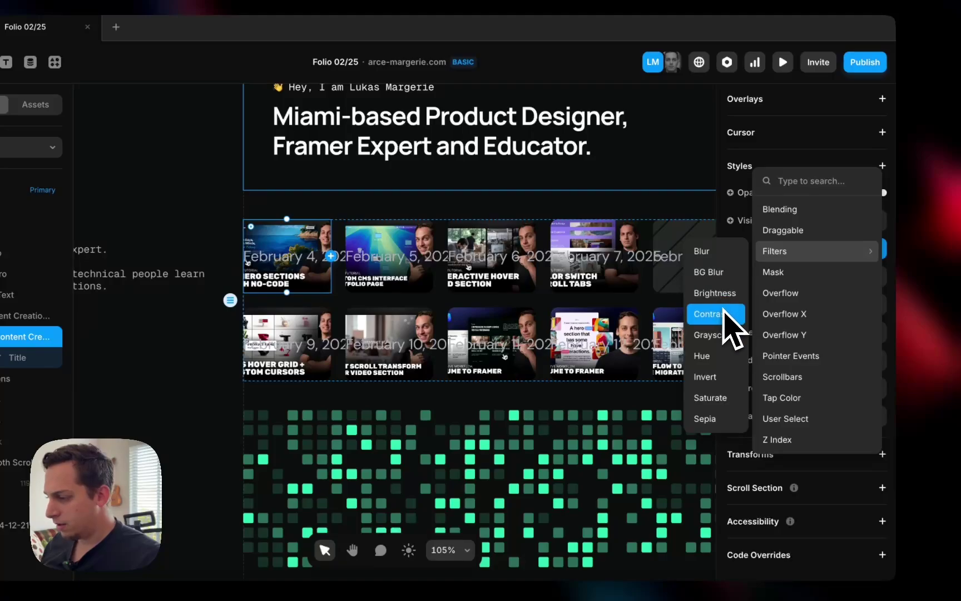
pyautogui.click(723, 335)
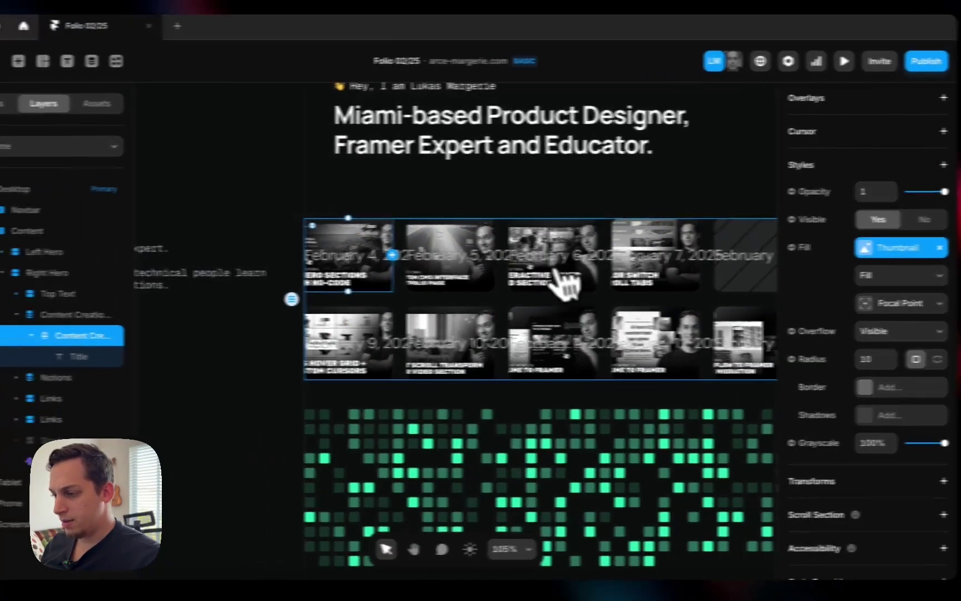
pyautogui.scroll(-5, 459, 261)
pyautogui.hscroll(-1, 143, 362)
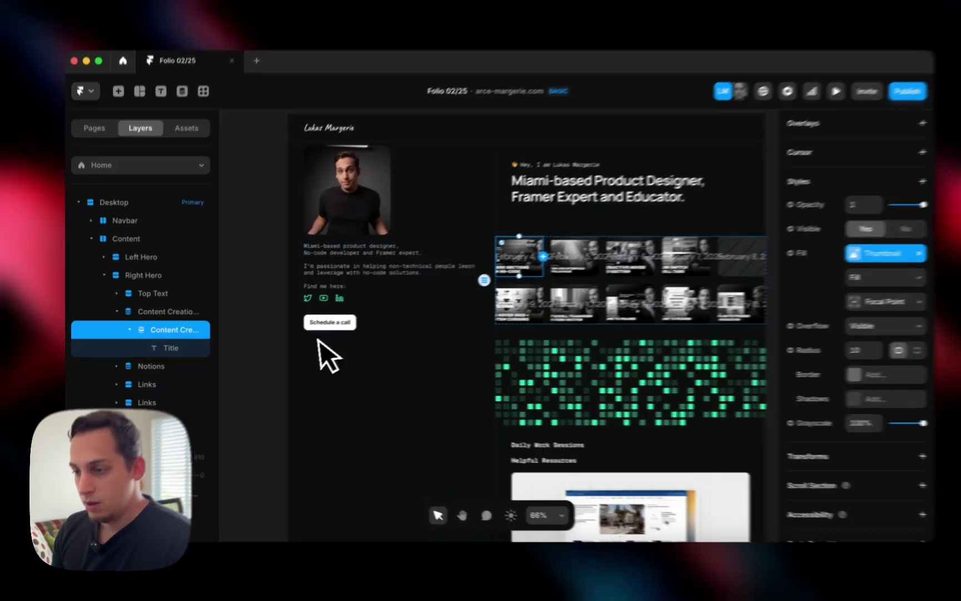
# Delete the Title text layer from the item inside the Content Creation list.
pyautogui.click(272, 346)
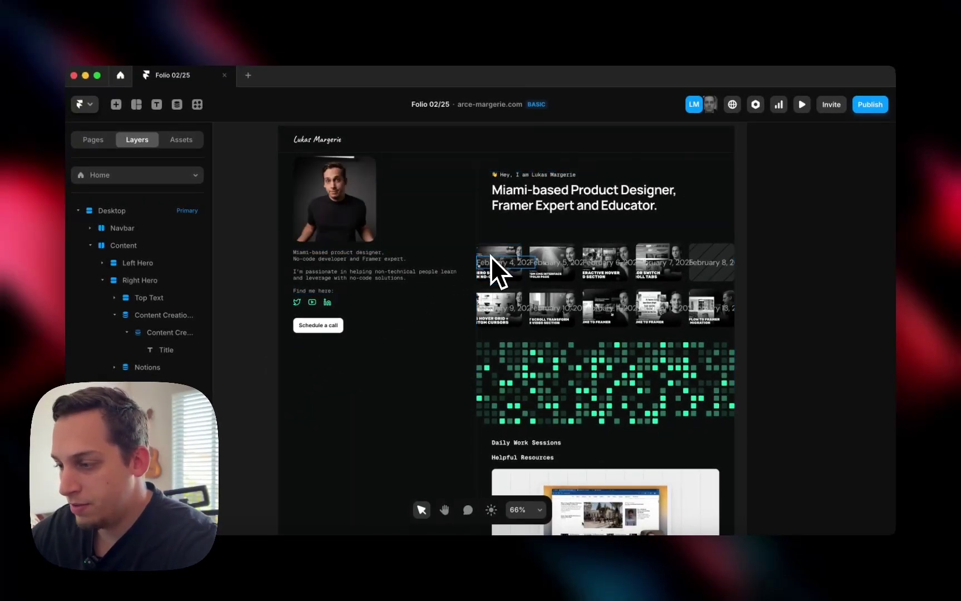
pyautogui.click(491, 256)
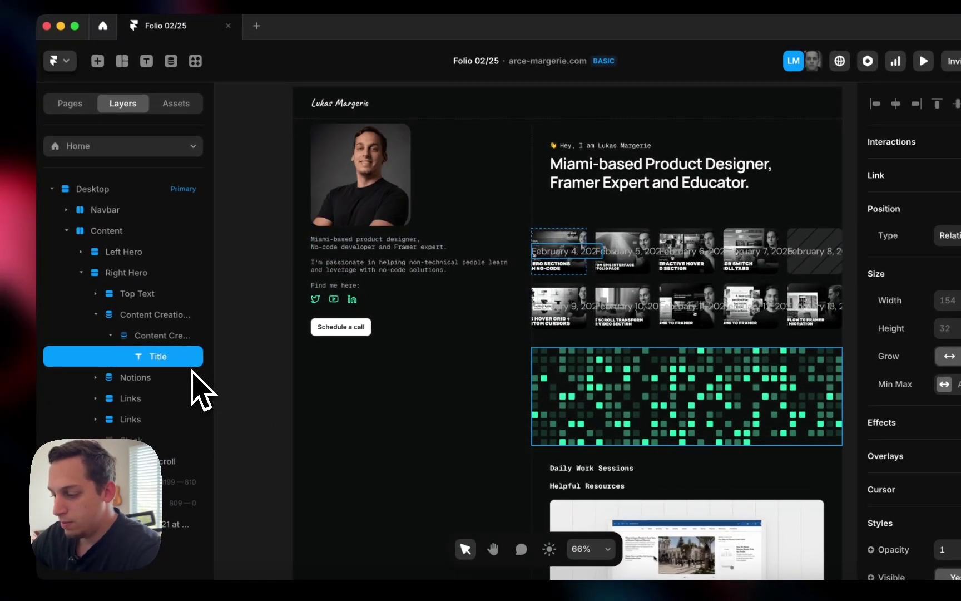
pyautogui.press('Delete')
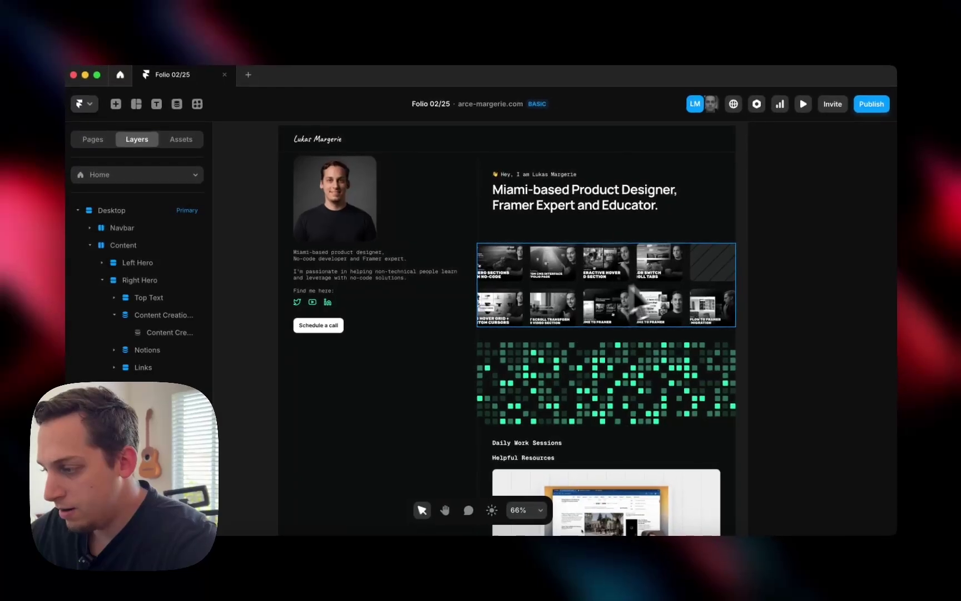
pyautogui.scroll(5, 495, 287)
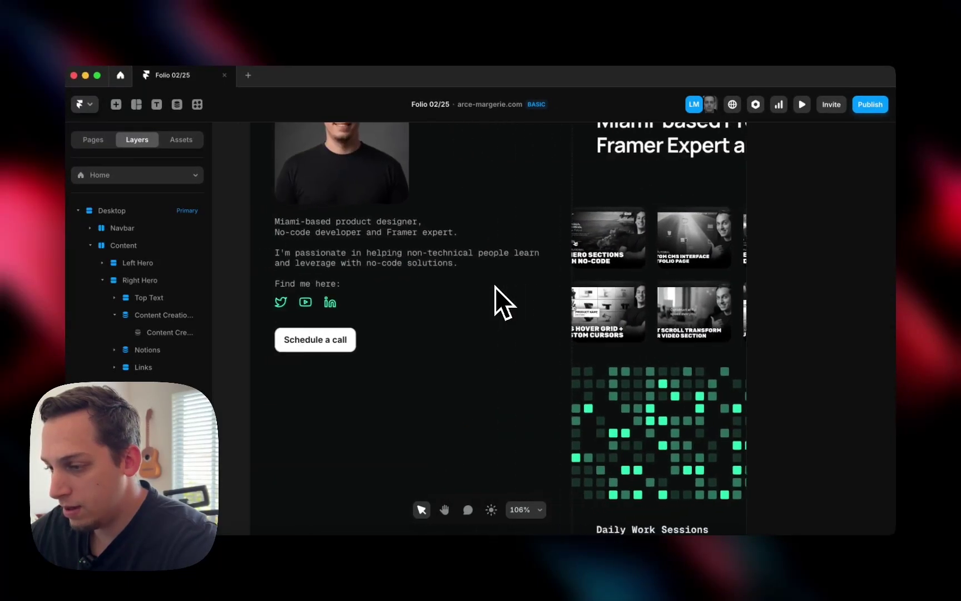
pyautogui.scroll(-5, 495, 287)
# Draw a small white square frame on the empty canvas and nest it inside the Content Creation list item.
pyautogui.click(581, 261)
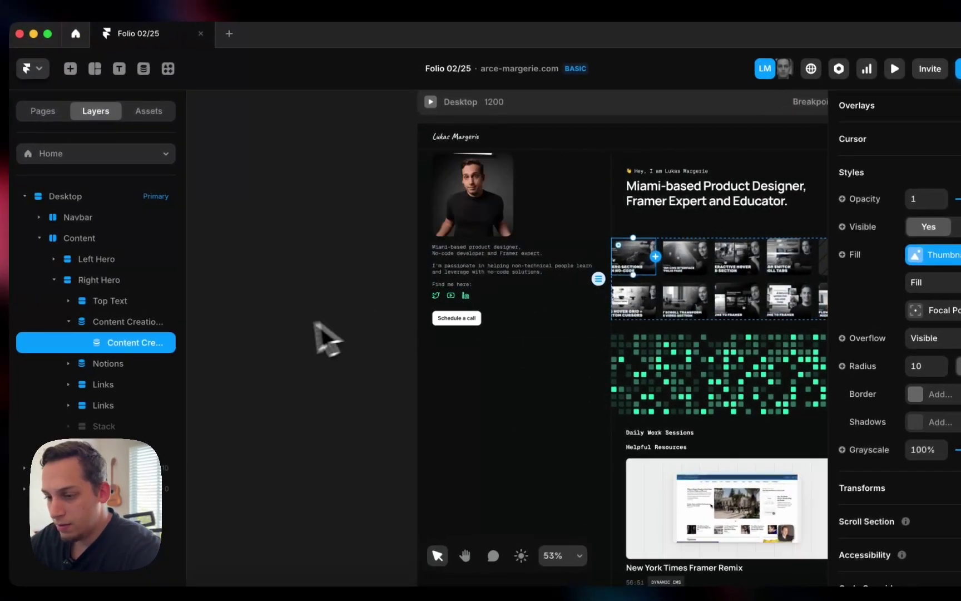
pyautogui.click(251, 331)
pyautogui.click(170, 342)
pyautogui.click(228, 348)
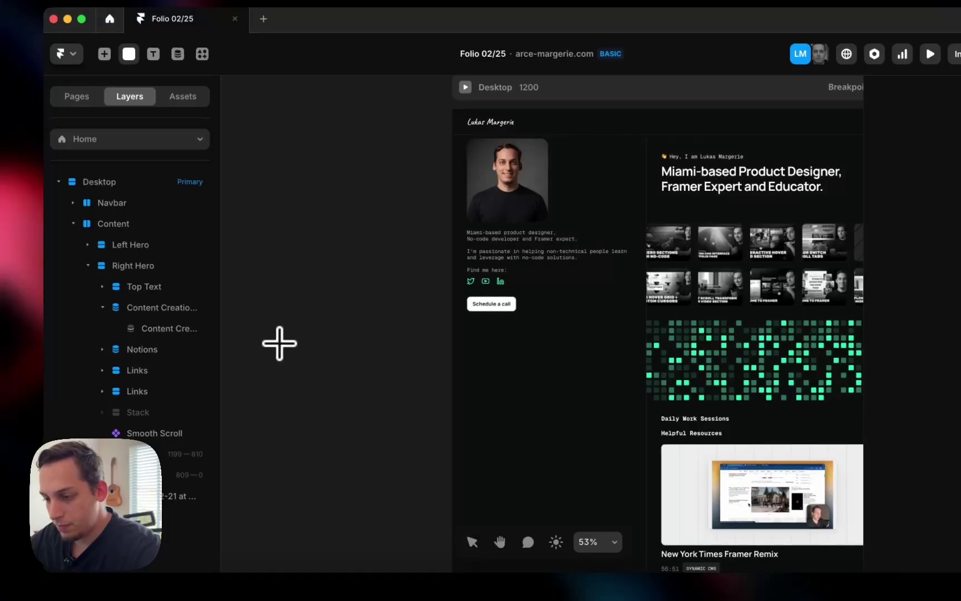
pyautogui.moveTo(293, 364)
pyautogui.mouseDown()
pyautogui.moveTo(283, 350)
pyautogui.moveTo(700, 216)
pyautogui.moveTo(666, 246)
pyautogui.mouseUp()
pyautogui.click(315, 370)
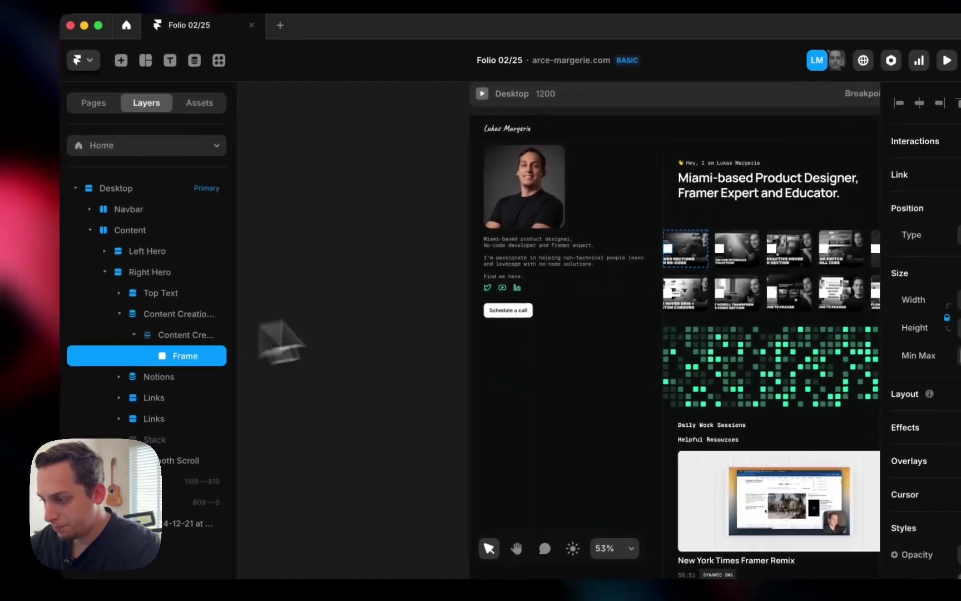
# Align the list item's contents to its lower edge and set its padding to 10.
pyautogui.click(94, 359)
pyautogui.scroll(5, 886, 337)
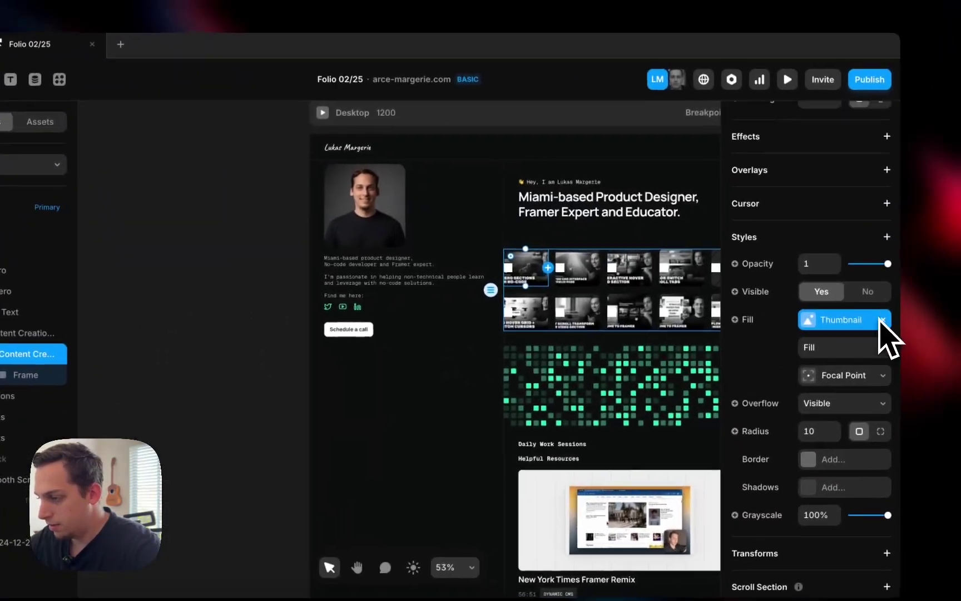
pyautogui.click(872, 177)
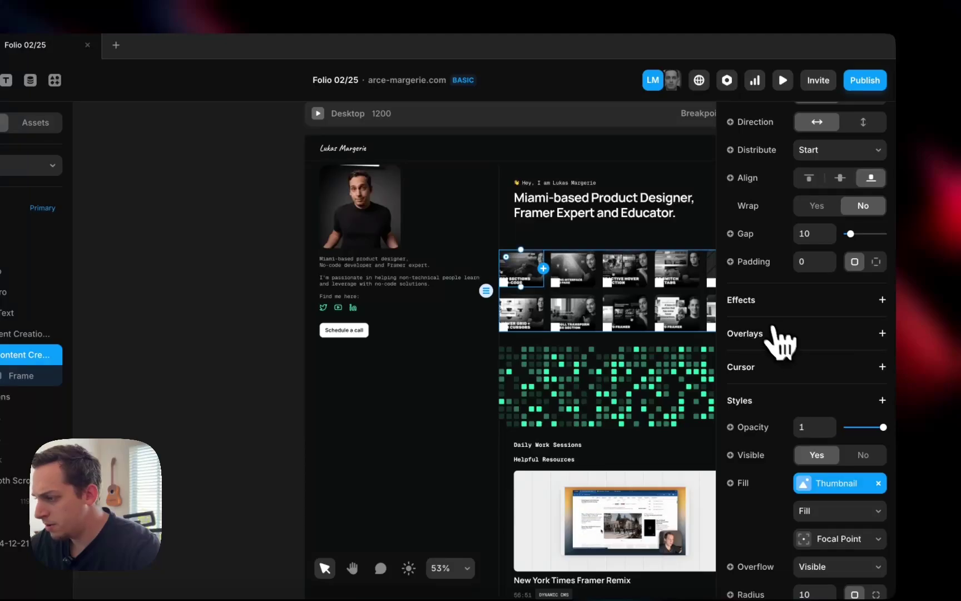
pyautogui.click(810, 266)
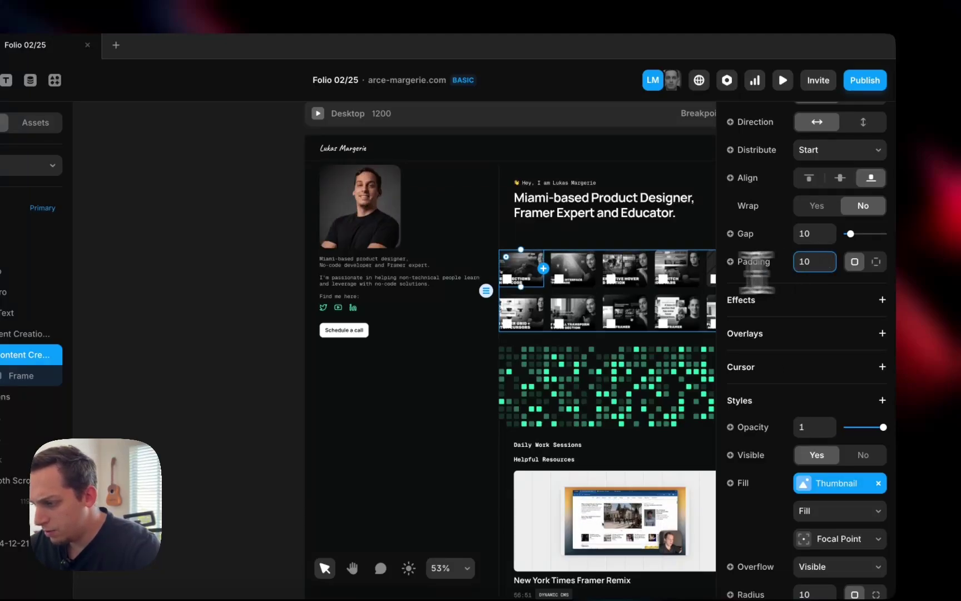
pyautogui.scroll(10, 511, 281)
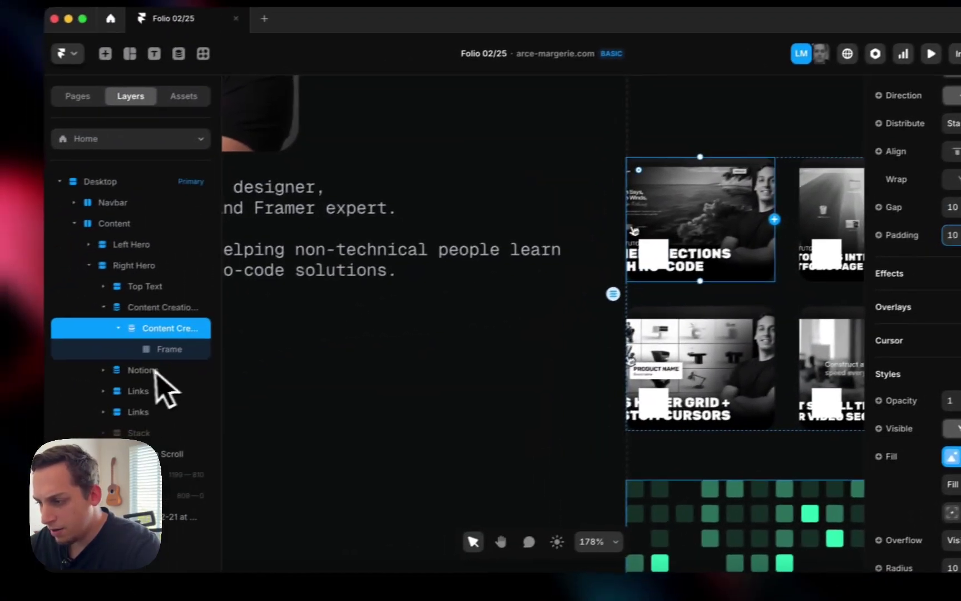
# Select the white frame inside the list item and open the Logofy plugin.
pyautogui.click(180, 367)
pyautogui.click(171, 347)
pyautogui.scroll(-5, 951, 321)
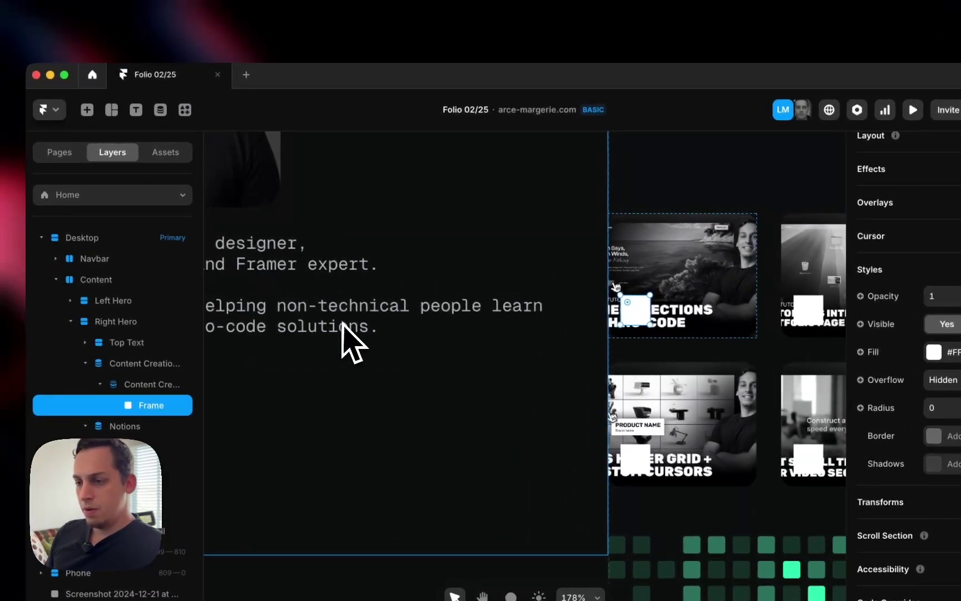
pyautogui.click(122, 85)
pyautogui.write('logo')
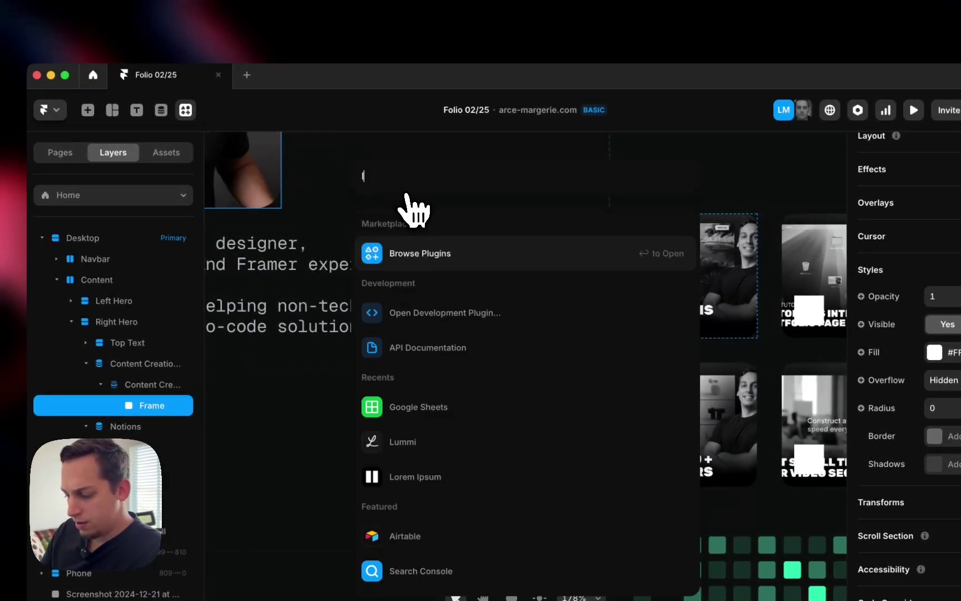
pyautogui.click(443, 260)
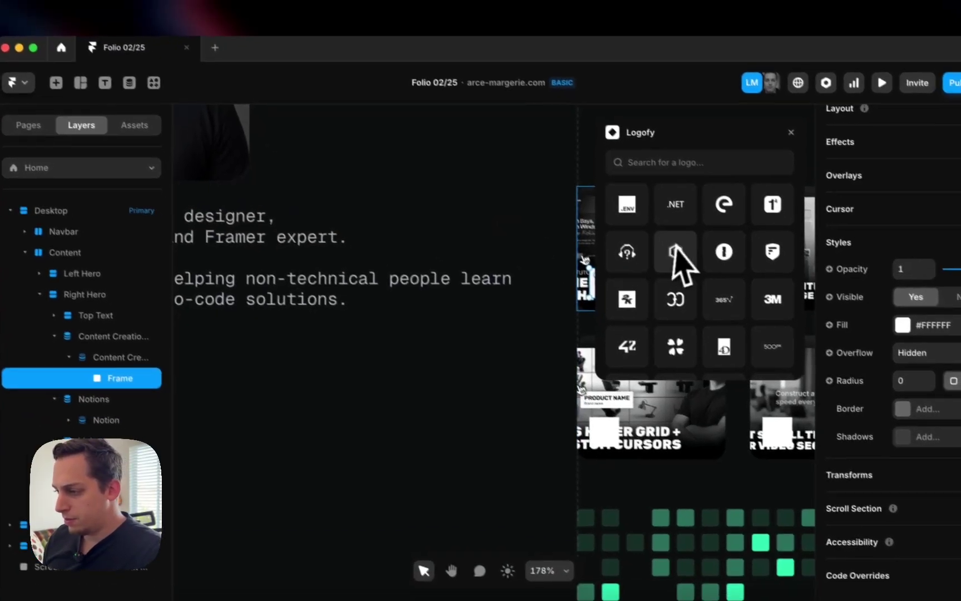
# Search the Logofy plugin for "youtu".
pyautogui.write('youtu')
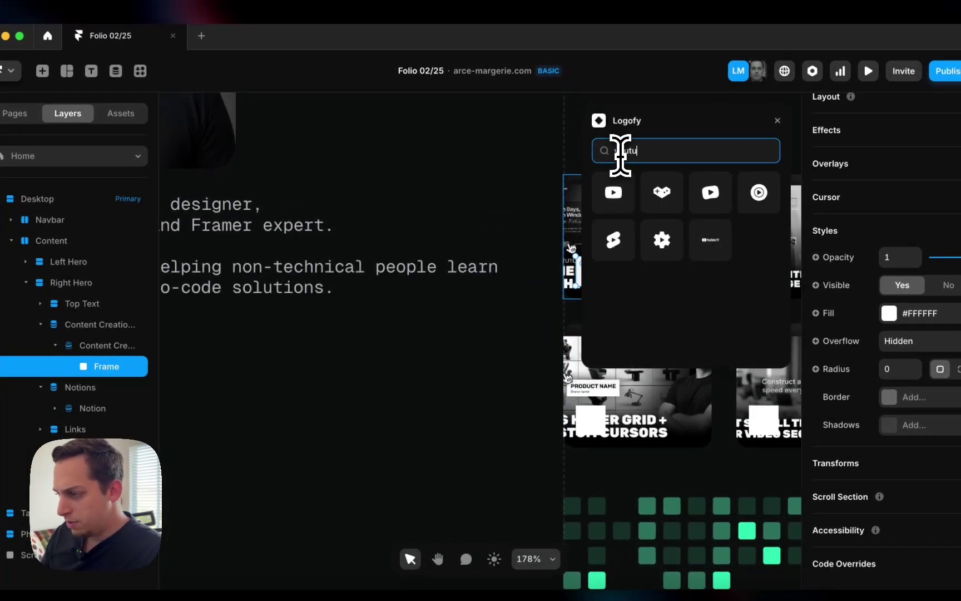
pyautogui.moveTo(612, 192); pyautogui.dragTo(253, 514)
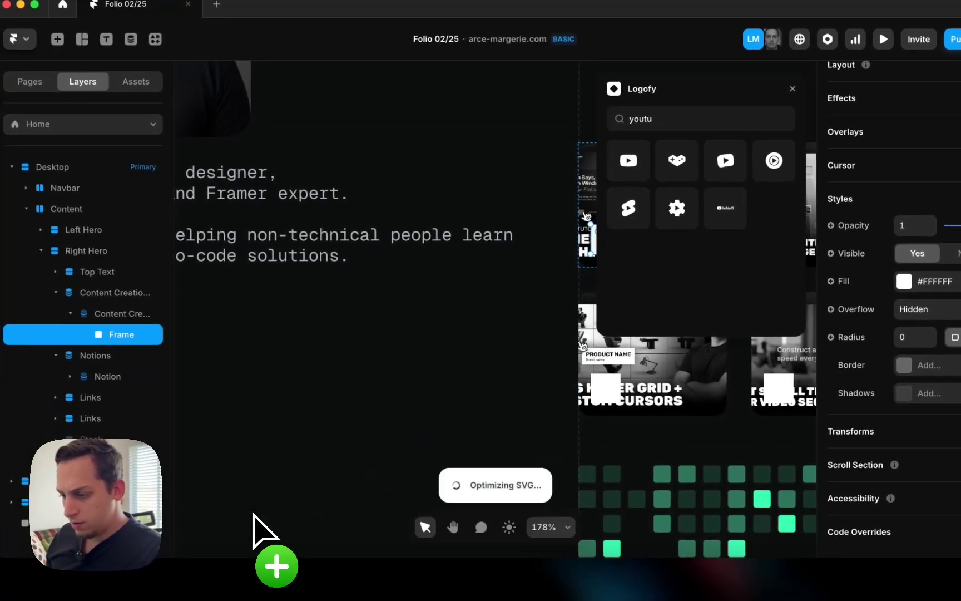
pyautogui.scroll(-1, 254, 514)
pyautogui.hscroll(-2, 253, 514)
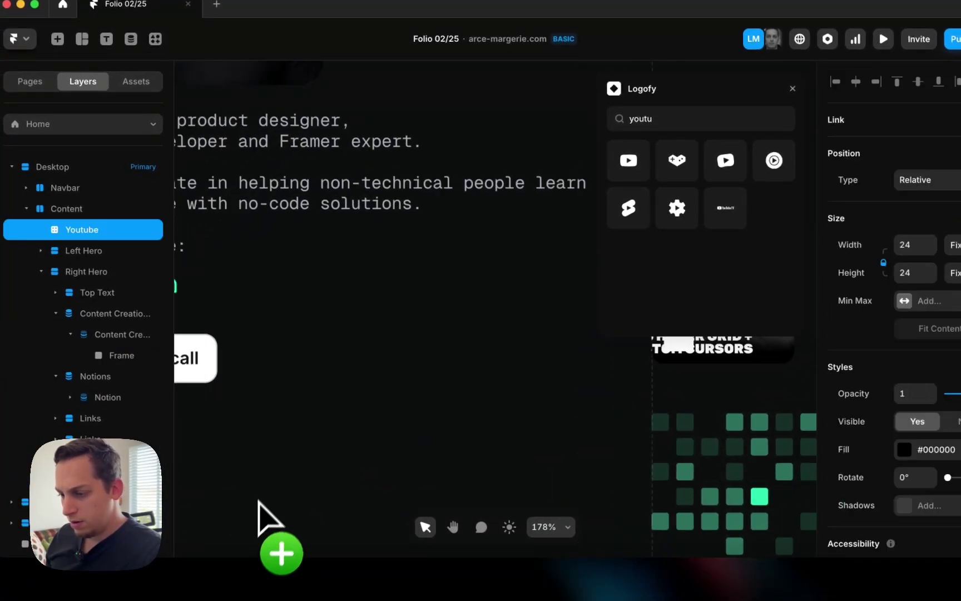
pyautogui.scroll(-3, 261, 488)
pyautogui.press('super+z')
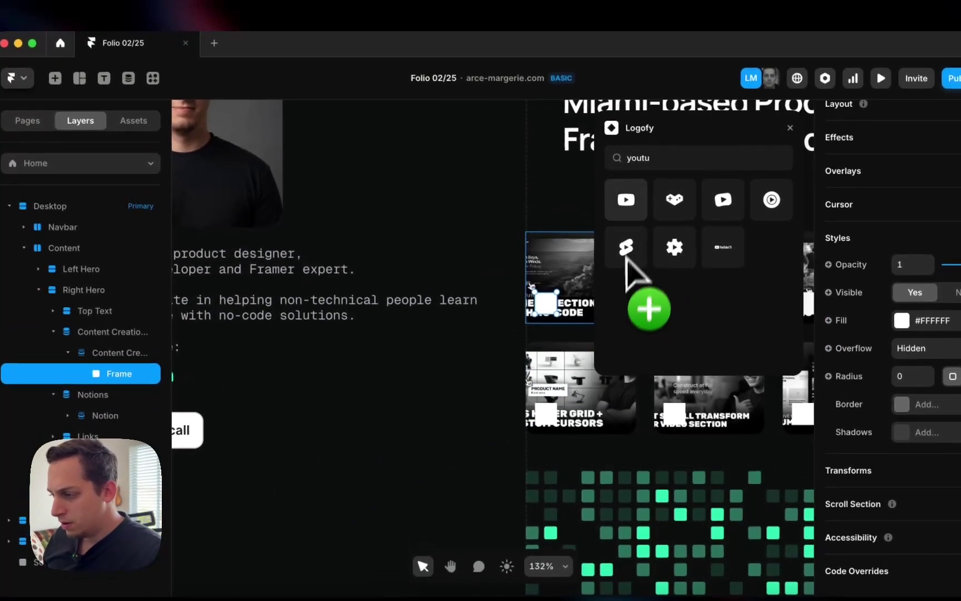
# Insert the YouTube logo from Logofy into the Content Creation list item and shrink it to 19 × 19.
pyautogui.moveTo(627, 206); pyautogui.dragTo(533, 316)
pyautogui.scroll(2, 532, 316)
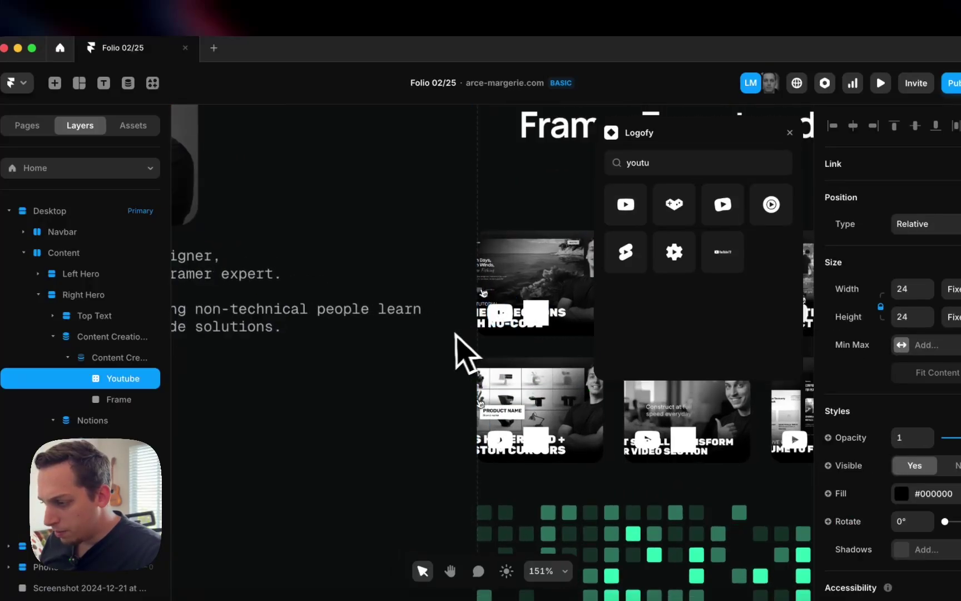
pyautogui.scroll(3, 455, 334)
pyautogui.moveTo(536, 285); pyautogui.dragTo(526, 298)
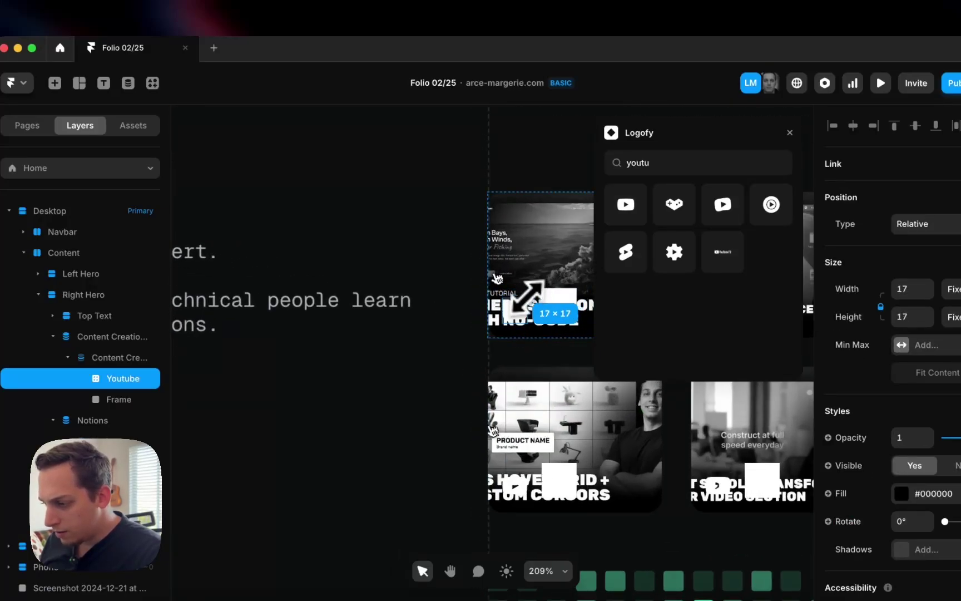
pyautogui.hscroll(3, 519, 280)
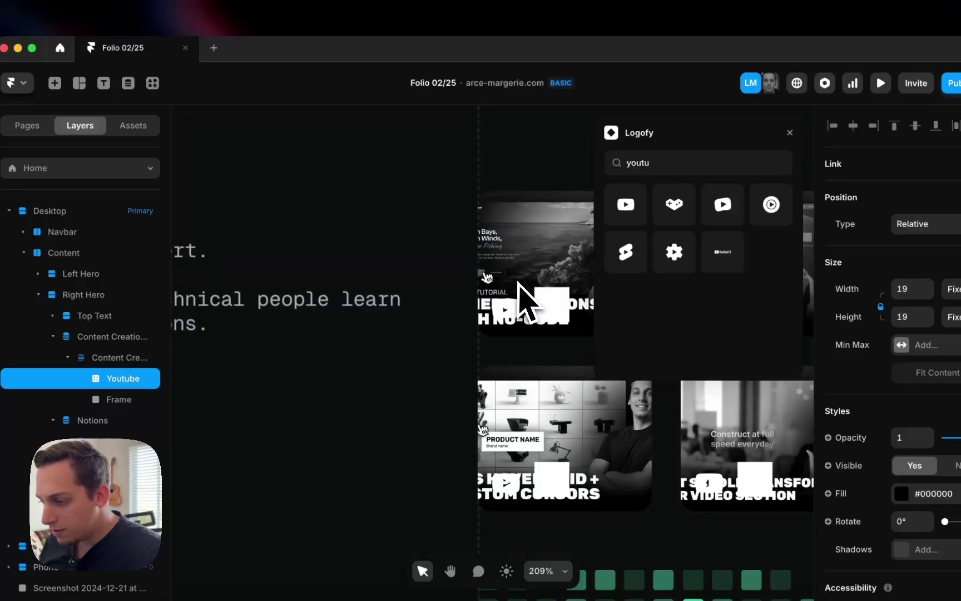
# Delete the white placeholder frame from the list item and select the YouTube logo layer.
pyautogui.click(489, 321)
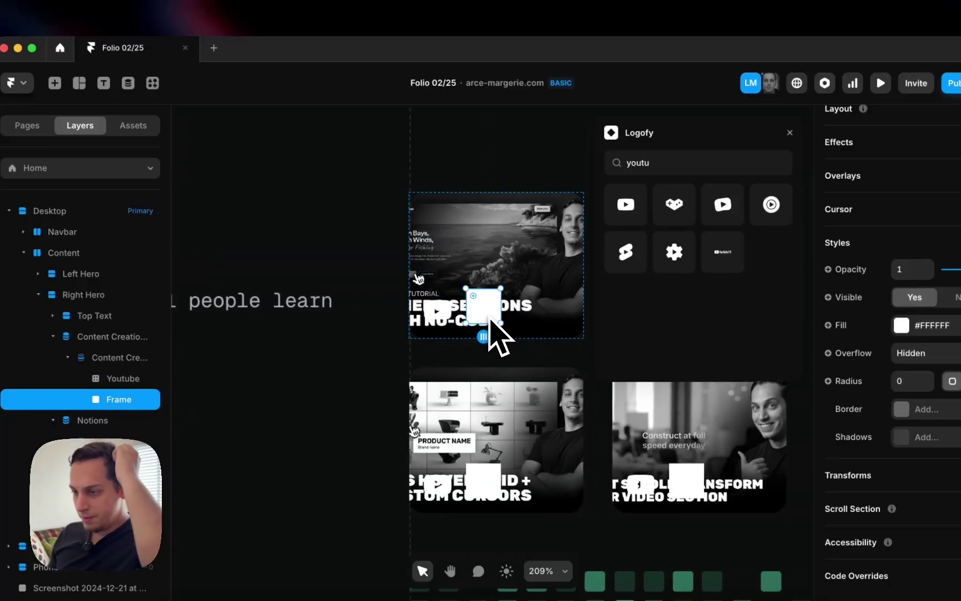
pyautogui.press('BackSpace')
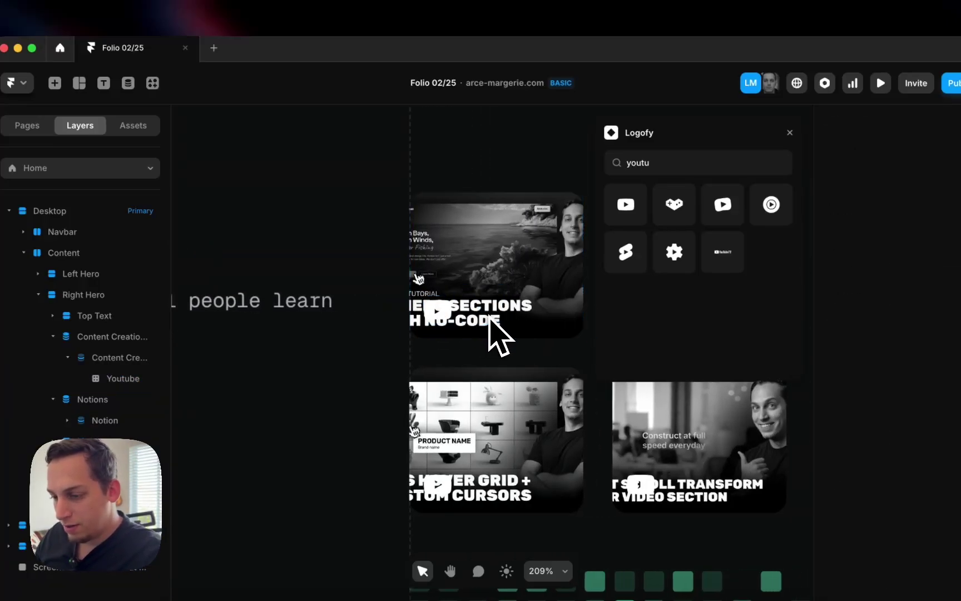
pyautogui.click(139, 379)
pyautogui.hscroll(2, 511, 268)
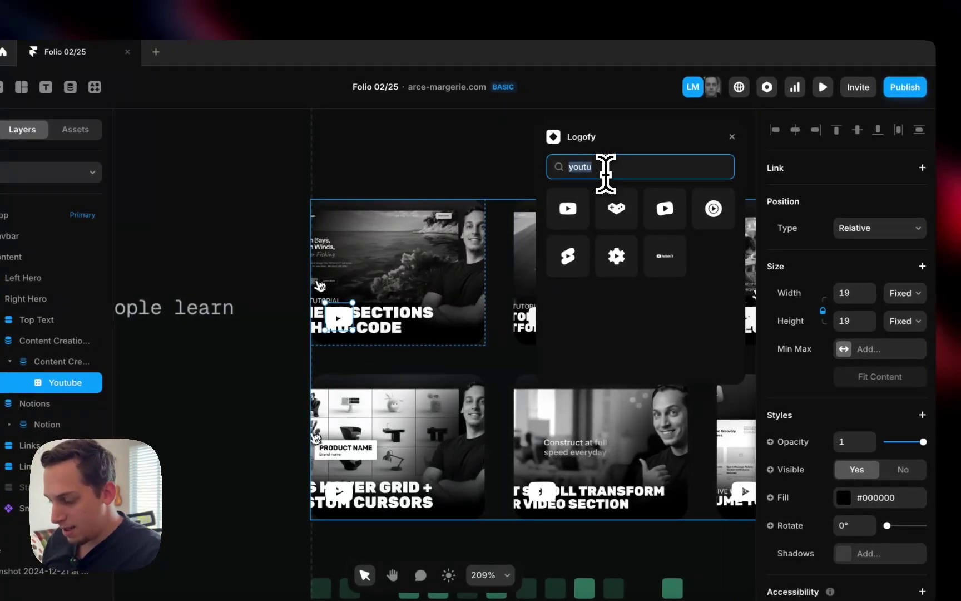
# Search Logofy for "x", insert the X logo beside the YouTube logo in the list item and shrink it to 15 × 15.
pyautogui.write('x')
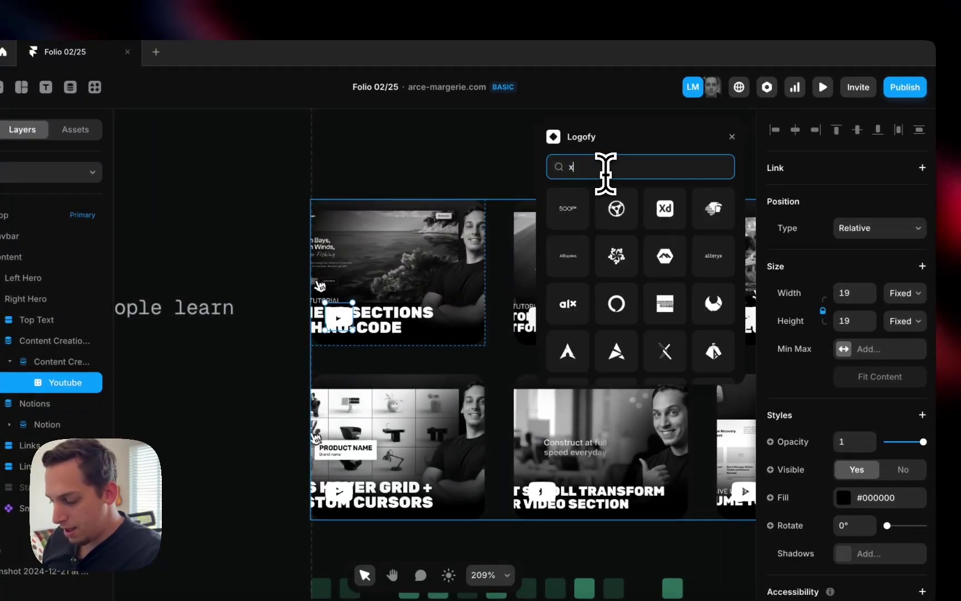
pyautogui.scroll(-5, 665, 333)
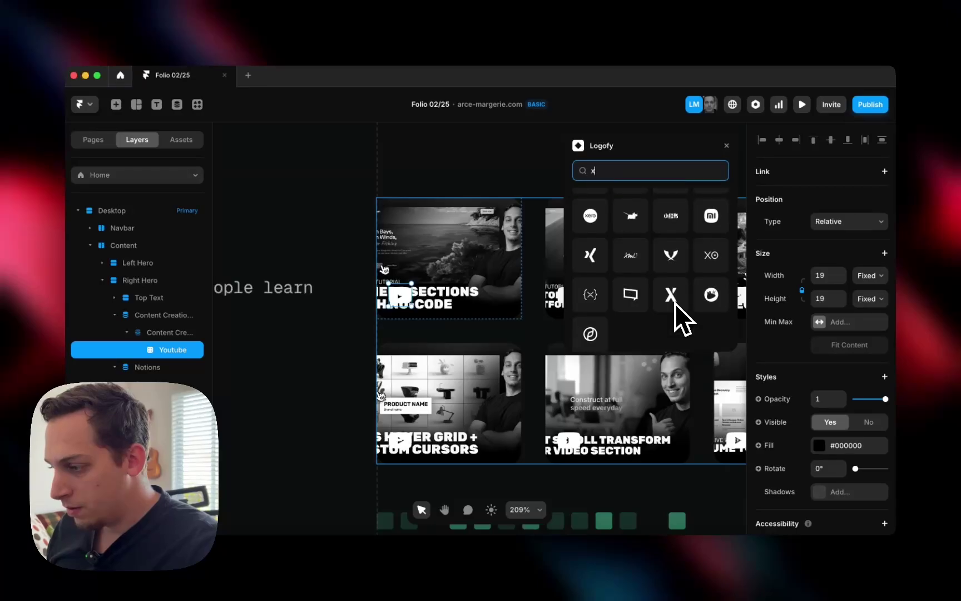
pyautogui.scroll(5, 653, 312)
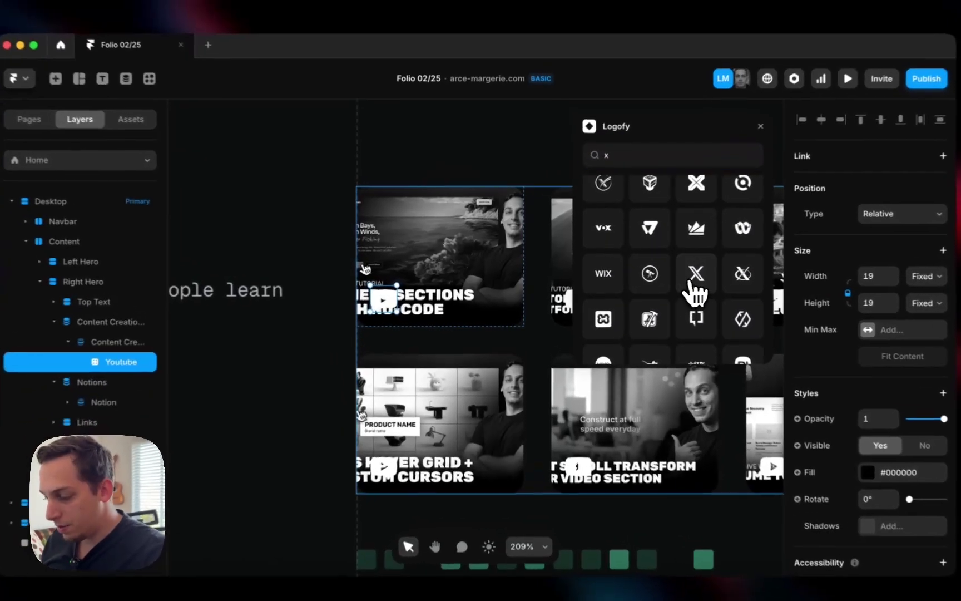
pyautogui.moveTo(671, 272); pyautogui.dragTo(421, 305)
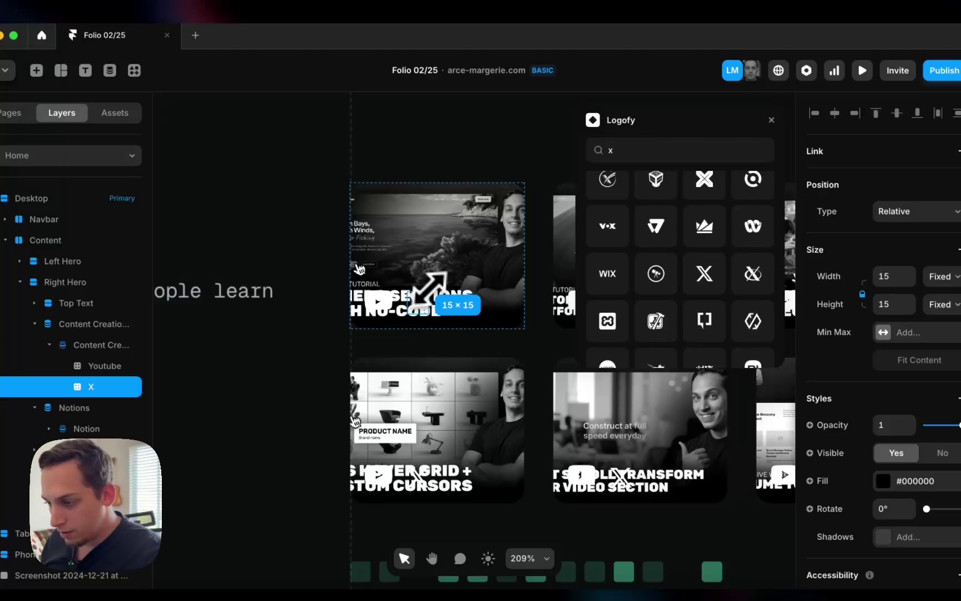
pyautogui.moveTo(467, 261); pyautogui.dragTo(465, 260)
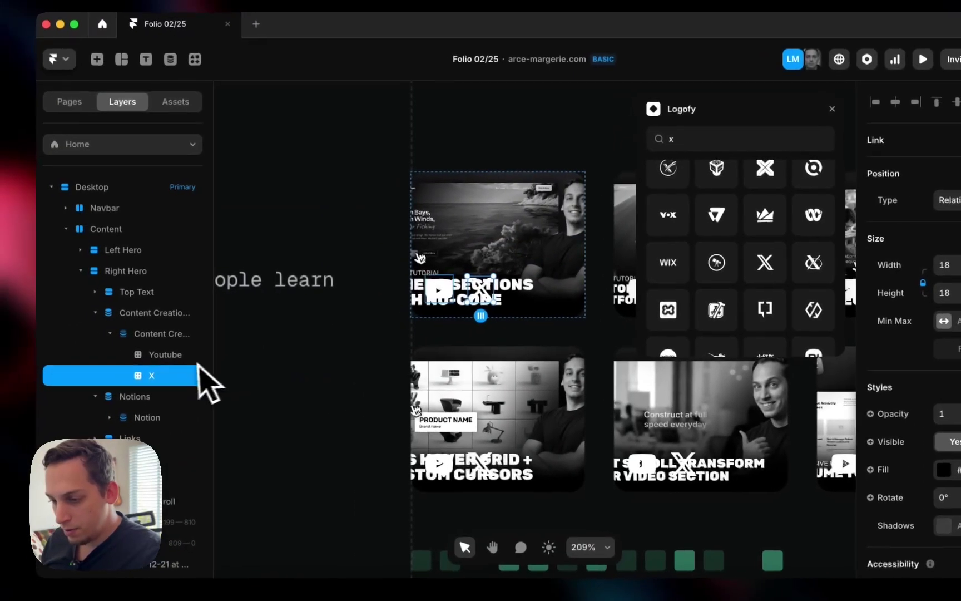
pyautogui.scroll(5, 483, 277)
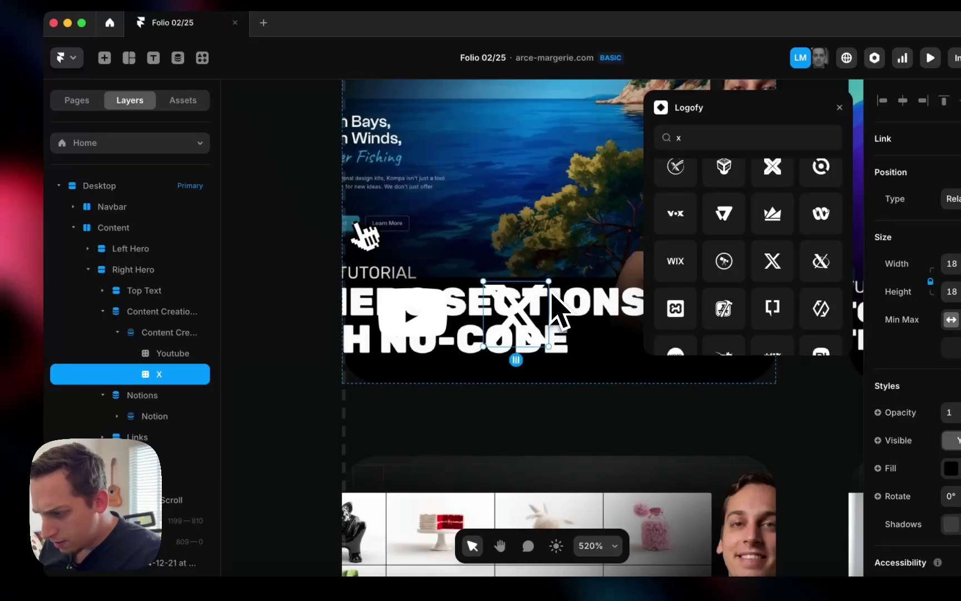
pyautogui.scroll(-5, 537, 292)
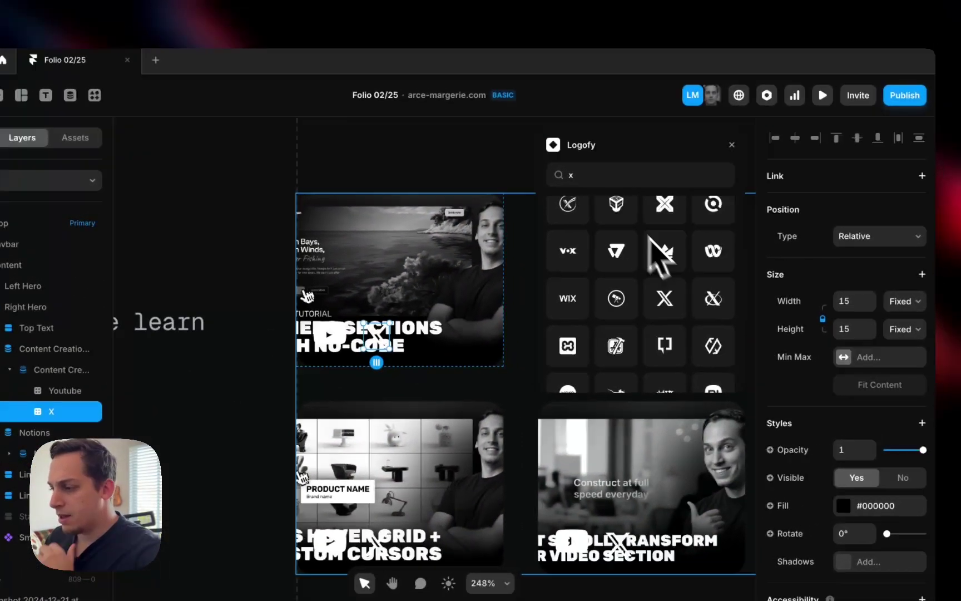
# Search Logofy for "disco", insert the Discord logo after the X logo and shrink it to 16 × 16.
pyautogui.doubleClick(721, 139)
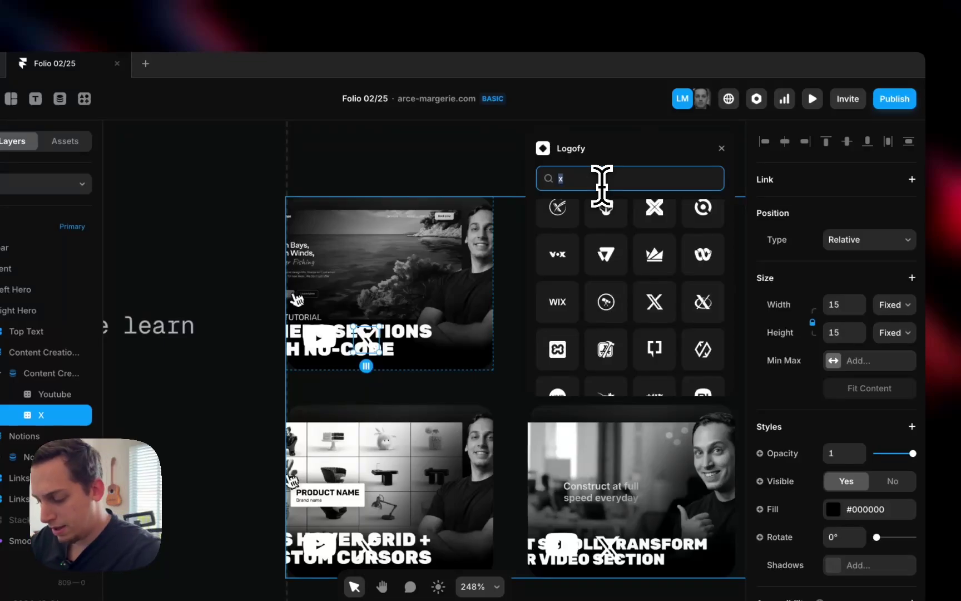
pyautogui.write('d')
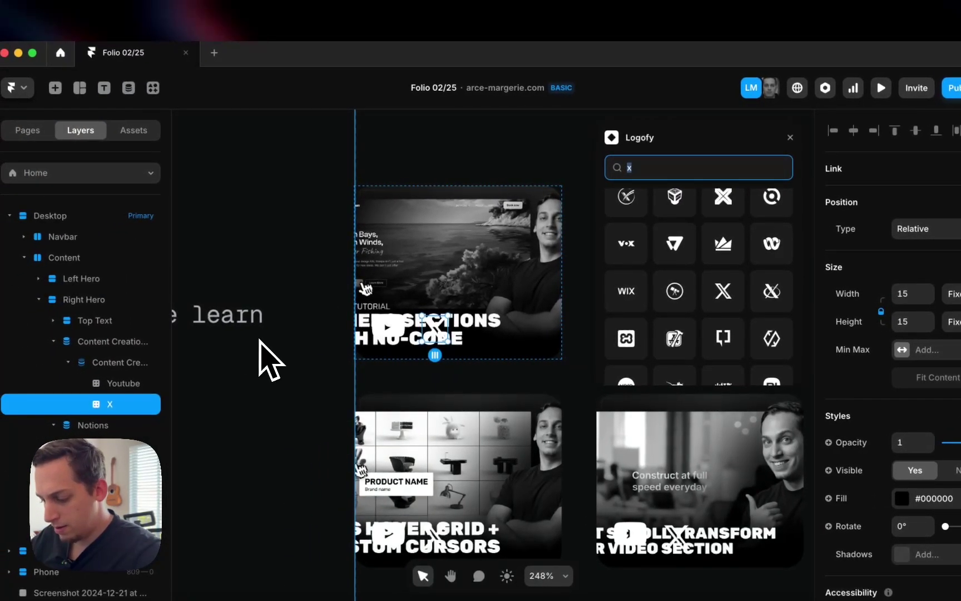
pyautogui.write('isco')
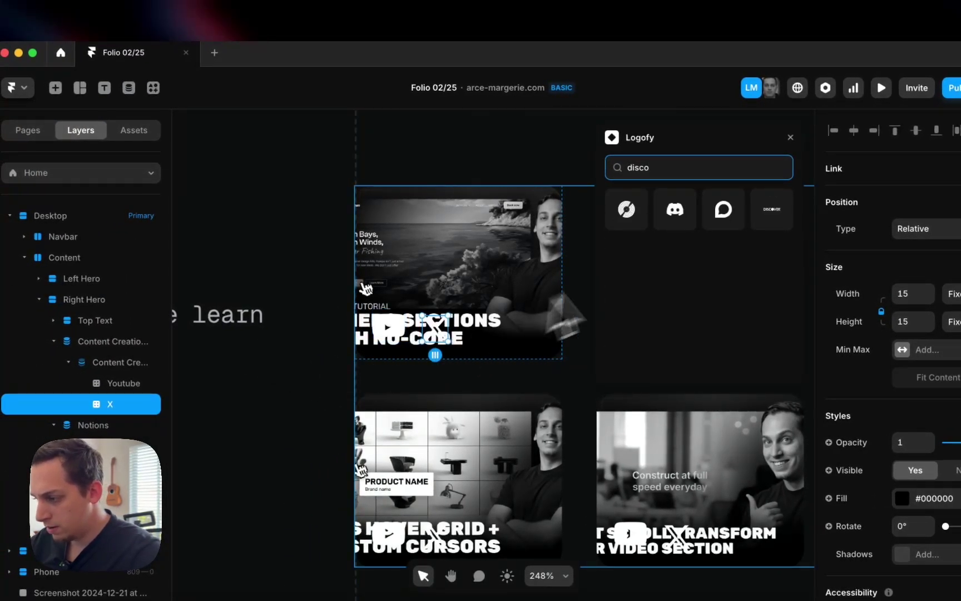
pyautogui.moveTo(675, 209); pyautogui.dragTo(469, 322)
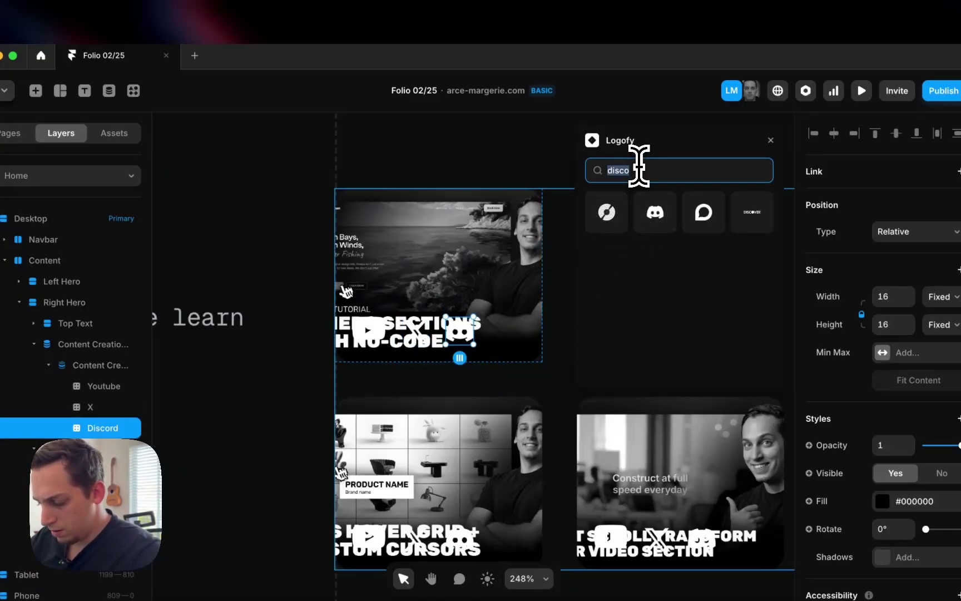
# Search Logofy for "lemon", insert the Lemon Squeezy logo after the Discord logo and shrink it to 15 × 15.
pyautogui.write('lemon')
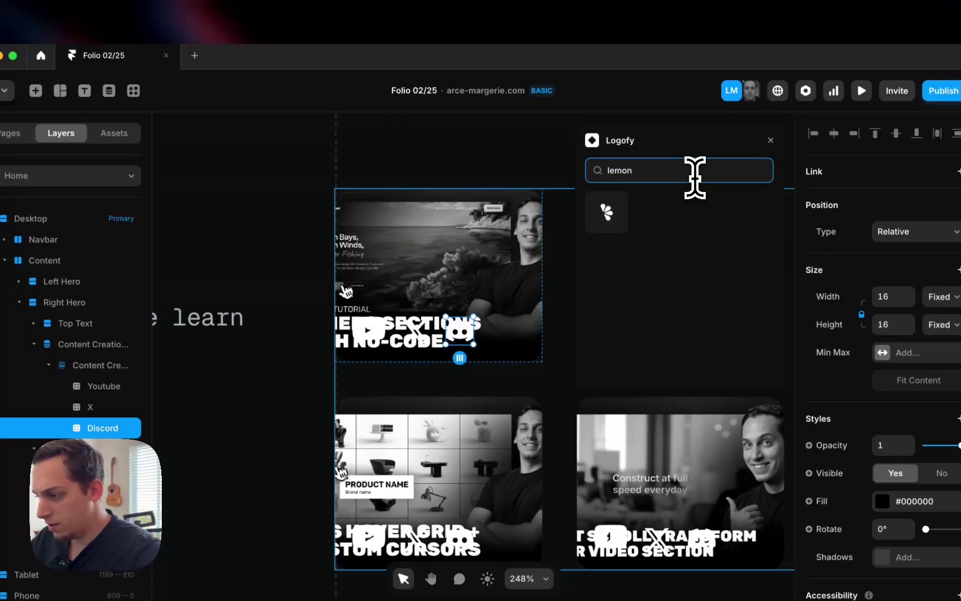
pyautogui.moveTo(634, 210); pyautogui.dragTo(501, 340)
pyautogui.scroll(3, 506, 333)
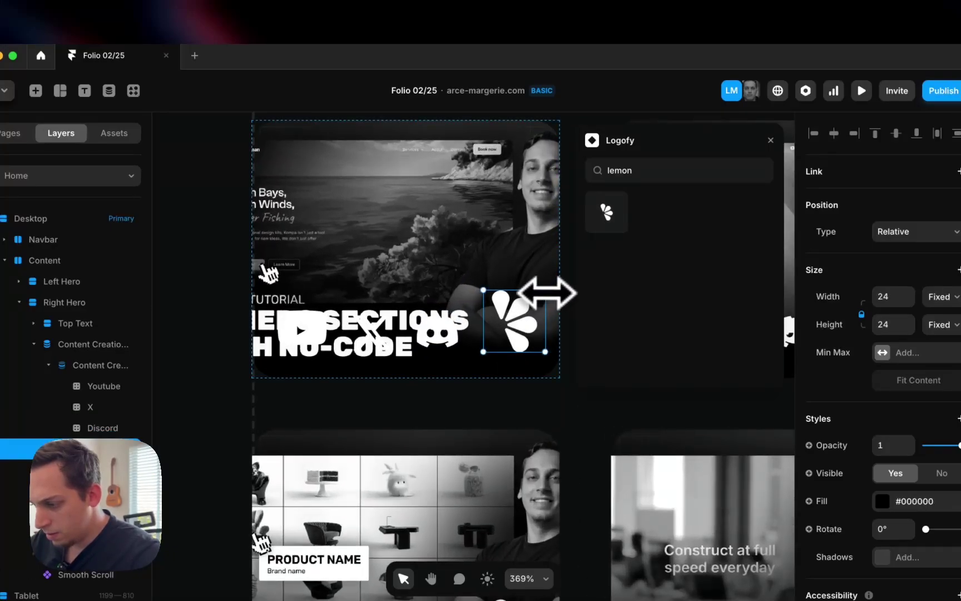
pyautogui.moveTo(546, 293); pyautogui.dragTo(508, 313)
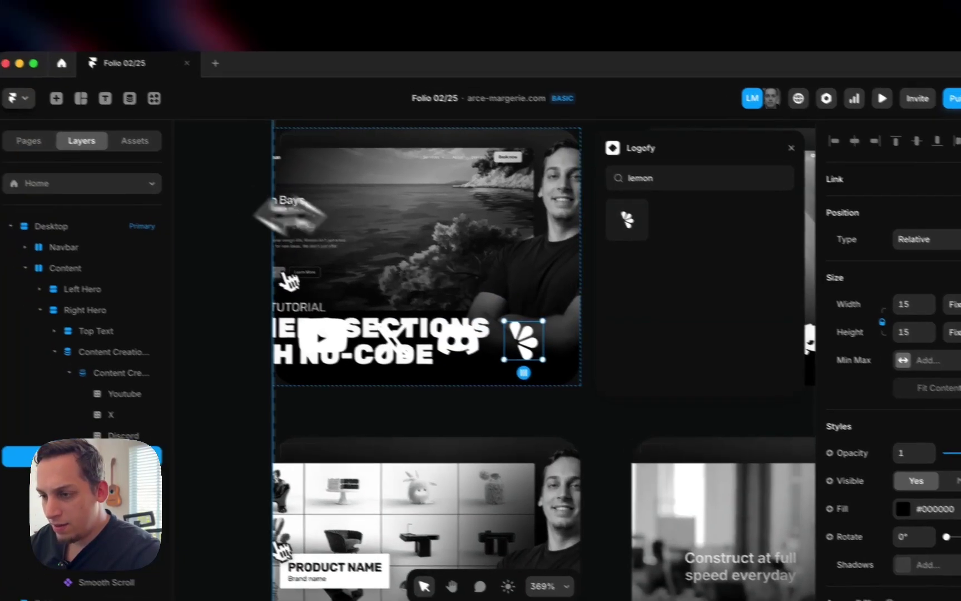
# Check which platform link fields the February 4, 2025 item has in the Content Creation CMS collection, and return to the canvas.
pyautogui.click(109, 90)
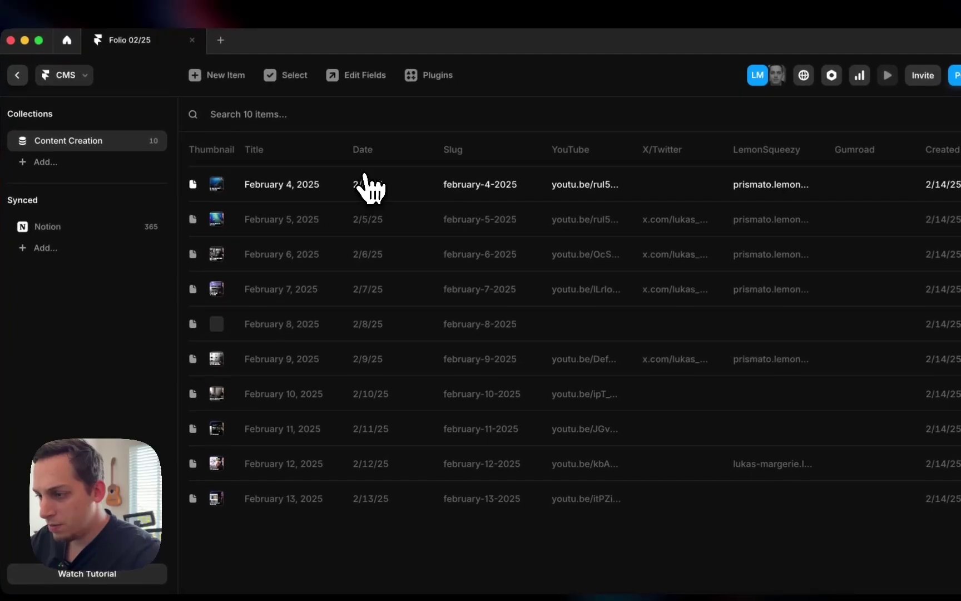
pyautogui.click(372, 192)
pyautogui.scroll(-3, 603, 337)
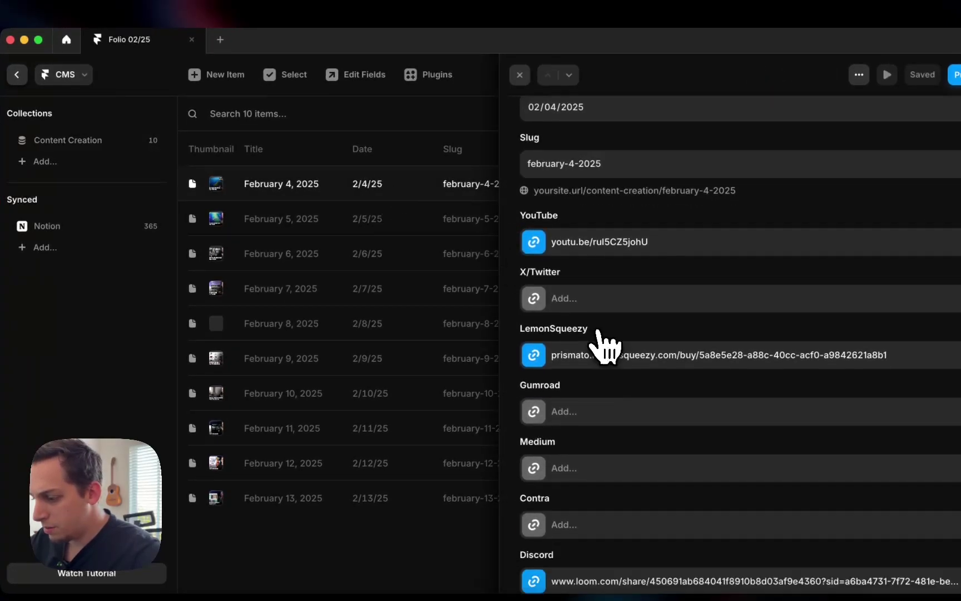
pyautogui.scroll(-3, 601, 340)
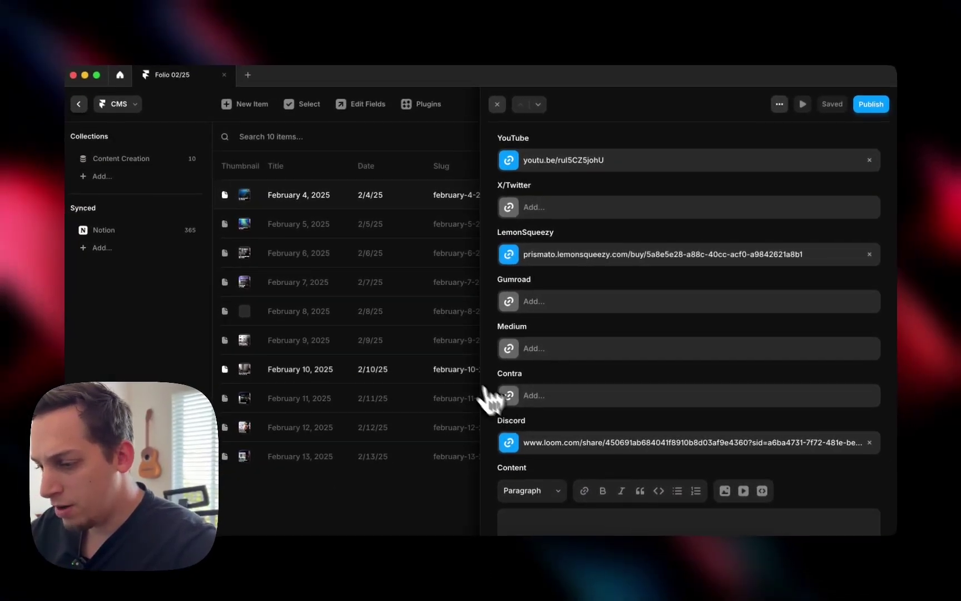
pyautogui.scroll(2, 588, 338)
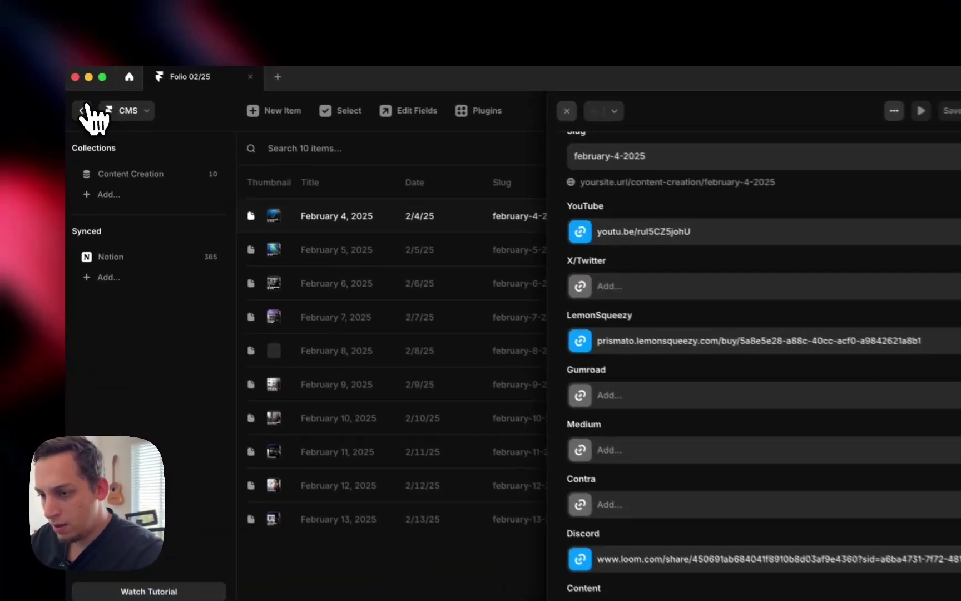
pyautogui.click(81, 105)
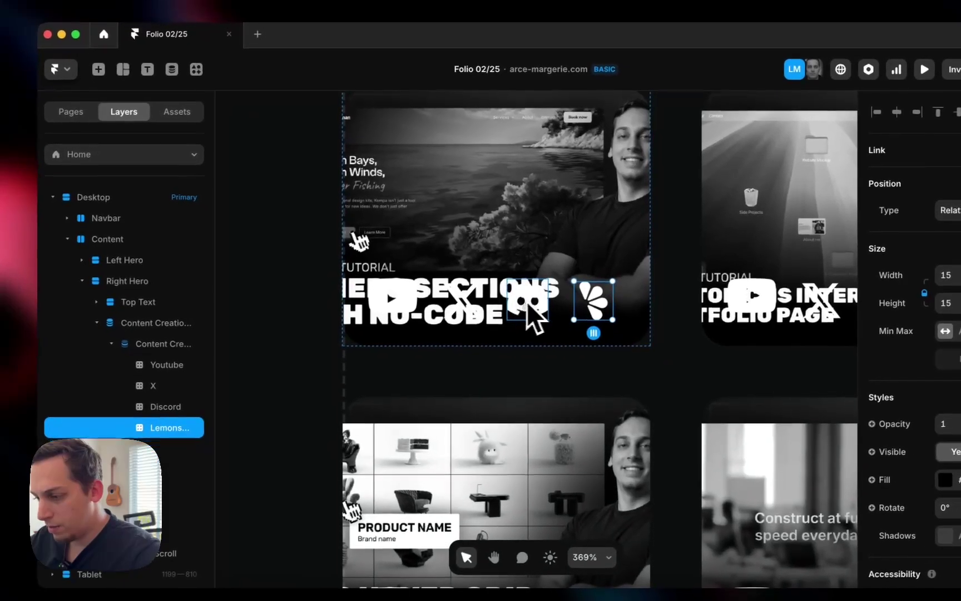
# Reorder the logos in the list item so that Discord comes after Lemon Squeezy.
pyautogui.moveTo(542, 319); pyautogui.dragTo(597, 325)
pyautogui.hscroll(-2, 596, 325)
pyautogui.scroll(-5, 582, 301)
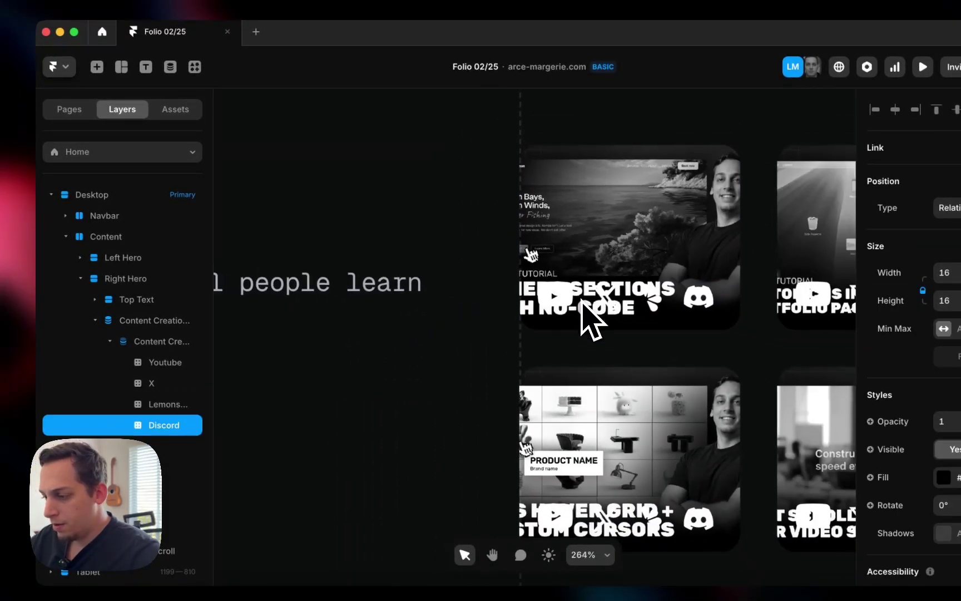
pyautogui.scroll(-3, 537, 329)
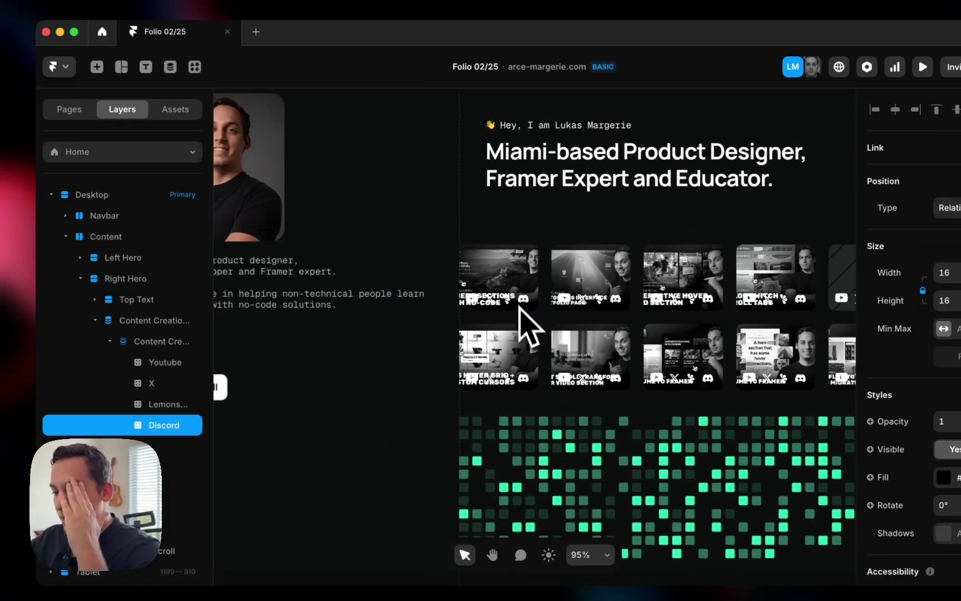
# Wrap the YouTube, X, Lemon Squeezy and Discord logos inside the list item in a stack.
pyautogui.click(501, 266)
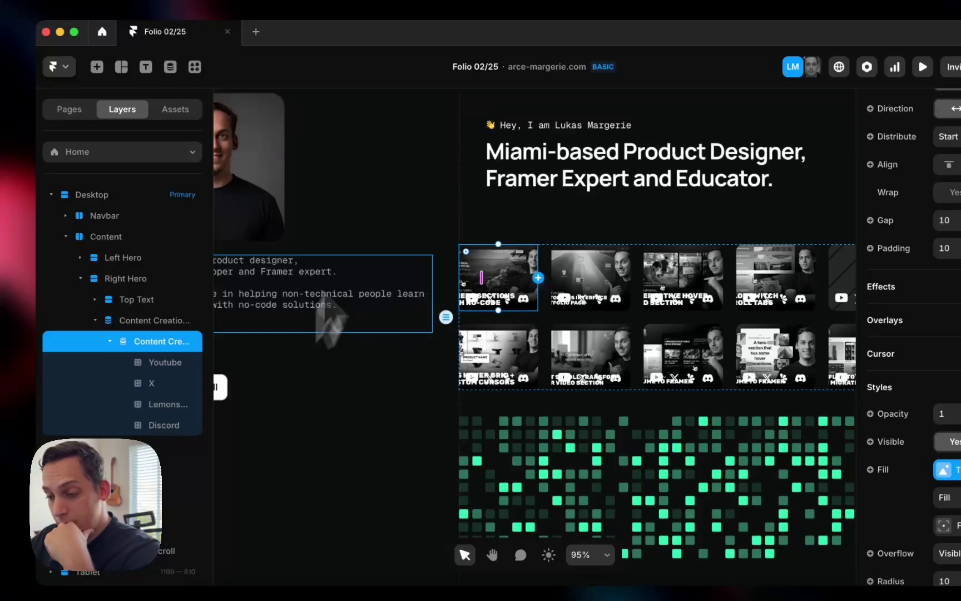
pyautogui.click(173, 370)
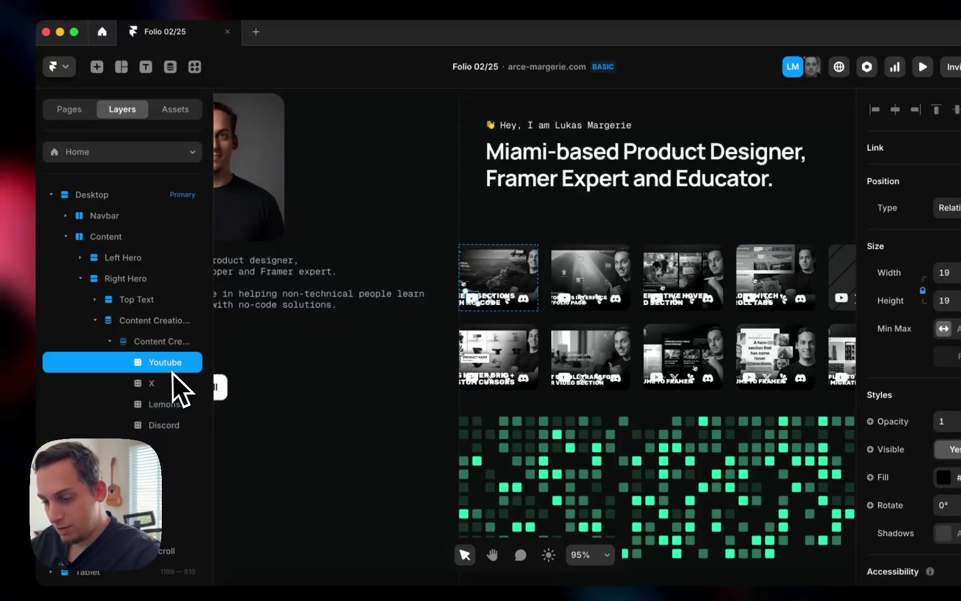
pyautogui.keyDown('shift'); pyautogui.click(172, 430); pyautogui.keyUp('shift')
pyautogui.rightClick(170, 429)
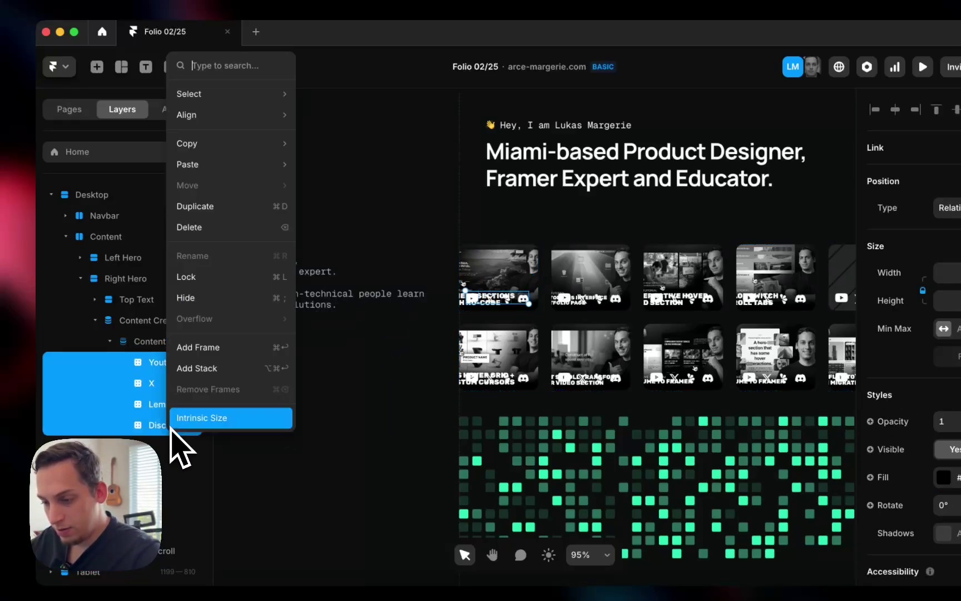
pyautogui.click(220, 369)
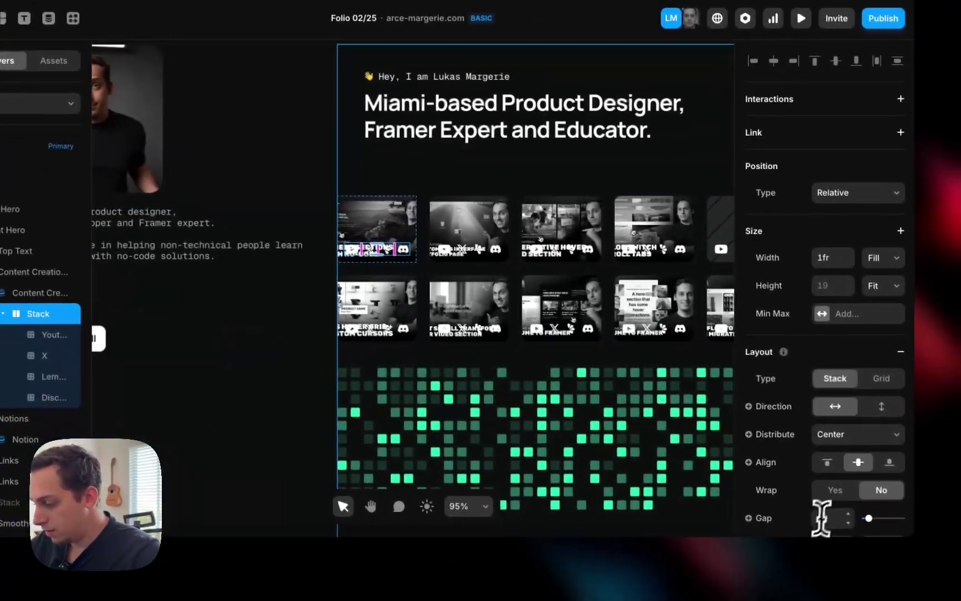
# Set the gap between the platform logos in the list item's stack to 6.
pyautogui.click(904, 537)
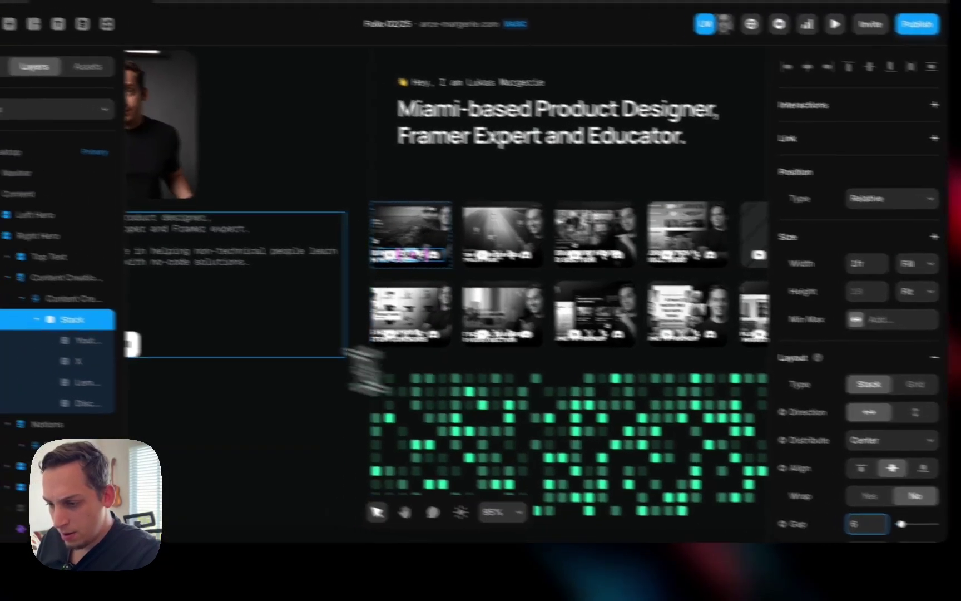
# Check the distribution options of the Content Creation list item and of the logo stack inside it.
pyautogui.click(44, 291)
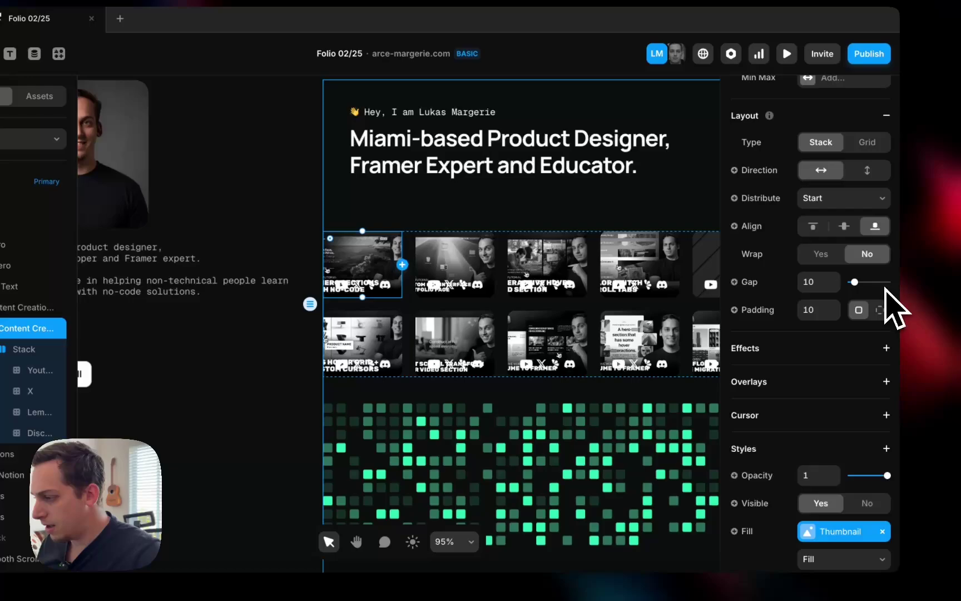
pyautogui.click(866, 194)
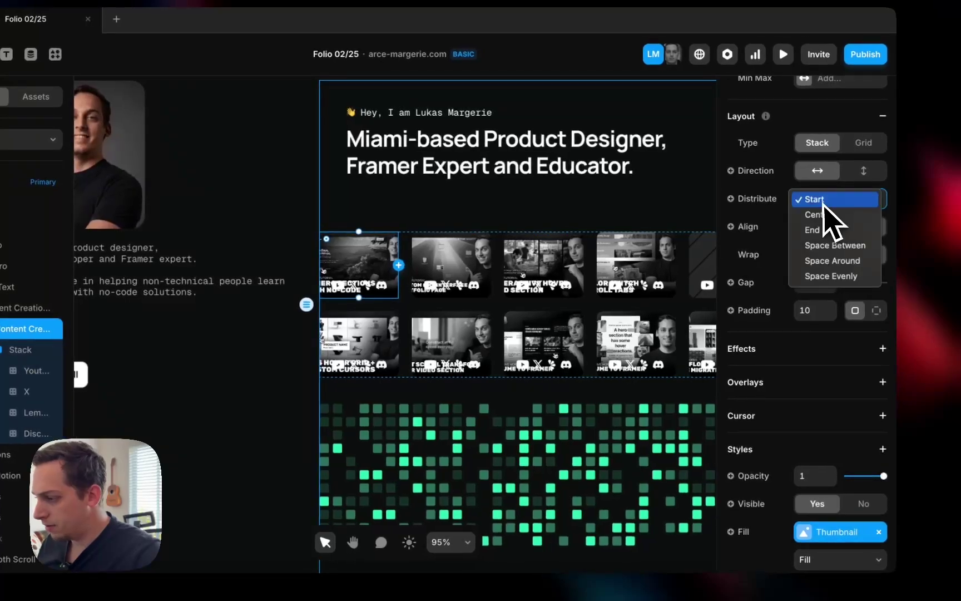
pyautogui.click(863, 200)
pyautogui.scroll(5, 361, 370)
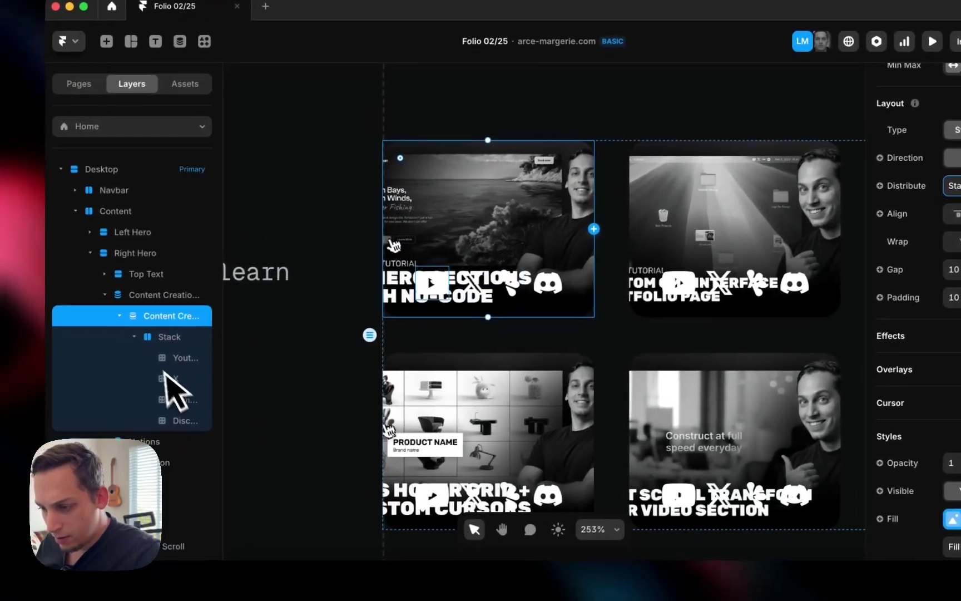
pyautogui.click(164, 337)
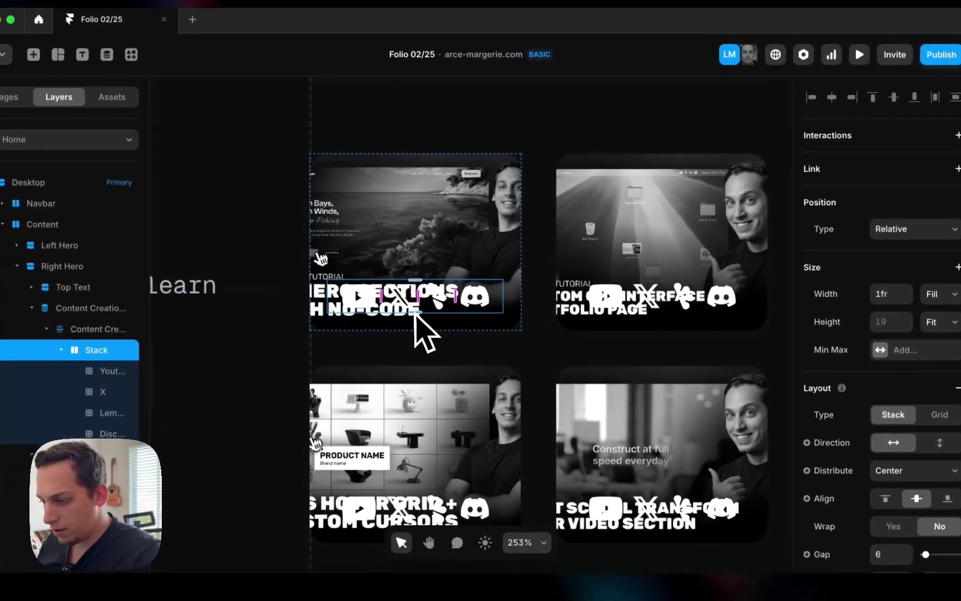
pyautogui.scroll(5, 341, 328)
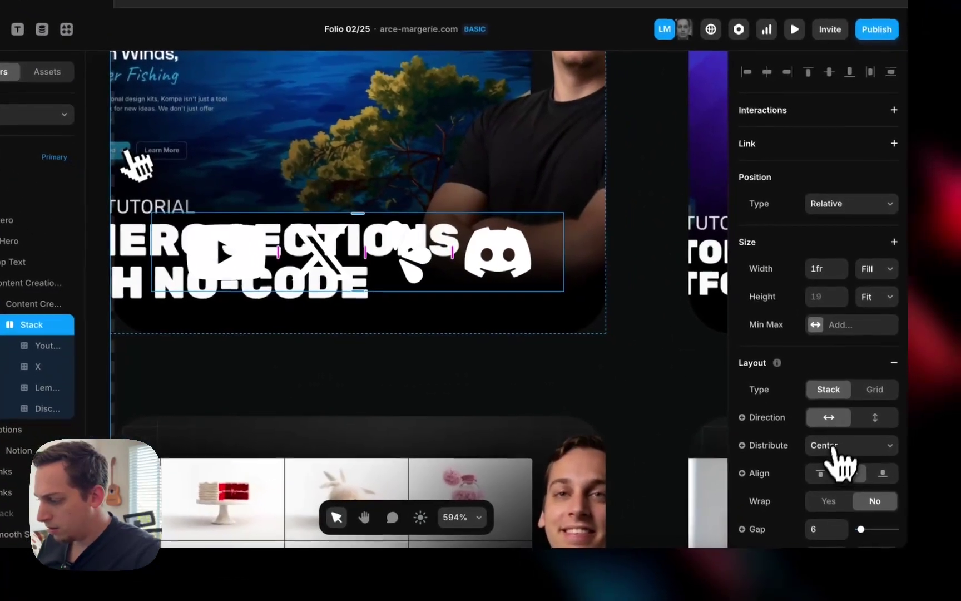
pyautogui.click(907, 470)
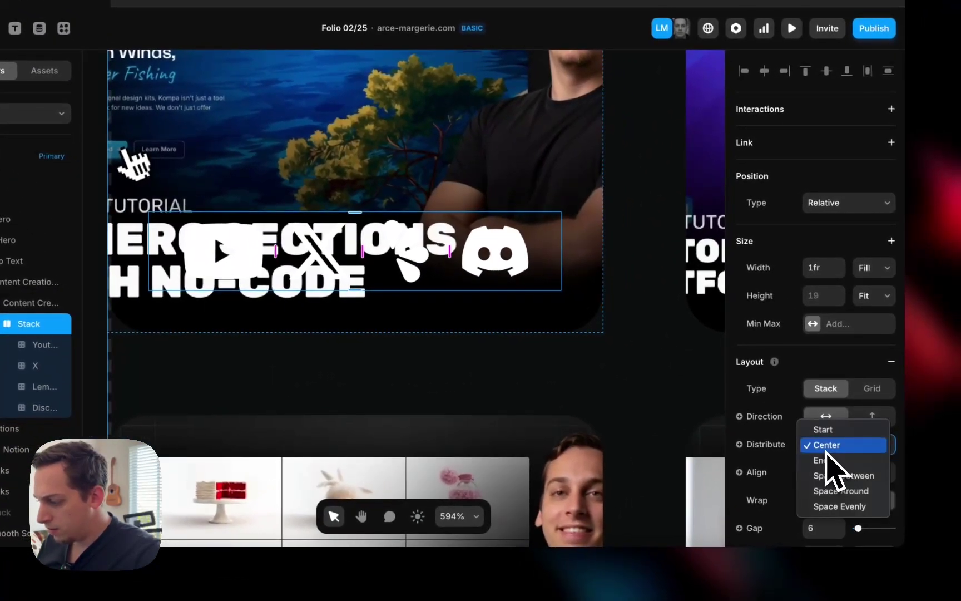
pyautogui.click(567, 418)
pyautogui.scroll(3, 500, 383)
pyautogui.hscroll(-3, 500, 382)
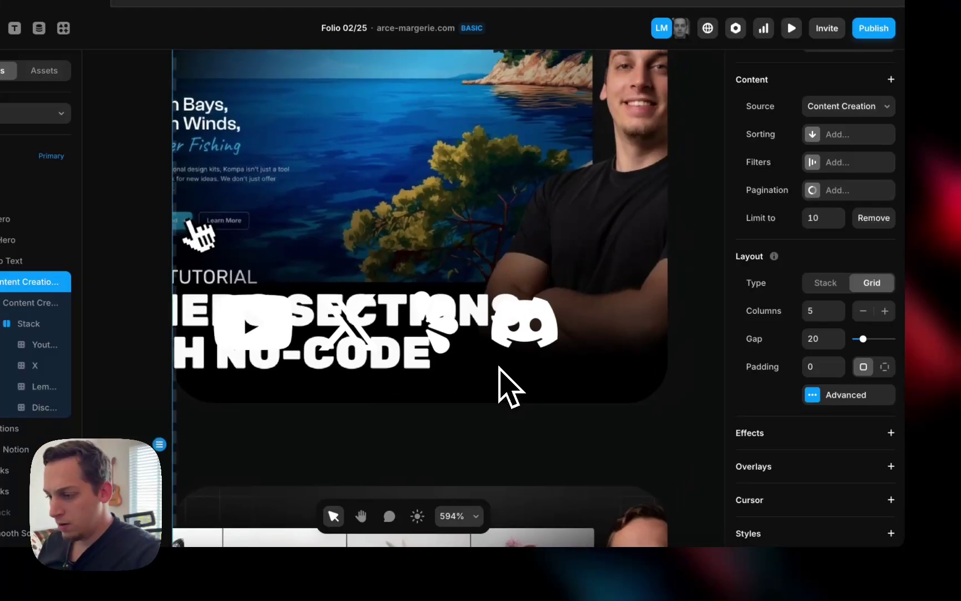
pyautogui.scroll(-3, 510, 387)
pyautogui.click(499, 367)
pyautogui.scroll(-3, 489, 356)
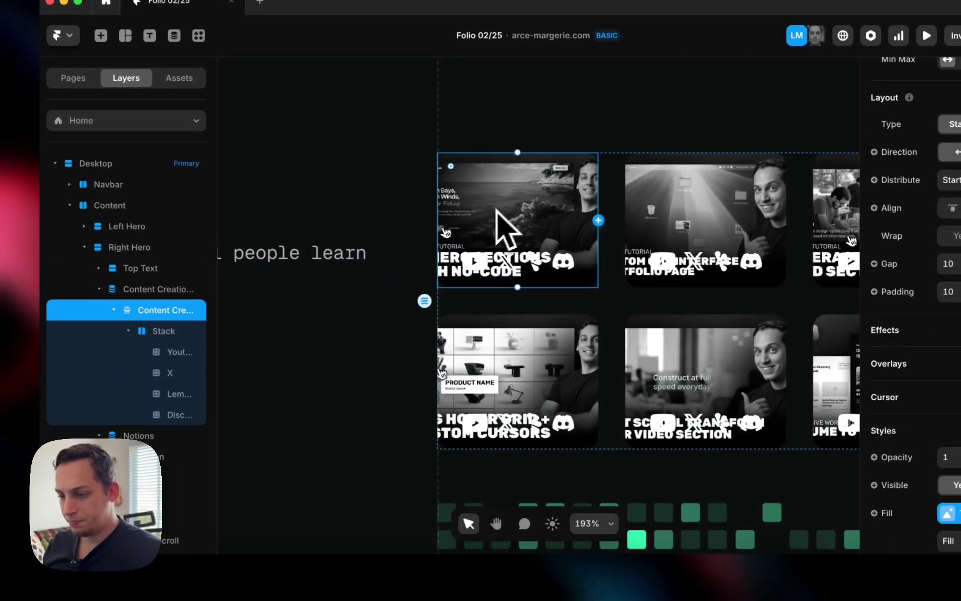
pyautogui.click(295, 417)
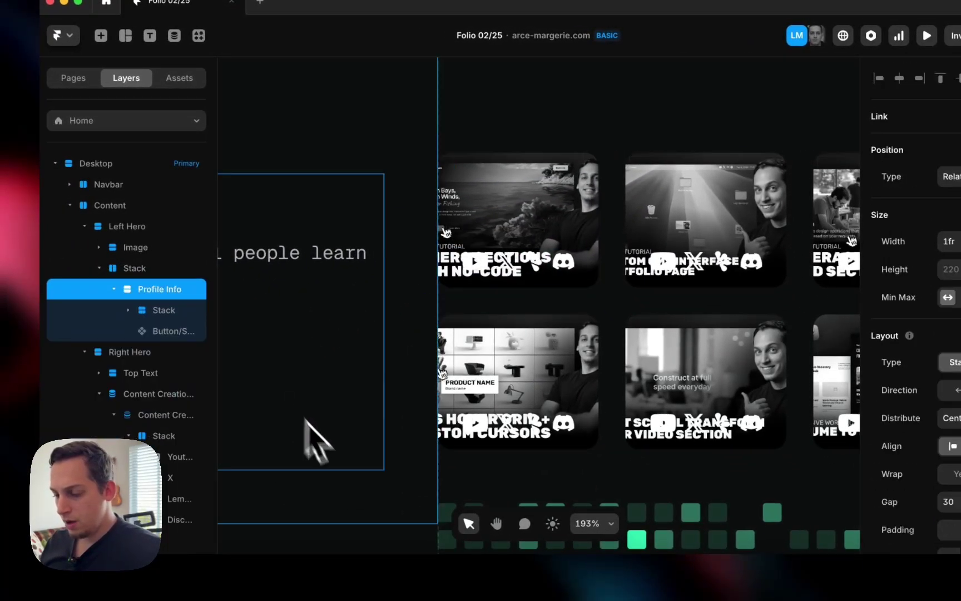
pyautogui.click(334, 489)
pyautogui.scroll(-2, 347, 517)
pyautogui.hscroll(-1, 347, 517)
pyautogui.scroll(-6, 344, 509)
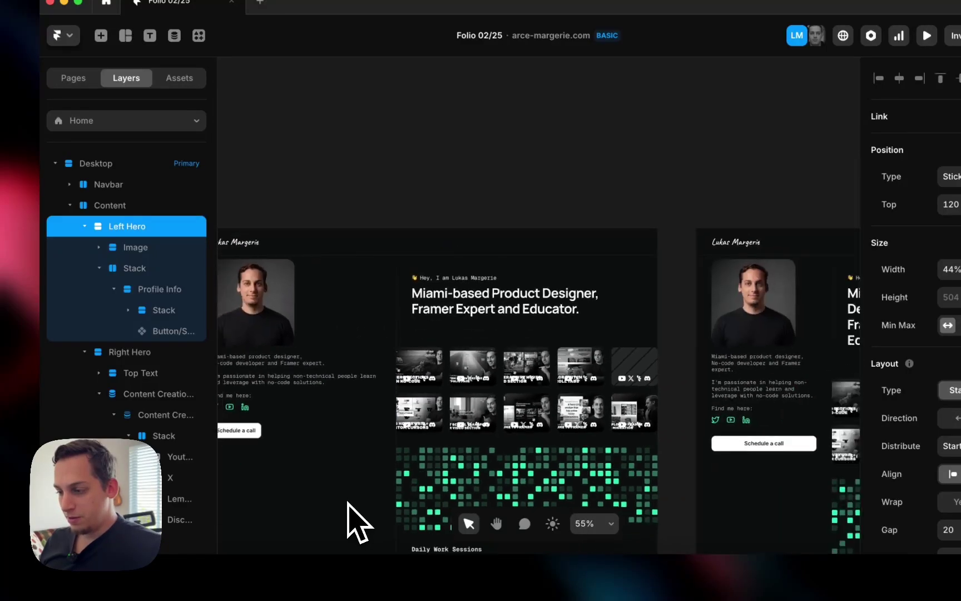
pyautogui.hscroll(-3, 349, 502)
pyautogui.scroll(-1, 348, 502)
pyautogui.click(303, 429)
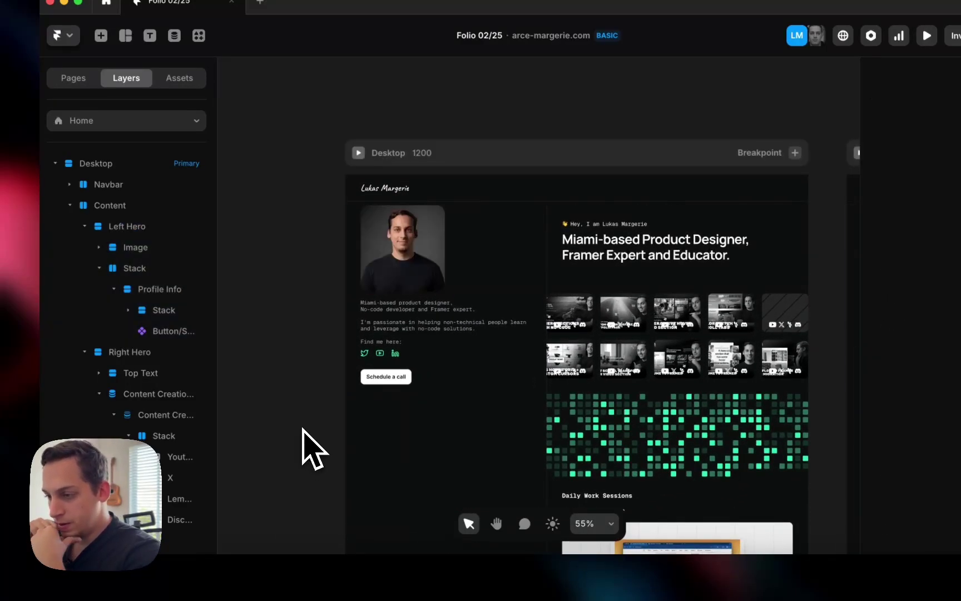
# Turn the Content Creation list item into a component named Card and return to the Home page.
pyautogui.click(575, 330)
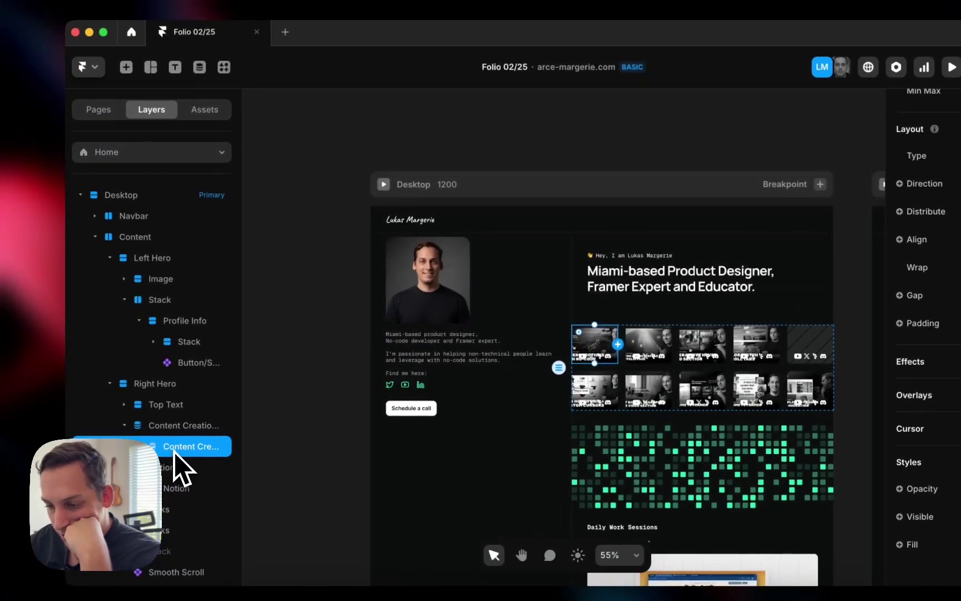
pyautogui.rightClick(177, 462)
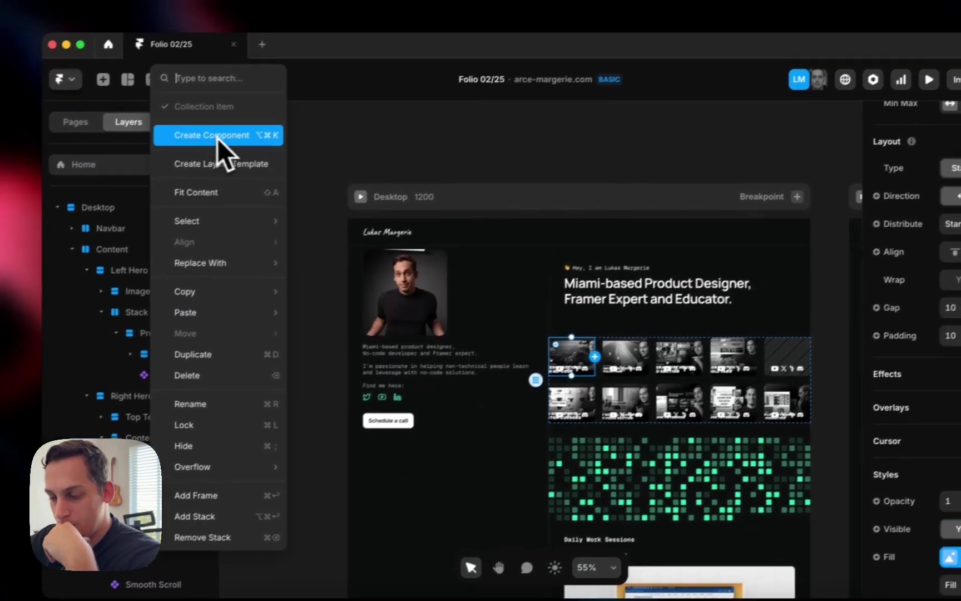
pyautogui.click(238, 123)
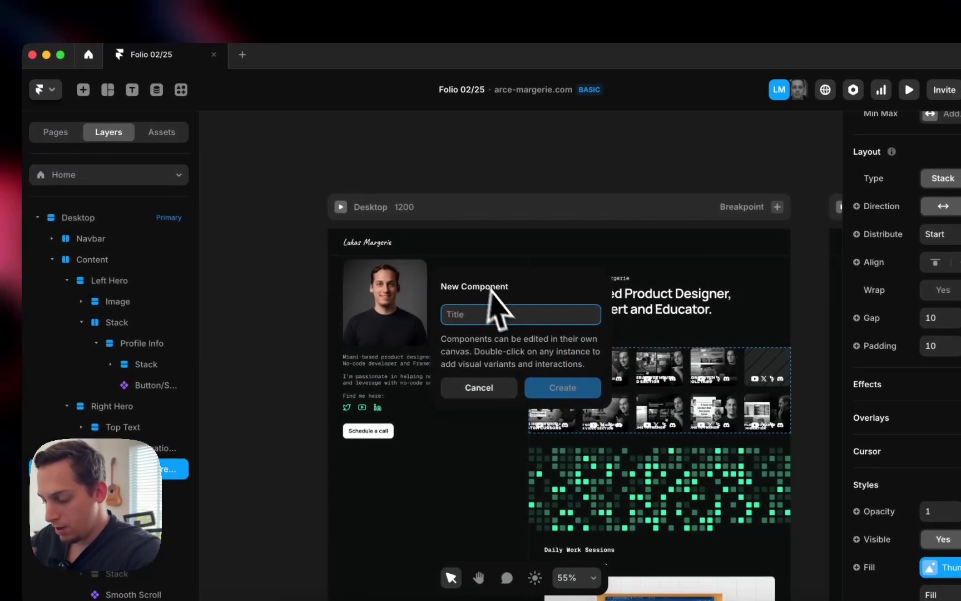
pyautogui.press('Return')
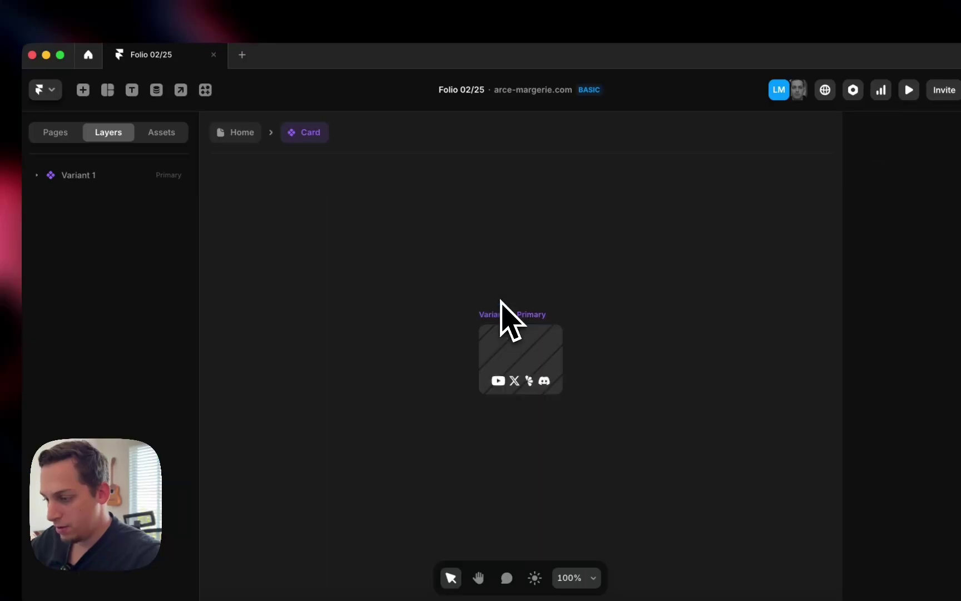
pyautogui.click(534, 331)
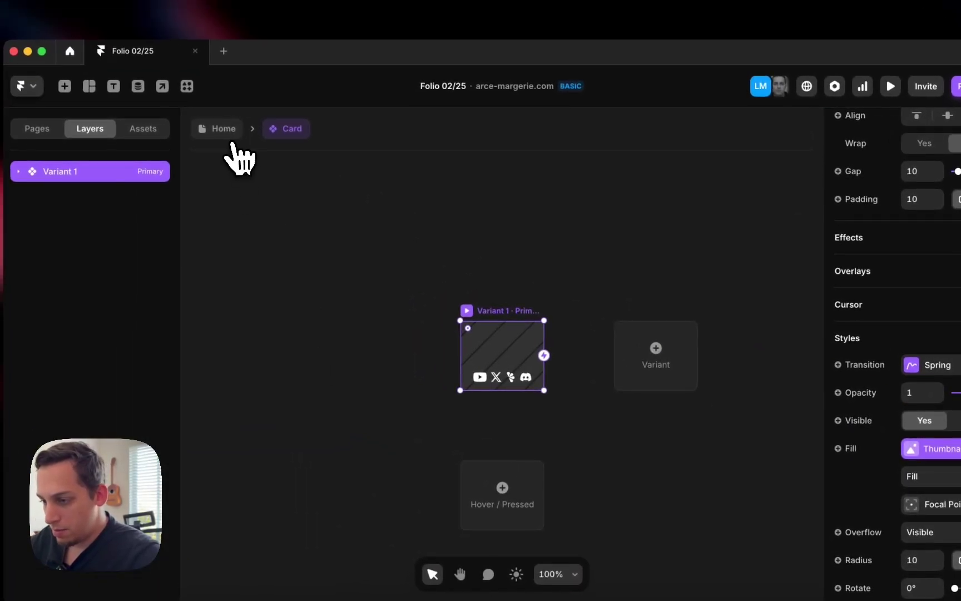
pyautogui.click(207, 123)
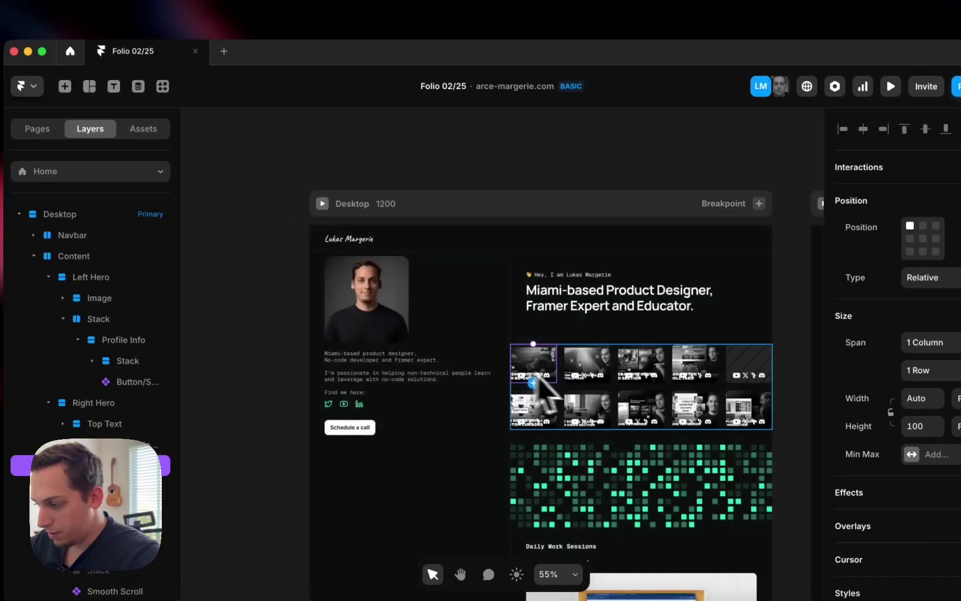
# Sort the Content Creation collection list by Date in New → Old order.
pyautogui.scroll(5, 537, 379)
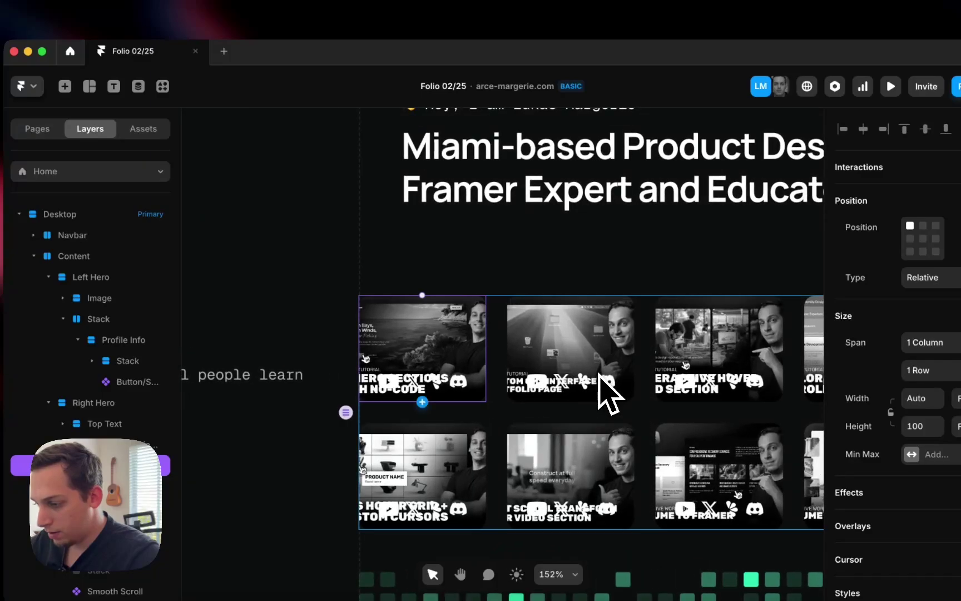
pyautogui.click(525, 359)
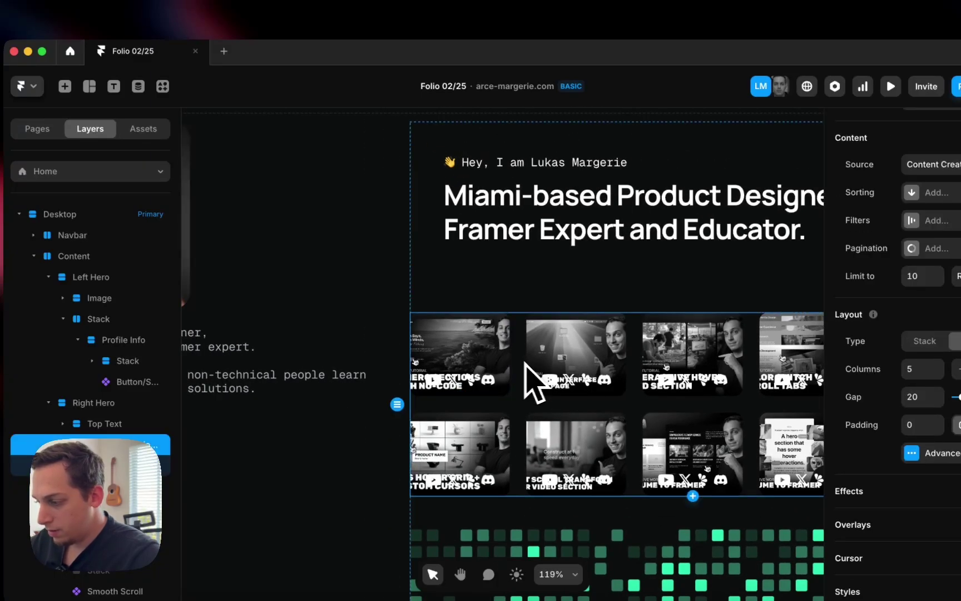
pyautogui.scroll(2, 951, 379)
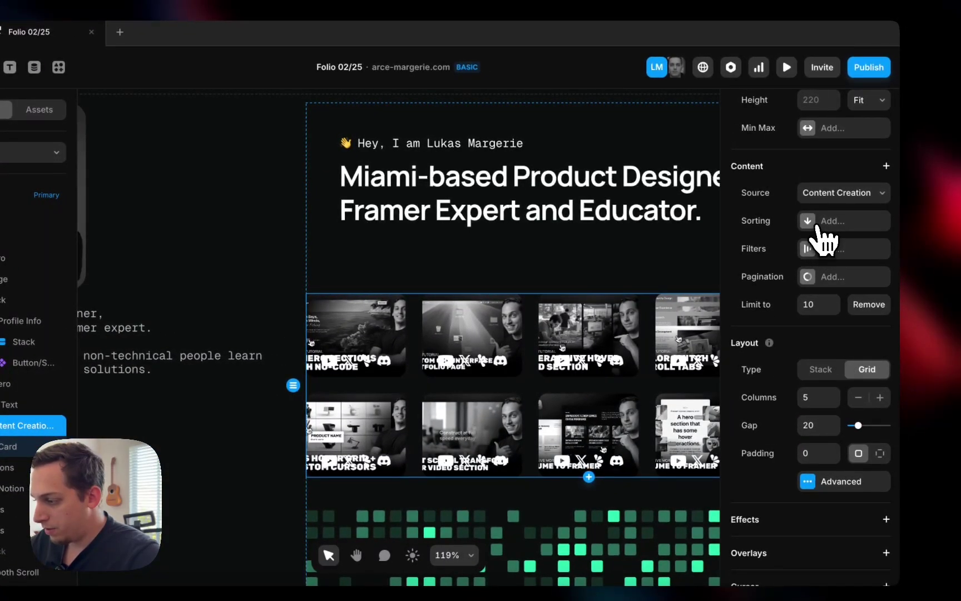
pyautogui.click(816, 223)
pyautogui.click(687, 260)
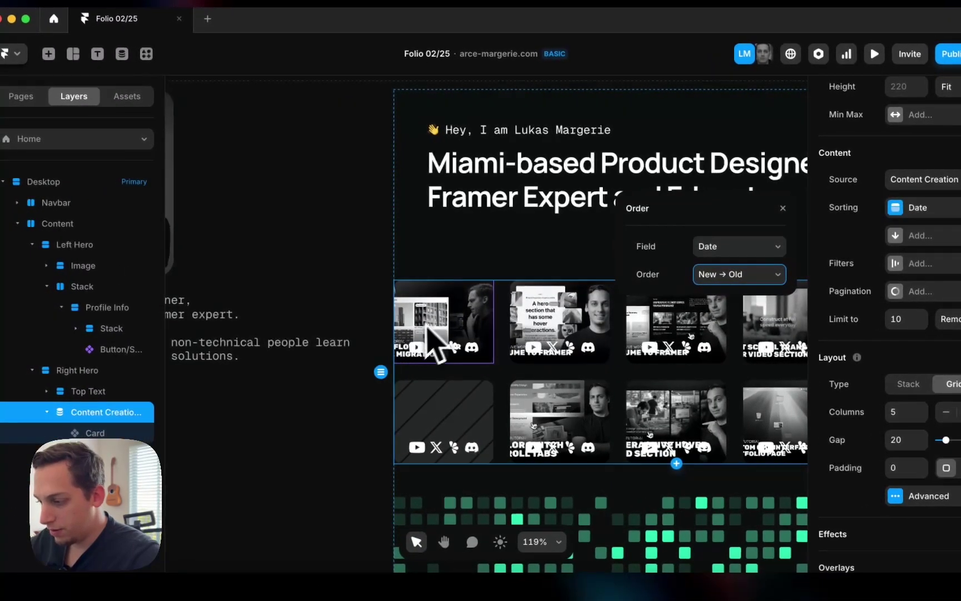
# Open the Card component for editing and draw a frame of about 42 × 46 inside its primary variant.
pyautogui.scroll(-5, 367, 324)
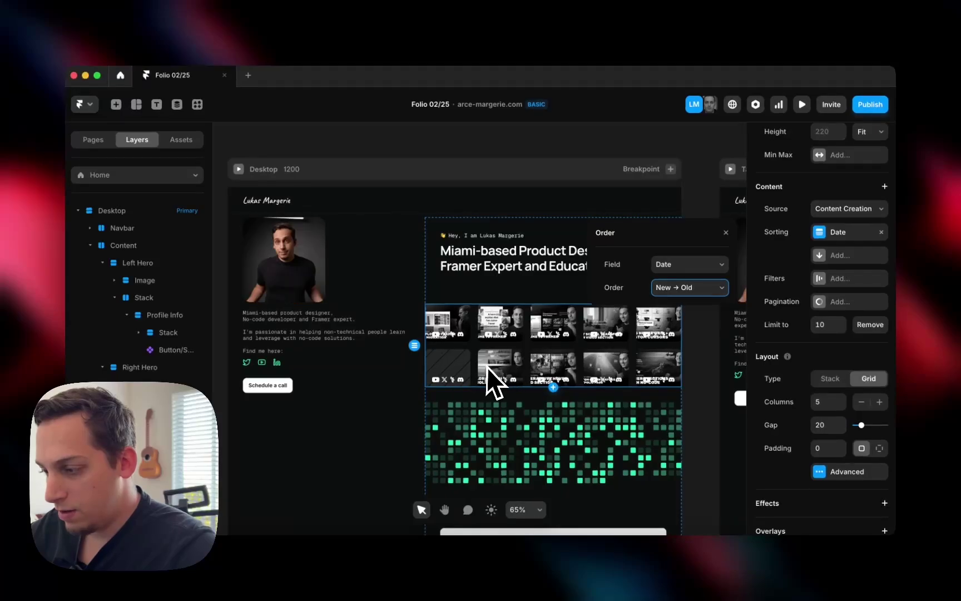
pyautogui.doubleClick(460, 326)
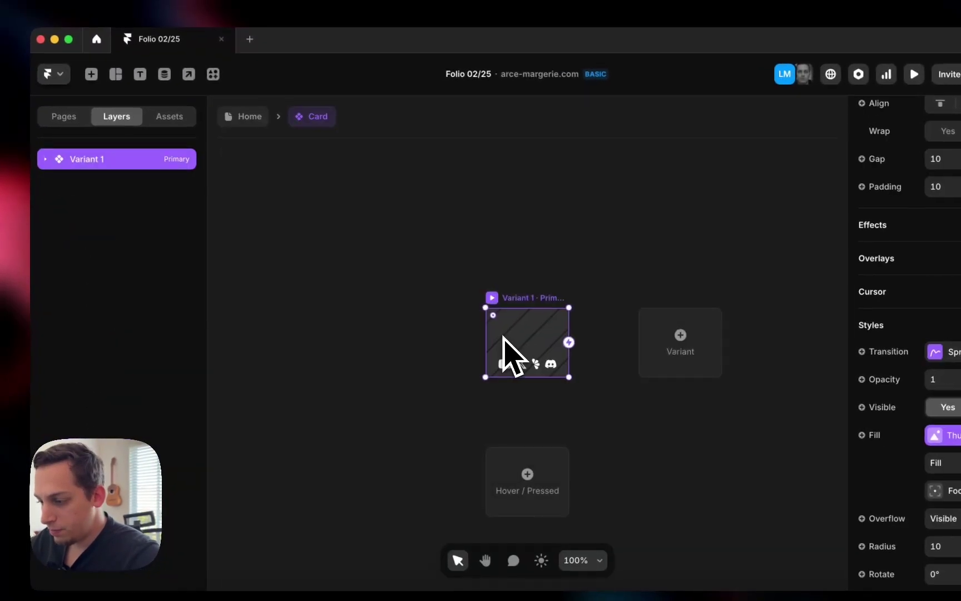
pyautogui.click(483, 291)
pyautogui.hscroll(-1, 482, 291)
pyautogui.press('f')
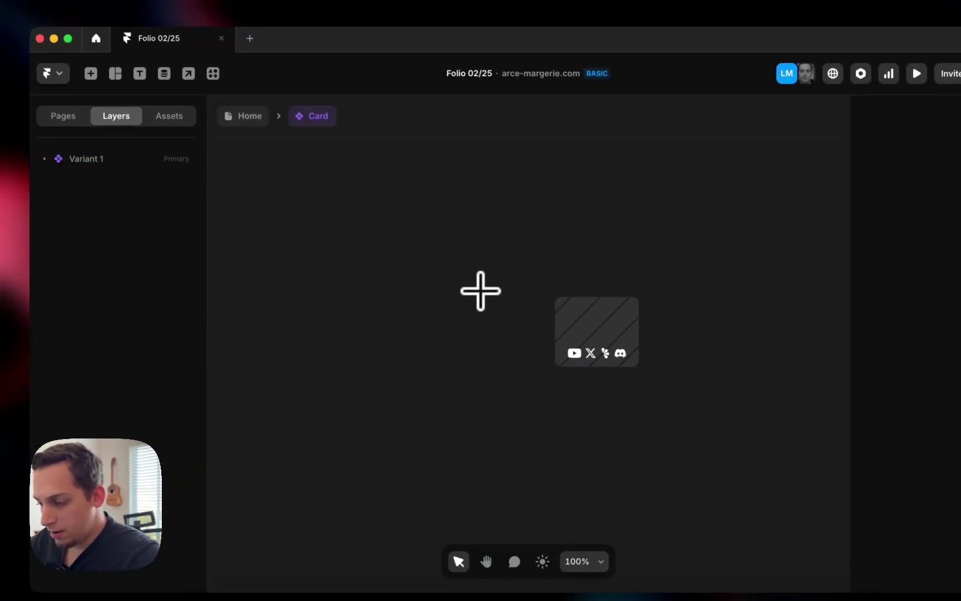
pyautogui.moveTo(485, 350); pyautogui.dragTo(592, 320)
pyautogui.scroll(2, 472, 353)
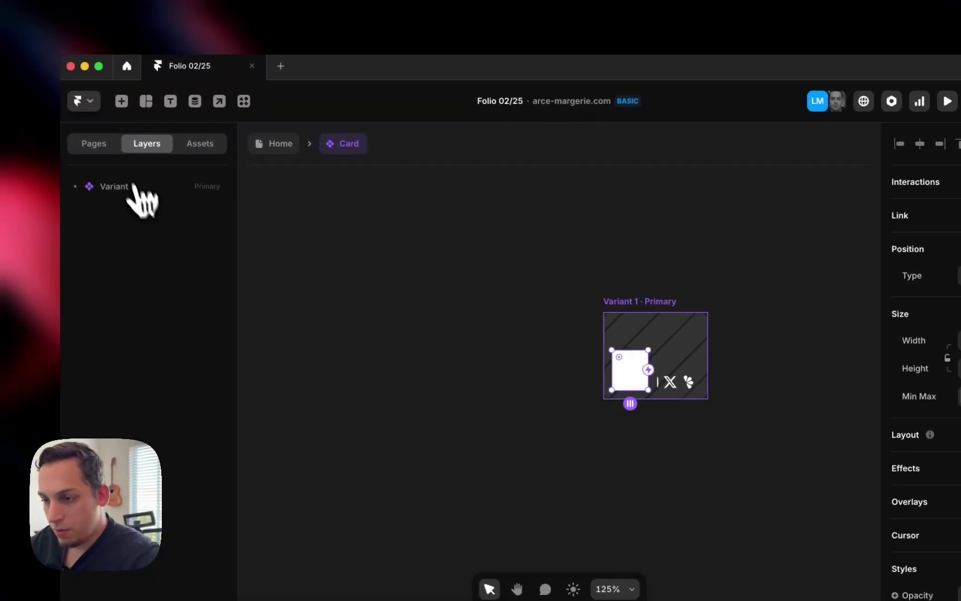
# Set the position type of the new frame in the Card component to Absolute.
pyautogui.click(84, 116)
pyautogui.click(113, 116)
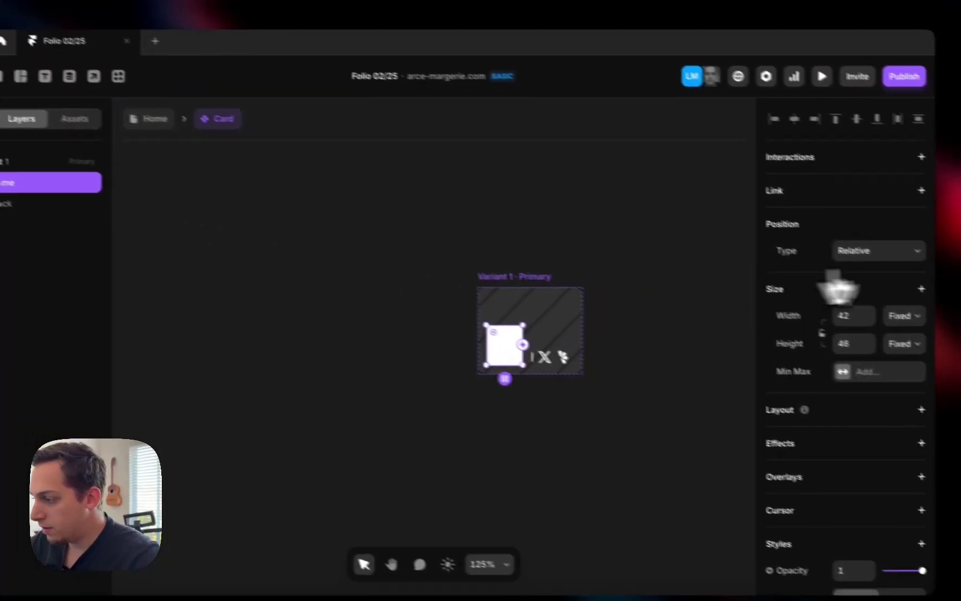
pyautogui.click(960, 280)
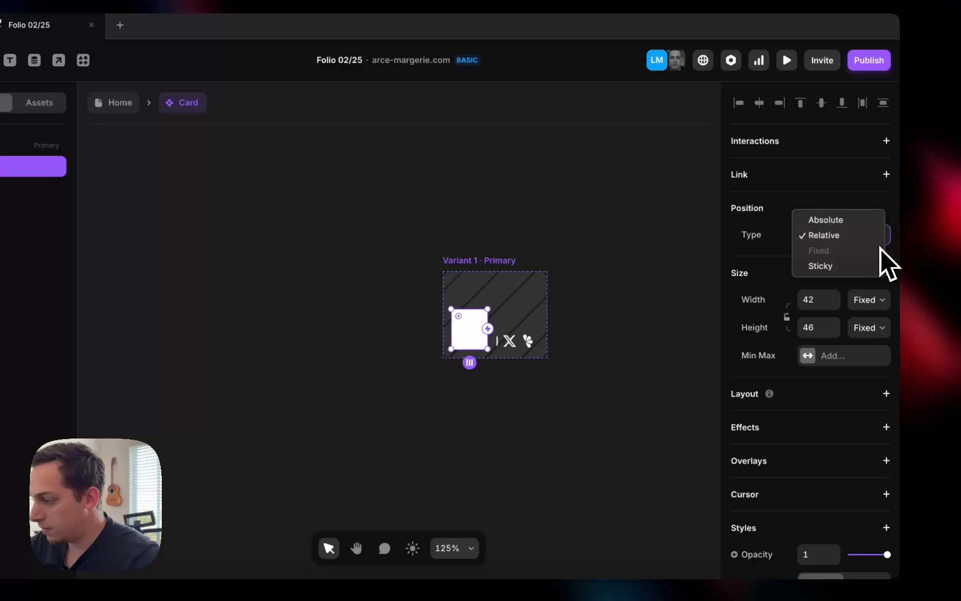
pyautogui.click(851, 219)
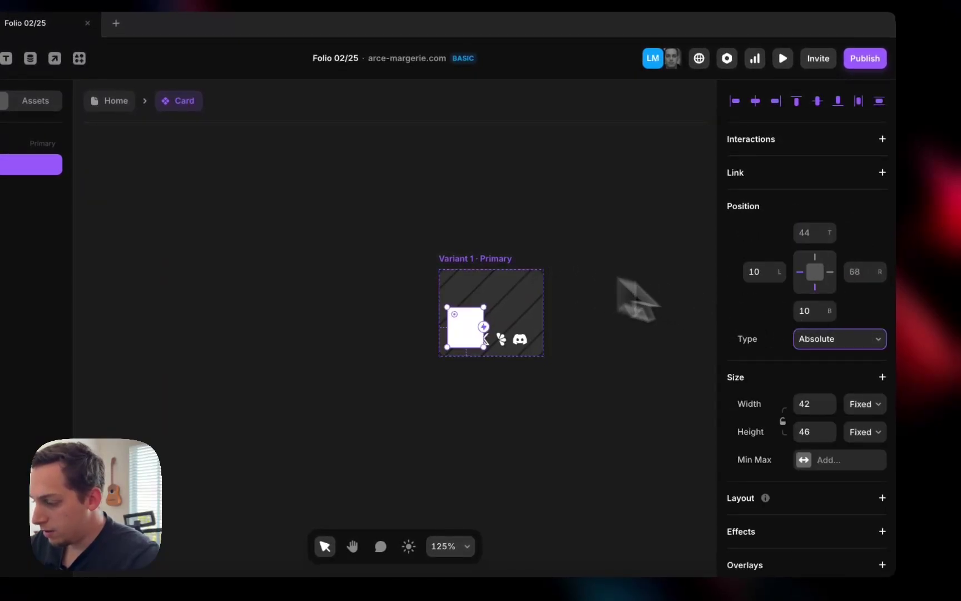
pyautogui.scroll(-8, 777, 346)
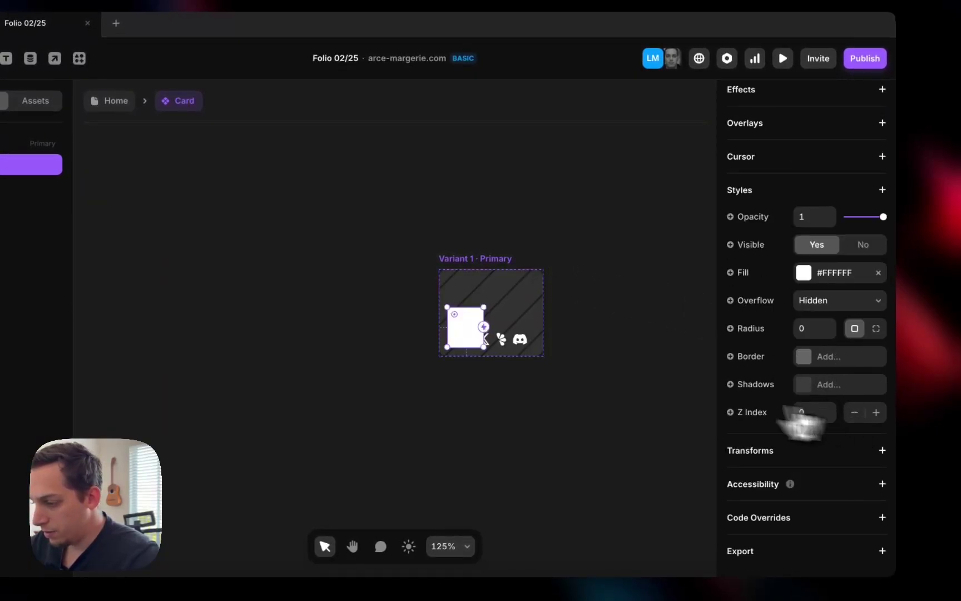
# Change the fill of the frame covering the social icons to black, #000000.
pyautogui.scroll(5, 497, 350)
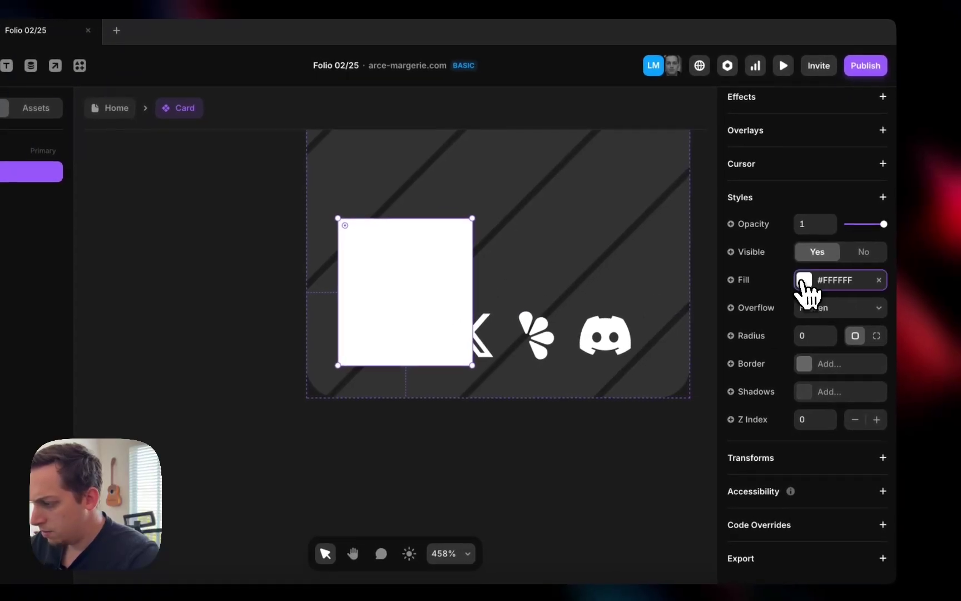
pyautogui.click(804, 279)
pyautogui.moveTo(692, 290); pyautogui.dragTo(498, 311)
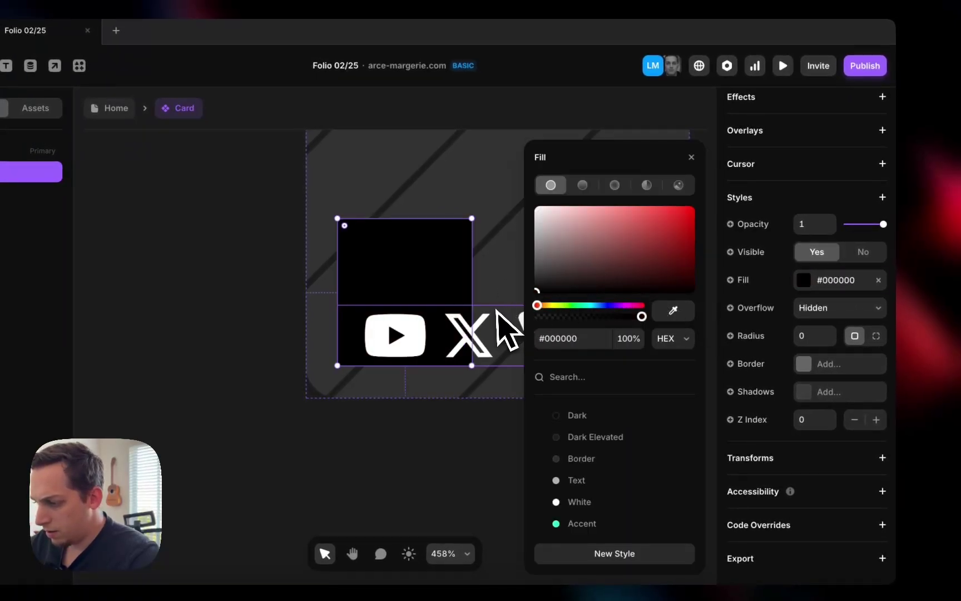
pyautogui.scroll(-5, 390, 339)
pyautogui.scroll(8, 801, 215)
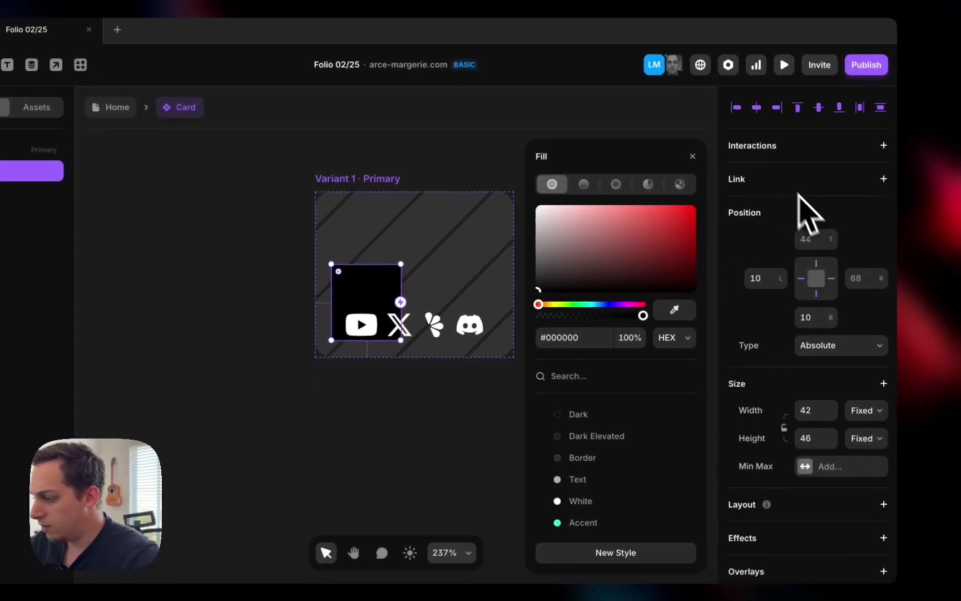
# Make the black frame's width and height relative to the card, both at 100%.
pyautogui.click(873, 410)
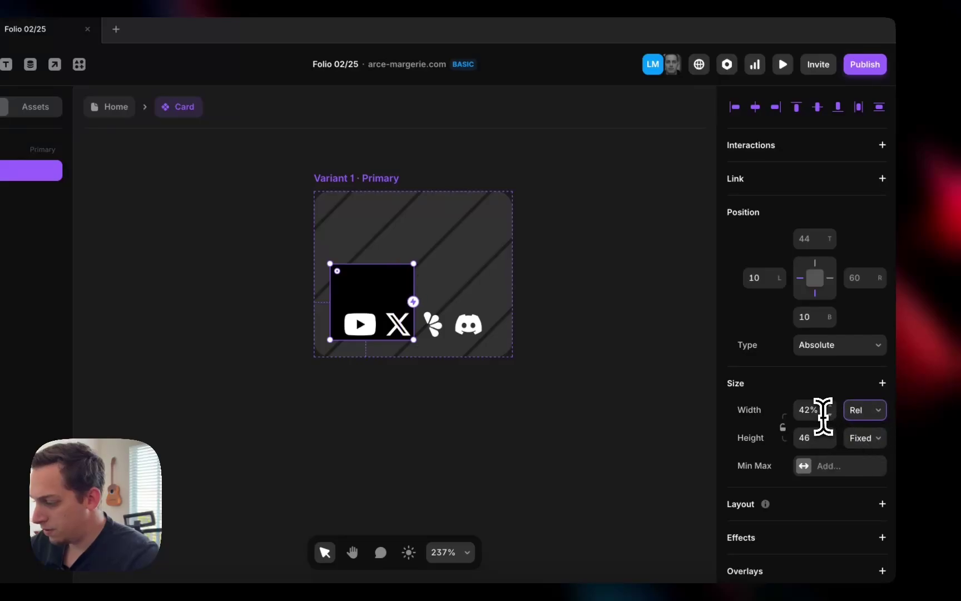
pyautogui.click(869, 445)
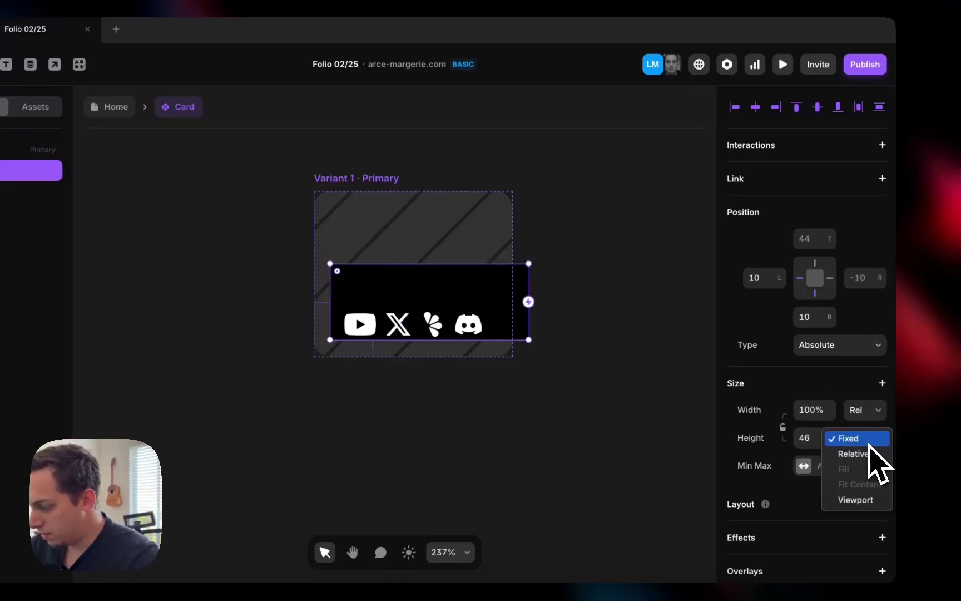
pyautogui.click(856, 461)
pyautogui.click(813, 437)
pyautogui.write('100')
pyautogui.press('Return')
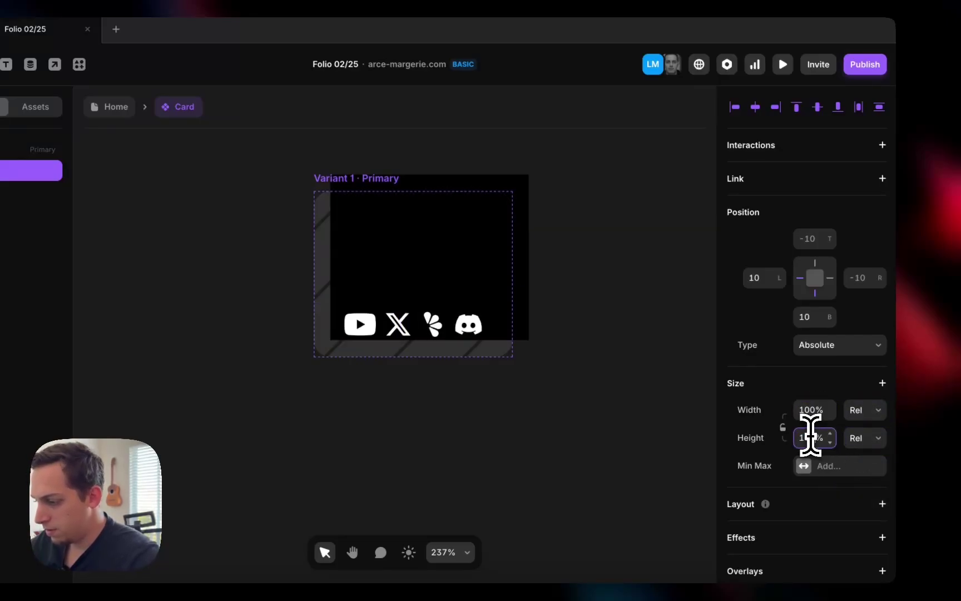
# Align the black frame to the card's horizontal and vertical center so it covers the card exactly.
pyautogui.click(755, 107)
pyautogui.click(796, 110)
pyautogui.click(819, 120)
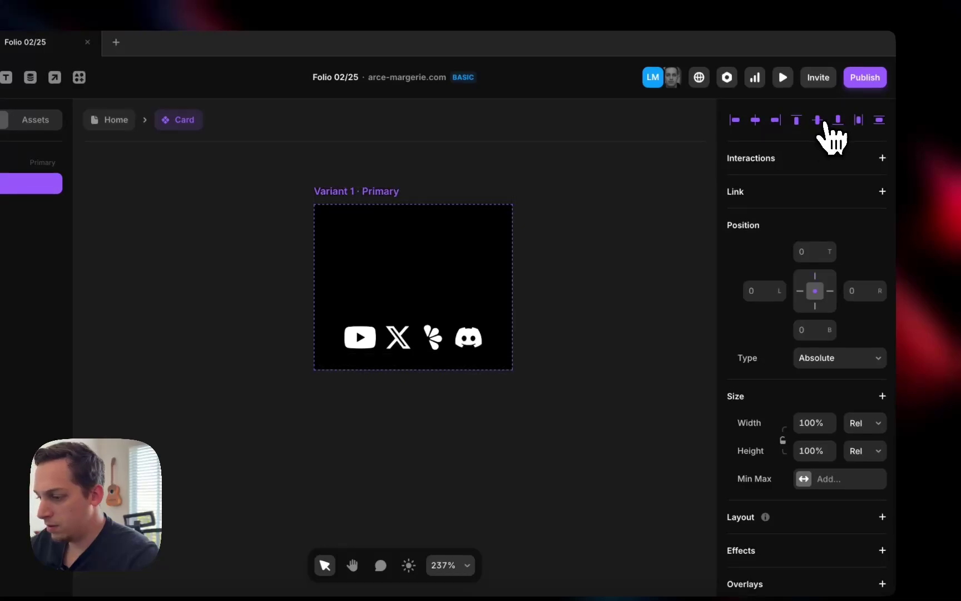
# Reduce the opacity of the frame's black fill to 50% and return to the Home page to check the cards.
pyautogui.scroll(-8, 776, 446)
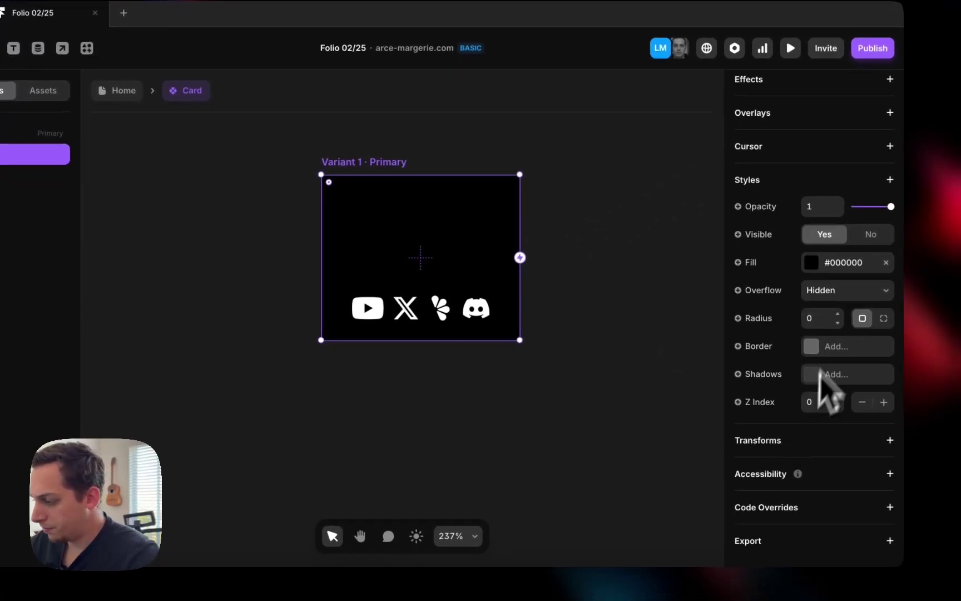
pyautogui.click(812, 261)
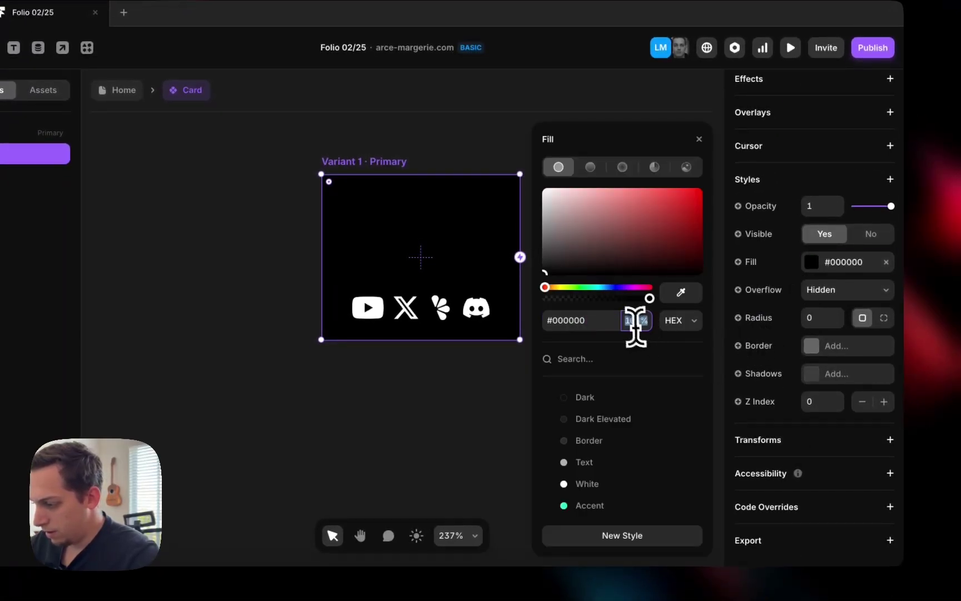
pyautogui.write('0')
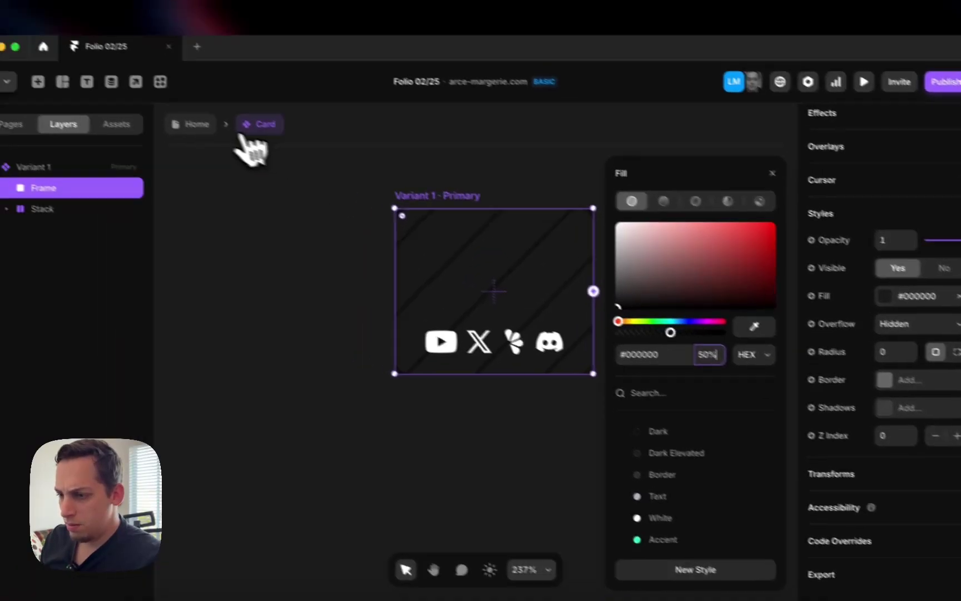
pyautogui.click(124, 90)
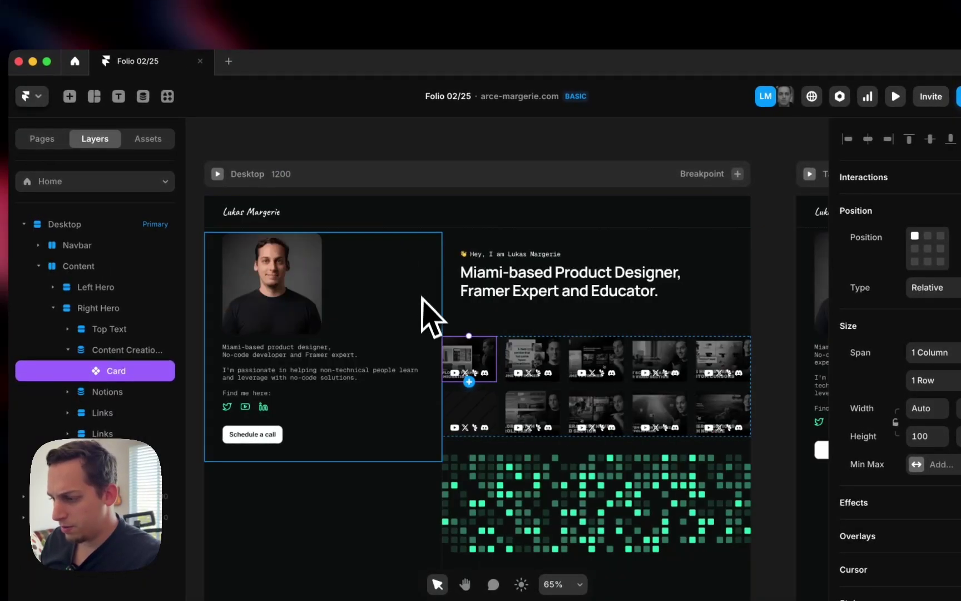
pyautogui.scroll(5, 428, 317)
pyautogui.scroll(-5, 429, 320)
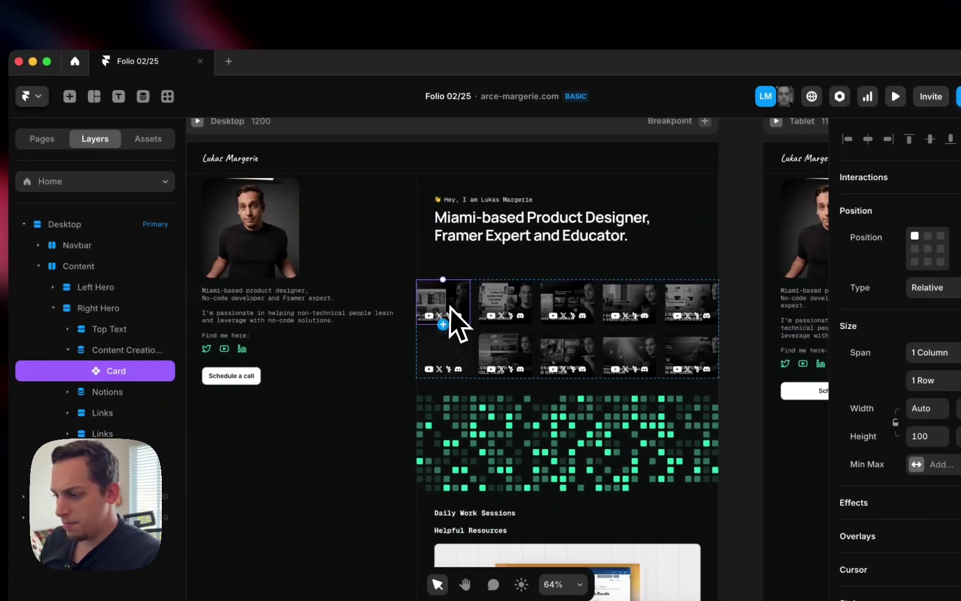
# Reopen the Card component, add a BG Blur filter to the dark overlay frame, and return to the Home page.
pyautogui.doubleClick(450, 307)
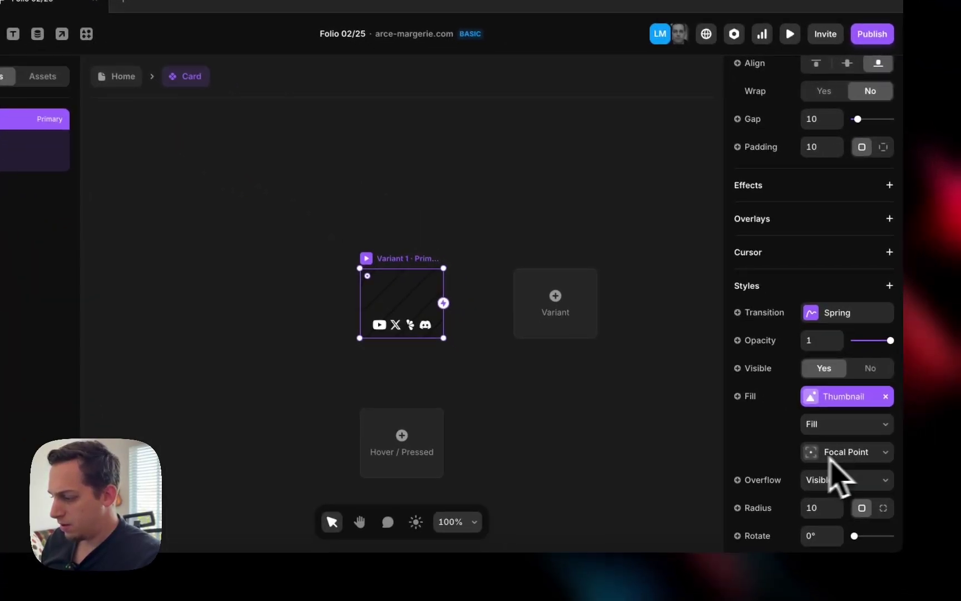
pyautogui.scroll(-5, 910, 519)
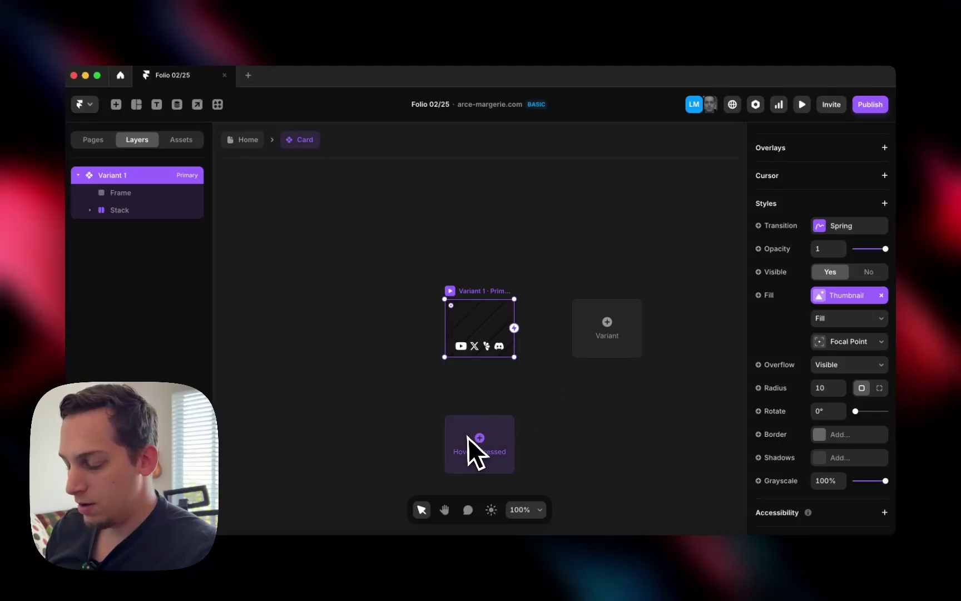
pyautogui.scroll(2, 760, 350)
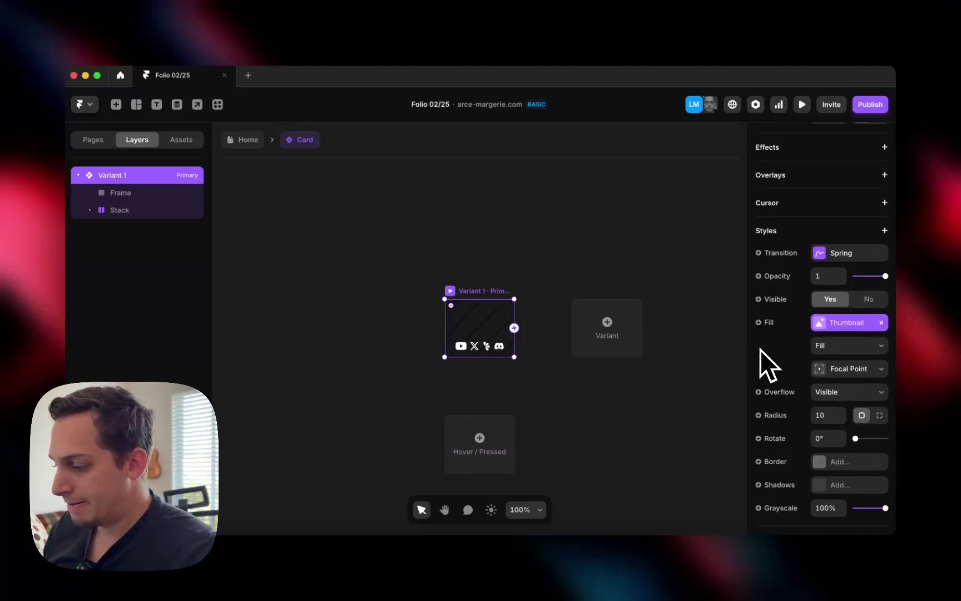
pyautogui.scroll(-3, 760, 349)
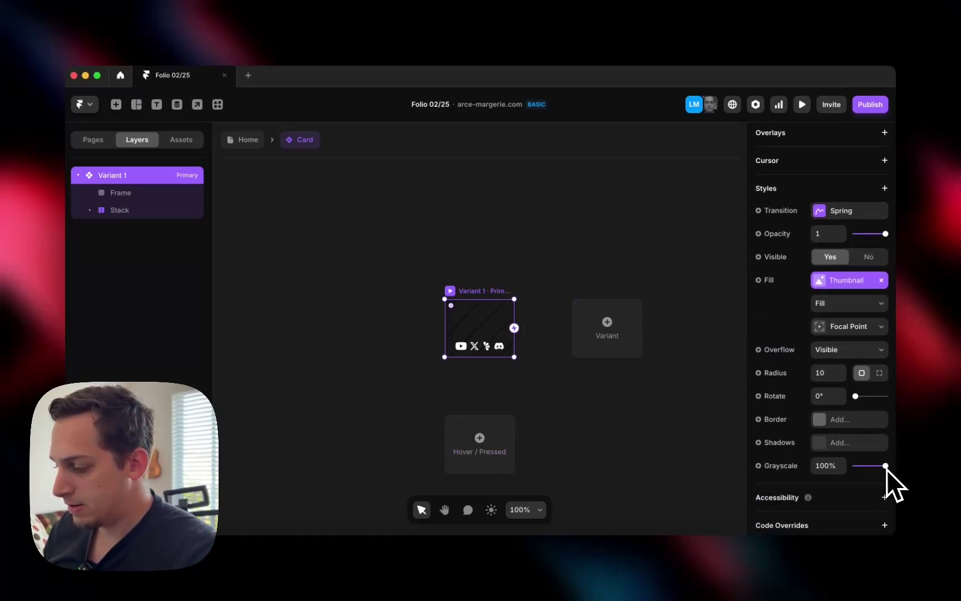
pyautogui.scroll(1, 795, 289)
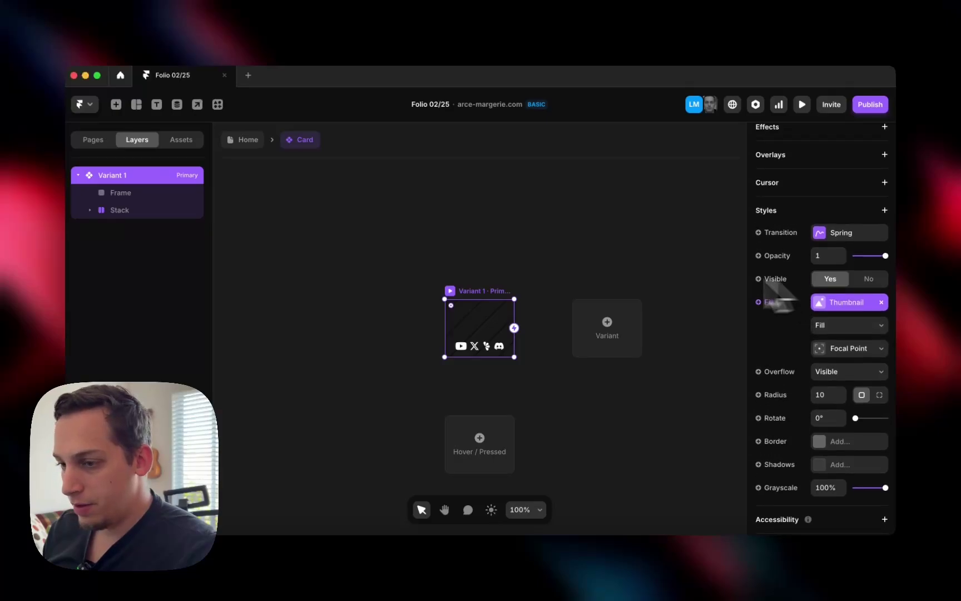
pyautogui.click(460, 328)
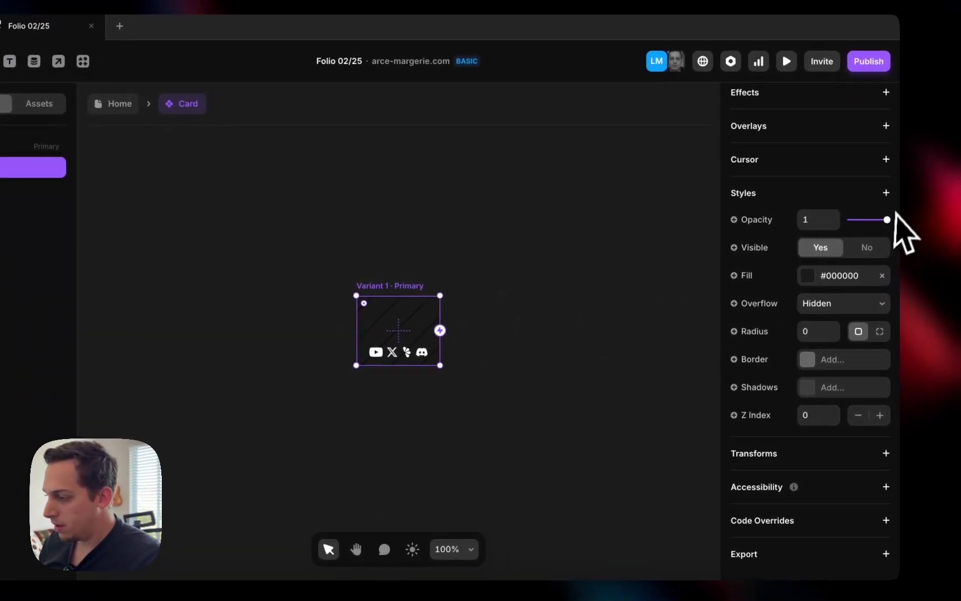
pyautogui.click(885, 195)
pyautogui.moveTo(801, 285)
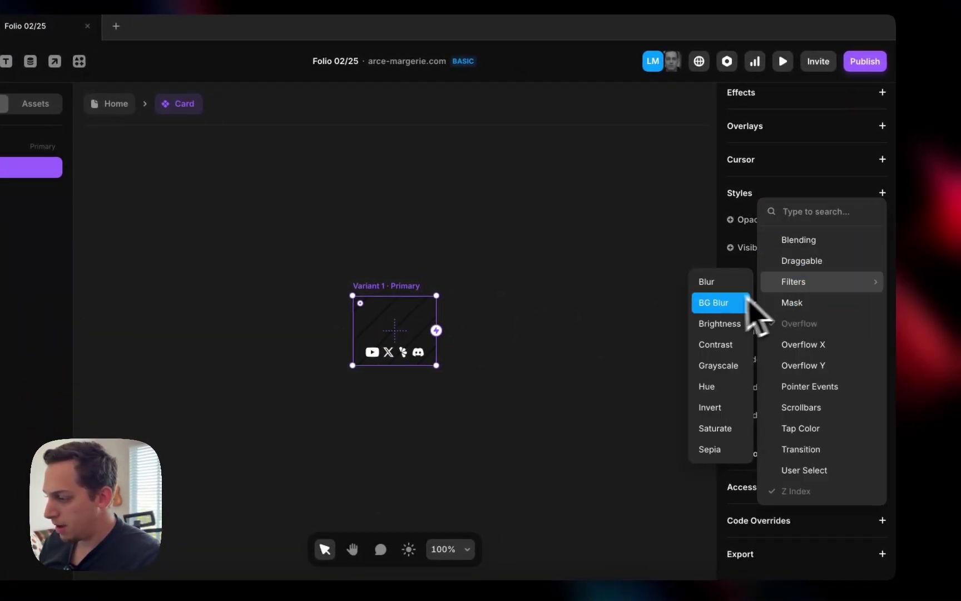
pyautogui.click(723, 303)
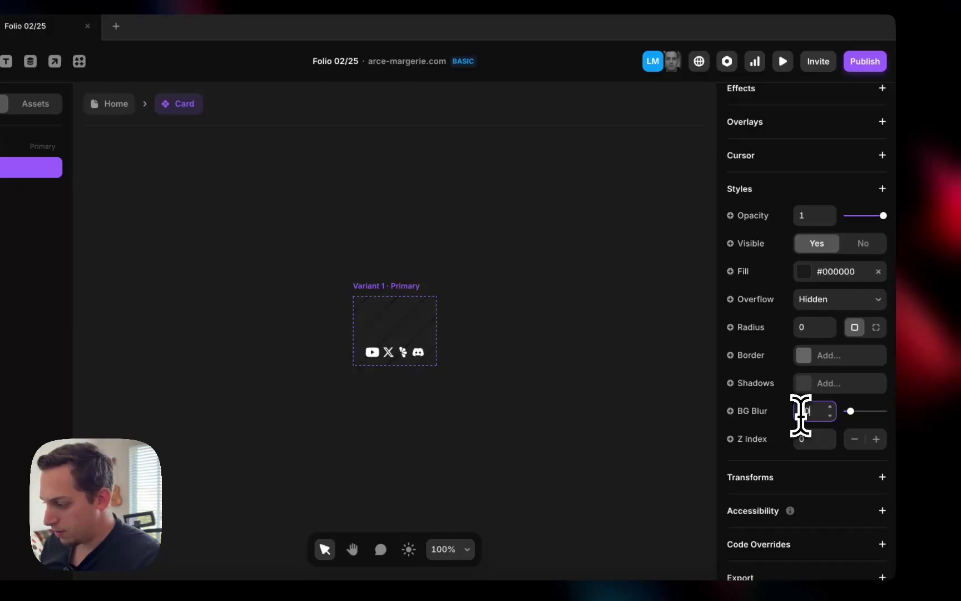
pyautogui.click(114, 103)
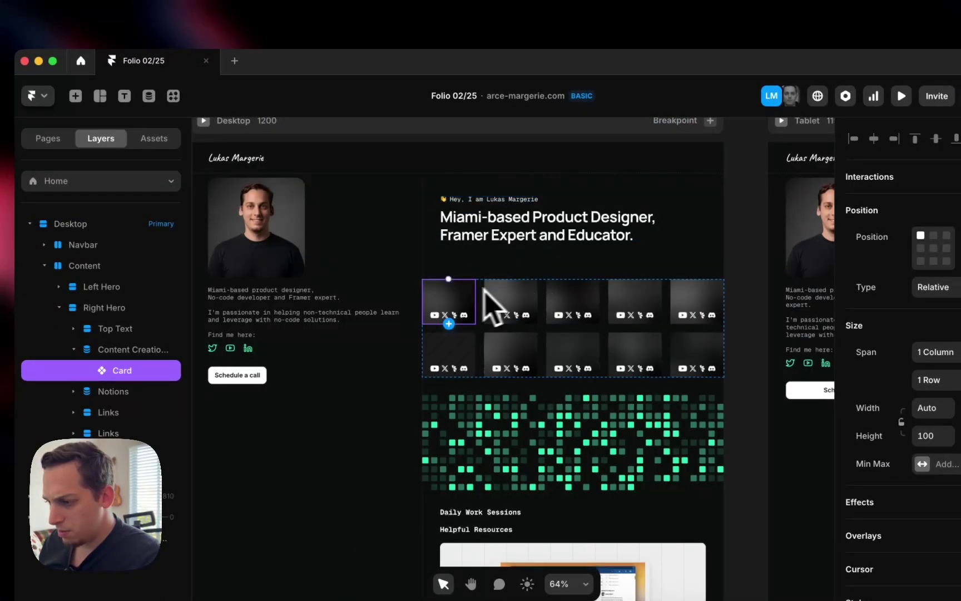
# Set the overlay frame's BG Blur to 10 in the Card component and inspect the cards on the Home page.
pyautogui.doubleClick(484, 289)
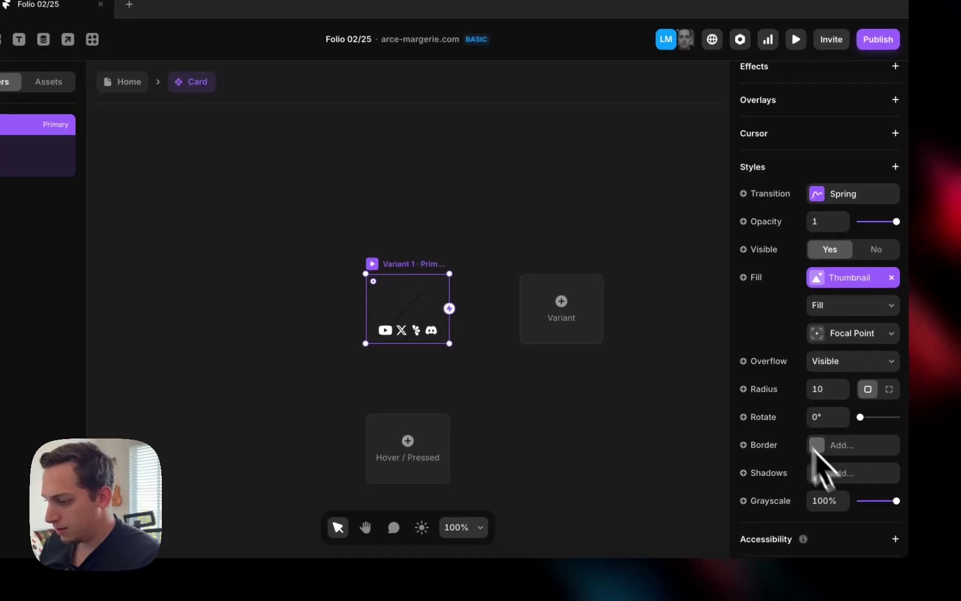
pyautogui.click(428, 322)
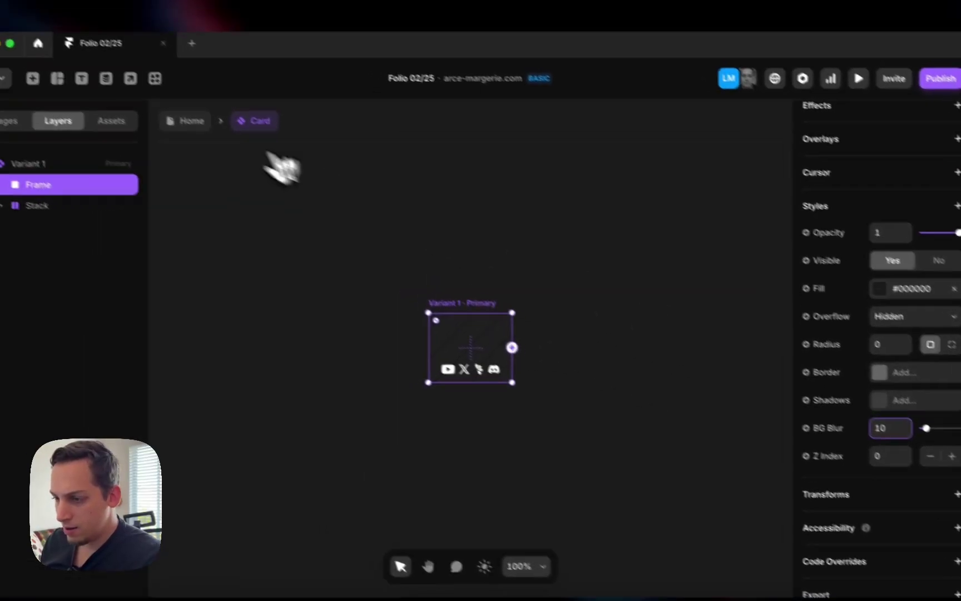
pyautogui.click(131, 82)
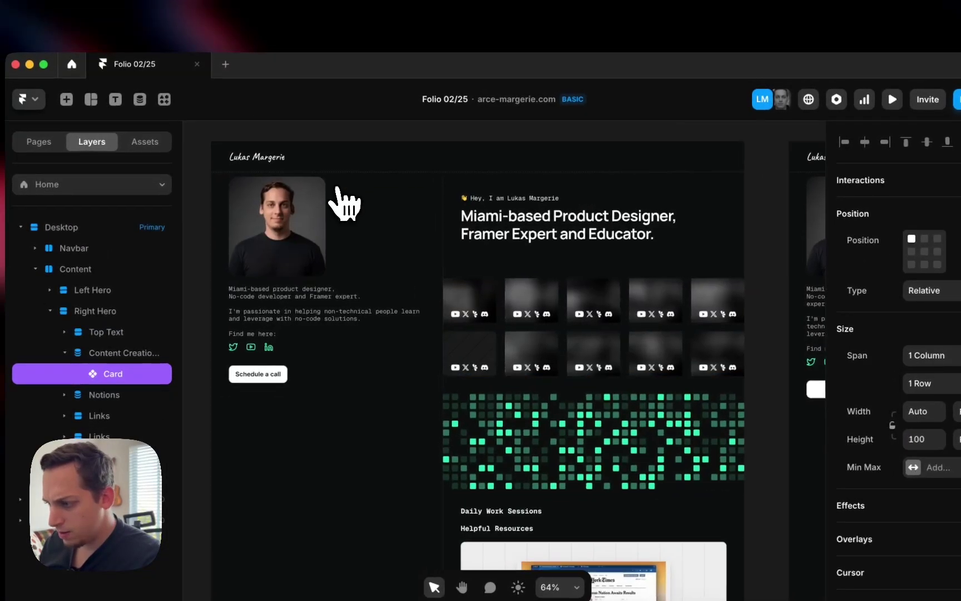
pyautogui.hscroll(-2, 343, 203)
pyautogui.scroll(5, 547, 242)
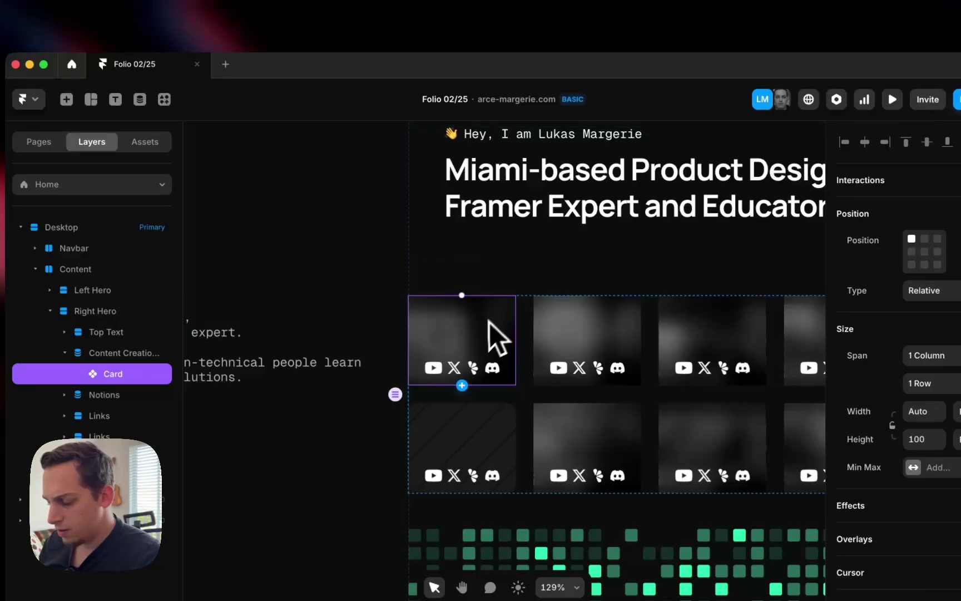
# Set the corner radius of the Card component's primary variant to 0 and return to the Home page.
pyautogui.doubleClick(504, 334)
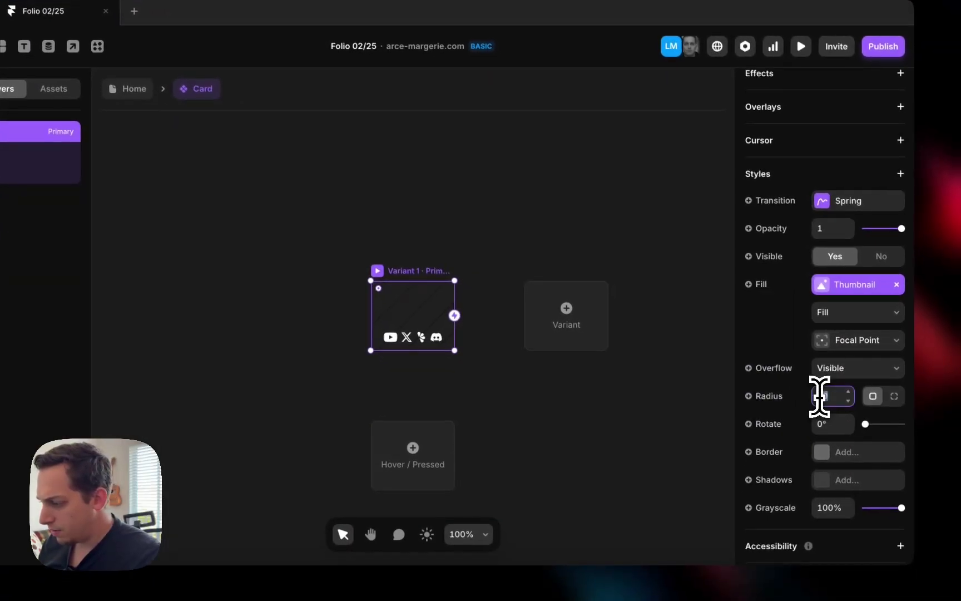
pyautogui.click(911, 449)
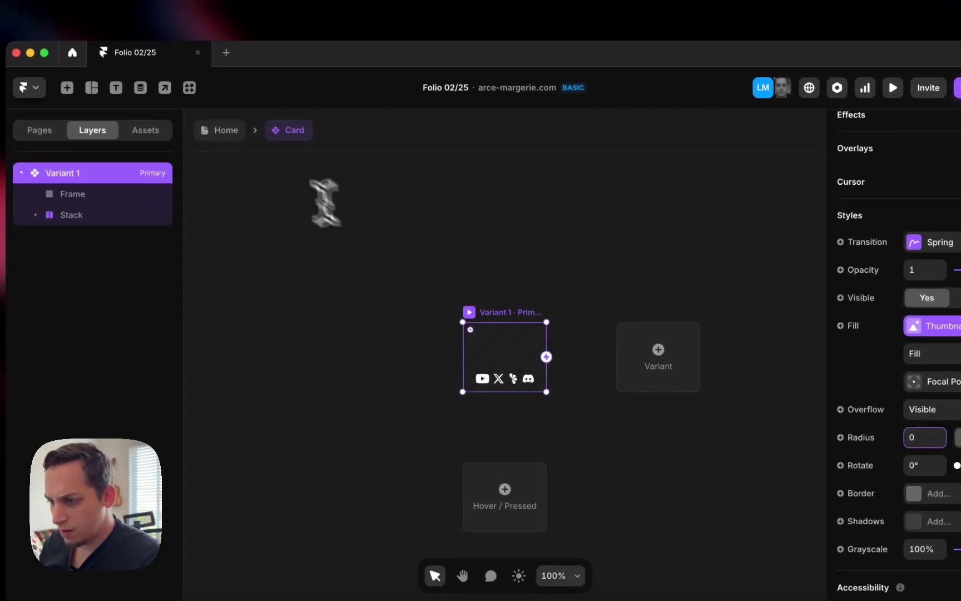
pyautogui.press('Escape')
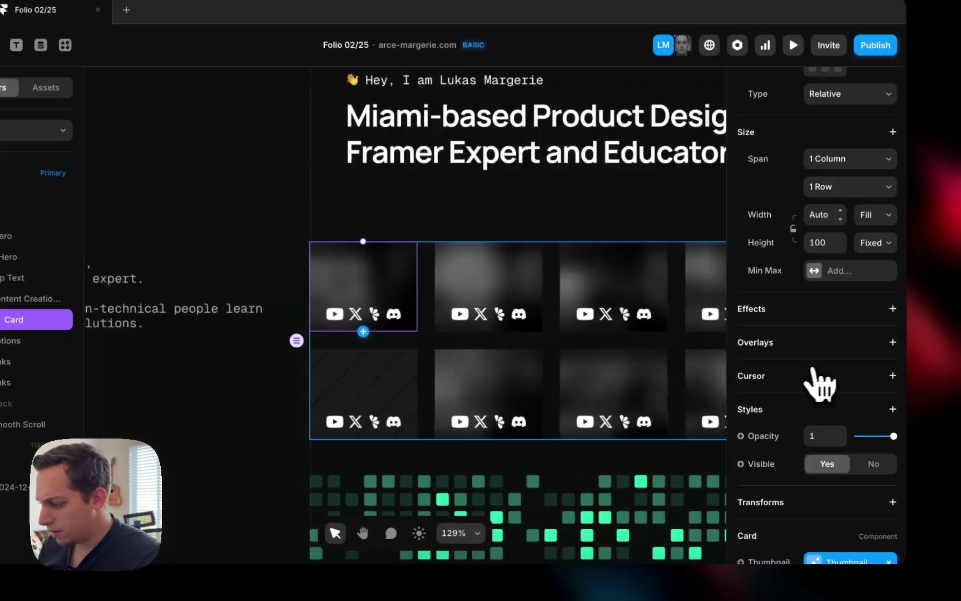
pyautogui.scroll(-5, 917, 440)
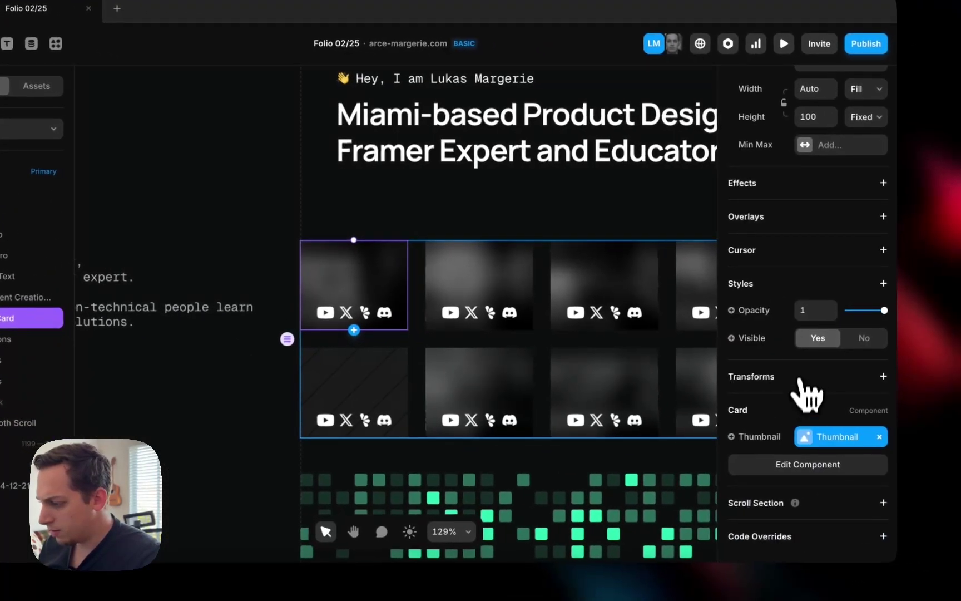
pyautogui.click(882, 284)
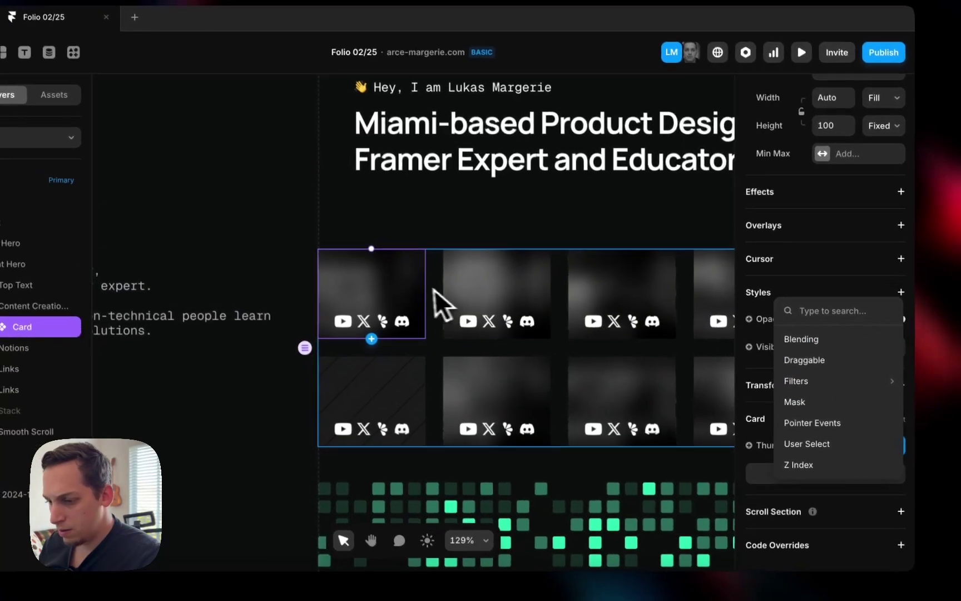
pyautogui.click(401, 286)
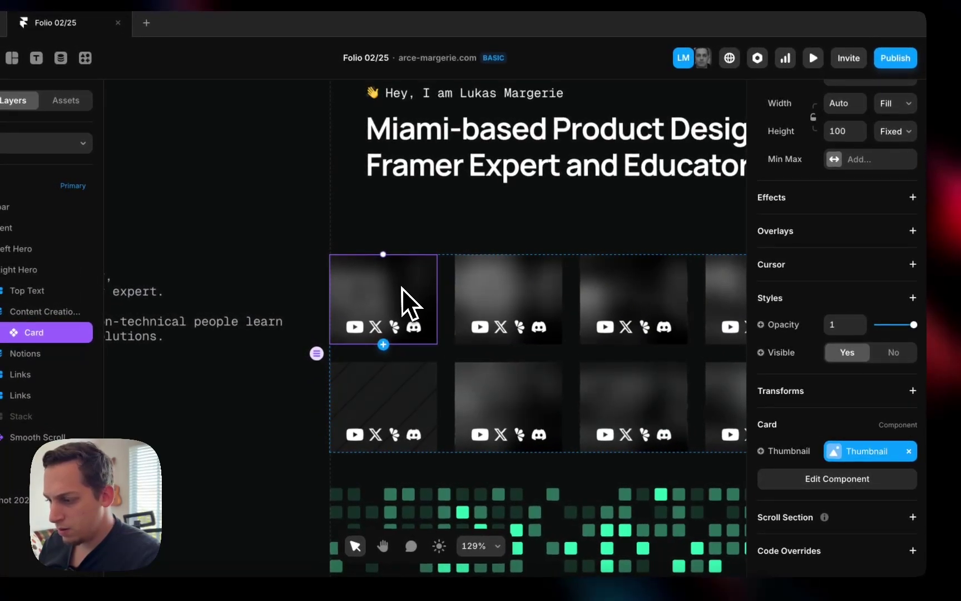
# Try a larger corner radius on the Card's primary variant, restore it to 0, and return to the Home page.
pyautogui.doubleClick(372, 286)
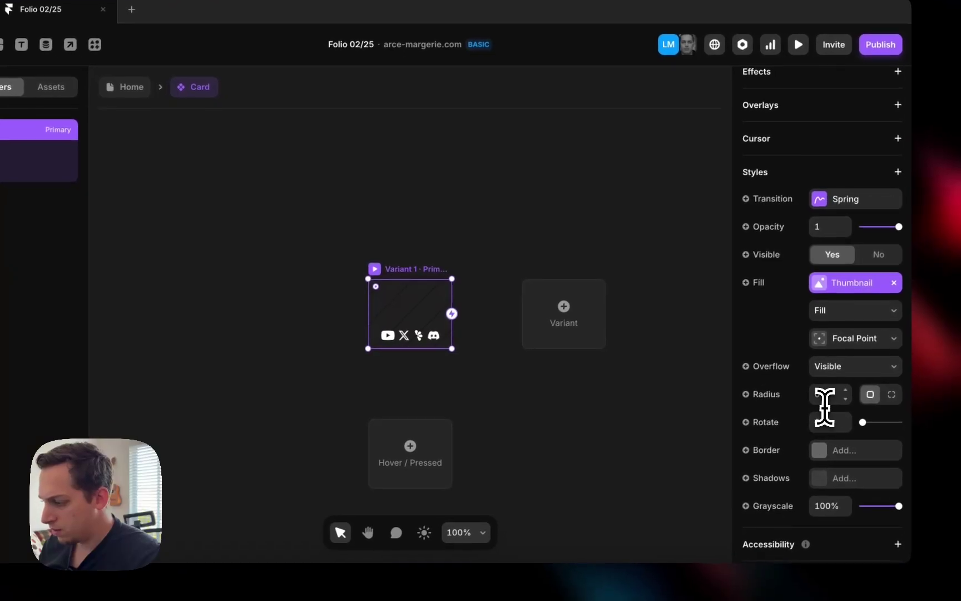
pyautogui.click(840, 412)
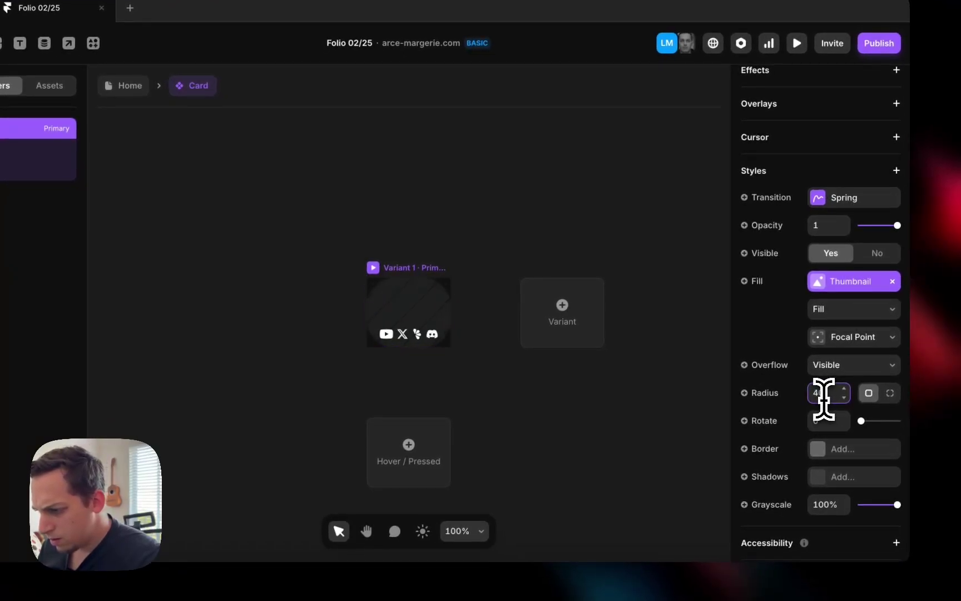
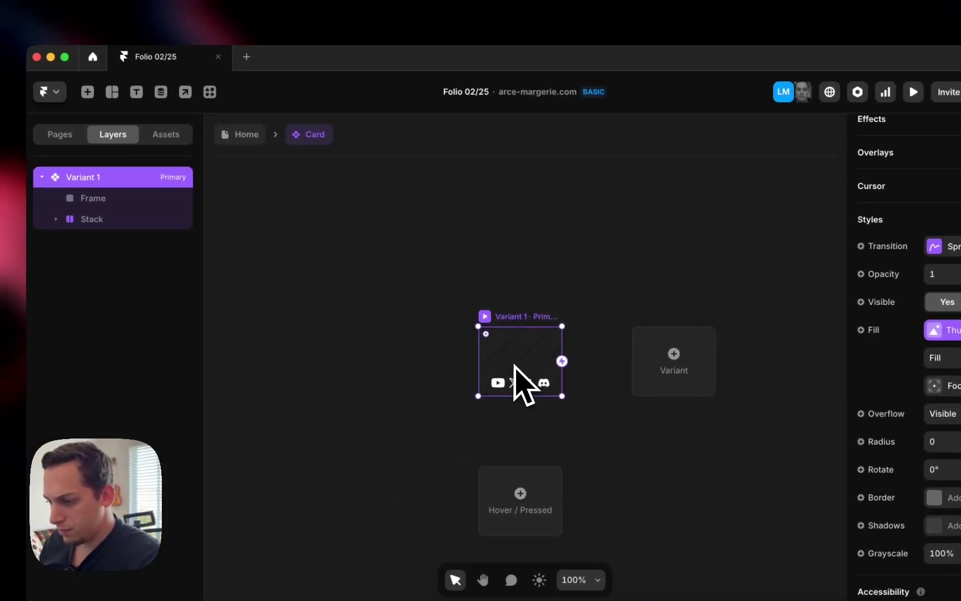
pyautogui.click(255, 139)
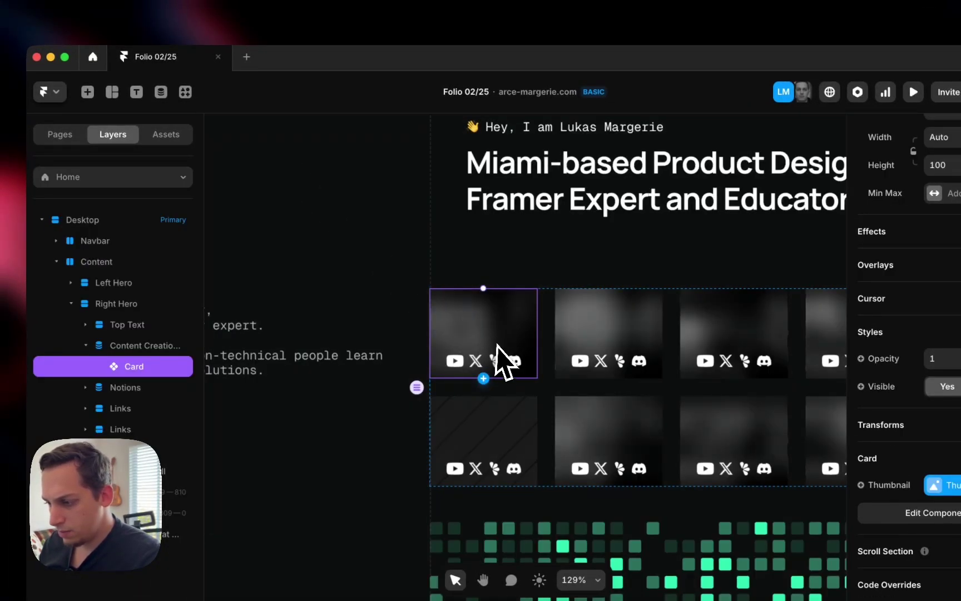
# Set the overlay frame's BG Blur to 6 in the Card component and inspect the cards on the Home page.
pyautogui.doubleClick(499, 348)
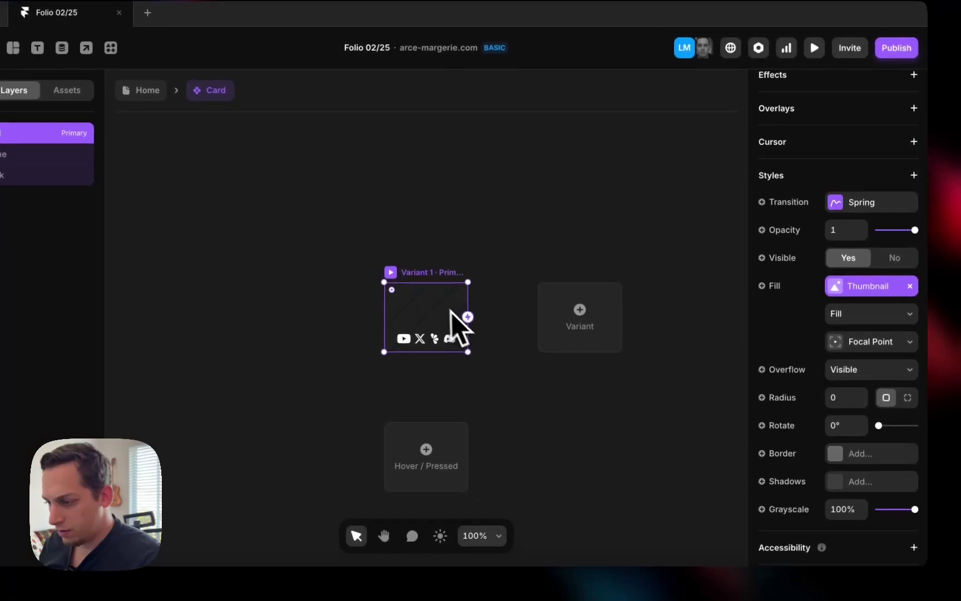
pyautogui.click(553, 361)
pyautogui.click(817, 393)
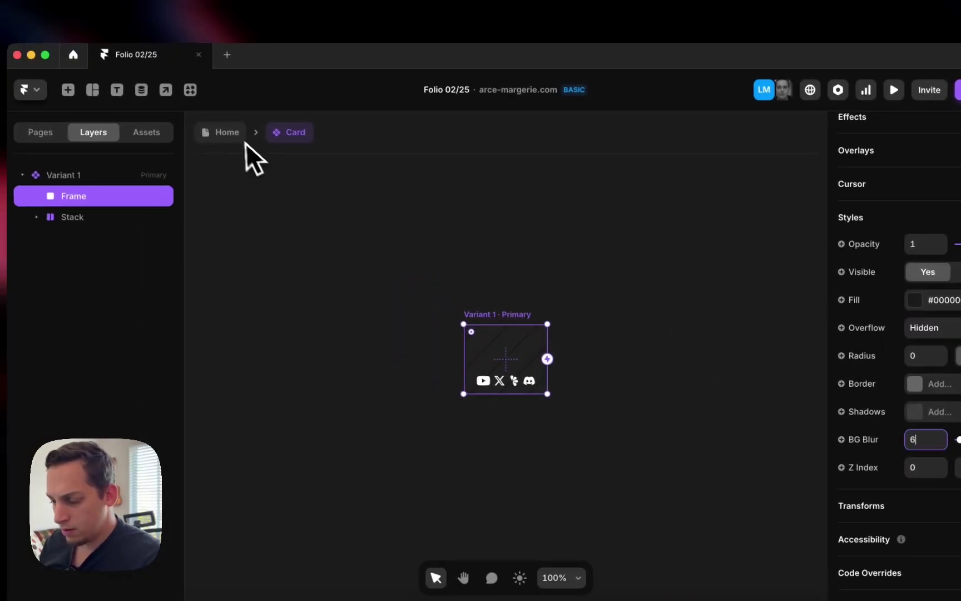
pyautogui.click(111, 84)
pyautogui.click(377, 230)
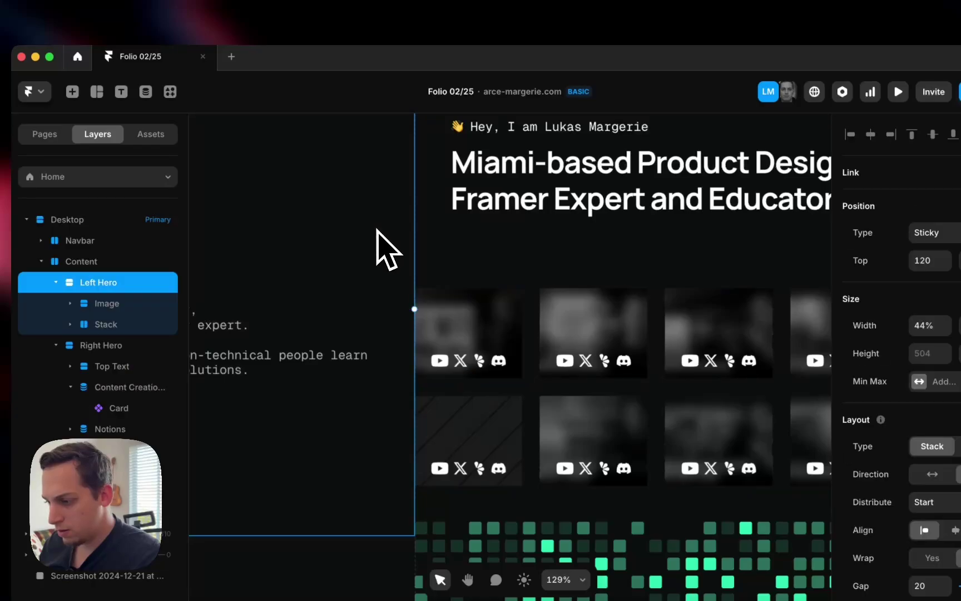
pyautogui.scroll(-8, 388, 250)
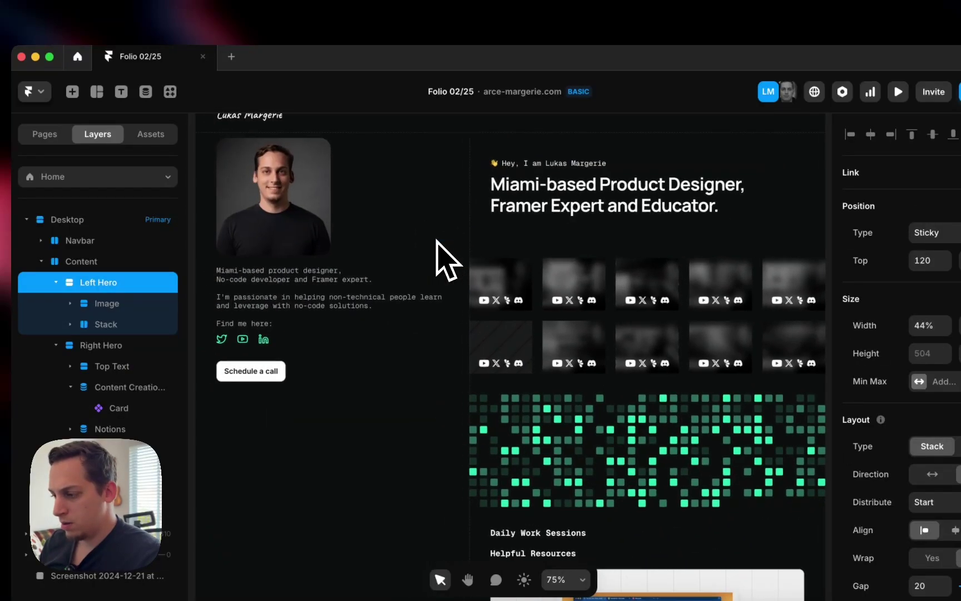
# Set the overlay frame's #000000 fill to 10% opacity in the Card component and check the cards on the Home page.
pyautogui.scroll(6, 481, 264)
pyautogui.doubleClick(482, 263)
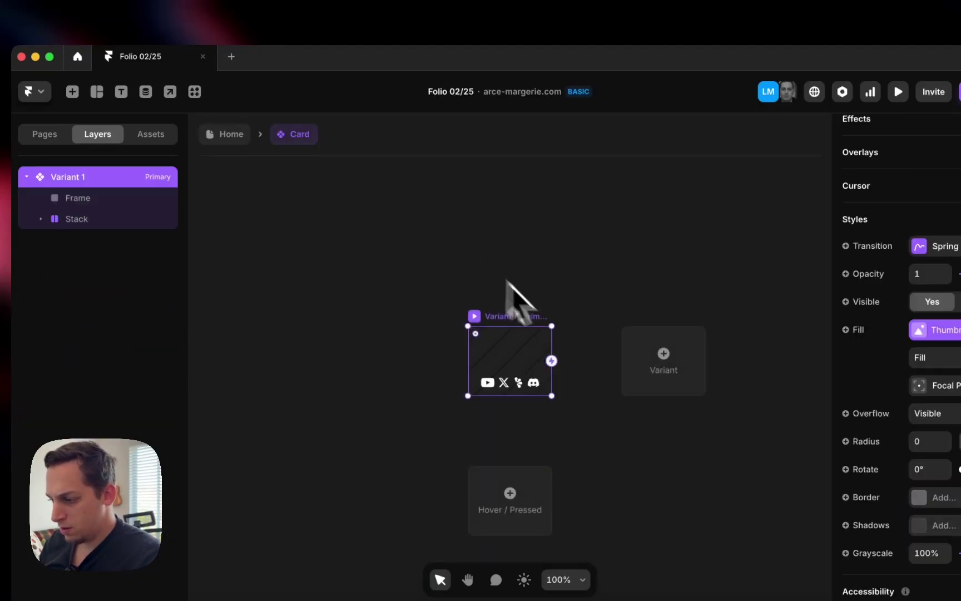
pyautogui.click(526, 351)
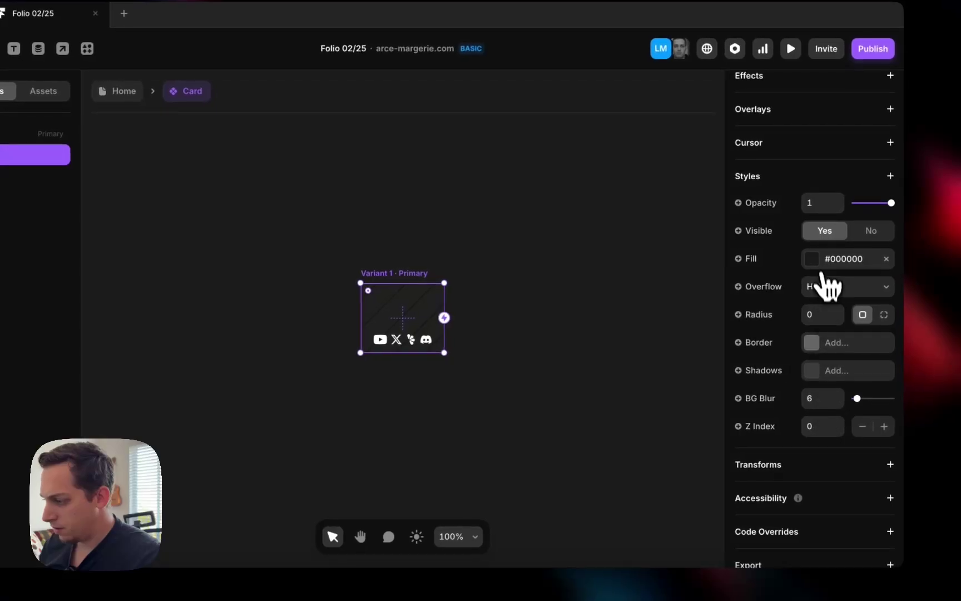
pyautogui.click(929, 305)
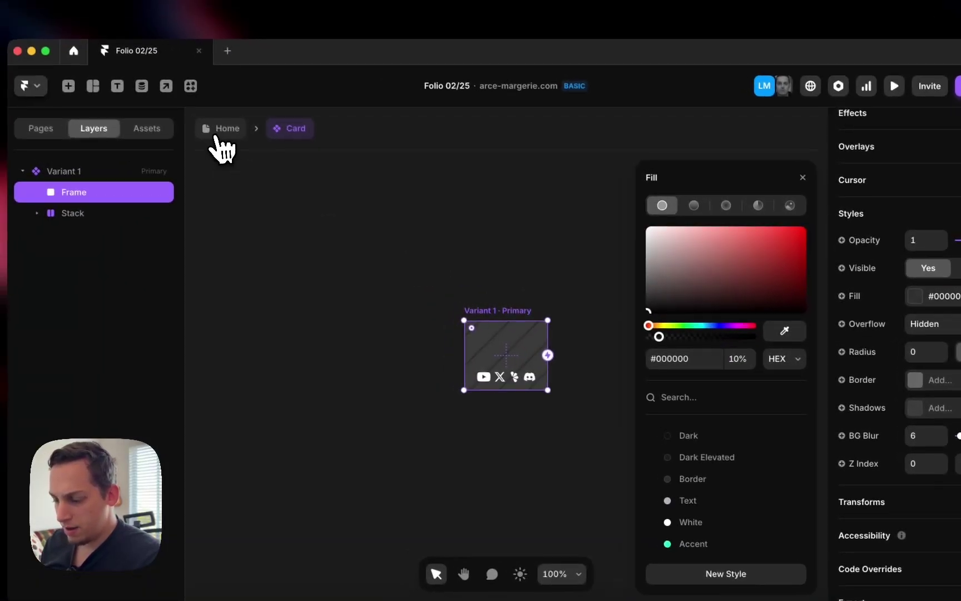
pyautogui.click(116, 91)
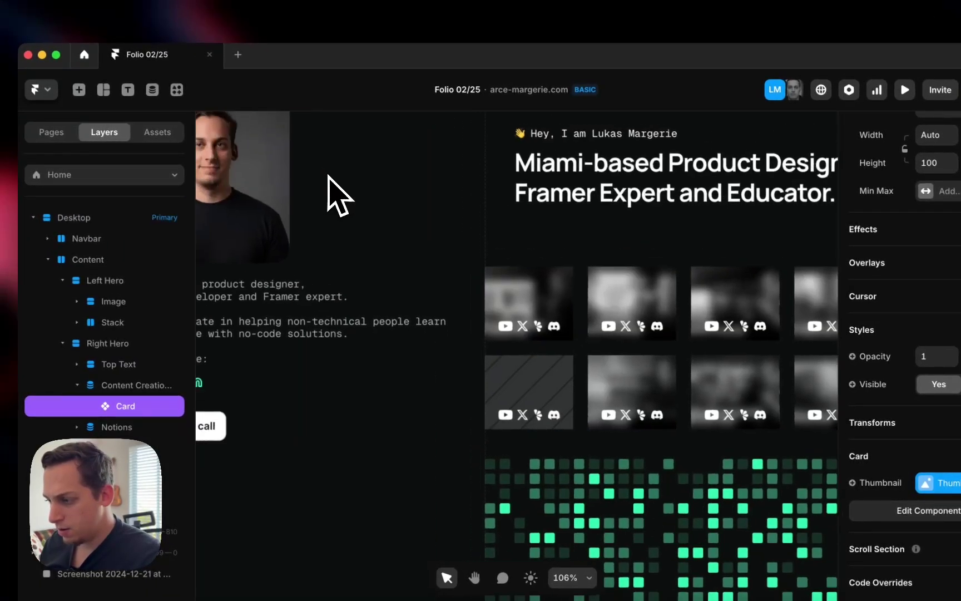
pyautogui.scroll(-6, 339, 195)
pyautogui.scroll(1, 470, 239)
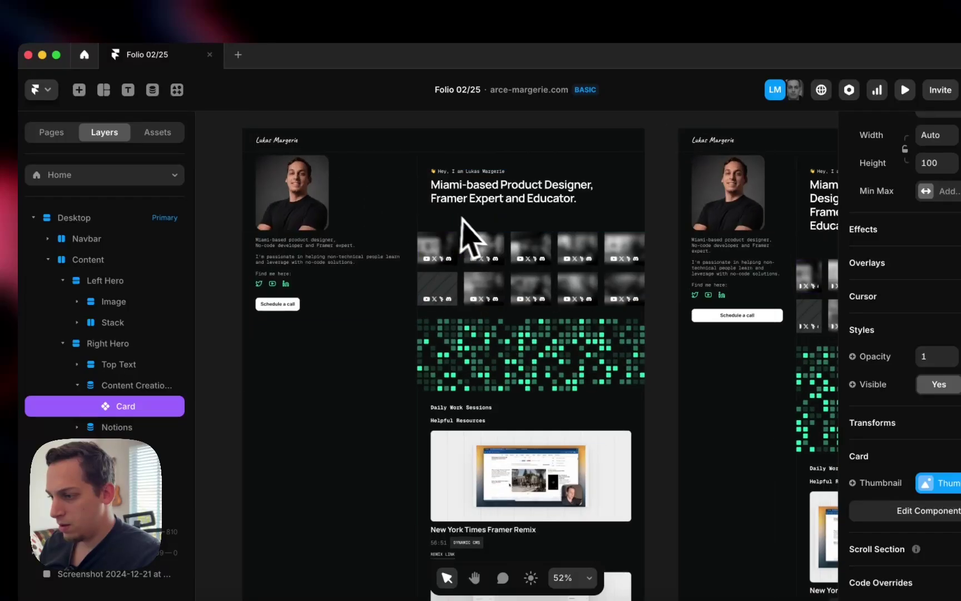
# Set the Card component's primary variant Grayscale to 0% and inspect the coloured thumbnails on the Home page.
pyautogui.scroll(3, 470, 239)
pyautogui.doubleClick(441, 251)
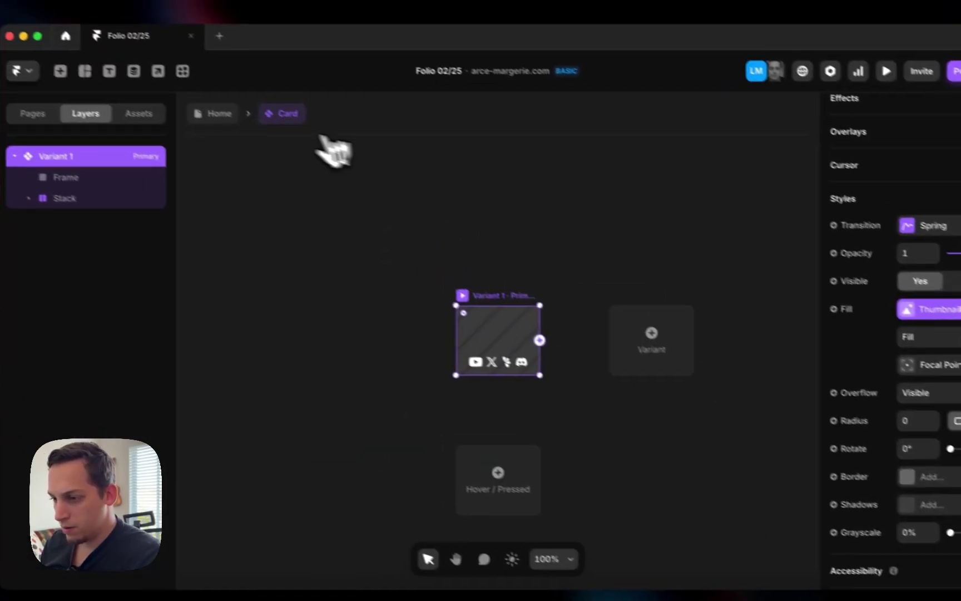
pyautogui.click(116, 60)
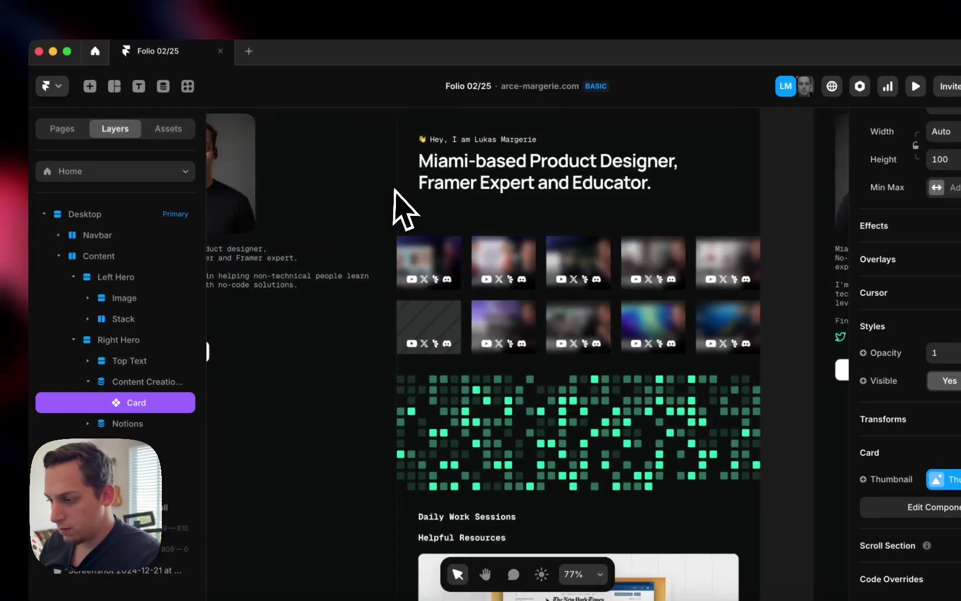
pyautogui.scroll(-3, 397, 191)
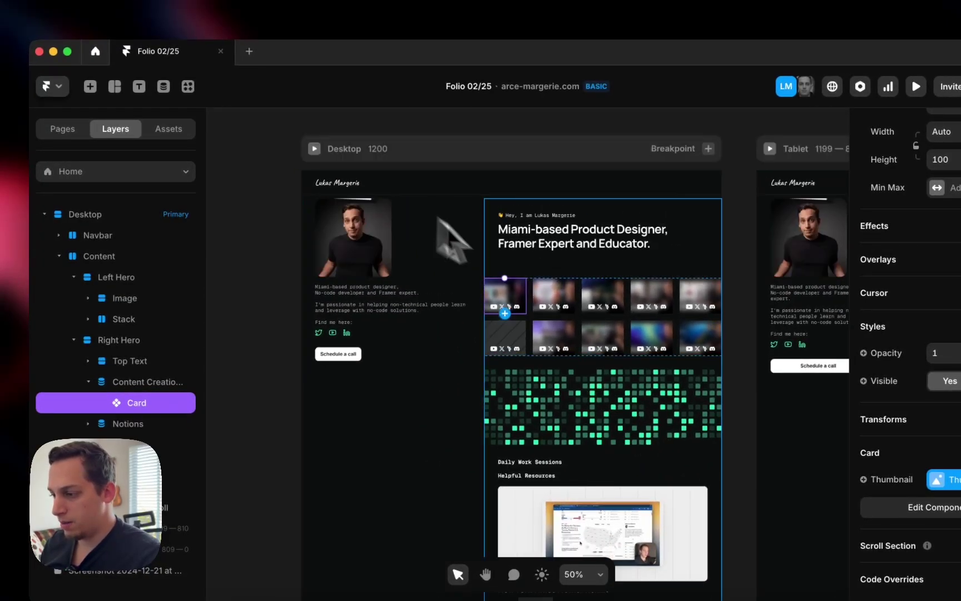
pyautogui.scroll(4, 565, 284)
pyautogui.hscroll(-3, 564, 285)
pyautogui.scroll(2, 506, 339)
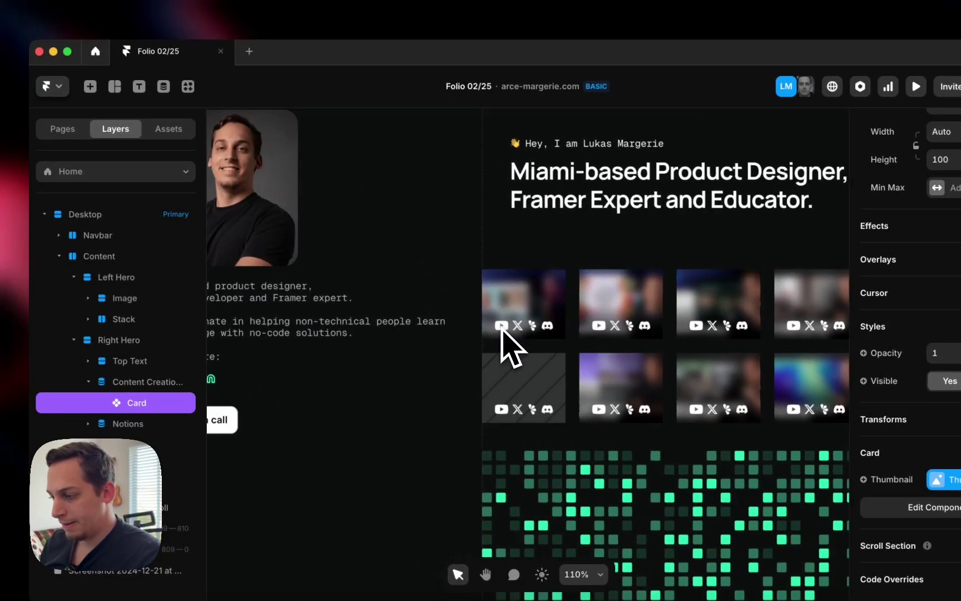
pyautogui.scroll(-5, 506, 339)
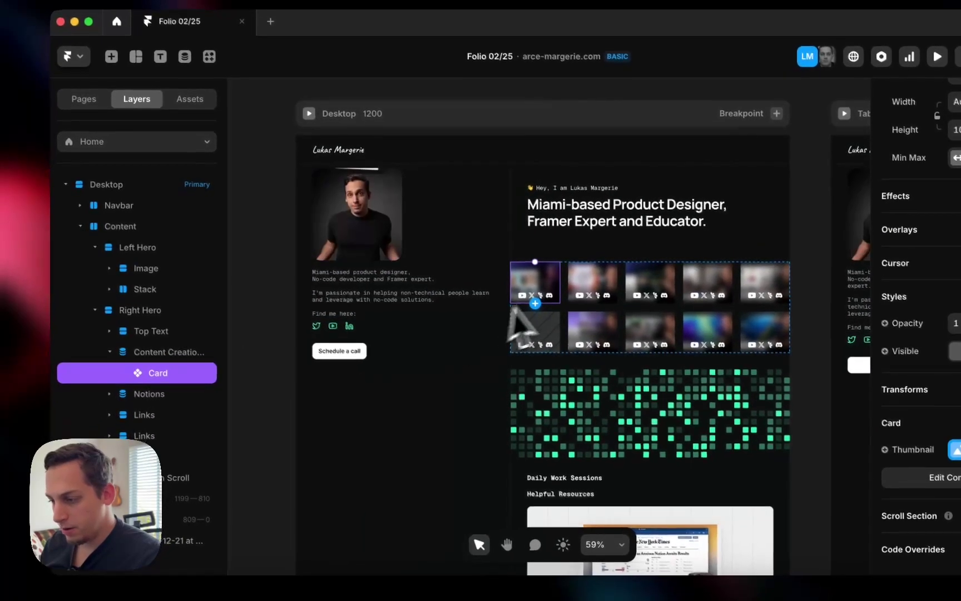
# Resize the Youtube, X, Lemonsqueezy and Discord icons in the Card component to 14 by 14 and return to the Home page.
pyautogui.doubleClick(519, 312)
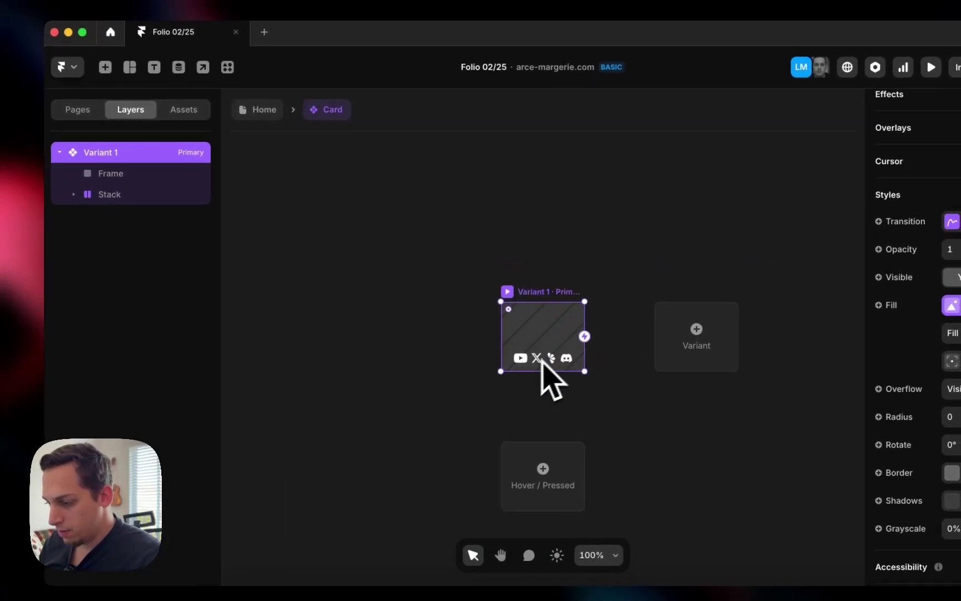
pyautogui.click(523, 366)
pyautogui.hotkey('shift', '2')
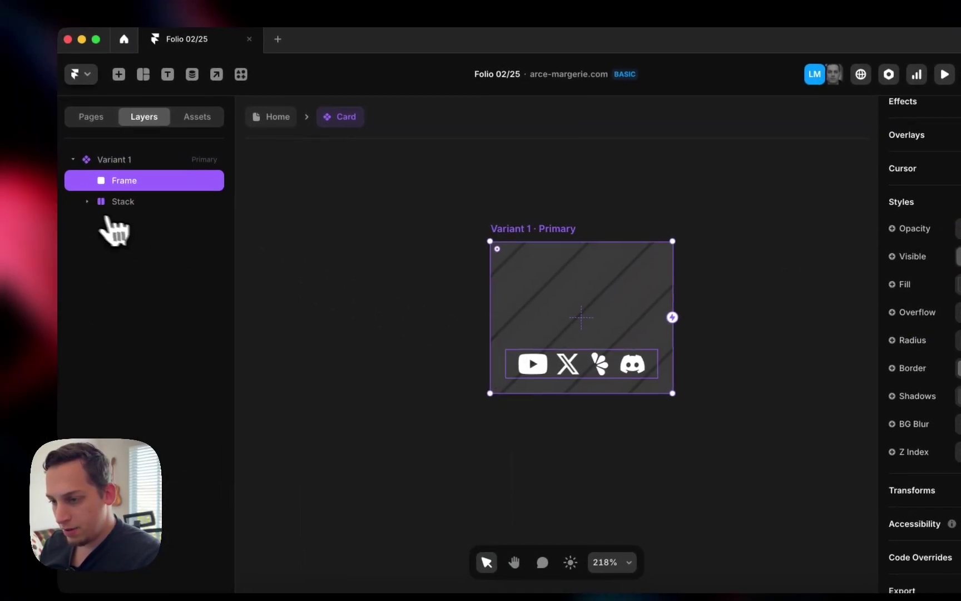
pyautogui.click(72, 197)
pyautogui.click(116, 217)
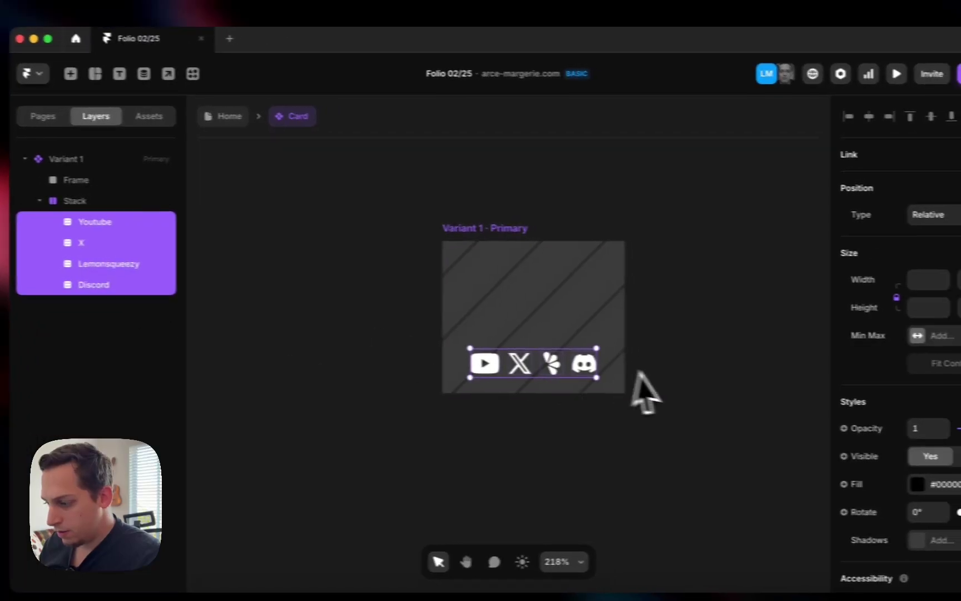
pyautogui.scroll(5, 704, 375)
pyautogui.hscroll(-1, 605, 340)
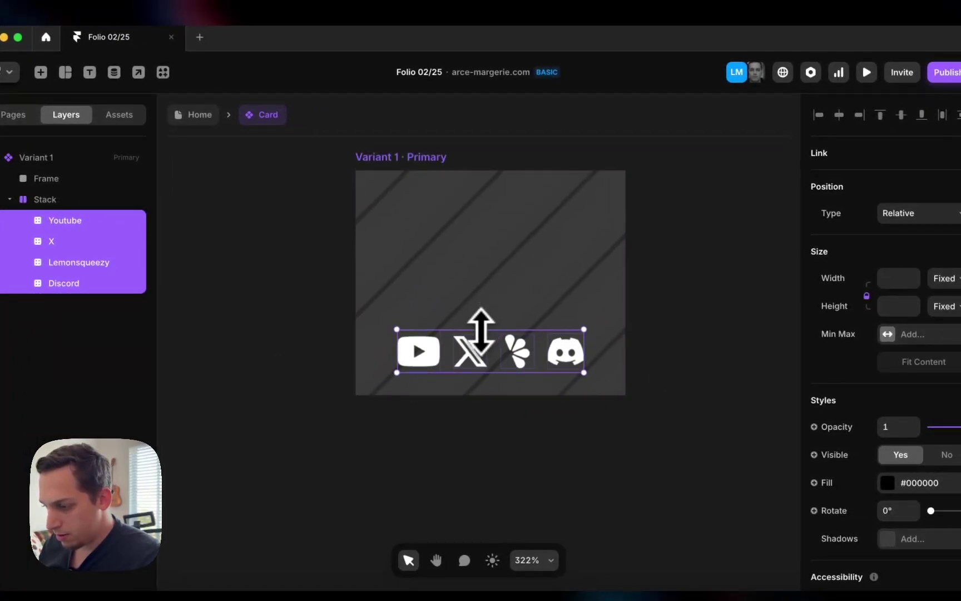
pyautogui.click(661, 345)
pyautogui.scroll(-4, 684, 340)
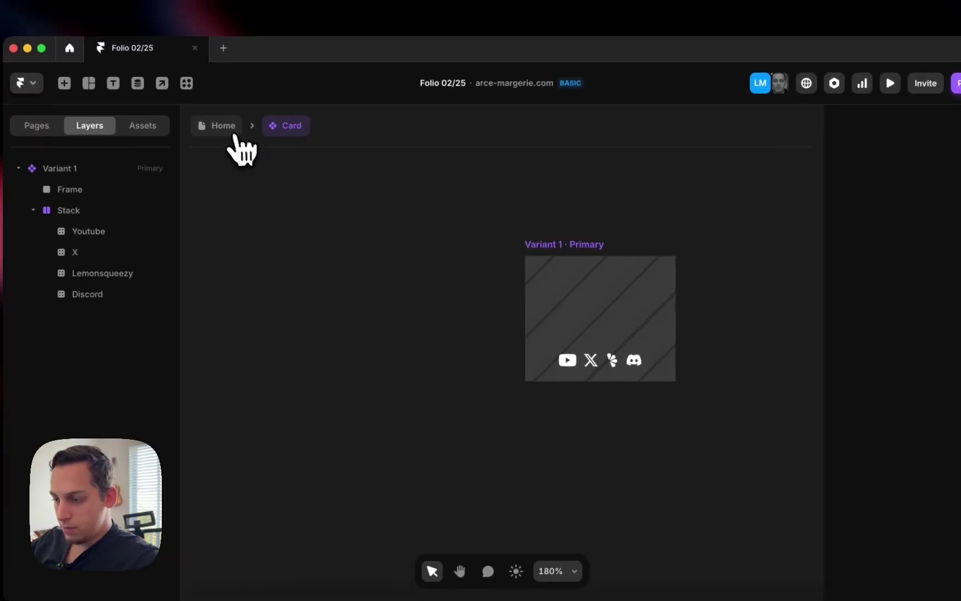
pyautogui.click(196, 115)
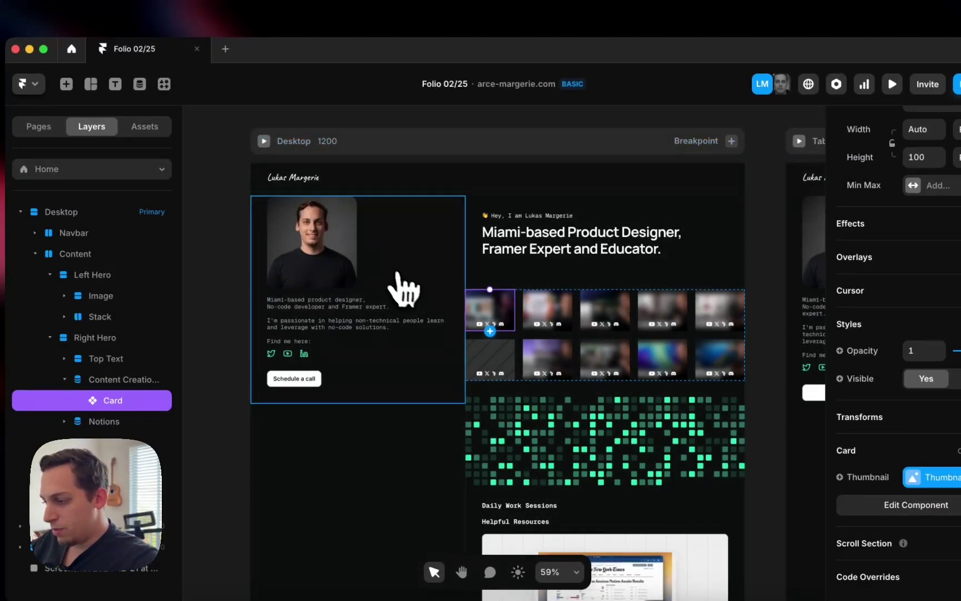
pyautogui.hscroll(-2, 403, 289)
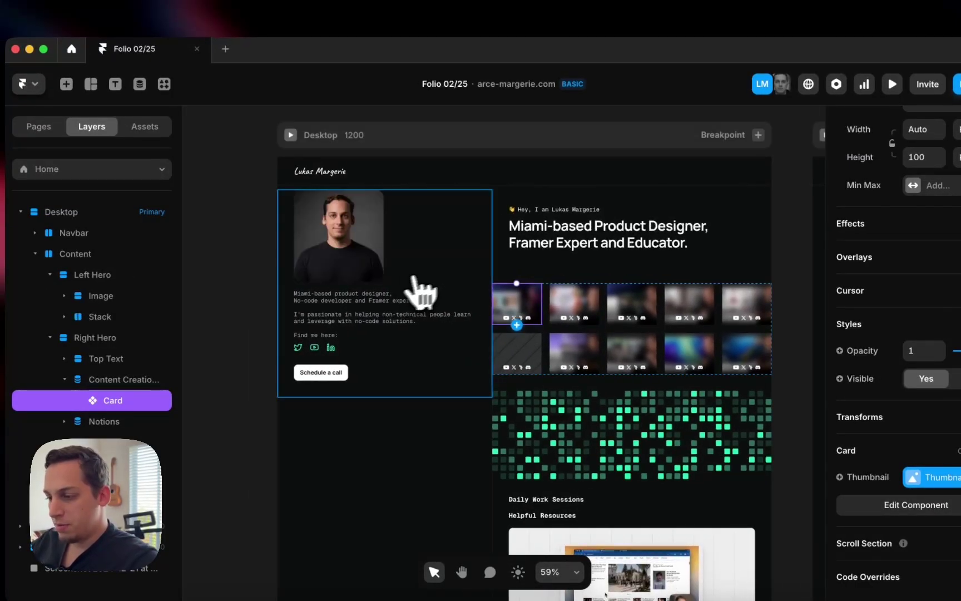
# Create a visibility variable named Youtube for the Card component's Youtube icon, defaulting to Yes, and return to the Home page.
pyautogui.doubleClick(539, 315)
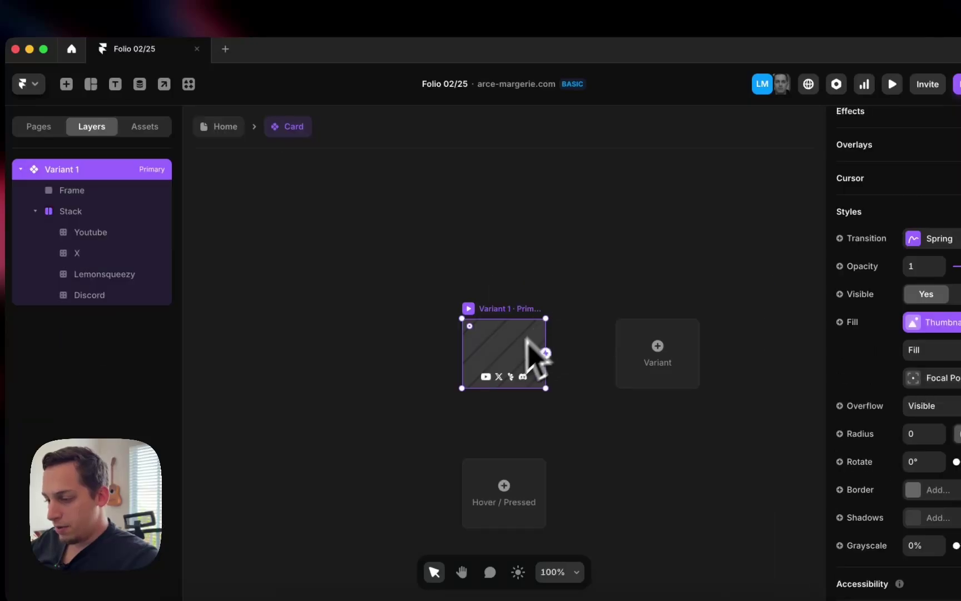
pyautogui.click(494, 381)
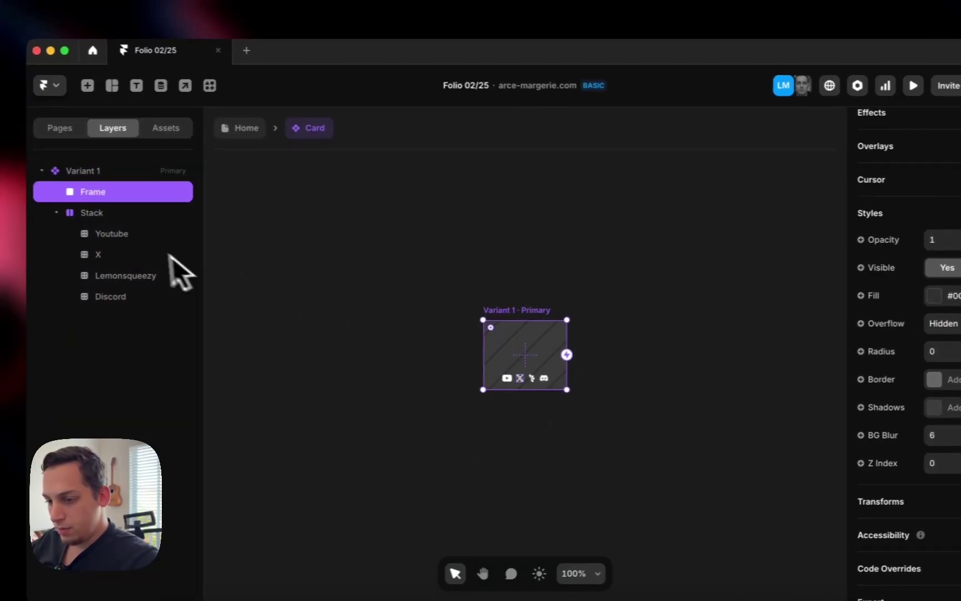
pyautogui.click(91, 232)
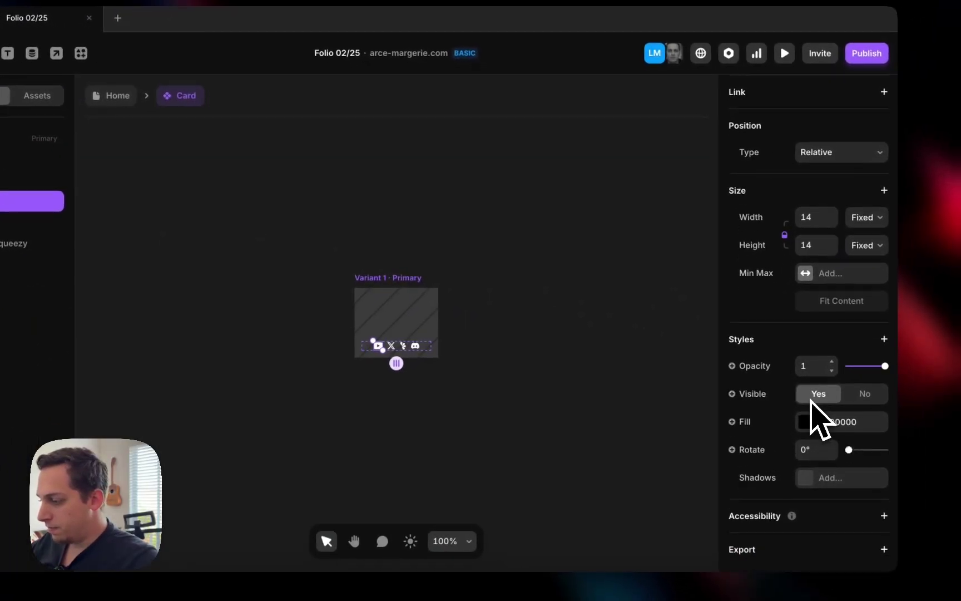
pyautogui.scroll(-1, 811, 400)
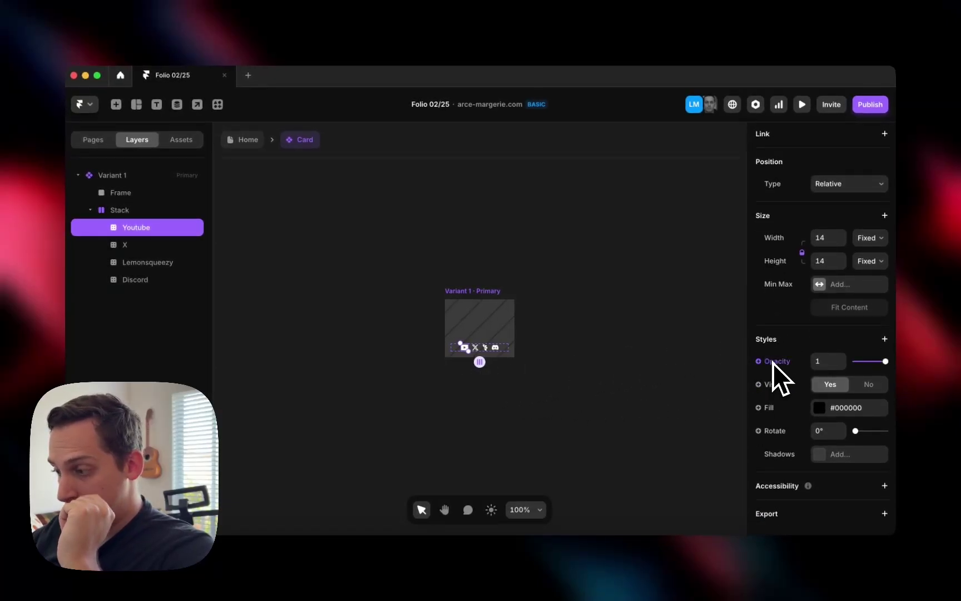
pyautogui.click(758, 384)
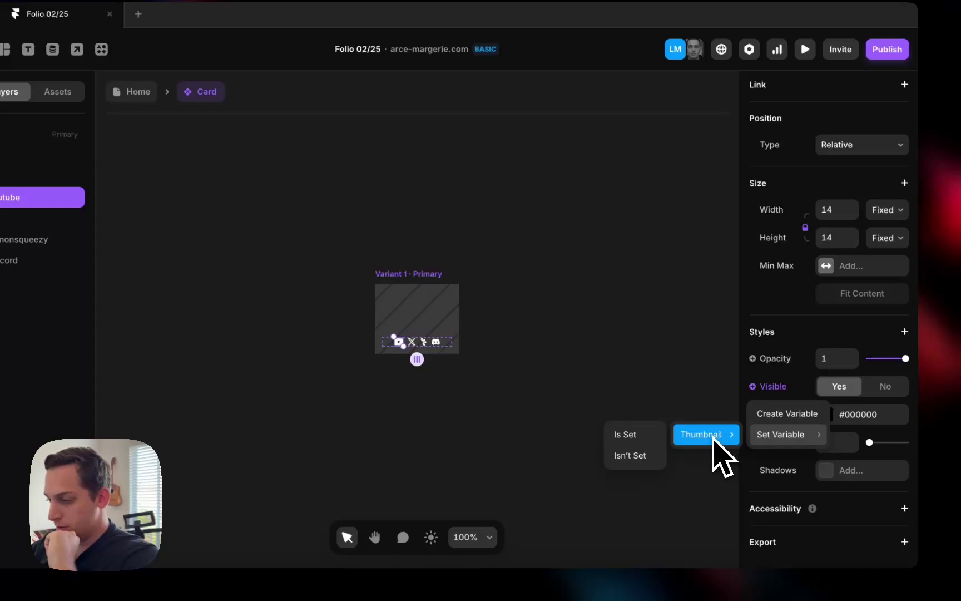
pyautogui.click(808, 421)
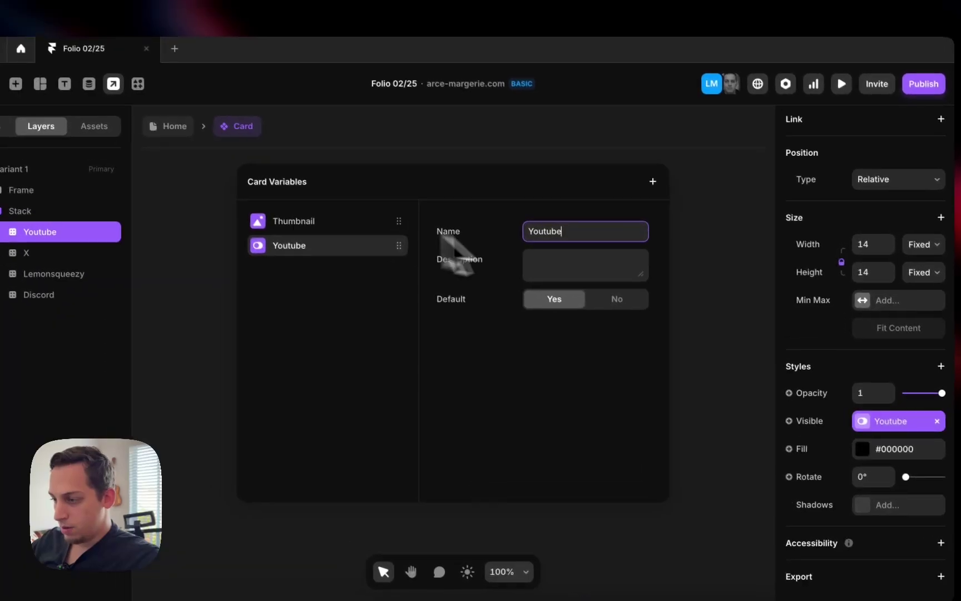
pyautogui.click(660, 240)
pyautogui.click(133, 92)
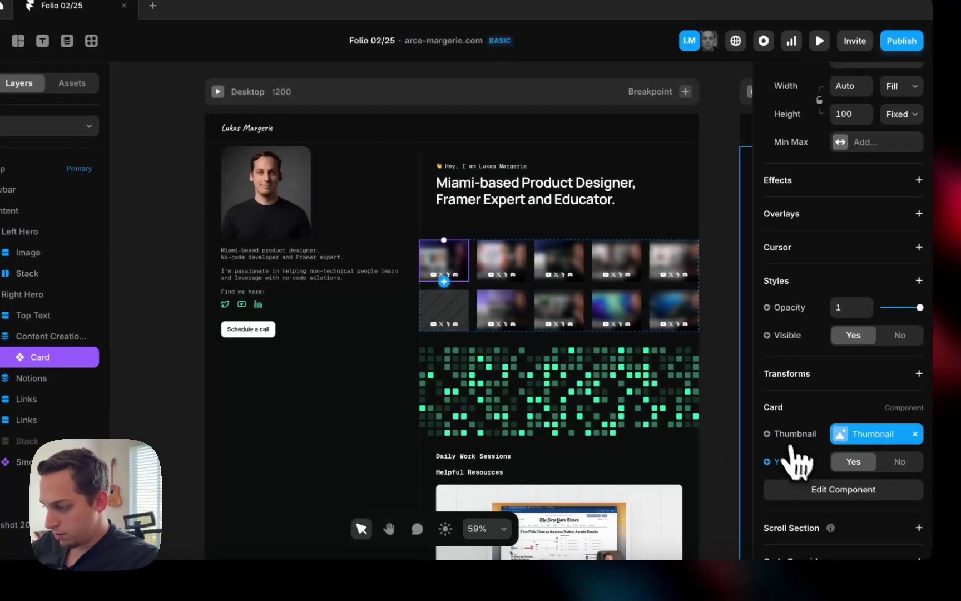
# Bind the Card's Youtube property to the YouTube CMS field with the condition Is Set and inspect the cards' icons.
pyautogui.click(857, 499)
pyautogui.moveTo(801, 426)
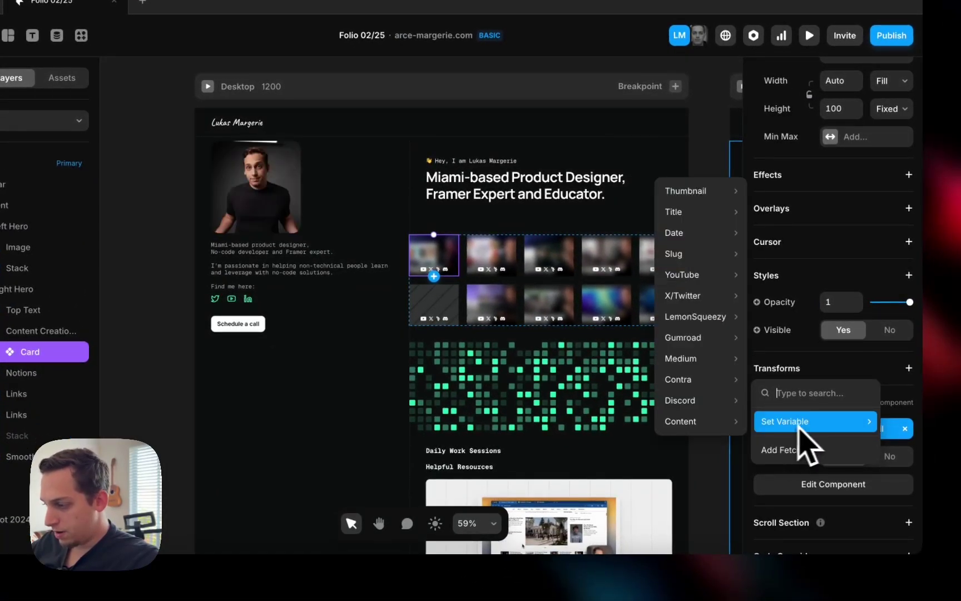
pyautogui.moveTo(694, 285)
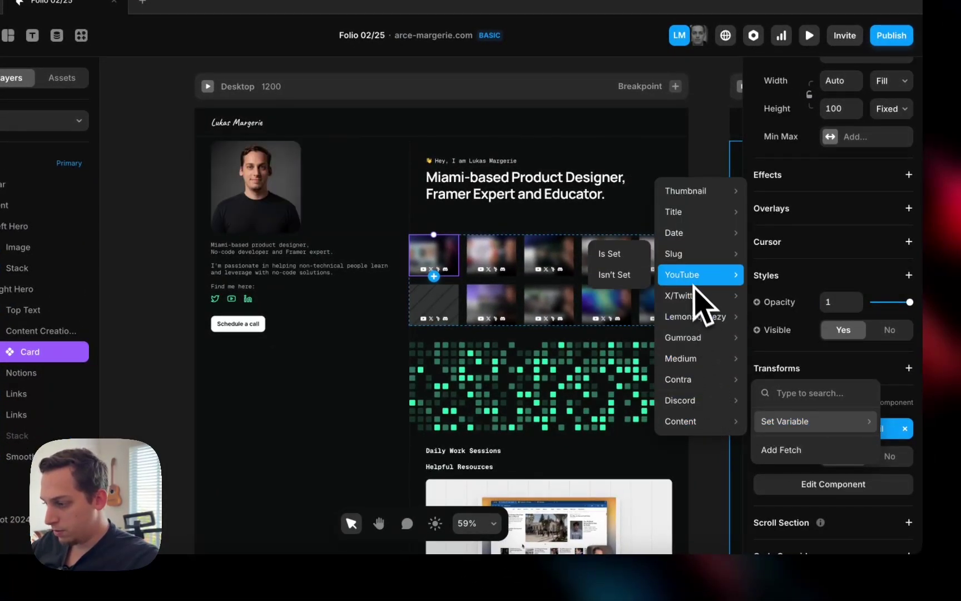
pyautogui.click(618, 254)
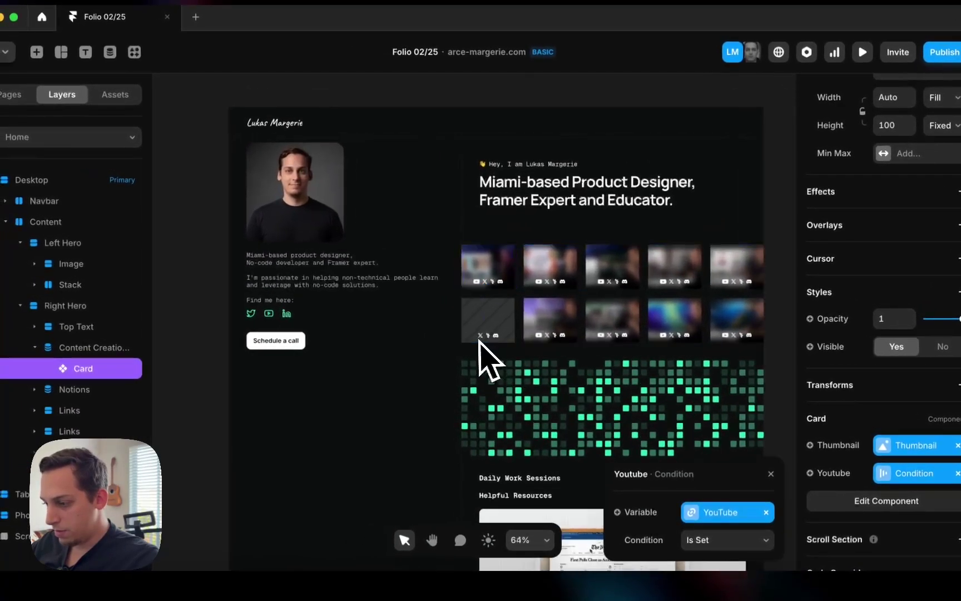
pyautogui.scroll(5, 440, 309)
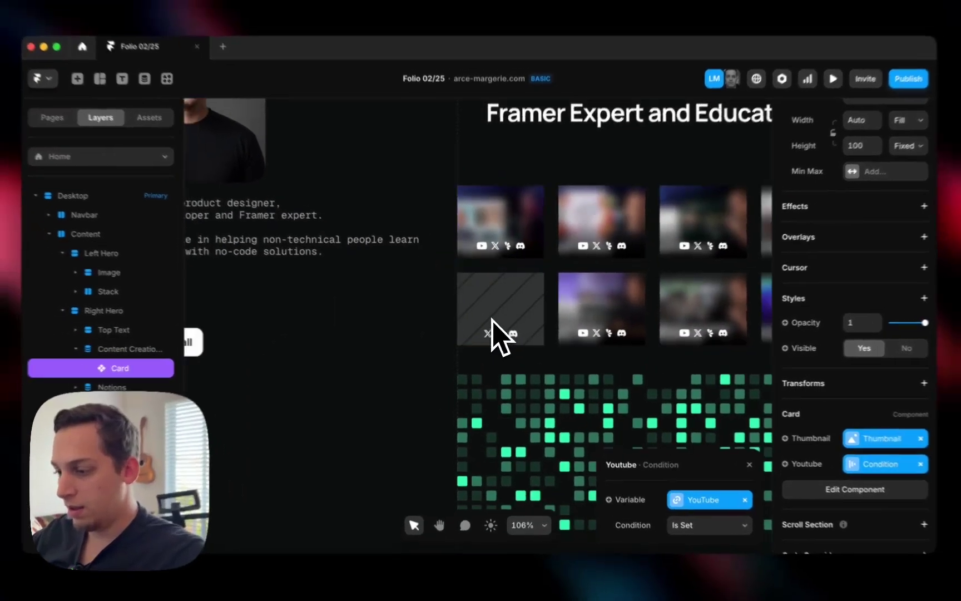
pyautogui.scroll(-5, 492, 321)
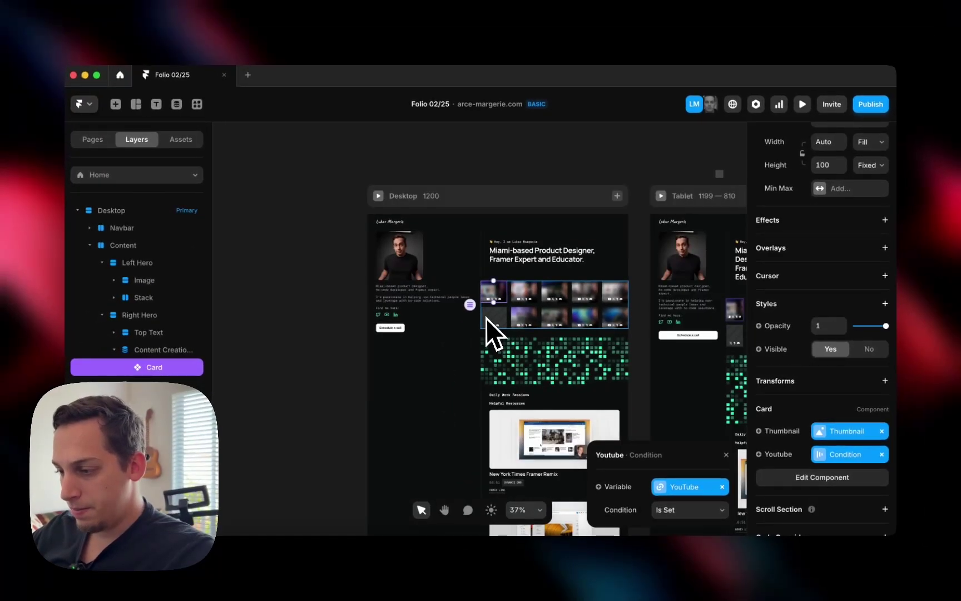
pyautogui.scroll(5, 491, 324)
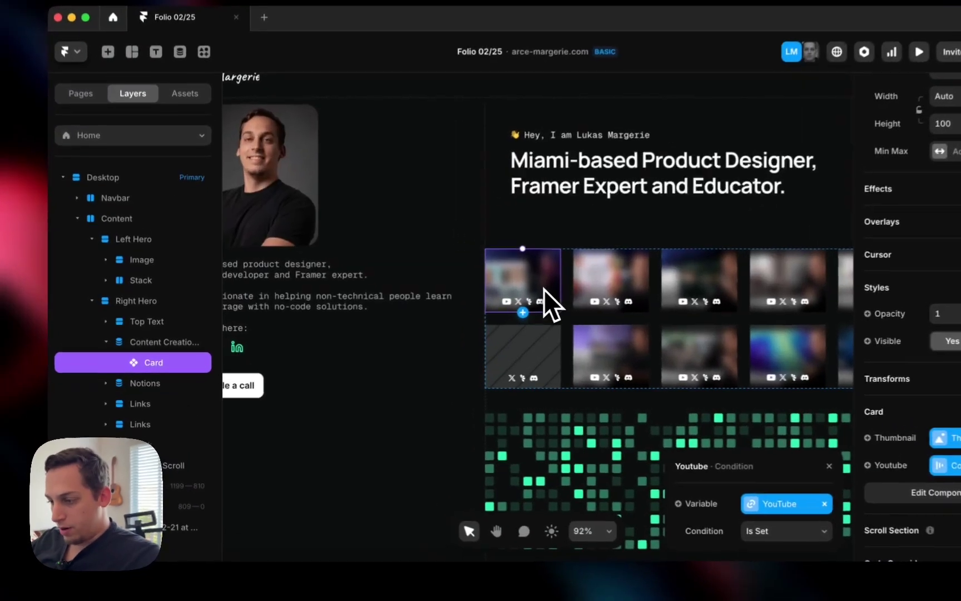
# Create a visibility variable named X for the Card component's X icon, defaulting to Yes.
pyautogui.doubleClick(487, 305)
pyautogui.click(536, 337)
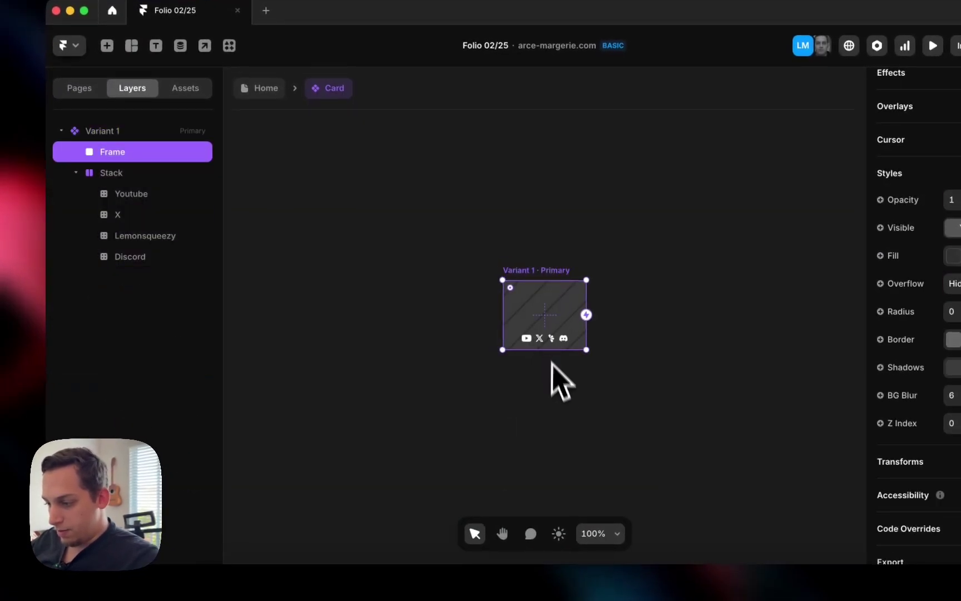
pyautogui.click(114, 214)
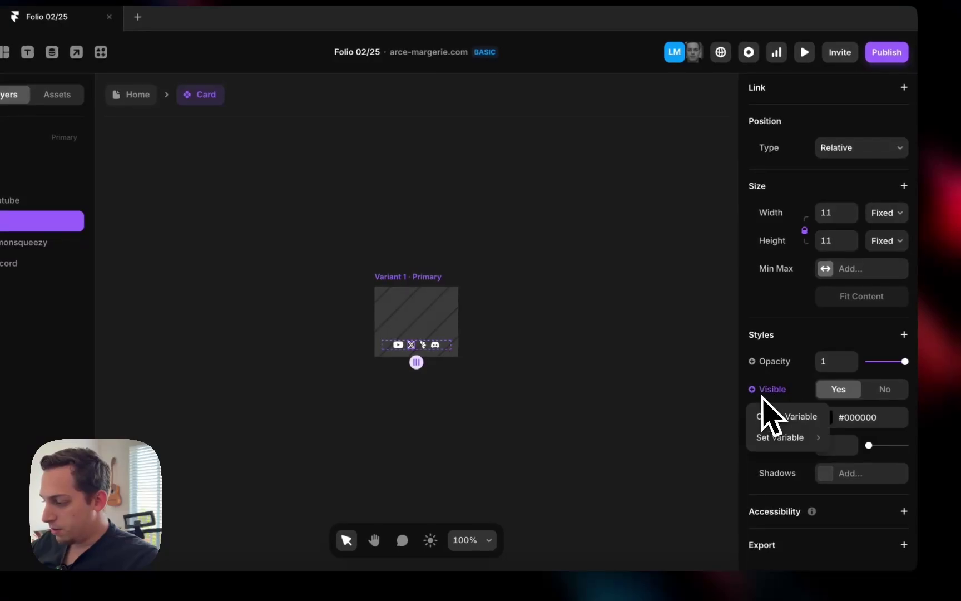
pyautogui.click(785, 416)
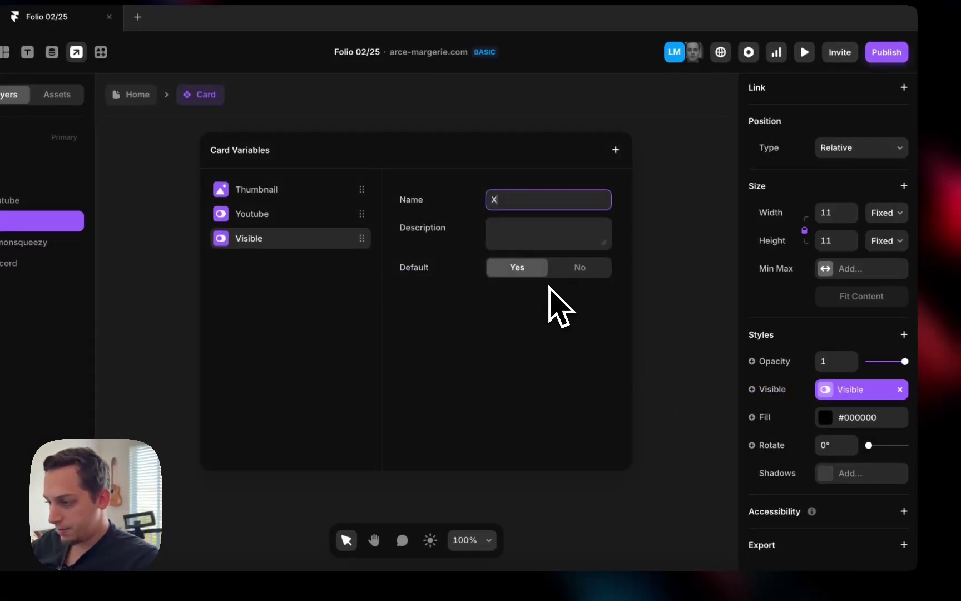
pyautogui.click(662, 258)
# Create a visibility variable named Lemon for the Card component's Lemonsqueezy icon, defaulting to Yes.
pyautogui.click(39, 242)
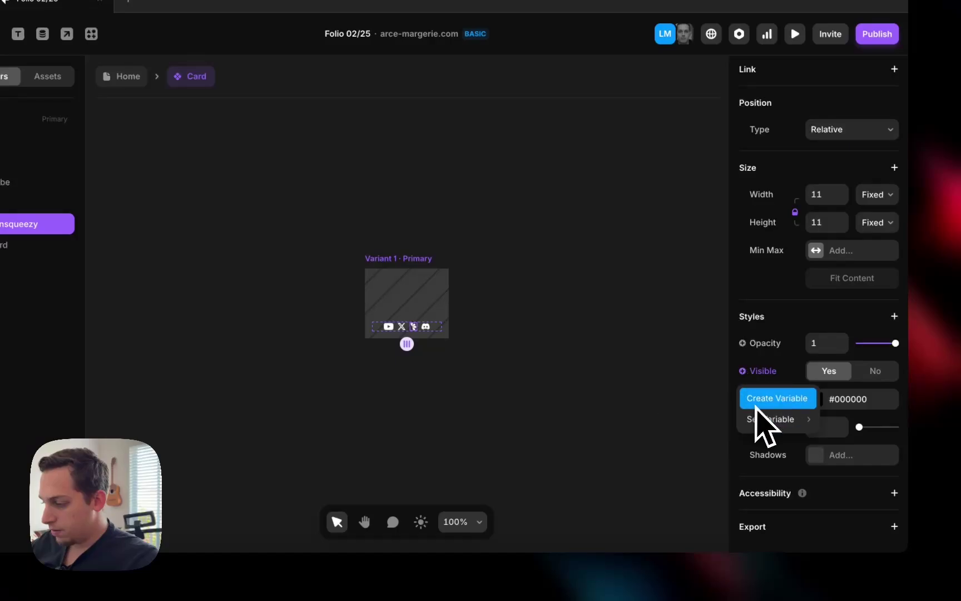
pyautogui.click(757, 404)
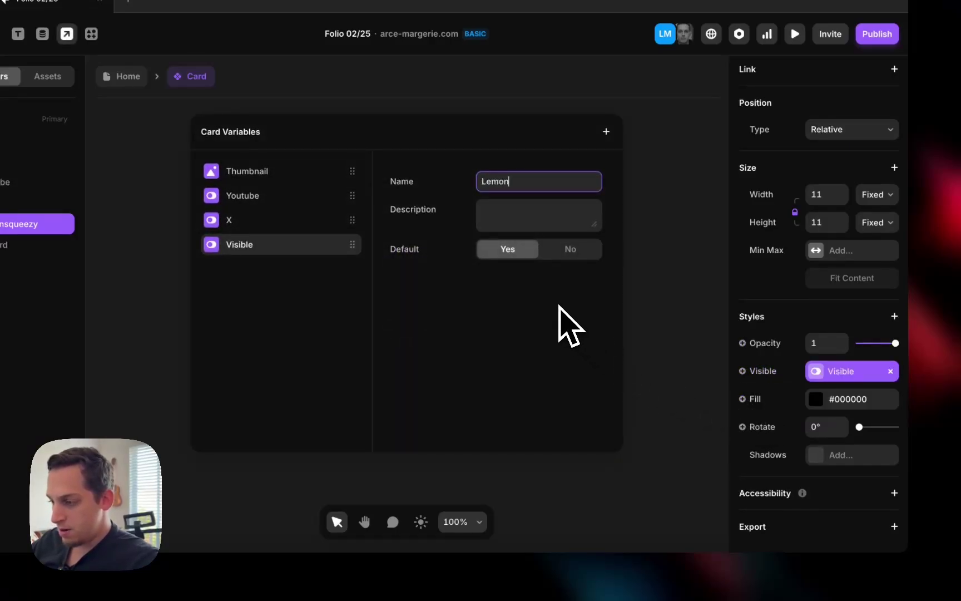
pyautogui.click(646, 284)
# Create a visibility variable named Discord for the Card component's Discord icon, defaulting to Yes, and return to the Home page.
pyautogui.click(5, 245)
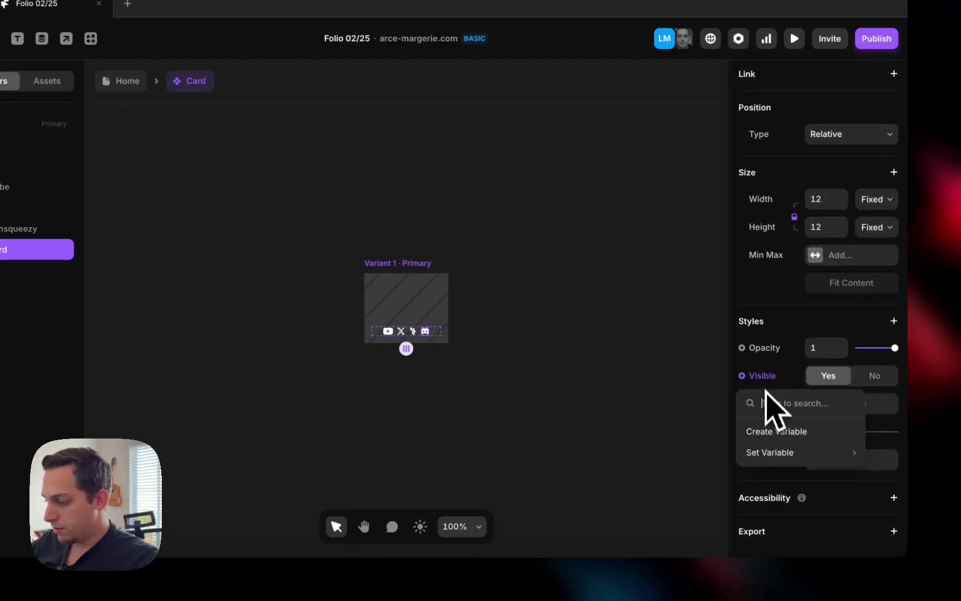
pyautogui.click(770, 432)
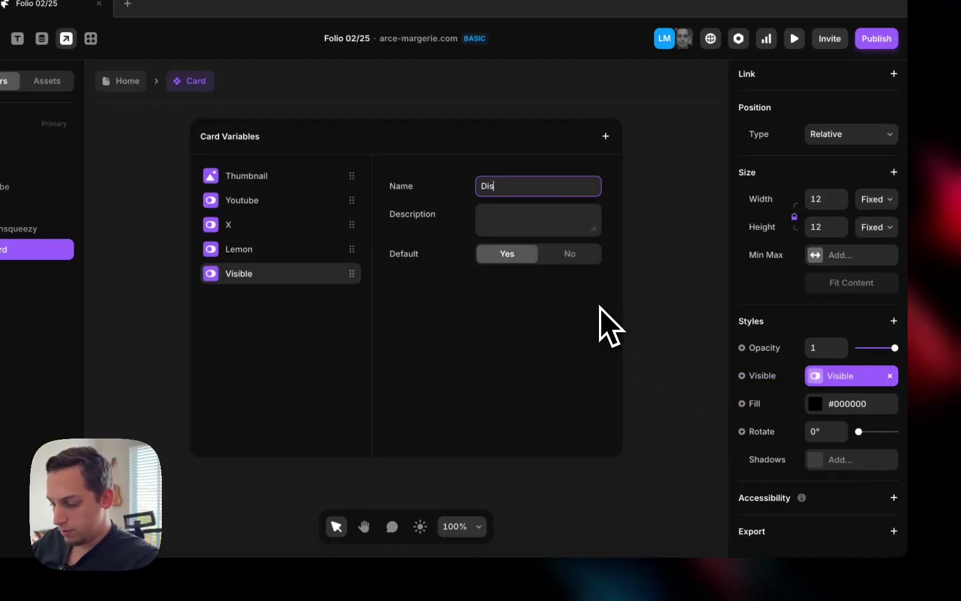
pyautogui.click(620, 314)
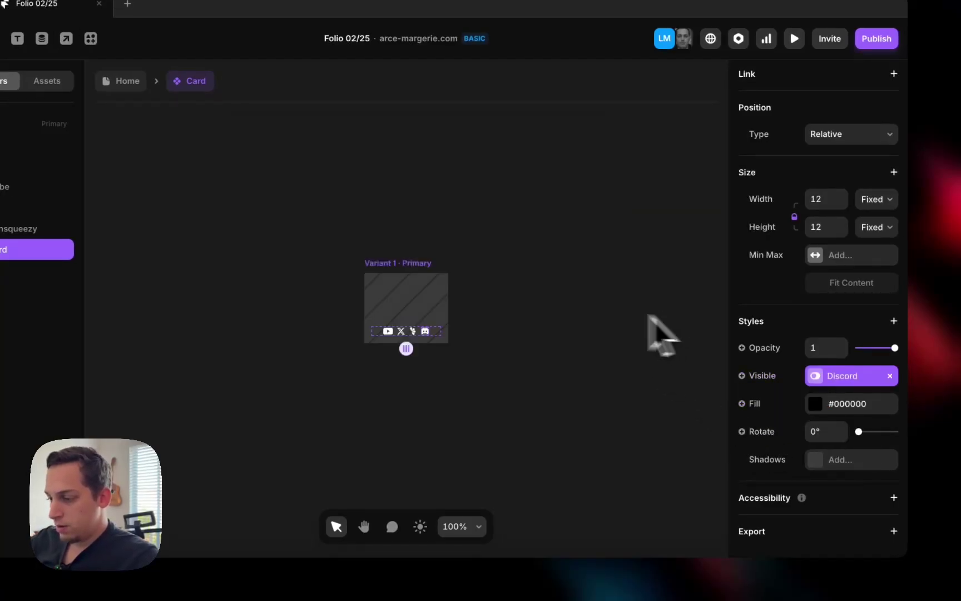
pyautogui.click(123, 81)
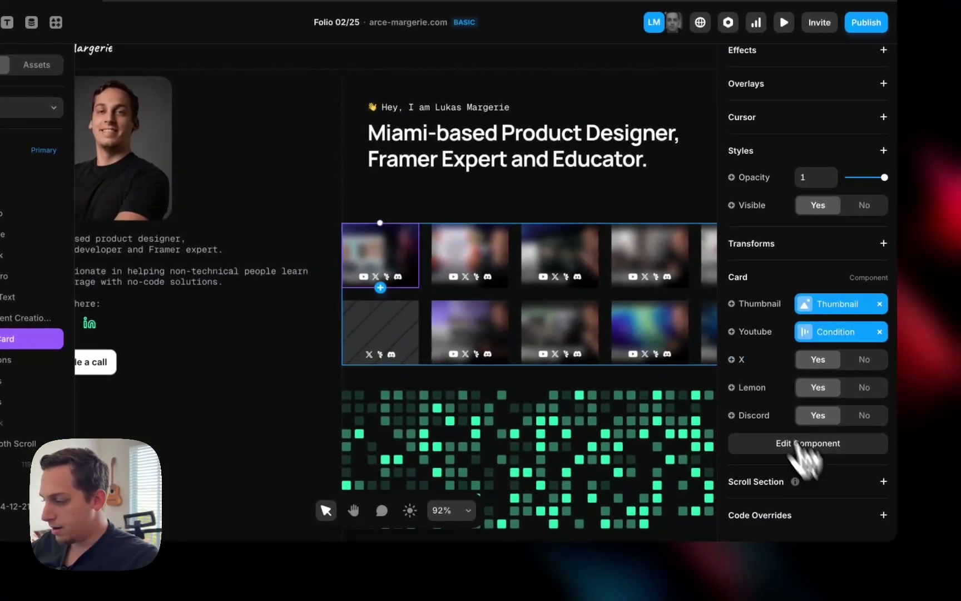
# Bind the Card's X property to the X/Twitter CMS field with the condition Is Set and inspect the cards' icons.
pyautogui.click(741, 360)
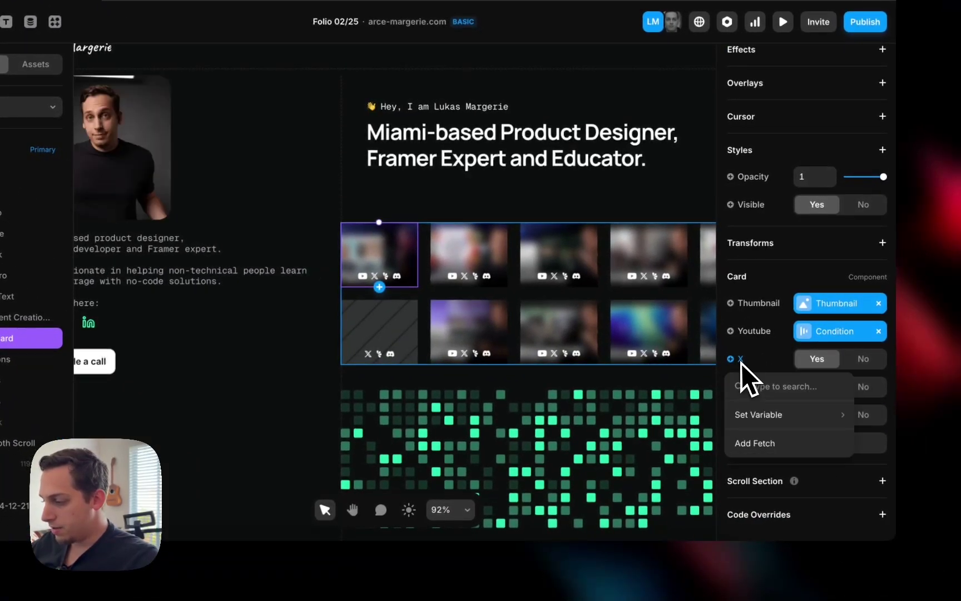
pyautogui.moveTo(757, 412)
pyautogui.moveTo(669, 294)
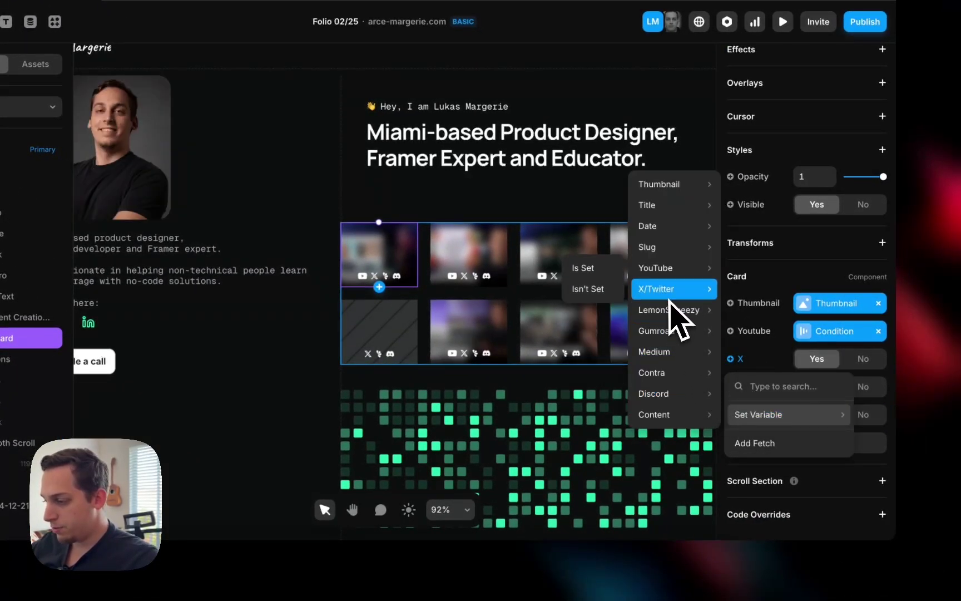
pyautogui.click(603, 276)
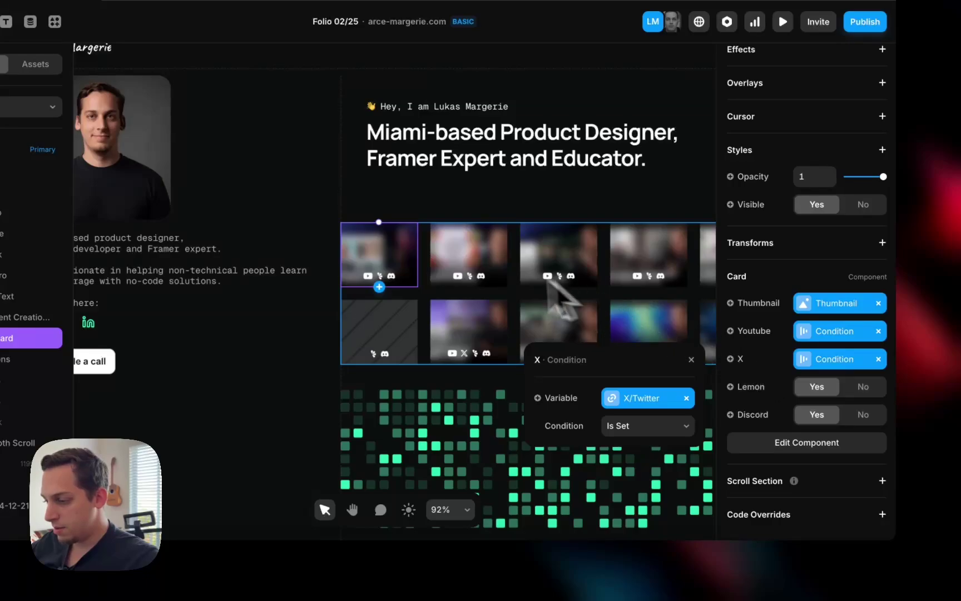
pyautogui.hscroll(5, 528, 284)
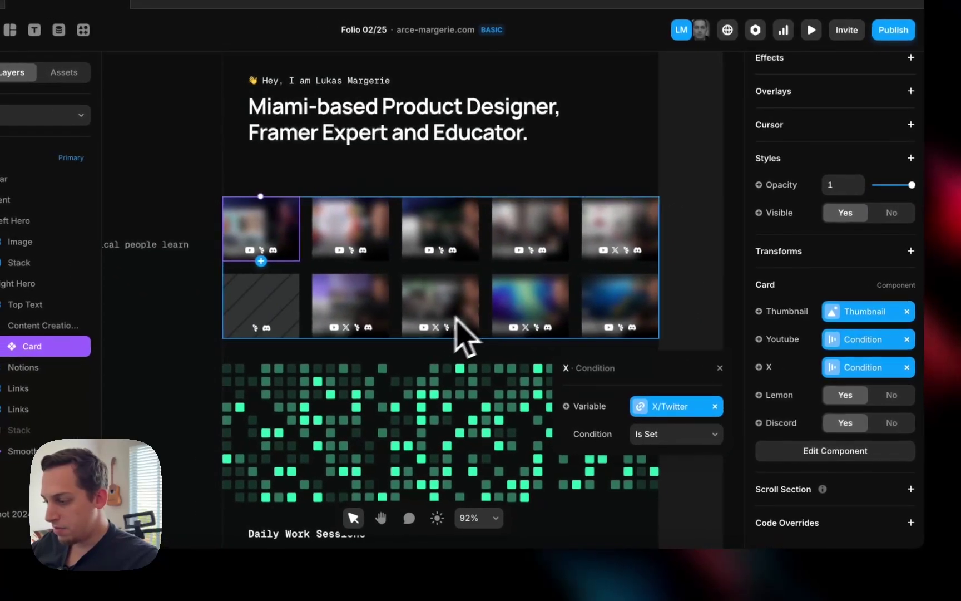
pyautogui.hscroll(-3, 462, 334)
# Bind the Card's Lemon and Discord properties to the LemonSqueezy and Discord CMS fields, each with the condition Is Set.
pyautogui.moveTo(786, 453)
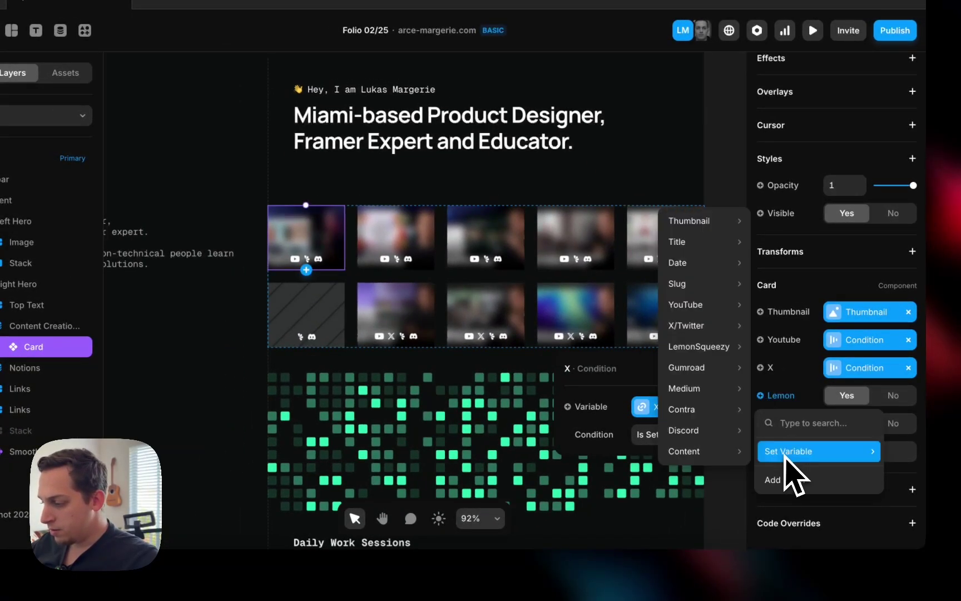
pyautogui.click(633, 330)
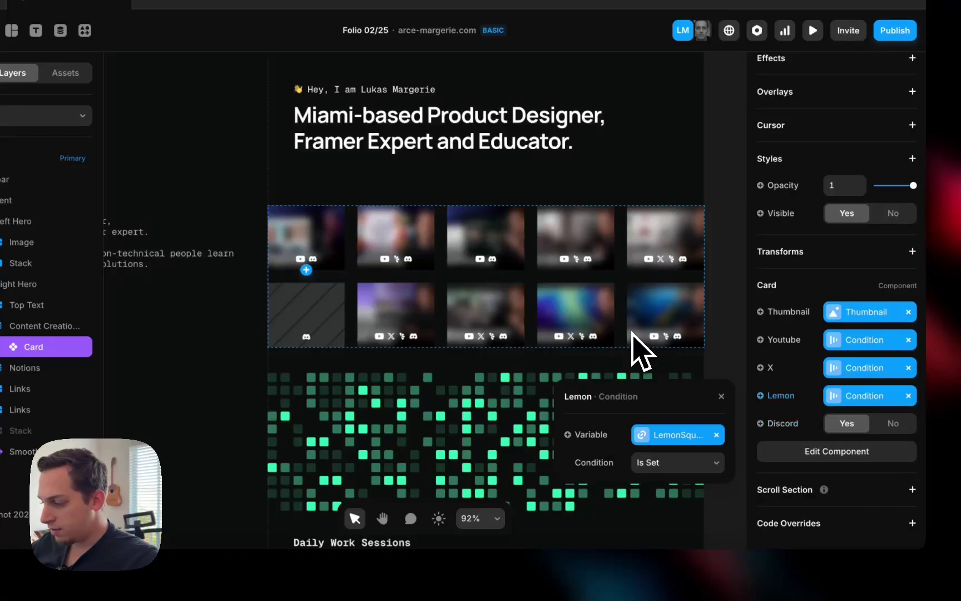
pyautogui.moveTo(787, 476)
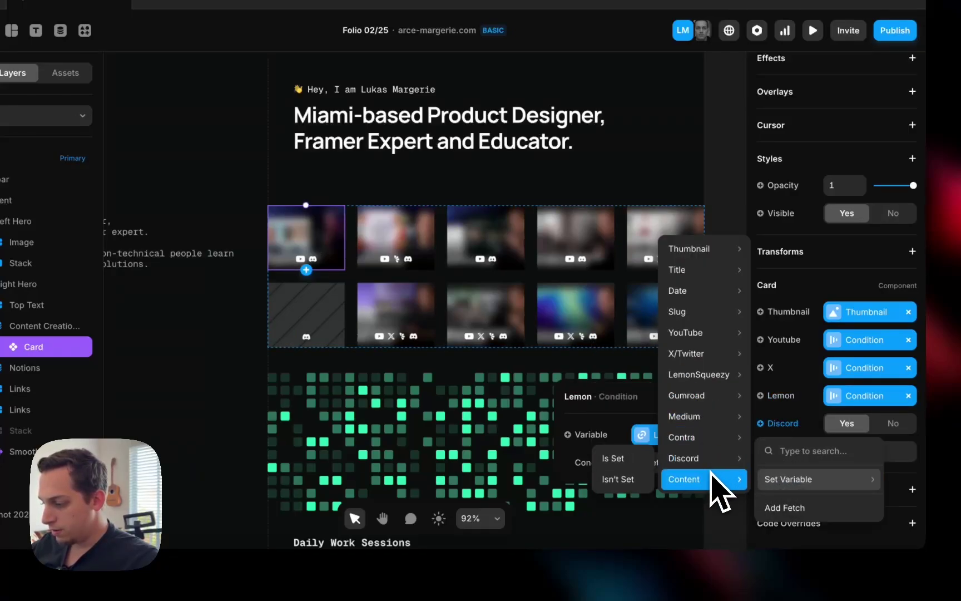
pyautogui.click(623, 437)
# Examine the thumbnails and social icons across the Content Creation grid, including the card without an image, and select the Card layer.
pyautogui.scroll(-5, 612, 344)
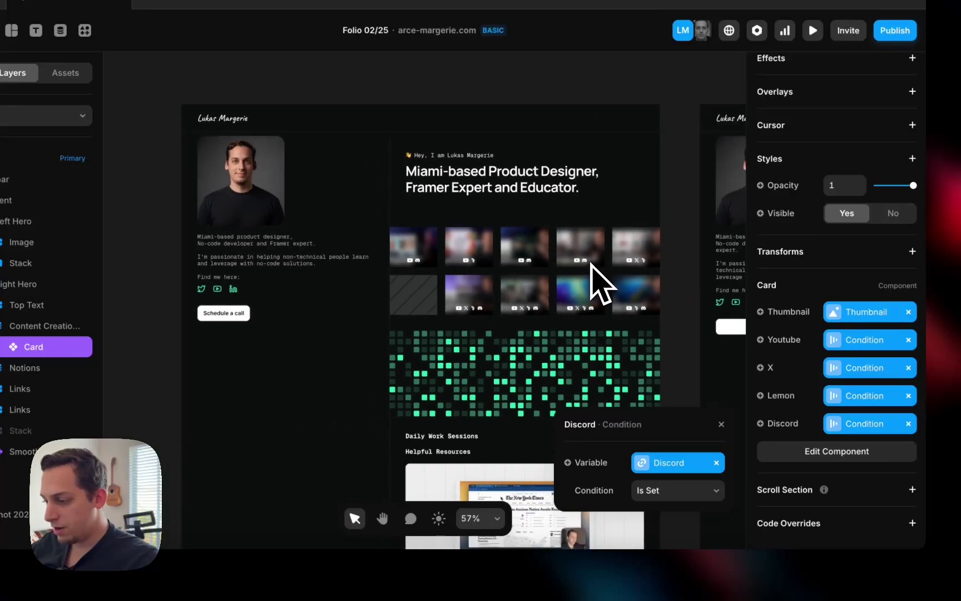
pyautogui.click(680, 269)
pyautogui.hscroll(-2, 468, 286)
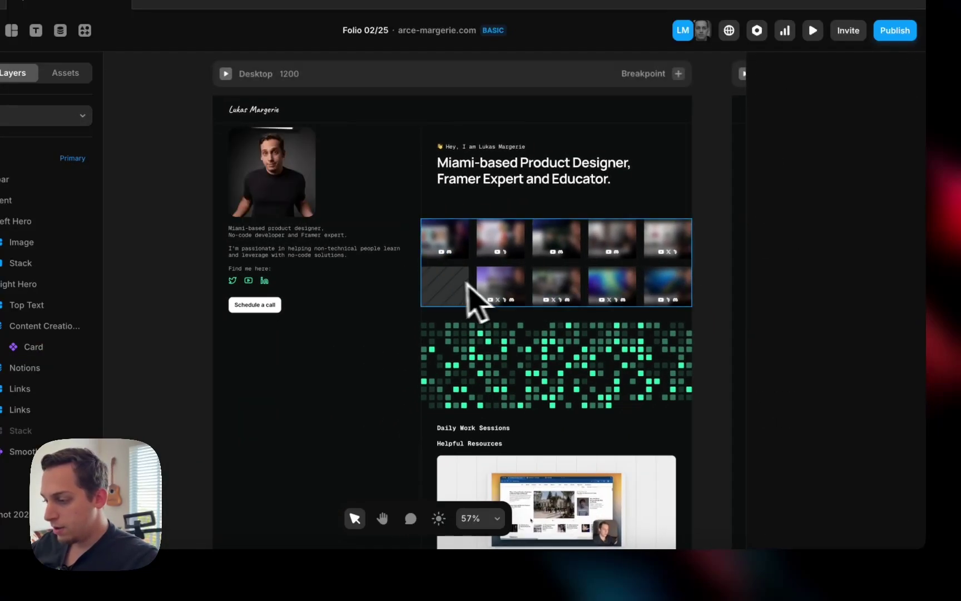
pyautogui.scroll(5, 438, 296)
pyautogui.click(463, 307)
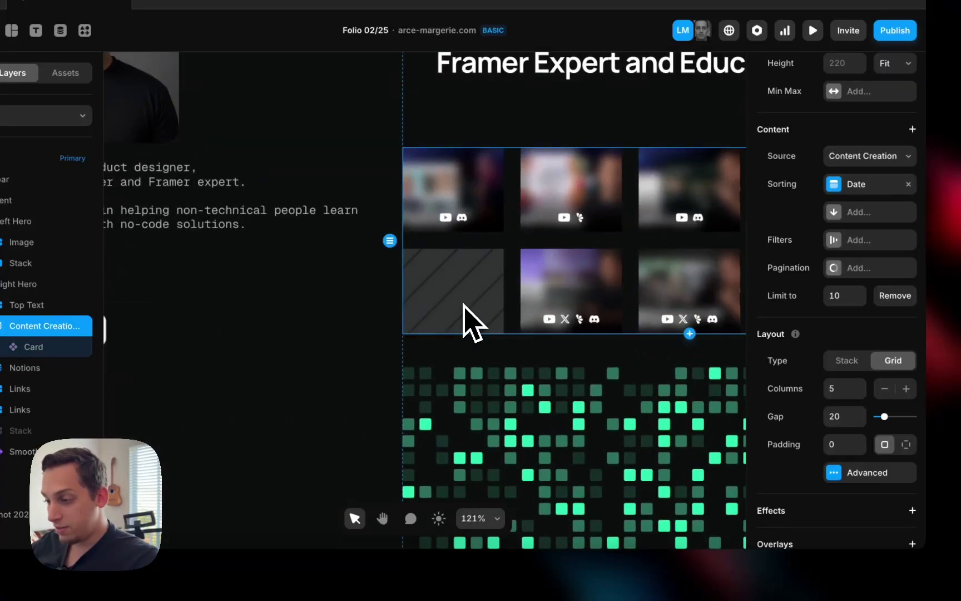
pyautogui.scroll(-6, 463, 306)
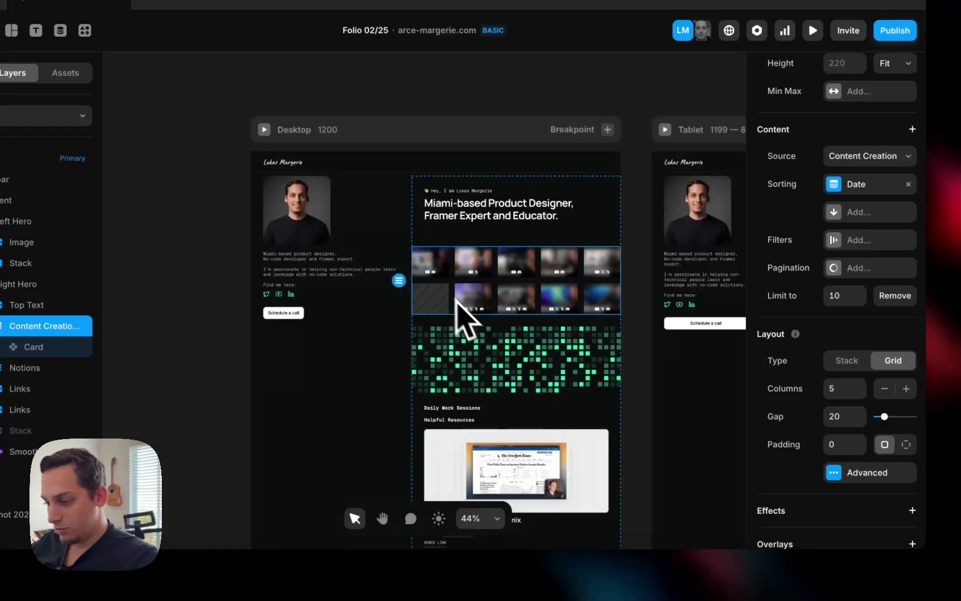
pyautogui.scroll(3, 432, 280)
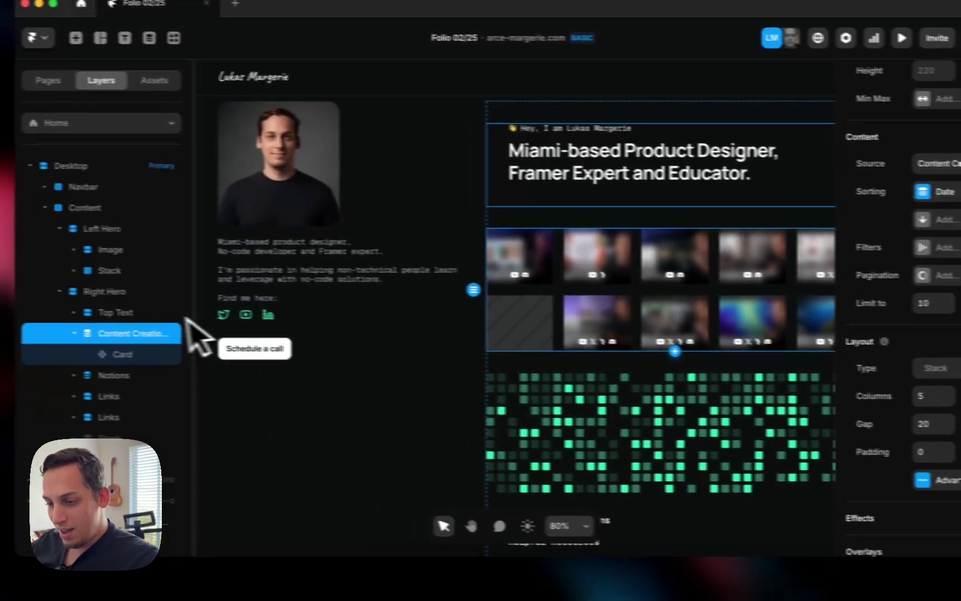
pyautogui.click(33, 306)
pyautogui.click(22, 326)
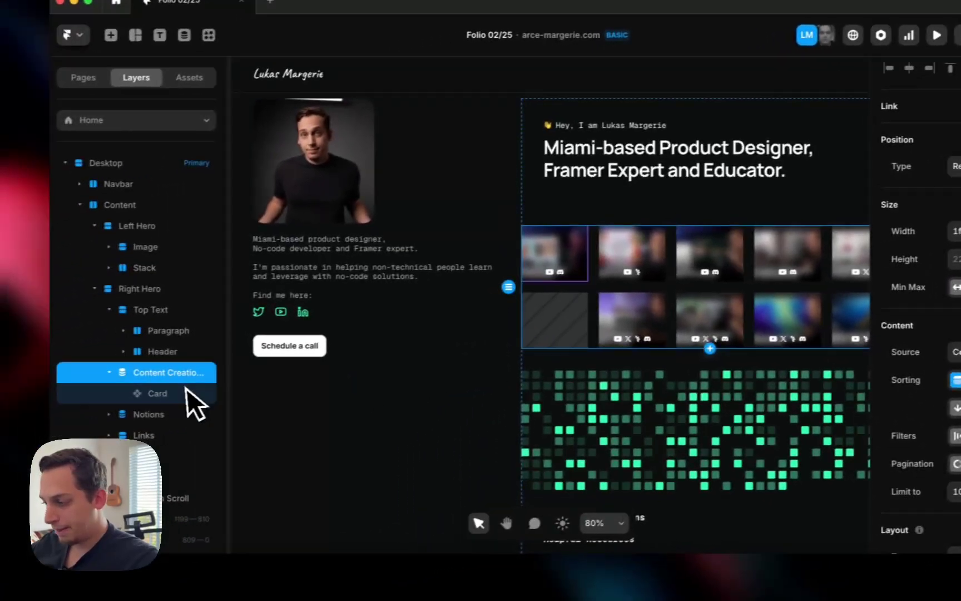
pyautogui.click(24, 415)
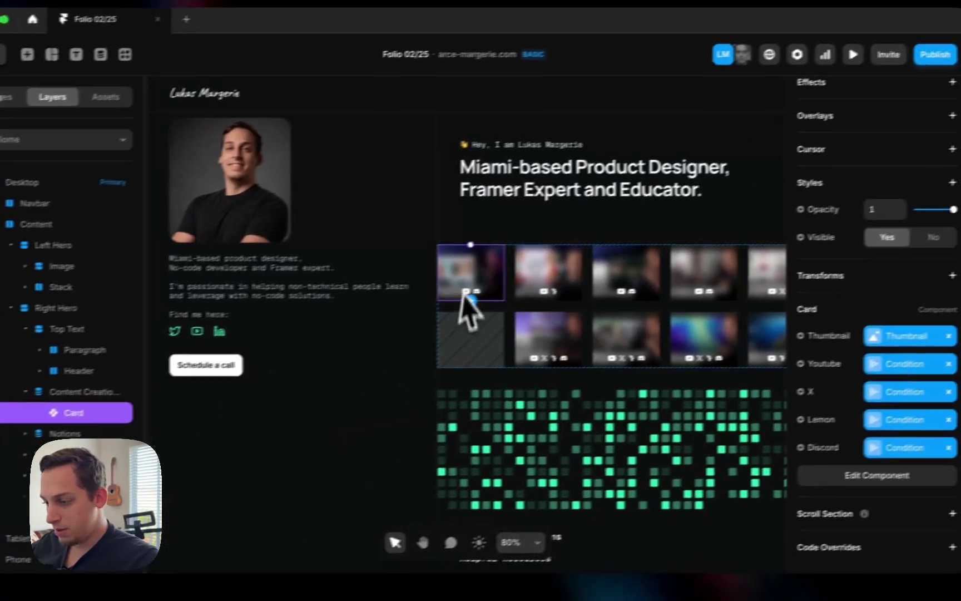
# Inspect the variable options for the Fill of the Card component's primary variant and return to the Home page.
pyautogui.doubleClick(572, 256)
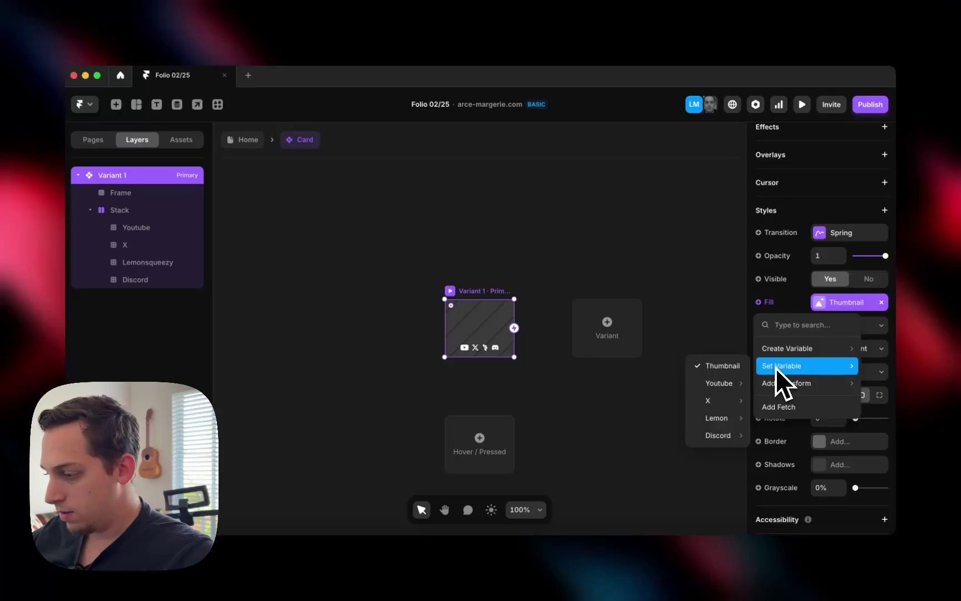
pyautogui.click(767, 309)
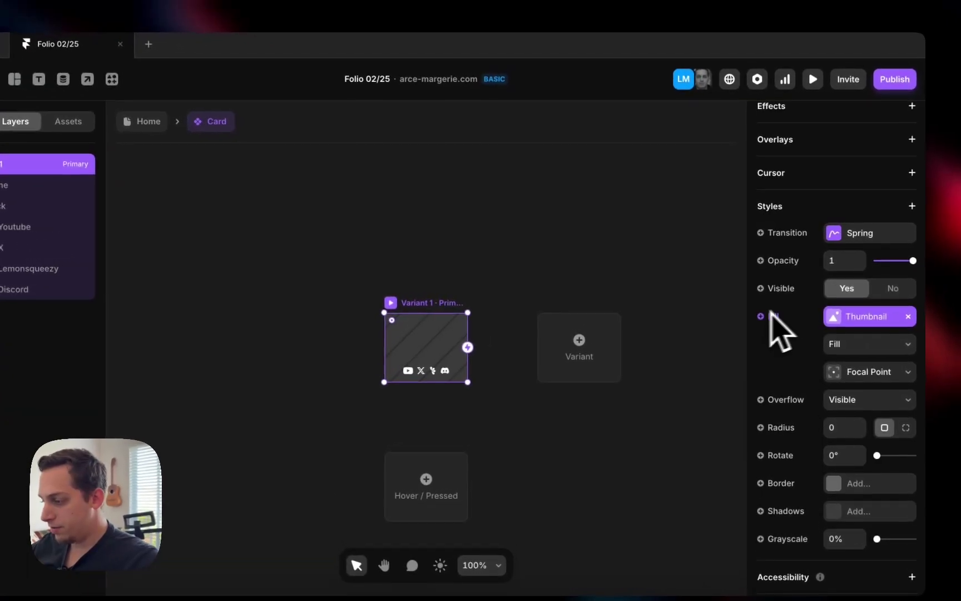
pyautogui.click(141, 120)
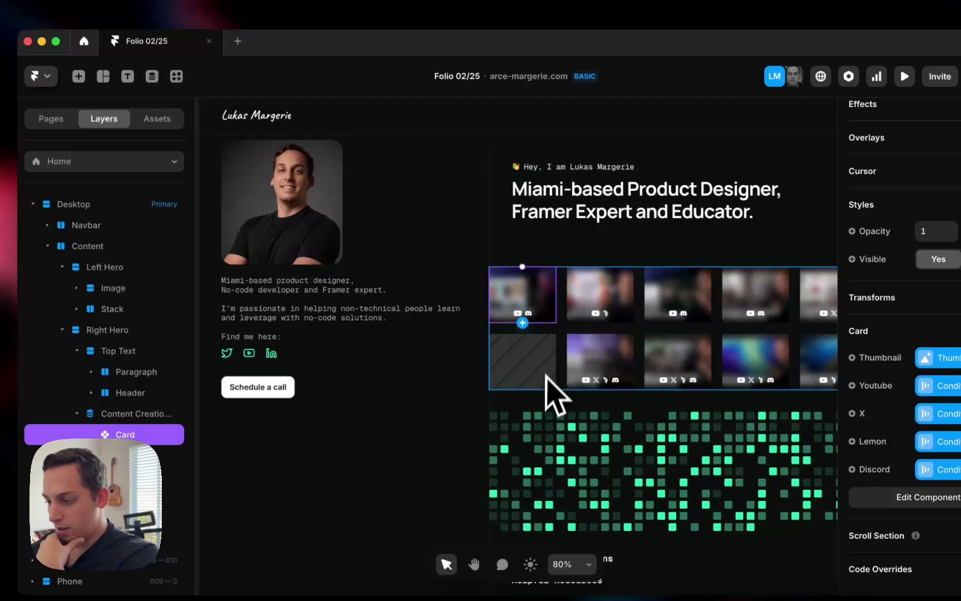
# Try wrapping the Card in the Content Creation list in a frame with Fit width, and undo the wrapping.
pyautogui.scroll(-3, 548, 394)
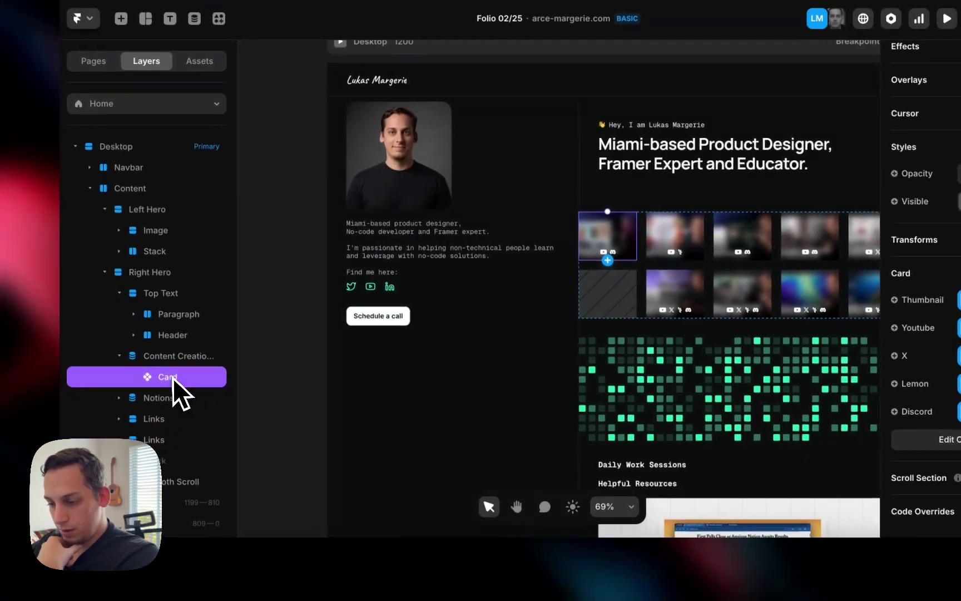
pyautogui.rightClick(172, 378)
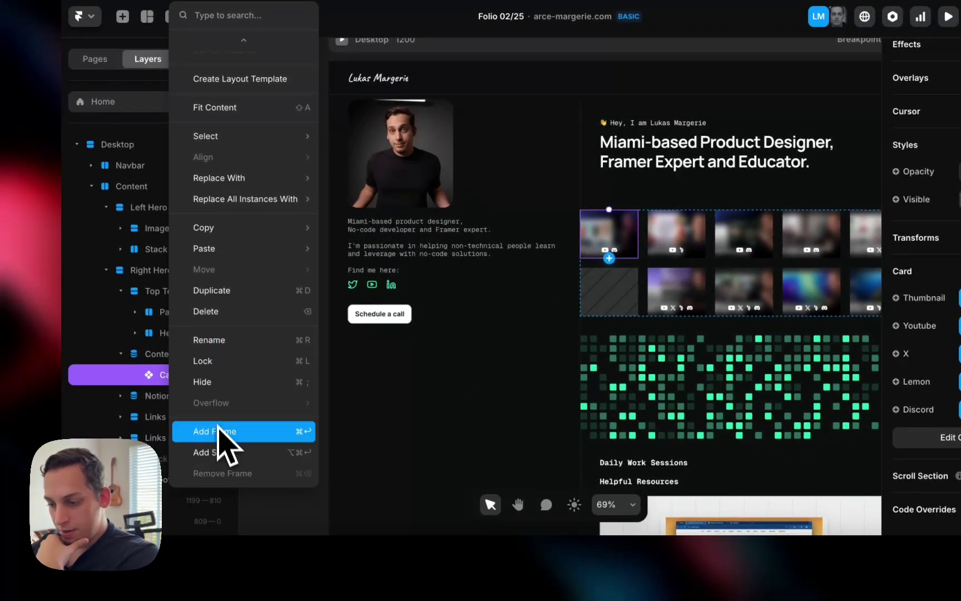
pyautogui.click(222, 432)
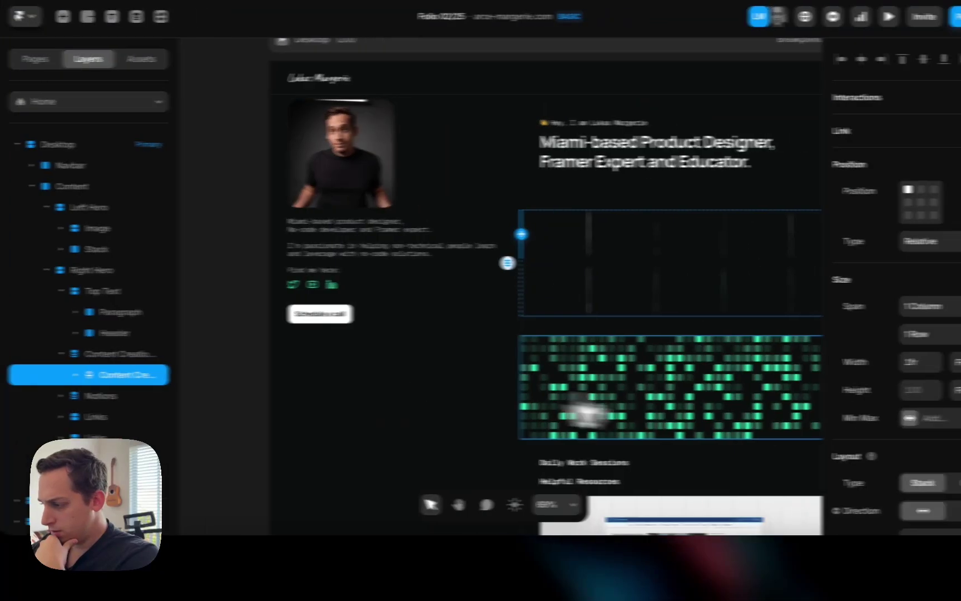
pyautogui.click(860, 368)
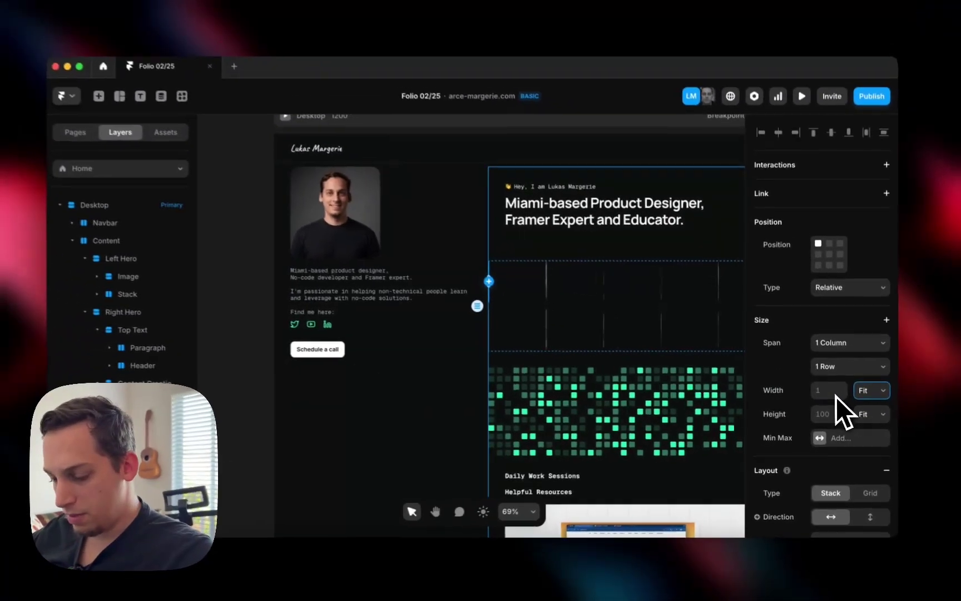
pyautogui.click(118, 368)
pyautogui.scroll(-3, 416, 387)
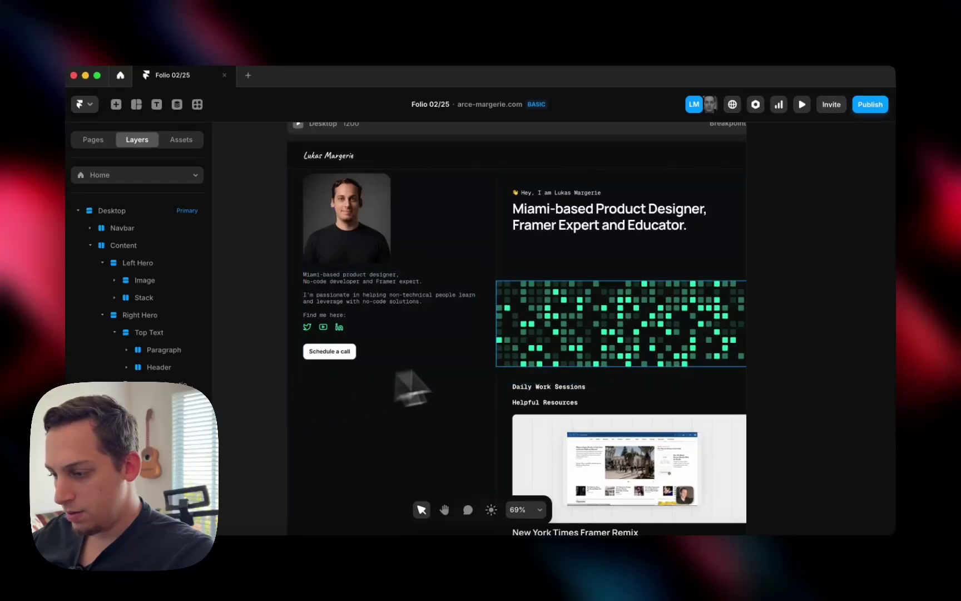
pyautogui.press('super+z')
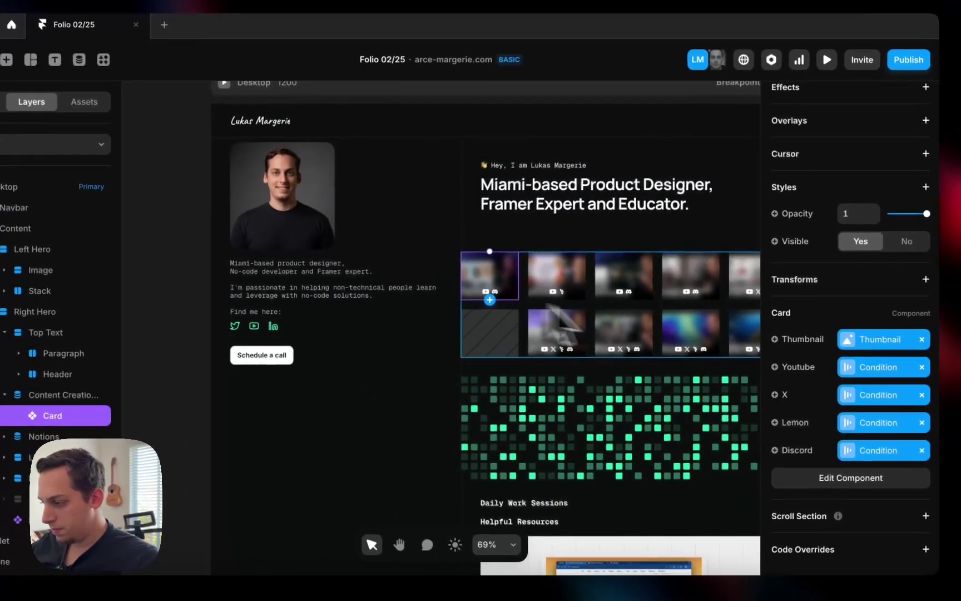
# Open the Card component from the Content Creation grid and set its primary variant's Radius to 10.
pyautogui.hscroll(3, 660, 343)
pyautogui.click(609, 303)
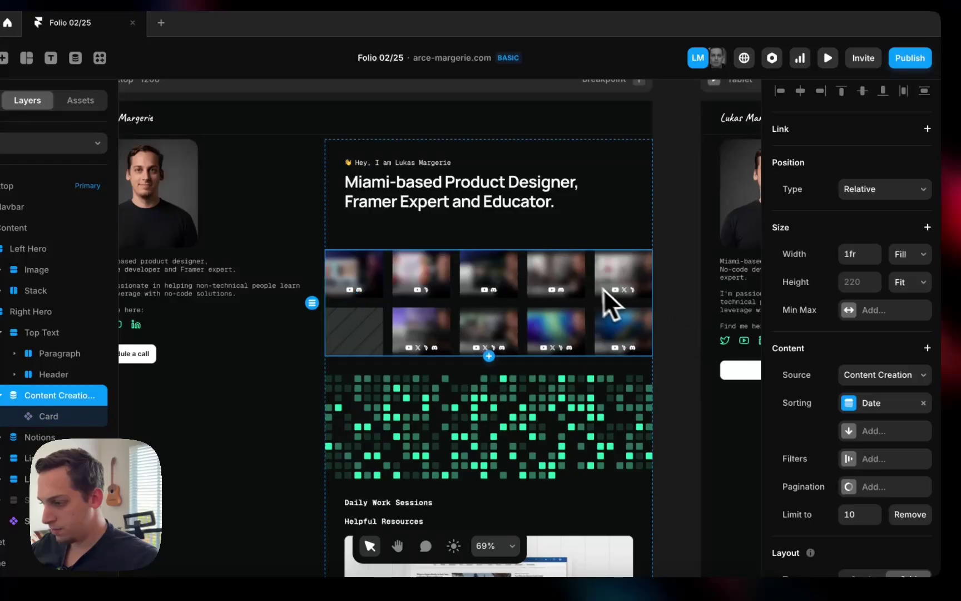
pyautogui.doubleClick(404, 296)
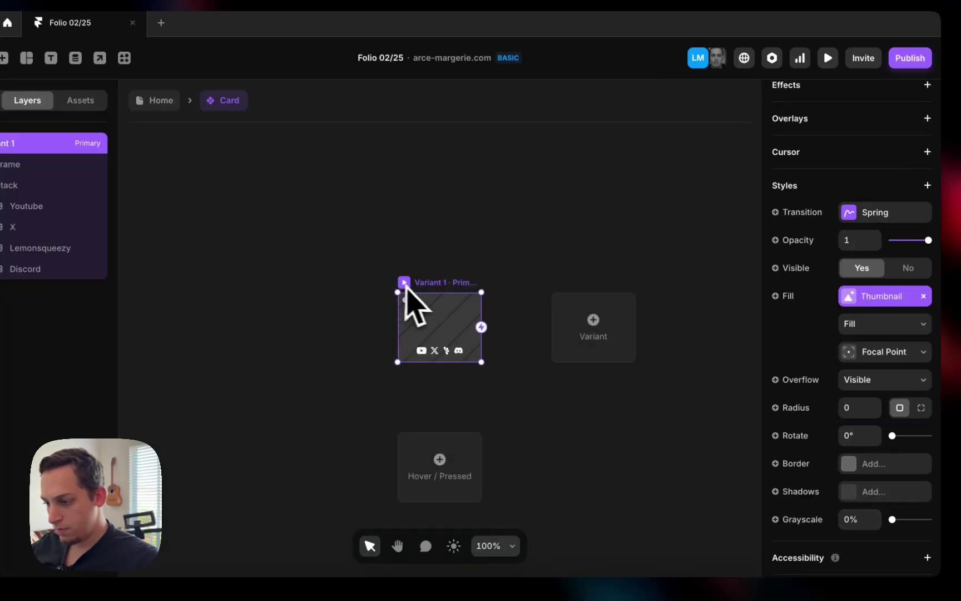
pyautogui.click(858, 408)
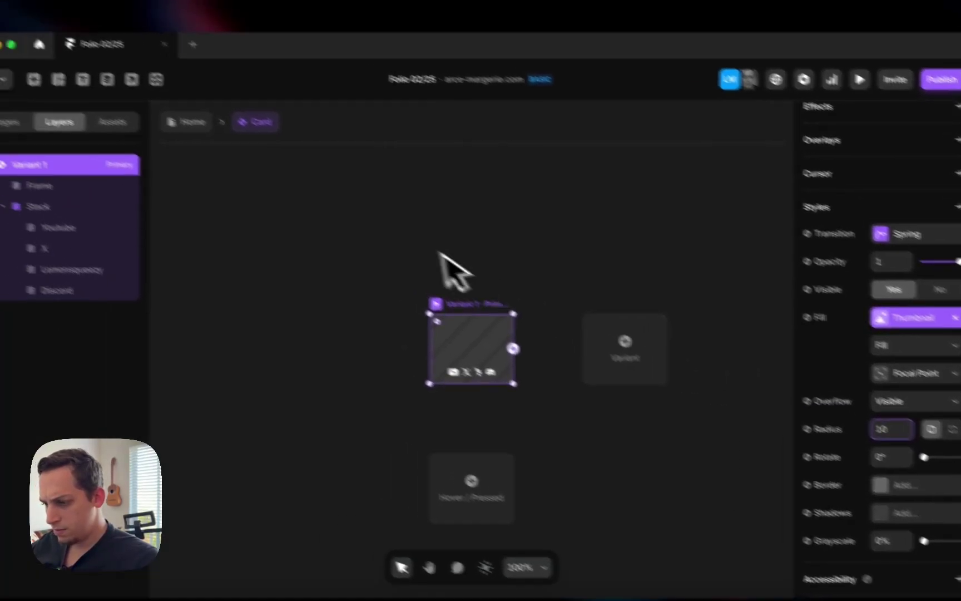
# Return to the Home page and examine the corners of the cards in the Content Creation grid up close.
pyautogui.click(372, 220)
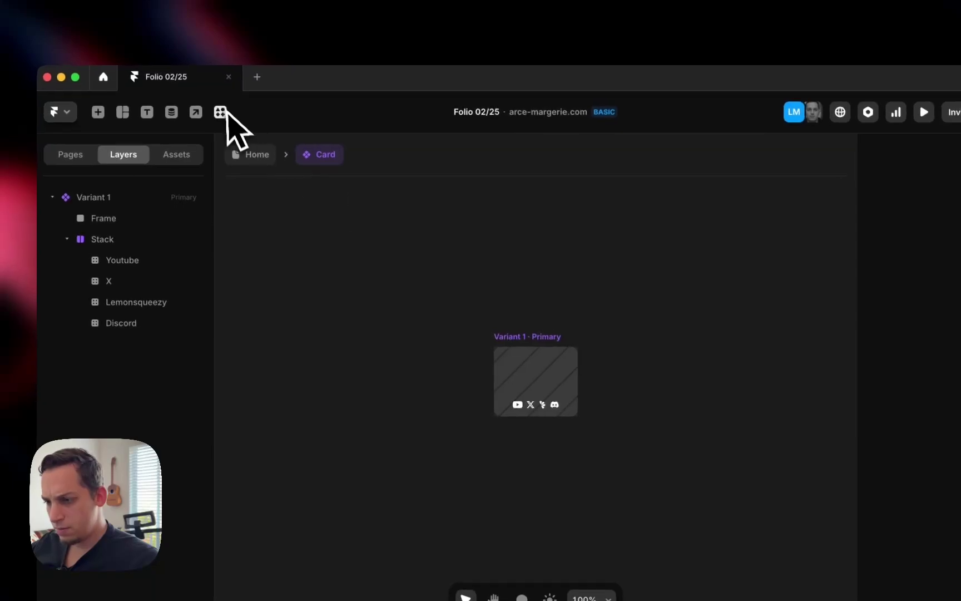
pyautogui.click(246, 154)
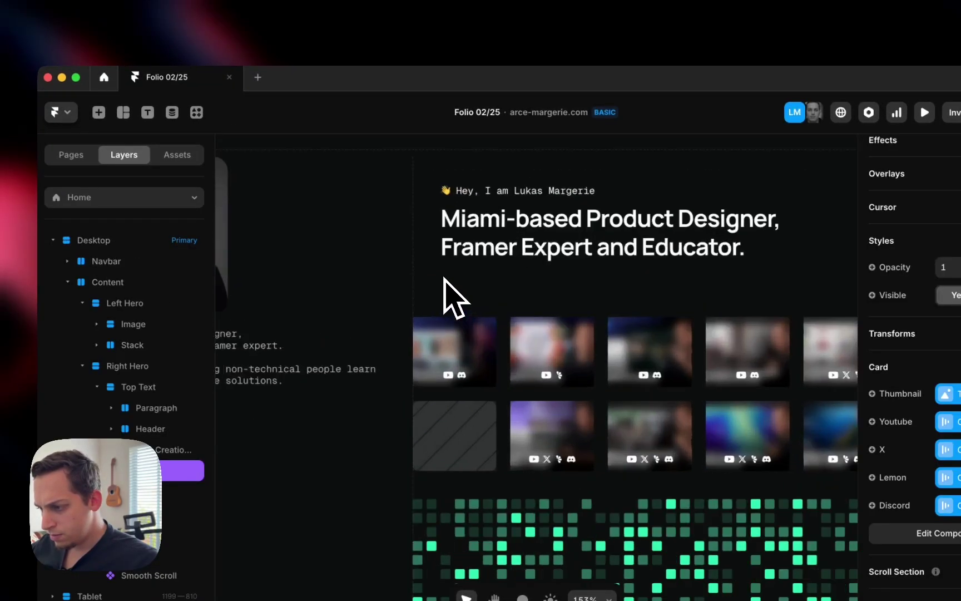
pyautogui.hscroll(-1, 445, 279)
pyautogui.scroll(5, 474, 369)
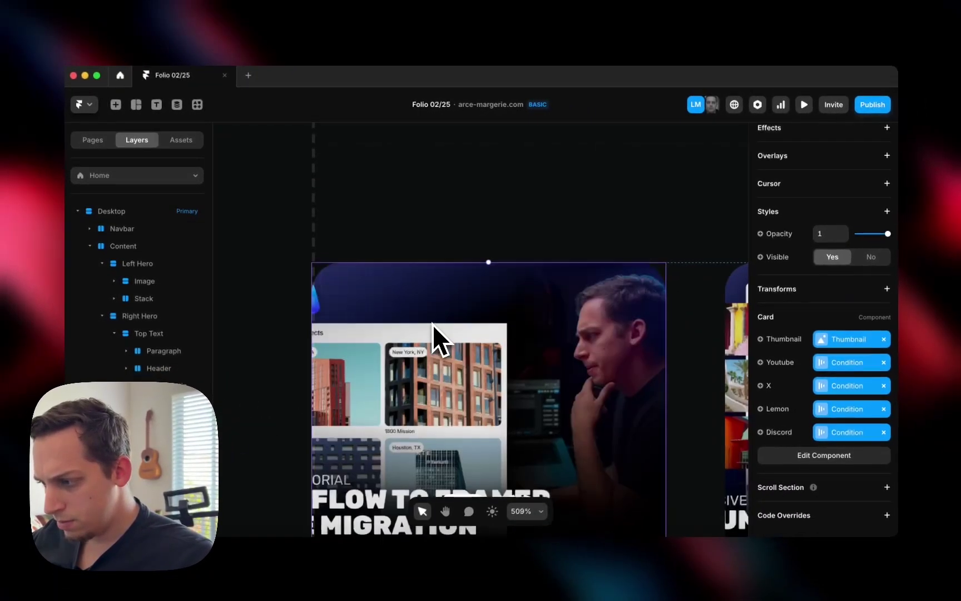
pyautogui.scroll(-5, 432, 322)
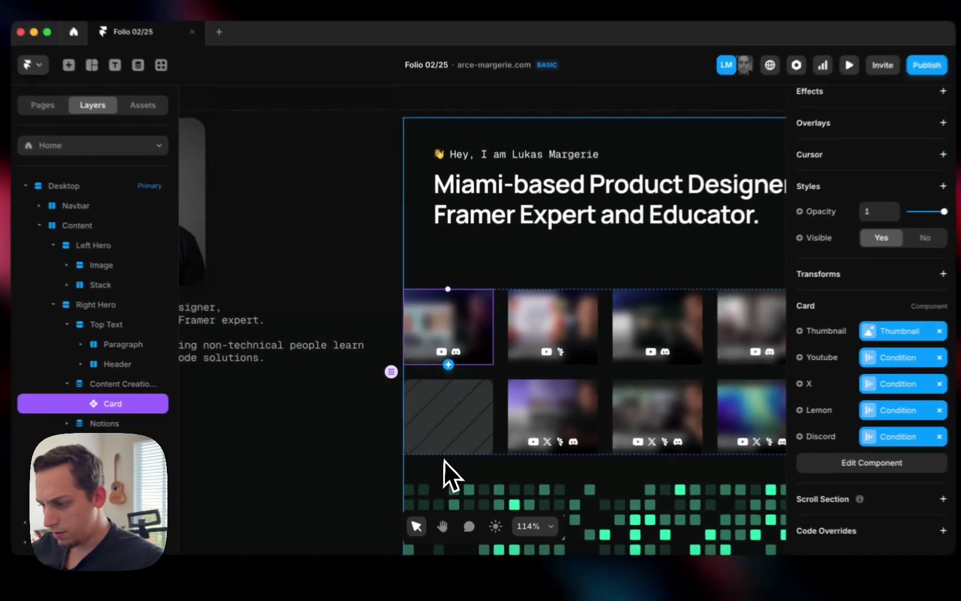
pyautogui.click(447, 455)
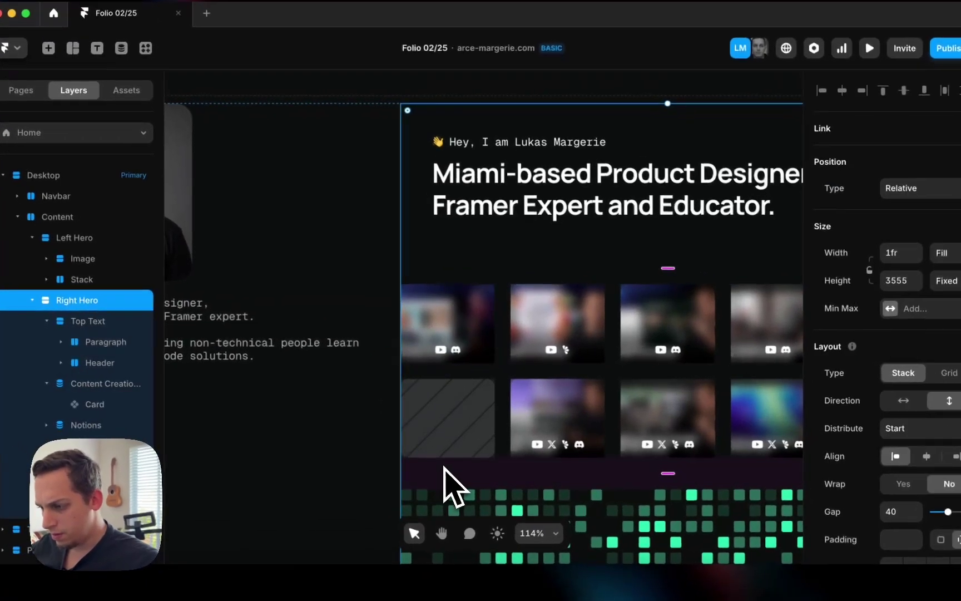
pyautogui.scroll(3, 443, 467)
pyautogui.scroll(3, 504, 215)
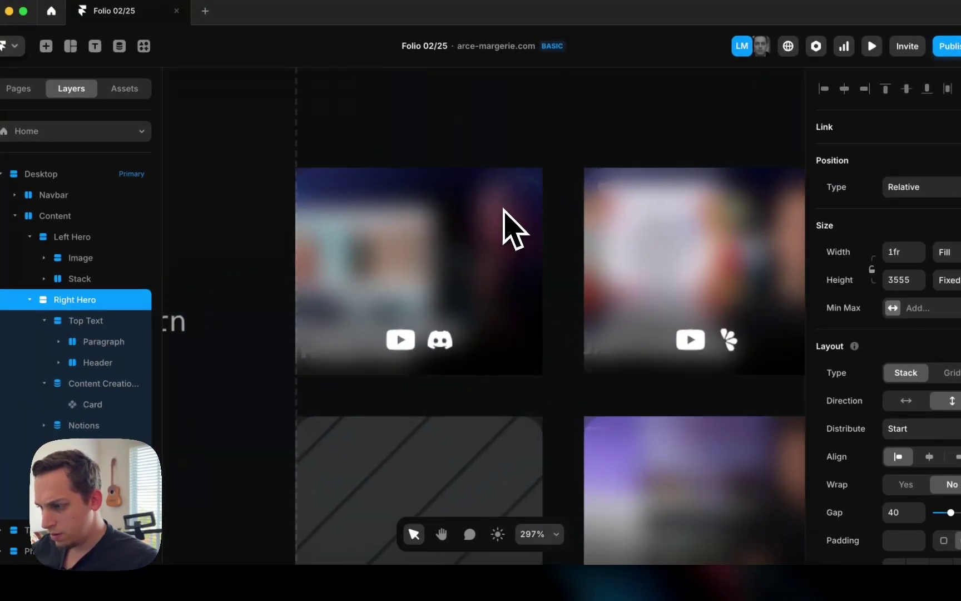
pyautogui.scroll(-6, 497, 247)
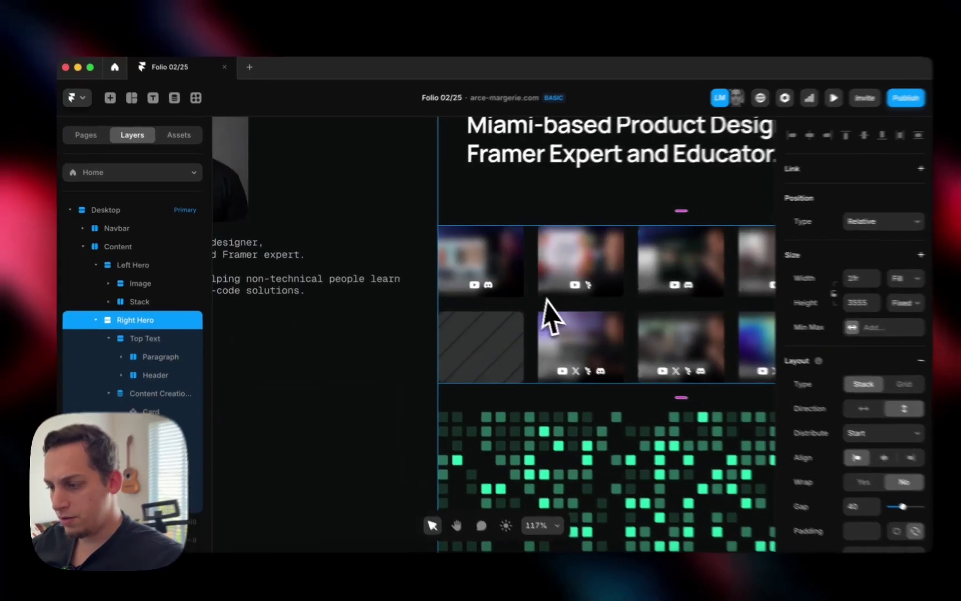
# Open the Card component from the grid and round the corners of its blurred overlay Frame with a Radius.
pyautogui.doubleClick(529, 316)
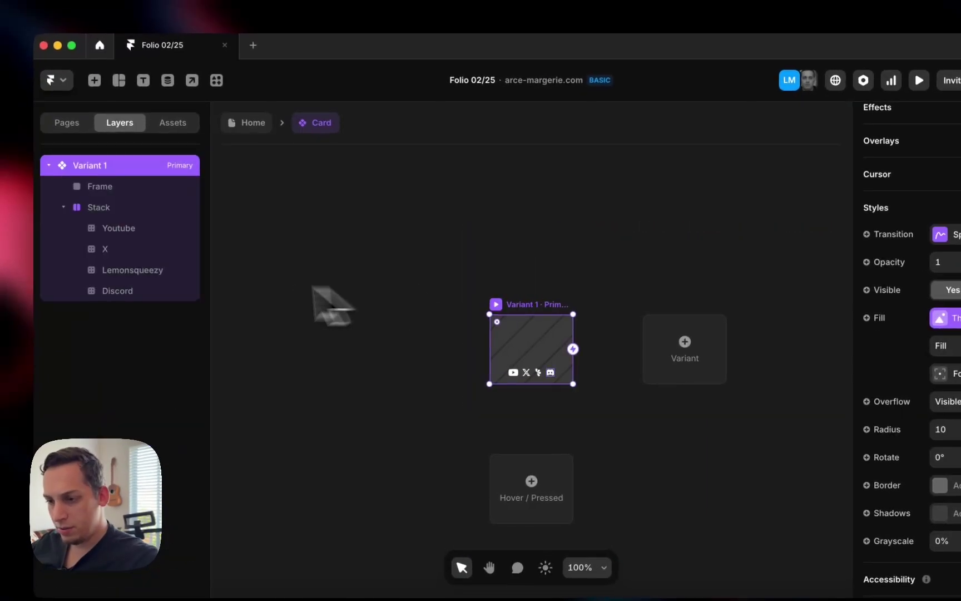
pyautogui.click(155, 196)
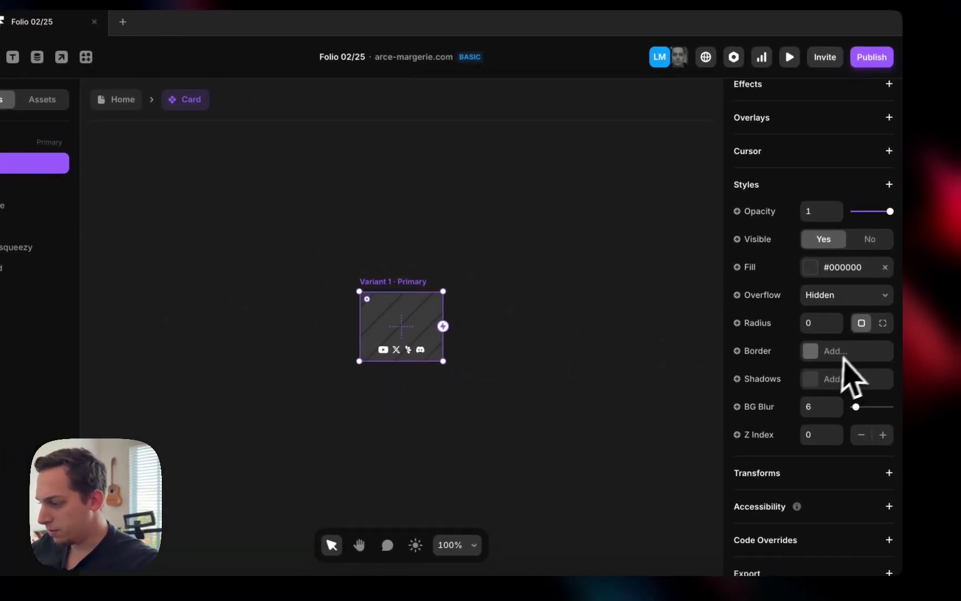
pyautogui.click(956, 444)
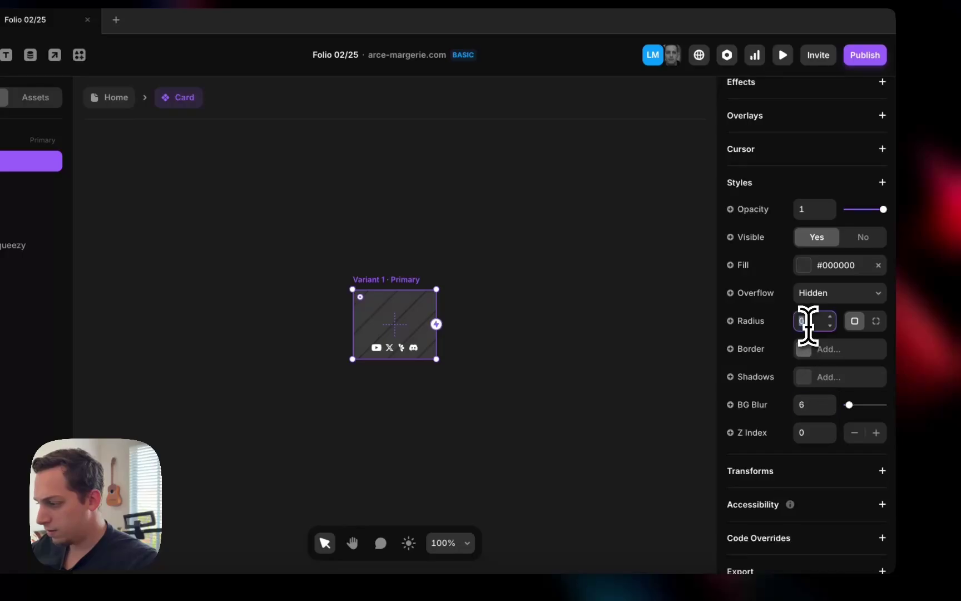
pyautogui.click(389, 227)
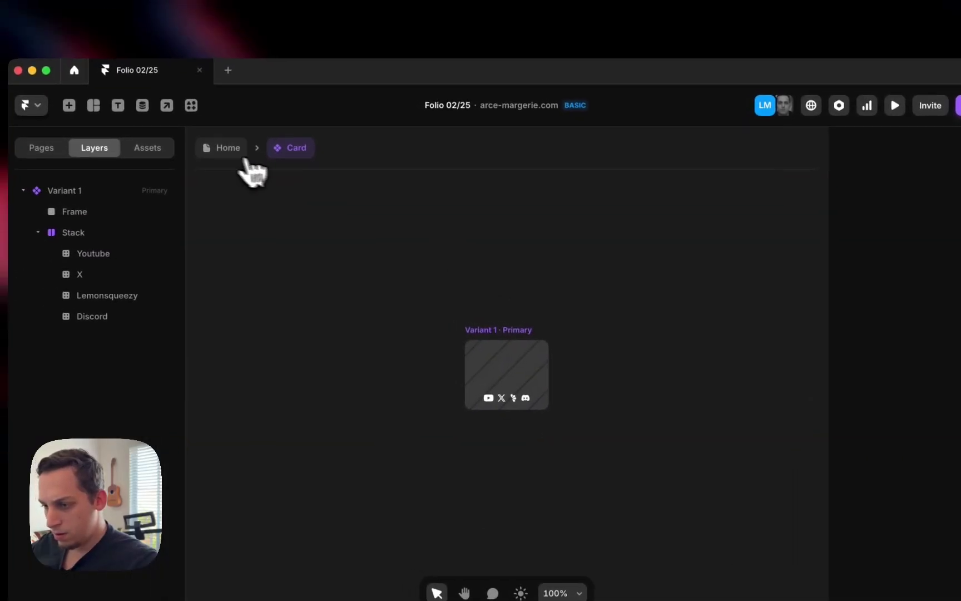
# Go back to the Home page and check the card corners across the Content Creation grid.
pyautogui.click(111, 97)
pyautogui.click(515, 273)
pyautogui.scroll(-5, 522, 279)
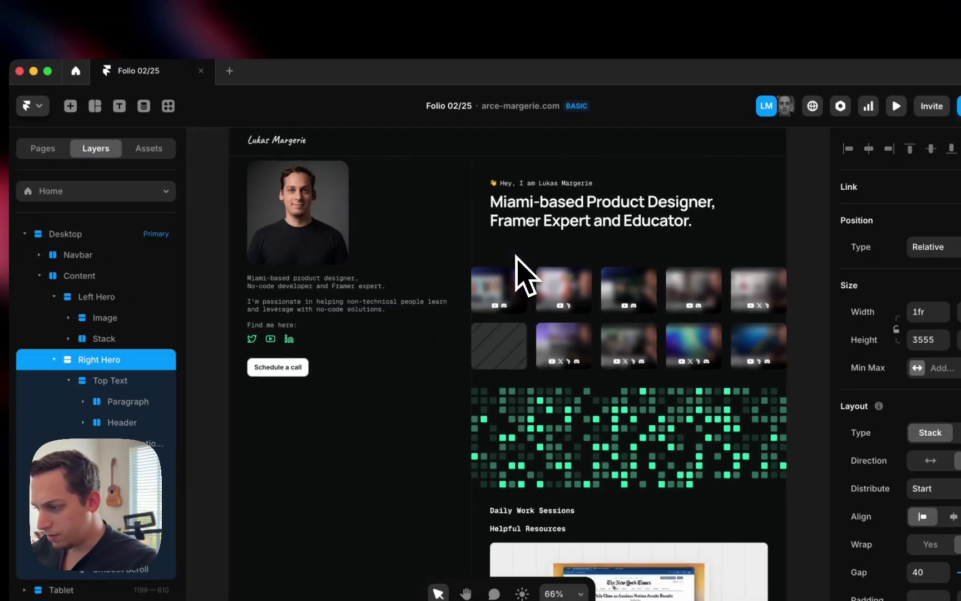
pyautogui.hscroll(2, 562, 268)
pyautogui.click(713, 304)
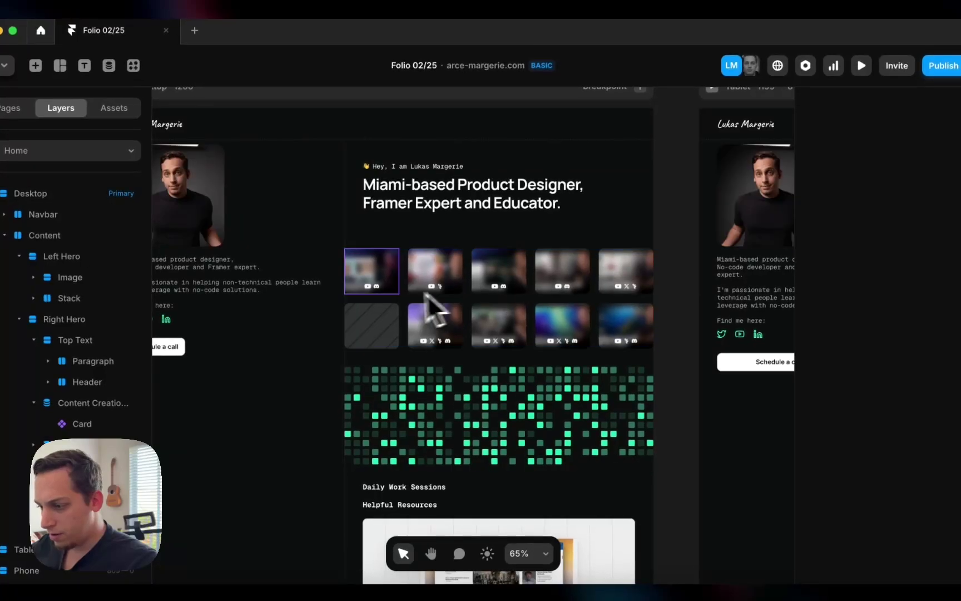
pyautogui.click(427, 326)
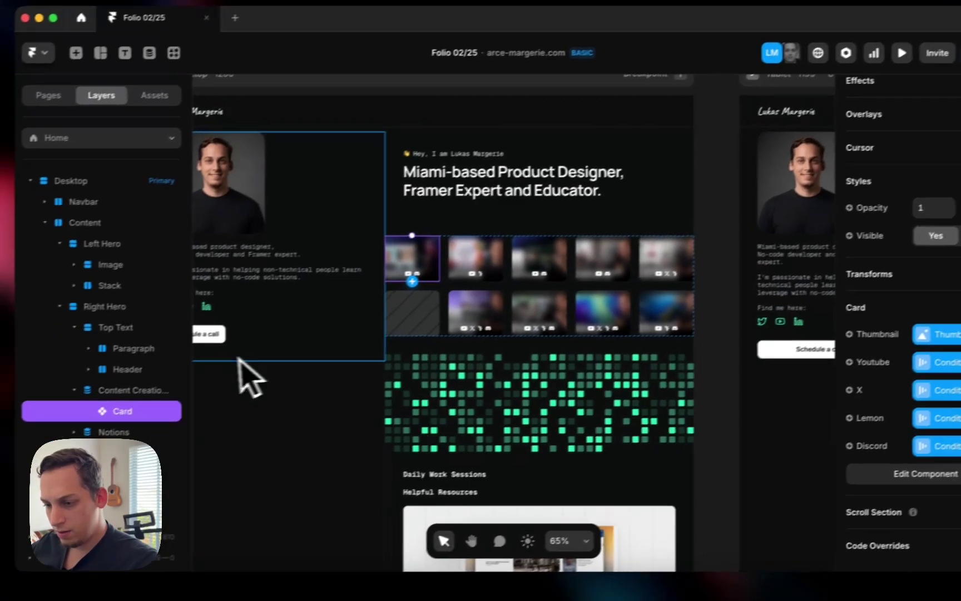
# Set the right and left padding of the Right Hero stack to 40 each.
pyautogui.click(84, 404)
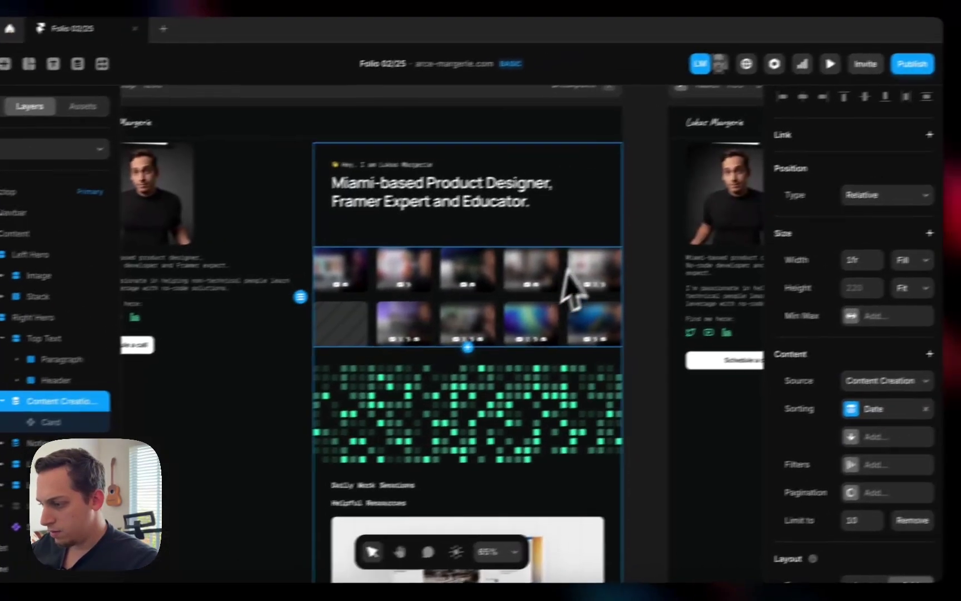
pyautogui.click(614, 240)
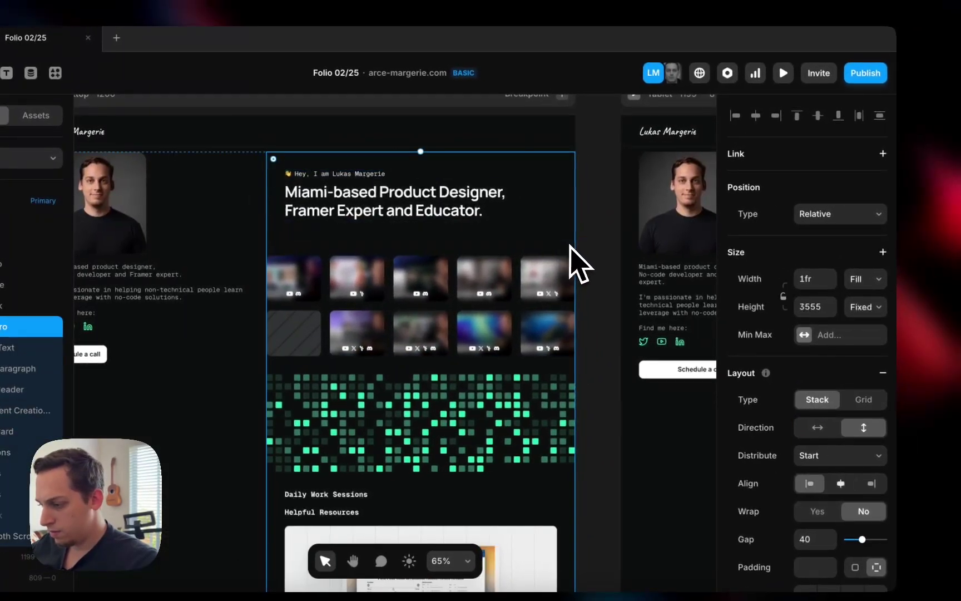
pyautogui.hscroll(-3, 589, 273)
pyautogui.scroll(-3, 858, 367)
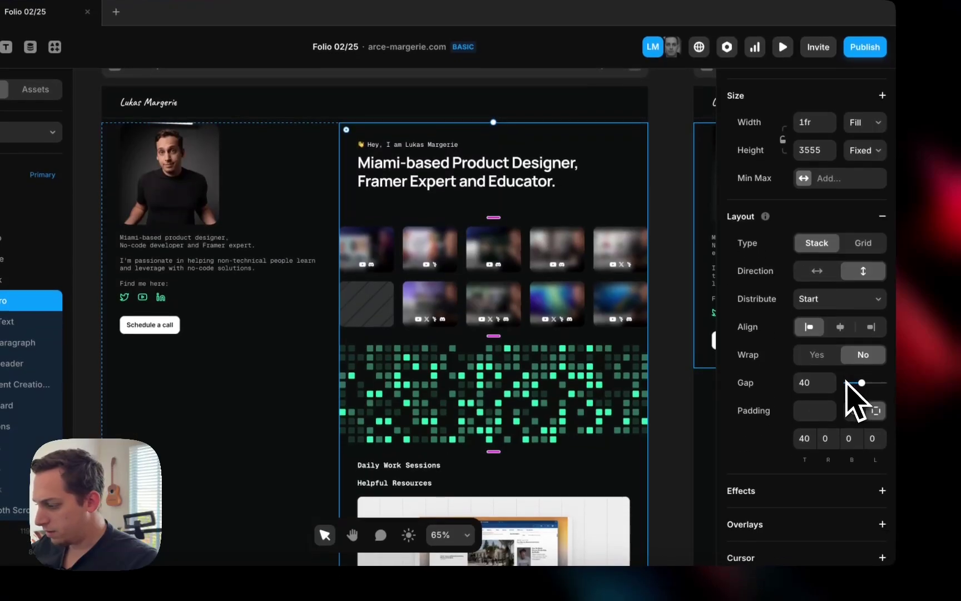
pyautogui.write('40')
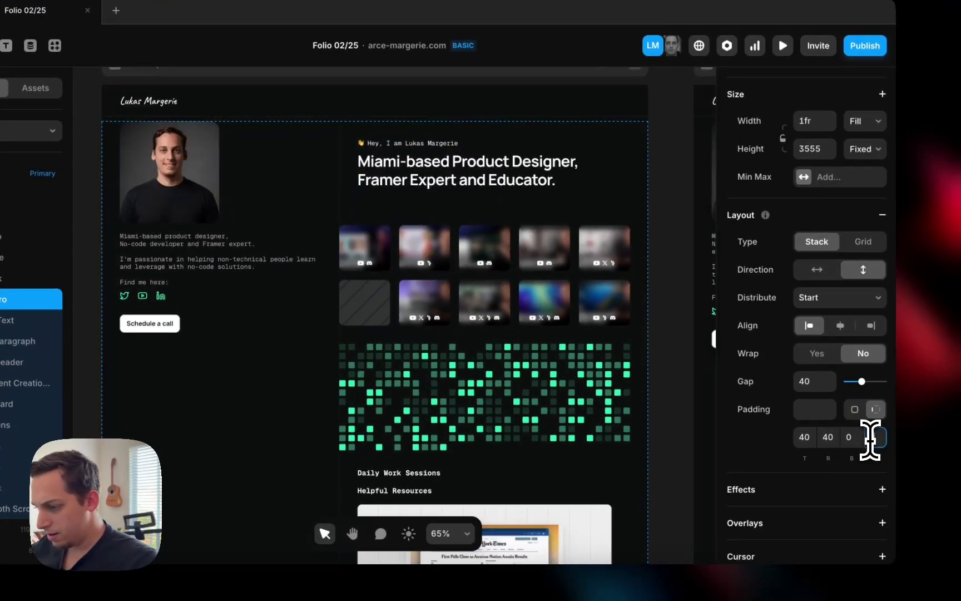
pyautogui.write('40')
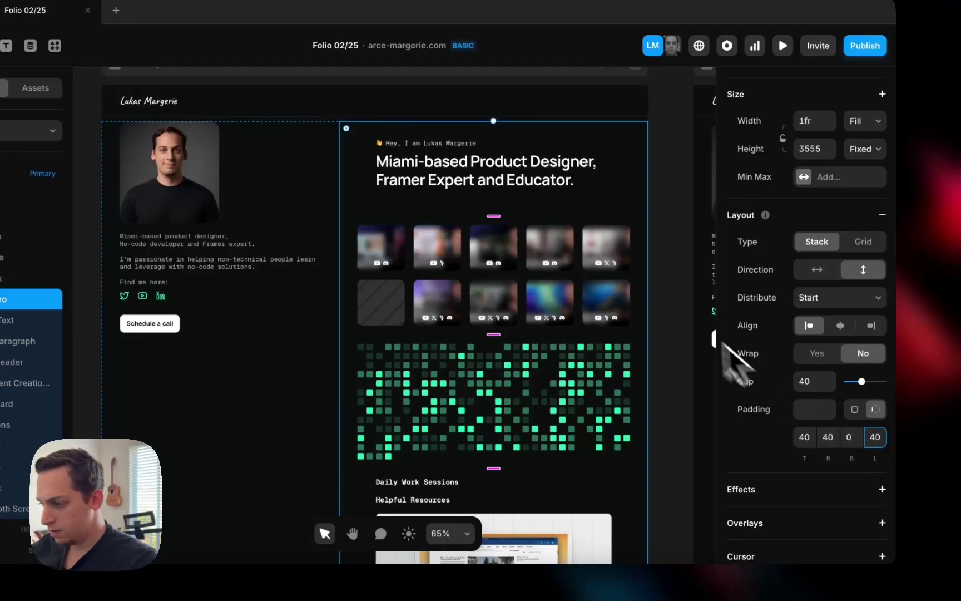
pyautogui.click(662, 300)
pyautogui.scroll(-5, 662, 301)
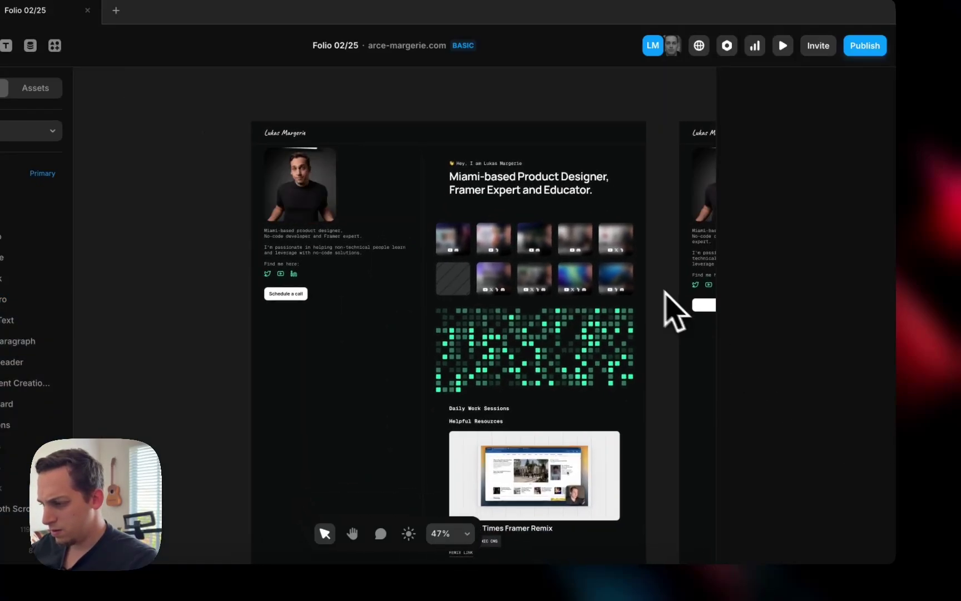
pyautogui.scroll(10, 504, 230)
pyautogui.scroll(-8, 387, 247)
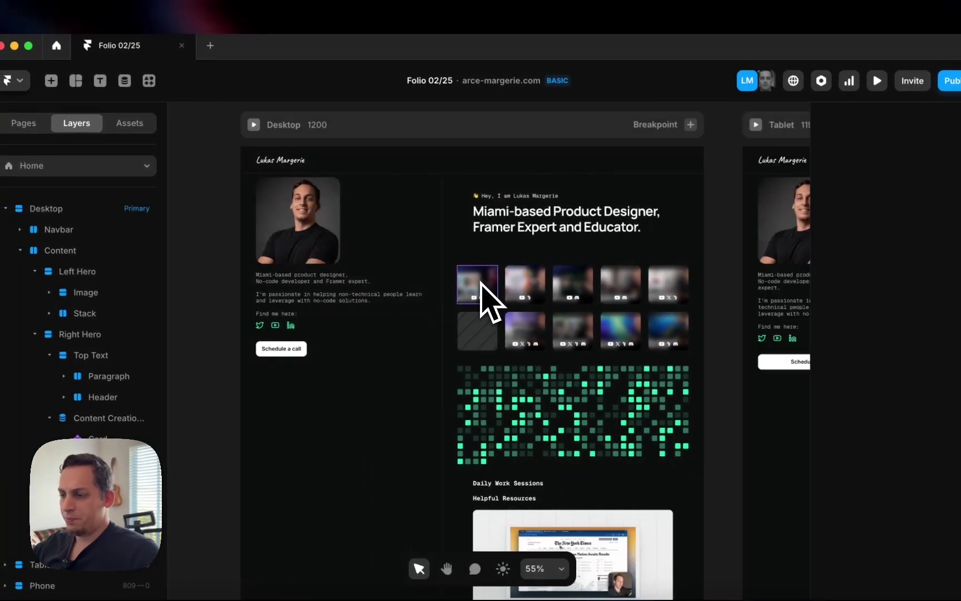
# Preview the Desktop version of the Home page, check the card grid while scrolling, and return to the canvas.
pyautogui.click(271, 129)
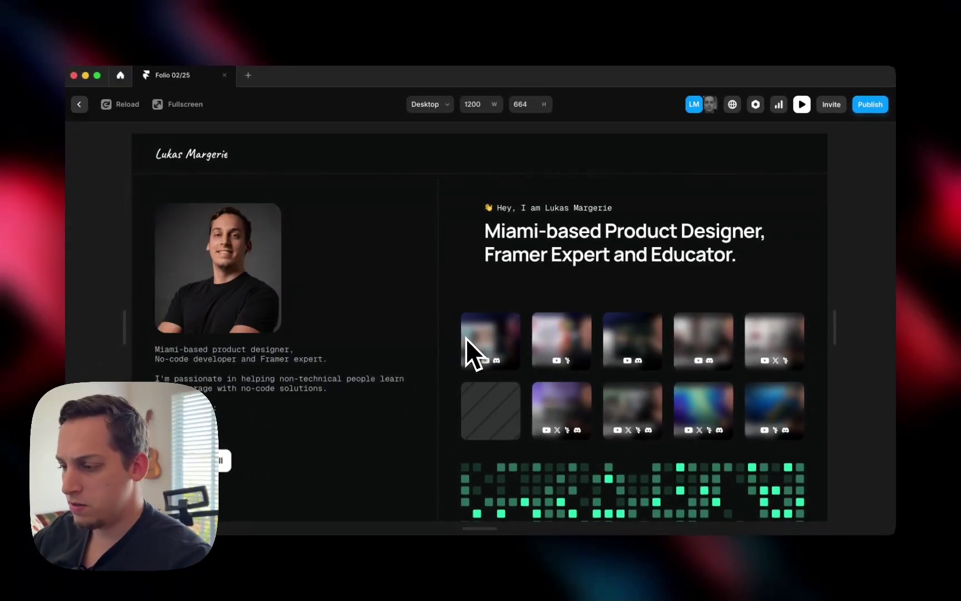
pyautogui.scroll(-3, 523, 378)
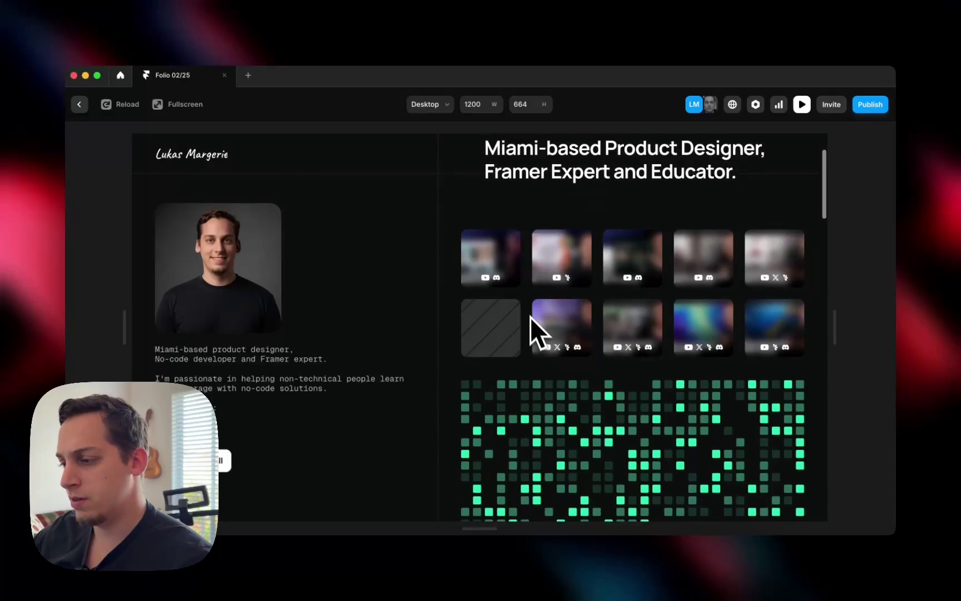
pyautogui.scroll(3, 537, 328)
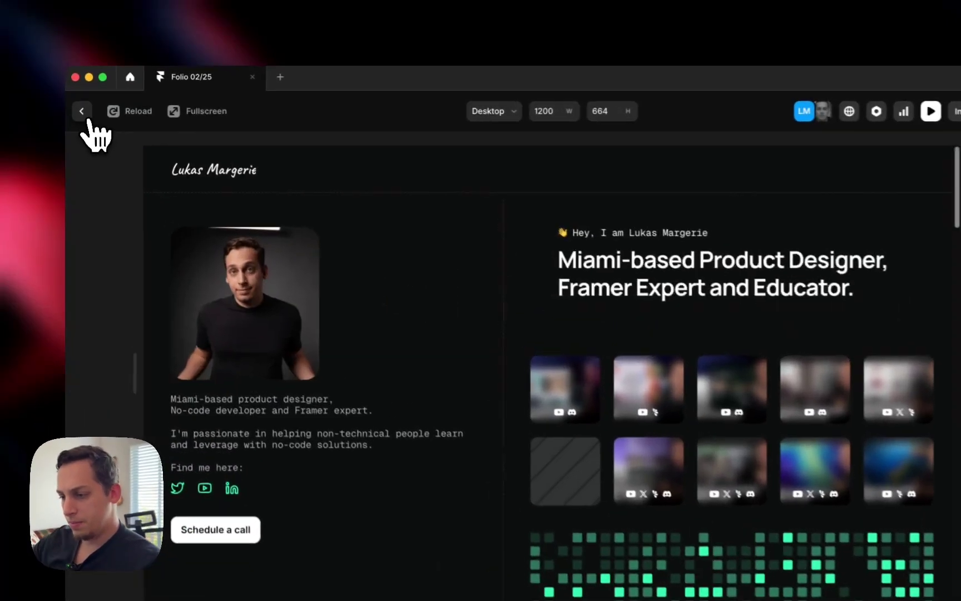
pyautogui.click(79, 104)
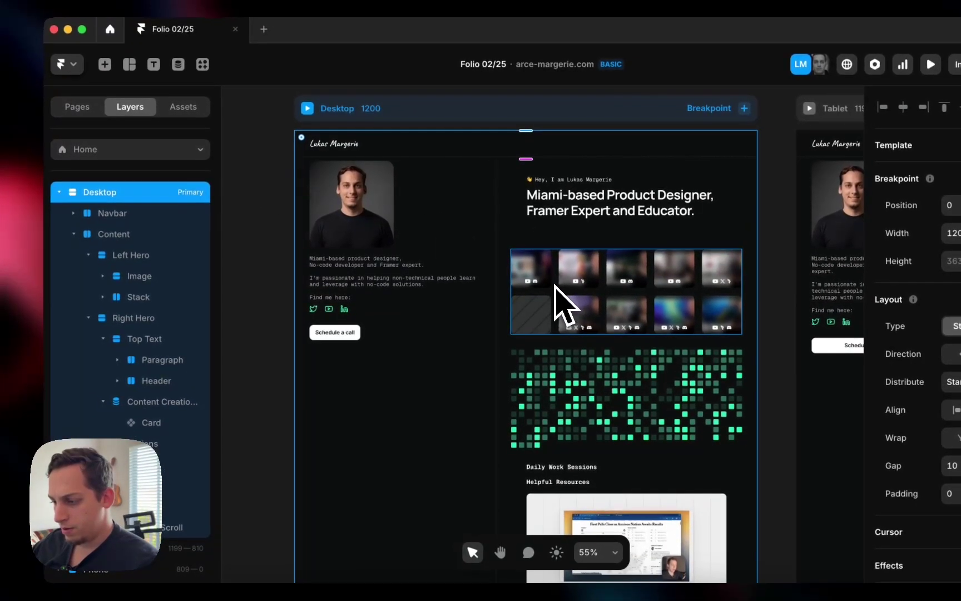
# Delete the Notions list from Right Hero and move the Content Creation list above Top Text.
pyautogui.click(569, 446)
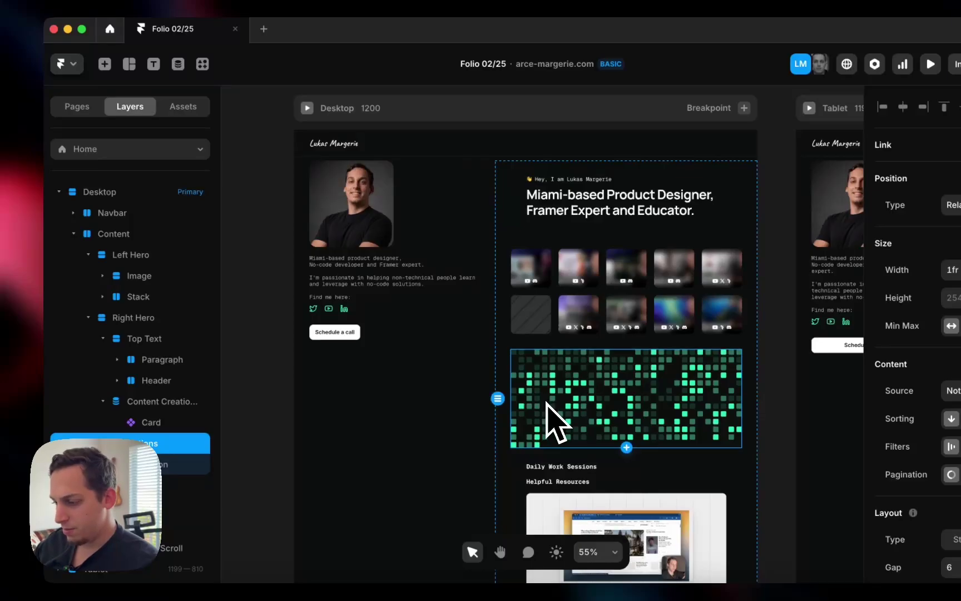
pyautogui.press('Delete')
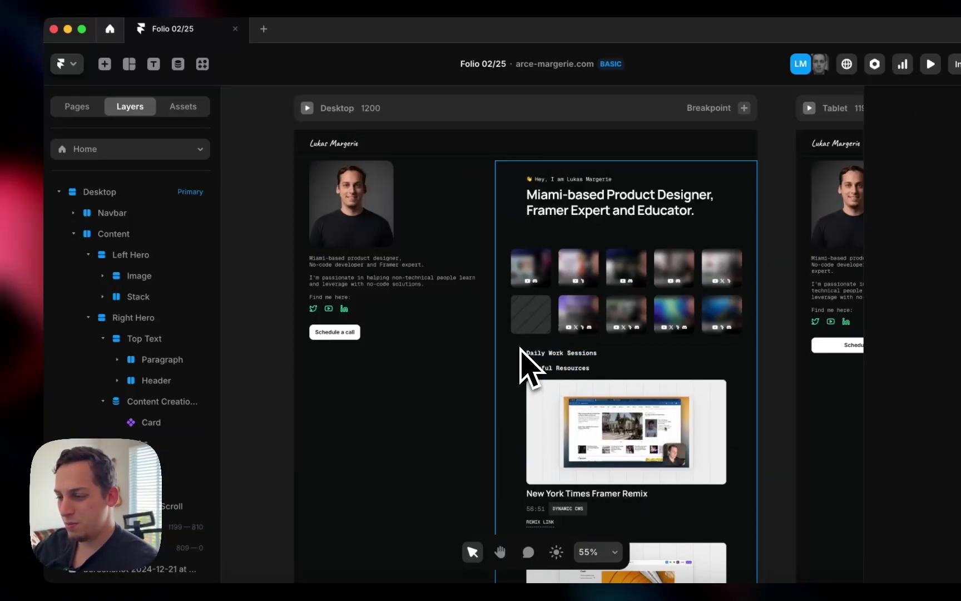
pyautogui.click(536, 233)
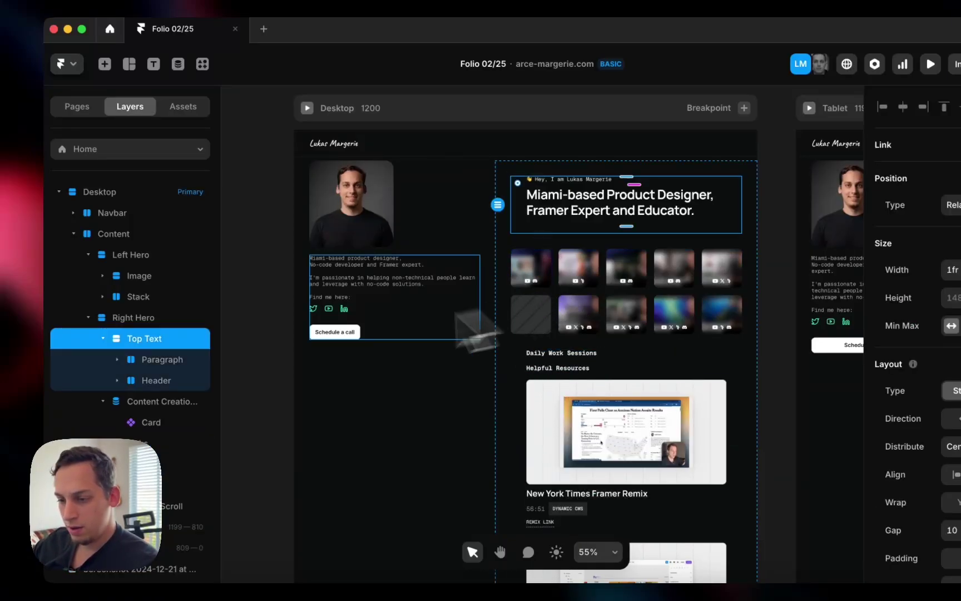
pyautogui.click(533, 299)
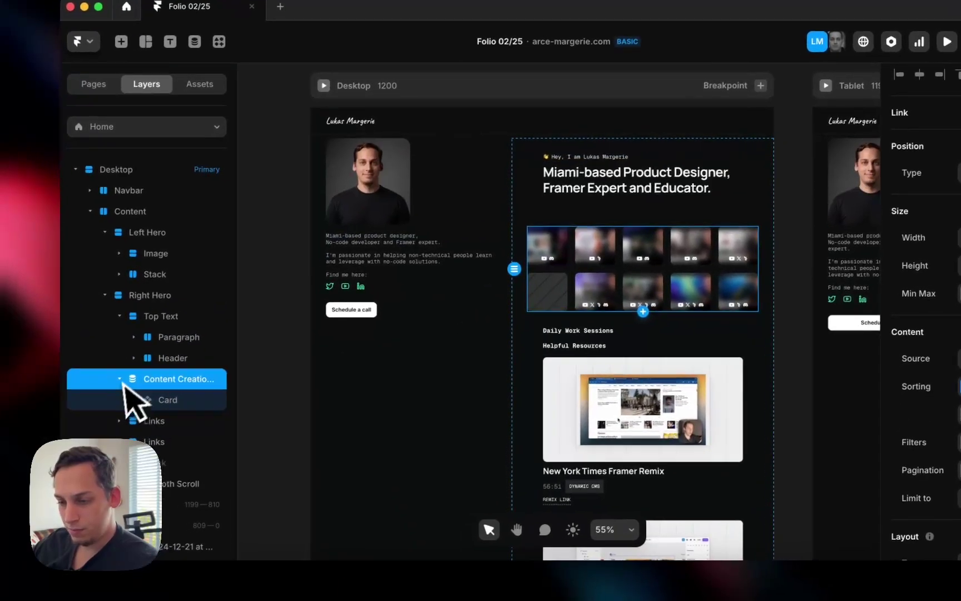
pyautogui.rightClick(123, 384)
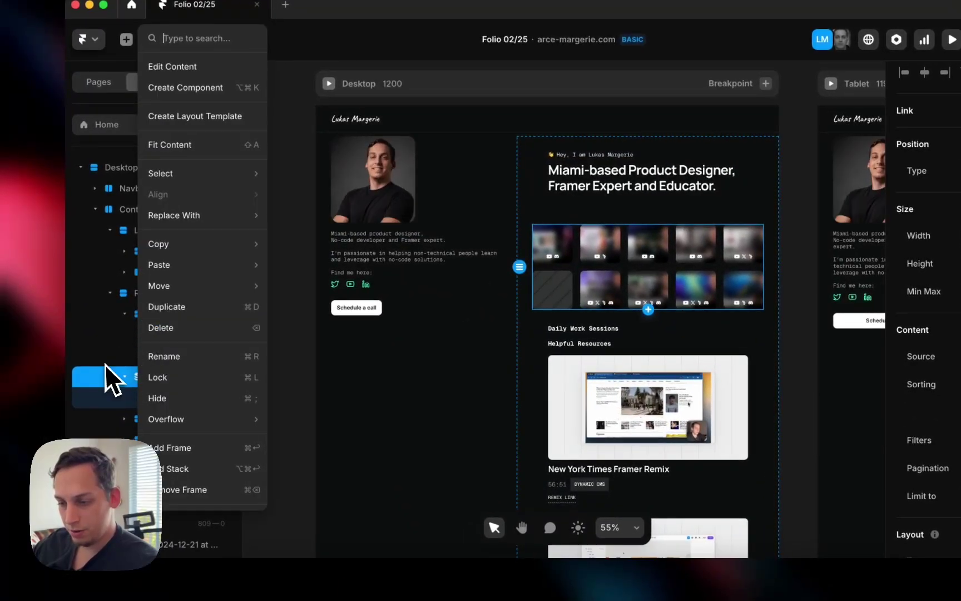
pyautogui.click(136, 376)
pyautogui.moveTo(146, 396); pyautogui.dragTo(150, 302)
pyautogui.hscroll(-5, 473, 307)
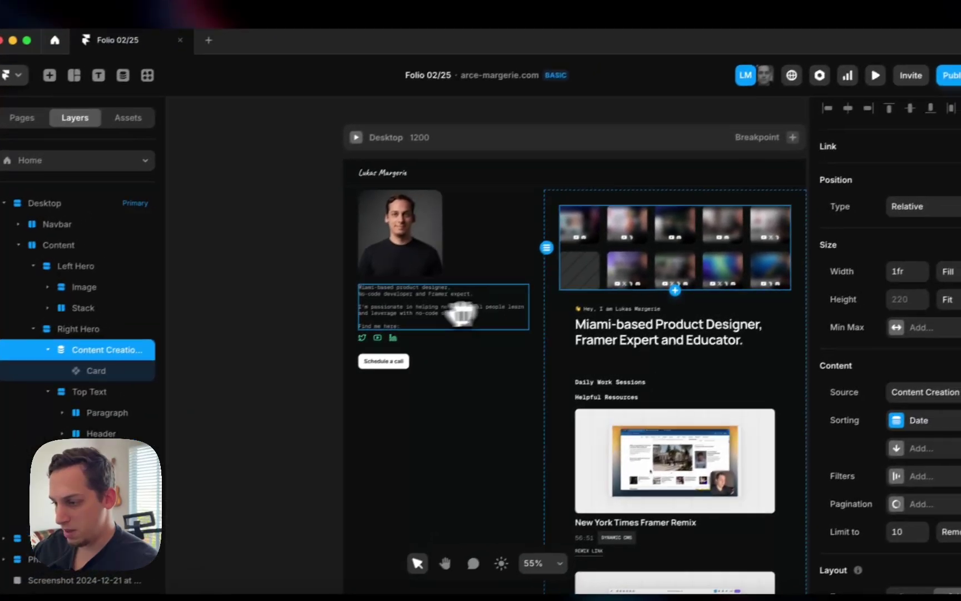
pyautogui.scroll(3, 654, 314)
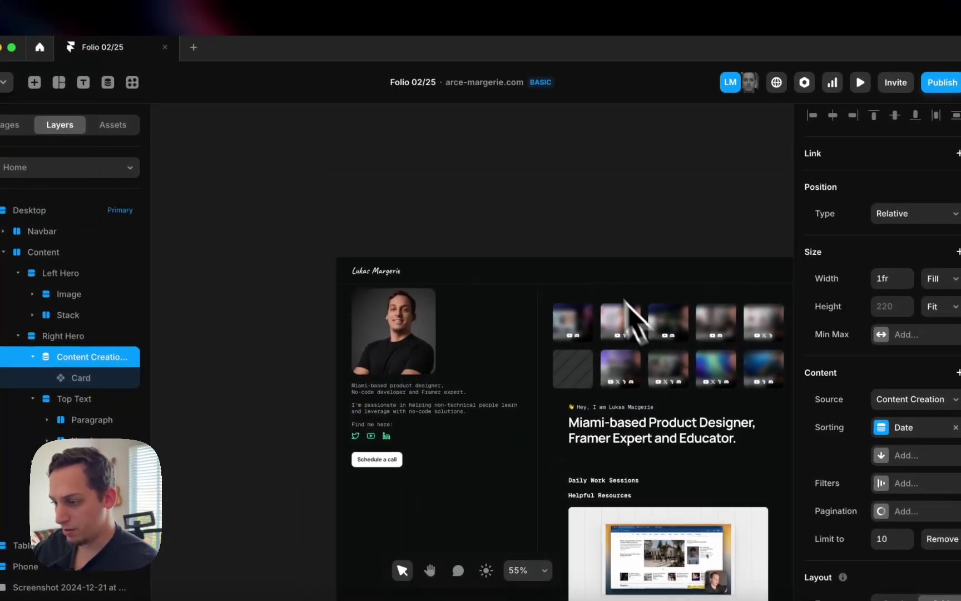
pyautogui.click(561, 188)
# Open the Card component from the grid and add a text layer reading "Date" above its primary variant.
pyautogui.scroll(-3, 543, 206)
pyautogui.hscroll(3, 543, 205)
pyautogui.doubleClick(481, 260)
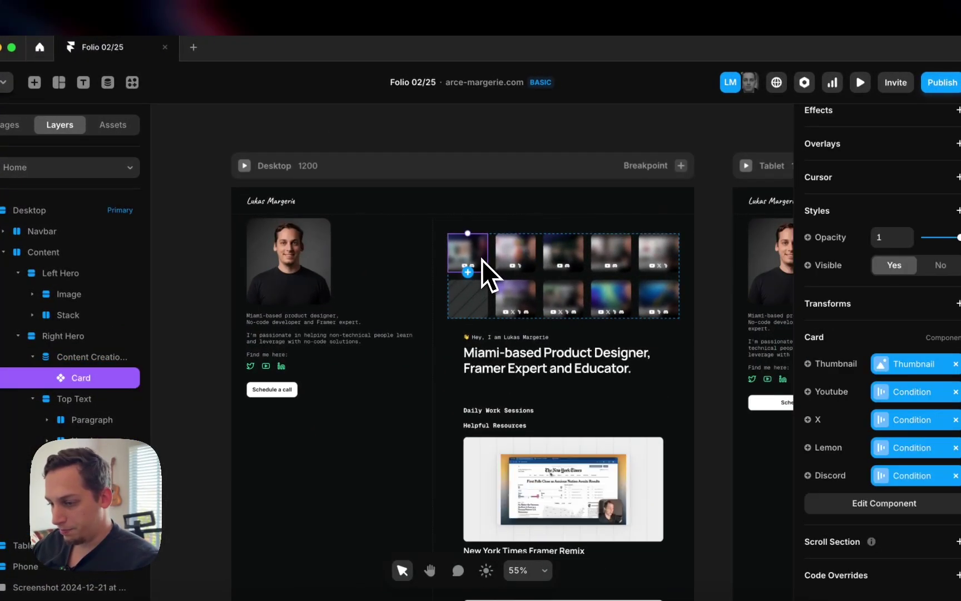
pyautogui.click(473, 317)
pyautogui.click(473, 309)
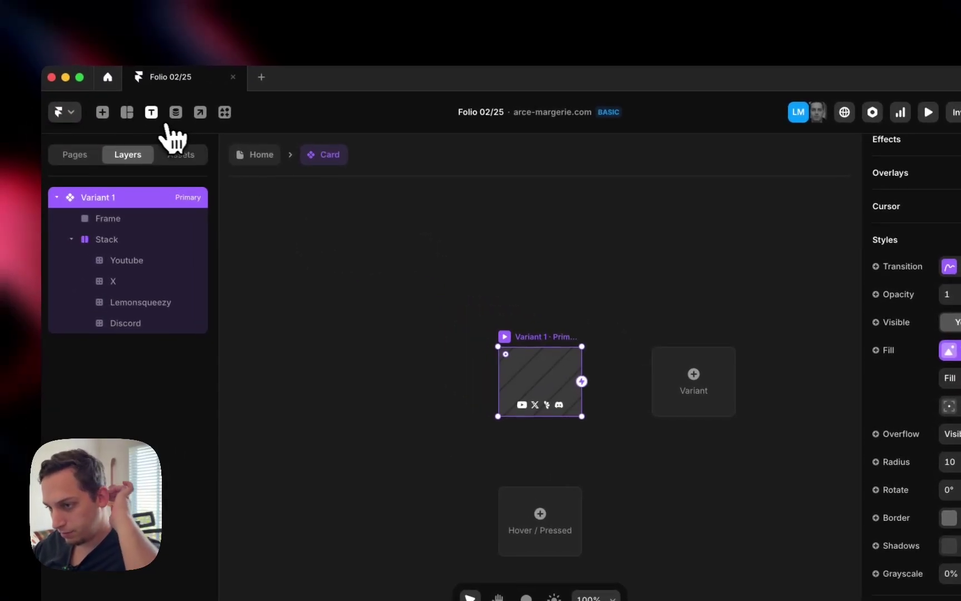
pyautogui.click(471, 256)
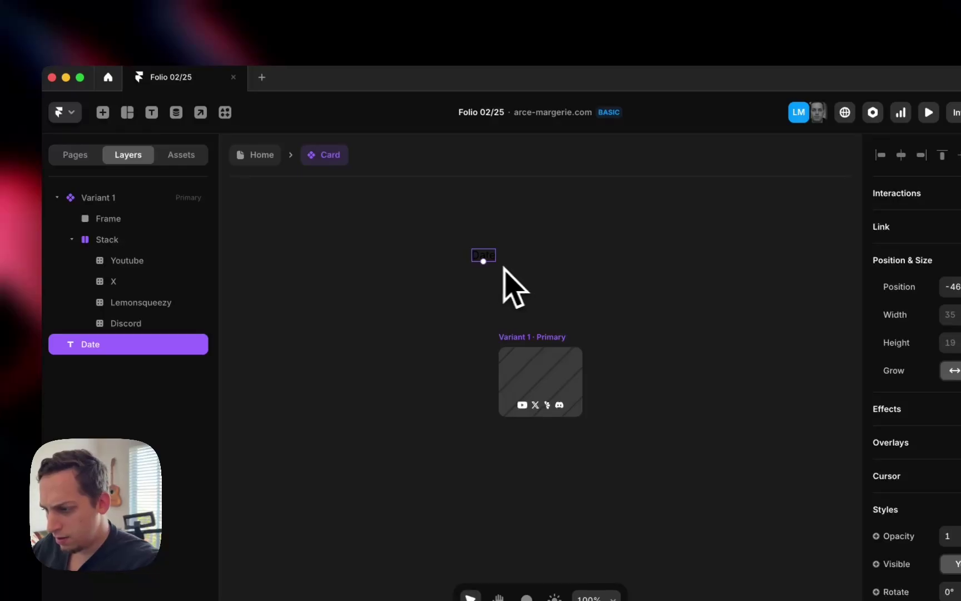
# Apply the Heading 6 text style to the Date text and nest it directly inside Variant 1, above Frame.
pyautogui.scroll(-5, 913, 510)
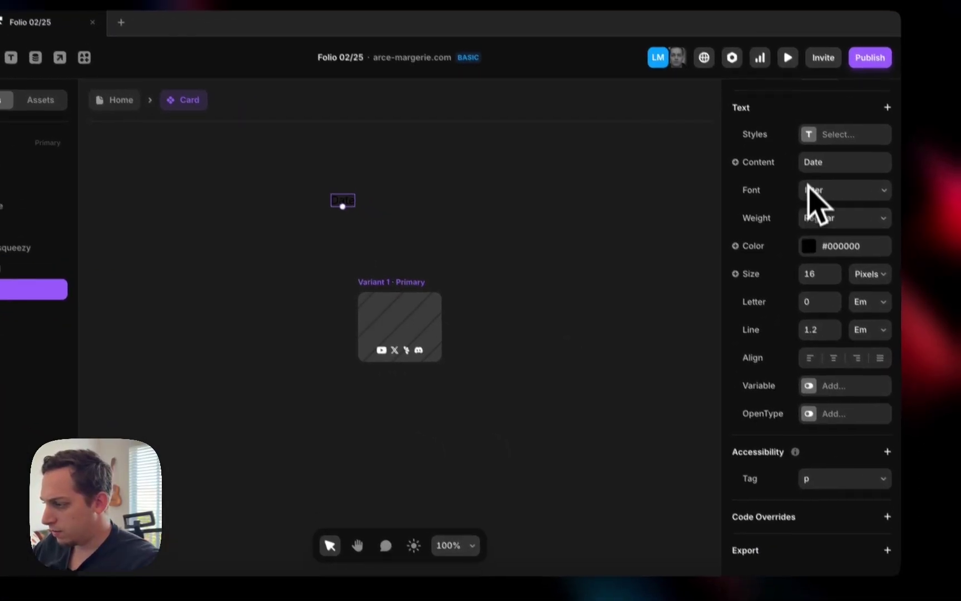
pyautogui.click(813, 137)
pyautogui.click(622, 356)
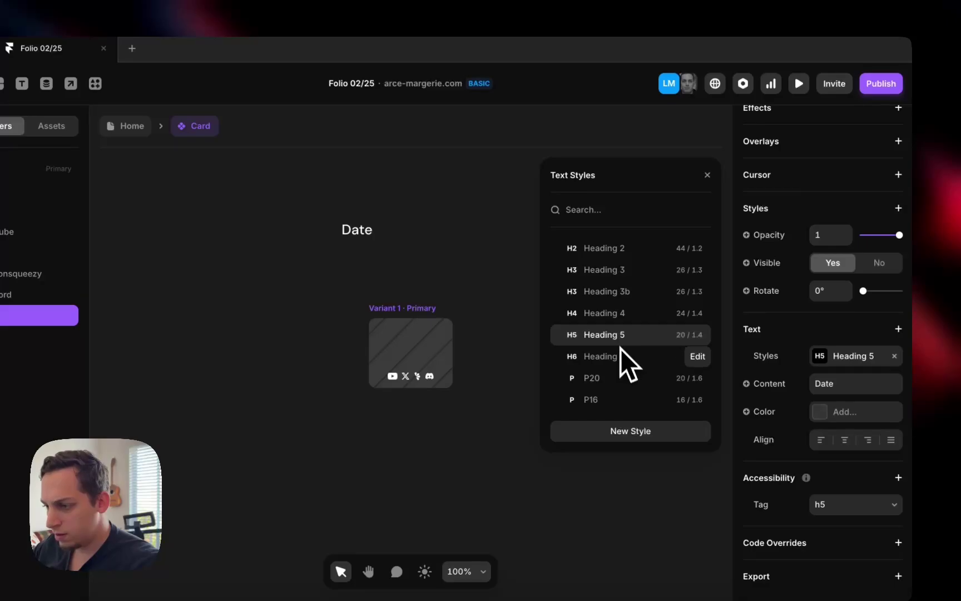
pyautogui.moveTo(354, 229); pyautogui.dragTo(404, 344)
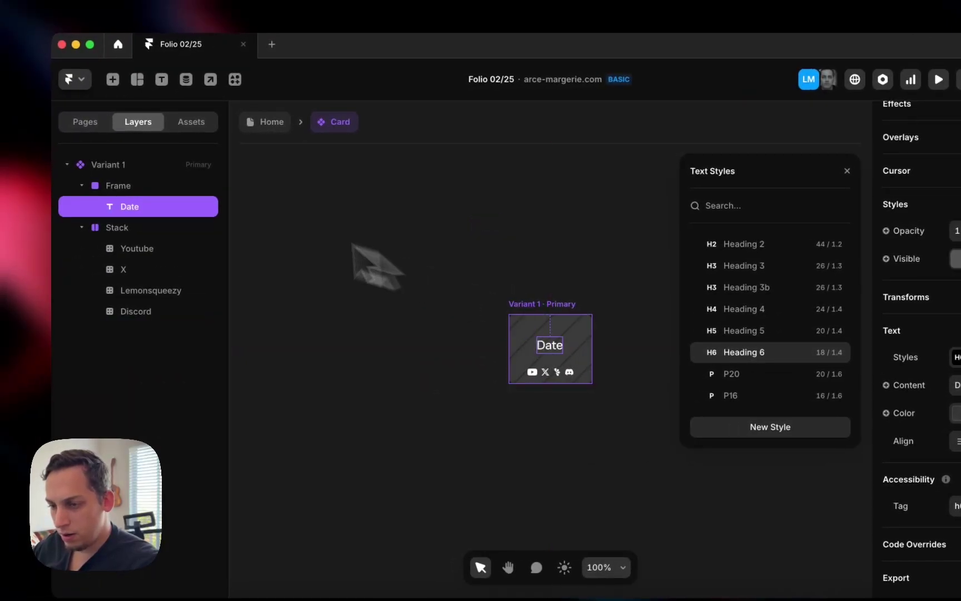
pyautogui.moveTo(124, 209); pyautogui.dragTo(128, 183)
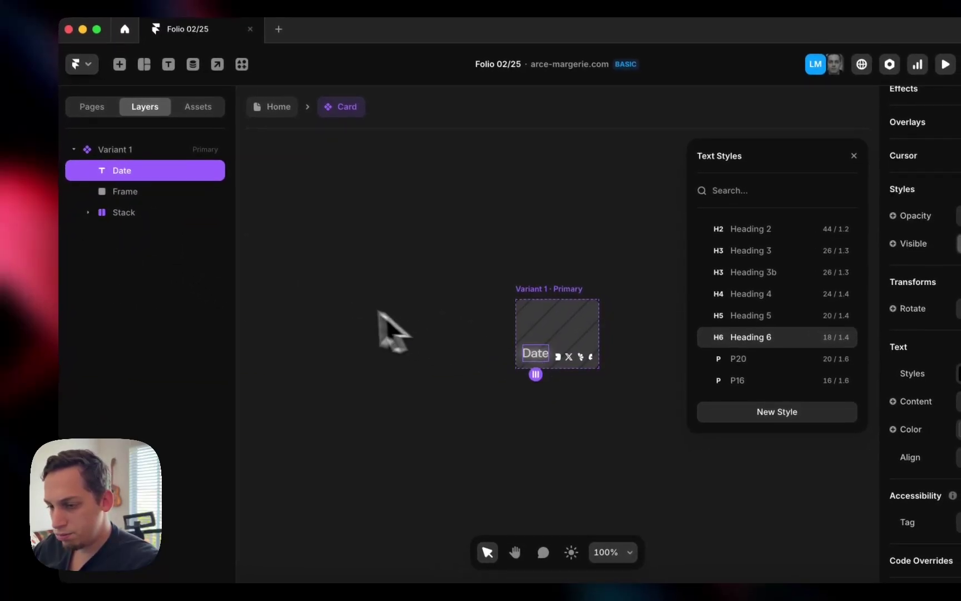
# Set Variant 1's stack layout to vertical direction with centered alignment.
pyautogui.click(146, 184)
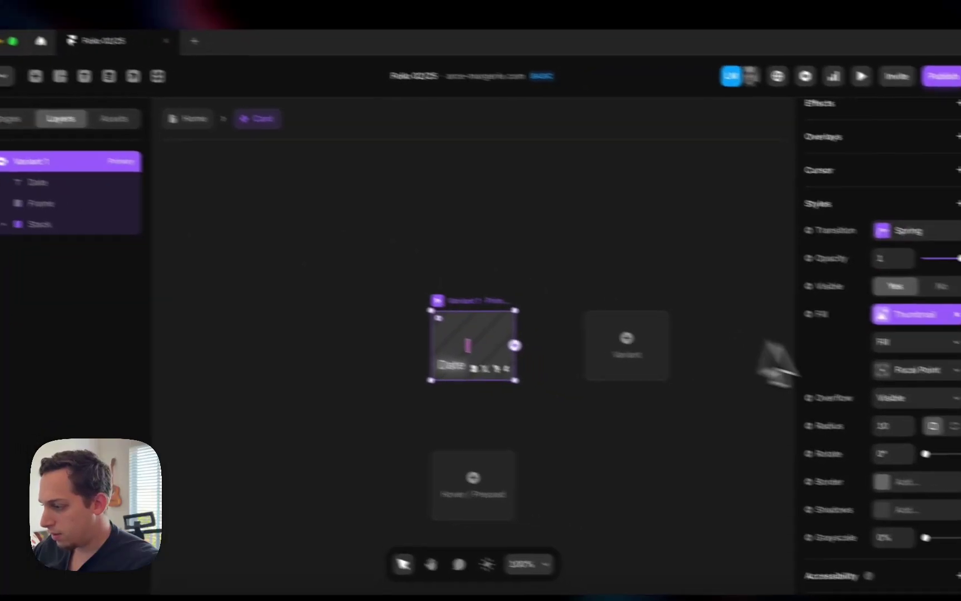
pyautogui.scroll(5, 857, 275)
pyautogui.scroll(2, 857, 273)
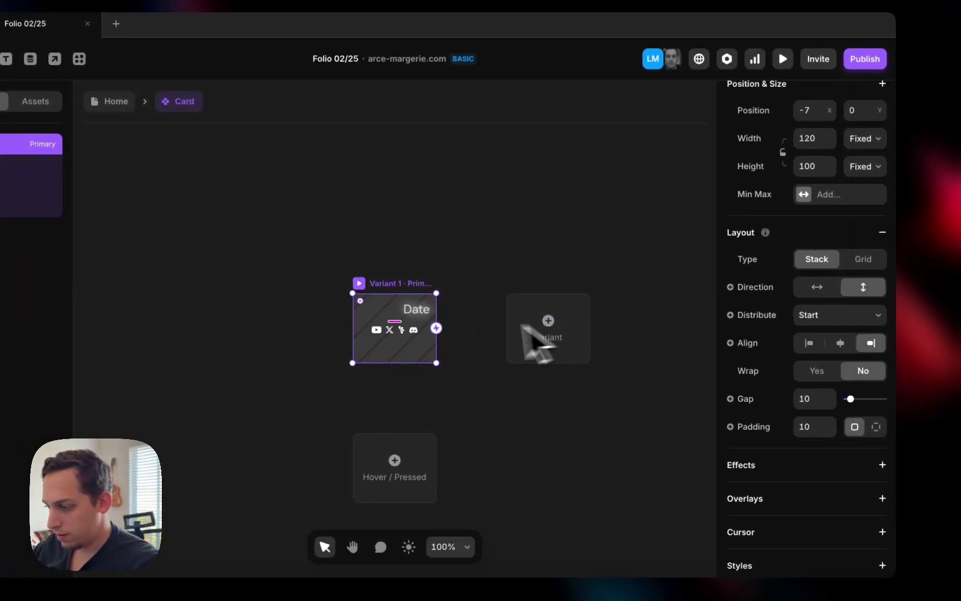
pyautogui.click(840, 343)
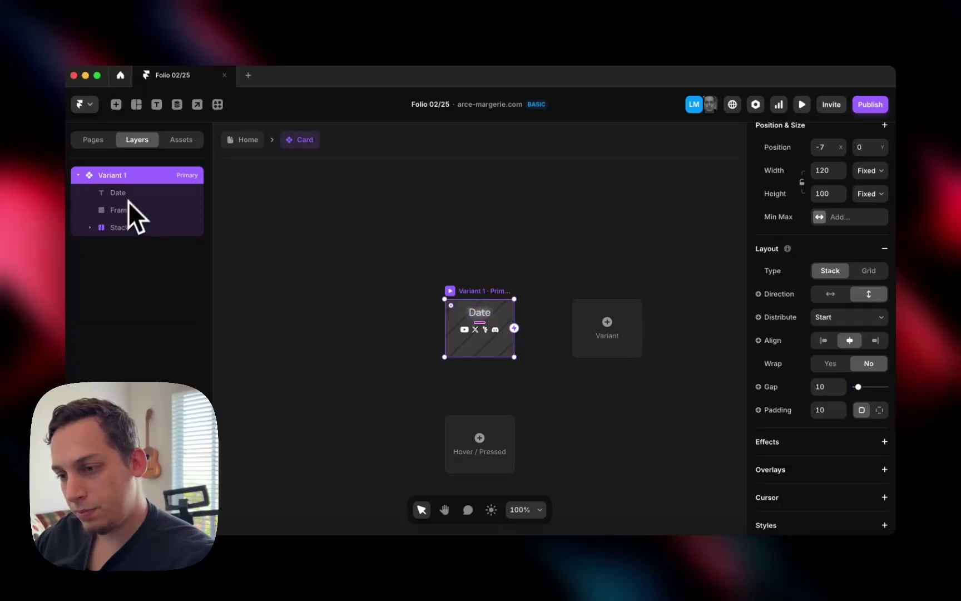
# Try setting the Date text's height to Fill within Variant 1 and look through its text alignment options.
pyautogui.click(123, 228)
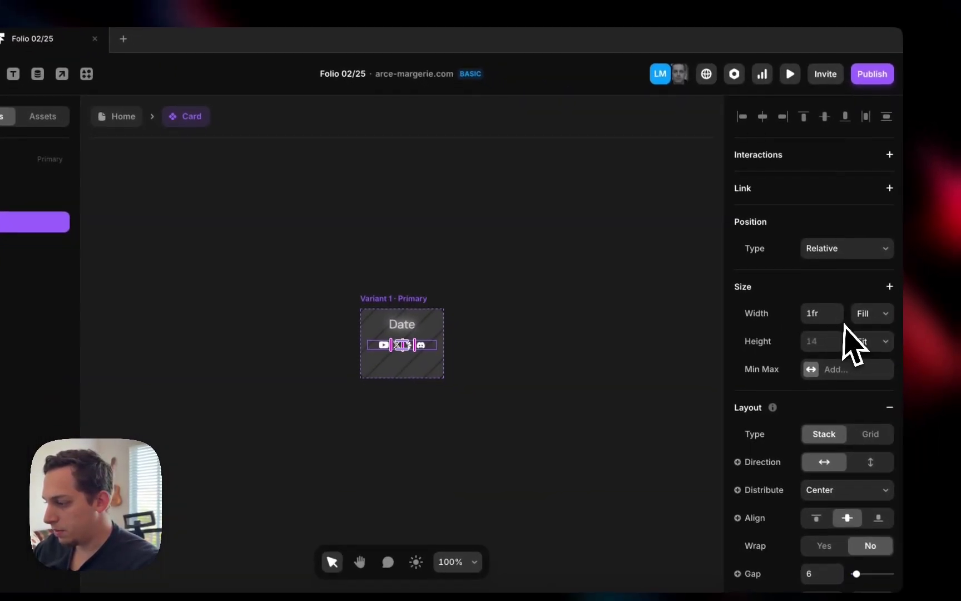
pyautogui.click(136, 202)
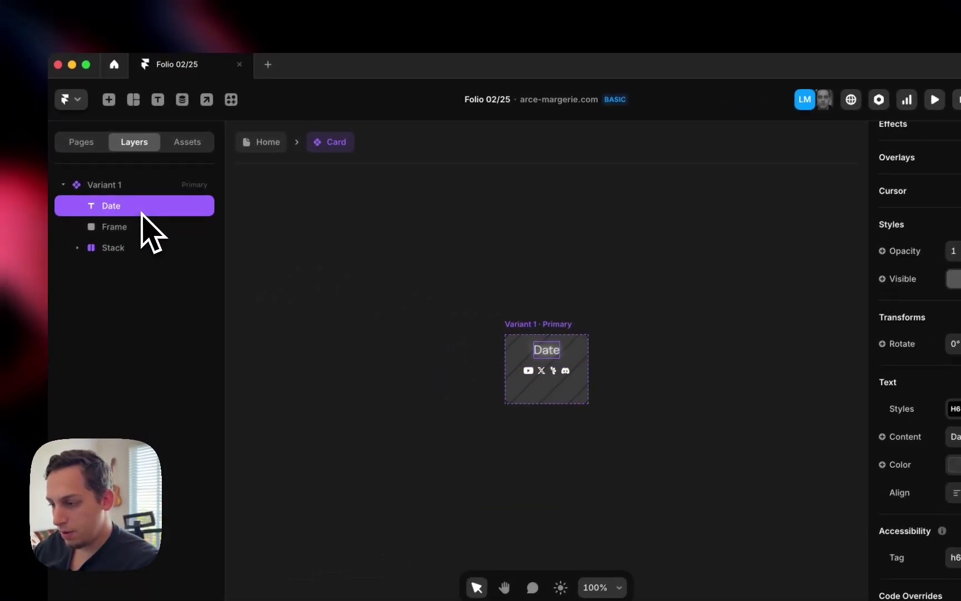
pyautogui.scroll(3, 912, 306)
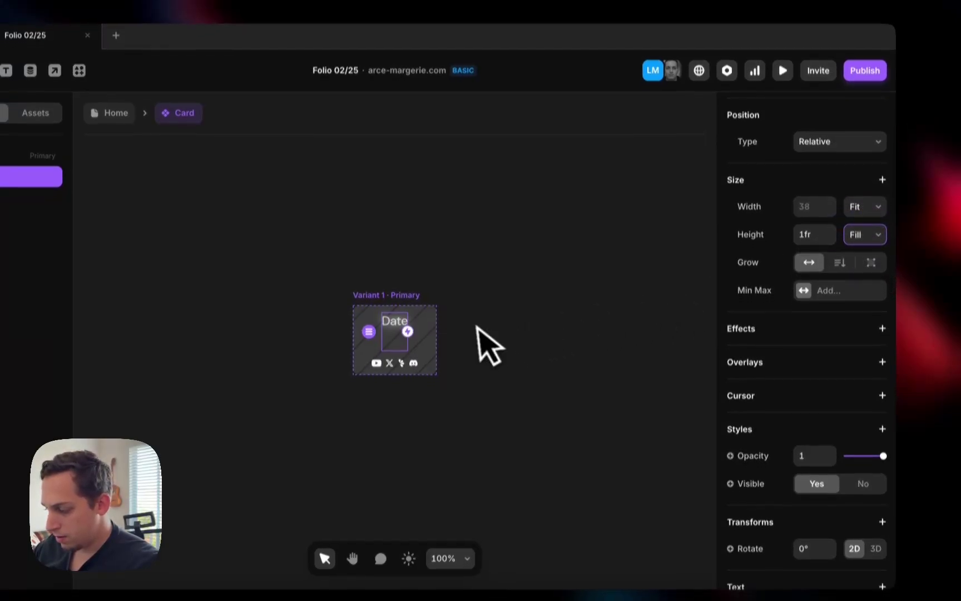
pyautogui.scroll(-5, 874, 473)
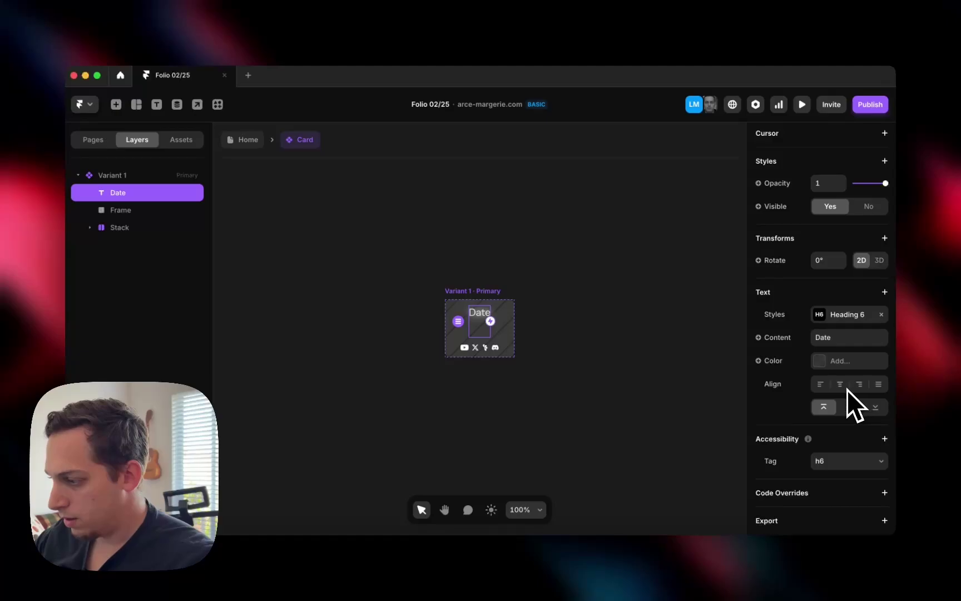
pyautogui.scroll(1, 847, 390)
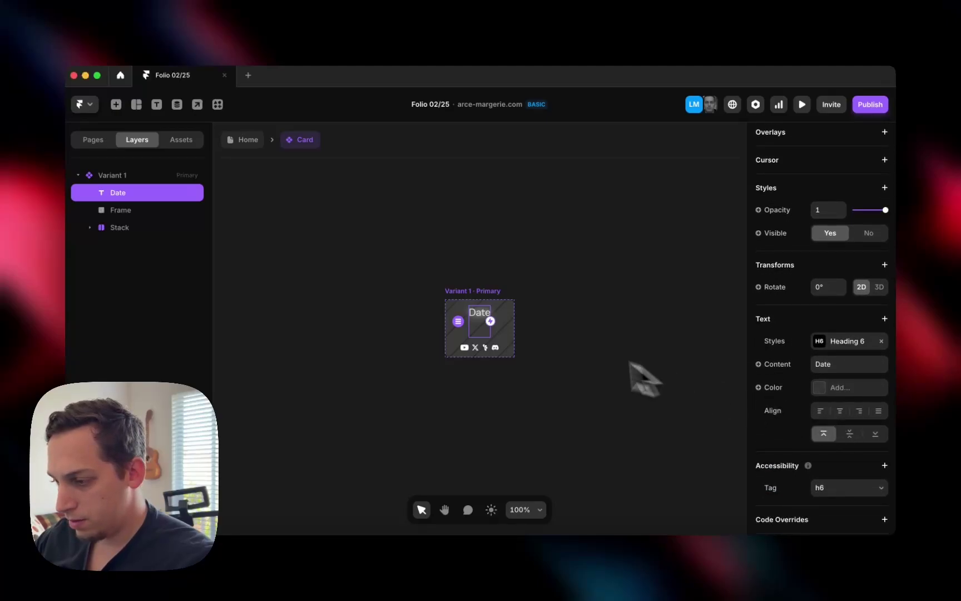
# Set the Date text's height back to Fit Content.
pyautogui.click(492, 332)
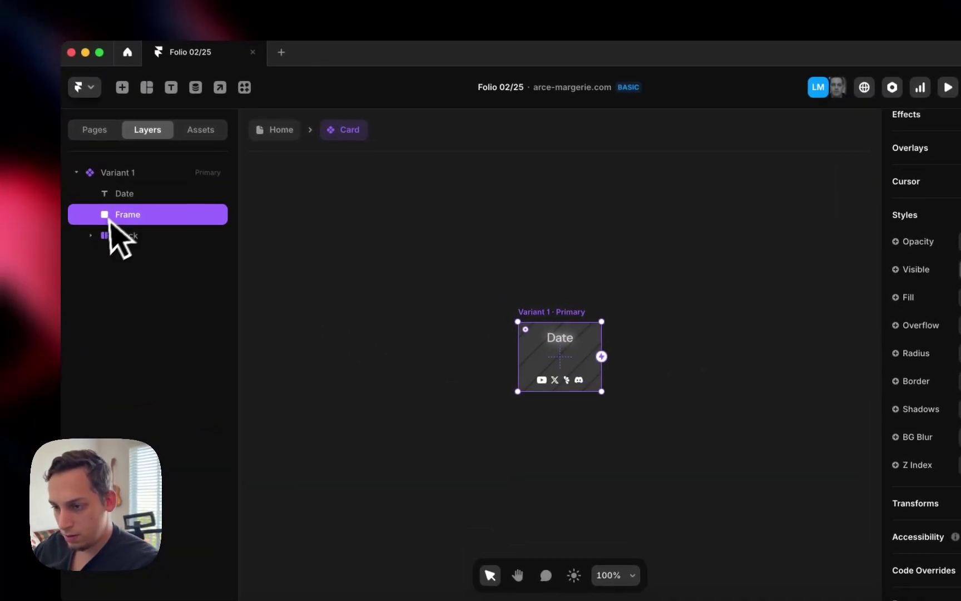
pyautogui.click(108, 172)
pyautogui.click(109, 186)
pyautogui.click(129, 209)
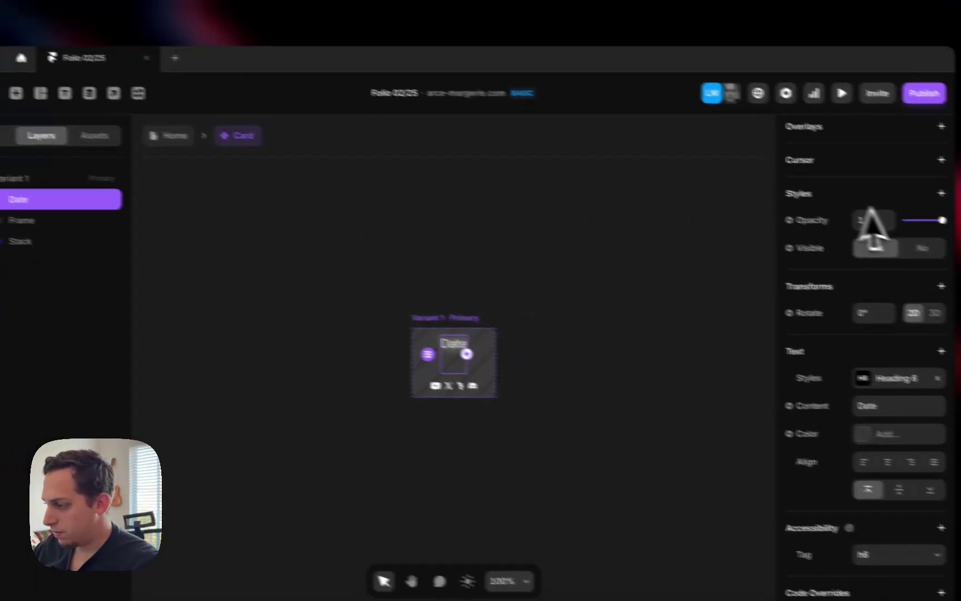
pyautogui.scroll(10, 873, 225)
pyautogui.click(862, 345)
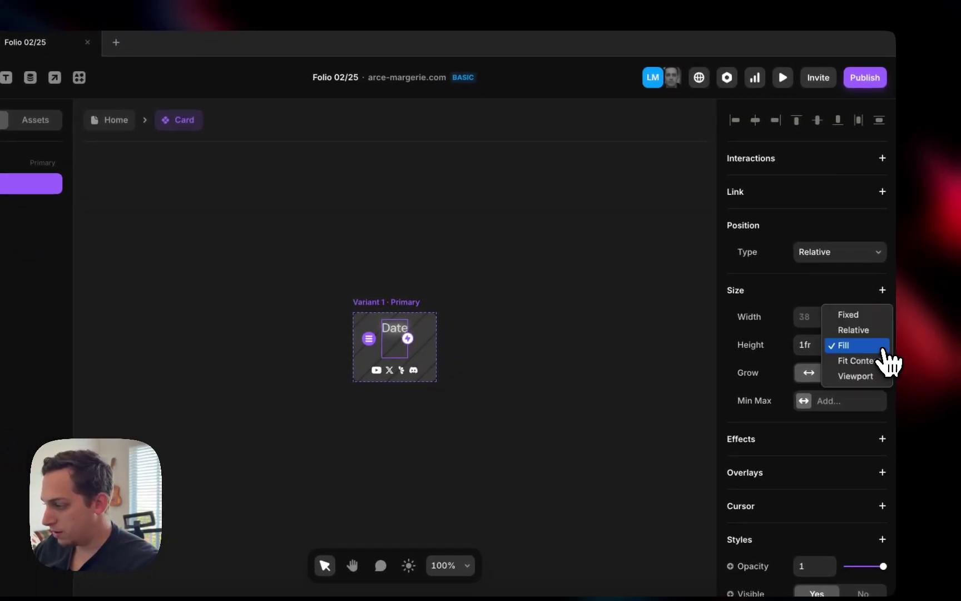
pyautogui.click(858, 361)
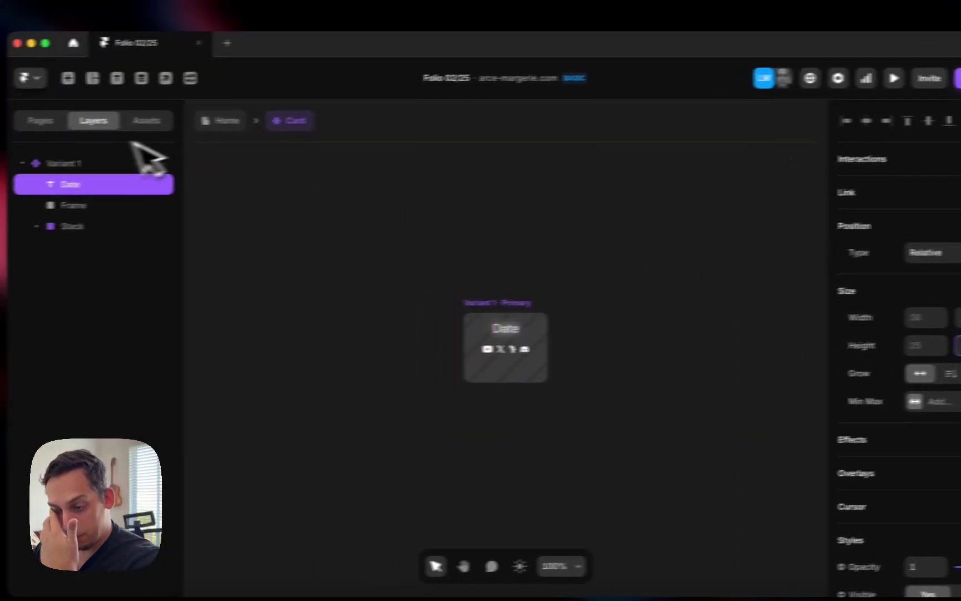
# Wrap the Date text in its own stack and set that stack's height to Fill.
pyautogui.rightClick(114, 182)
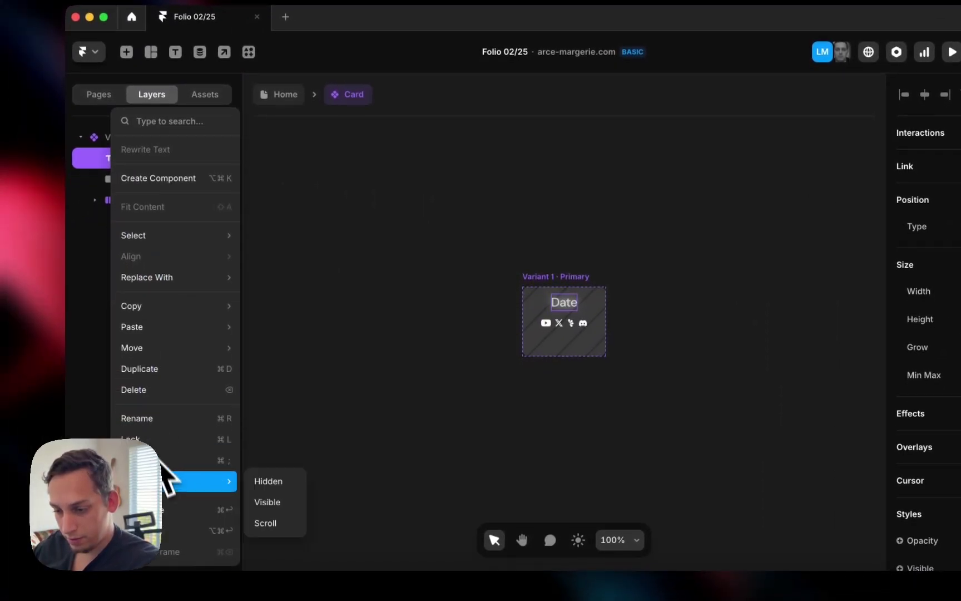
pyautogui.click(167, 554)
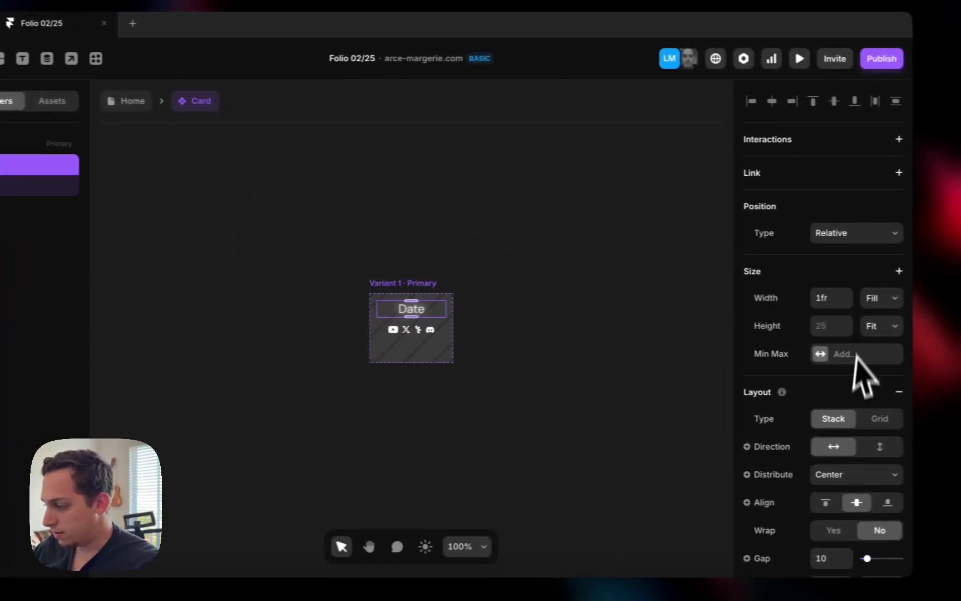
pyautogui.click(867, 328)
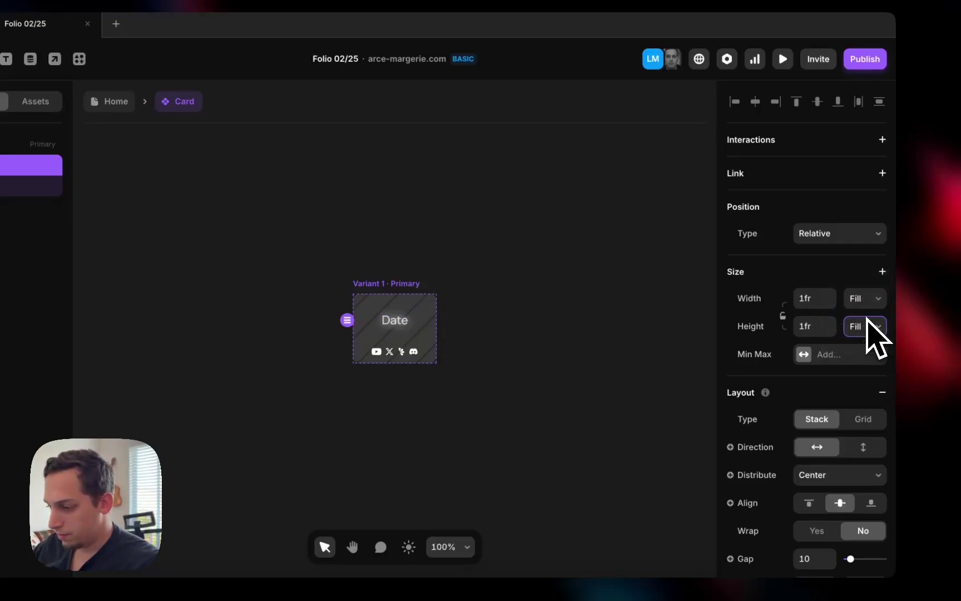
pyautogui.click(517, 306)
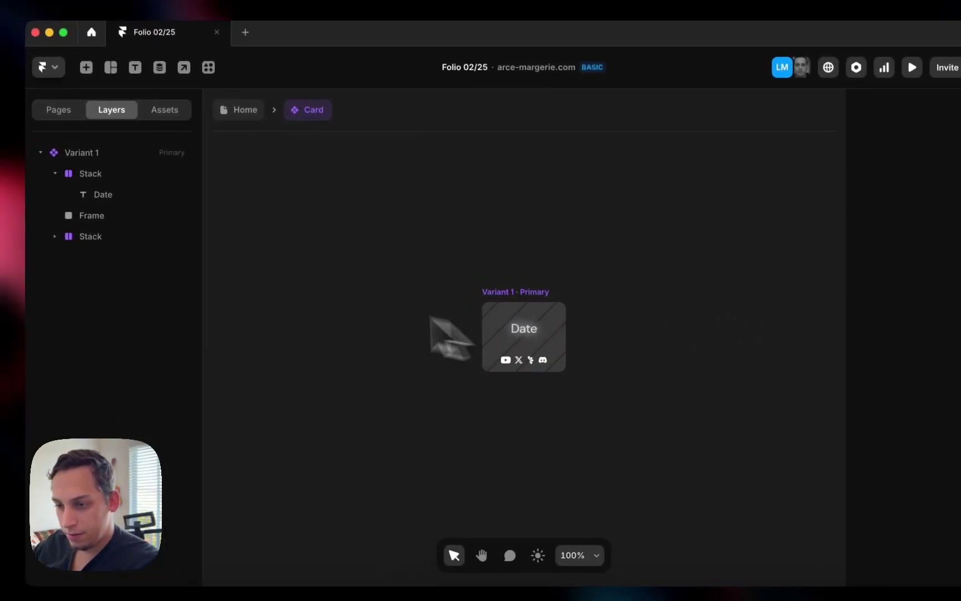
# Add a Z Index style to the stack containing Date and set it to 1.
pyautogui.click(134, 199)
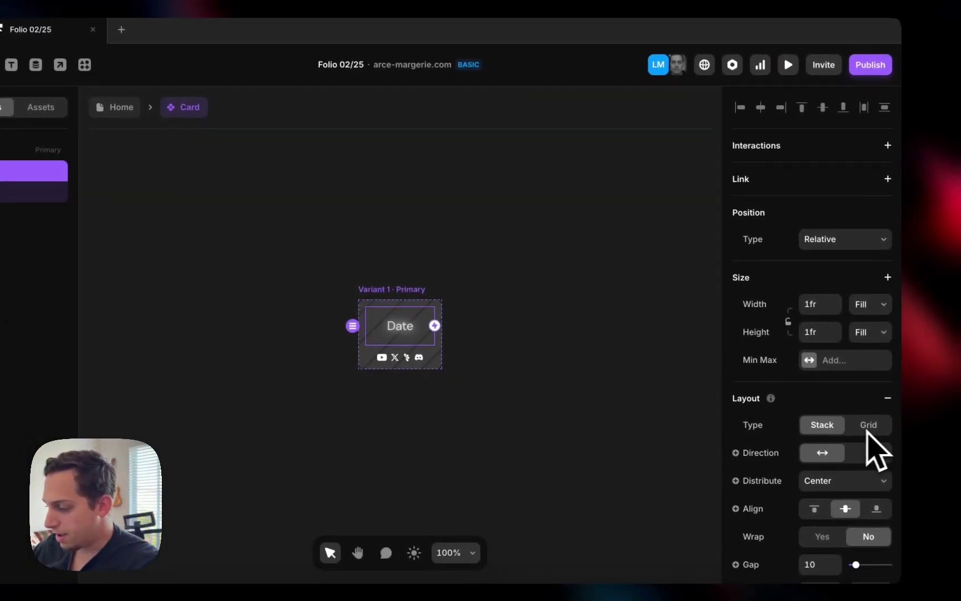
pyautogui.scroll(-10, 851, 437)
pyautogui.scroll(2, 871, 378)
pyautogui.scroll(-3, 875, 268)
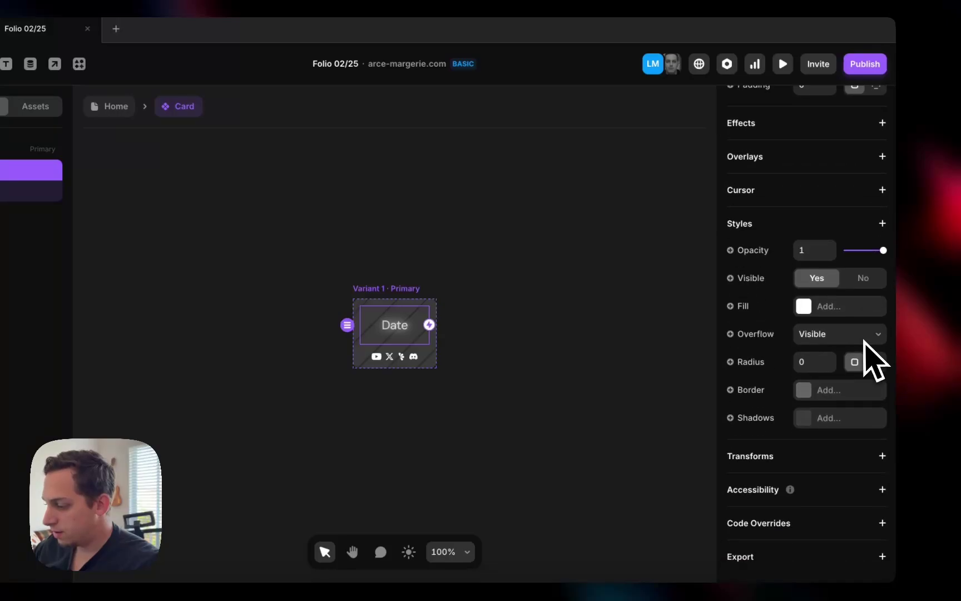
pyautogui.click(884, 222)
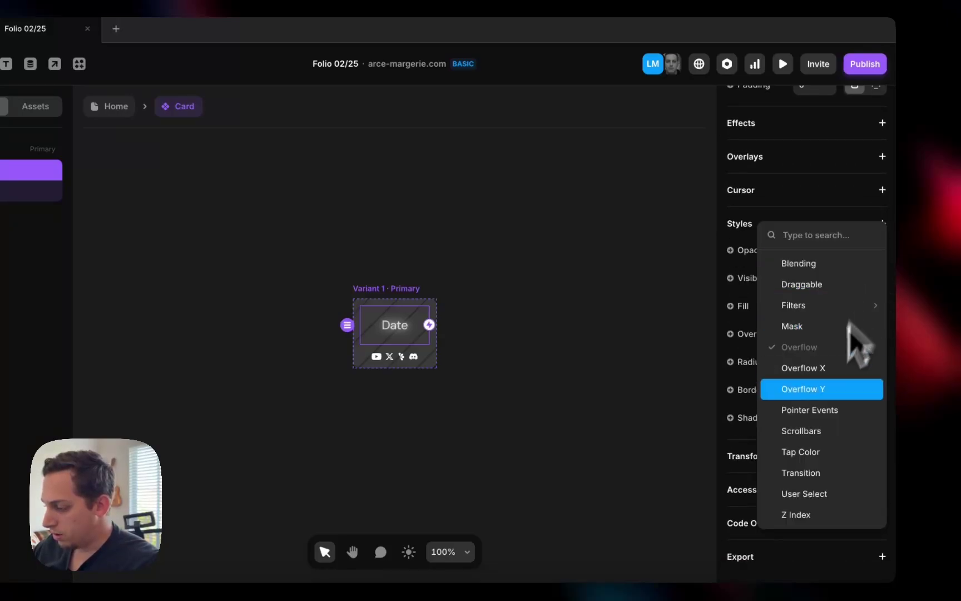
pyautogui.click(809, 515)
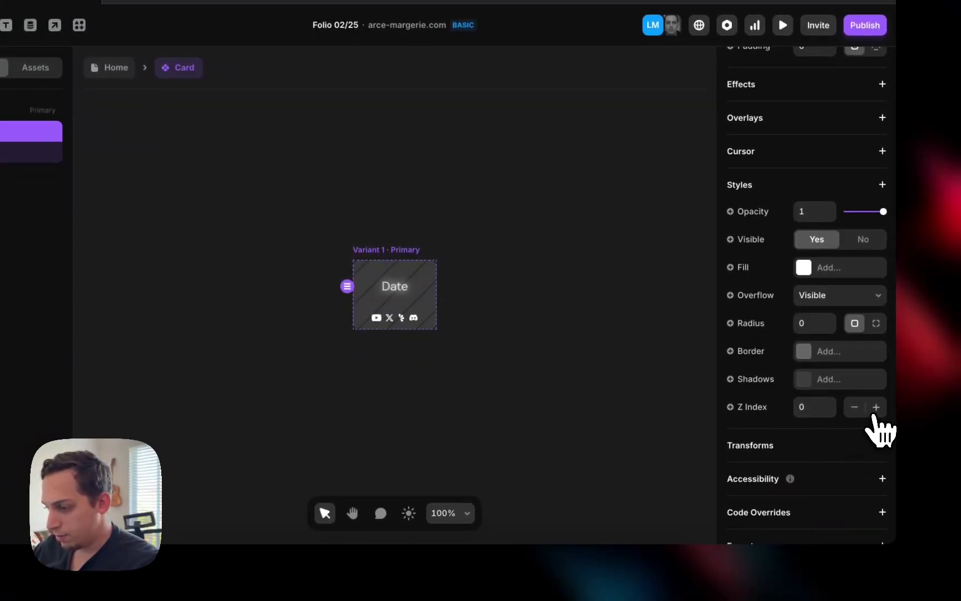
pyautogui.click(554, 286)
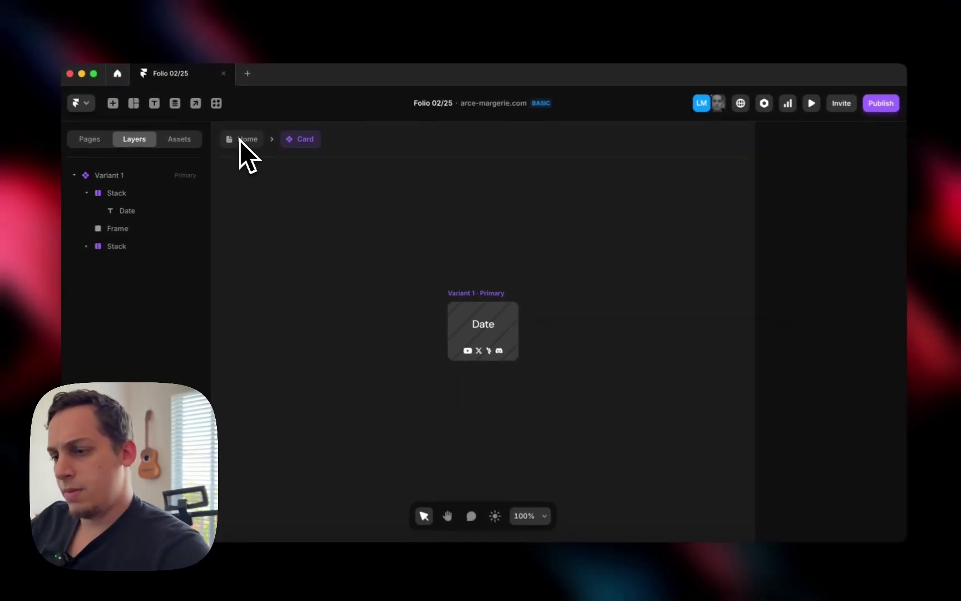
# Add a Hover variant to the Card component's primary variant.
pyautogui.click(469, 313)
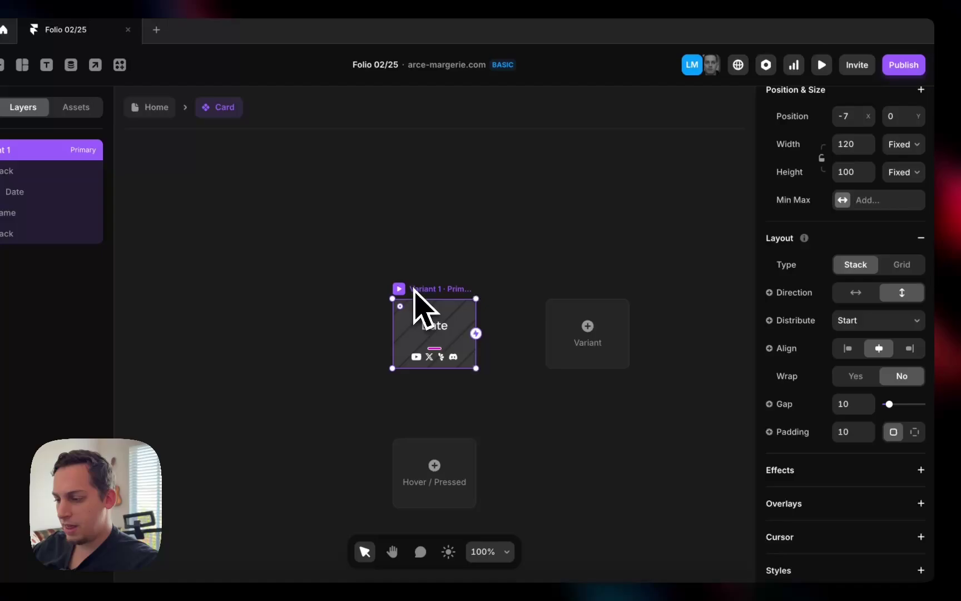
pyautogui.scroll(-3, 416, 300)
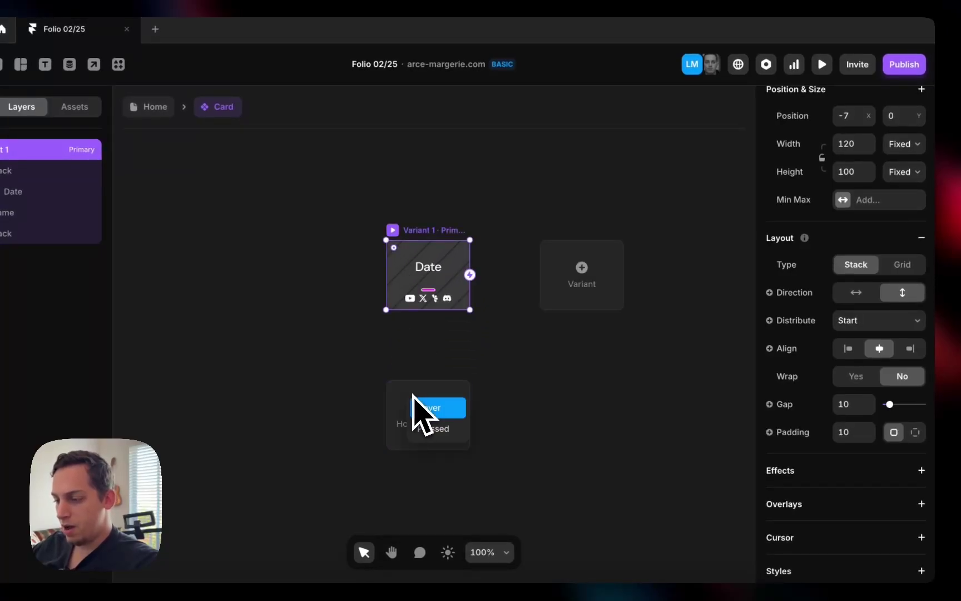
pyautogui.click(418, 406)
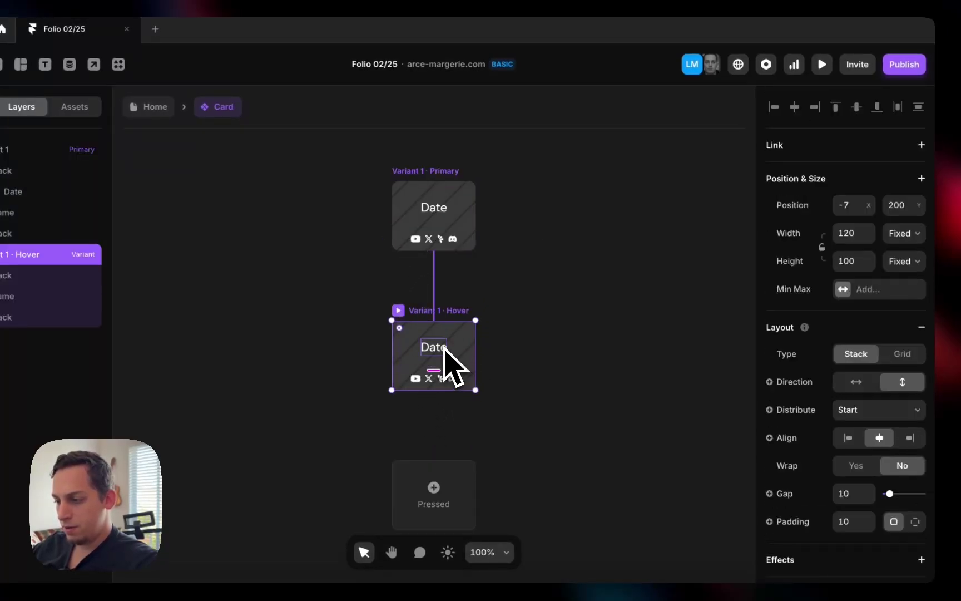
# Set the Date stack's opacity to 0 in the primary variant and to full opacity in the Hover variant.
pyautogui.click(434, 217)
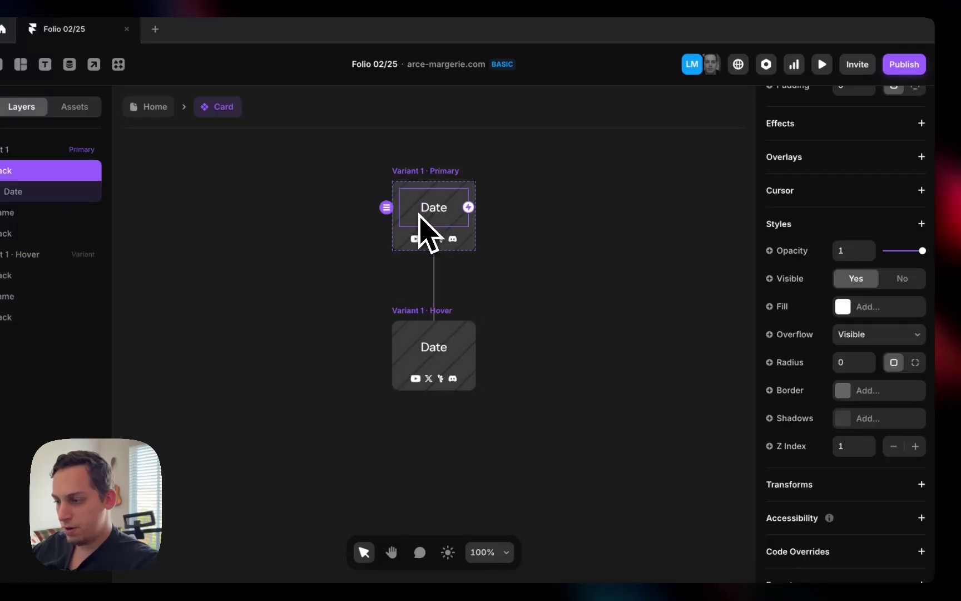
pyautogui.scroll(2, 833, 341)
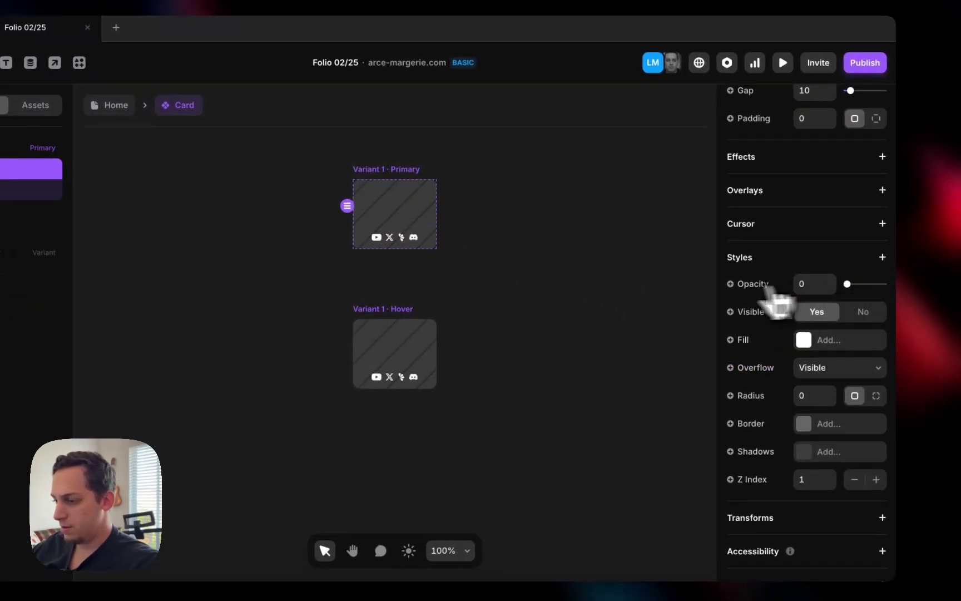
pyautogui.click(390, 359)
pyautogui.scroll(-5, 828, 411)
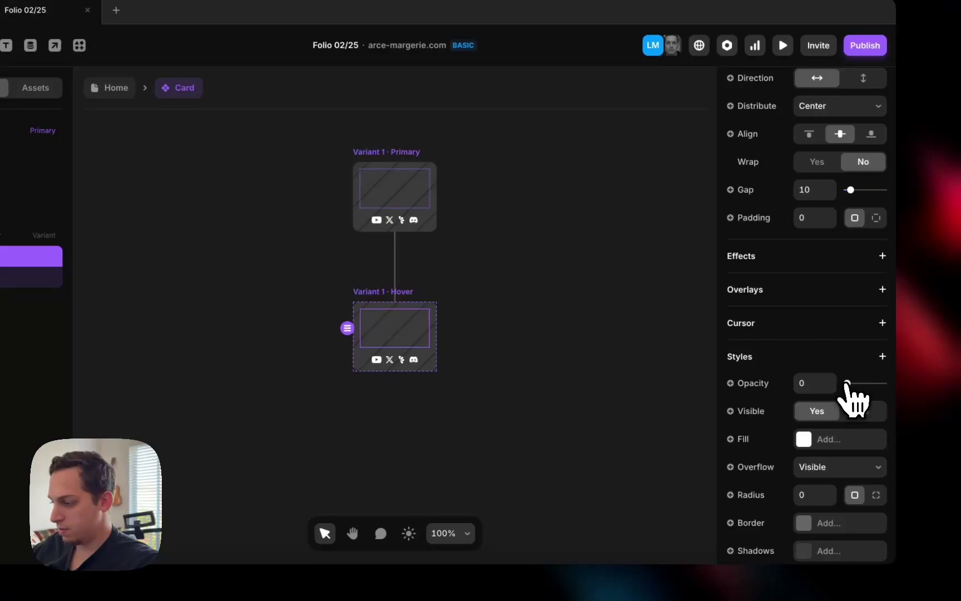
pyautogui.click(550, 354)
# Preview the primary variant of Card, check the date's hover effect, and return to the canvas.
pyautogui.click(378, 172)
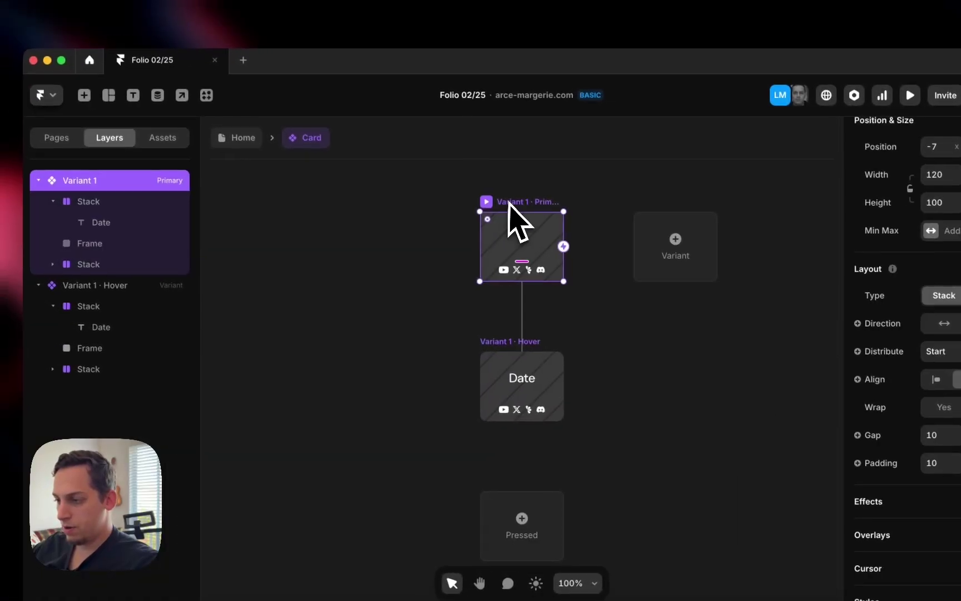
pyautogui.click(489, 202)
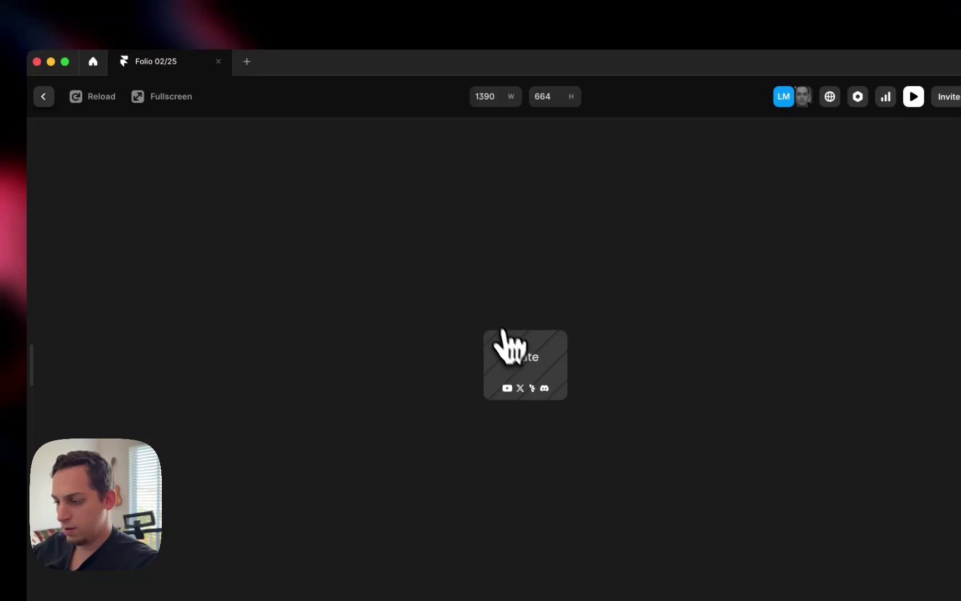
pyautogui.click(43, 96)
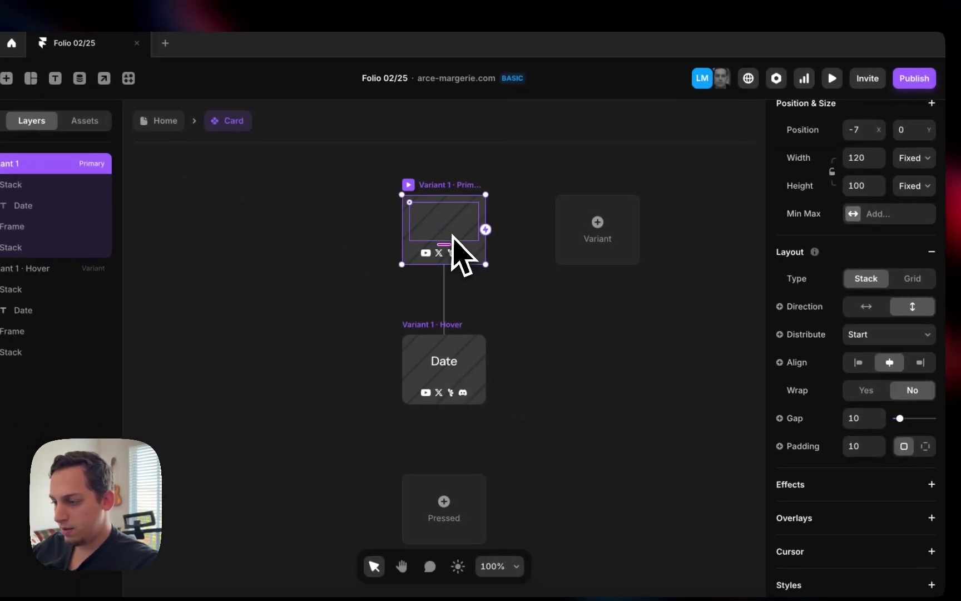
# Create a text variable named Date for the content of the primary variant's Date text.
pyautogui.click(451, 238)
pyautogui.scroll(-6, 837, 439)
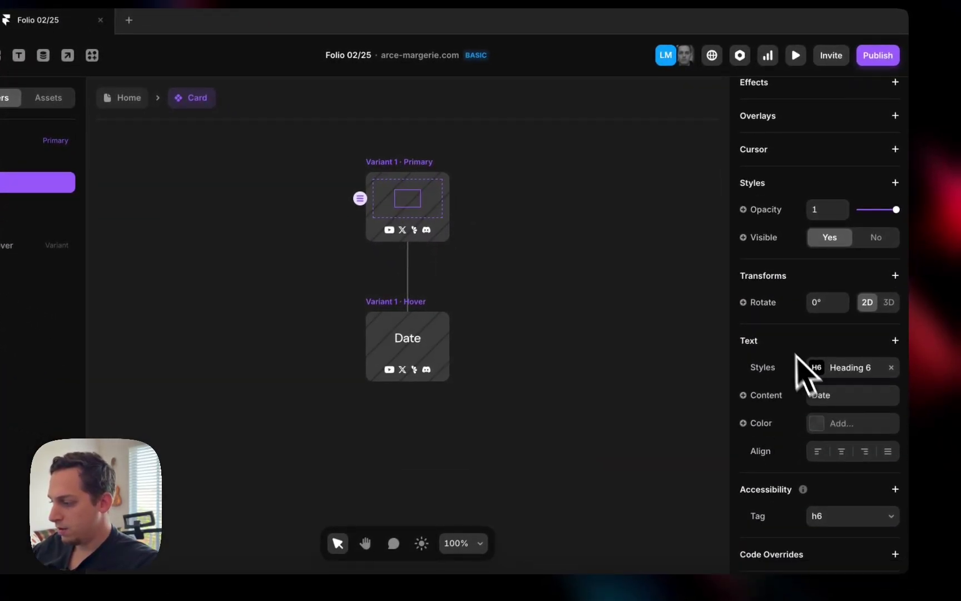
pyautogui.click(749, 391)
pyautogui.moveTo(756, 453)
pyautogui.click(714, 455)
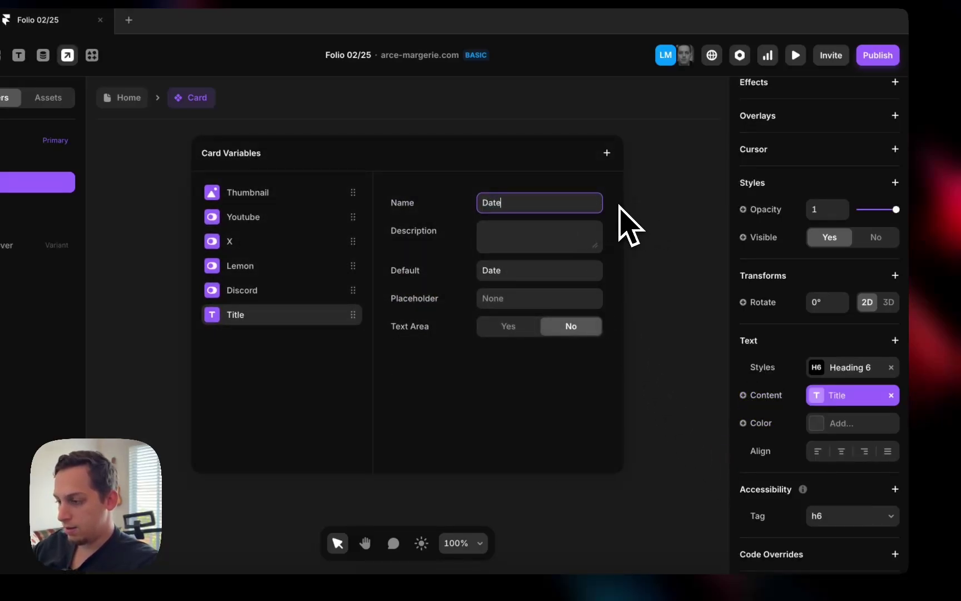
pyautogui.click(630, 268)
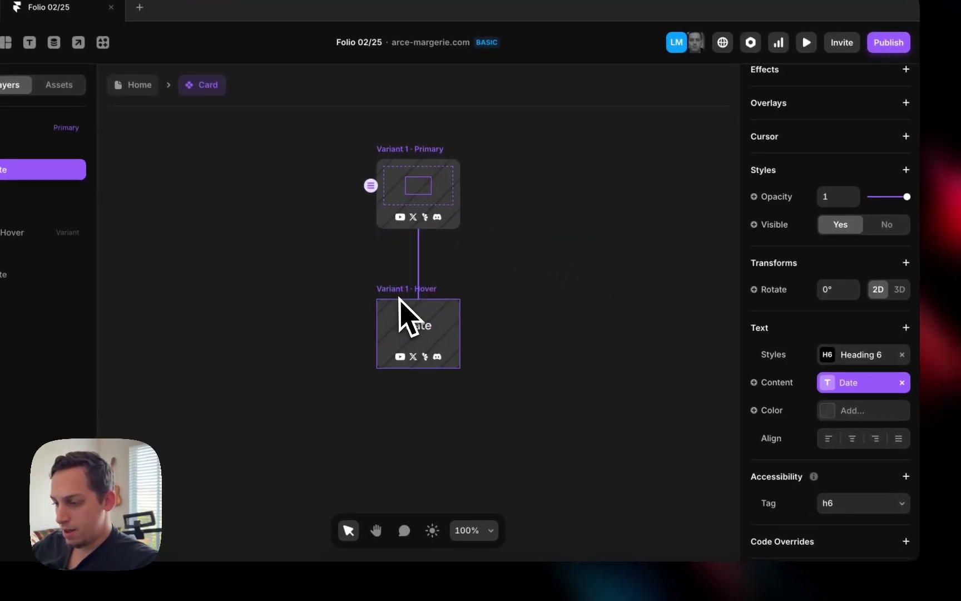
# Set the Hover variant's Frame to a 25% opacity #000000 fill and a background blur of 2.
pyautogui.click(399, 300)
pyautogui.scroll(-8, 794, 426)
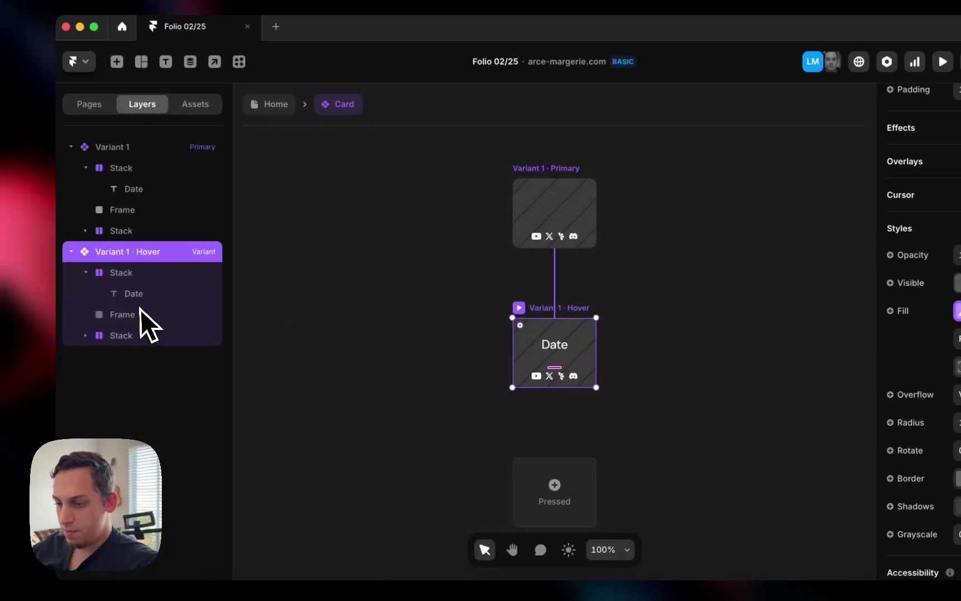
pyautogui.click(29, 298)
pyautogui.scroll(-5, 868, 415)
pyautogui.scroll(-1, 840, 389)
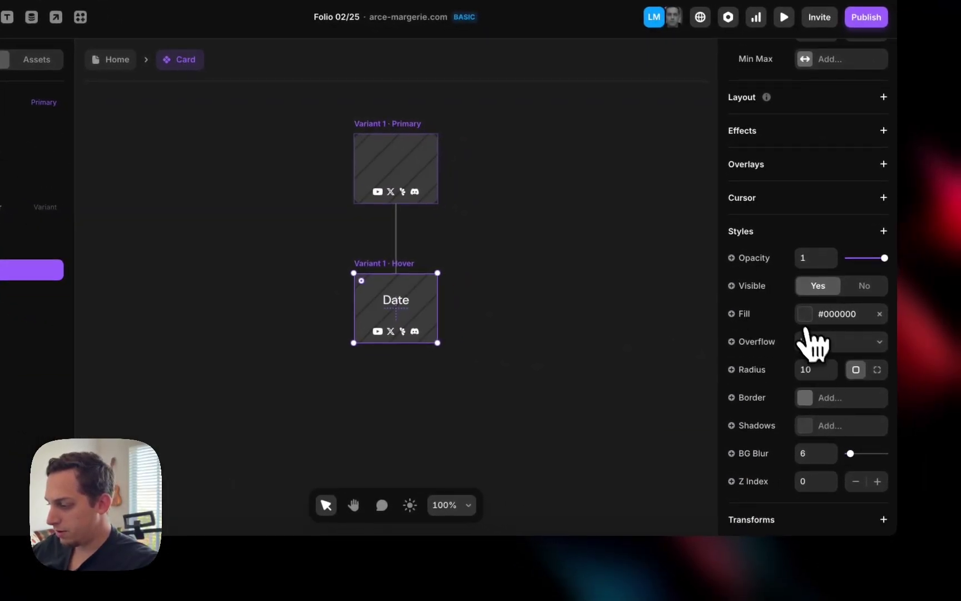
pyautogui.click(809, 320)
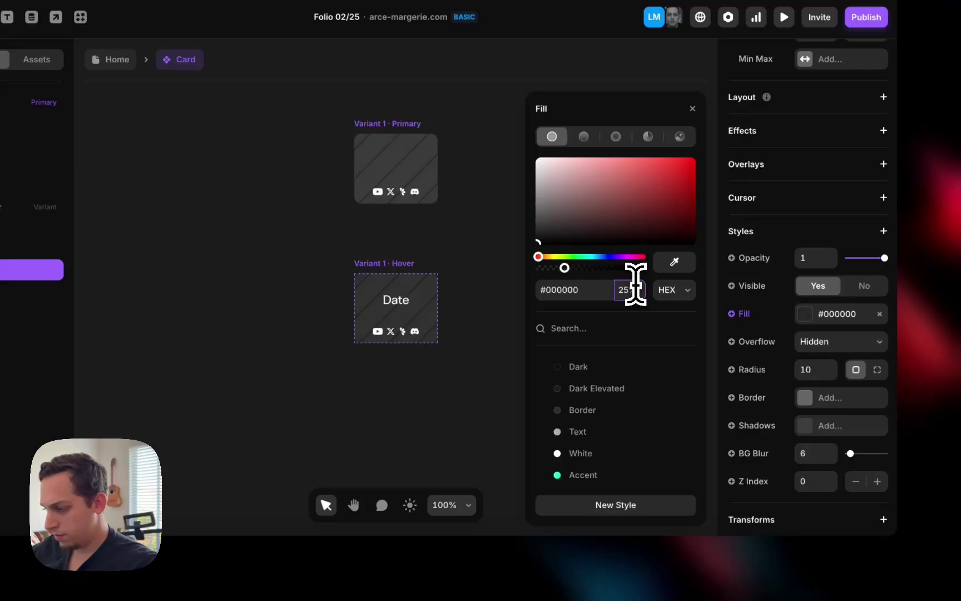
pyautogui.click(809, 453)
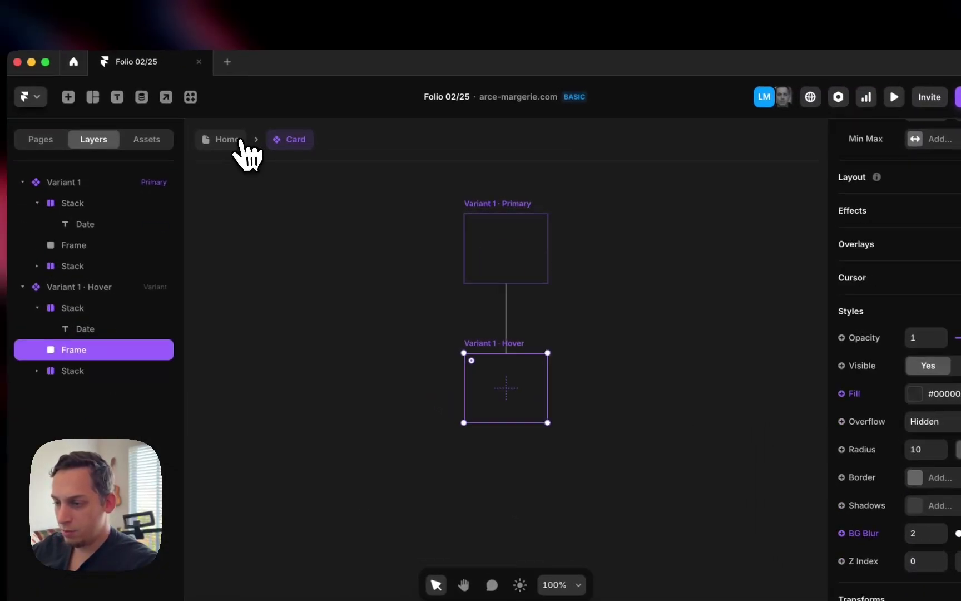
# Go back to the Home page, preview the Desktop breakpoint to check the card hover effect, and return to the canvas.
pyautogui.click(116, 58)
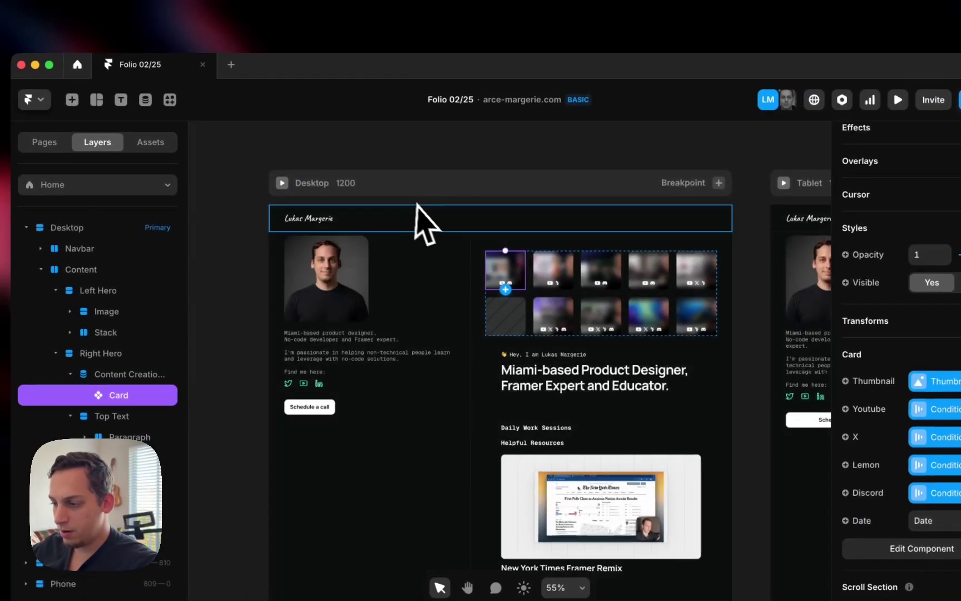
pyautogui.click(282, 183)
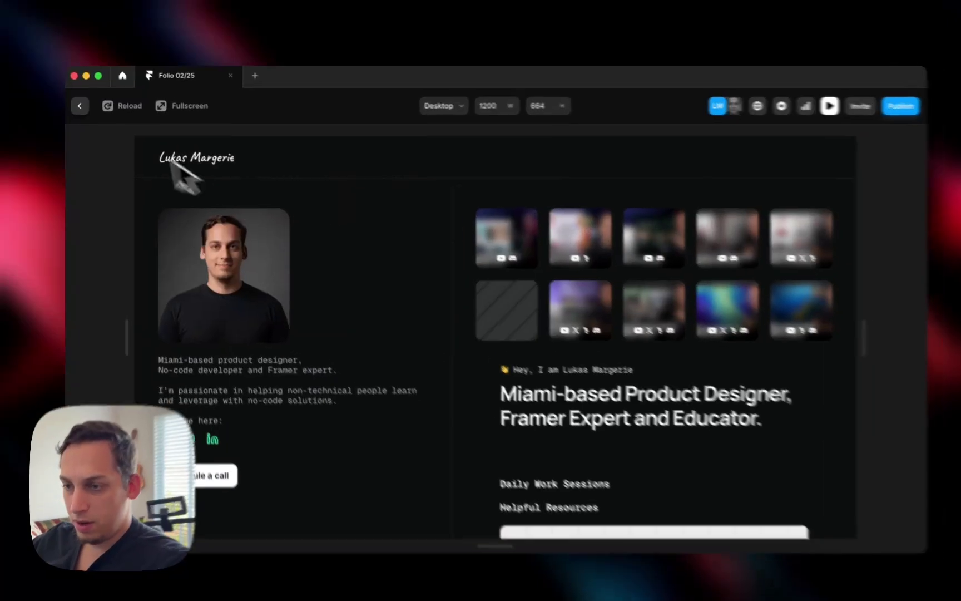
pyautogui.click(79, 104)
pyautogui.scroll(5, 431, 238)
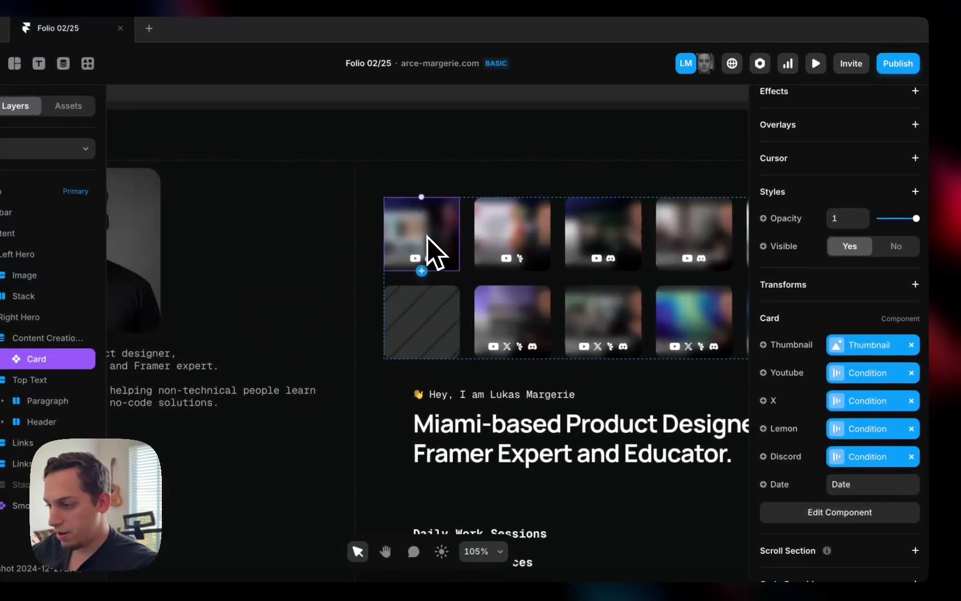
# Open the Card component and set grayscale to 100% in the primary variant and 0% in the Hover variant.
pyautogui.doubleClick(427, 238)
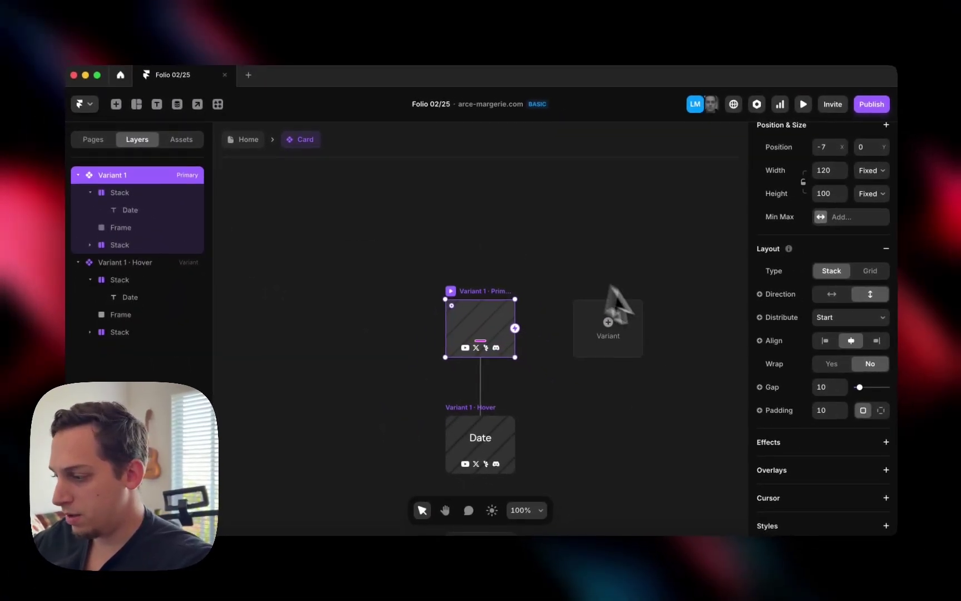
pyautogui.scroll(-5, 843, 389)
pyautogui.scroll(-4, 842, 390)
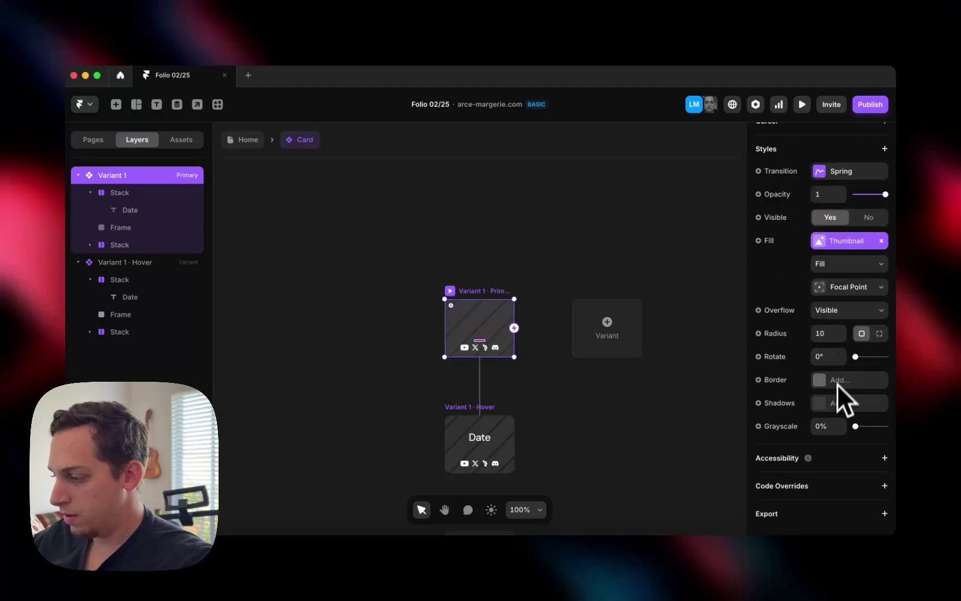
pyautogui.moveTo(855, 426); pyautogui.dragTo(897, 429)
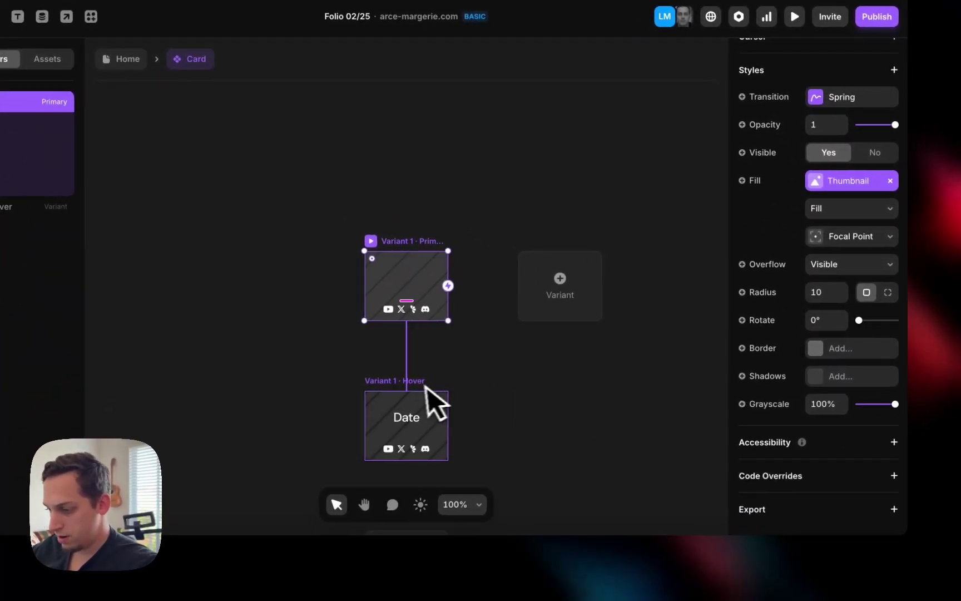
pyautogui.click(437, 403)
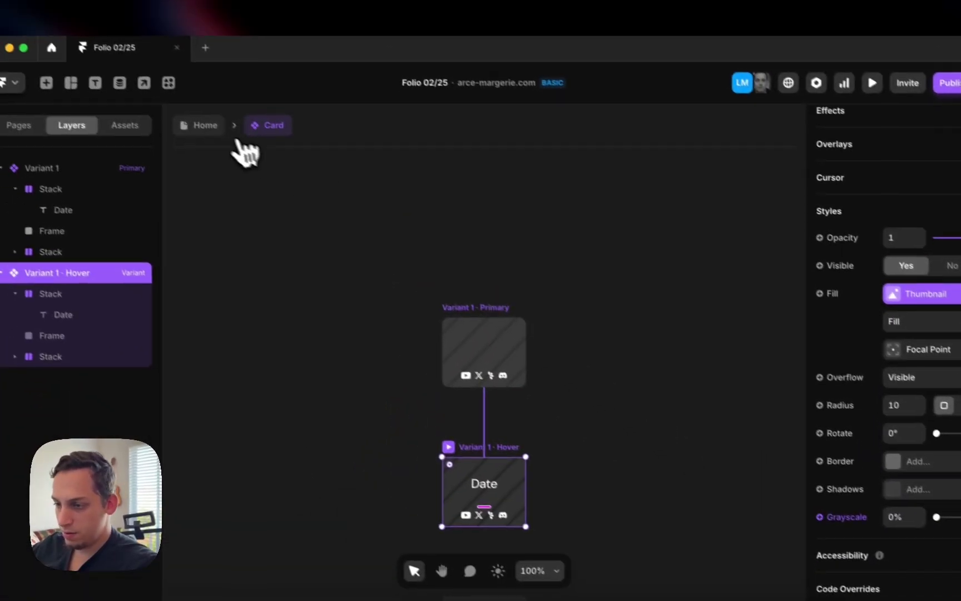
# Preview the Home page to check the cards' grayscale-to-color hover change, and return to the canvas.
pyautogui.click(115, 62)
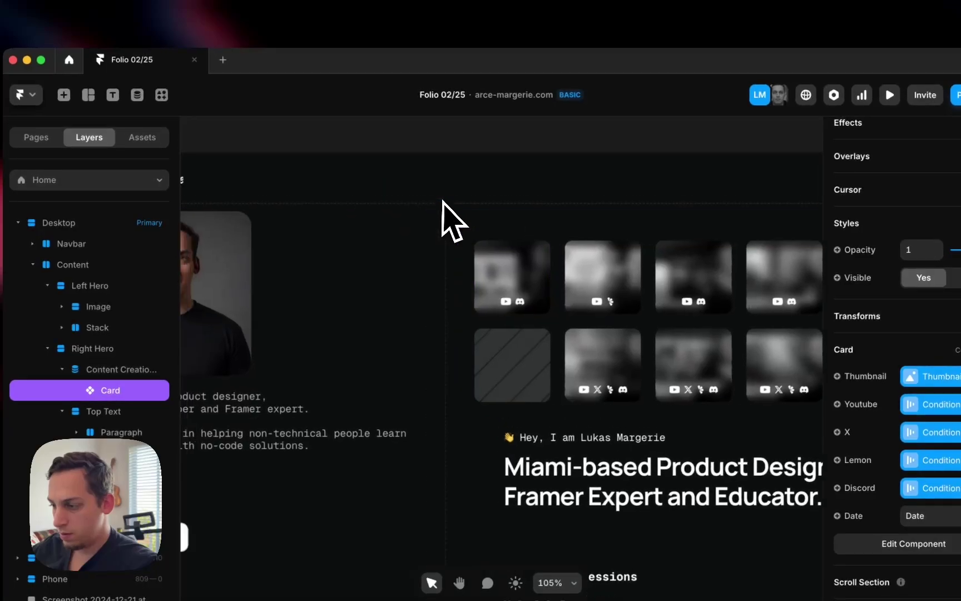
pyautogui.press('super+p')
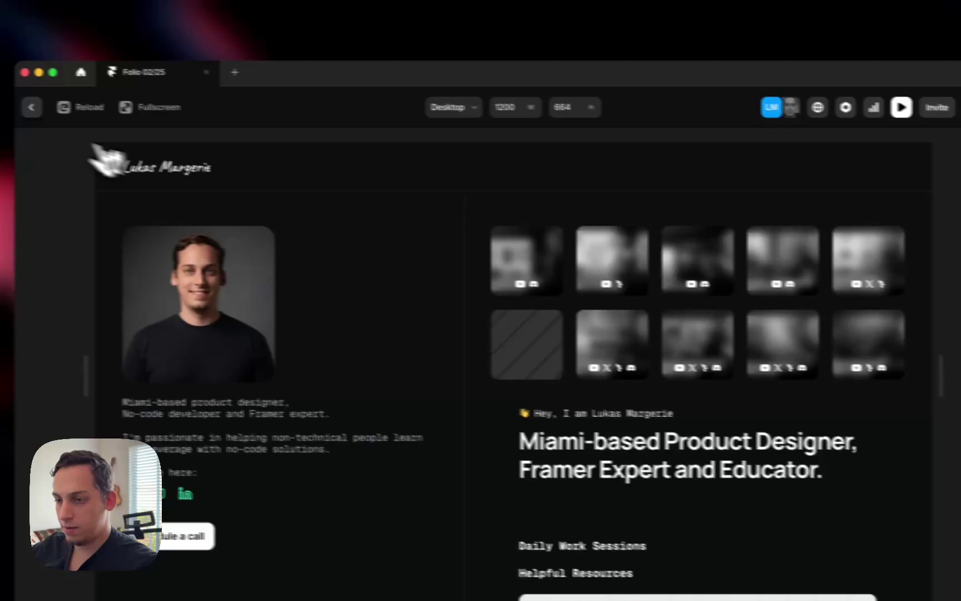
pyautogui.click(77, 114)
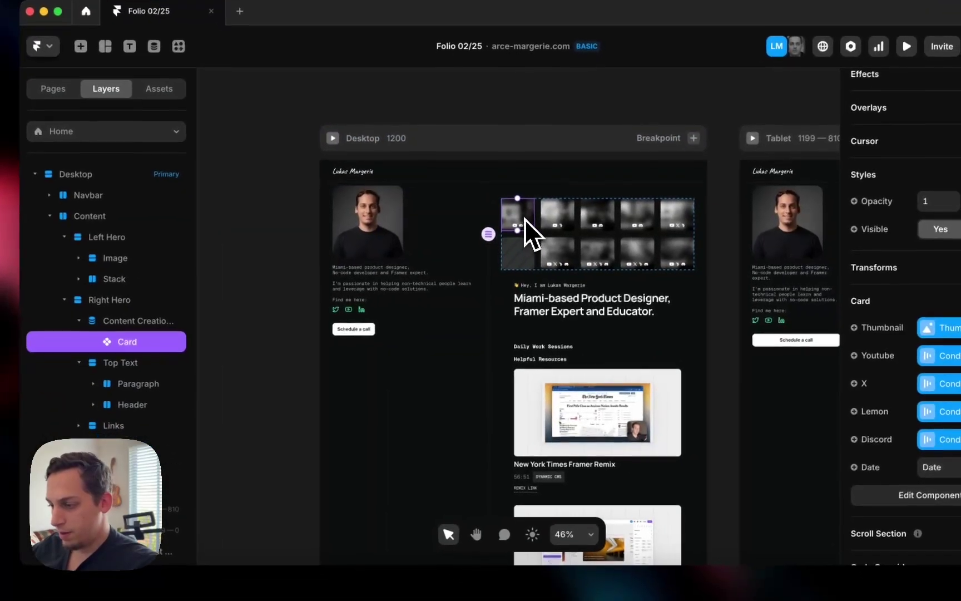
# In the Card component, set the Hover variant's Frame to a 60% opacity #000000 fill and a background blur of 0.
pyautogui.doubleClick(534, 231)
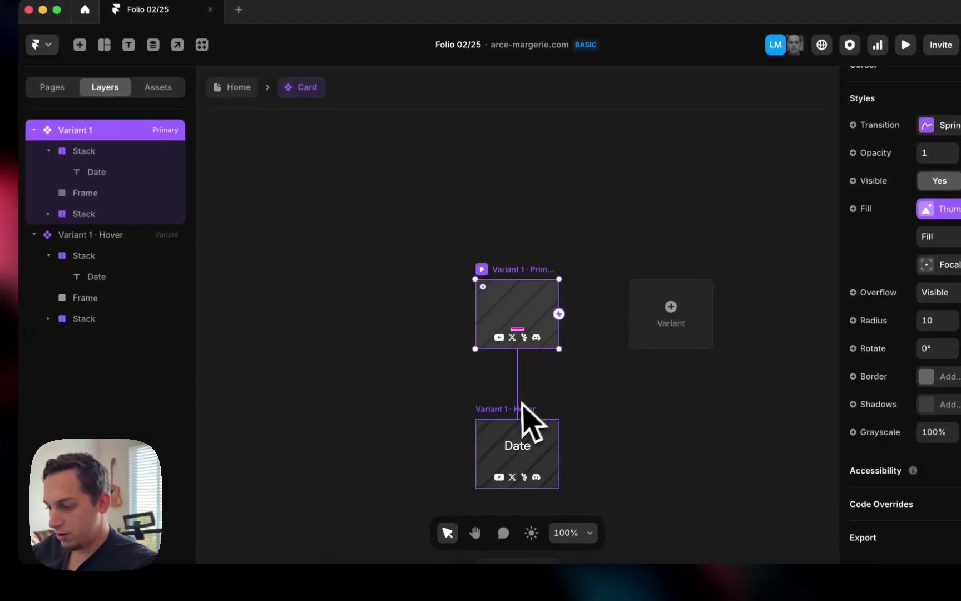
pyautogui.click(496, 422)
pyautogui.click(501, 463)
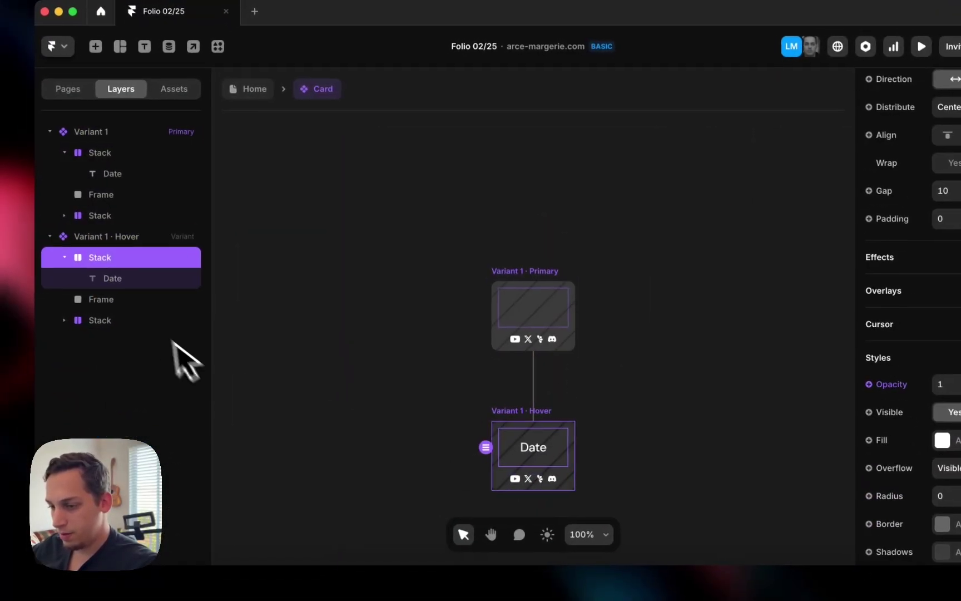
pyautogui.click(167, 298)
pyautogui.click(940, 342)
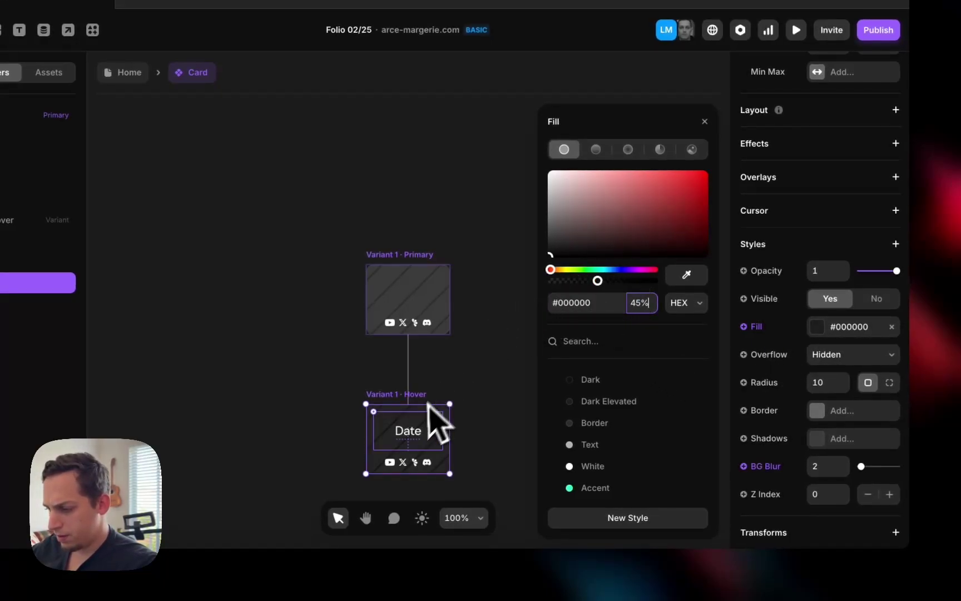
pyautogui.doubleClick(823, 467)
pyautogui.write('0')
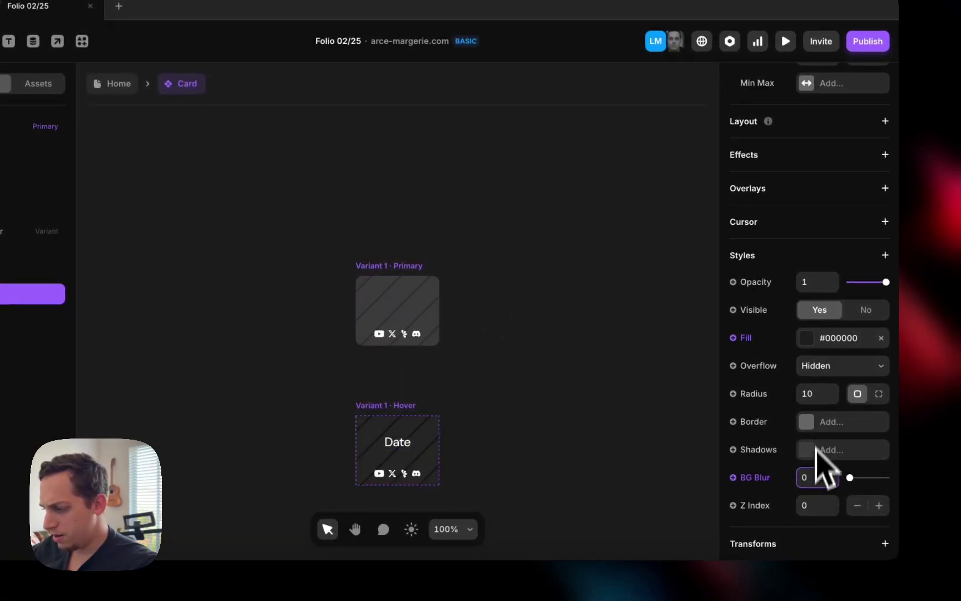
pyautogui.click(805, 340)
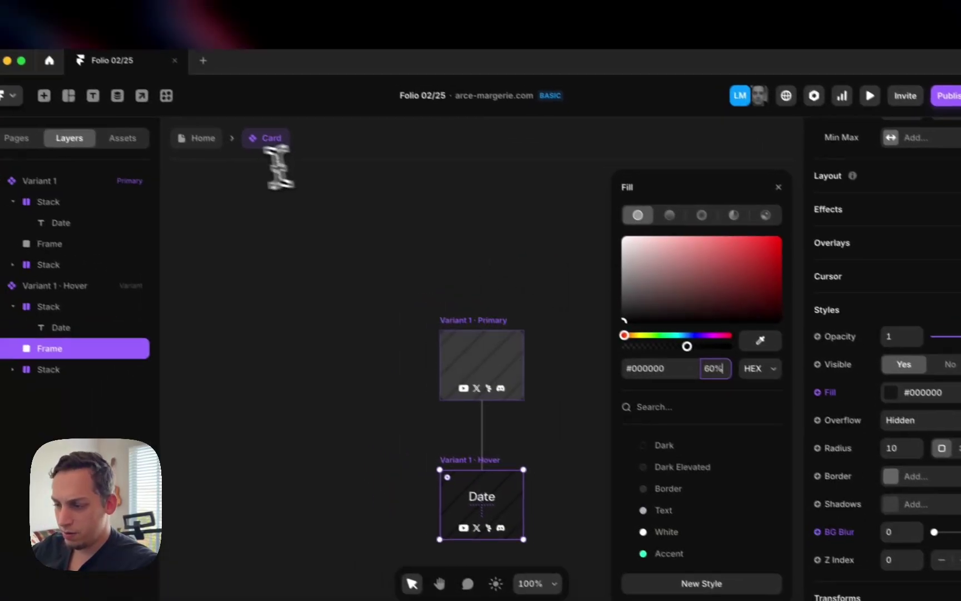
# Preview the Home page's Desktop breakpoint to check the darker, unblurred hover overlay, and return to the canvas.
pyautogui.click(111, 83)
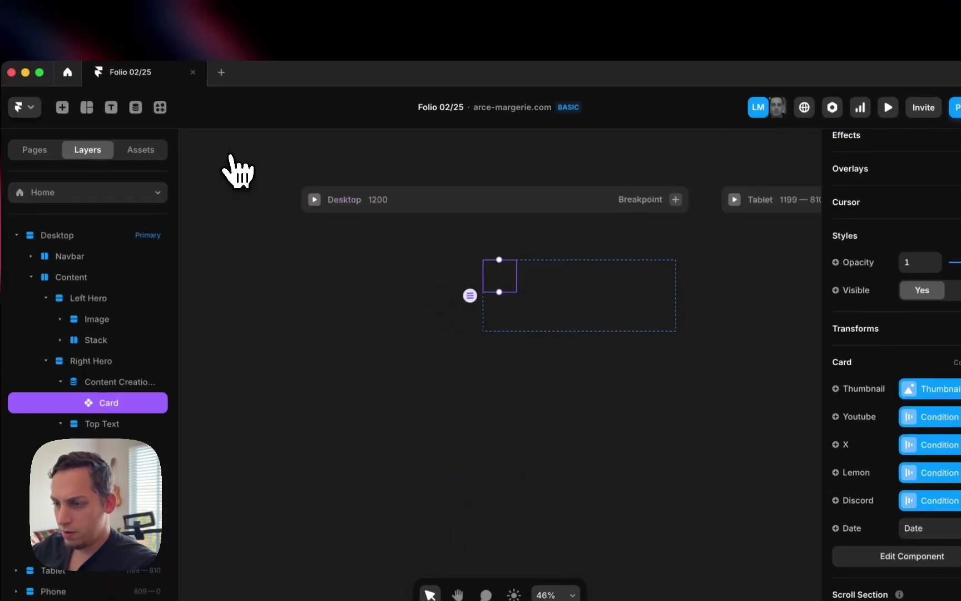
pyautogui.click(316, 202)
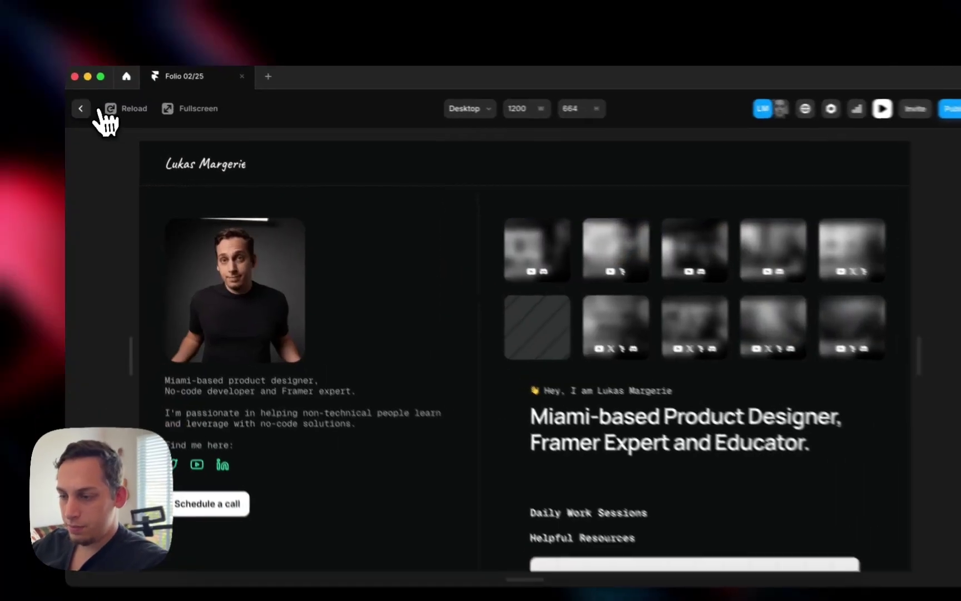
pyautogui.click(79, 104)
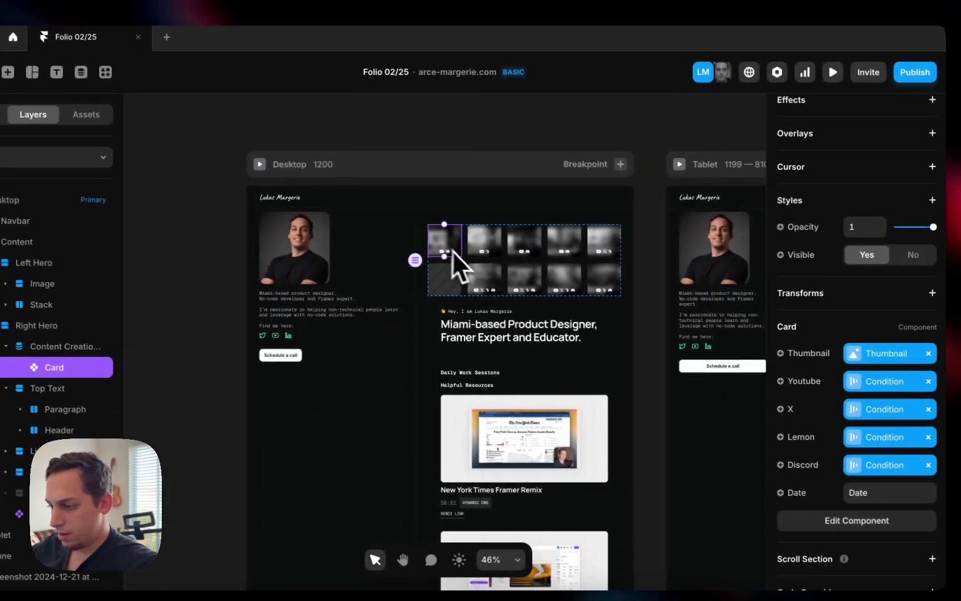
# Open the Card component, select the primary variant's Date text and examine the font and size settings of its Heading 6 style.
pyautogui.doubleClick(452, 250)
pyautogui.click(442, 332)
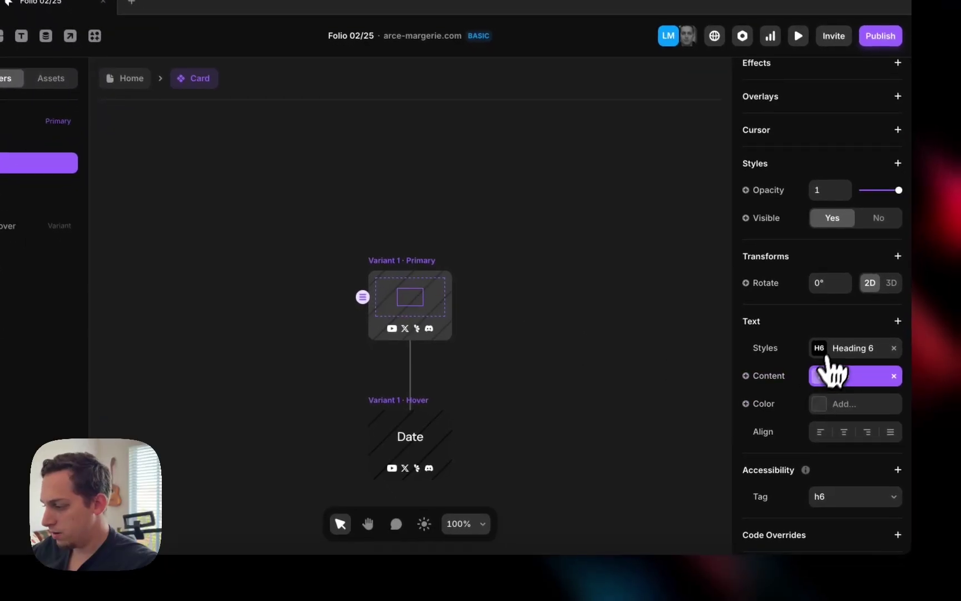
pyautogui.click(827, 356)
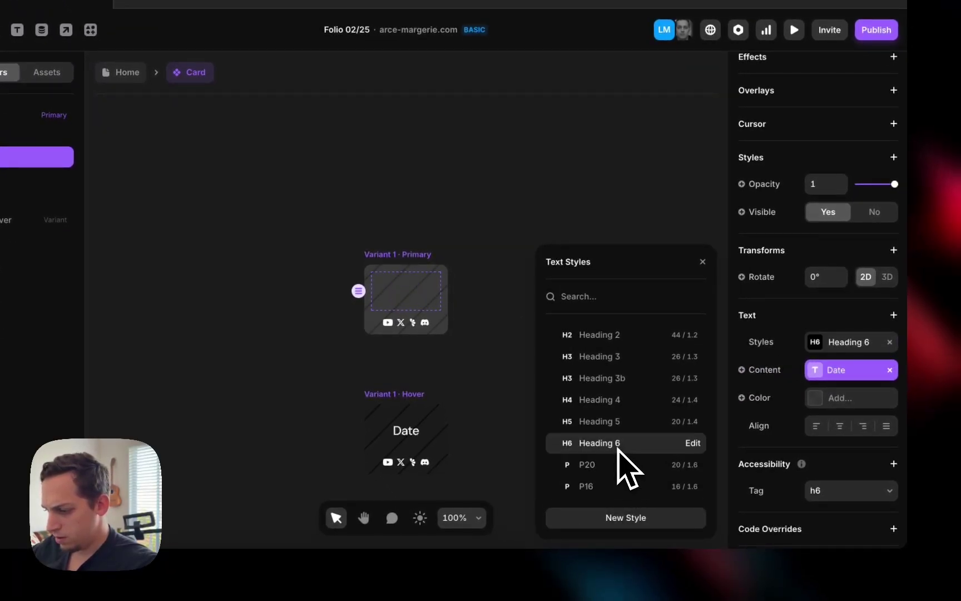
pyautogui.click(495, 293)
pyautogui.scroll(-2, 389, 294)
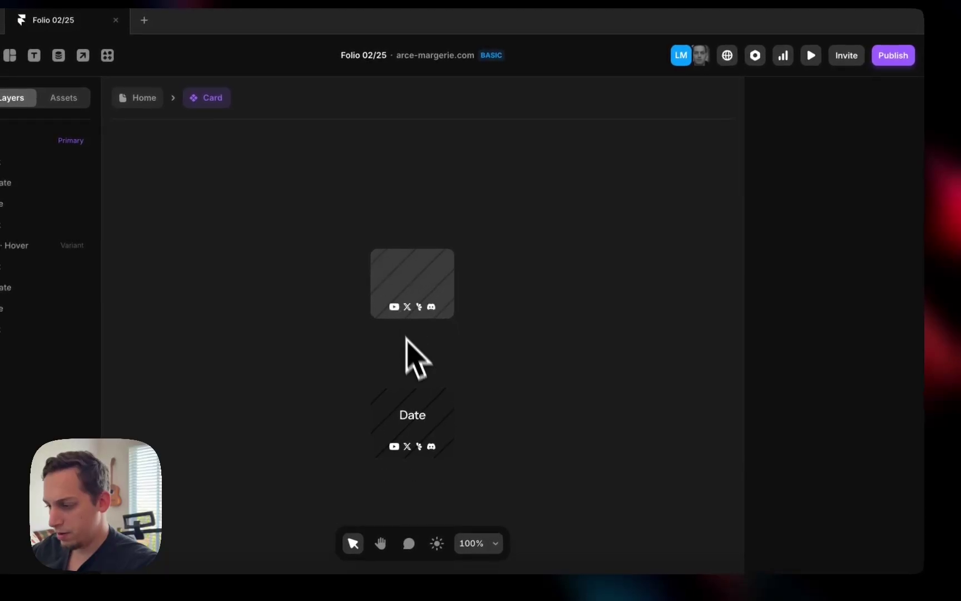
pyautogui.click(410, 288)
pyautogui.click(846, 369)
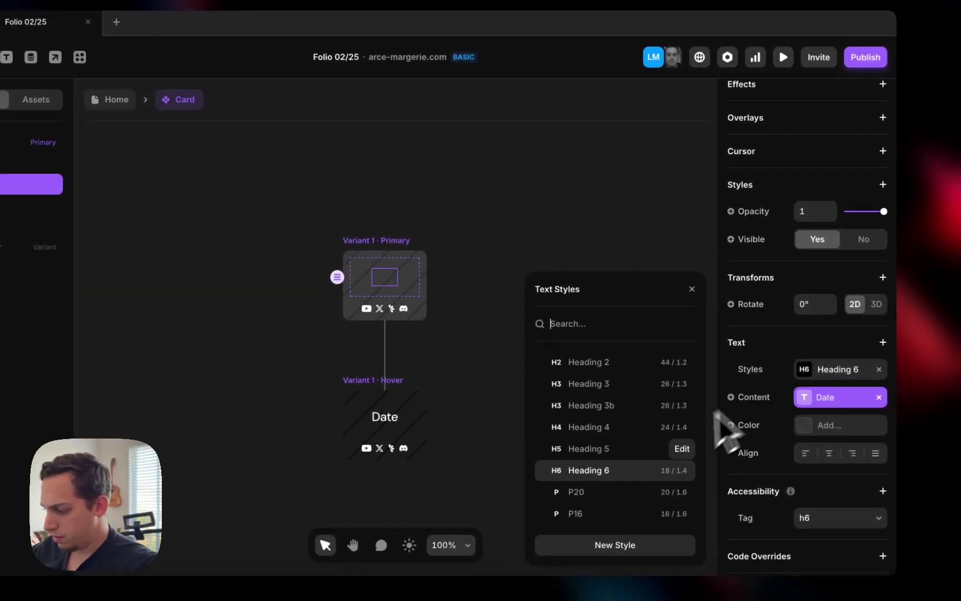
pyautogui.click(683, 471)
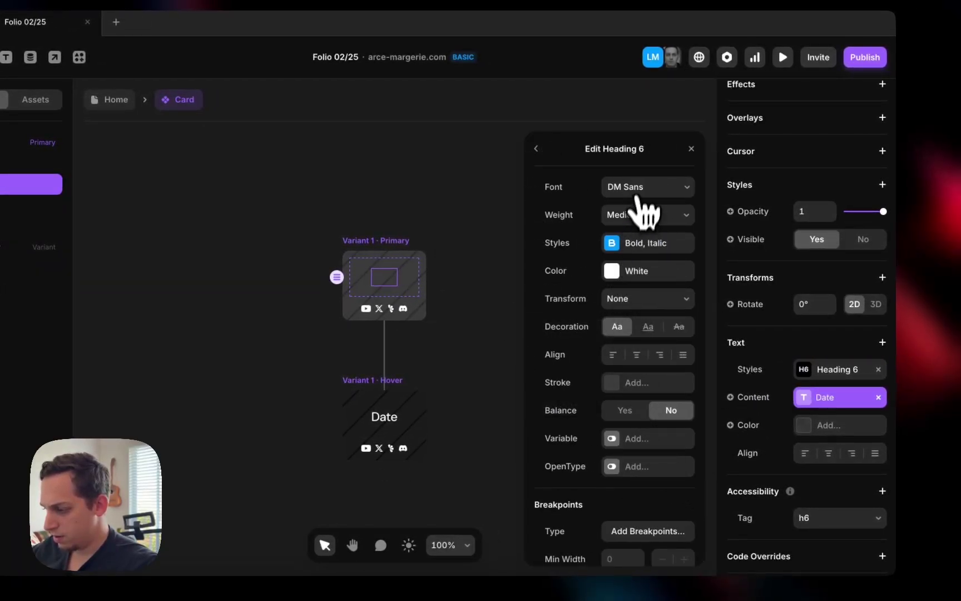
pyautogui.scroll(-5, 637, 332)
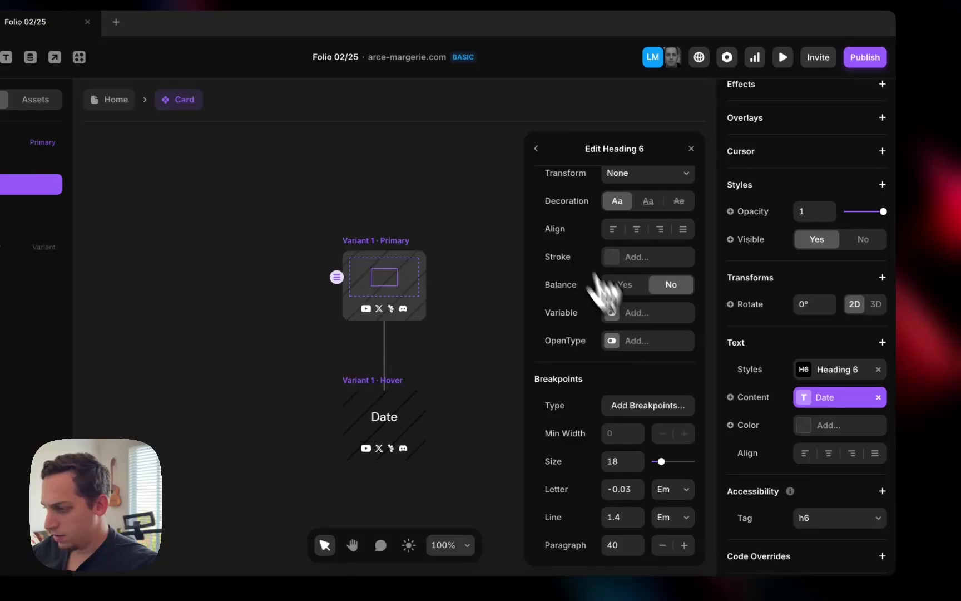
pyautogui.click(536, 148)
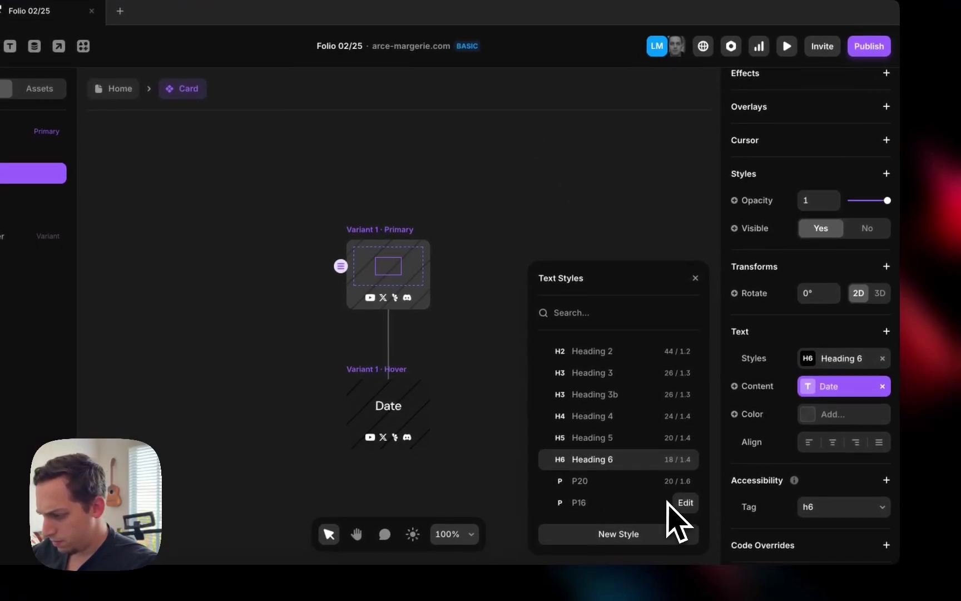
# Apply the P16 text style to the Date text and change that style's color to White.
pyautogui.click(658, 513)
pyautogui.click(687, 502)
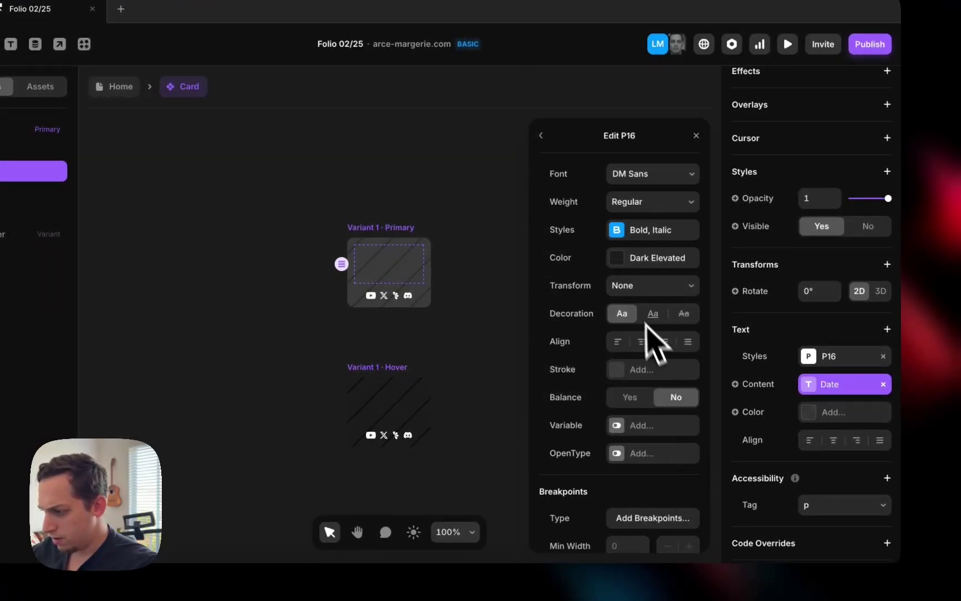
pyautogui.click(624, 258)
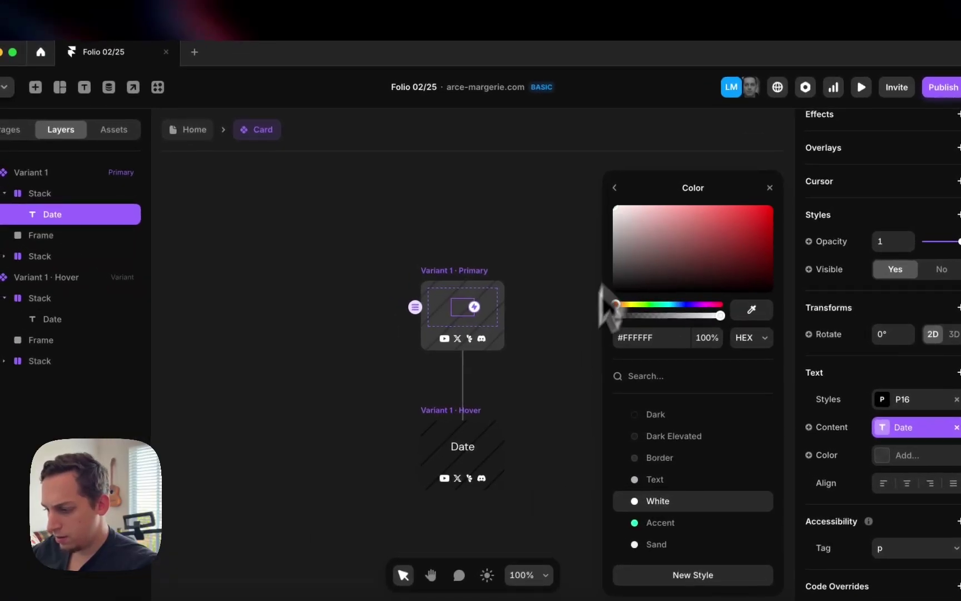
pyautogui.click(614, 191)
pyautogui.click(569, 193)
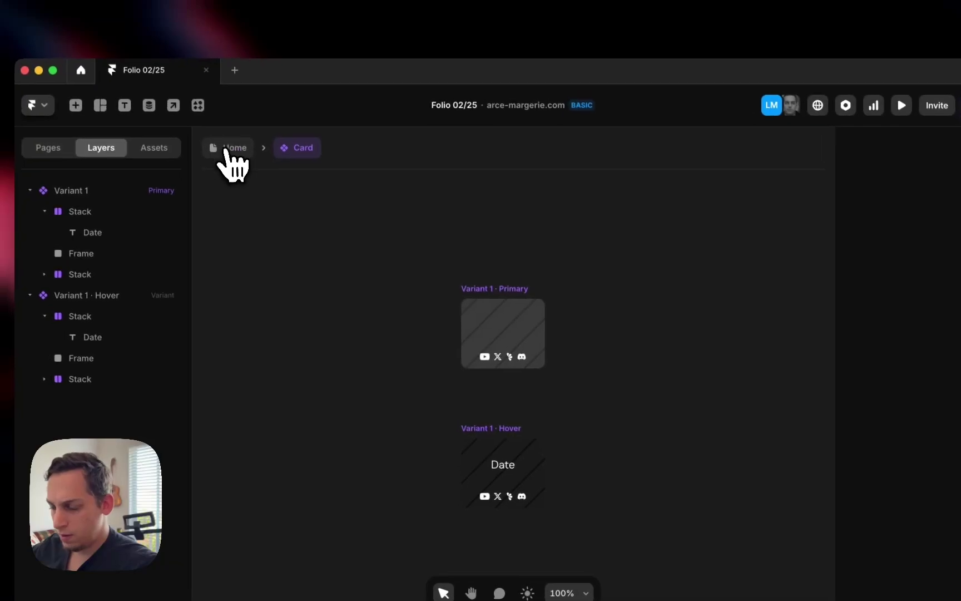
# On the Home page, bind the Card's Date property to the CMS Date field with a Format Date transform and preview the Desktop breakpoint.
pyautogui.click(225, 149)
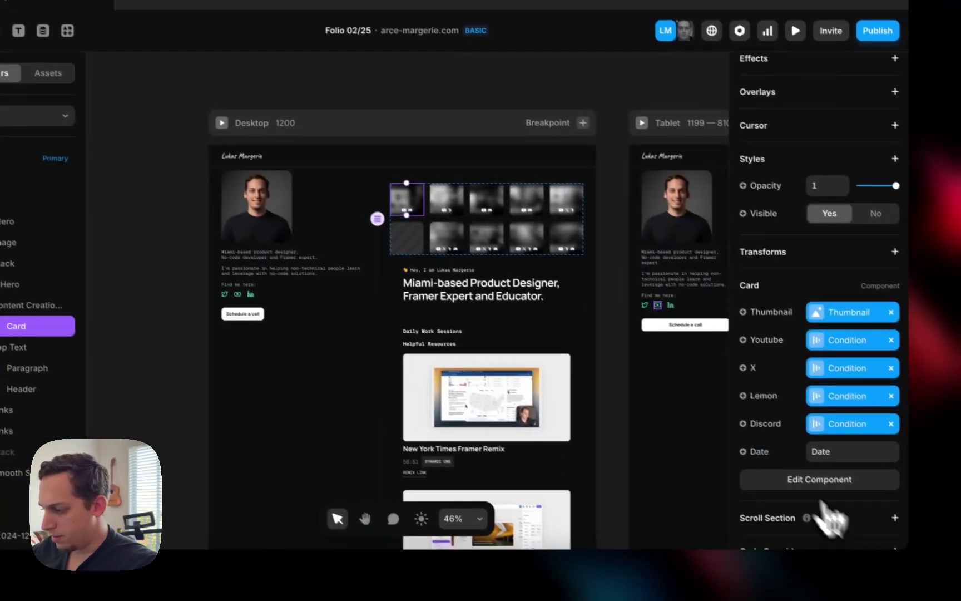
pyautogui.click(757, 449)
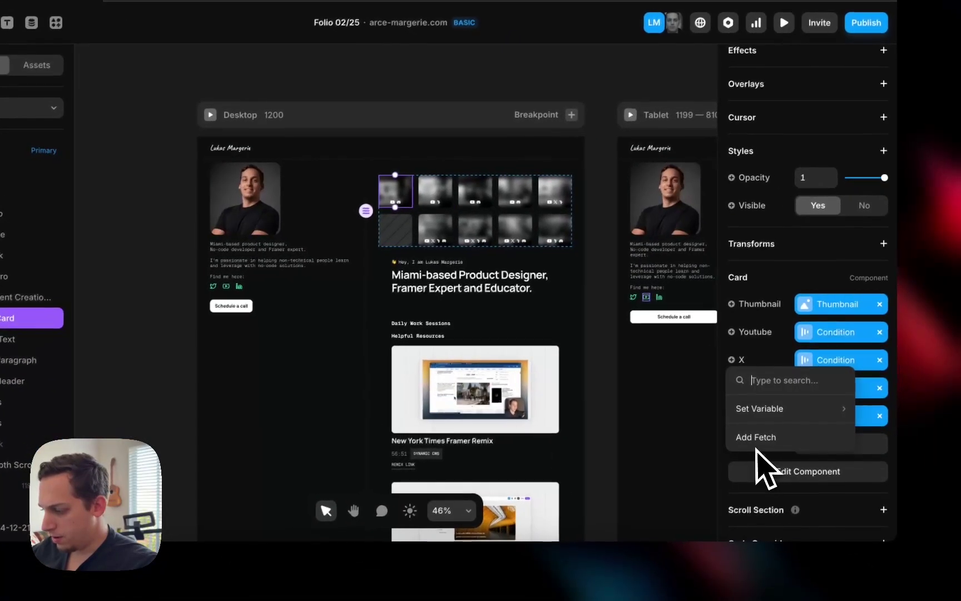
pyautogui.moveTo(760, 409)
pyautogui.moveTo(698, 220)
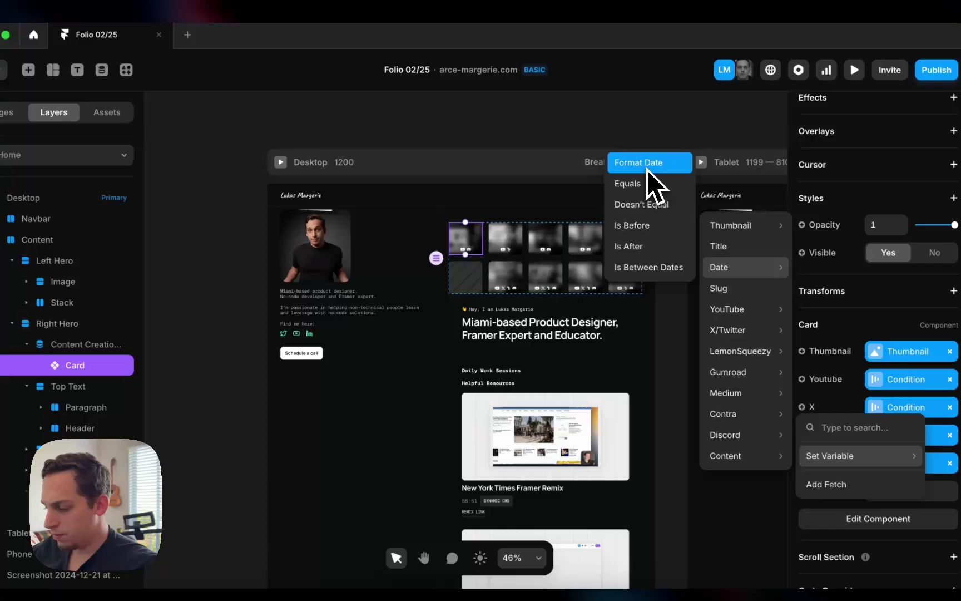
pyautogui.click(622, 150)
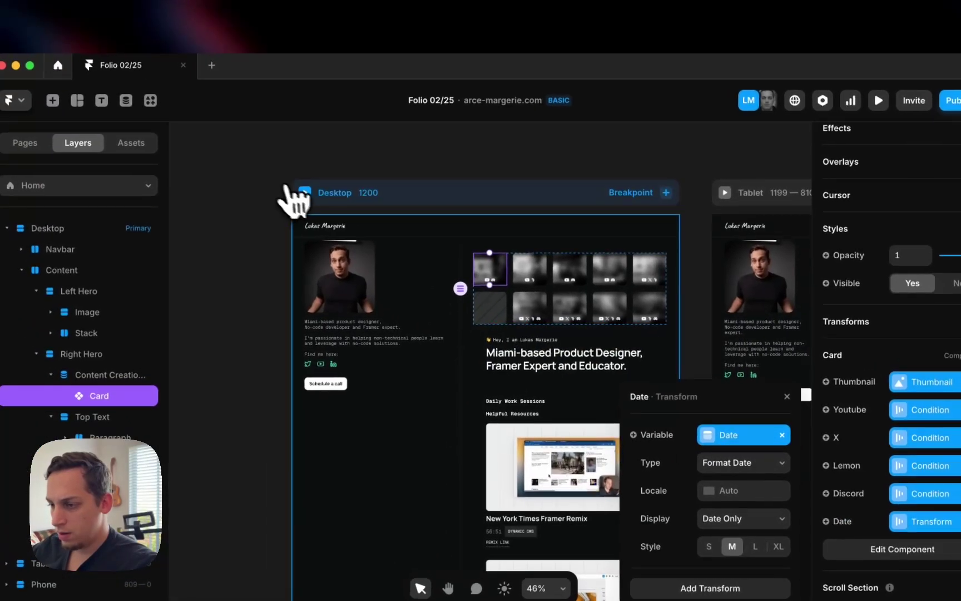
pyautogui.click(281, 162)
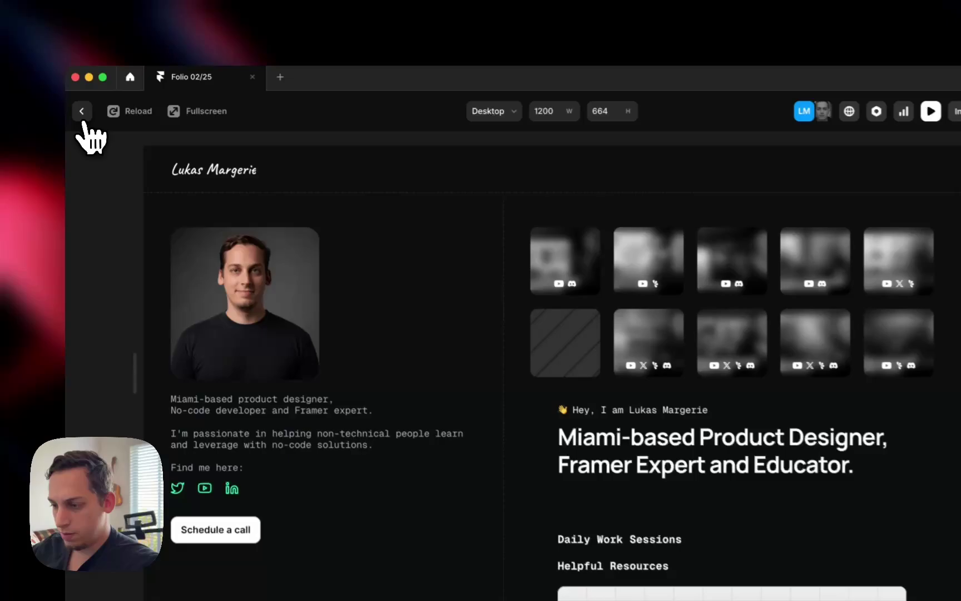
pyautogui.click(79, 104)
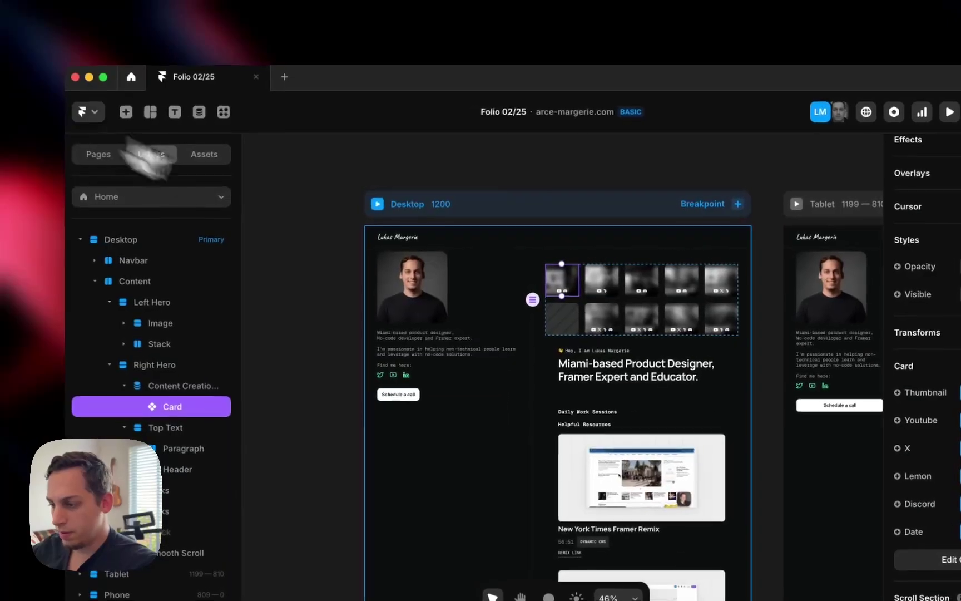
# In the Card component, detach the P16 style from the primary variant's Date text and set the text size to 12.
pyautogui.doubleClick(567, 284)
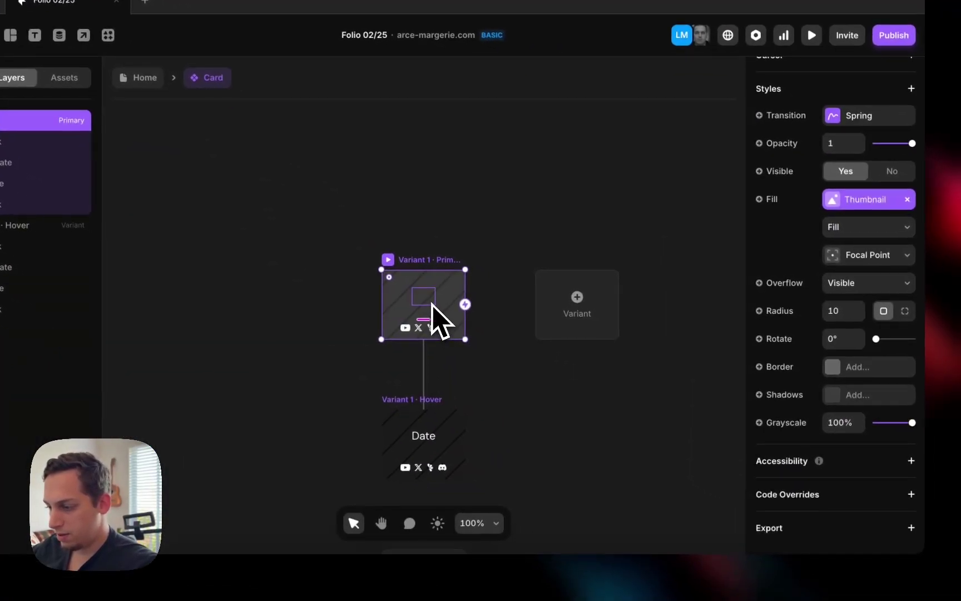
pyautogui.doubleClick(515, 351)
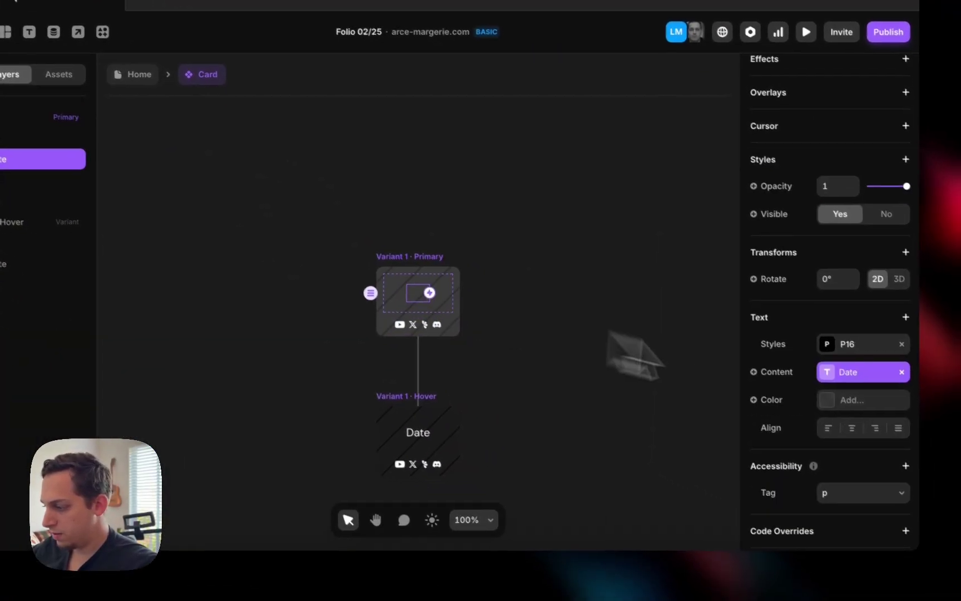
pyautogui.click(881, 330)
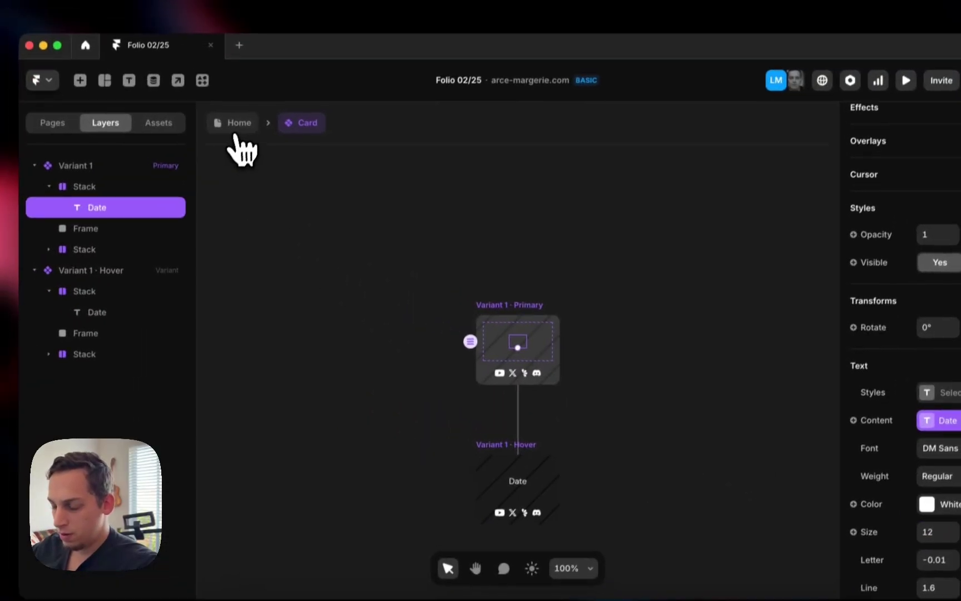
# Back on the Home page, remove the Card's Date transform and rebind the property to the CMS Date field using Format Date.
pyautogui.click(115, 58)
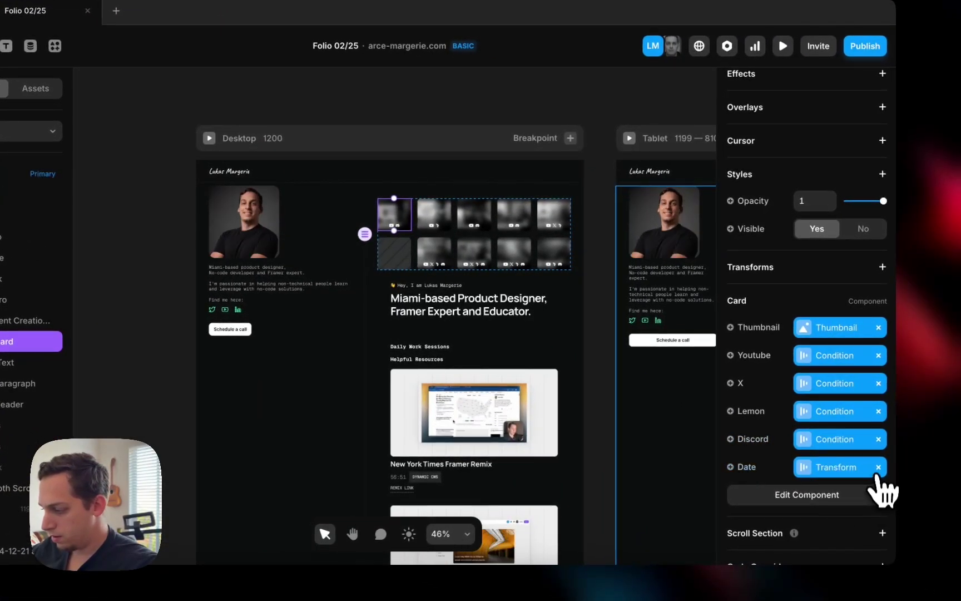
pyautogui.click(808, 473)
pyautogui.moveTo(749, 431)
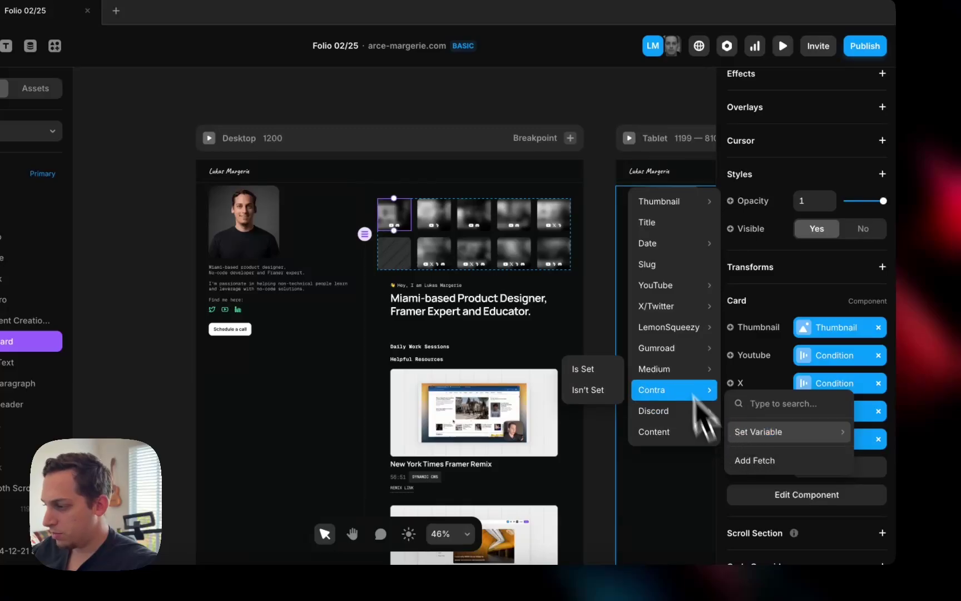
pyautogui.moveTo(686, 211)
pyautogui.moveTo(672, 229)
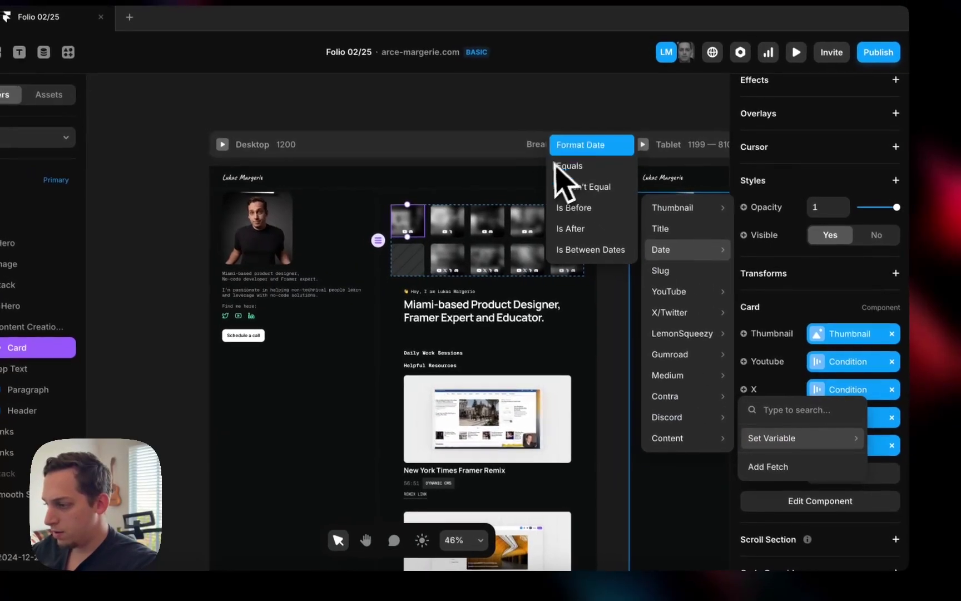
pyautogui.click(567, 138)
# Set the Date transform's style to S, keeping Format Date and Date Only, and preview the Desktop breakpoint.
pyautogui.click(669, 421)
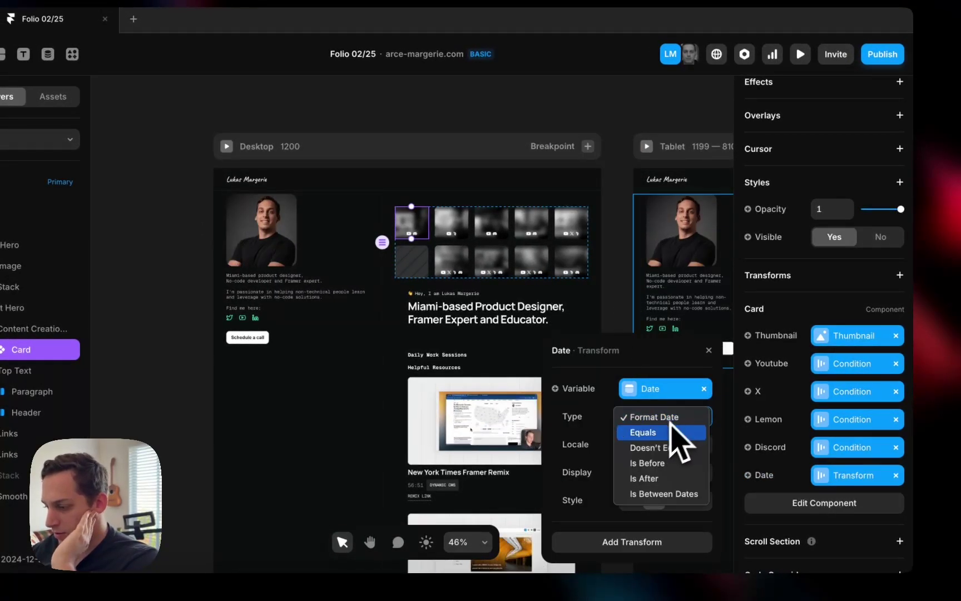
pyautogui.click(585, 425)
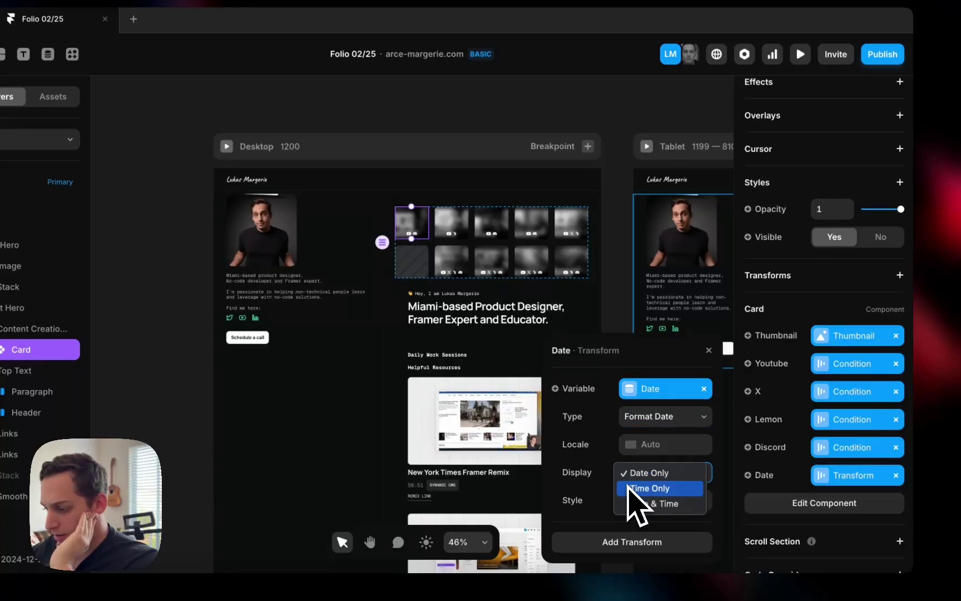
pyautogui.click(591, 463)
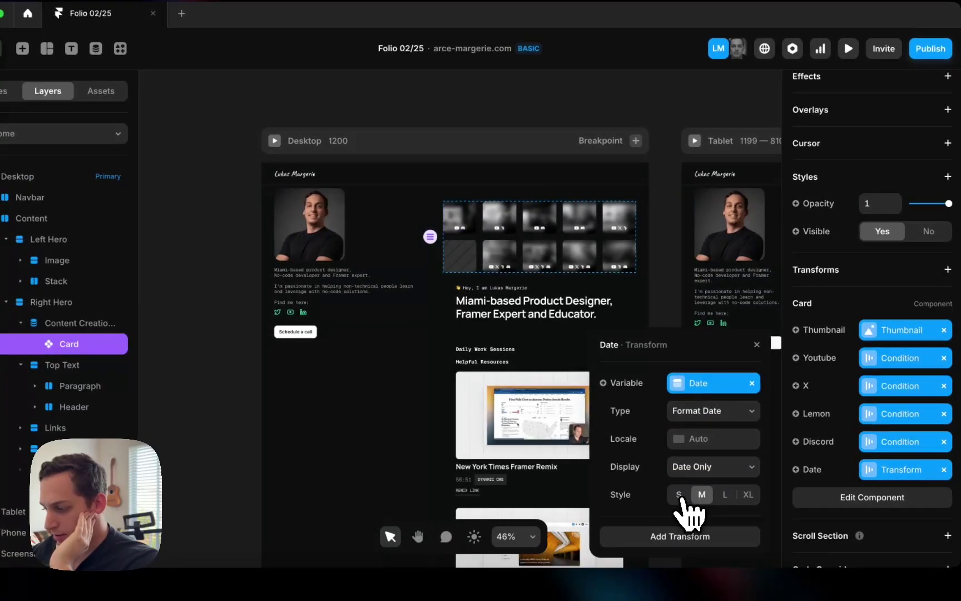
pyautogui.click(681, 497)
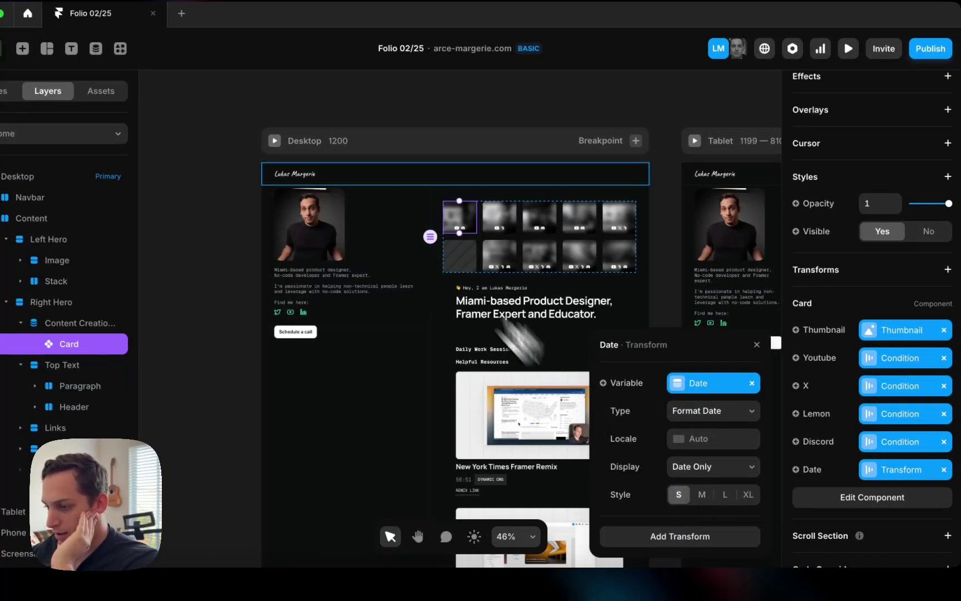
pyautogui.click(276, 141)
pyautogui.moveTo(501, 268)
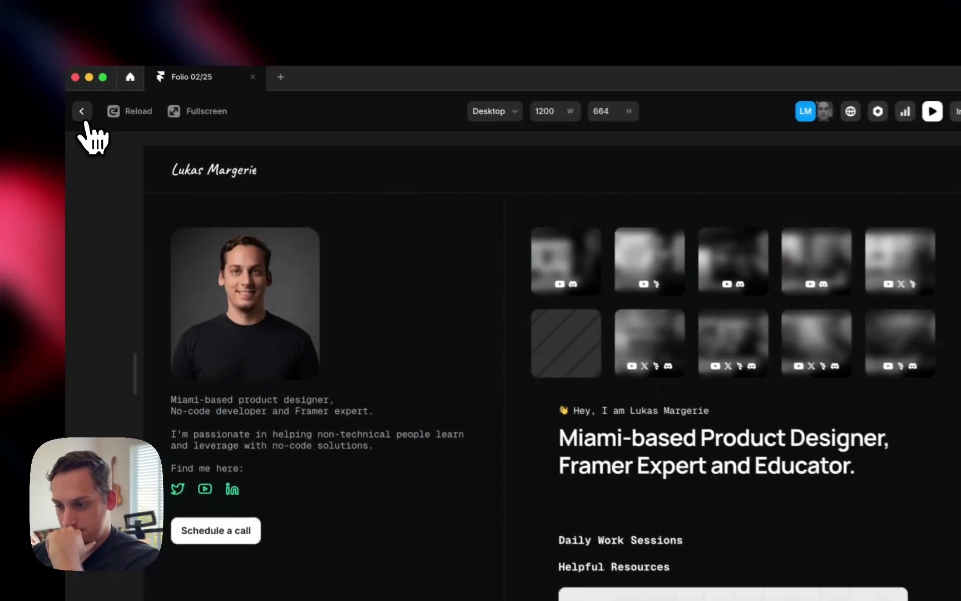
pyautogui.click(83, 116)
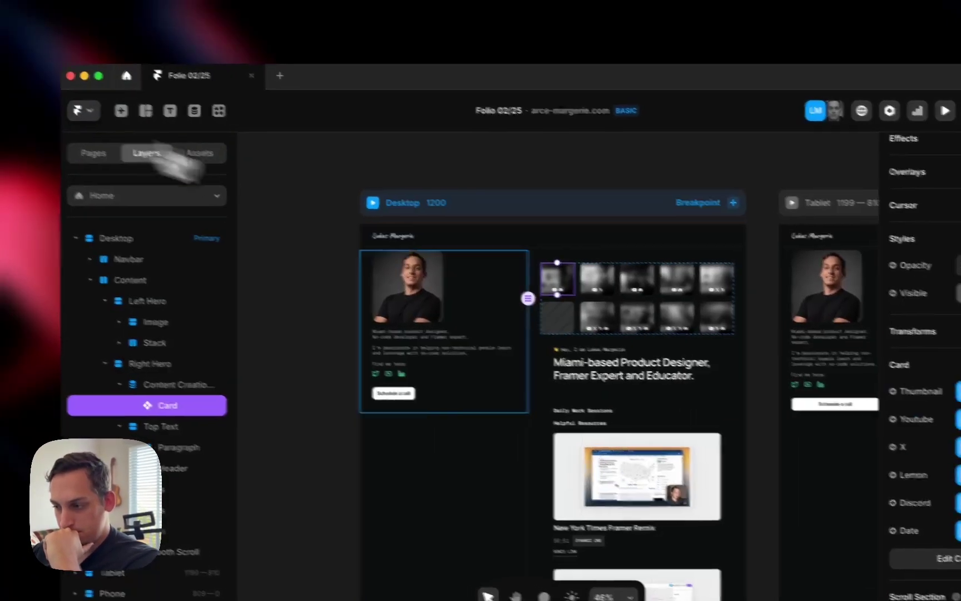
# Open the Card component and give the primary variant's Date stack an opacity of 1 and Fit width and height.
pyautogui.doubleClick(566, 284)
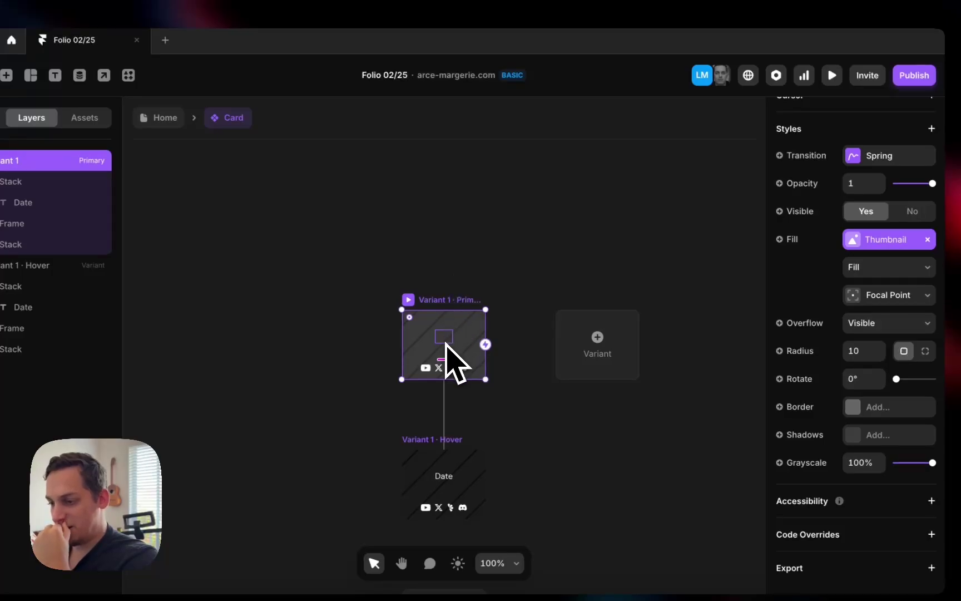
pyautogui.click(444, 345)
pyautogui.scroll(-2, 440, 348)
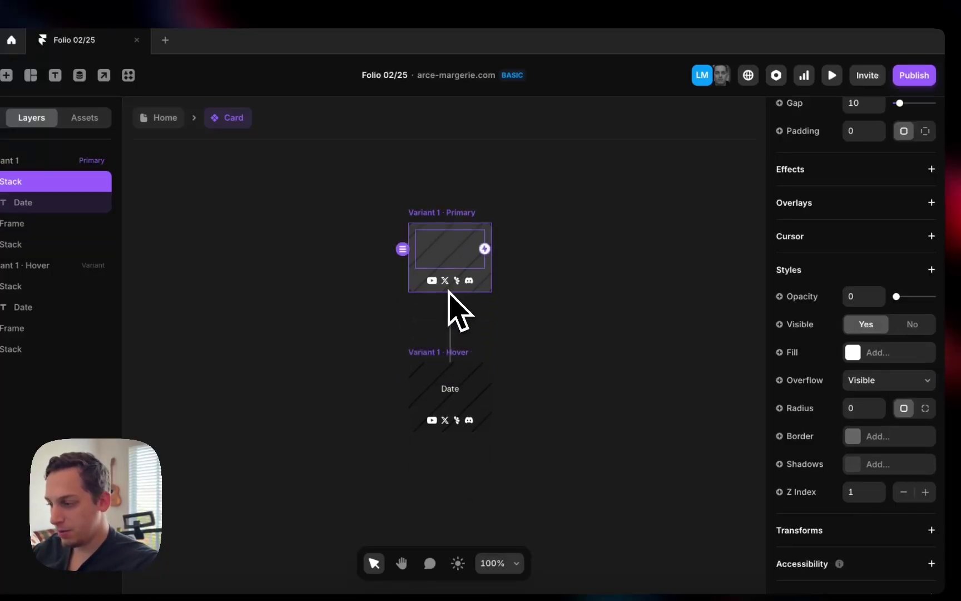
pyautogui.moveTo(901, 297); pyautogui.dragTo(948, 299)
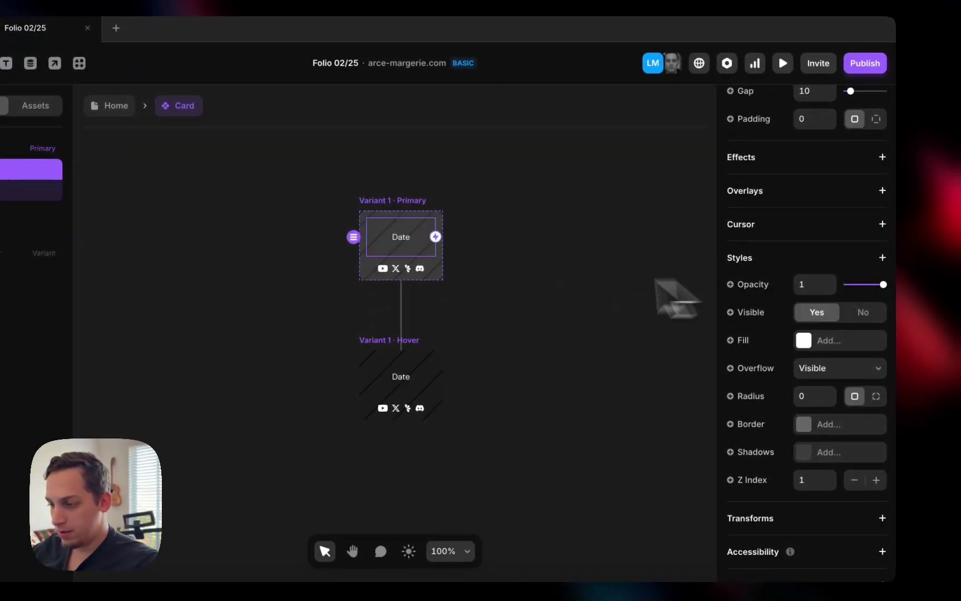
pyautogui.scroll(5, 867, 311)
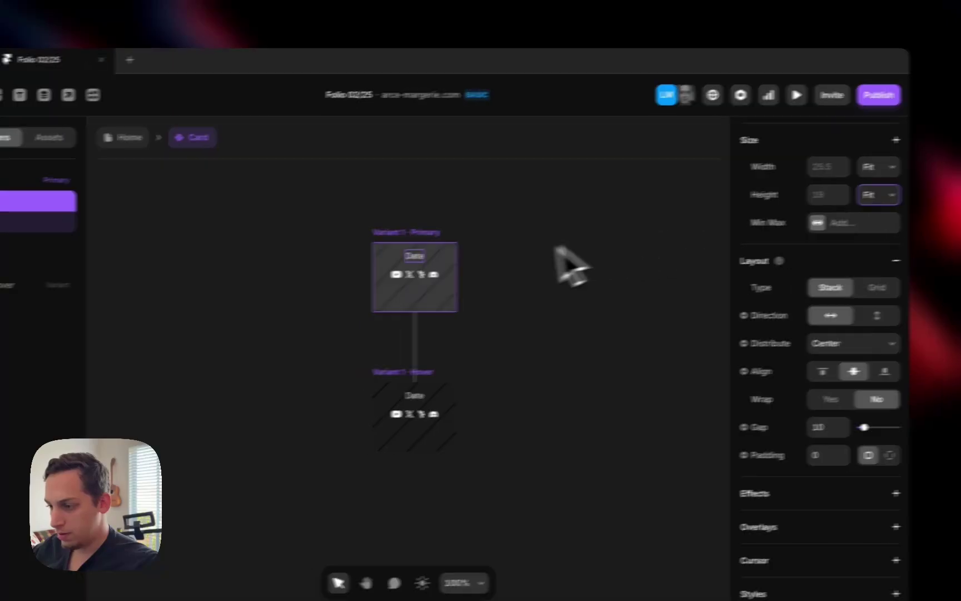
# Move the primary variant's Date stack below the social icons stack in the layer order.
pyautogui.click(92, 206)
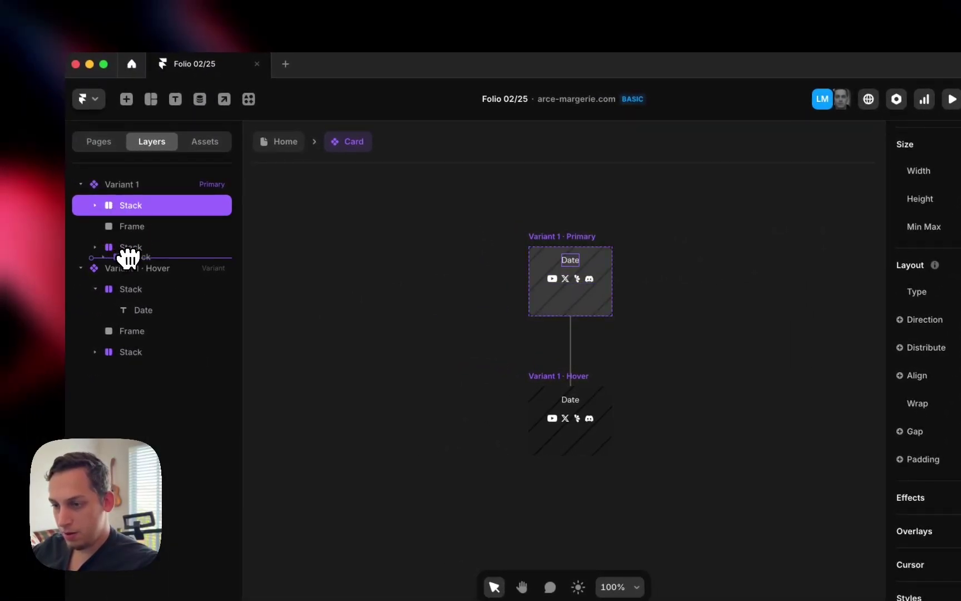
pyautogui.moveTo(129, 254); pyautogui.dragTo(129, 255)
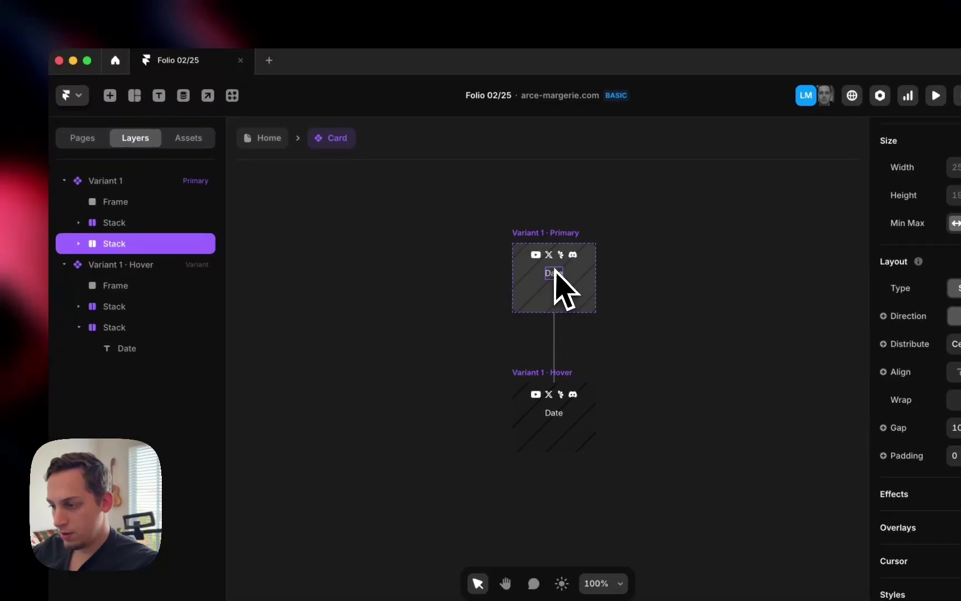
# Set the Card primary variant's corner radius to 0.
pyautogui.click(139, 183)
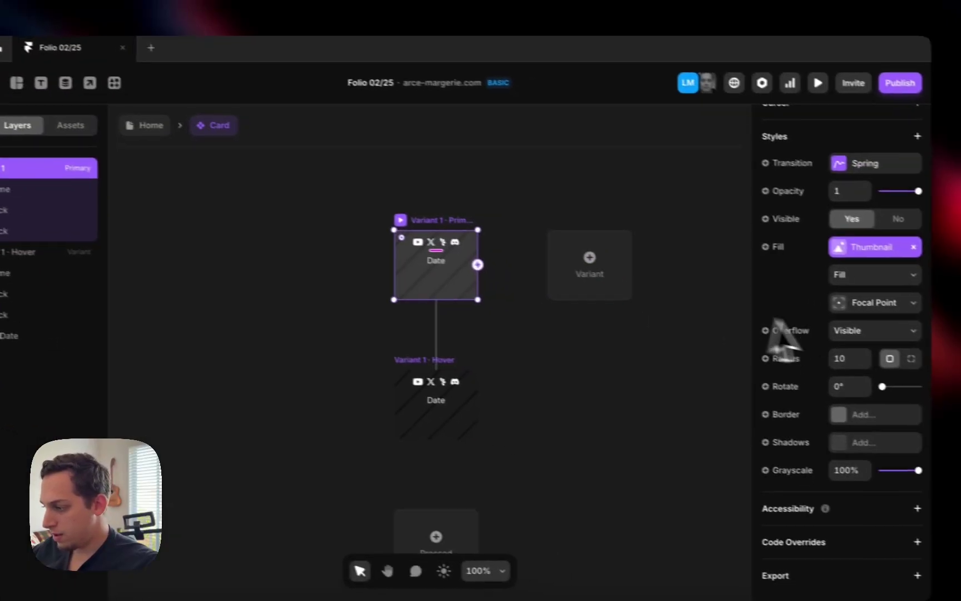
pyautogui.click(833, 353)
pyautogui.doubleClick(831, 352)
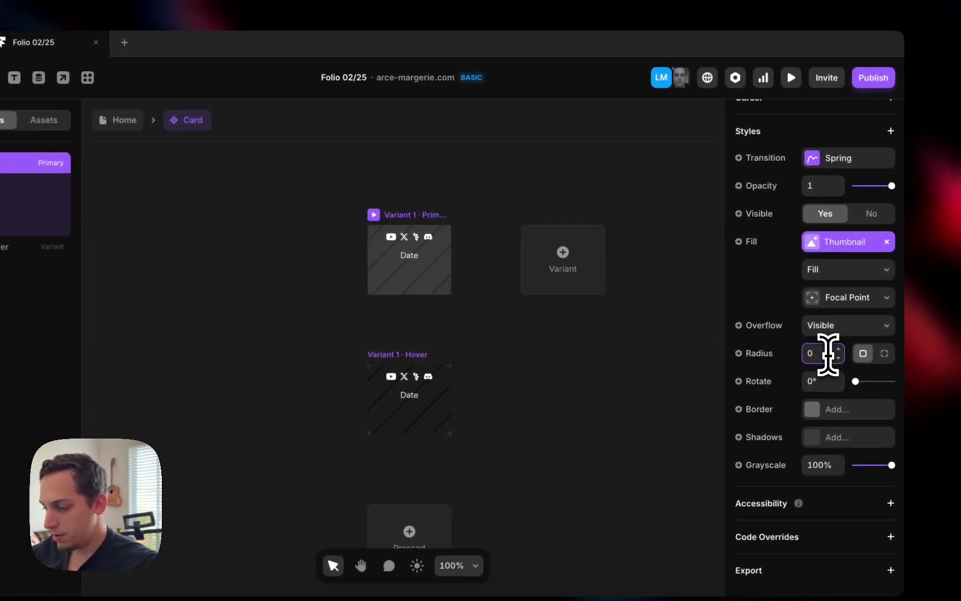
pyautogui.write('0')
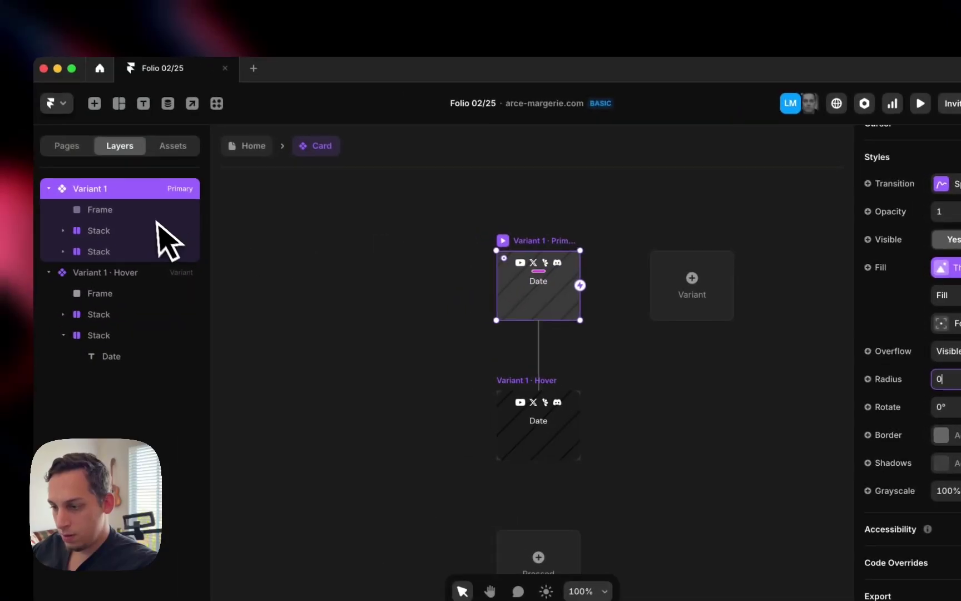
# Set the Card primary variant's layout gap to 2 and its distribution to End.
pyautogui.click(24, 205)
pyautogui.click(163, 251)
pyautogui.click(161, 233)
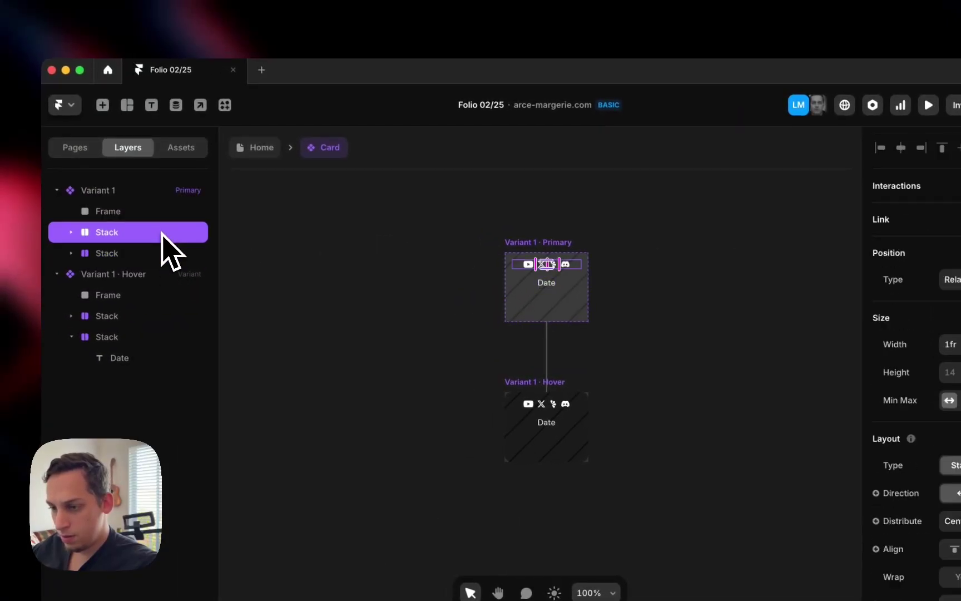
pyautogui.click(158, 192)
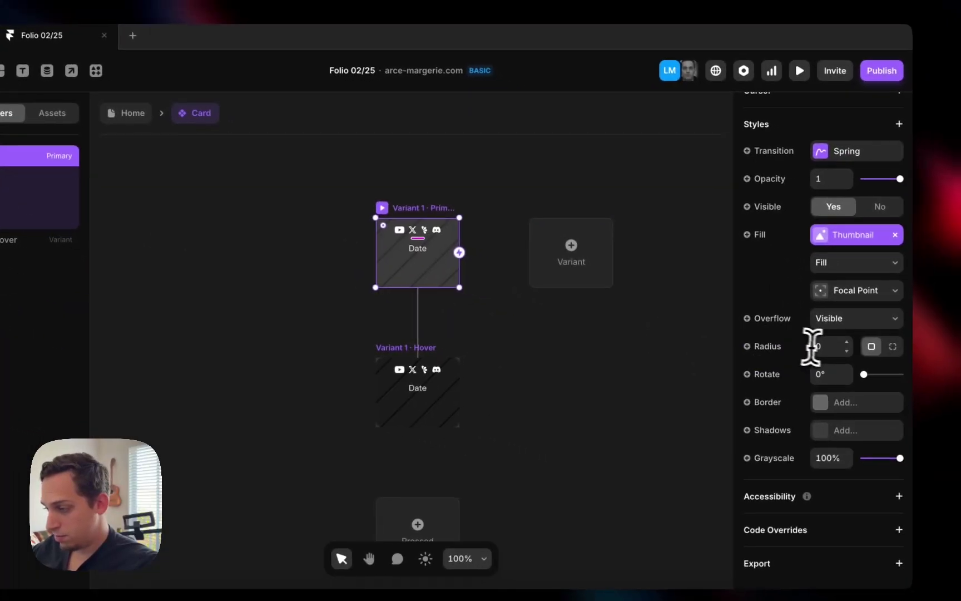
pyautogui.click(958, 381)
pyautogui.scroll(6, 822, 375)
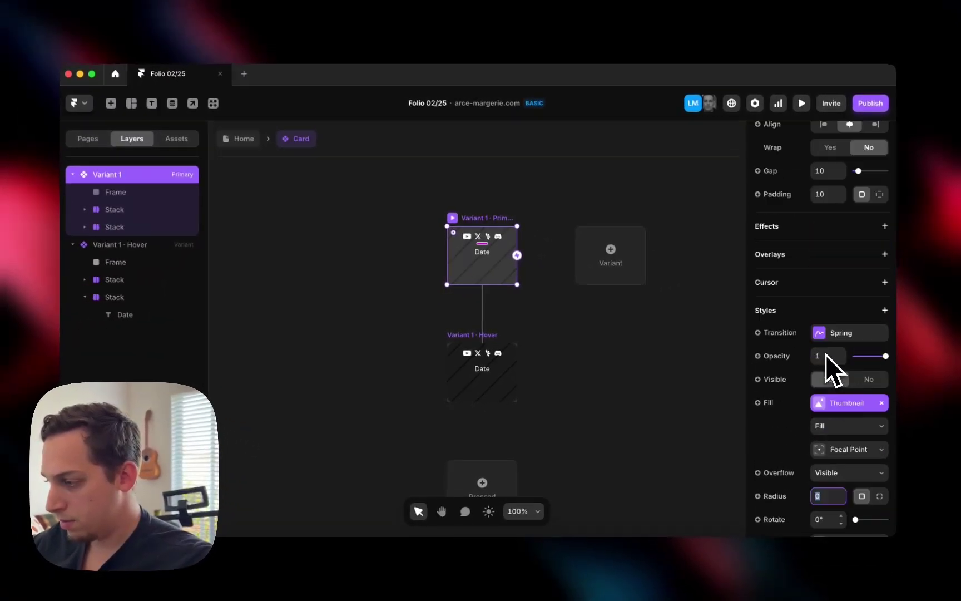
pyautogui.scroll(6, 826, 354)
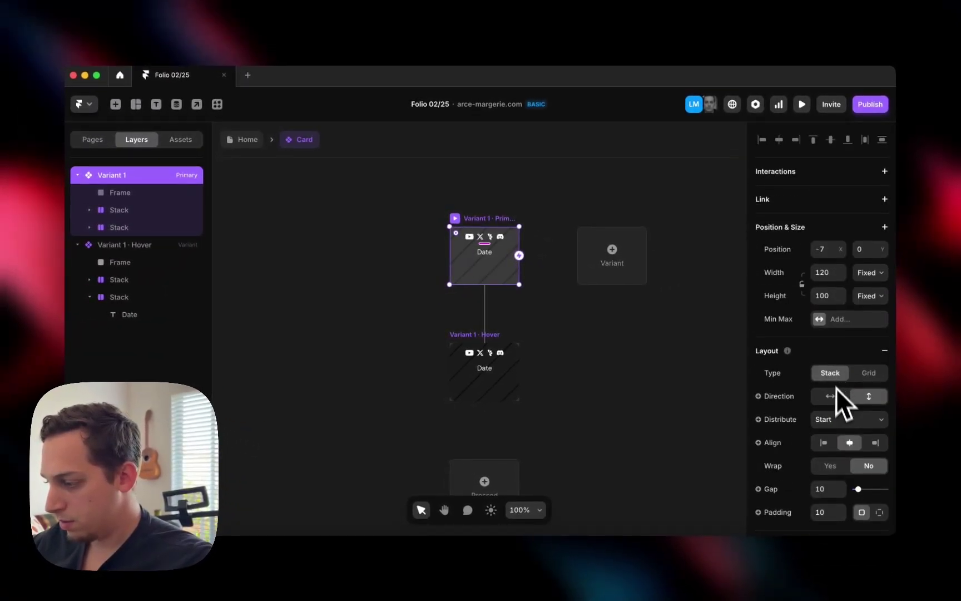
pyautogui.scroll(-4, 836, 387)
pyautogui.scroll(-5, 819, 416)
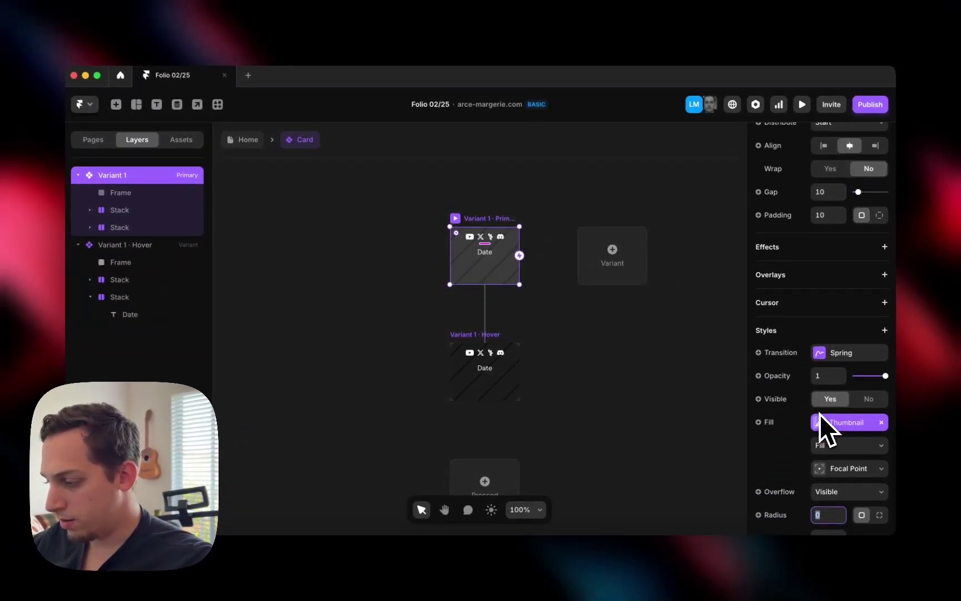
pyautogui.scroll(5, 819, 414)
pyautogui.scroll(1, 819, 414)
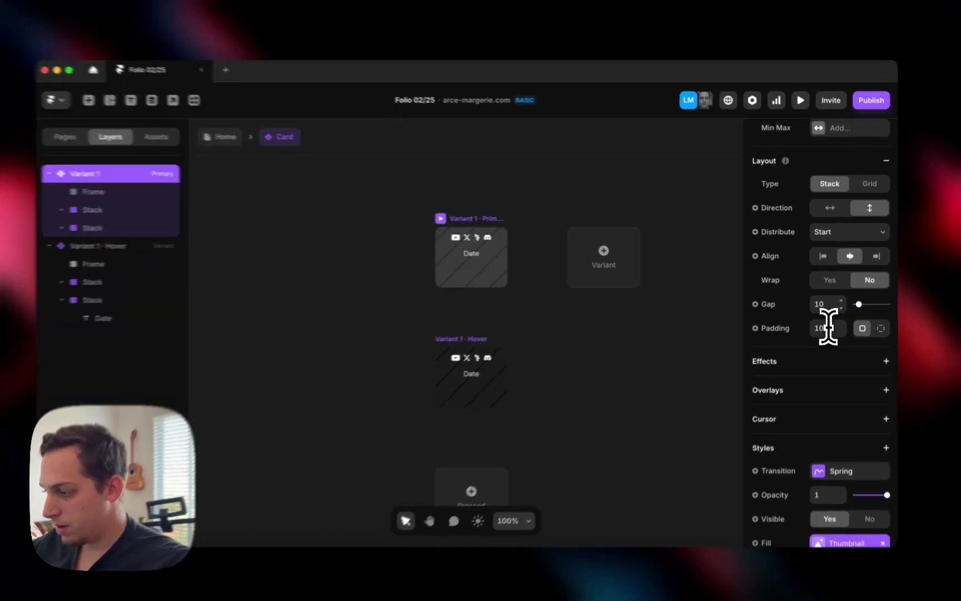
pyautogui.click(823, 299)
pyautogui.write('0')
pyautogui.press('Return')
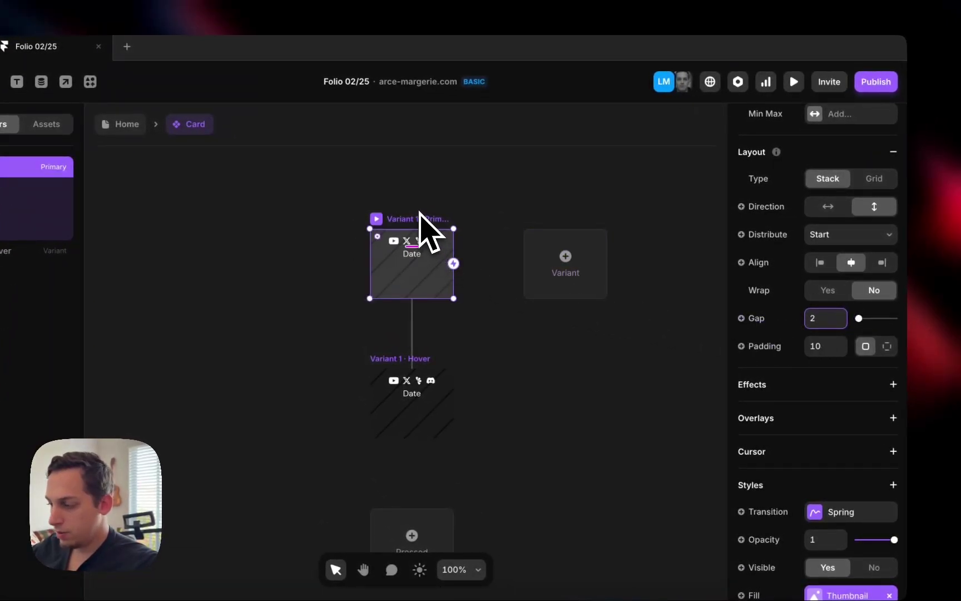
pyautogui.click(824, 235)
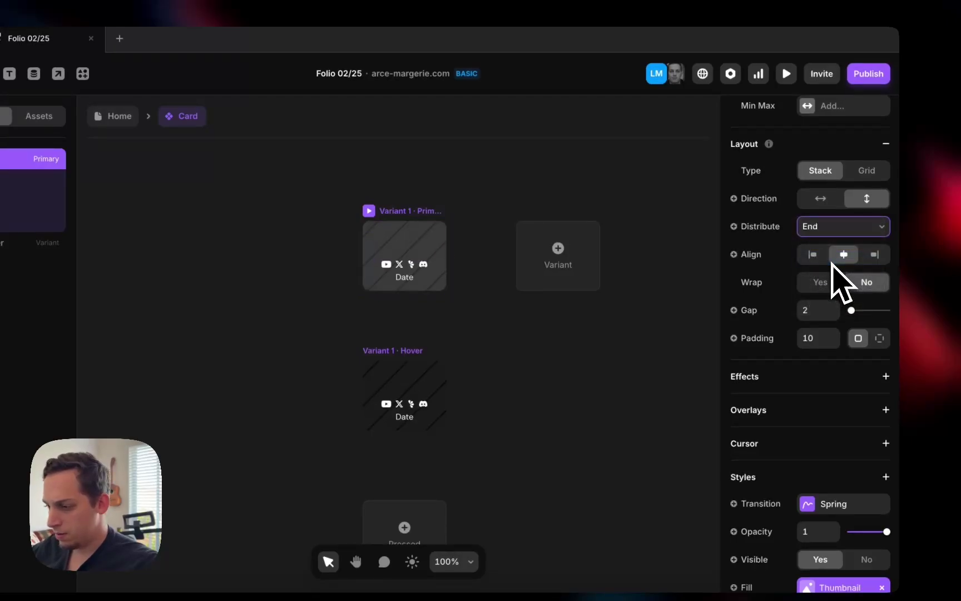
# Set the Card primary variant's Date stack to opacity 0 and turn its visibility off.
pyautogui.click(11, 216)
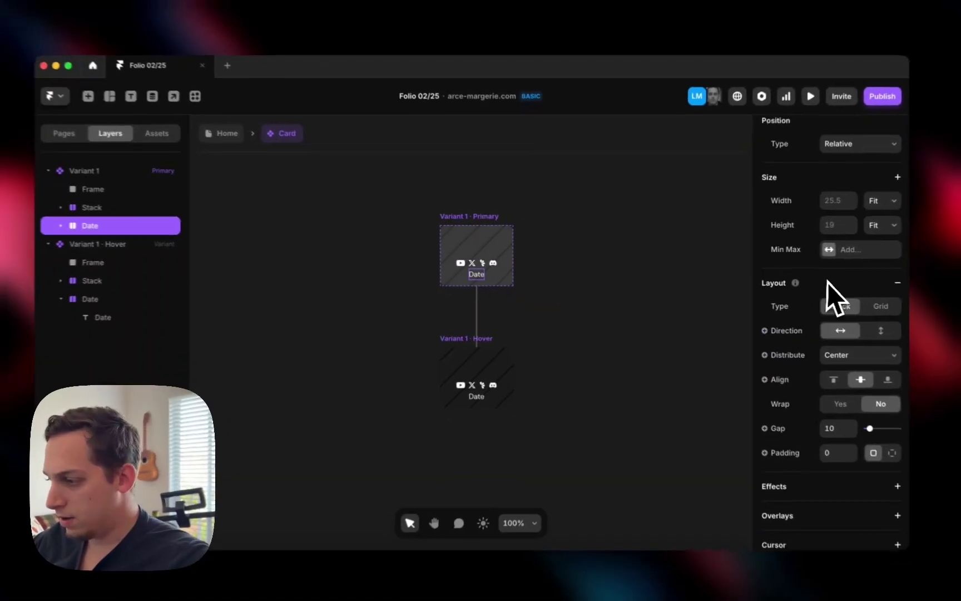
pyautogui.scroll(-5, 820, 281)
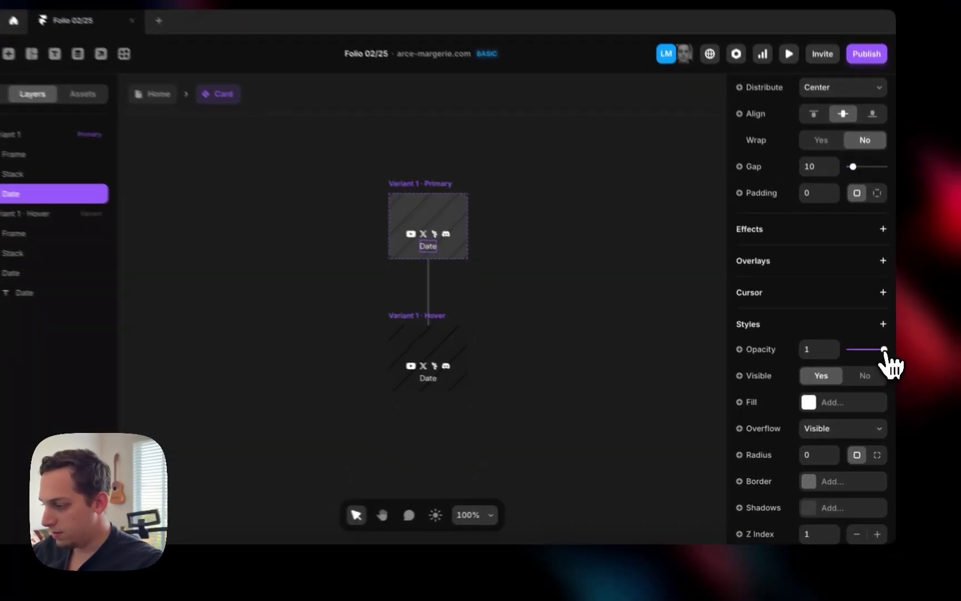
pyautogui.moveTo(885, 364); pyautogui.dragTo(815, 368)
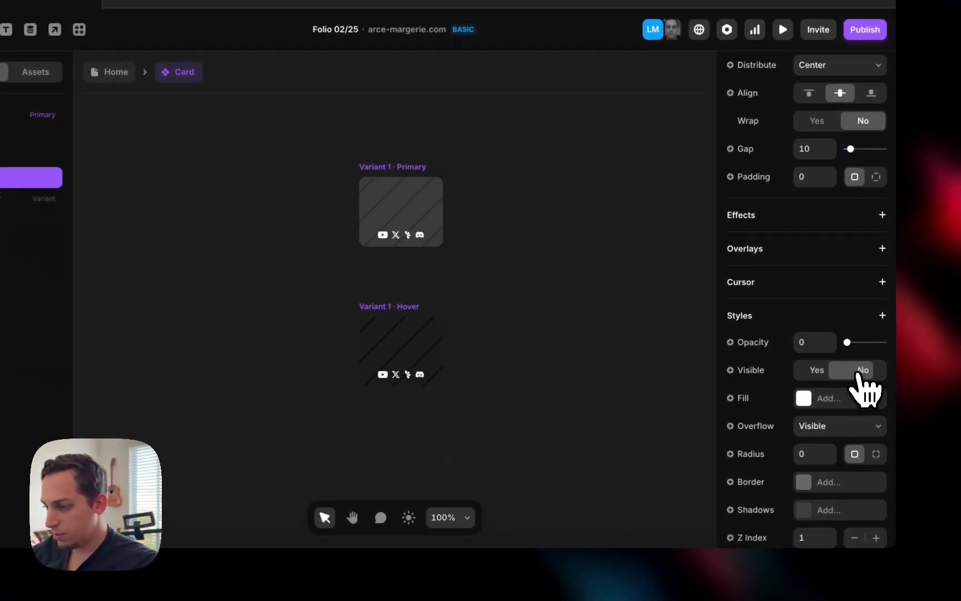
# Set the hover variant's Date stack to opacity 1 and make it visible.
pyautogui.click(368, 312)
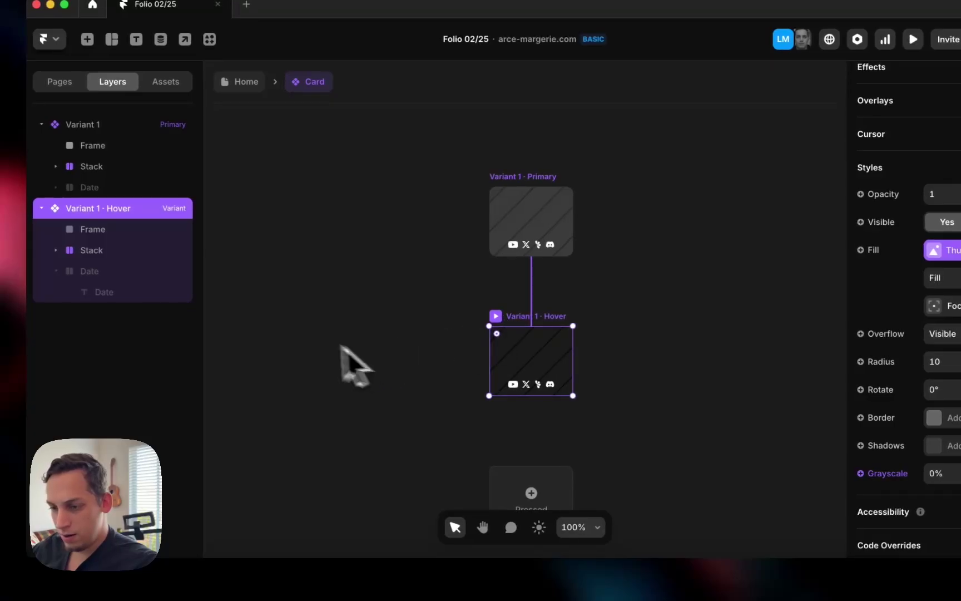
pyautogui.click(123, 270)
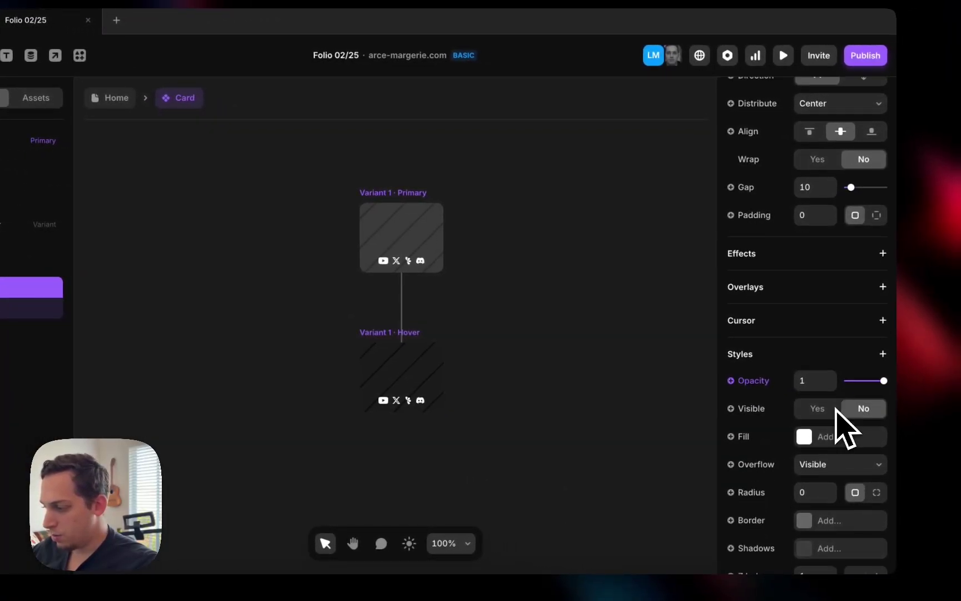
pyautogui.scroll(-5, 837, 408)
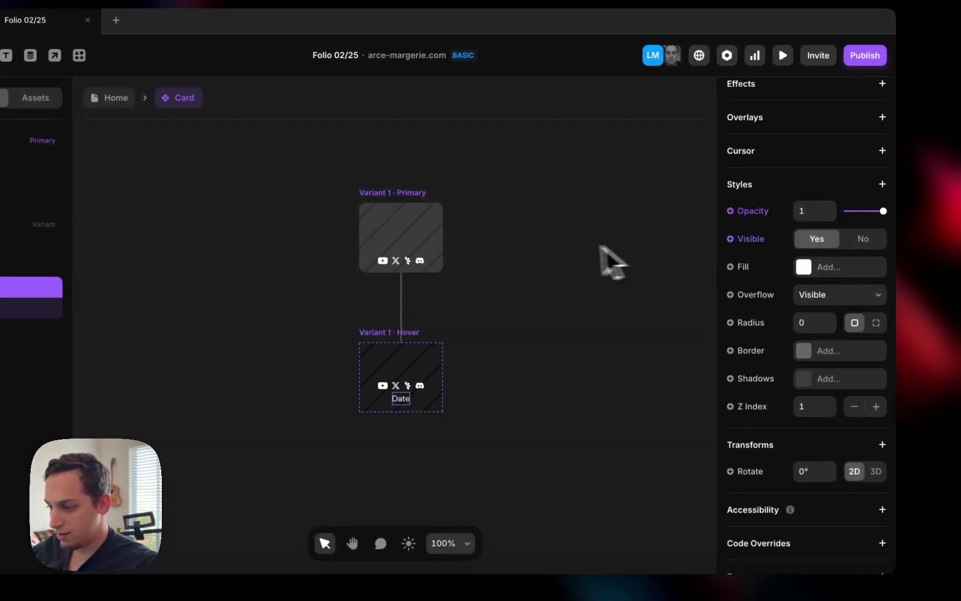
# Return to the Home page, preview the desktop breakpoint to check the cards' hover state, and exit the preview.
pyautogui.click(111, 98)
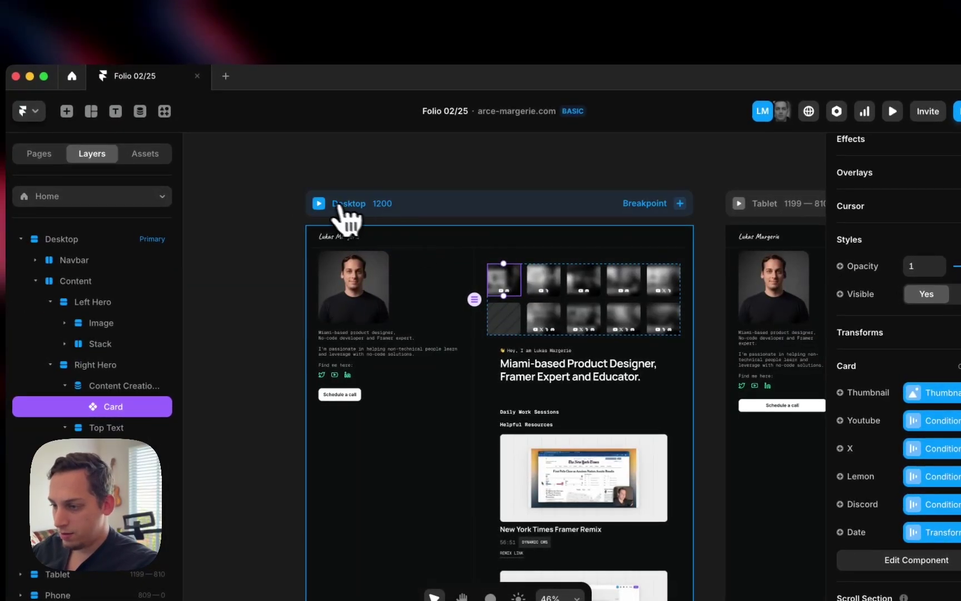
pyautogui.click(319, 203)
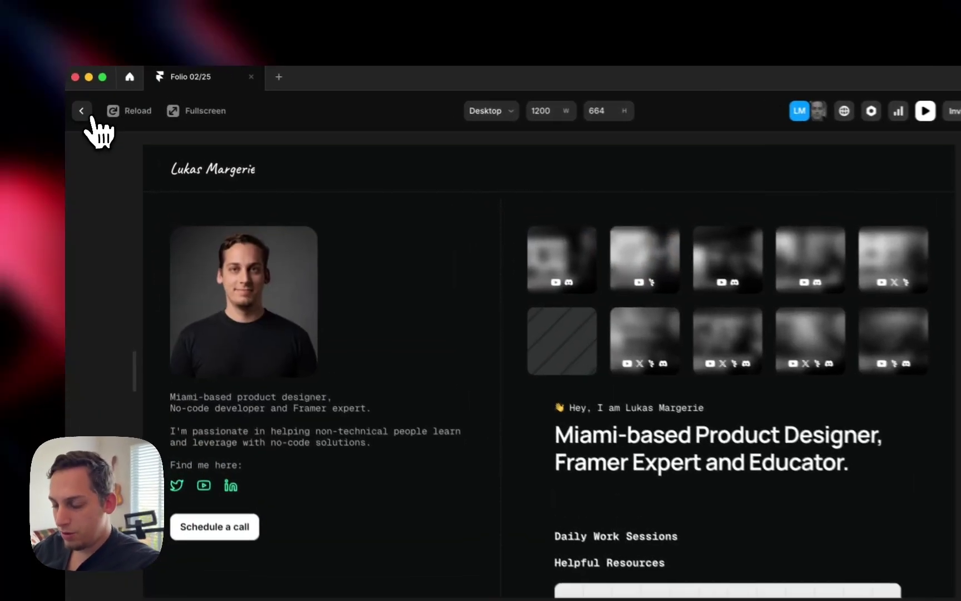
pyautogui.click(79, 104)
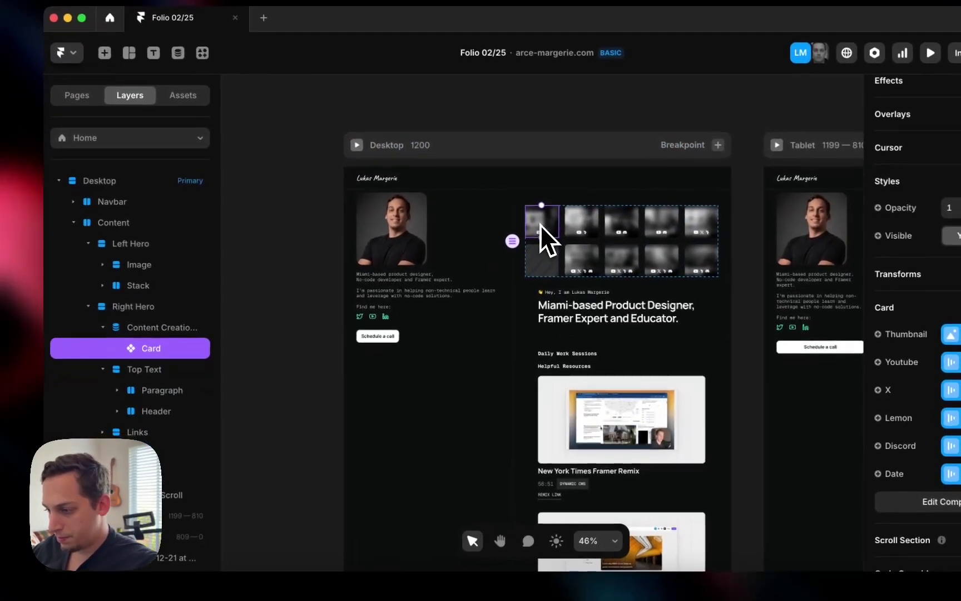
# Open the Card component and set the weight of the primary variant's Date text to Bold.
pyautogui.doubleClick(541, 225)
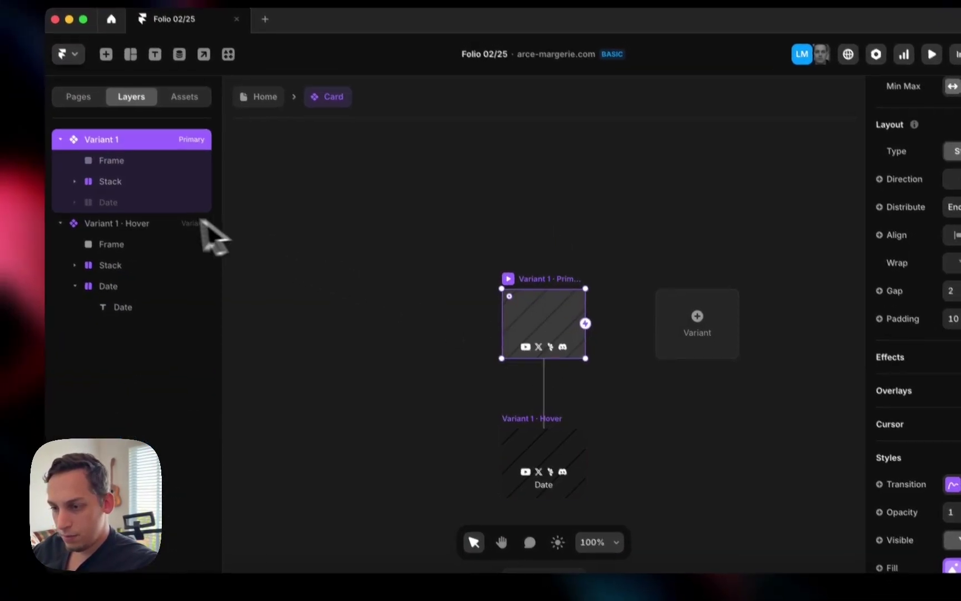
pyautogui.click(106, 199)
pyautogui.click(120, 225)
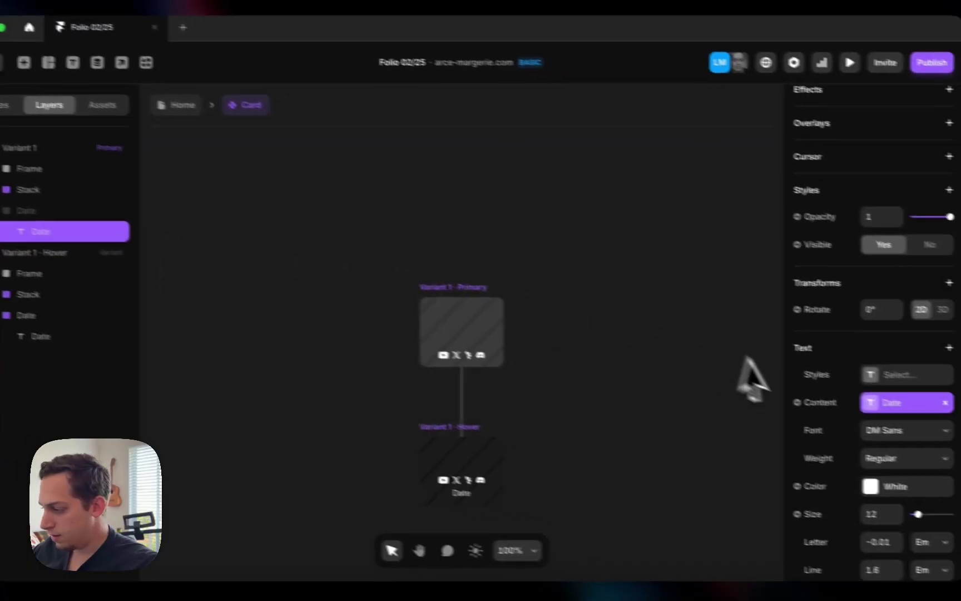
pyautogui.click(833, 439)
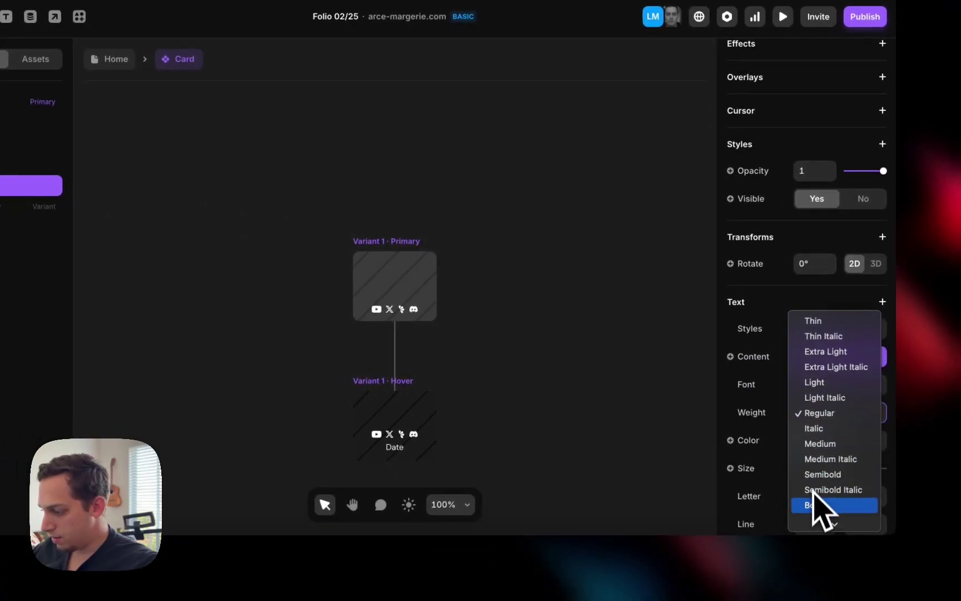
pyautogui.click(818, 505)
# Preview the desktop Home page to check the bold date on the cards, and close the preview.
pyautogui.click(116, 59)
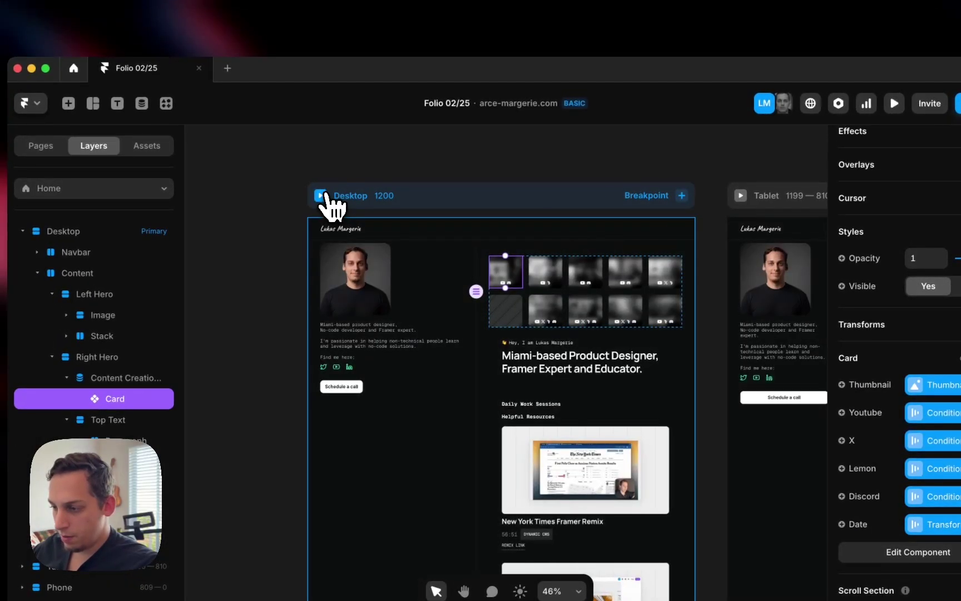
pyautogui.click(321, 196)
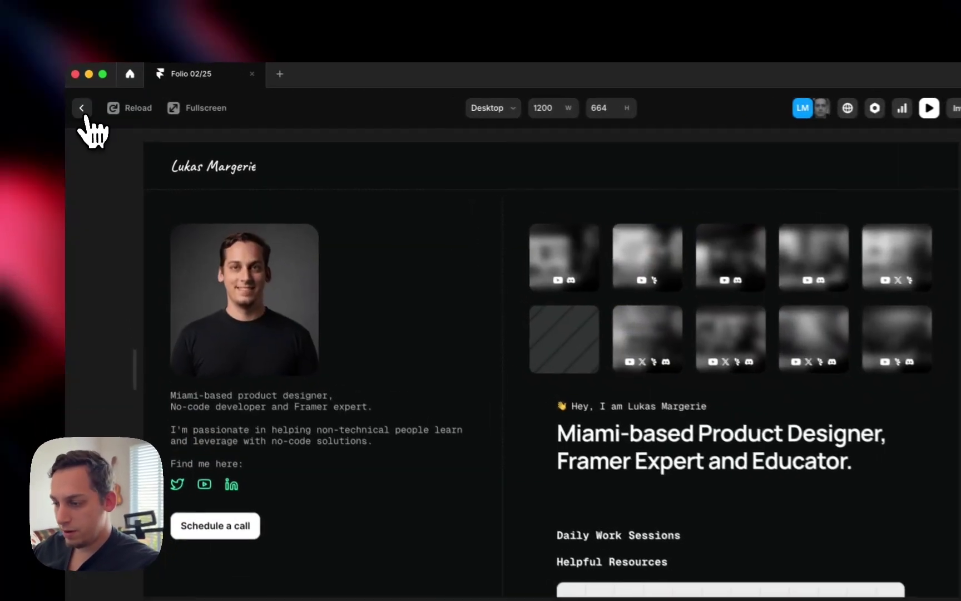
pyautogui.click(79, 104)
# Open the Card component and give the primary variant's Frame a linear gradient fill with its first stop at #000000, 0% opacity.
pyautogui.doubleClick(551, 284)
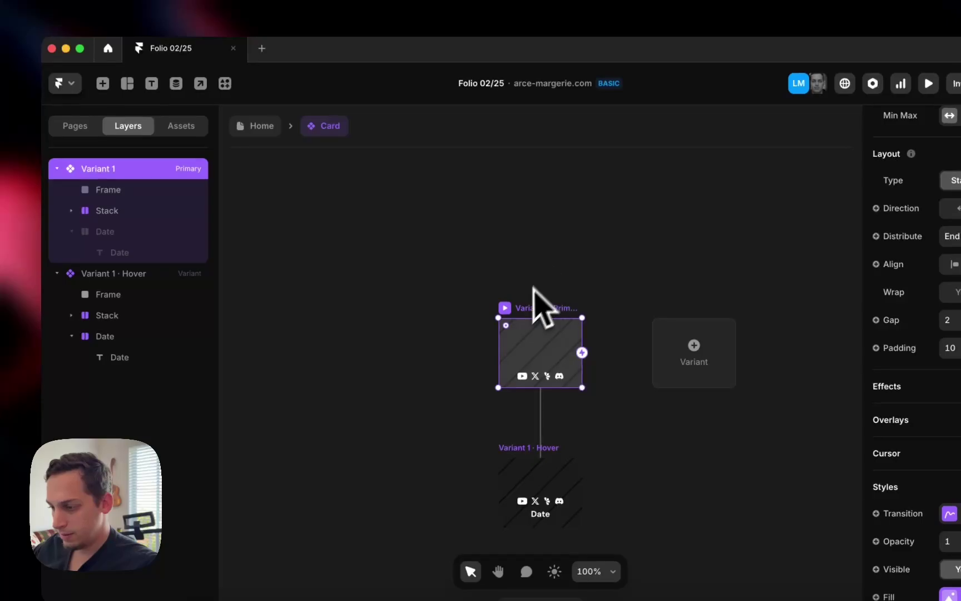
pyautogui.click(159, 190)
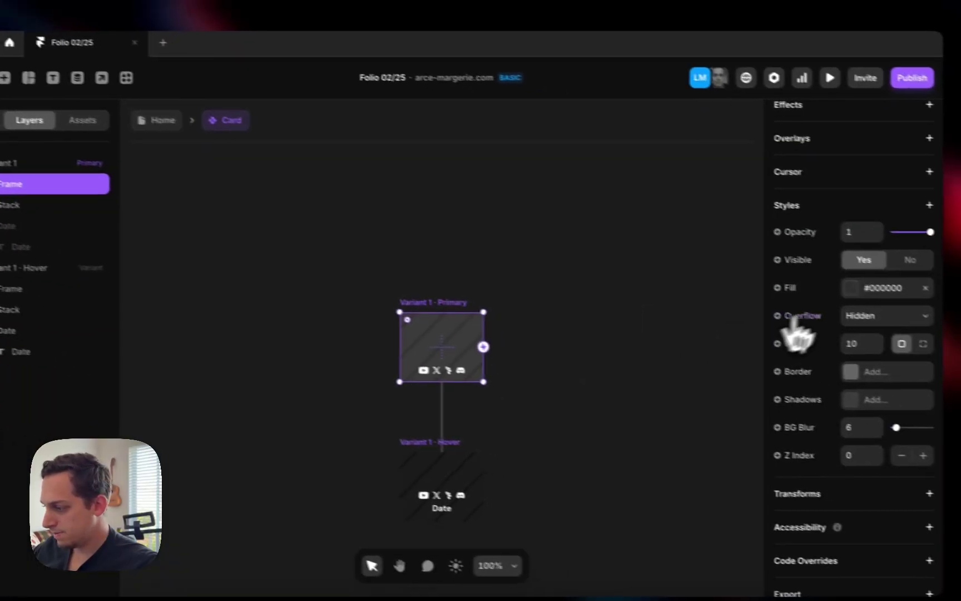
pyautogui.click(827, 281)
pyautogui.click(599, 189)
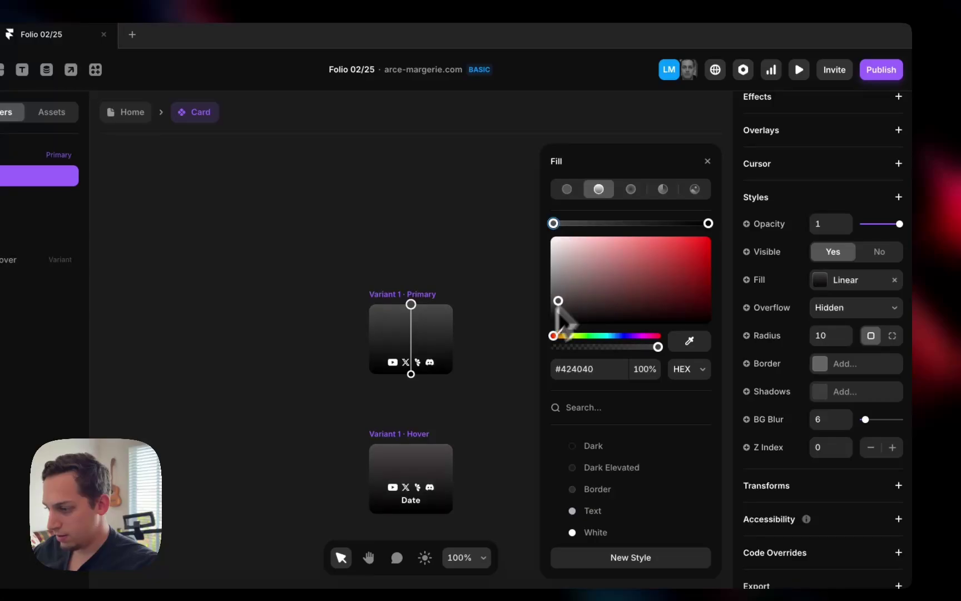
pyautogui.moveTo(557, 307); pyautogui.dragTo(520, 387)
pyautogui.press('Return')
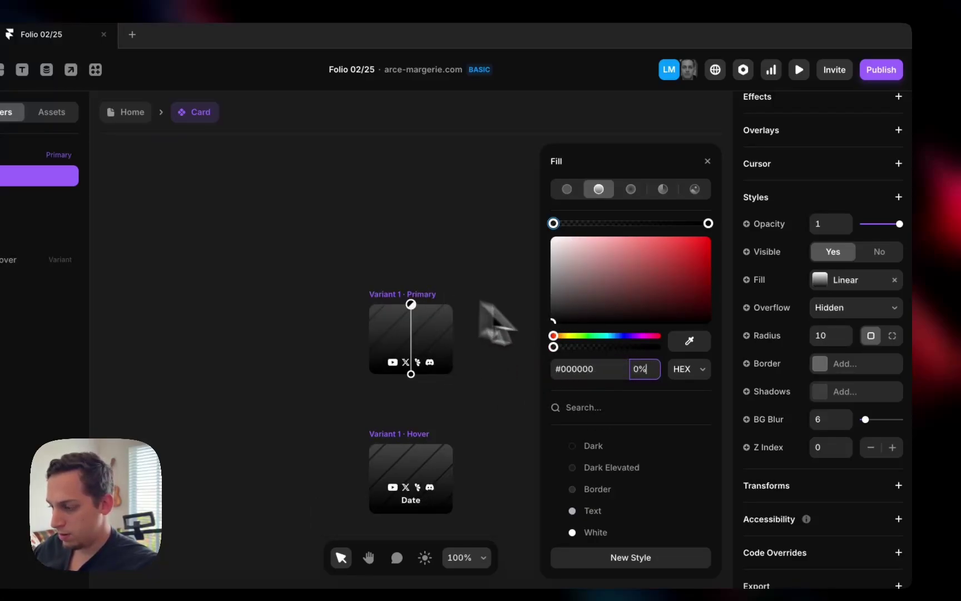
pyautogui.click(527, 309)
# Lower the opacity of the primary variant's Frame to 0.2.
pyautogui.click(431, 313)
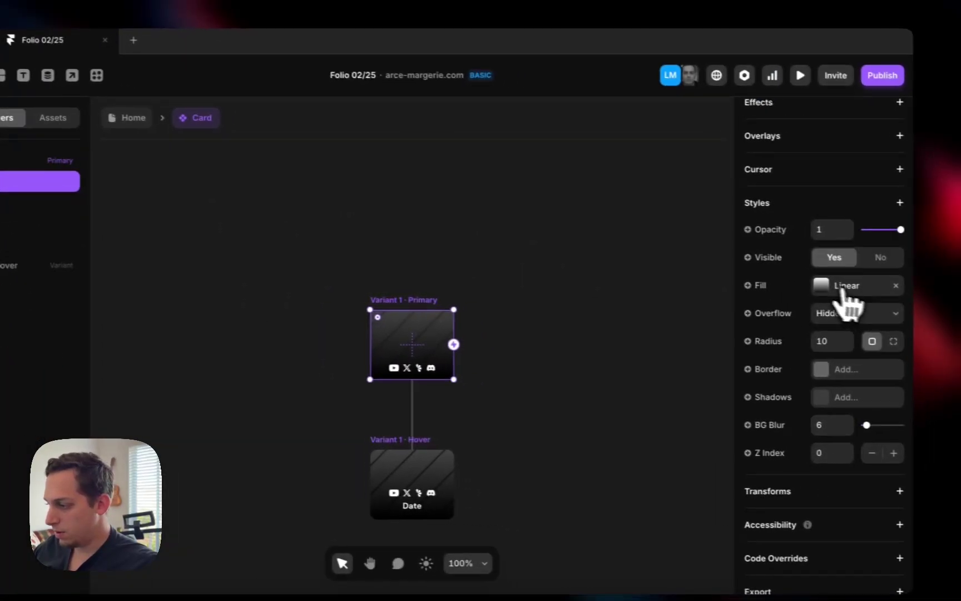
pyautogui.click(844, 295)
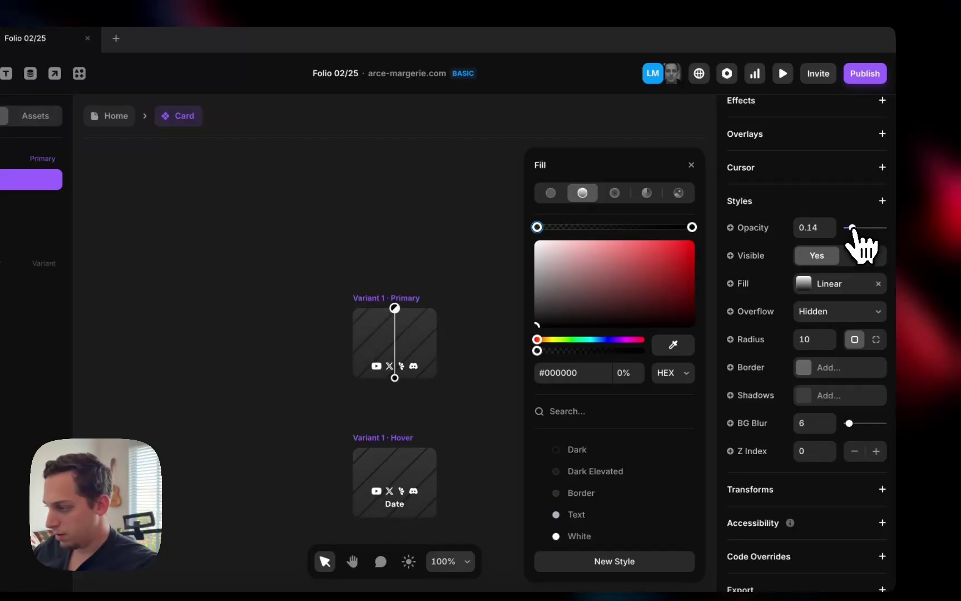
pyautogui.click(855, 228)
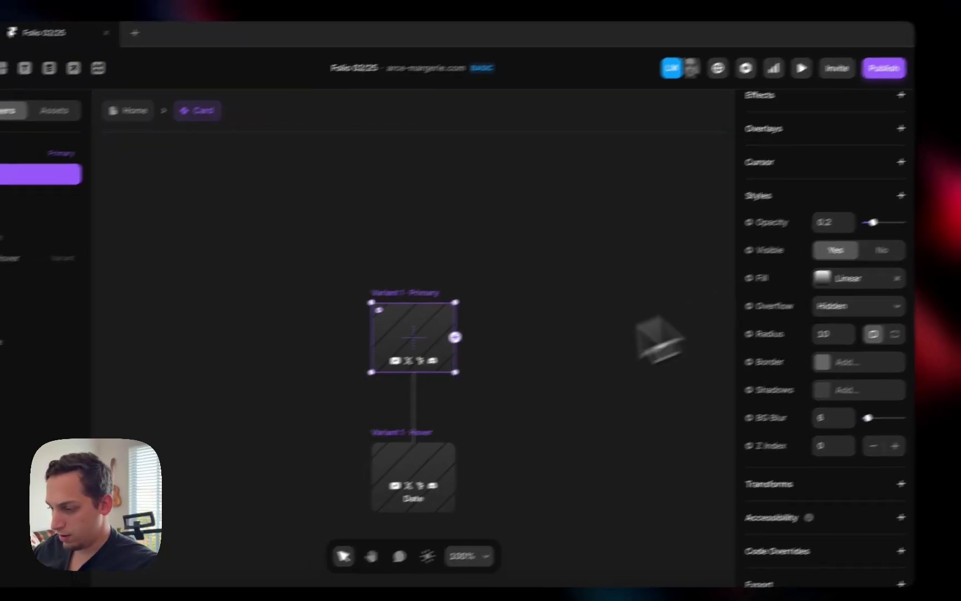
# Raise the opacity of the hover variant's Frame to about 0.82.
pyautogui.click(390, 438)
pyautogui.click(120, 261)
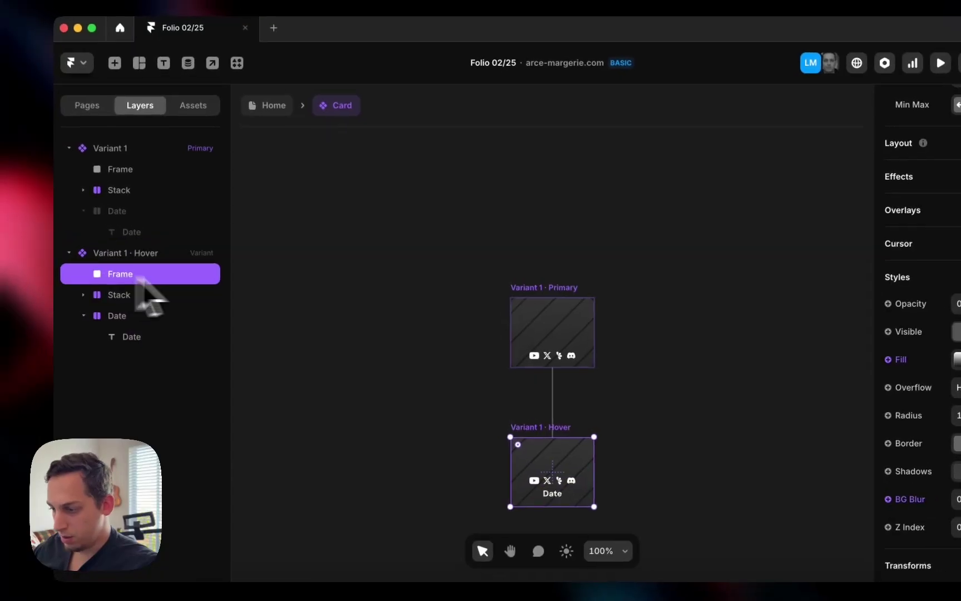
pyautogui.moveTo(960, 289); pyautogui.dragTo(960, 290)
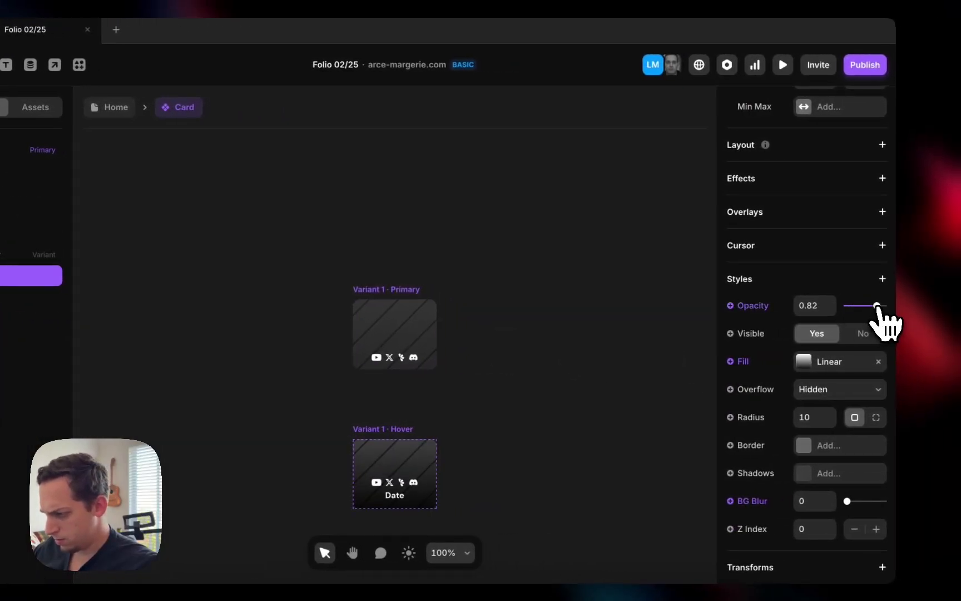
# Leave the Card component and preview the Home page to check the gradient overlay on the cards.
pyautogui.press('Escape')
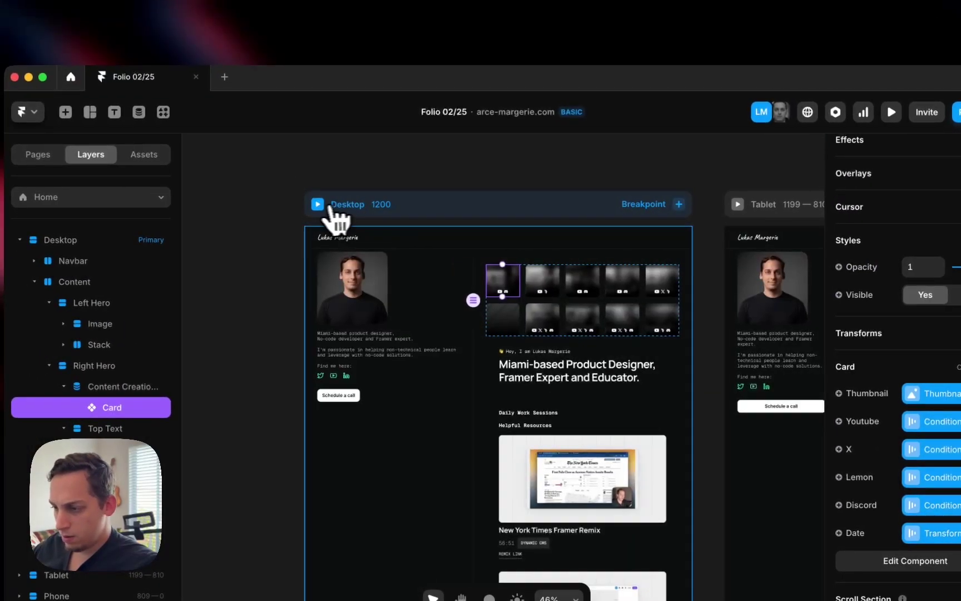
pyautogui.press('super+p')
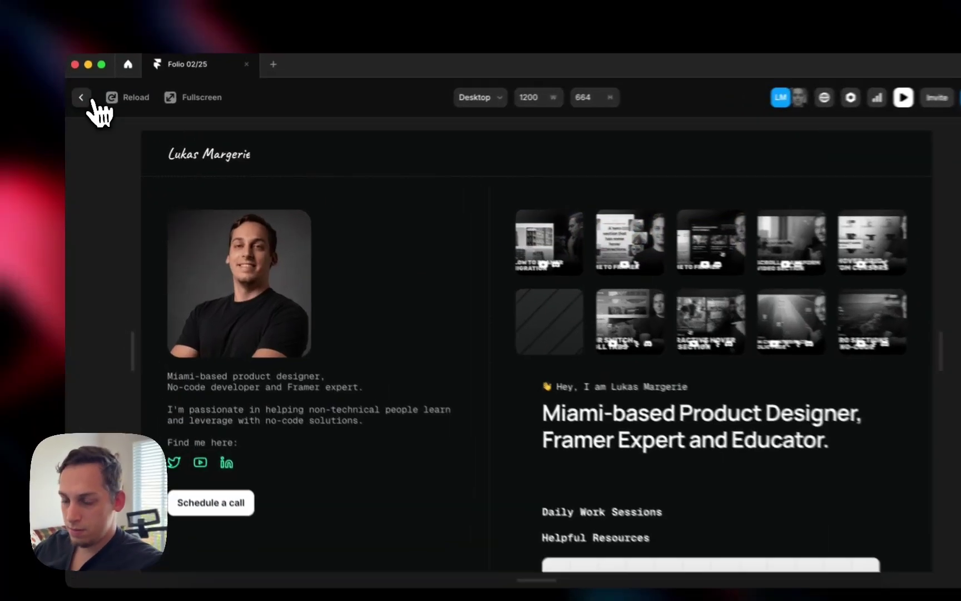
# Open the Card component from the Home page and undo the recent gradient and opacity changes to the primary variant's Frame.
pyautogui.click(79, 104)
pyautogui.doubleClick(548, 259)
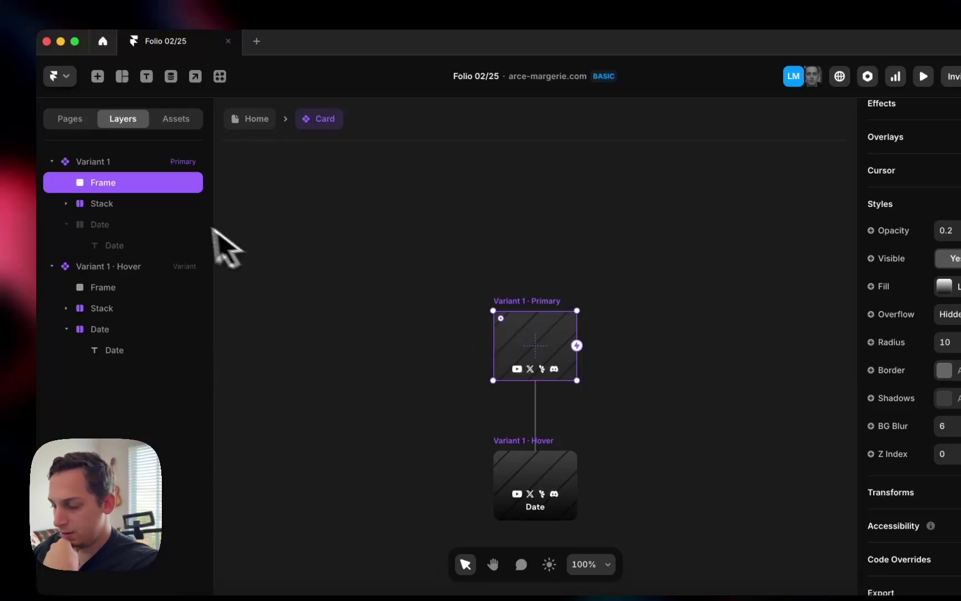
pyautogui.click(948, 289)
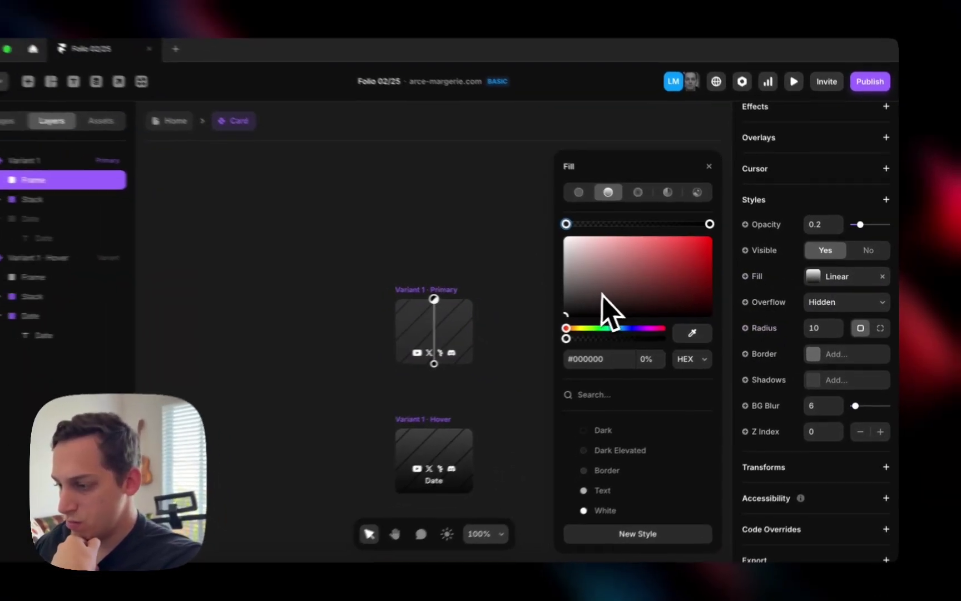
pyautogui.press('super+z')
pyautogui.press('super+z')
pyautogui.press('super+z')
pyautogui.press('super+z')
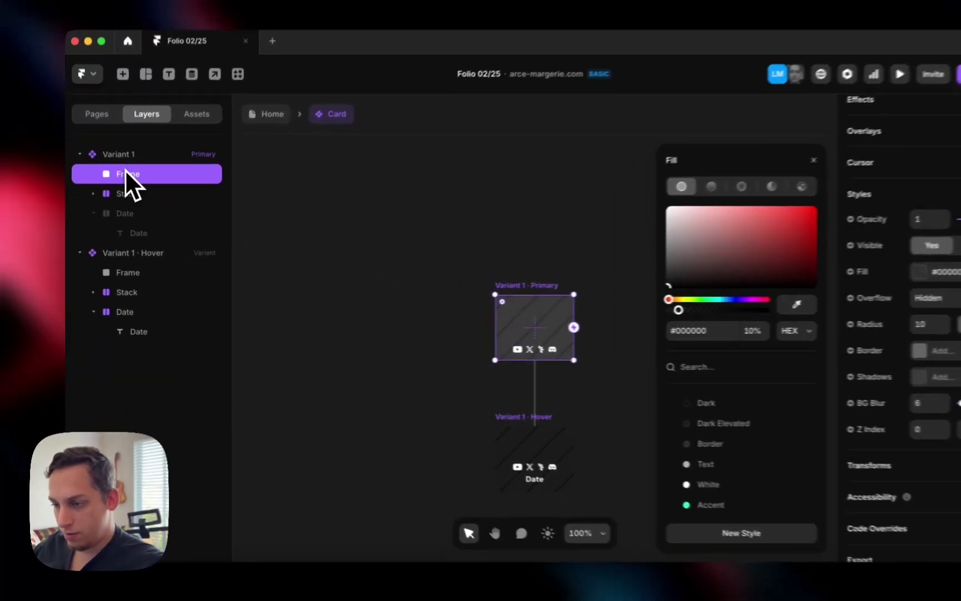
# Rename the primary variant's Frame layer as Solid.
pyautogui.doubleClick(123, 192)
pyautogui.write('S')
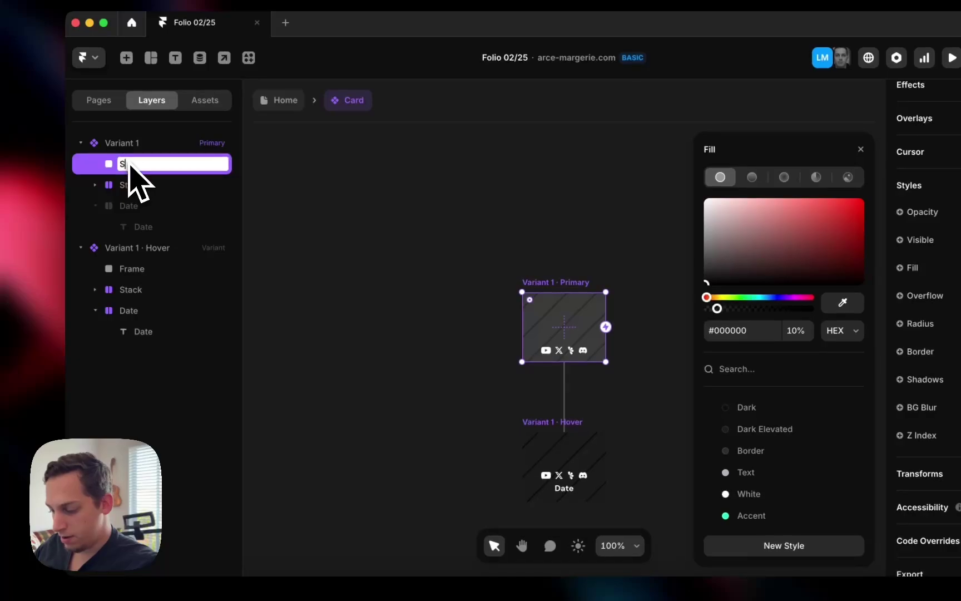
pyautogui.write('t')
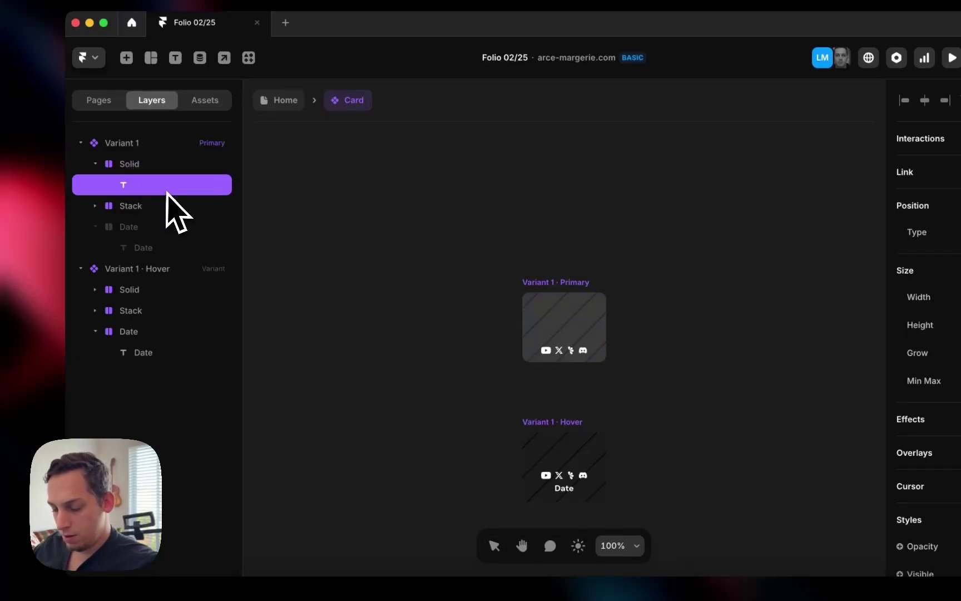
pyautogui.press('Escape')
# Duplicate the Solid layer and rename the copy as Gradient.
pyautogui.rightClick(162, 166)
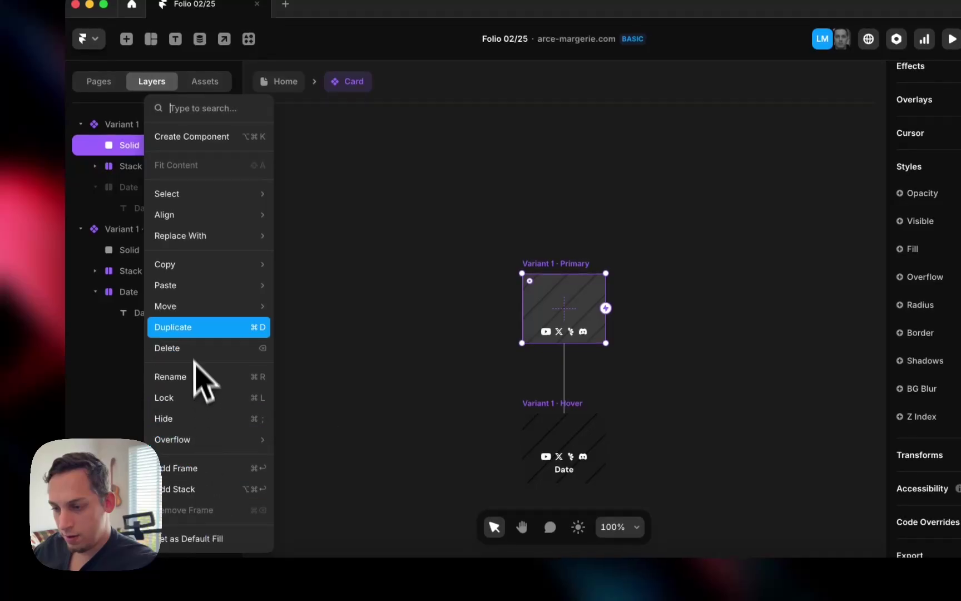
pyautogui.click(190, 328)
pyautogui.doubleClick(127, 167)
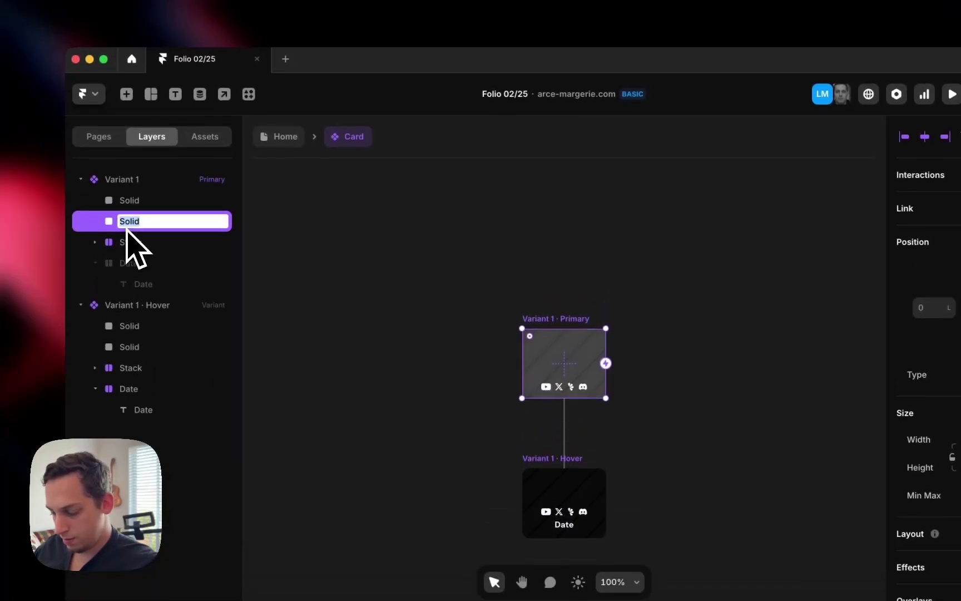
pyautogui.write('Gradient')
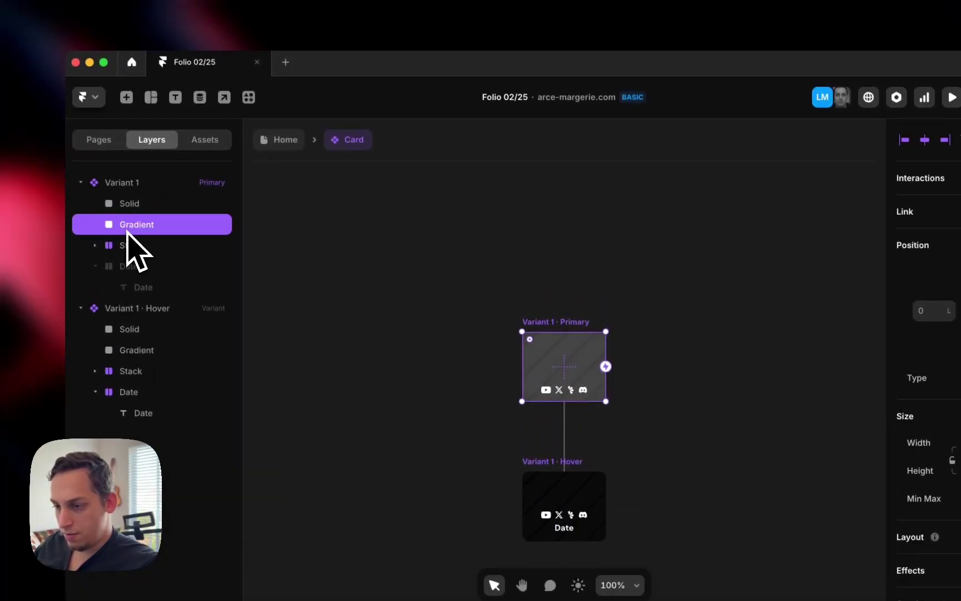
# Remove the background blur from the Gradient layer and set its Z index to 1.
pyautogui.scroll(-10, 778, 414)
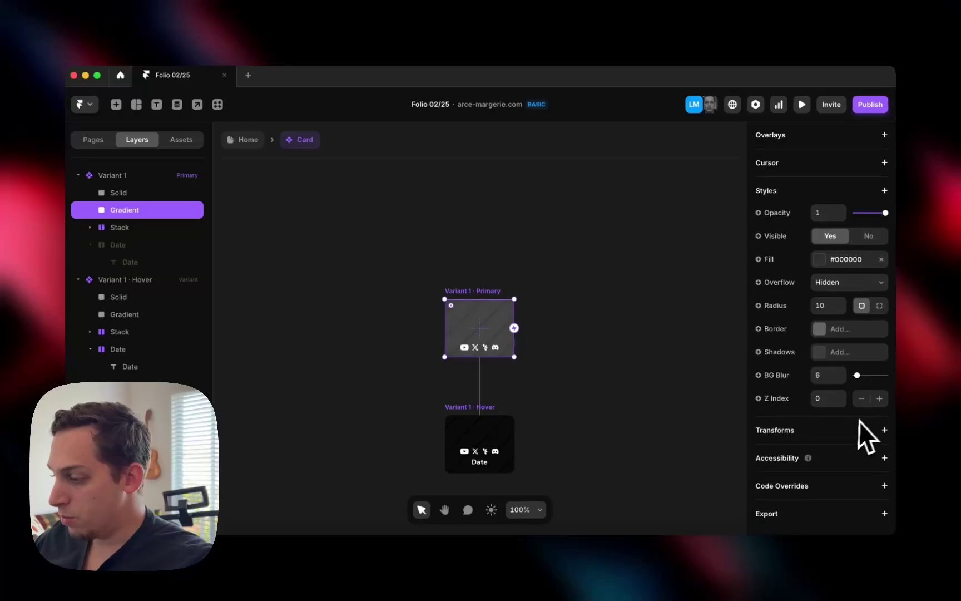
pyautogui.rightClick(781, 381)
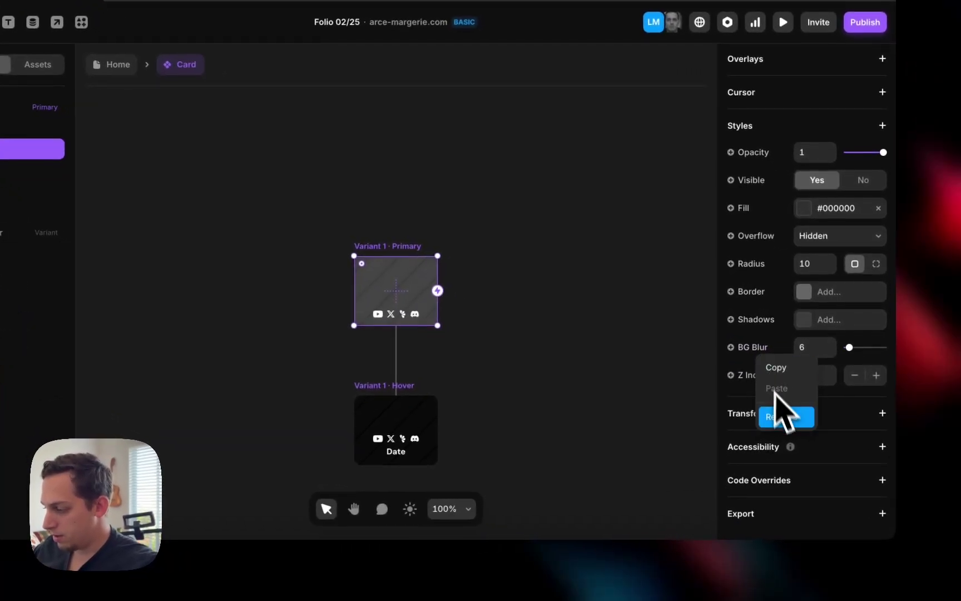
pyautogui.click(781, 416)
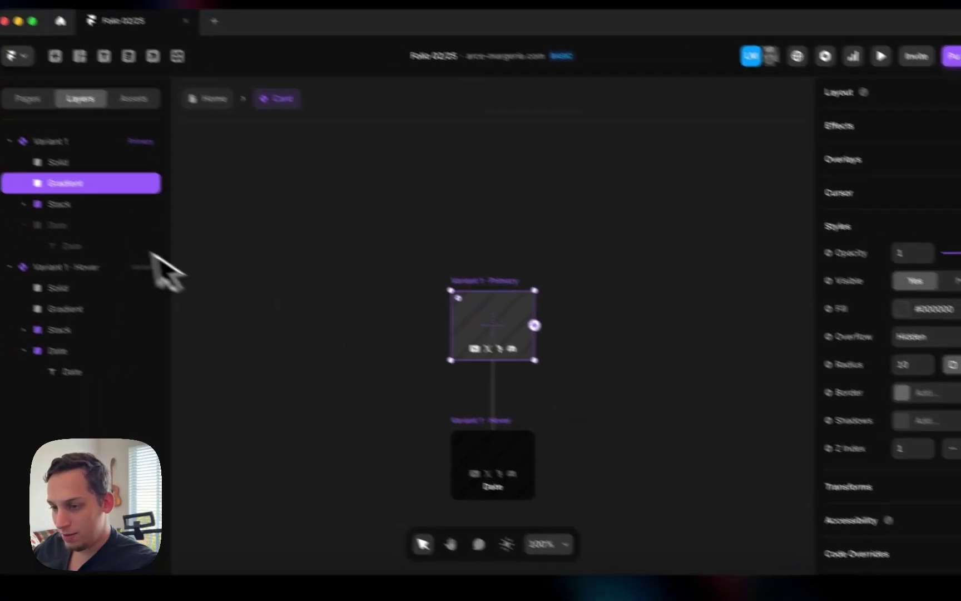
# Add a Z index of 1 to the primary variant's icon Stack.
pyautogui.click(122, 234)
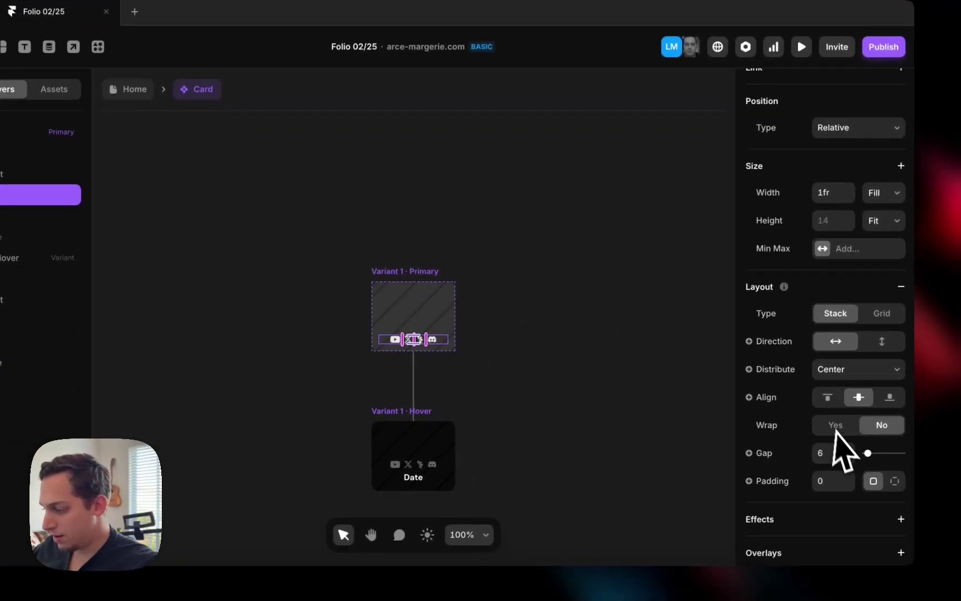
pyautogui.scroll(-10, 840, 451)
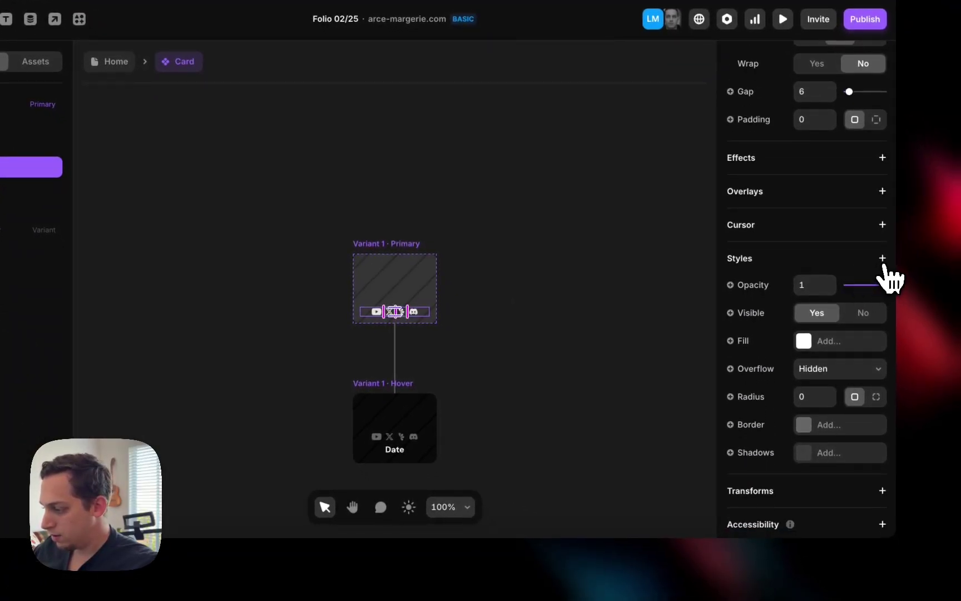
pyautogui.click(884, 265)
pyautogui.click(816, 520)
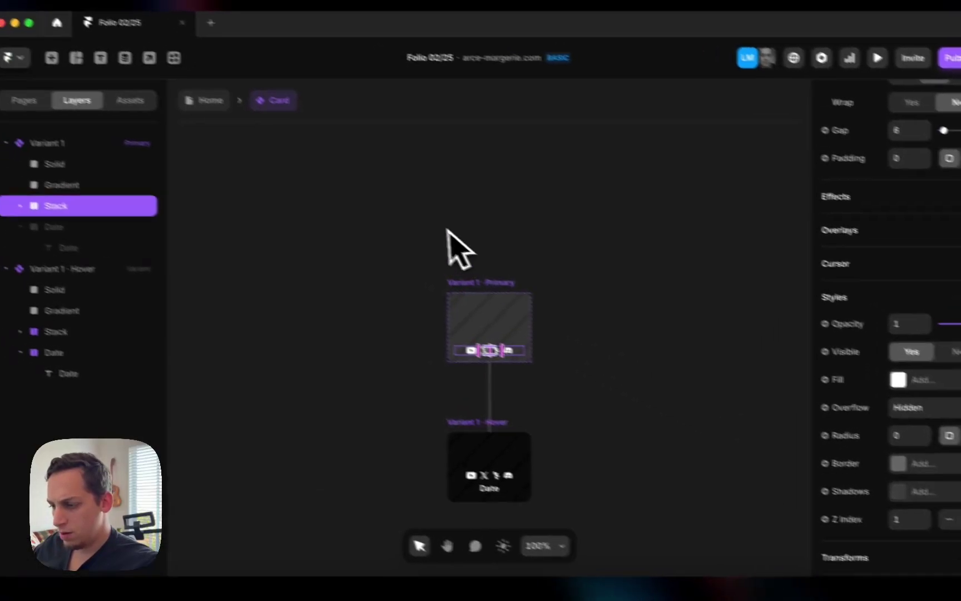
pyautogui.click(349, 190)
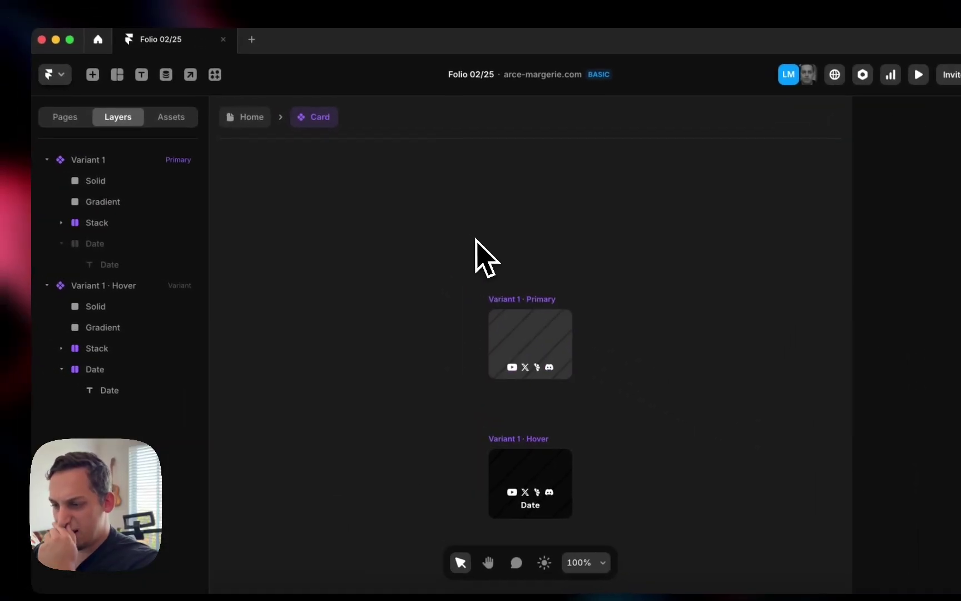
# Give the primary Gradient layer a linear fill starting at #000000 with 0% alpha and set the layer's opacity to 0.3.
pyautogui.click(139, 226)
pyautogui.click(885, 326)
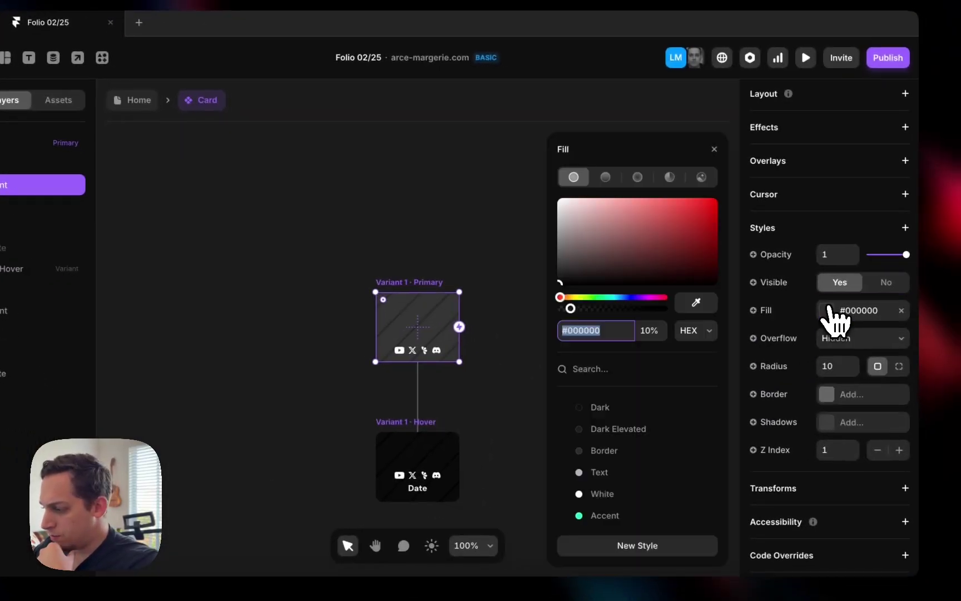
pyautogui.click(599, 176)
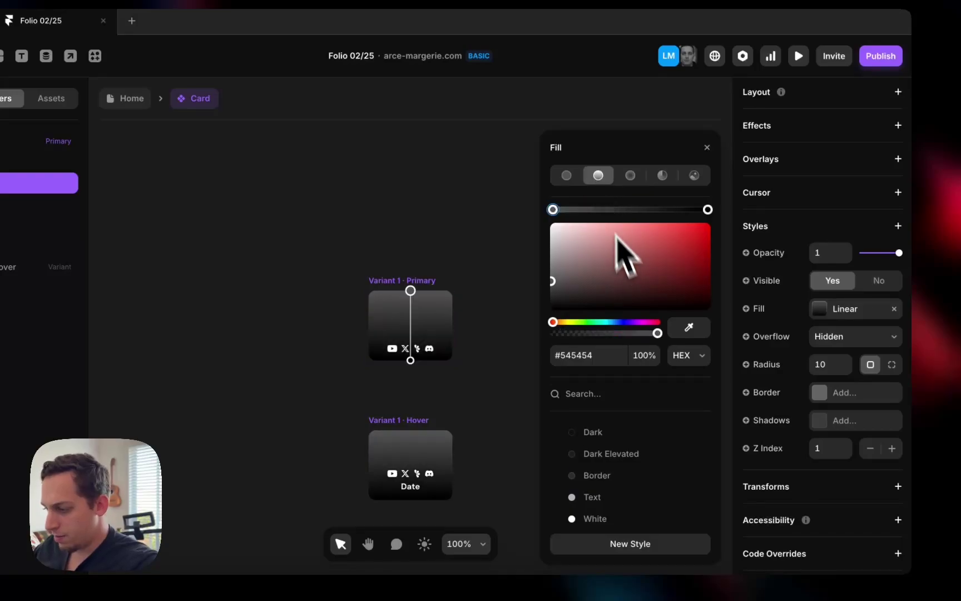
pyautogui.moveTo(599, 235); pyautogui.dragTo(477, 384)
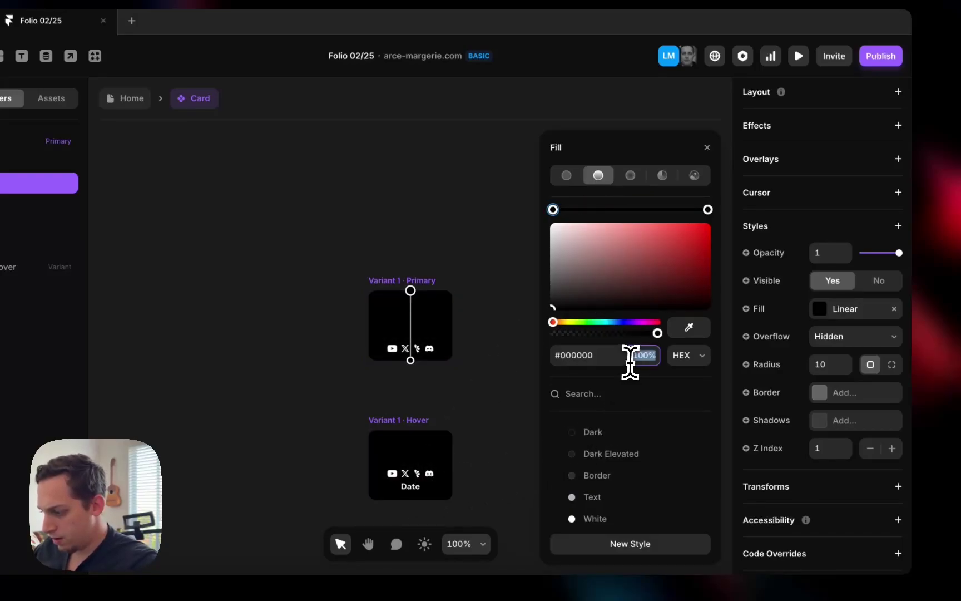
pyautogui.click(616, 145)
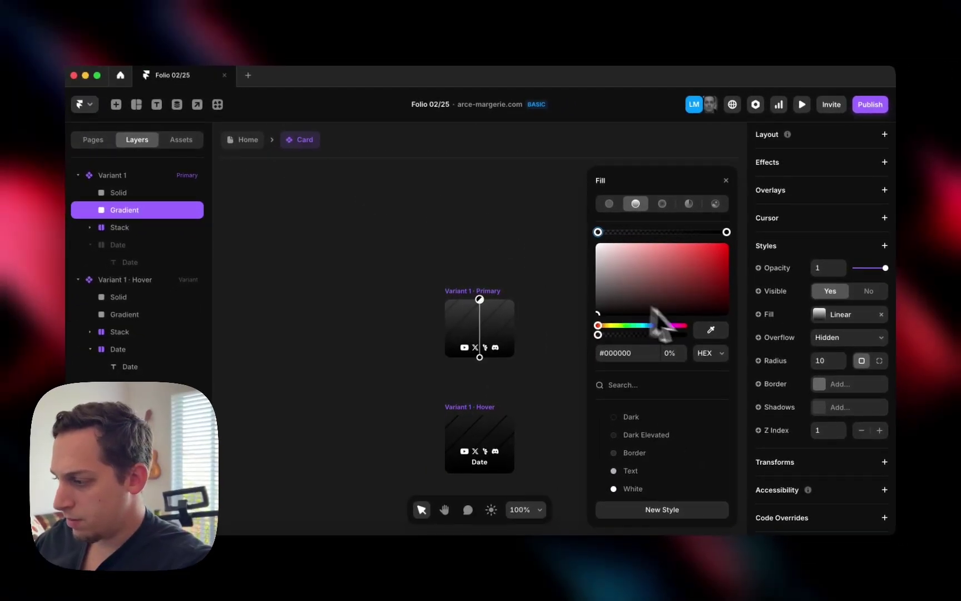
pyautogui.click(828, 268)
pyautogui.write('0.3')
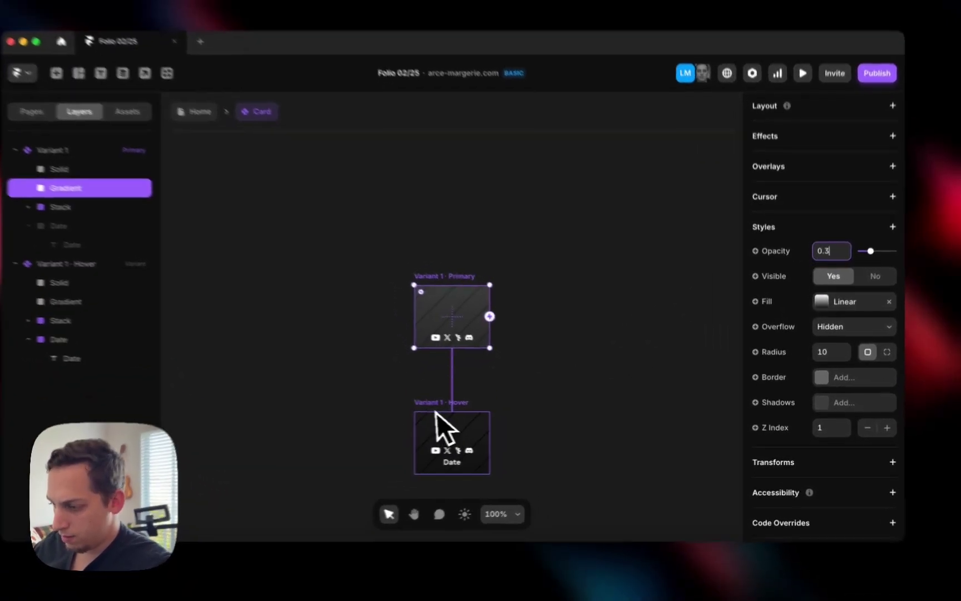
# Raise the opacity of the Gradient layer in the hover variant to 1.
pyautogui.click(467, 418)
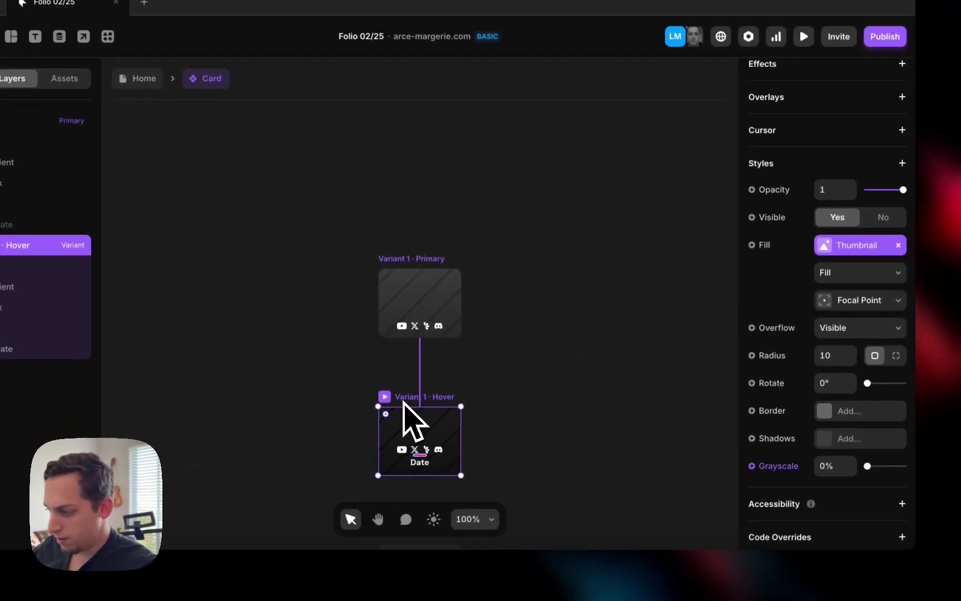
pyautogui.click(113, 282)
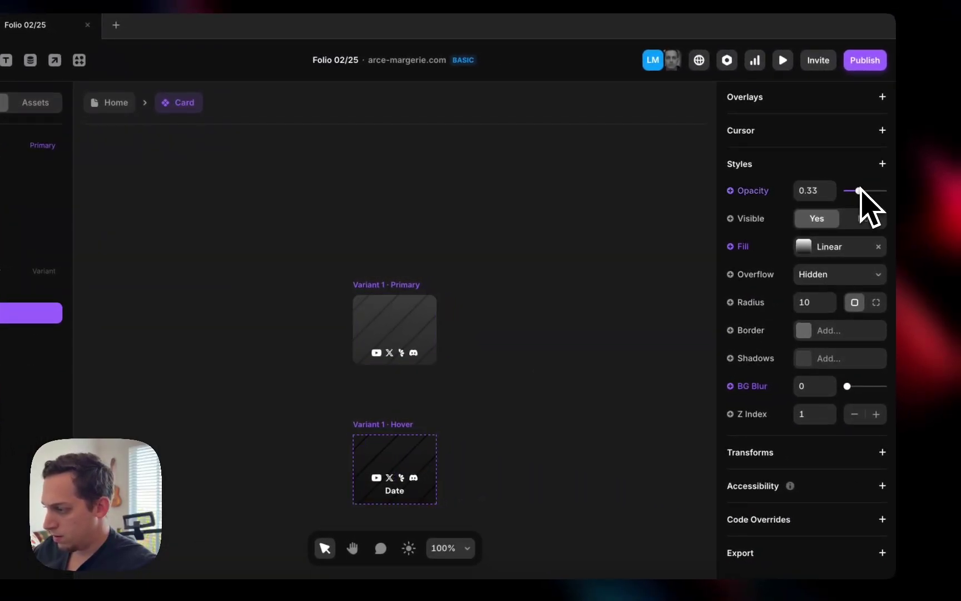
pyautogui.moveTo(860, 191); pyautogui.dragTo(885, 192)
# Preview the Home page to check the cards' blur and hover effect, and return to the editor.
pyautogui.click(114, 102)
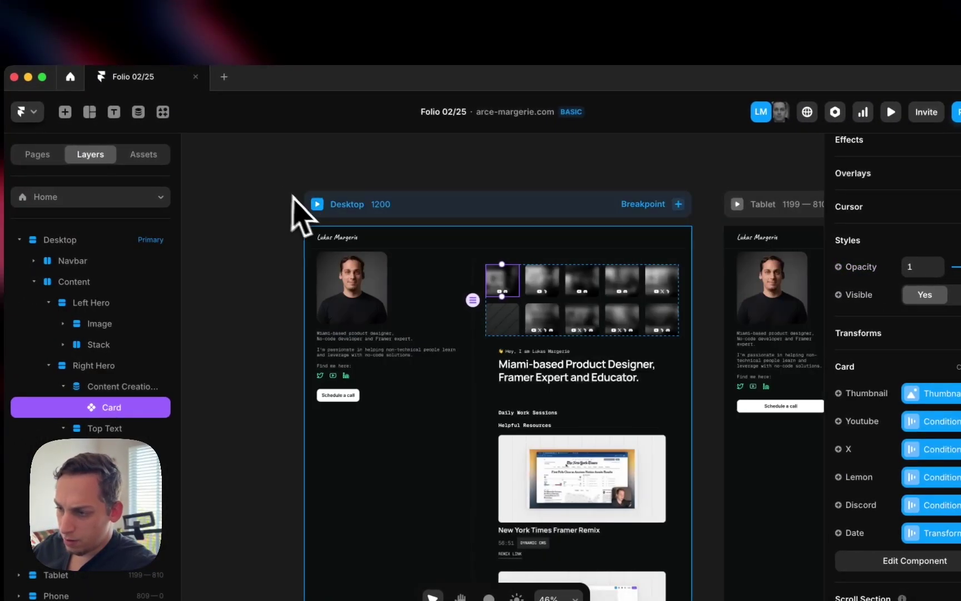
pyautogui.press('super+p')
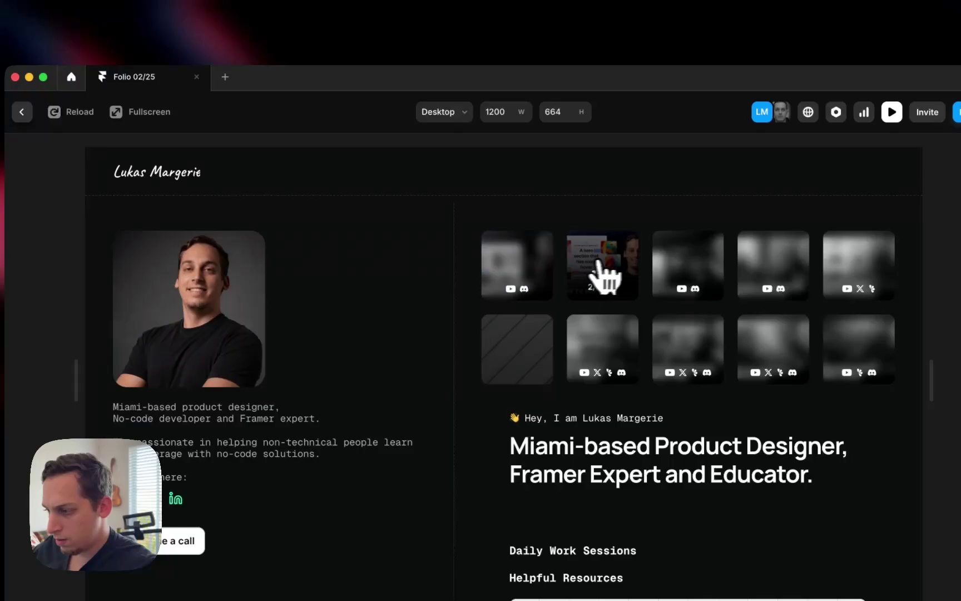
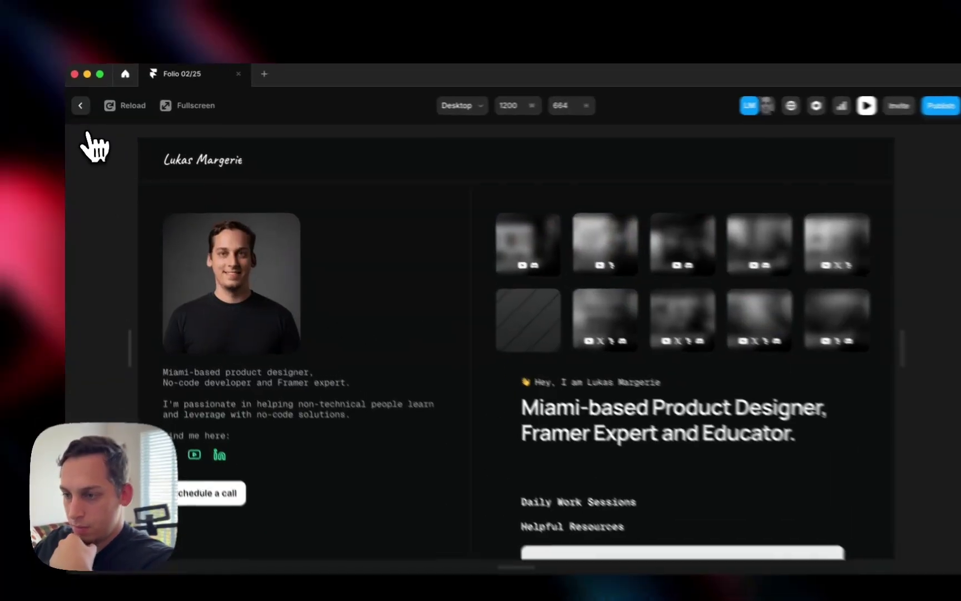
pyautogui.click(80, 105)
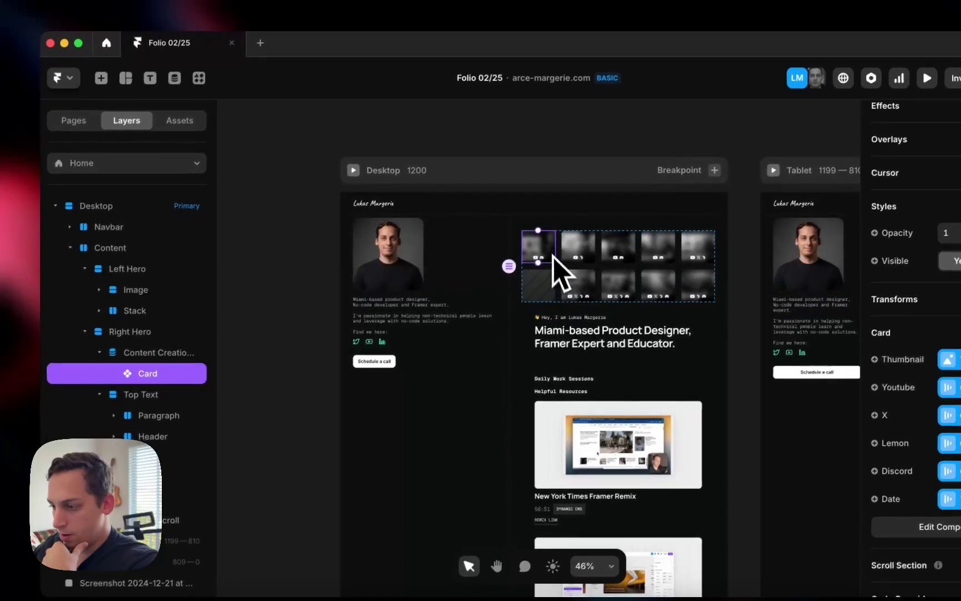
# Reopen the Card component and set the primary Solid layer's background blur to 2.
pyautogui.doubleClick(553, 255)
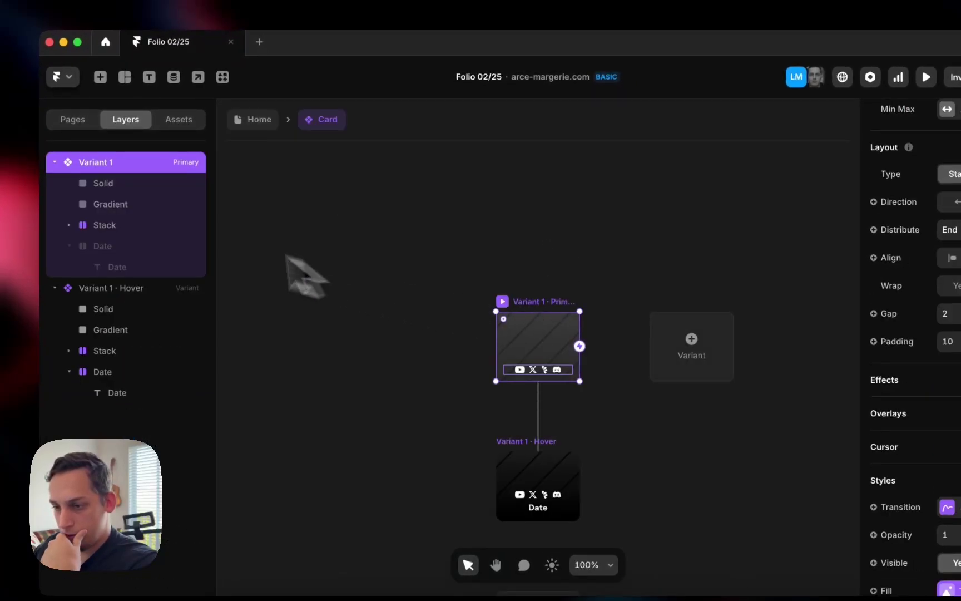
pyautogui.click(146, 184)
pyautogui.click(819, 398)
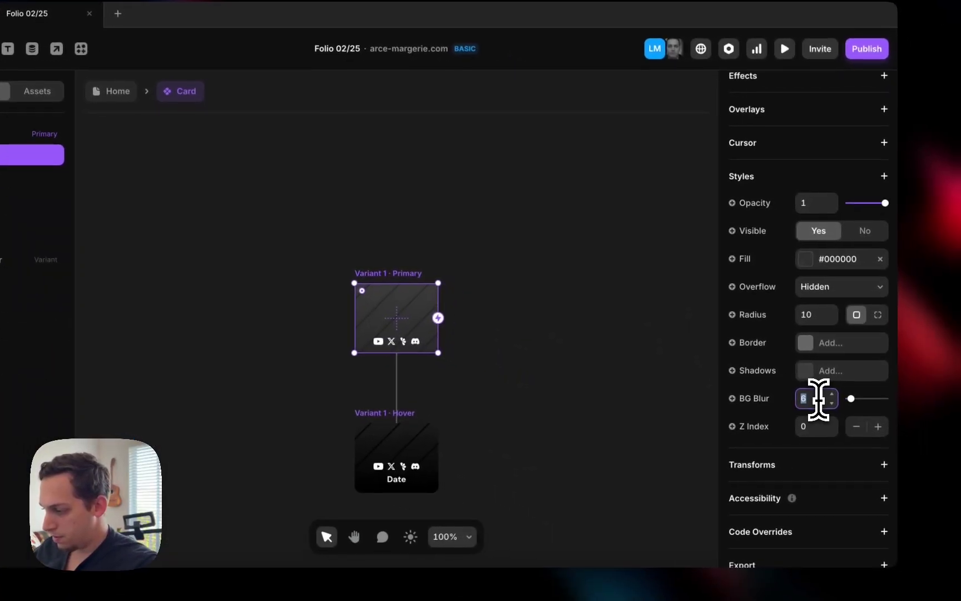
pyautogui.write('3')
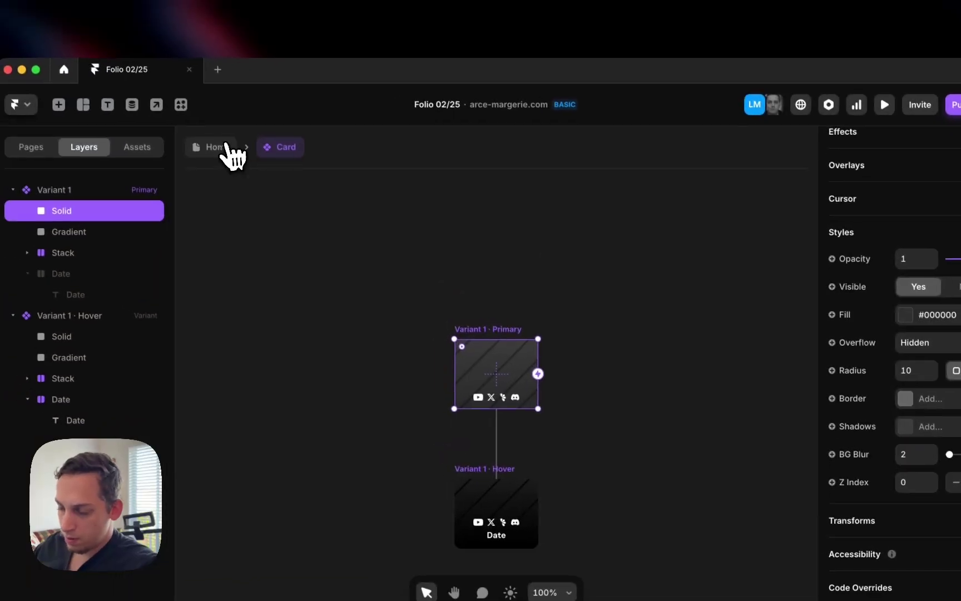
# Preview the Home page again to check the reduced card blur, and return to the editor.
pyautogui.click(116, 90)
pyautogui.click(318, 200)
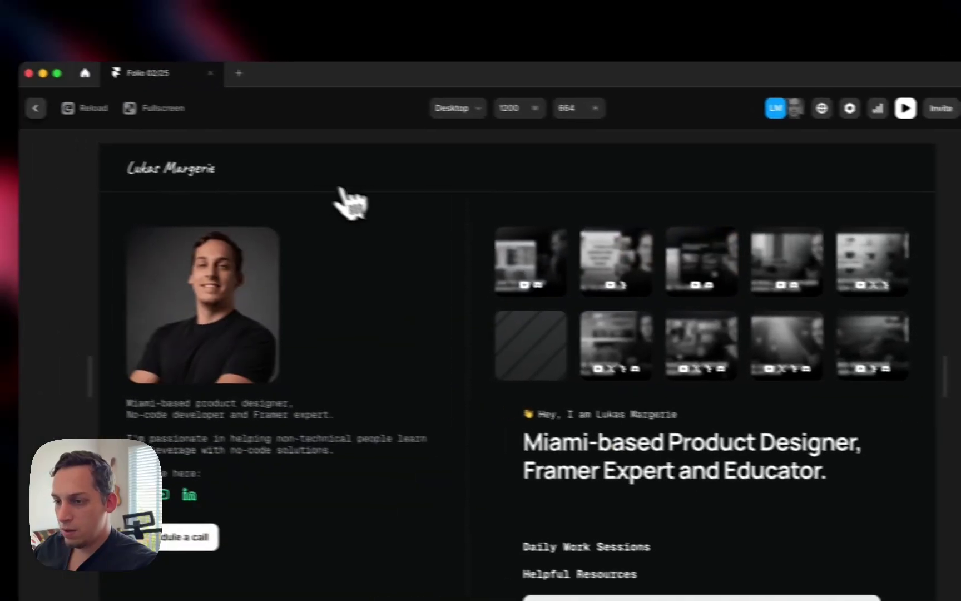
pyautogui.click(89, 114)
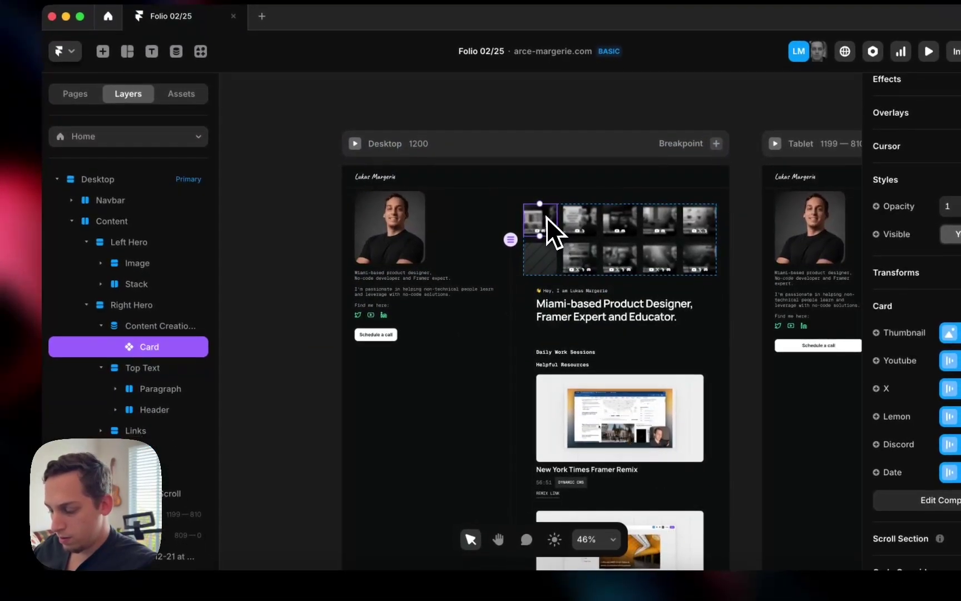
# Reopen the Card component and lower the hover variant's Solid layer opacity to 0.26.
pyautogui.doubleClick(559, 251)
pyautogui.click(567, 489)
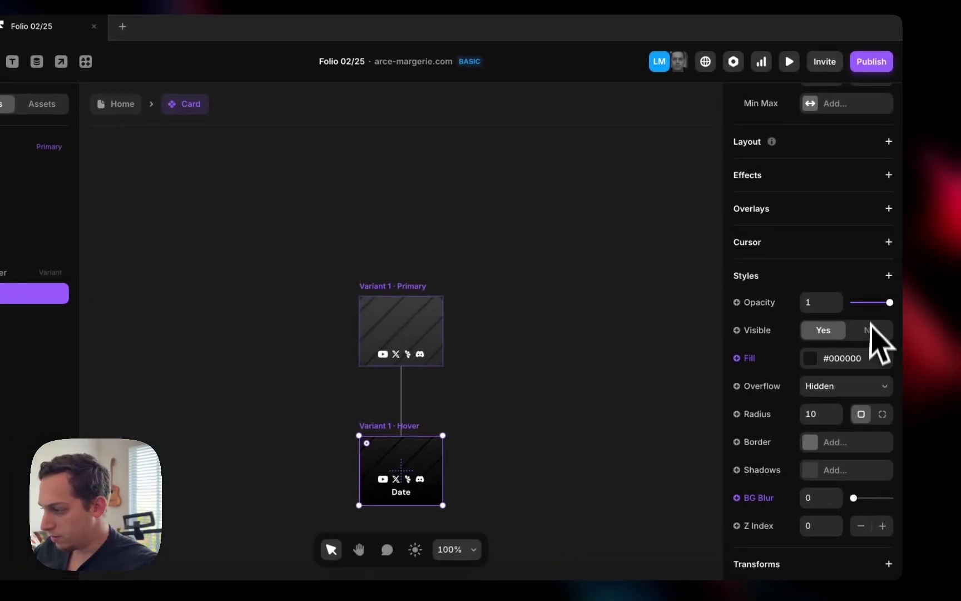
pyautogui.moveTo(888, 305); pyautogui.dragTo(867, 306)
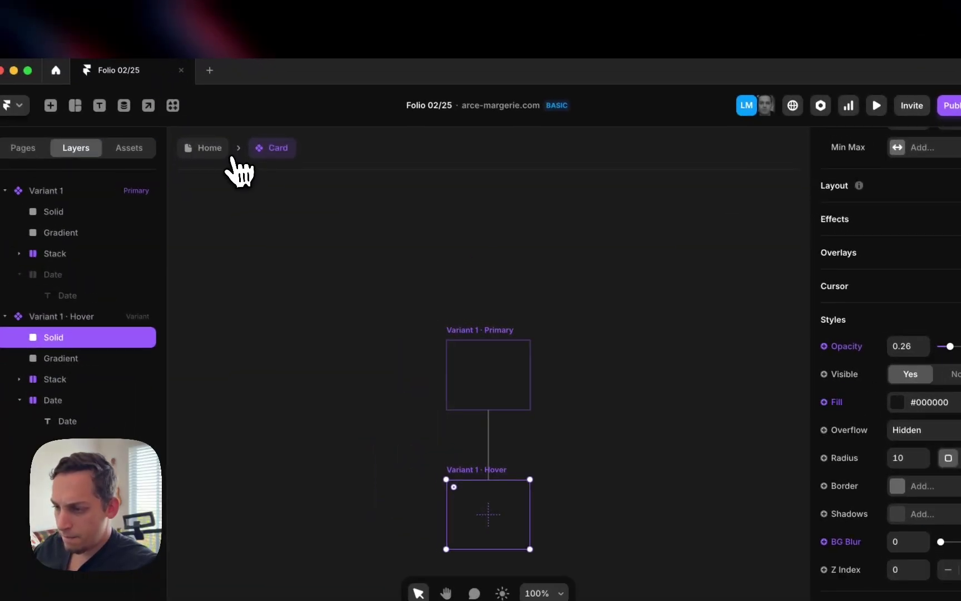
# Return to the Home page and preview the Desktop breakpoint to check the cards' lighter hover overlay.
pyautogui.click(111, 107)
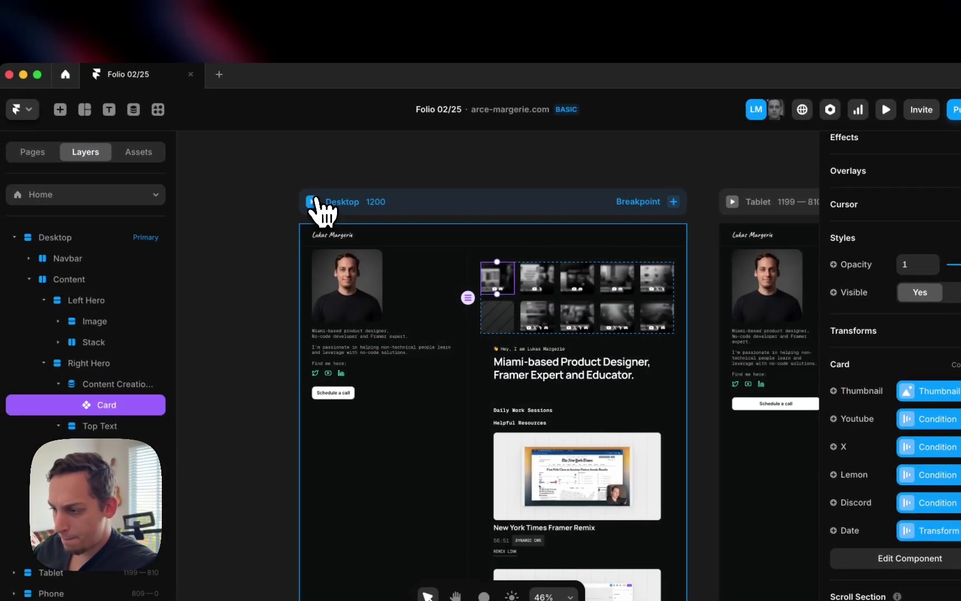
pyautogui.click(313, 201)
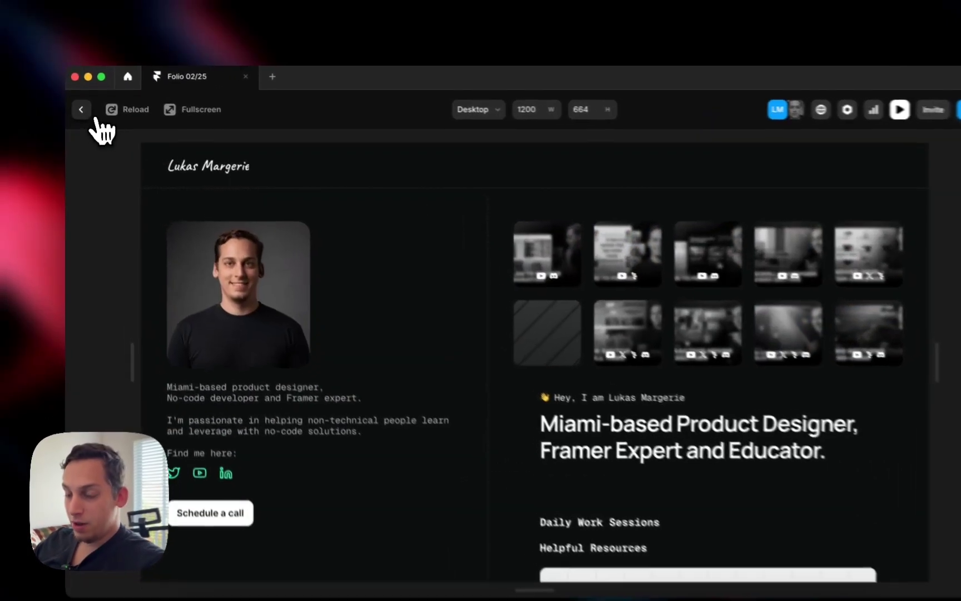
# Leave the preview, reopen the Card component and set the primary YouTube icon's fill to #FF0000.
pyautogui.click(79, 104)
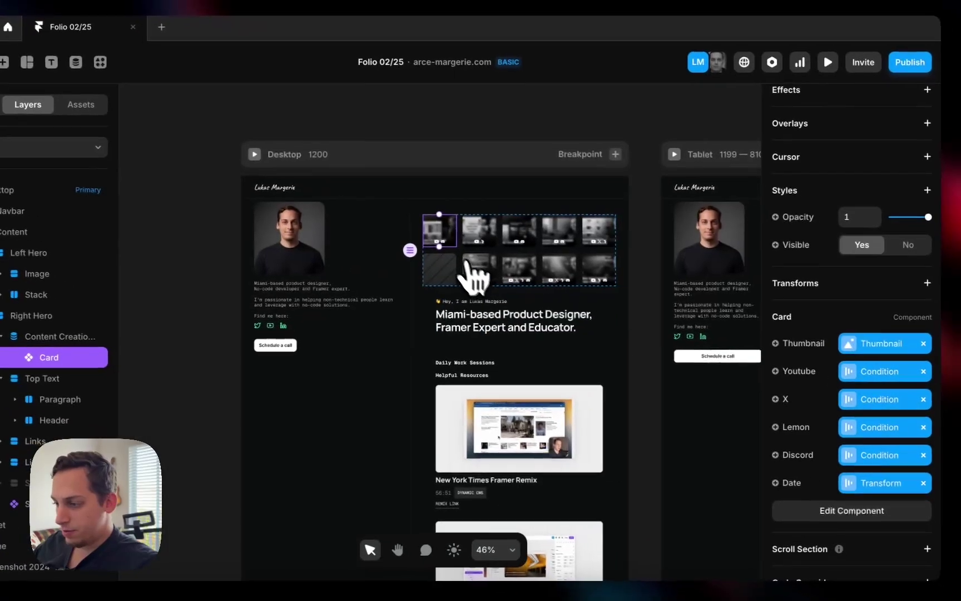
pyautogui.doubleClick(443, 237)
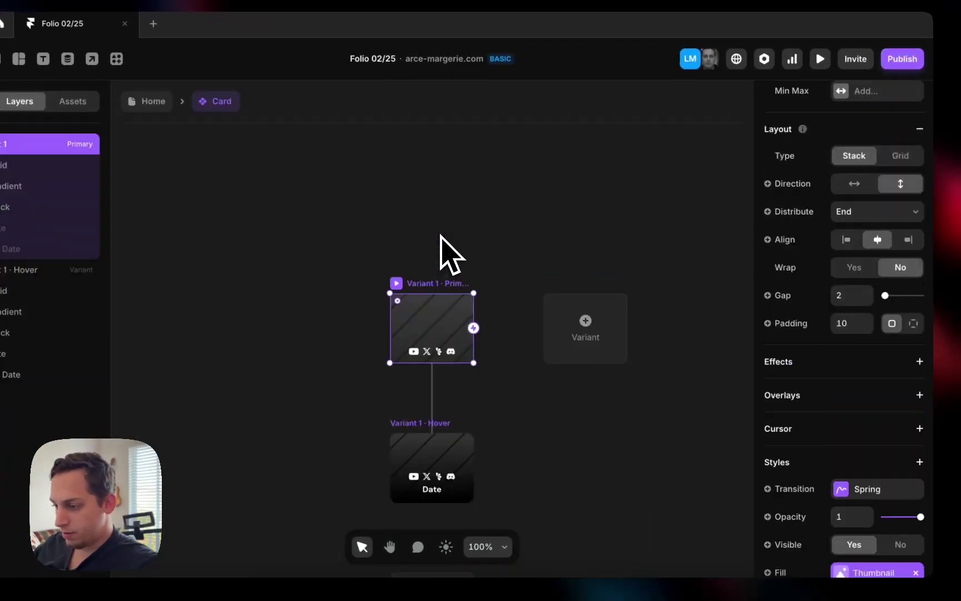
pyautogui.doubleClick(414, 352)
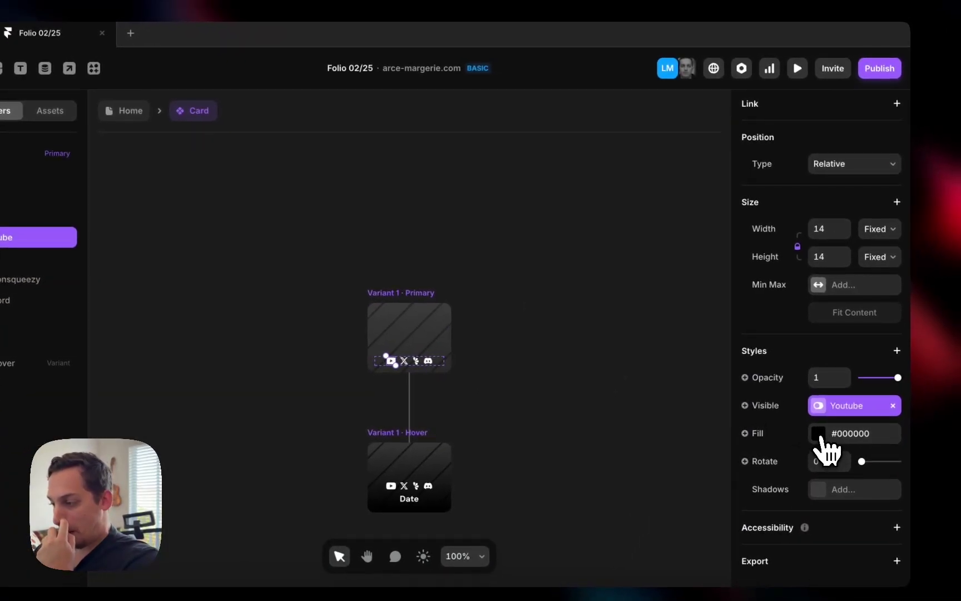
pyautogui.click(822, 438)
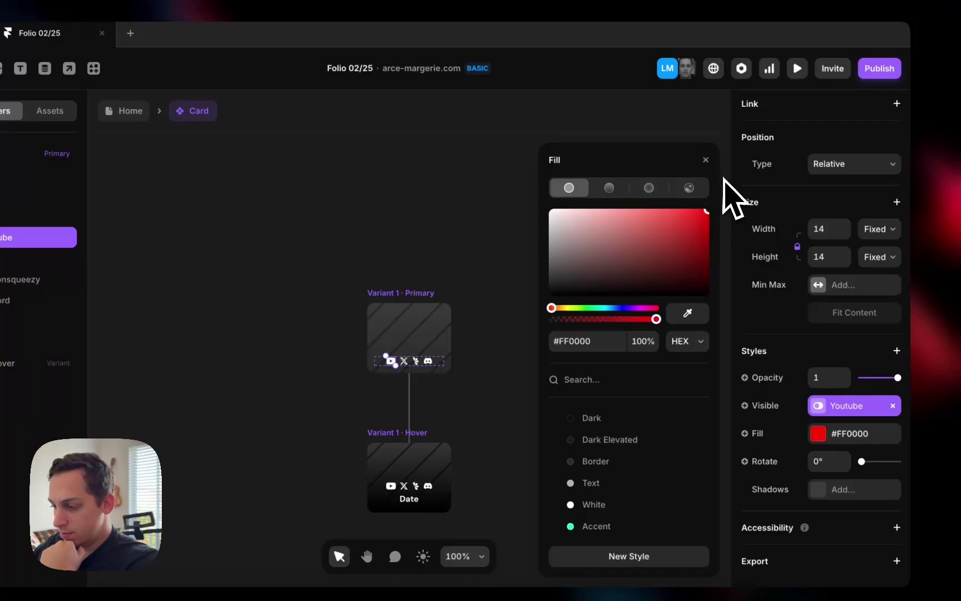
pyautogui.click(389, 157)
# Try to recolour the YouTube icon's joined vector shape with a #FF0000 fill and check the cards on the Home page.
pyautogui.click(394, 361)
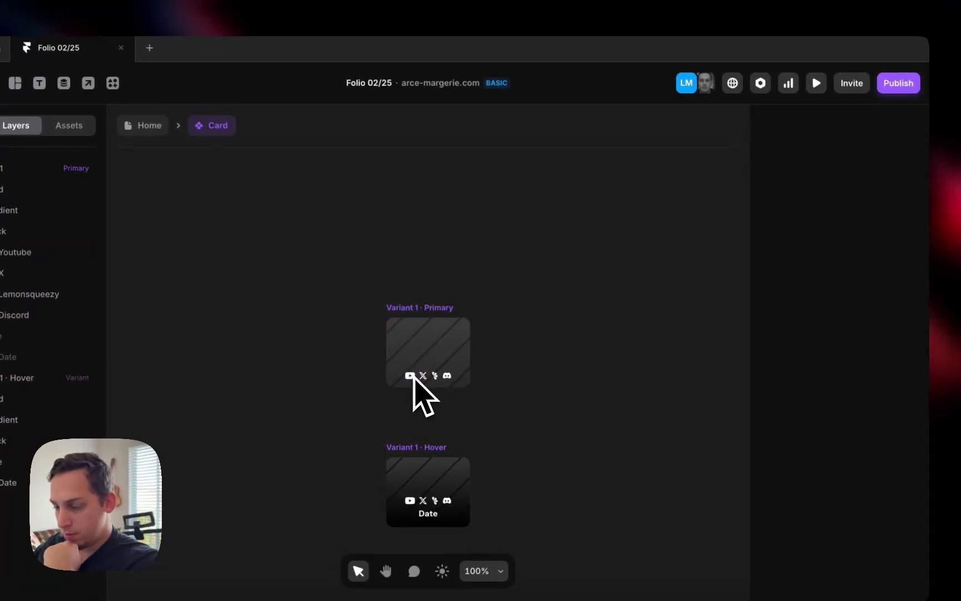
pyautogui.click(412, 377)
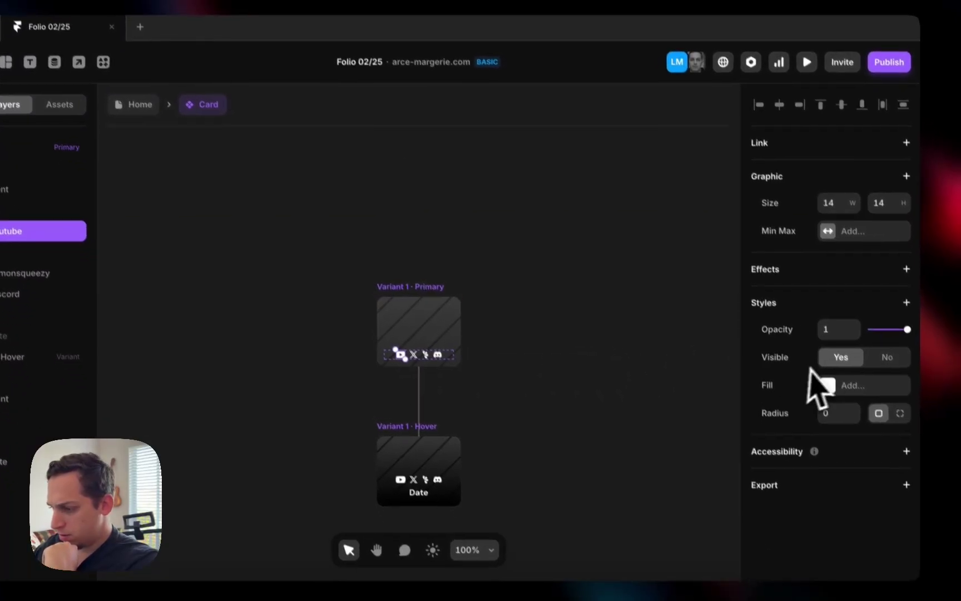
pyautogui.scroll(5, 440, 389)
pyautogui.doubleClick(370, 352)
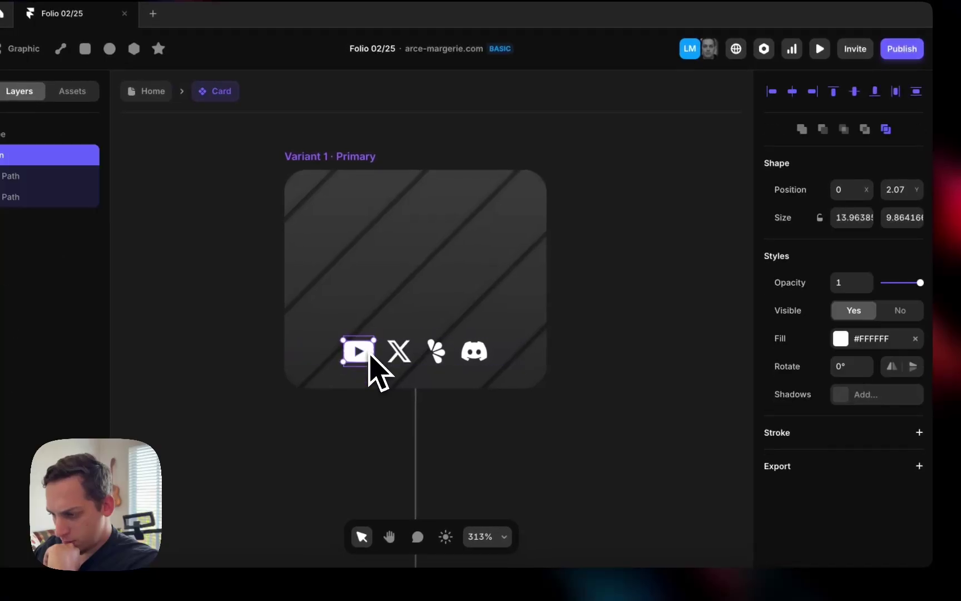
pyautogui.click(841, 339)
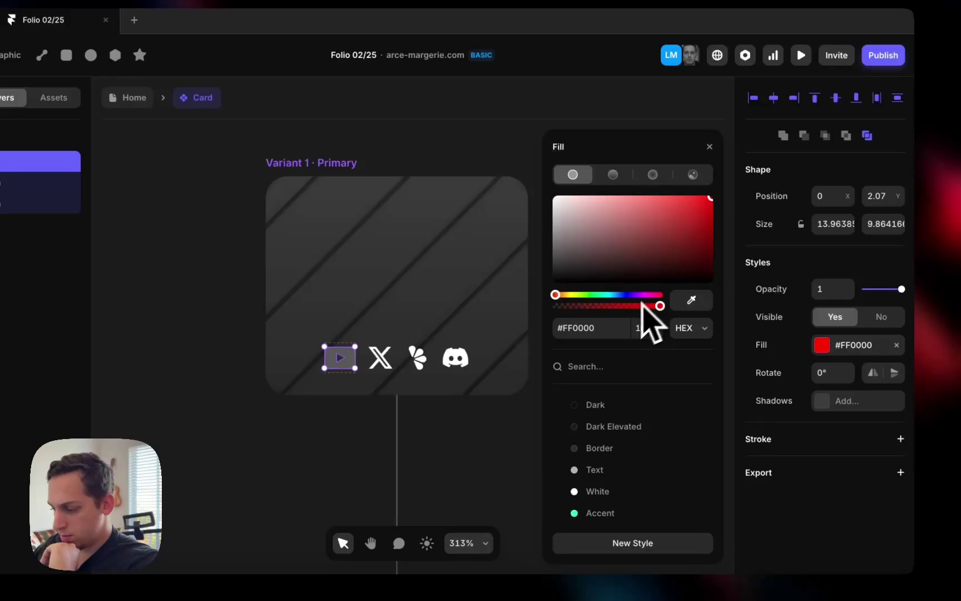
pyautogui.doubleClick(476, 442)
pyautogui.scroll(5, 418, 261)
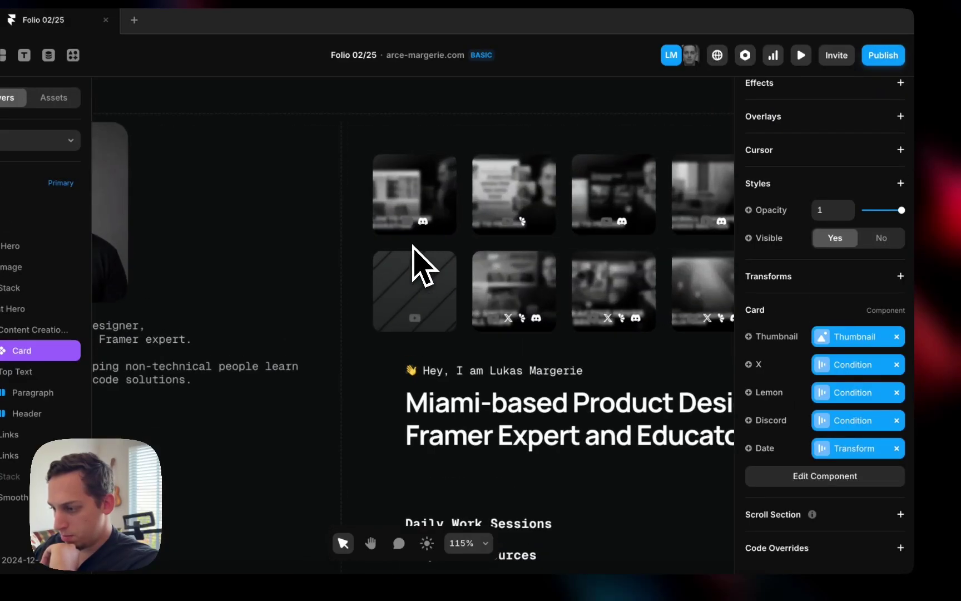
# Reopen the Card component and try to recolour the outer path inside the YouTube icon's joined shape.
pyautogui.doubleClick(403, 219)
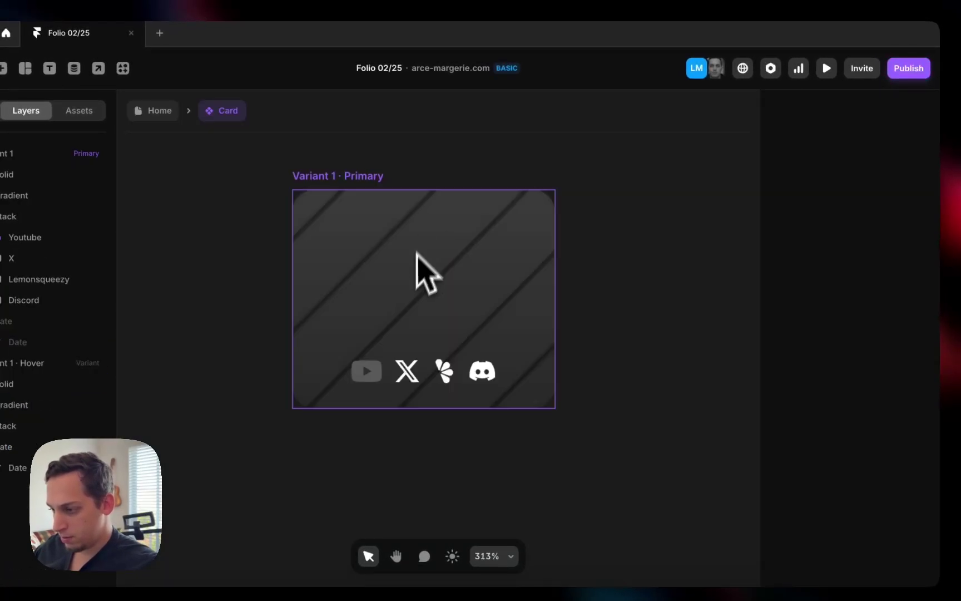
pyautogui.doubleClick(381, 359)
pyautogui.click(372, 382)
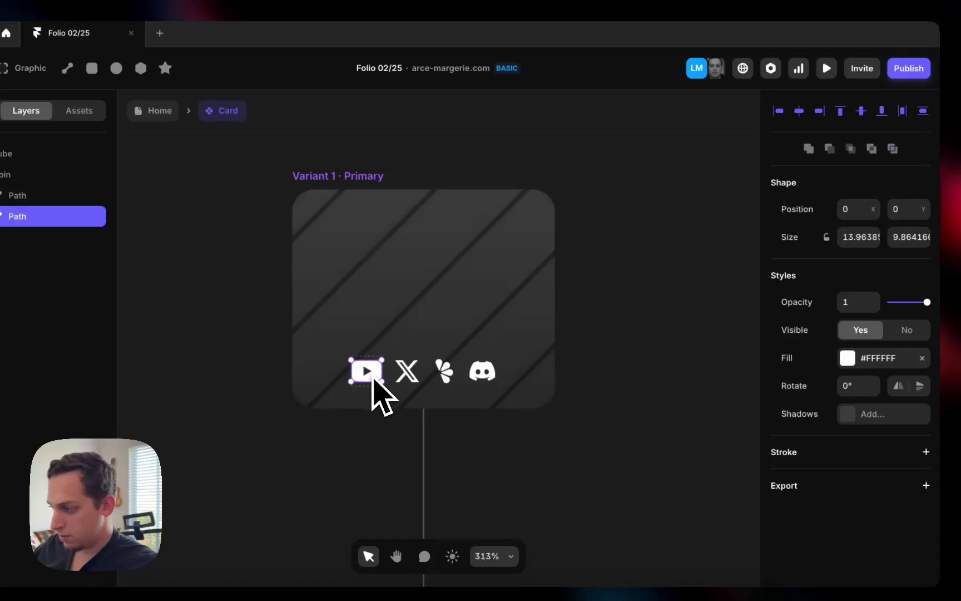
pyautogui.doubleClick(375, 377)
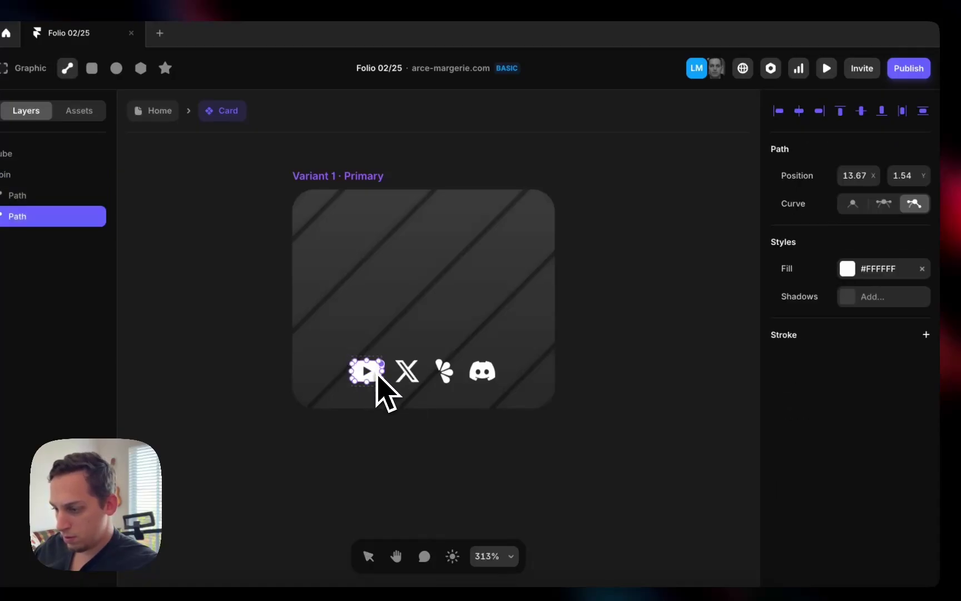
pyautogui.click(847, 269)
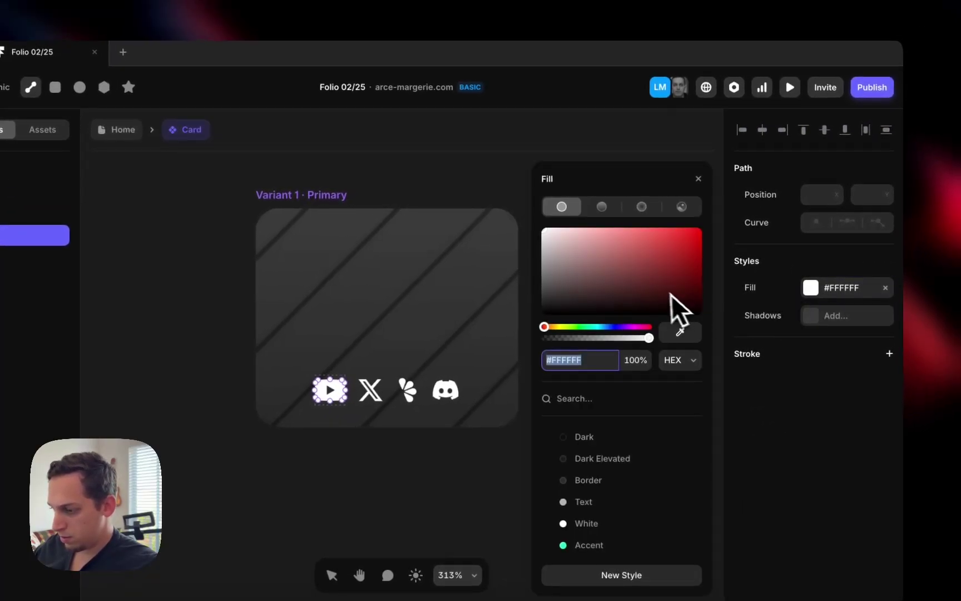
pyautogui.moveTo(682, 229); pyautogui.dragTo(481, 288)
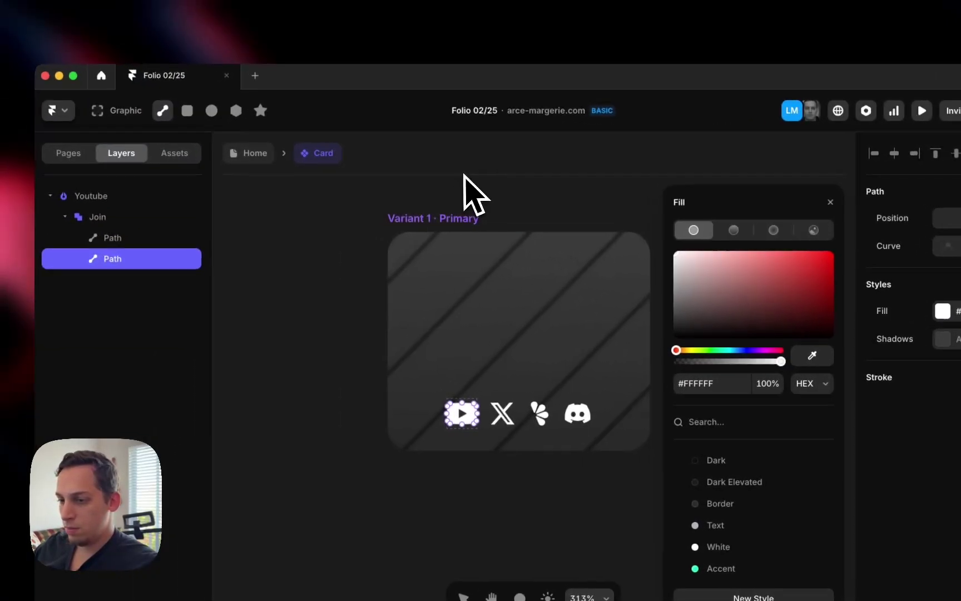
# Try to recolour the YouTube icon's Join shape through its solid fill colour.
pyautogui.click(1, 194)
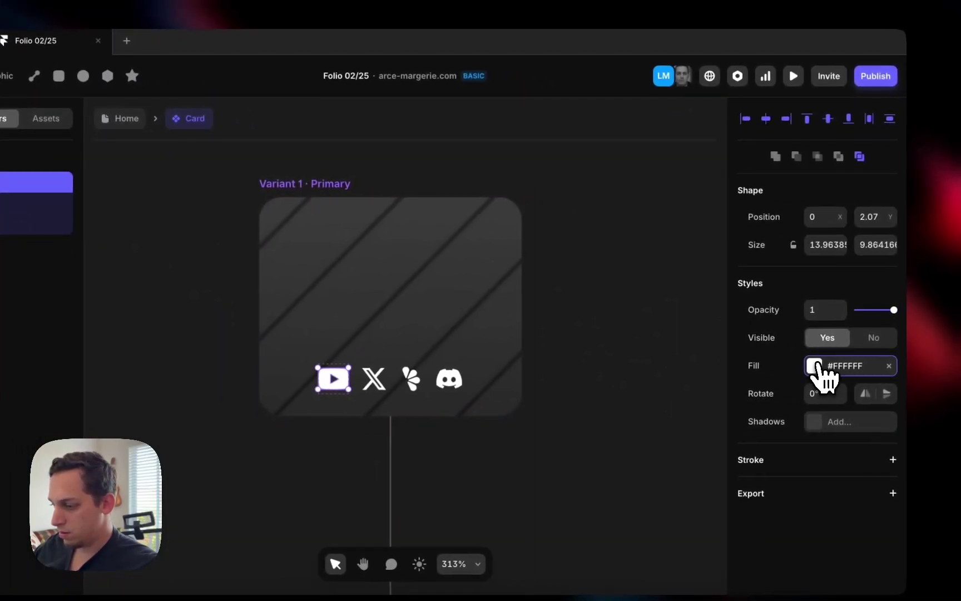
pyautogui.click(856, 368)
pyautogui.moveTo(689, 223); pyautogui.dragTo(696, 191)
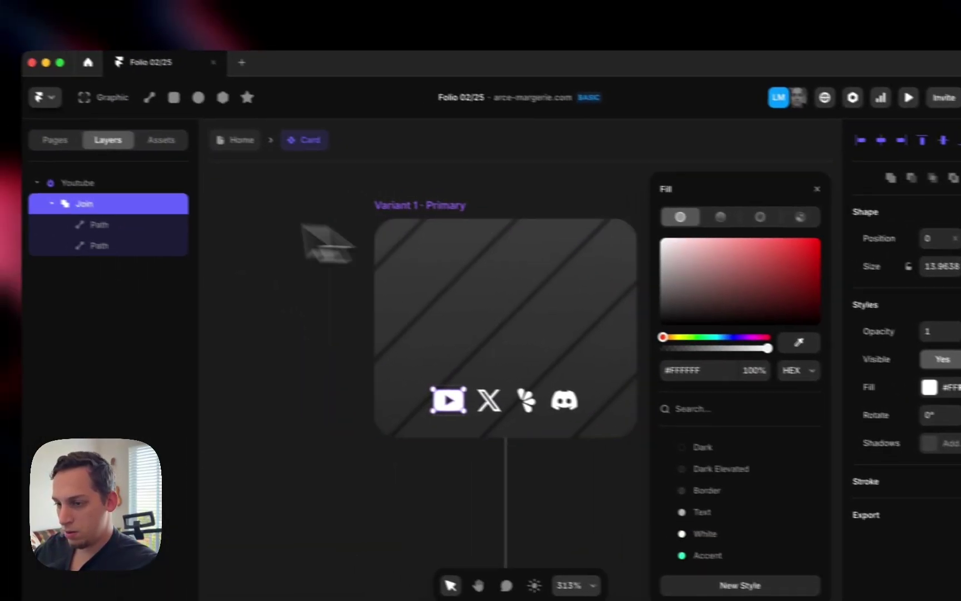
# Add a #000000 fill at 0% opacity to the Youtube graphic as a whole.
pyautogui.click(114, 191)
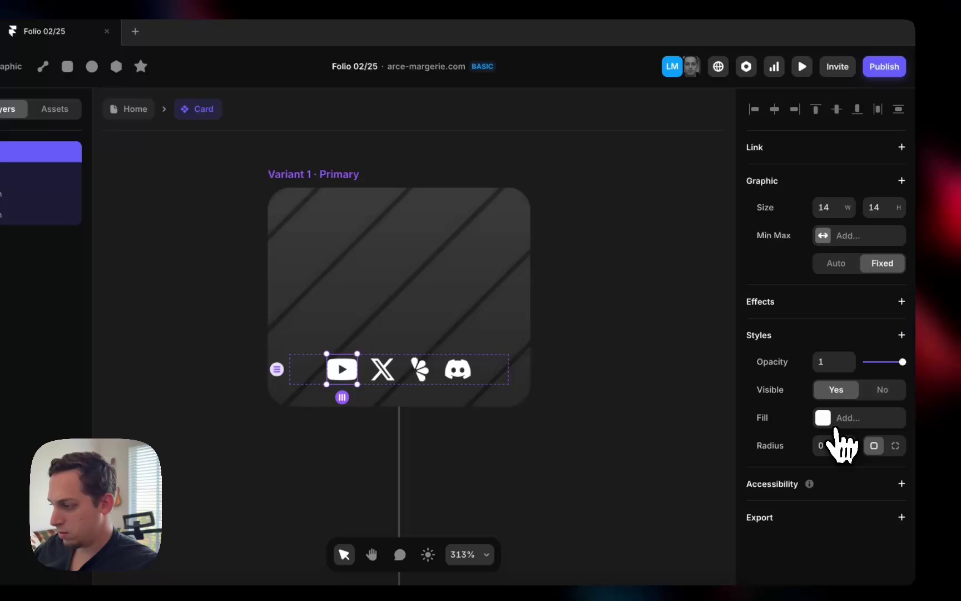
pyautogui.click(838, 425)
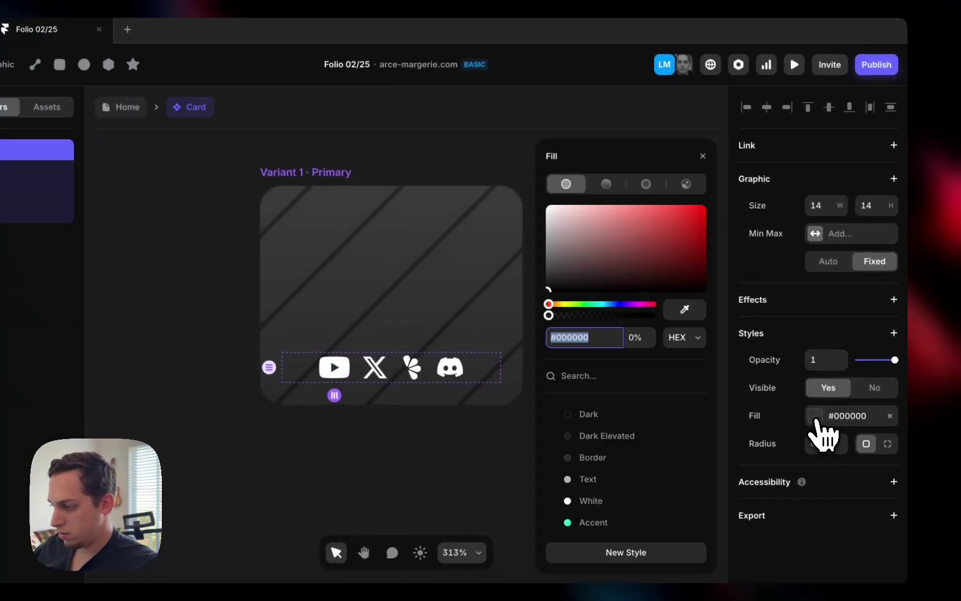
pyautogui.click(652, 271)
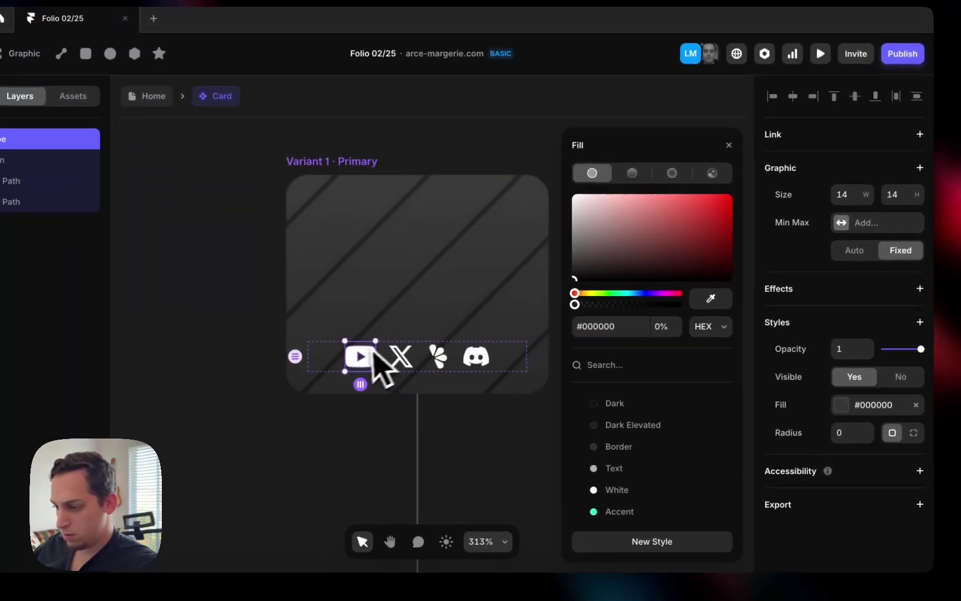
# Inspect the YouTube icon's outer path up close in edit mode and return to the Home page.
pyautogui.doubleClick(330, 373)
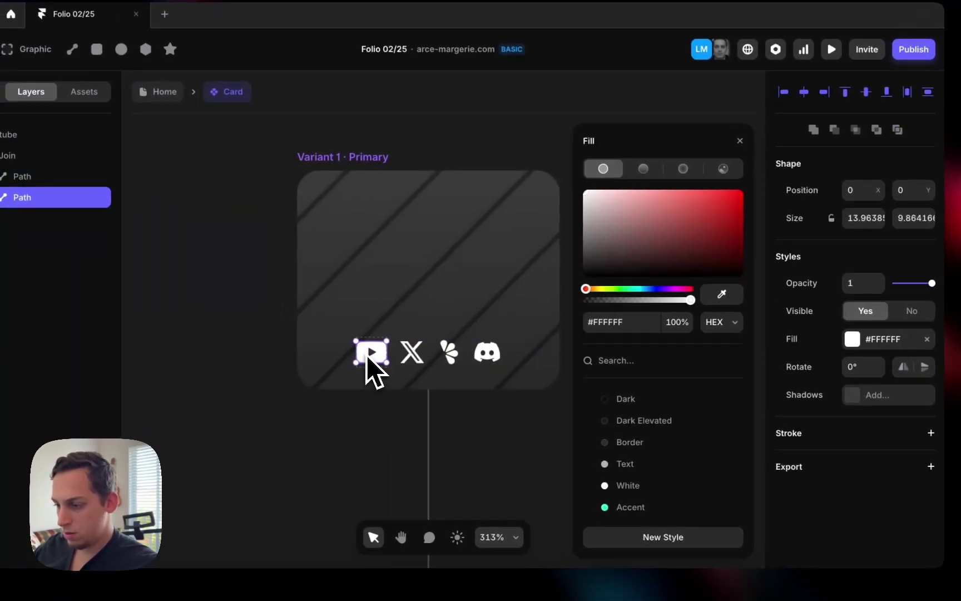
pyautogui.doubleClick(366, 358)
pyautogui.scroll(5, 370, 368)
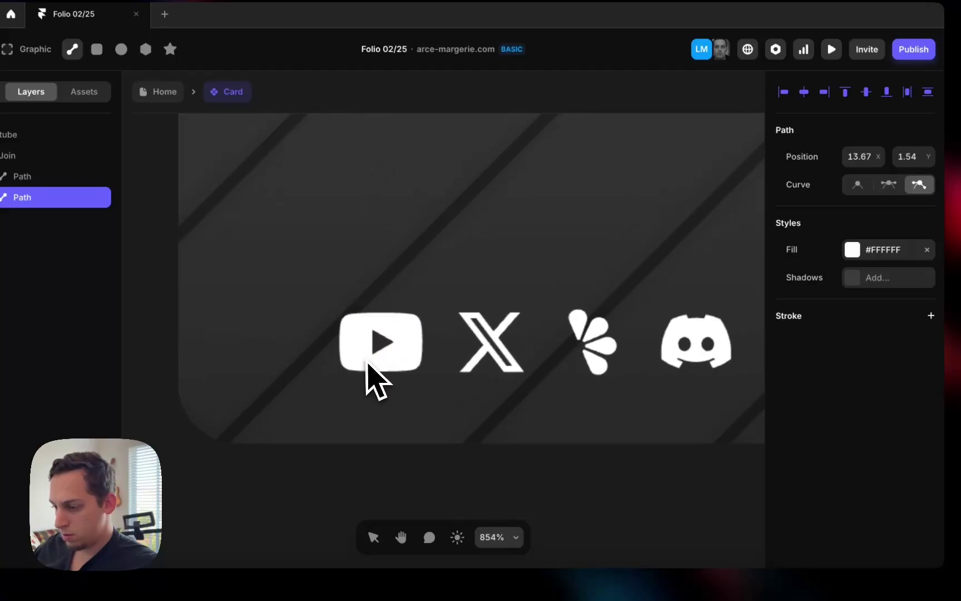
pyautogui.press('Escape')
pyautogui.press('Escape')
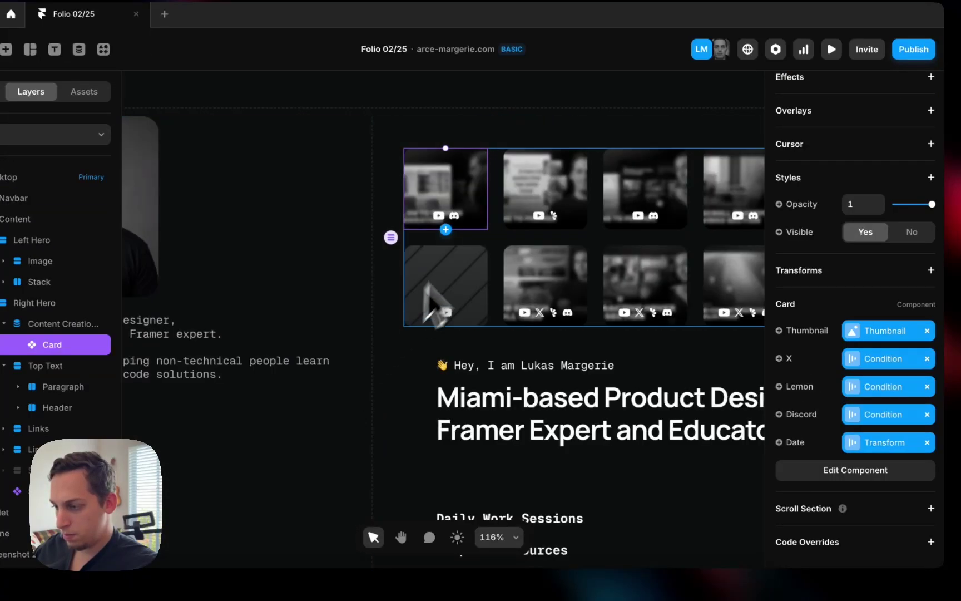
# Reopen the Card component and inspect the fill colour of the YouTube icon's Join shape.
pyautogui.doubleClick(449, 210)
pyautogui.doubleClick(427, 343)
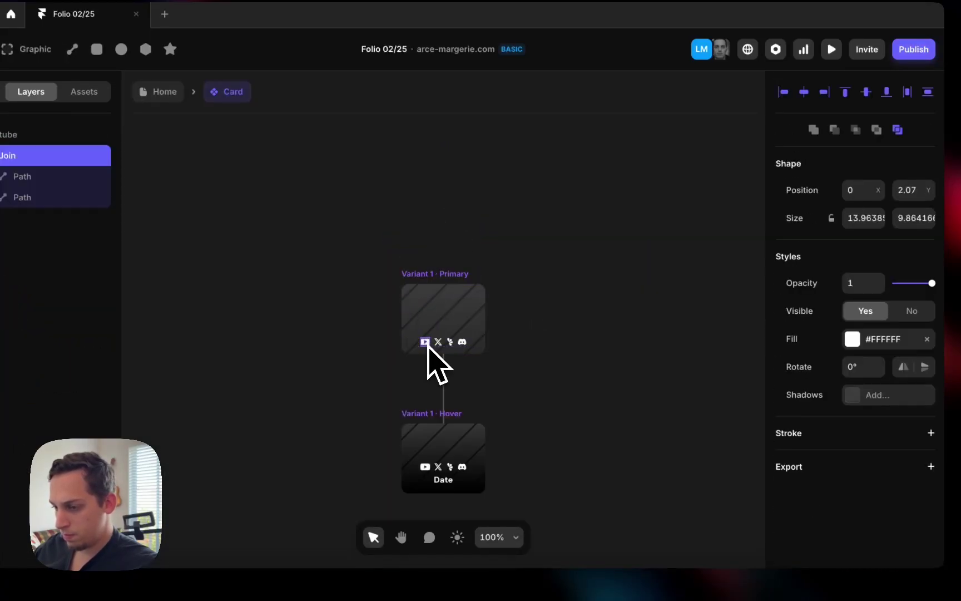
pyautogui.scroll(5, 429, 348)
pyautogui.click(852, 339)
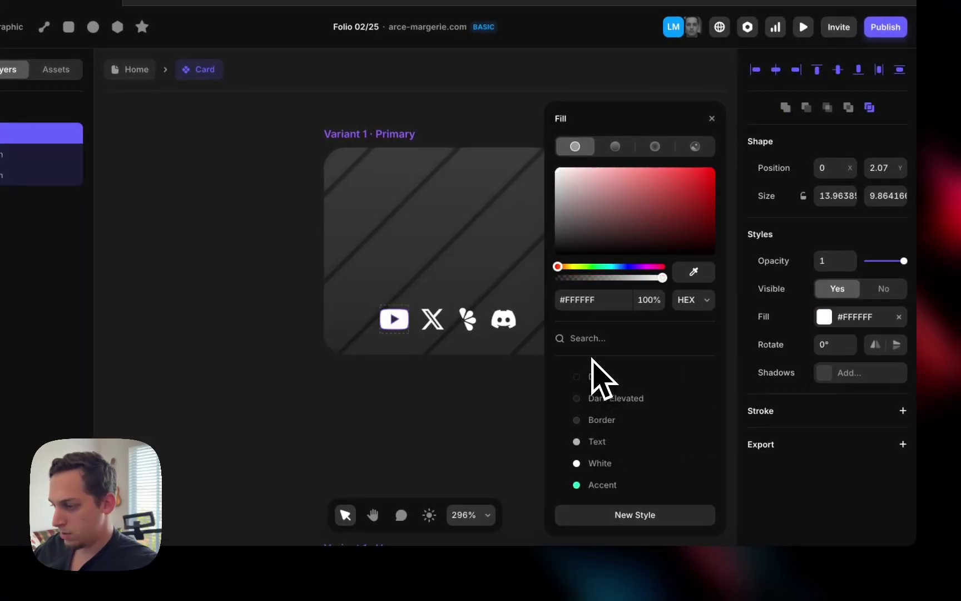
pyautogui.click(759, 354)
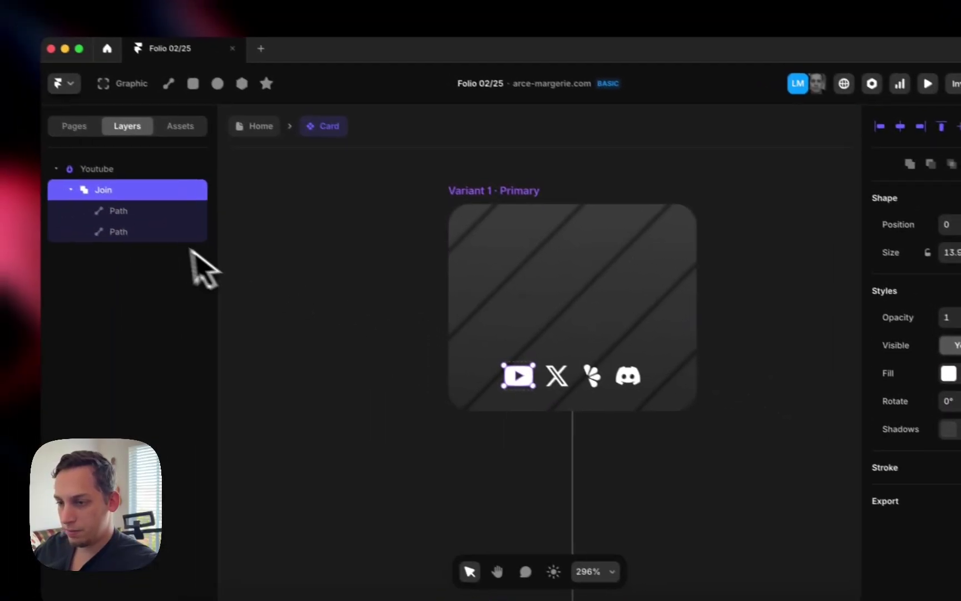
# Examine the style settings of the Youtube graphic and of its inner Join shape.
pyautogui.click(11, 114)
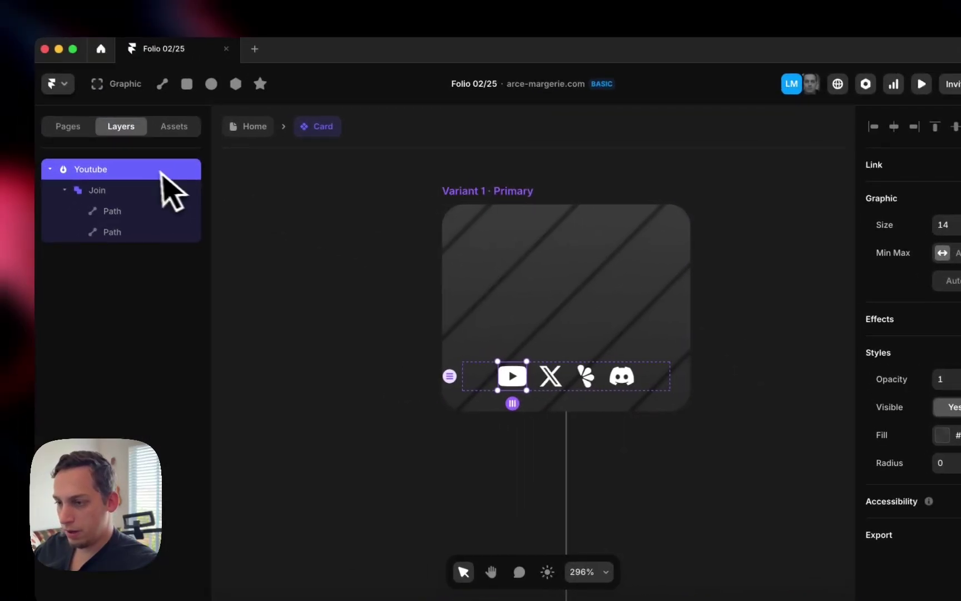
pyautogui.click(170, 143)
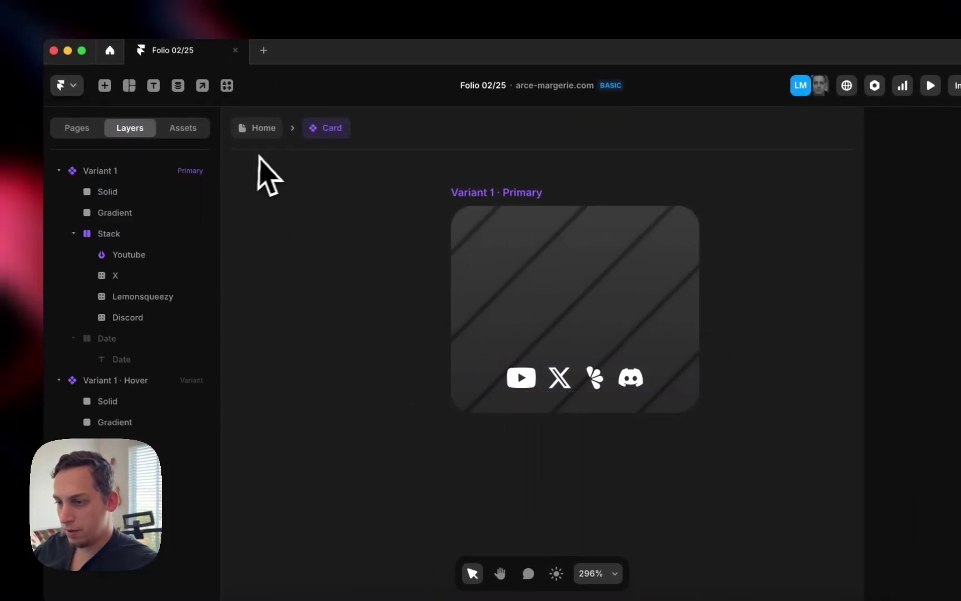
pyautogui.click(524, 377)
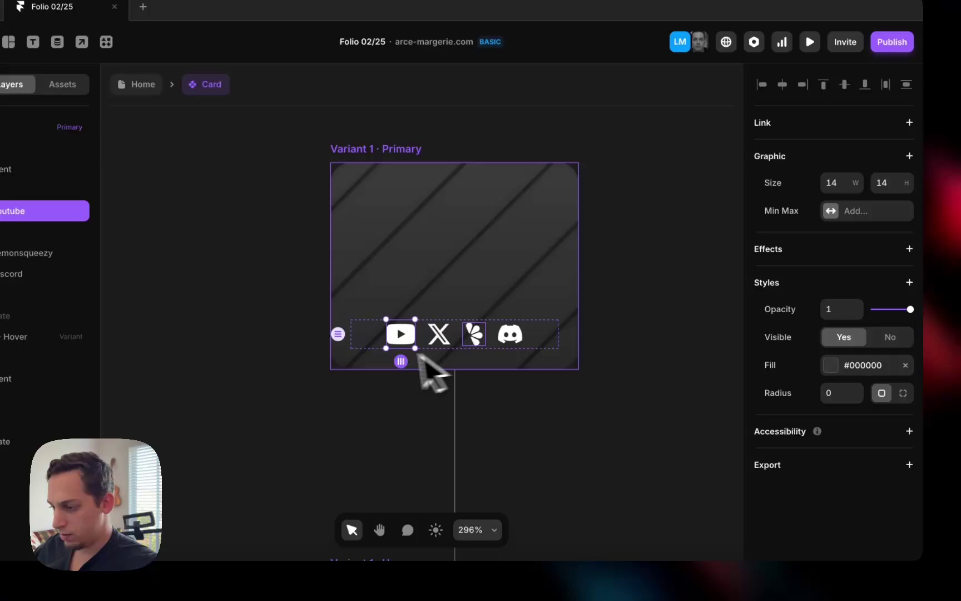
pyautogui.doubleClick(399, 344)
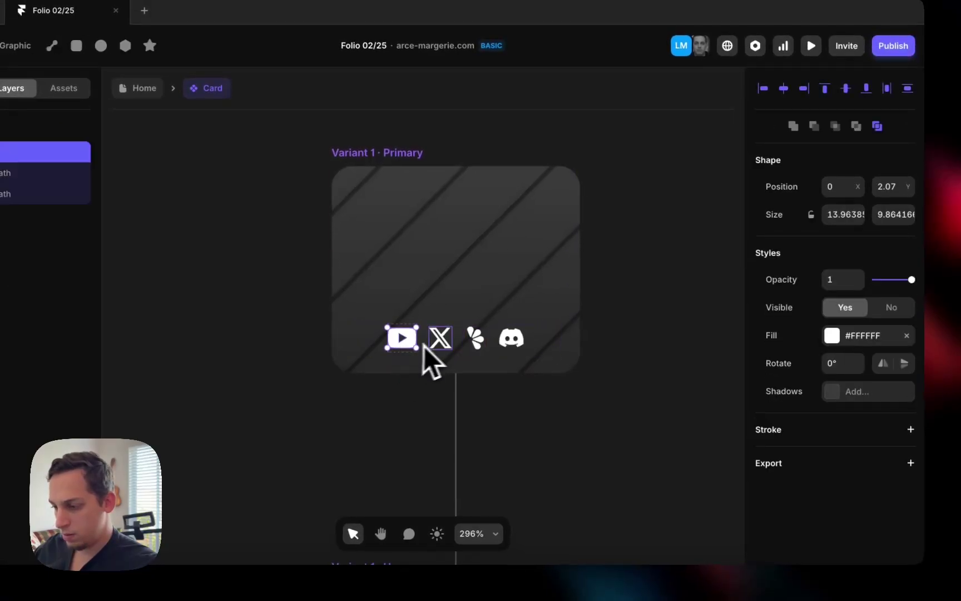
# Try to recolour the Lemonsqueezy icon's joined shape yellow with a #FFFB0D fill.
pyautogui.click(442, 342)
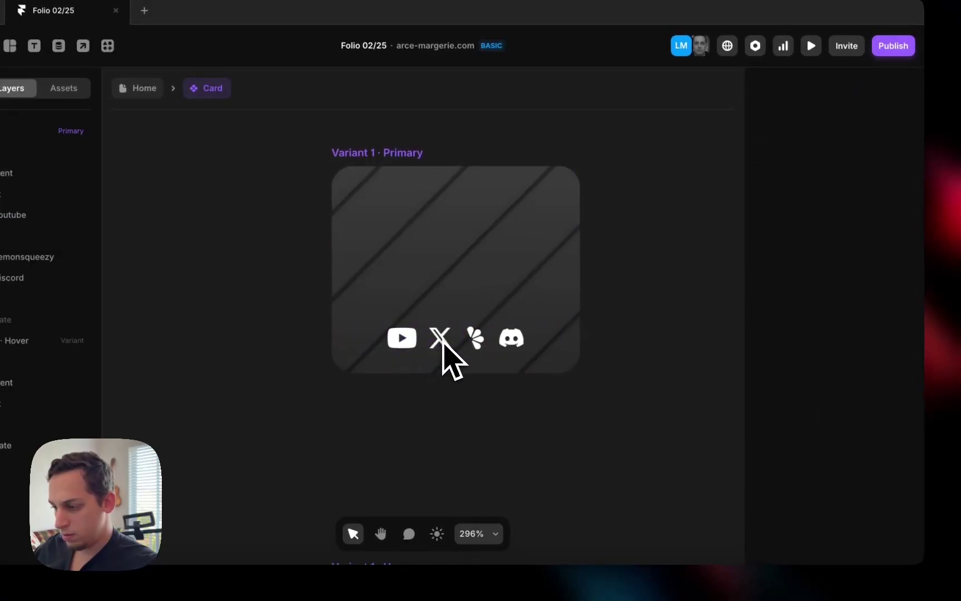
pyautogui.click(474, 340)
pyautogui.doubleClick(475, 340)
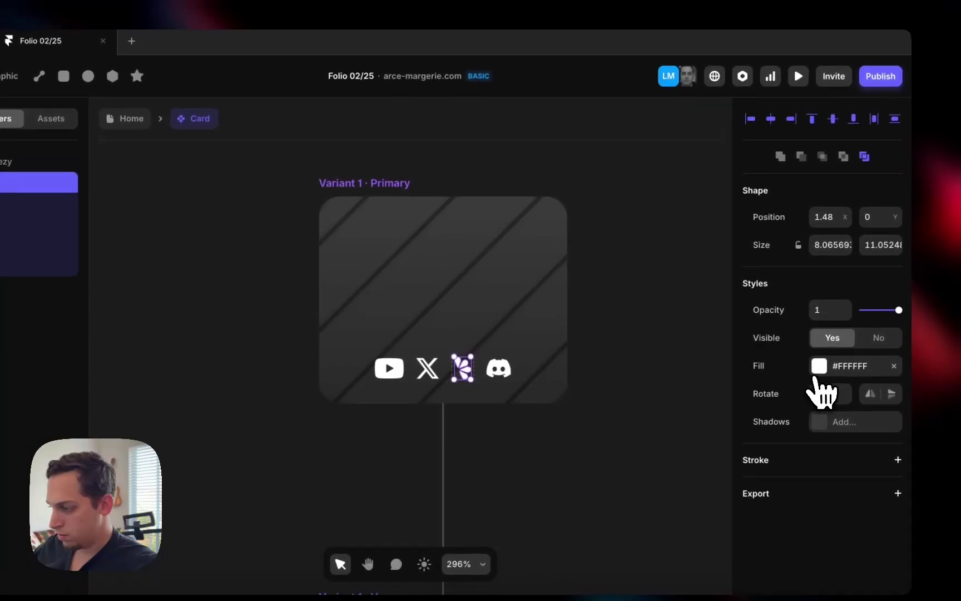
pyautogui.click(825, 347)
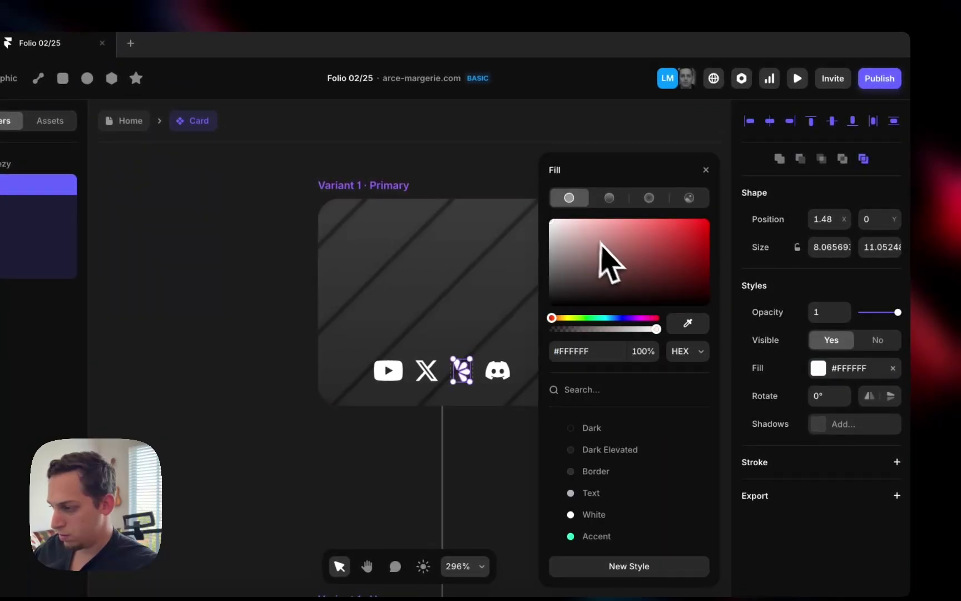
pyautogui.click(569, 318)
pyautogui.click(591, 272)
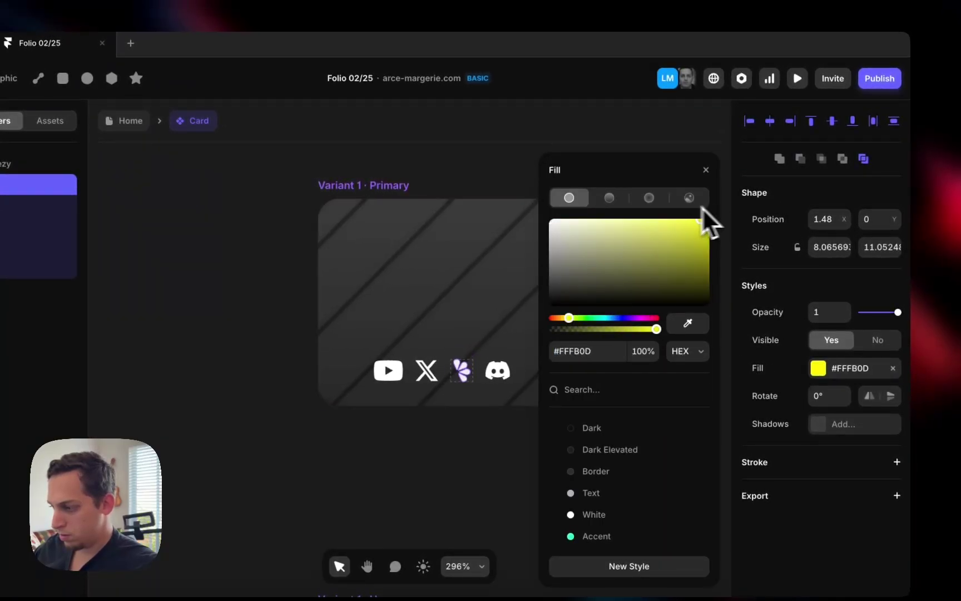
# Discard the Lemonsqueezy icon's yellow fill and return to the cards on the Home page.
pyautogui.press('Escape')
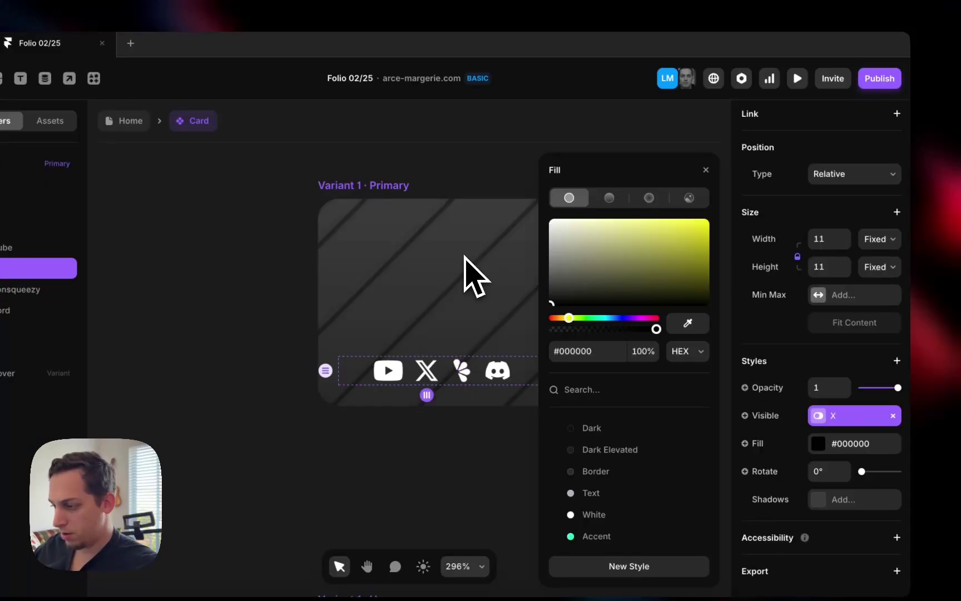
pyautogui.doubleClick(424, 170)
pyautogui.scroll(-3, 424, 172)
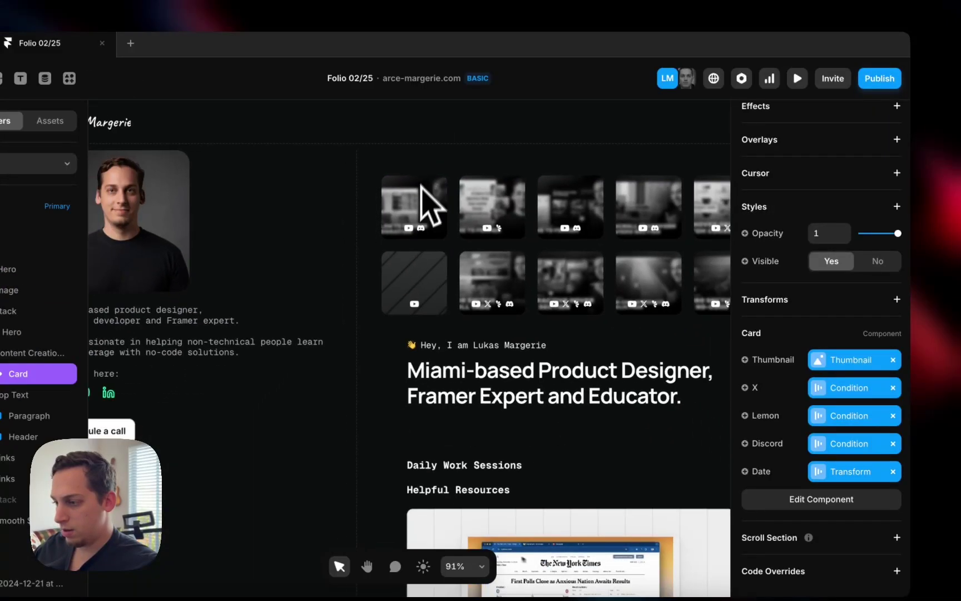
# Reopen the Card component from the Home page and inspect the Discord icon's fill in the primary and hover variants.
pyautogui.scroll(-5, 418, 217)
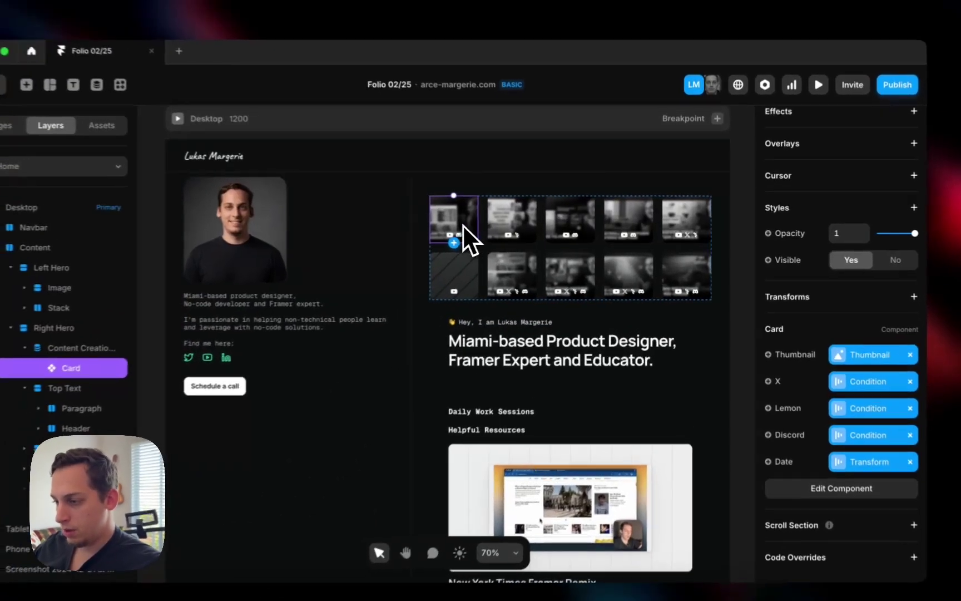
pyautogui.doubleClick(484, 222)
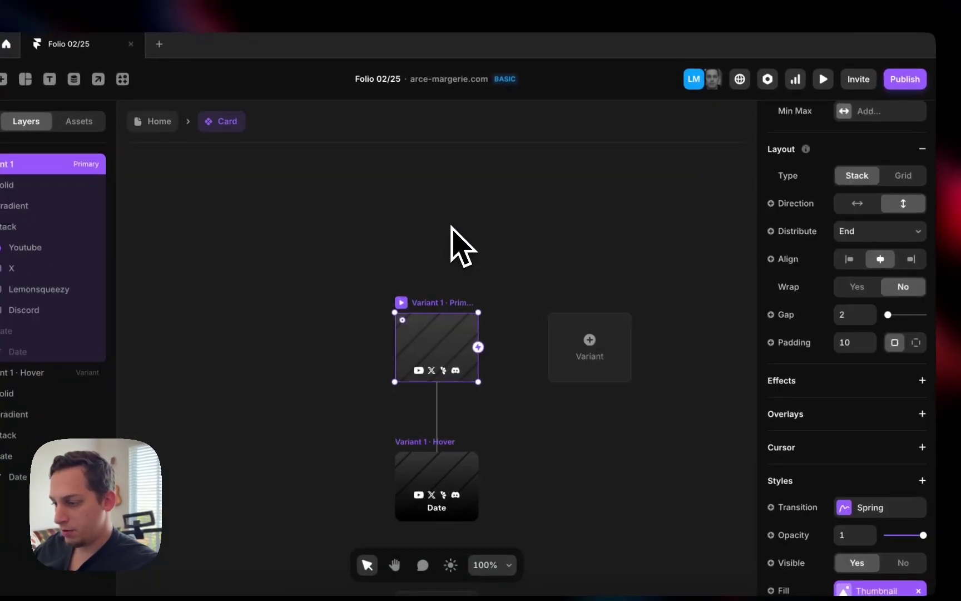
pyautogui.click(371, 209)
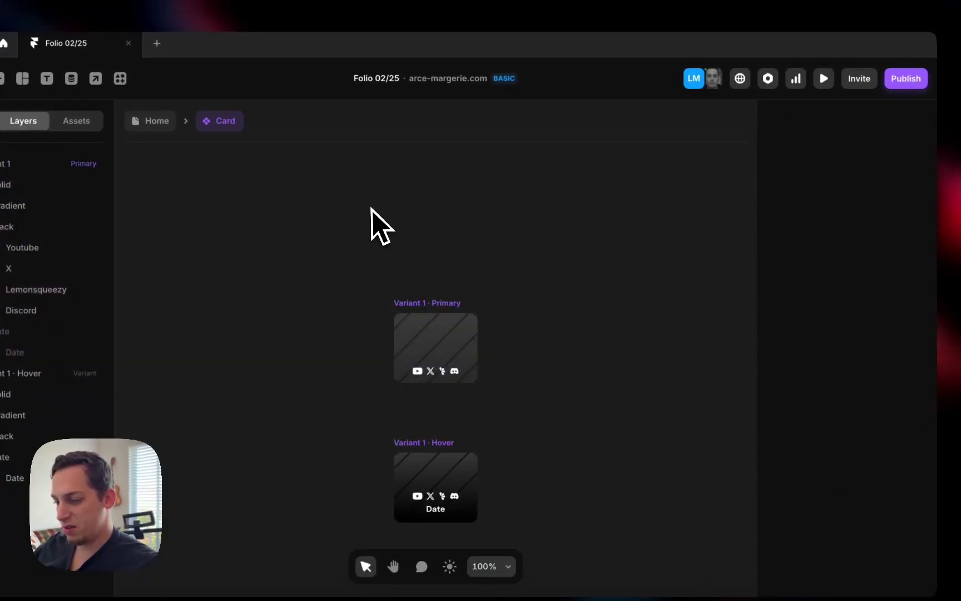
pyautogui.click(455, 371)
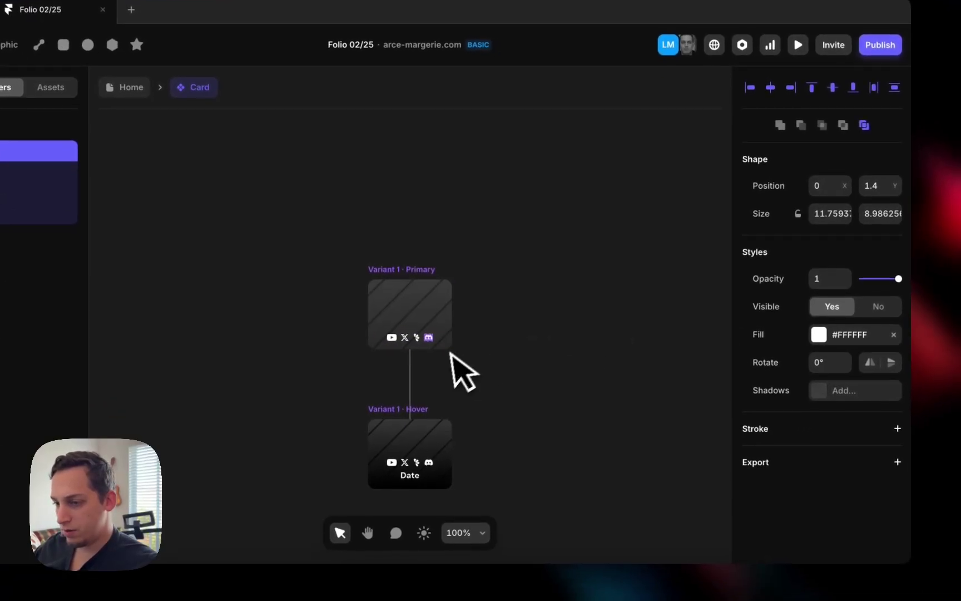
pyautogui.click(819, 333)
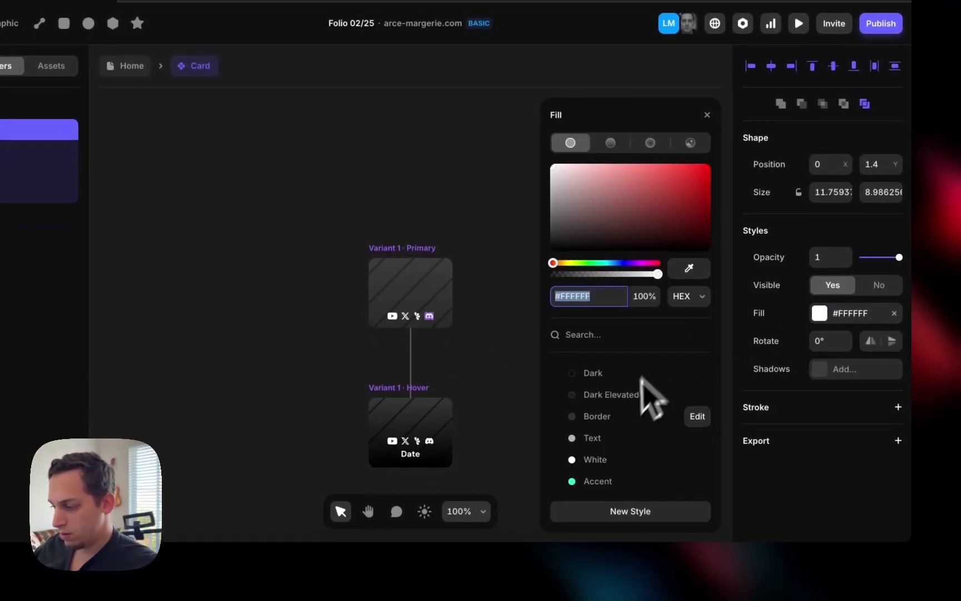
pyautogui.click(598, 501)
pyautogui.scroll(-1, 480, 372)
pyautogui.hscroll(1, 479, 372)
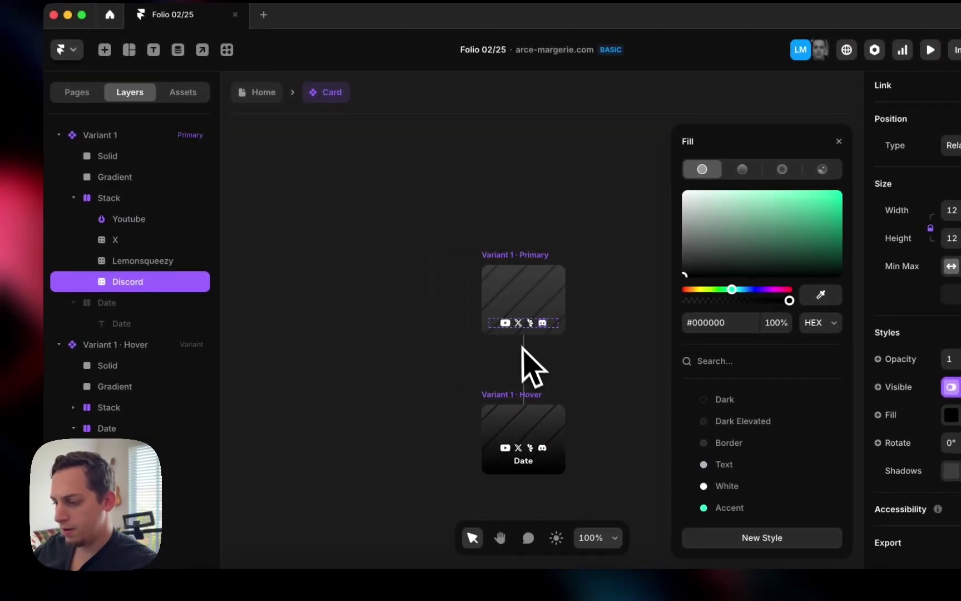
pyautogui.click(541, 447)
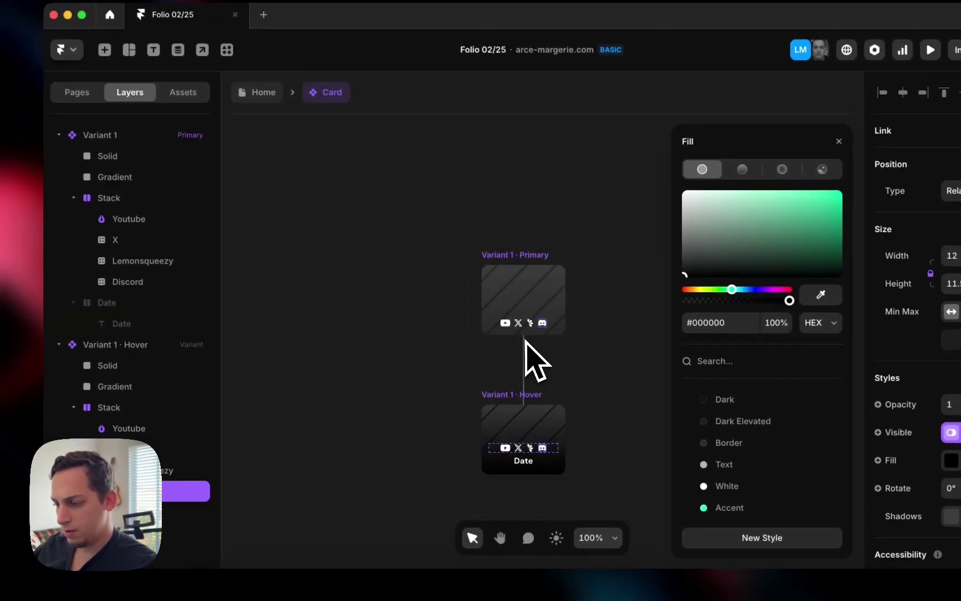
pyautogui.click(513, 326)
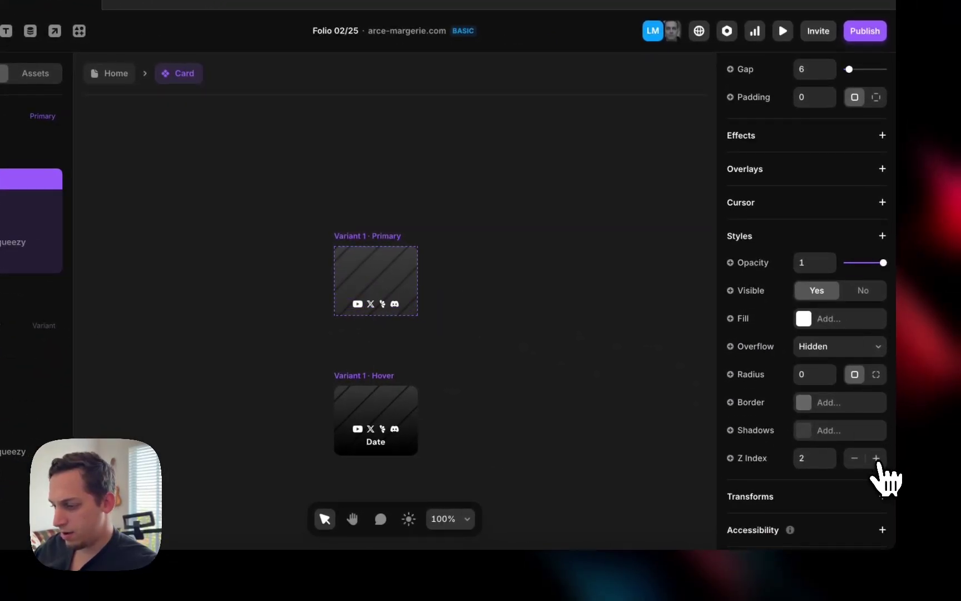
# Try to recolour the YouTube icon's Join shape in the primary variant with a red fill.
pyautogui.click(359, 304)
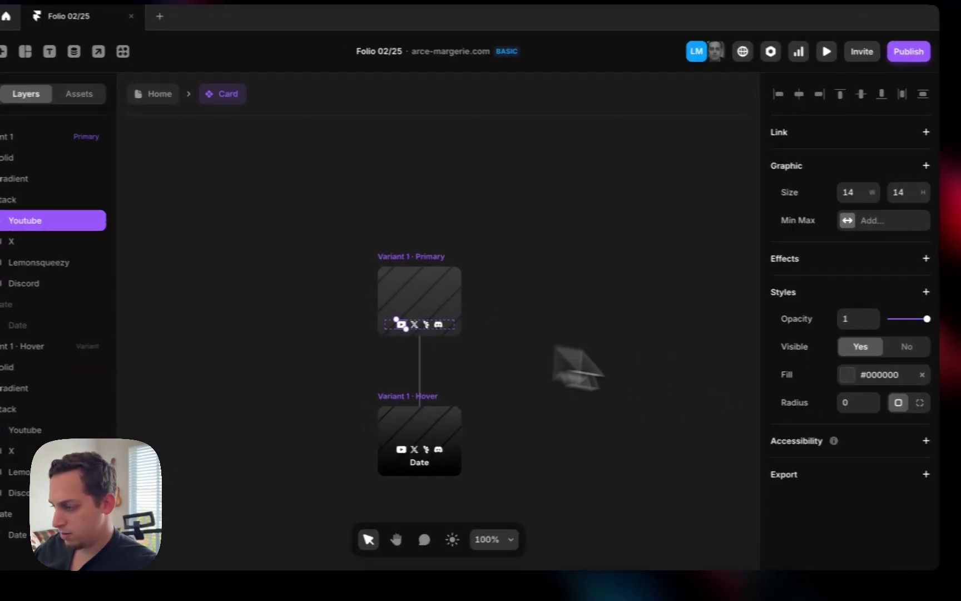
pyautogui.keyDown('ctrl'); pyautogui.scroll(5, 384, 356); pyautogui.keyUp('ctrl')
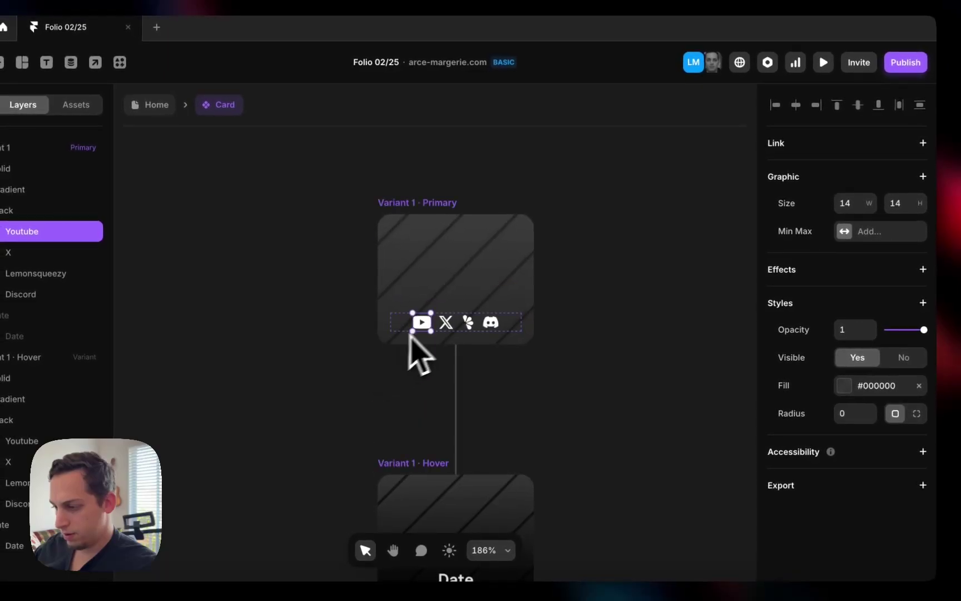
pyautogui.scroll(-4, 429, 328)
pyautogui.doubleClick(418, 211)
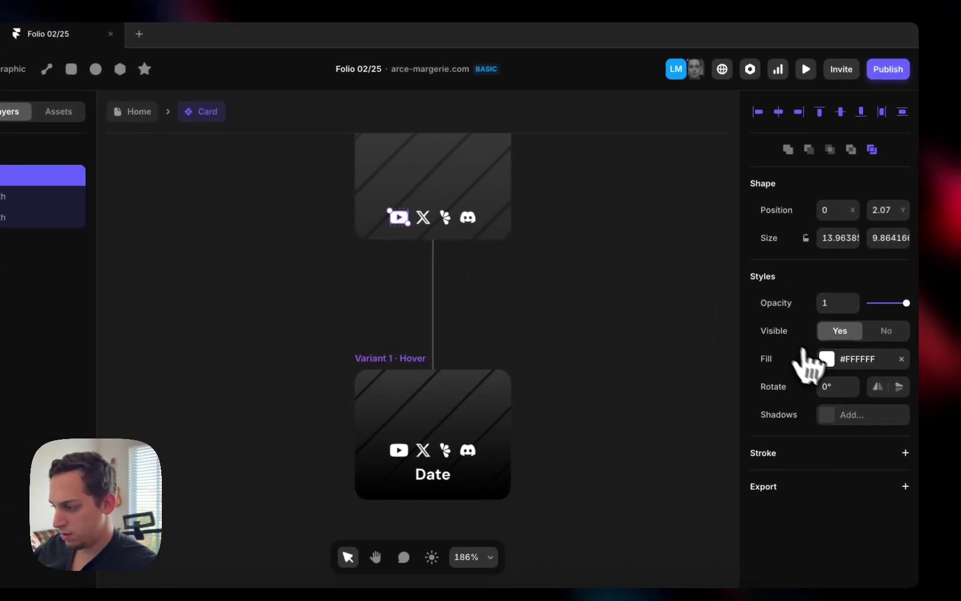
pyautogui.click(806, 359)
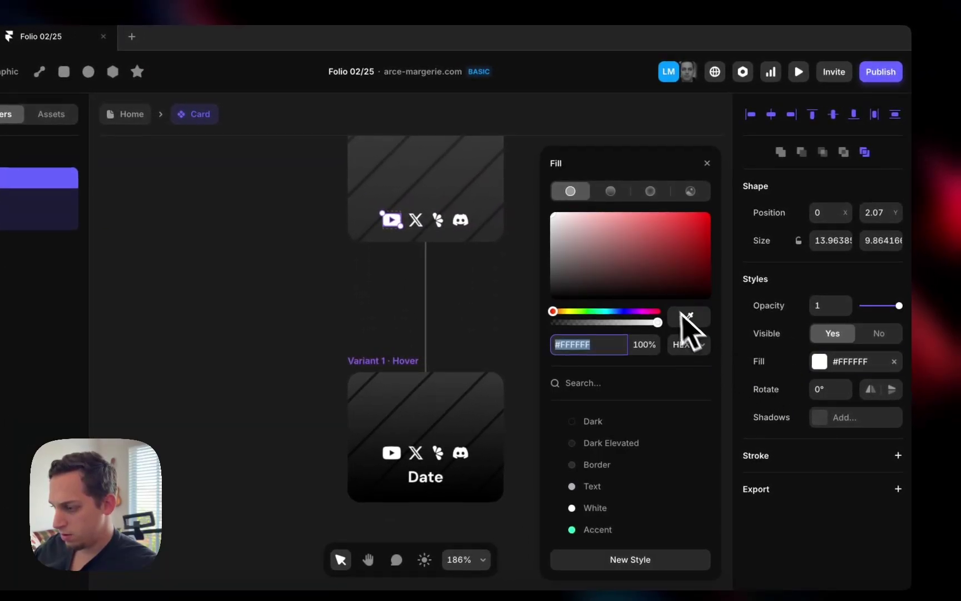
pyautogui.click(467, 292)
pyautogui.click(396, 221)
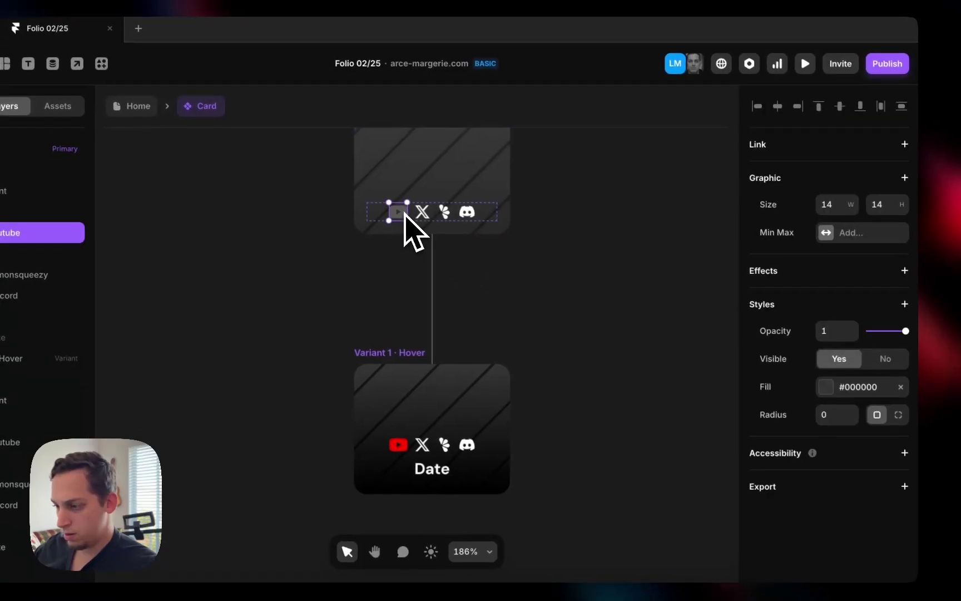
# Enter the X icon's graphic in the primary variant and open the fill settings of its joined shape.
pyautogui.click(423, 214)
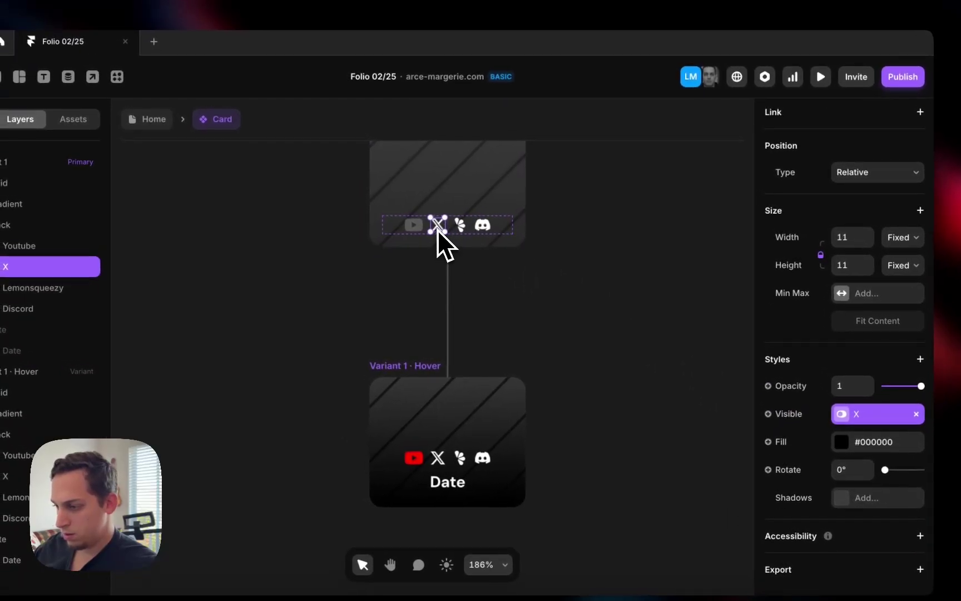
pyautogui.doubleClick(442, 230)
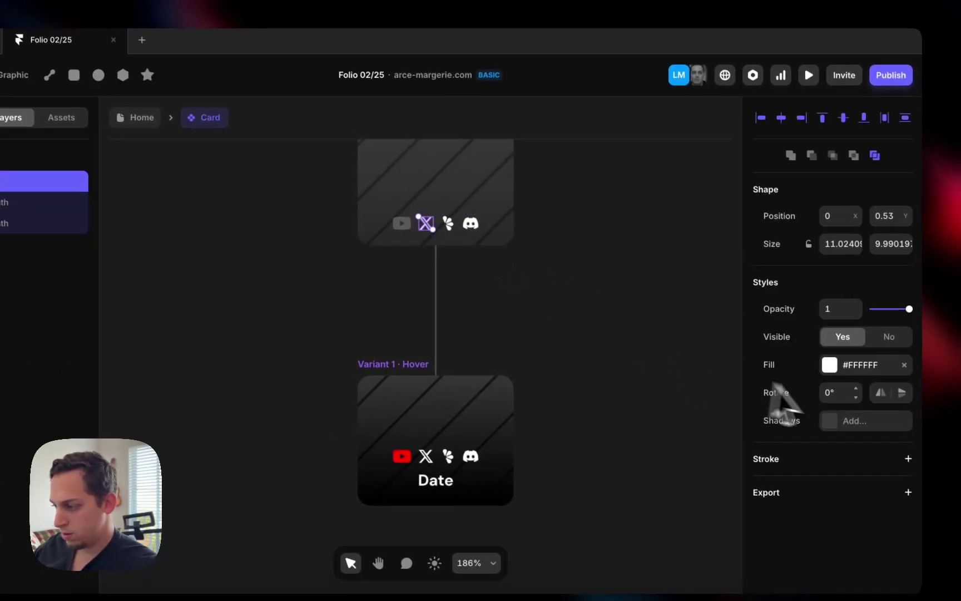
pyautogui.click(843, 367)
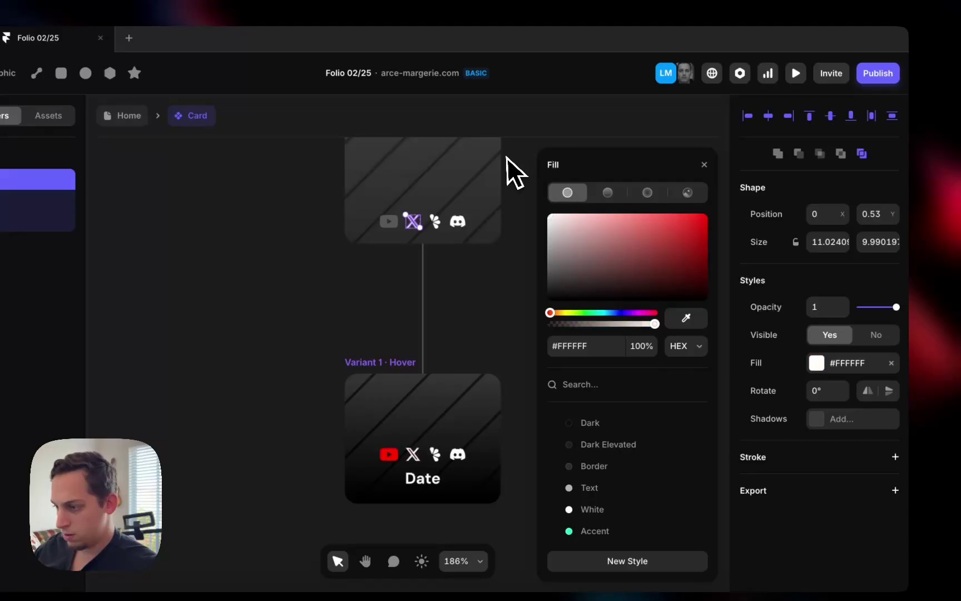
# Return to the Home page and preview its Desktop layout to check the card icons.
pyautogui.doubleClick(512, 282)
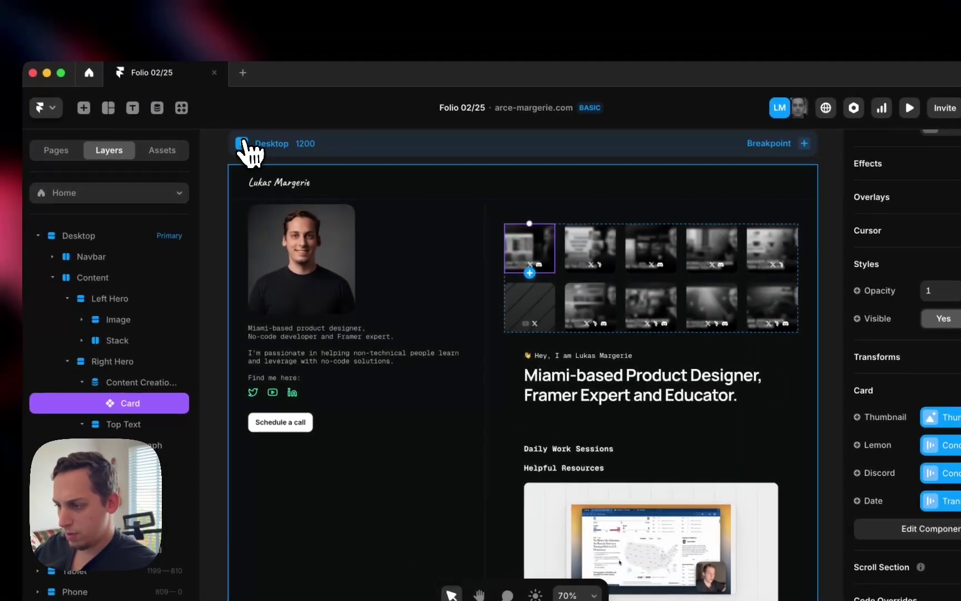
pyautogui.click(244, 143)
pyautogui.moveTo(530, 290)
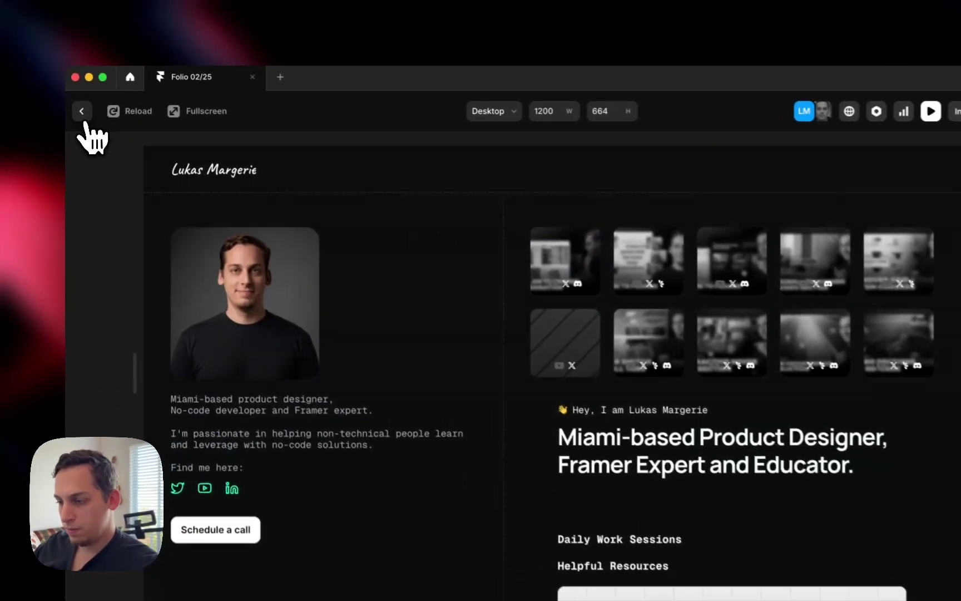
pyautogui.click(79, 105)
# Reopen the Card component and undo the YouTube icon's red fill.
pyautogui.doubleClick(472, 220)
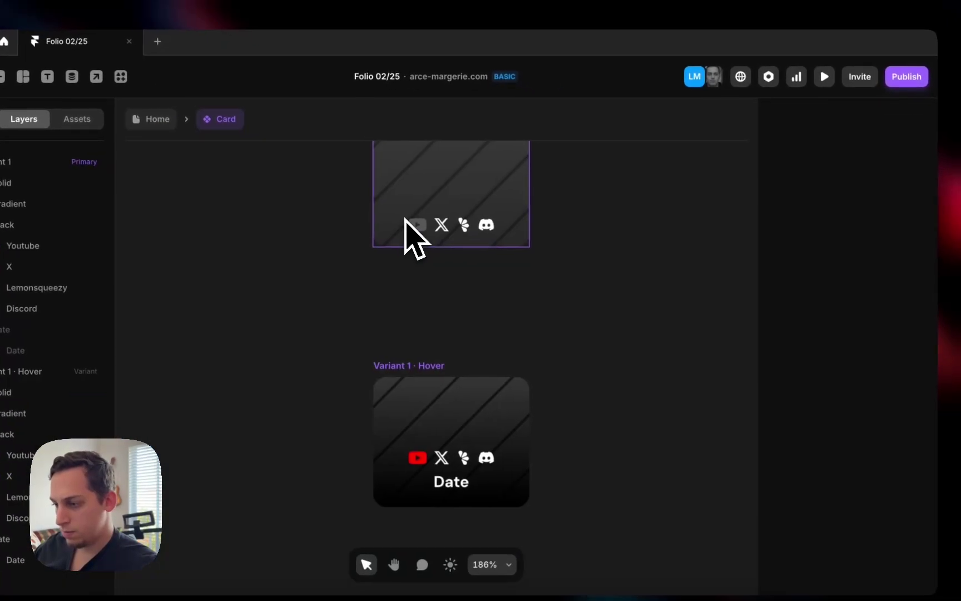
pyautogui.doubleClick(410, 222)
pyautogui.press('Escape')
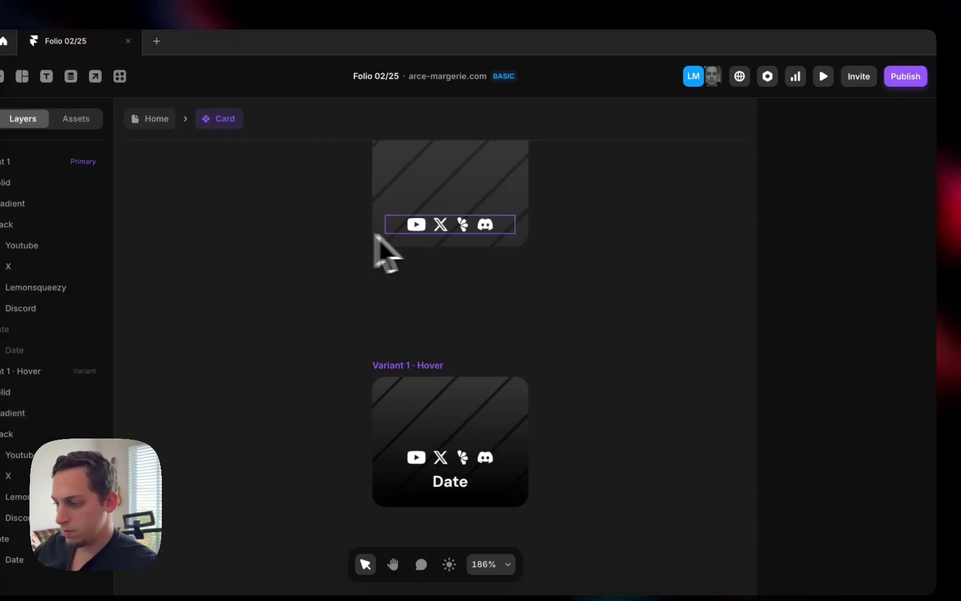
# Try to recolour the Lemonsqueezy icon's joined shape yellow-orange with a #FFC240 fill.
pyautogui.doubleClick(463, 230)
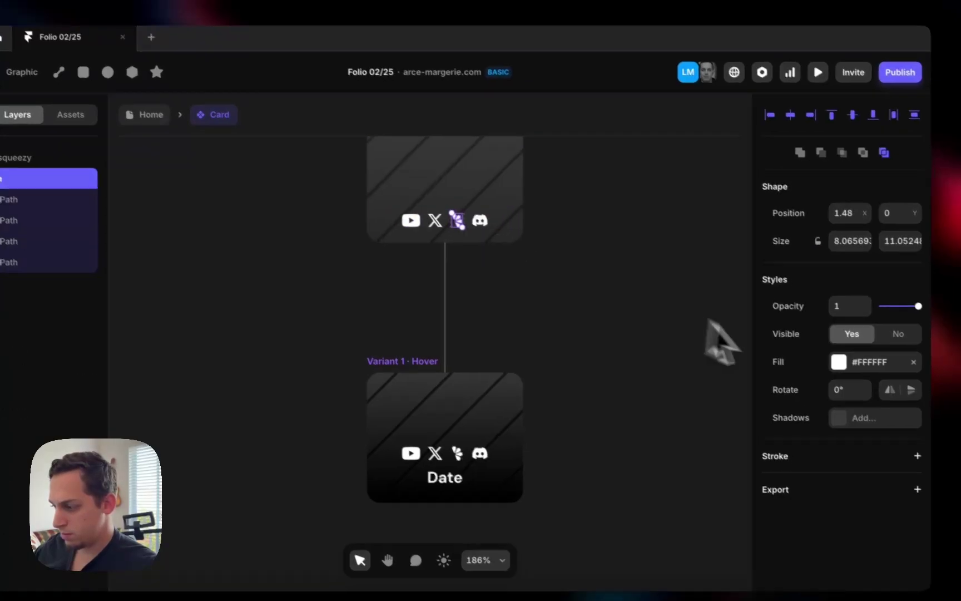
pyautogui.click(839, 362)
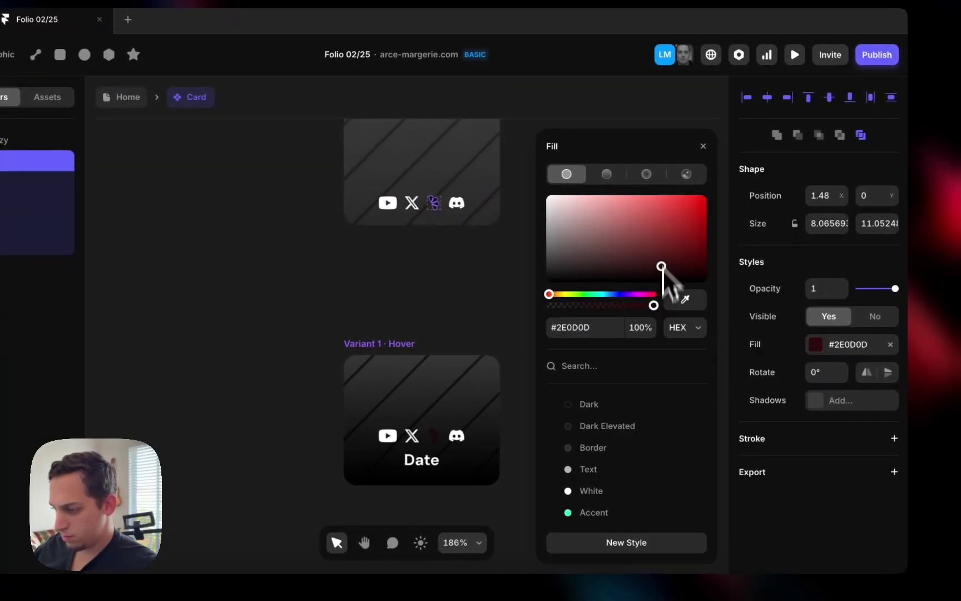
pyautogui.moveTo(662, 267); pyautogui.dragTo(669, 165)
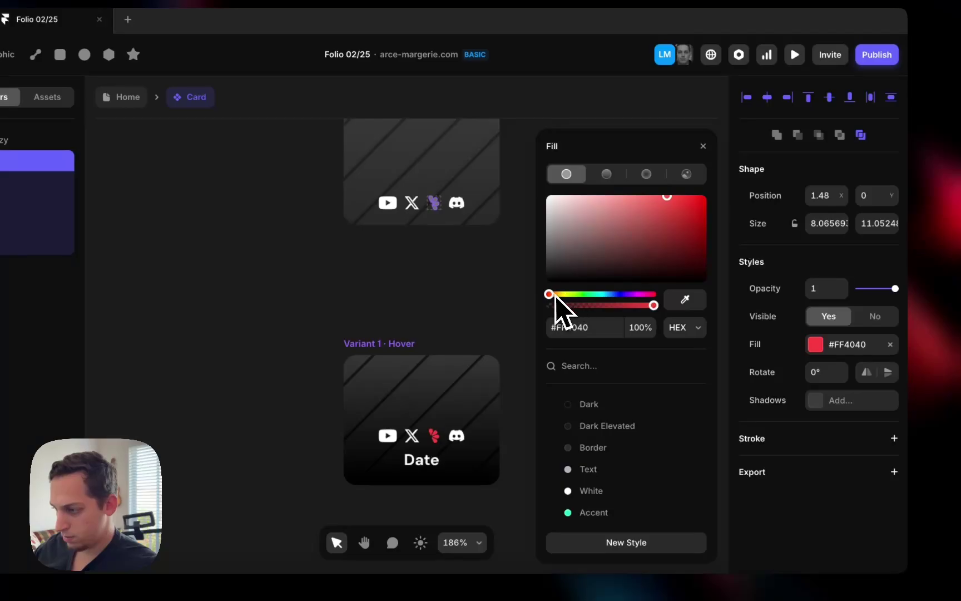
pyautogui.moveTo(555, 296); pyautogui.dragTo(561, 297)
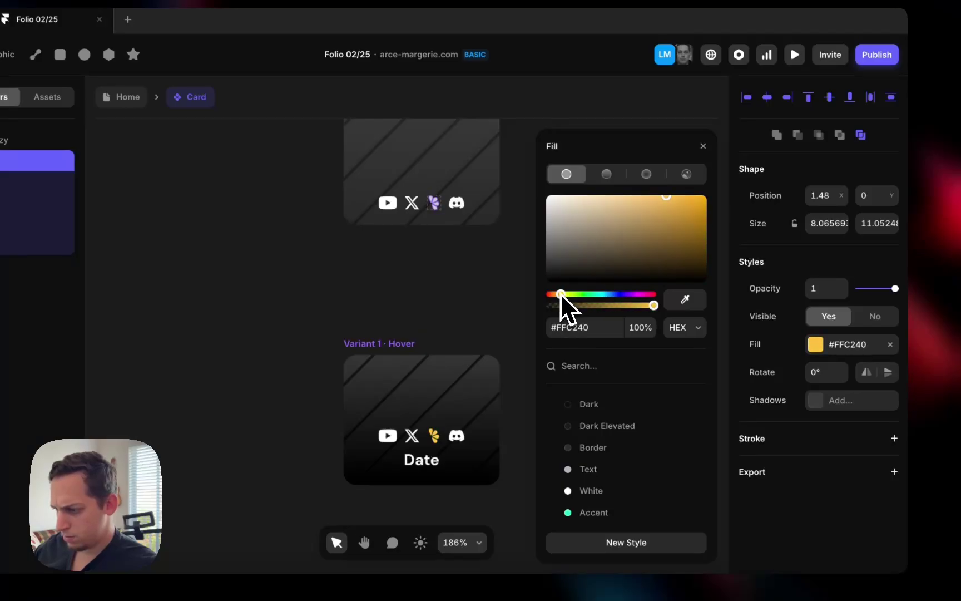
# Try a dark purple fill of about #643B8A on the primary variant's Discord layer.
pyautogui.click(463, 207)
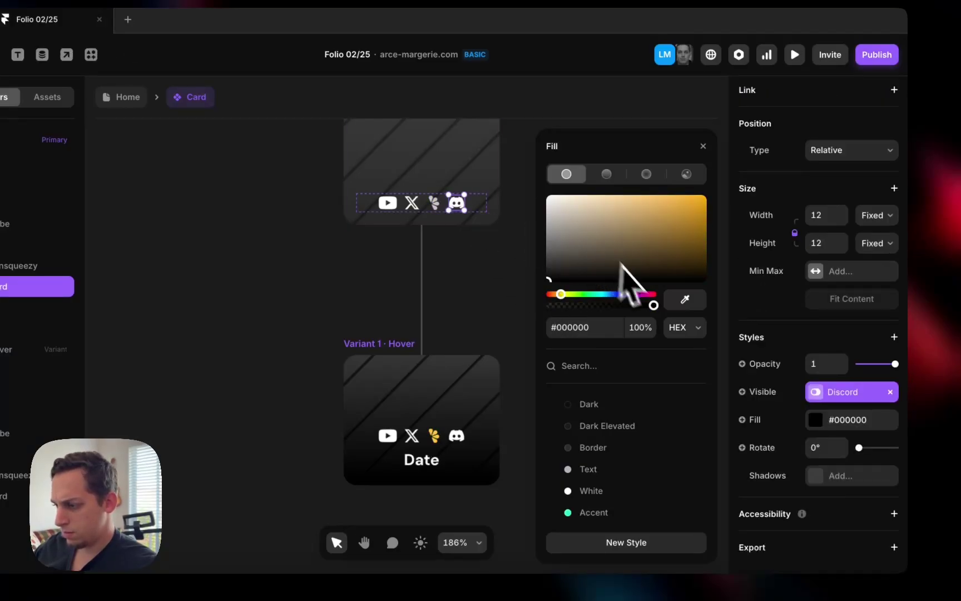
pyautogui.click(631, 295)
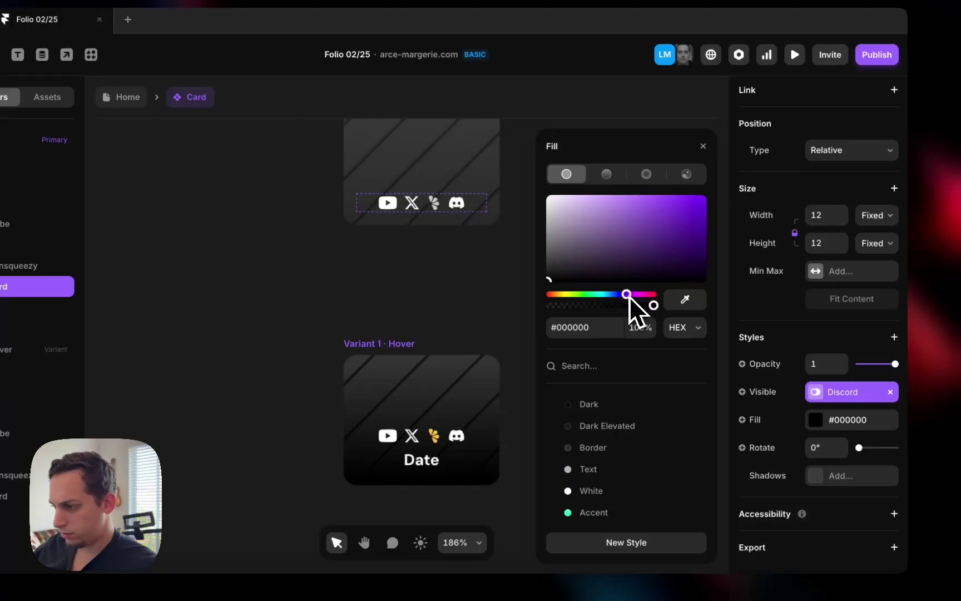
pyautogui.moveTo(629, 296); pyautogui.dragTo(631, 296)
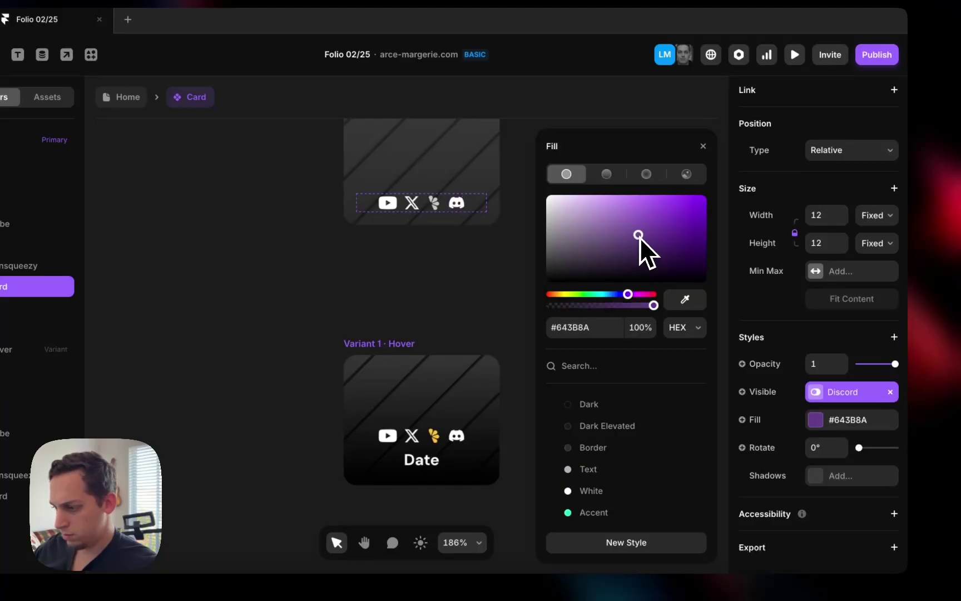
pyautogui.moveTo(640, 238); pyautogui.dragTo(640, 241)
# Try to recolour the Discord icon's Join shape with #767DF8 sampled from the Discord app icon.
pyautogui.doubleClick(458, 204)
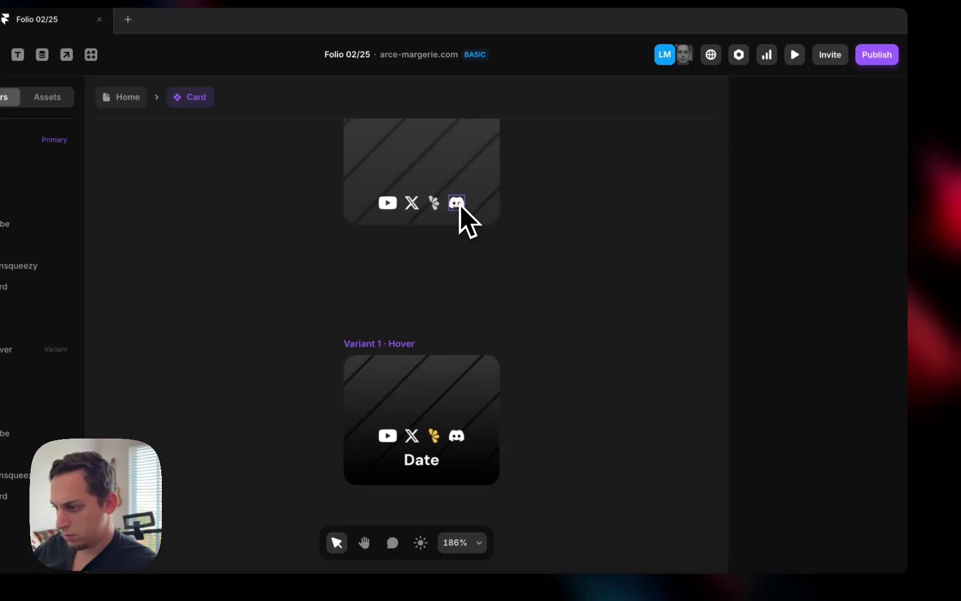
pyautogui.doubleClick(461, 203)
pyautogui.click(806, 349)
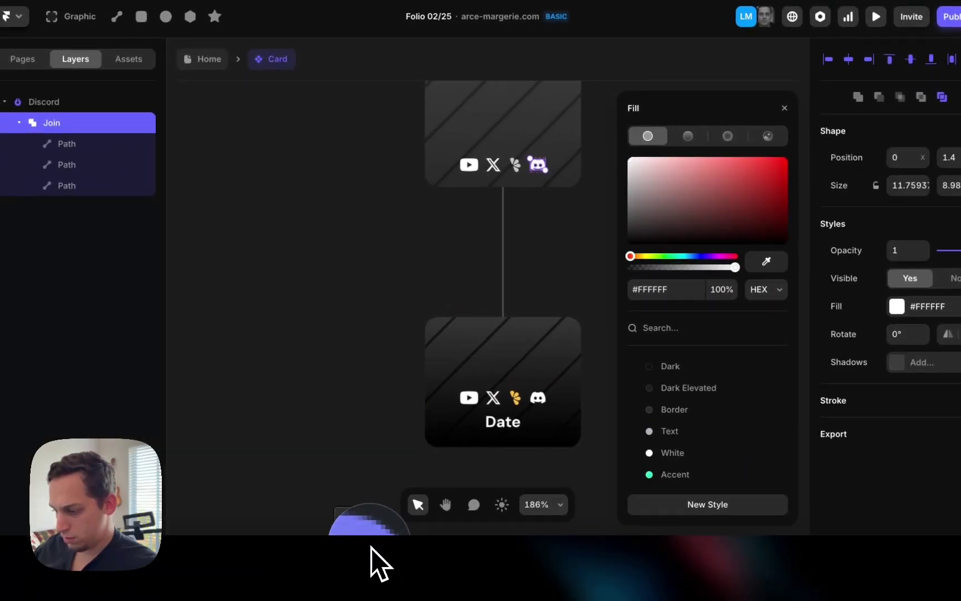
pyautogui.click(372, 548)
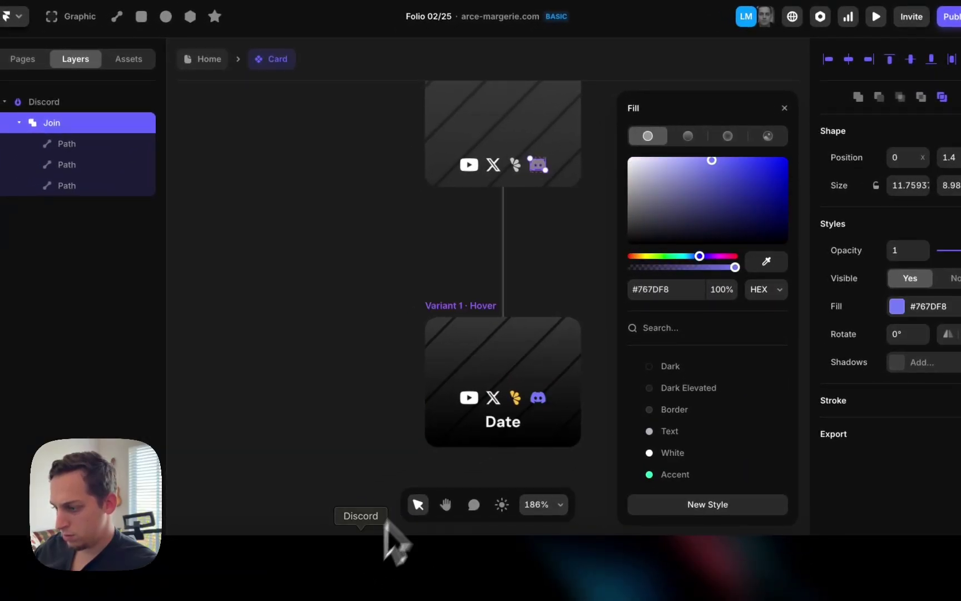
pyautogui.click(562, 277)
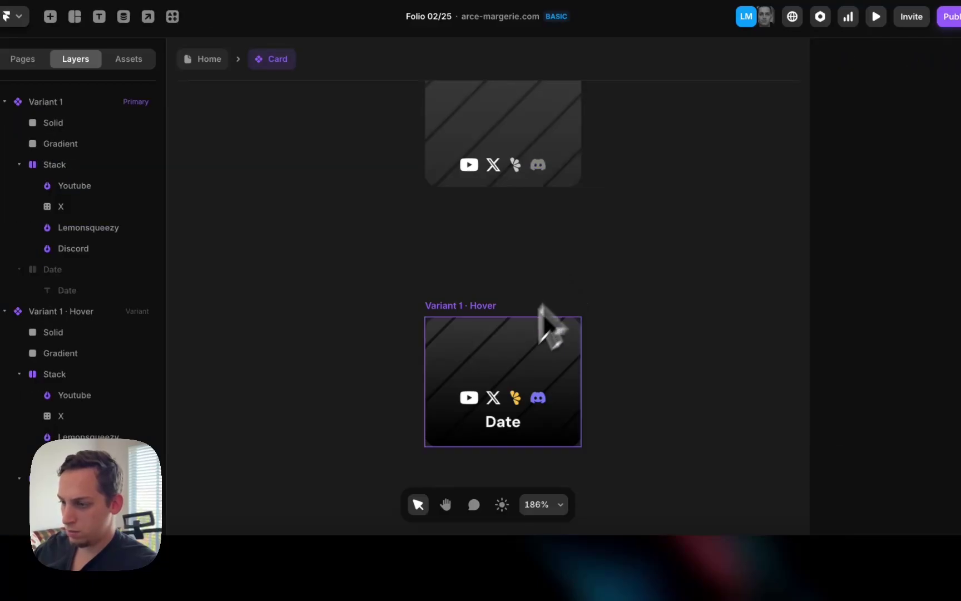
# Go back to the Home page and preview the Desktop breakpoint to check the recoloured icons on the cards.
pyautogui.click(209, 59)
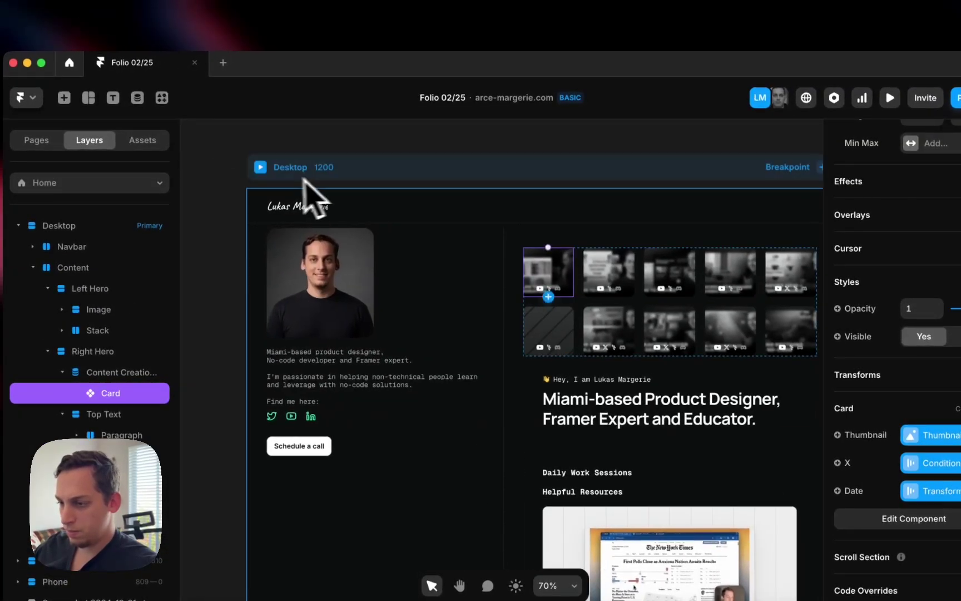
pyautogui.click(260, 167)
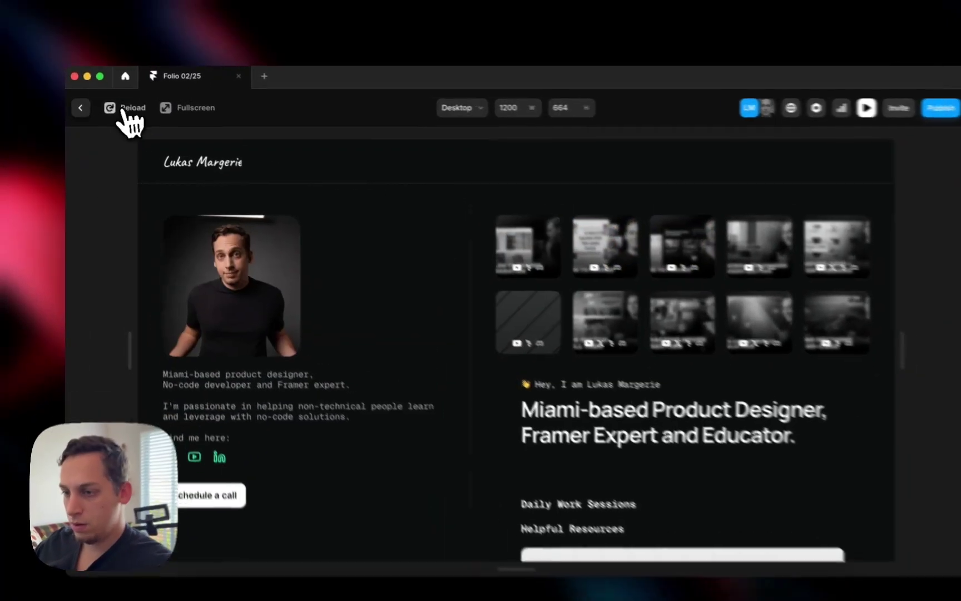
pyautogui.press('Escape')
# Reopen the Card component and undo the Discord and Lemonsqueezy icon recolouring.
pyautogui.doubleClick(577, 278)
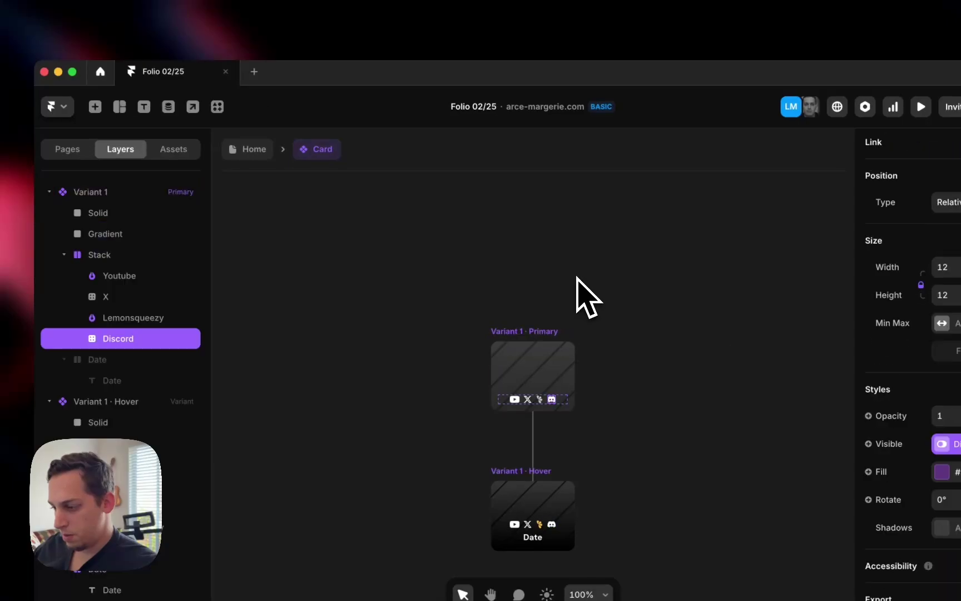
pyautogui.press('super+z')
pyautogui.press('Escape')
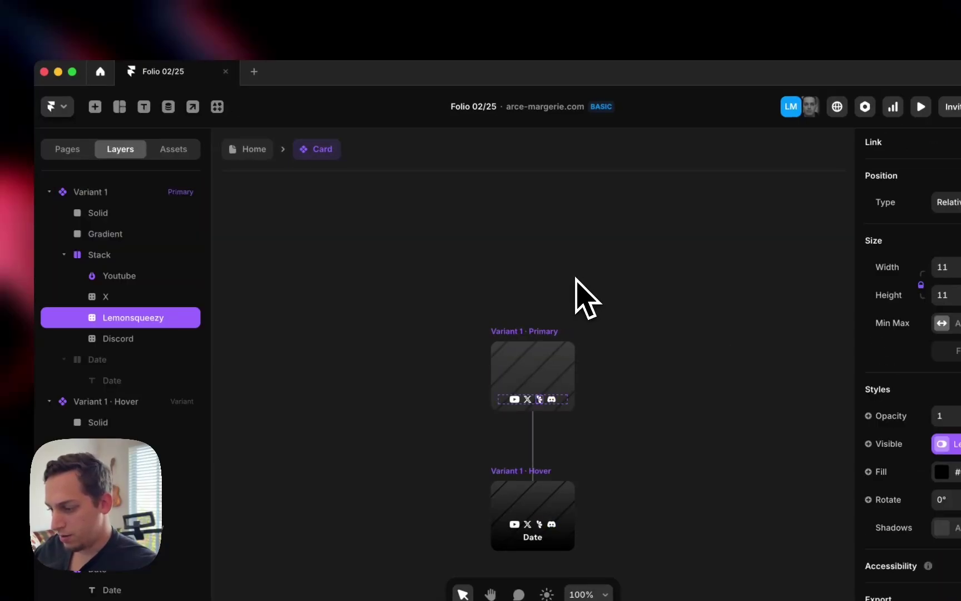
# Go back to the Home page, preview the cards at the Desktop breakpoint, and return to the canvas.
pyautogui.press('Escape')
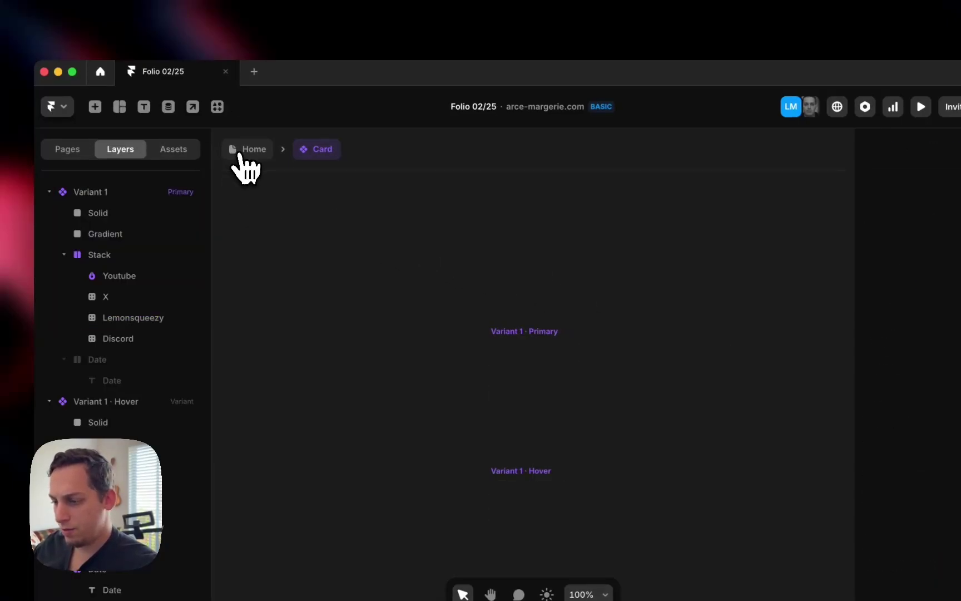
pyautogui.click(244, 155)
pyautogui.click(293, 176)
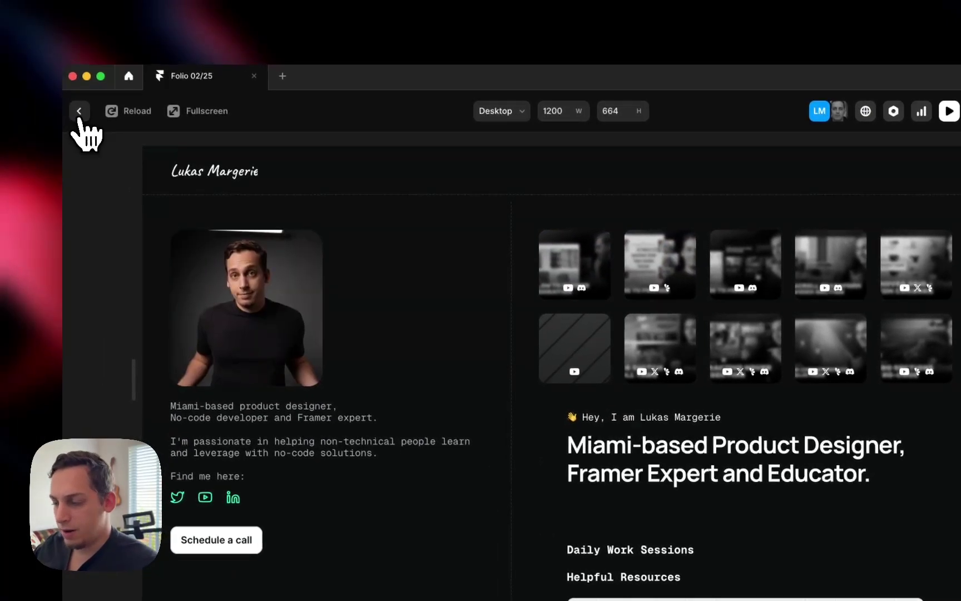
pyautogui.click(53, 100)
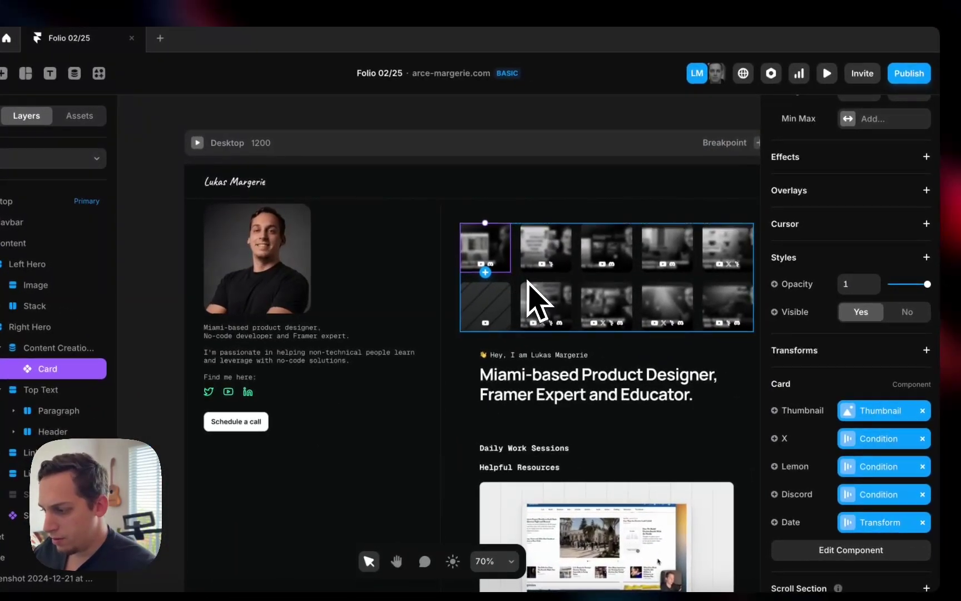
# Try a gap of 10 on the Content Creation collection grid and check the spacing of the cards.
pyautogui.click(536, 301)
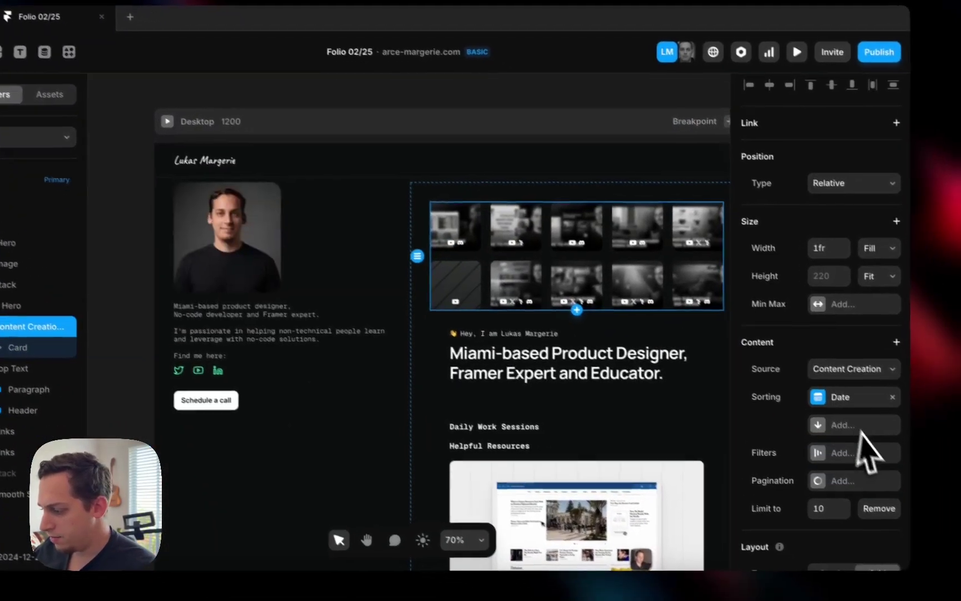
pyautogui.scroll(-5, 865, 414)
pyautogui.click(806, 364)
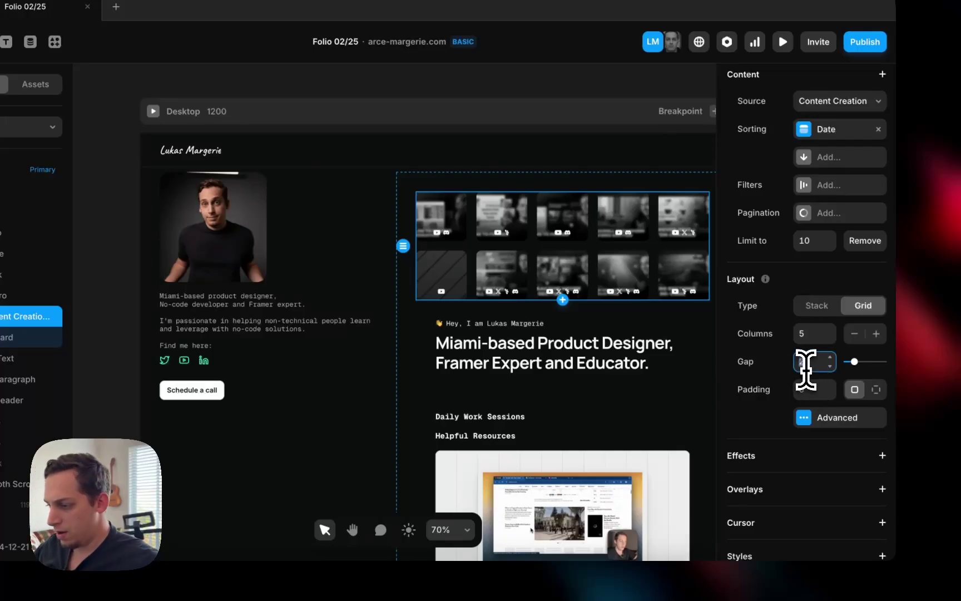
pyautogui.hotkey('shift', 'Down')
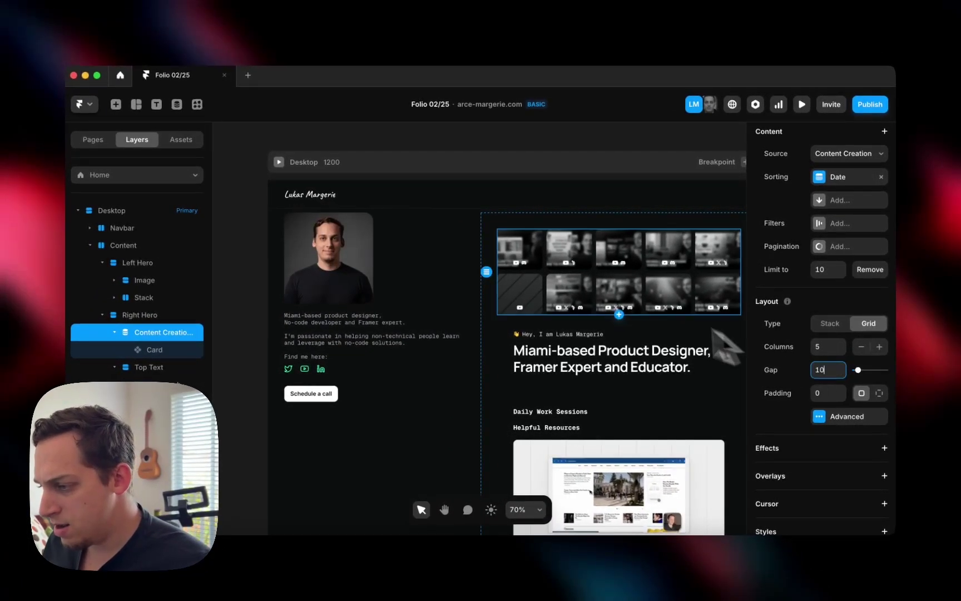
pyautogui.scroll(10, 620, 270)
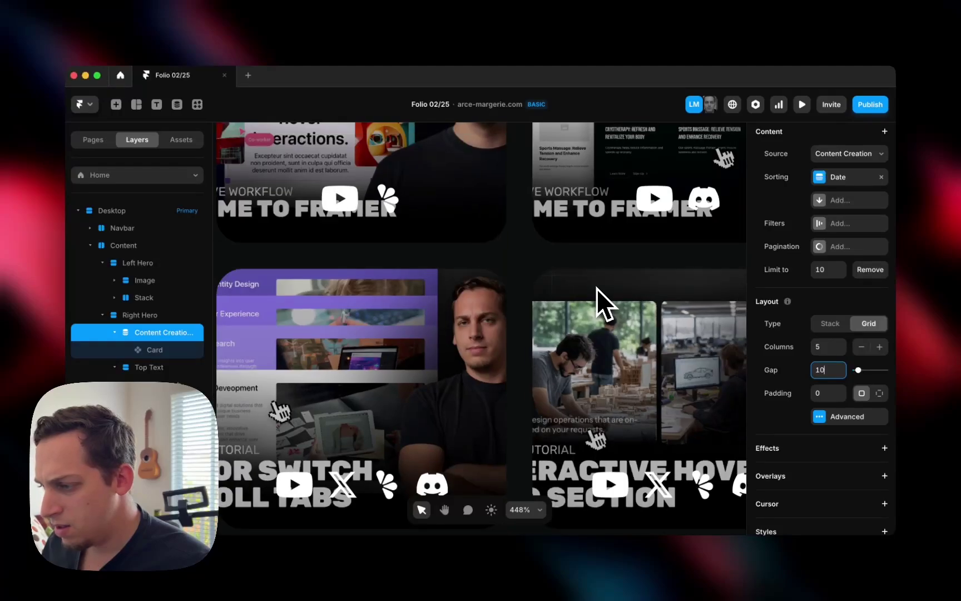
pyautogui.scroll(-5, 597, 288)
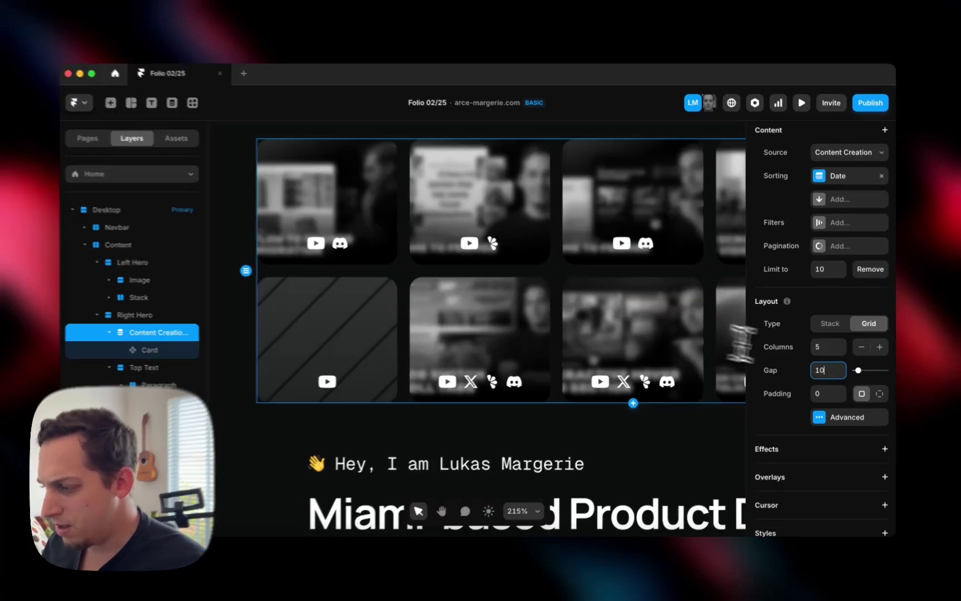
# Try a column count of 3 and then 4 on the Content Creation grid.
pyautogui.click(828, 346)
pyautogui.write('3')
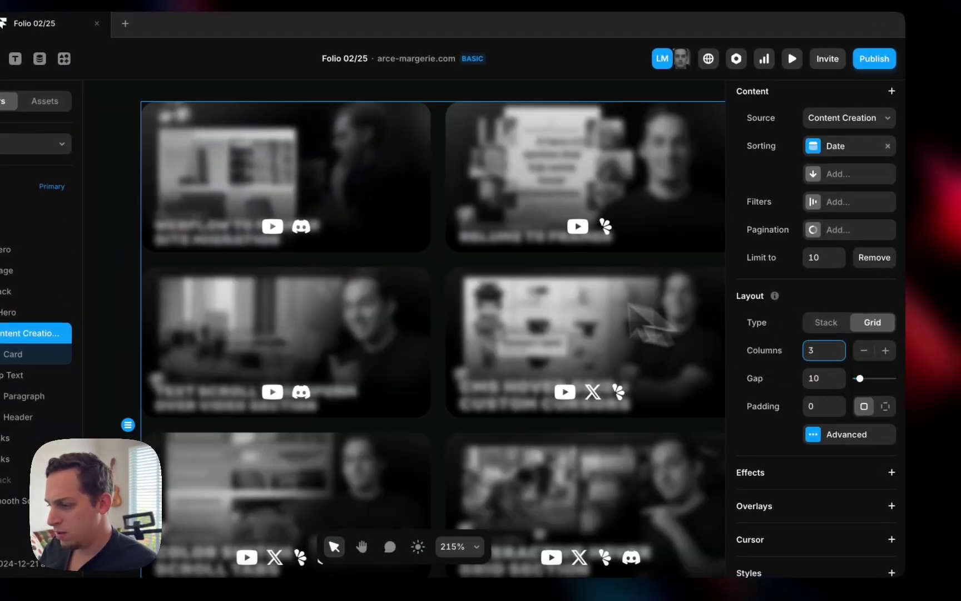
pyautogui.press('Up')
pyautogui.scroll(-5, 446, 285)
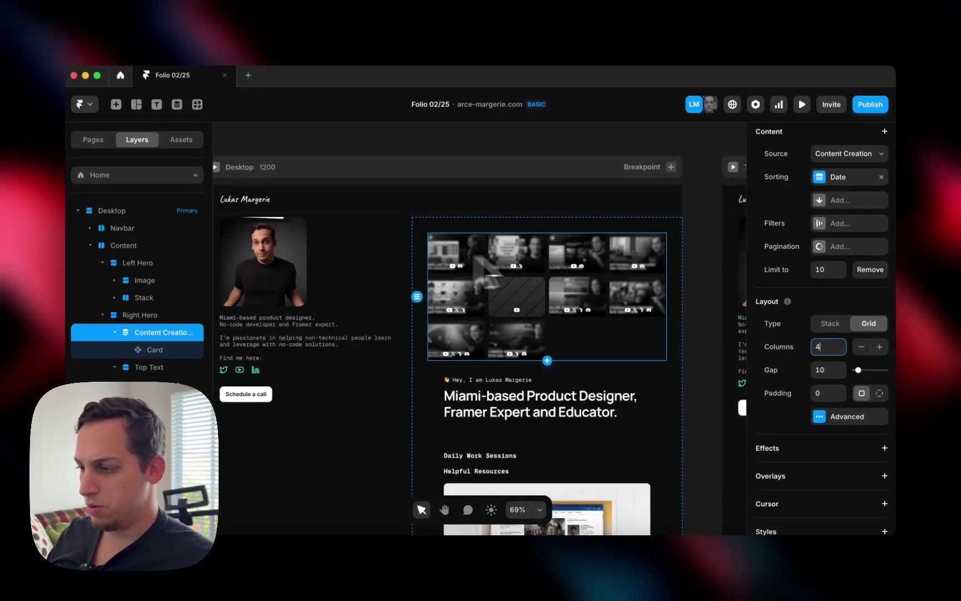
pyautogui.click(514, 136)
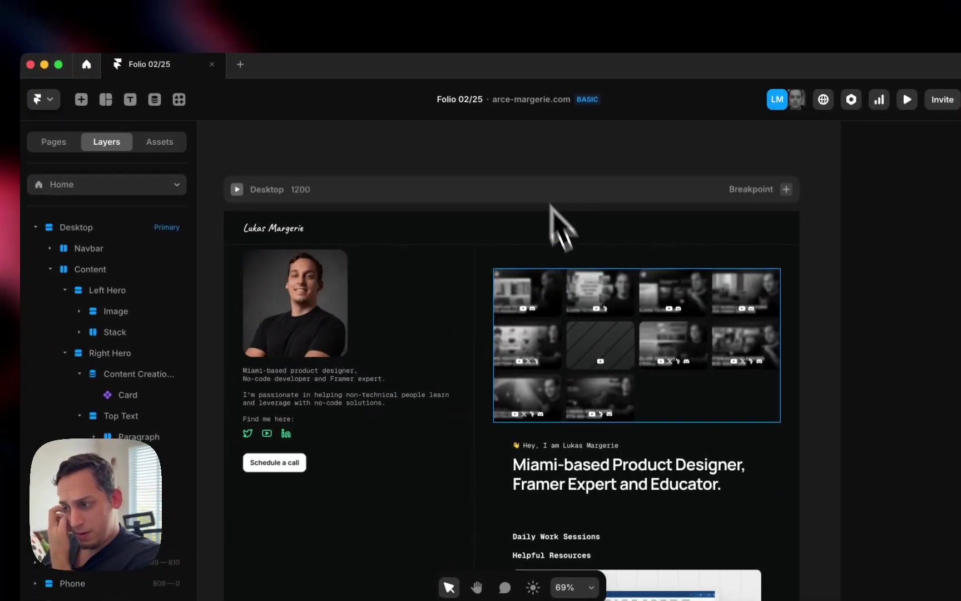
# Review the Content Creation collection's items and platform links in the CMS, and return to the Home page.
pyautogui.click(582, 361)
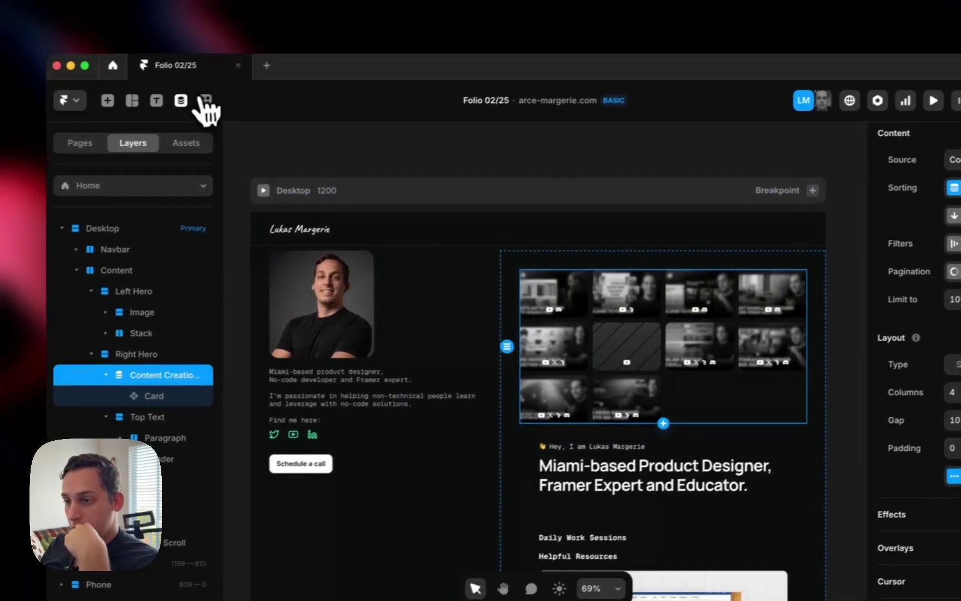
pyautogui.click(164, 108)
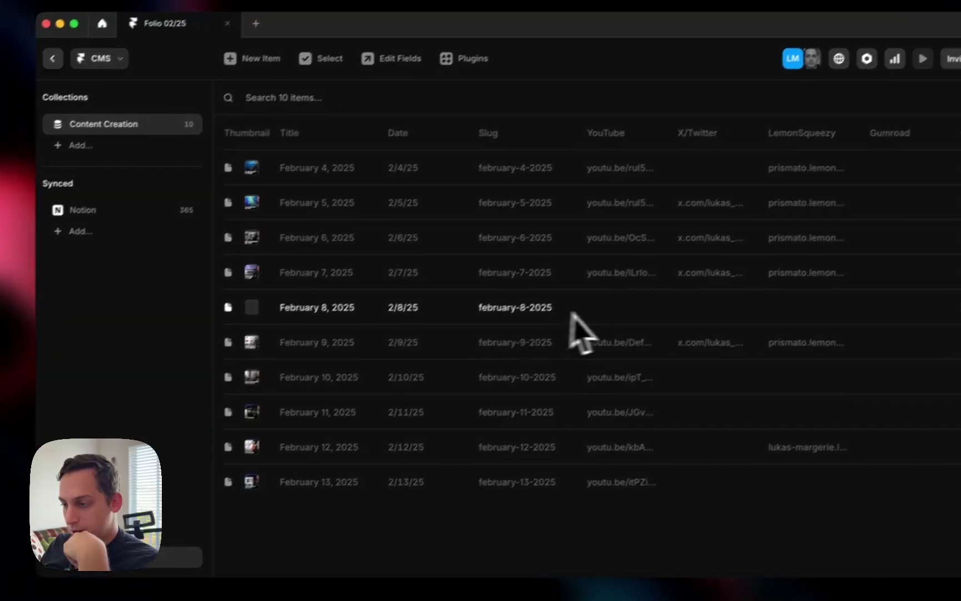
pyautogui.click(117, 72)
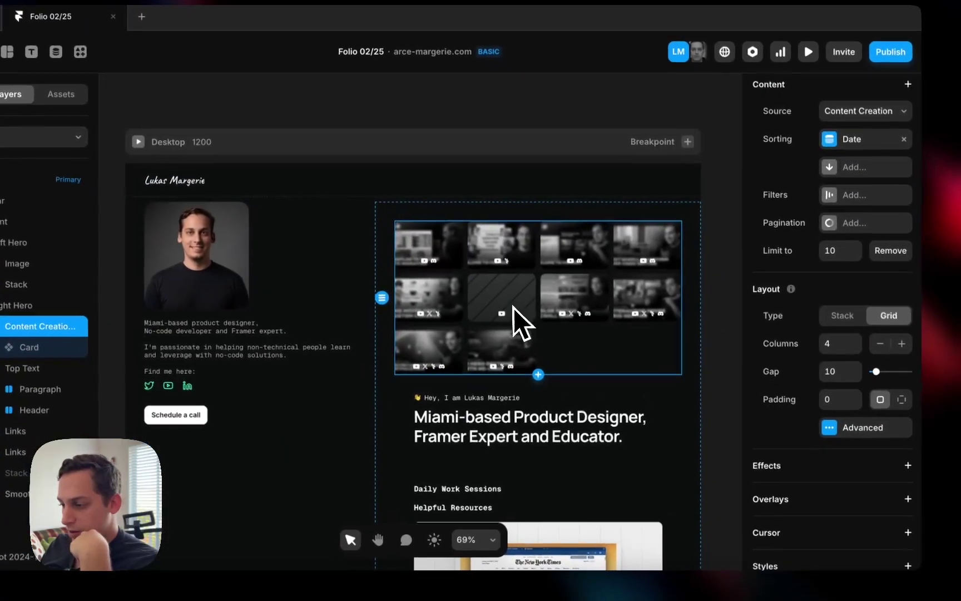
# Open the Card component, inspect the primary variant's Youtube layer, and go back to the Home page.
pyautogui.click(598, 322)
pyautogui.scroll(-2, 815, 422)
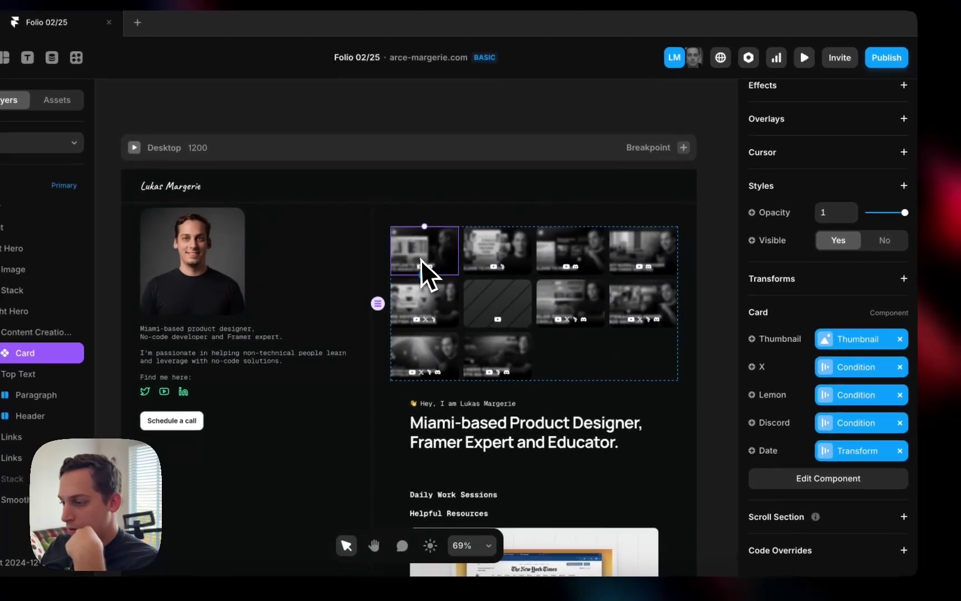
pyautogui.doubleClick(401, 237)
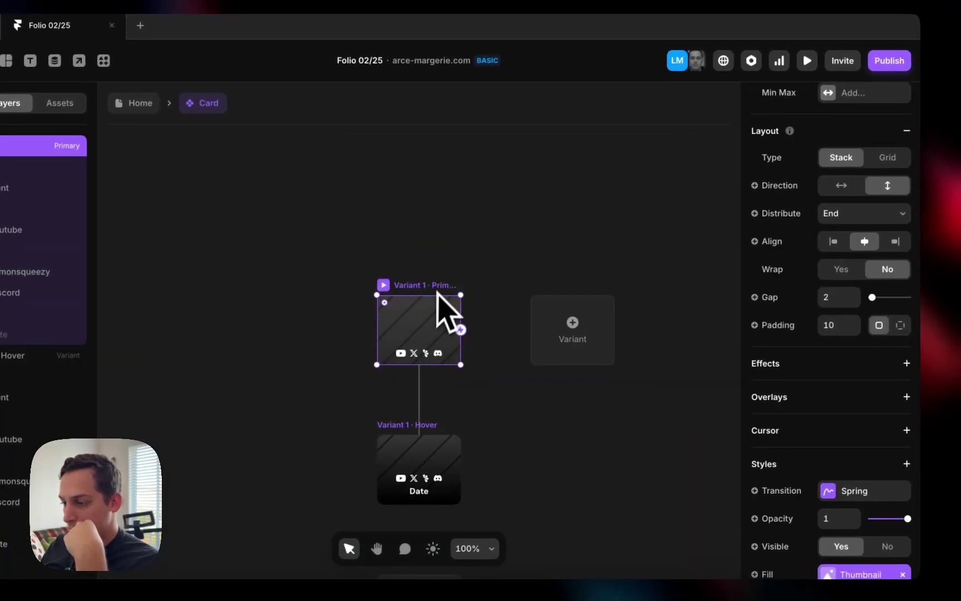
pyautogui.click(378, 330)
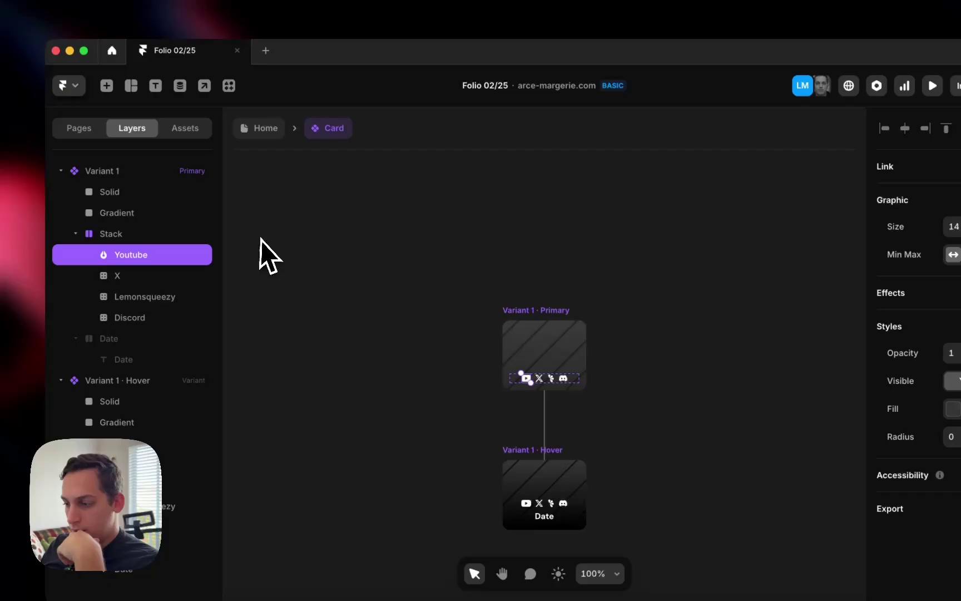
pyautogui.click(161, 211)
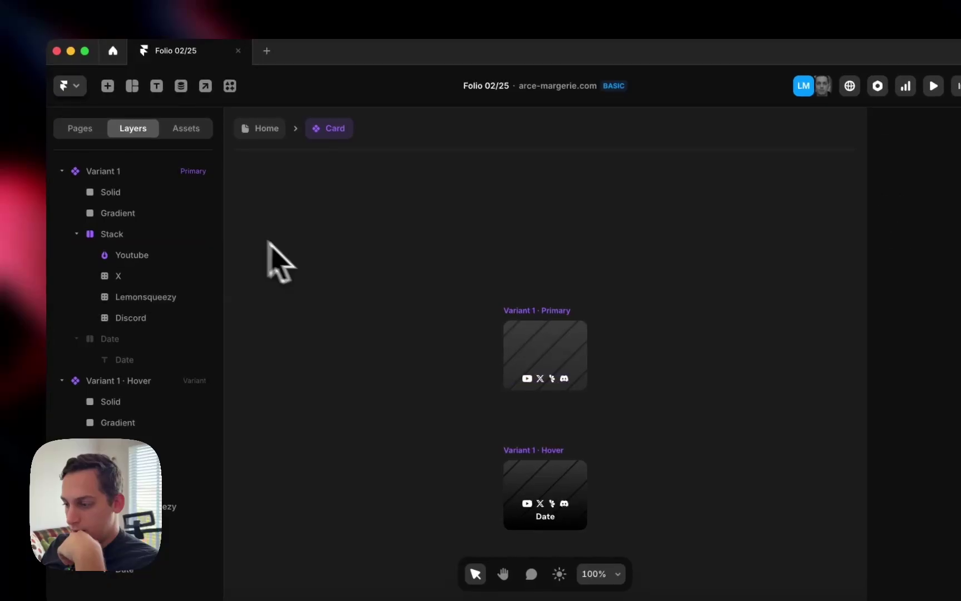
pyautogui.click(530, 380)
pyautogui.click(266, 129)
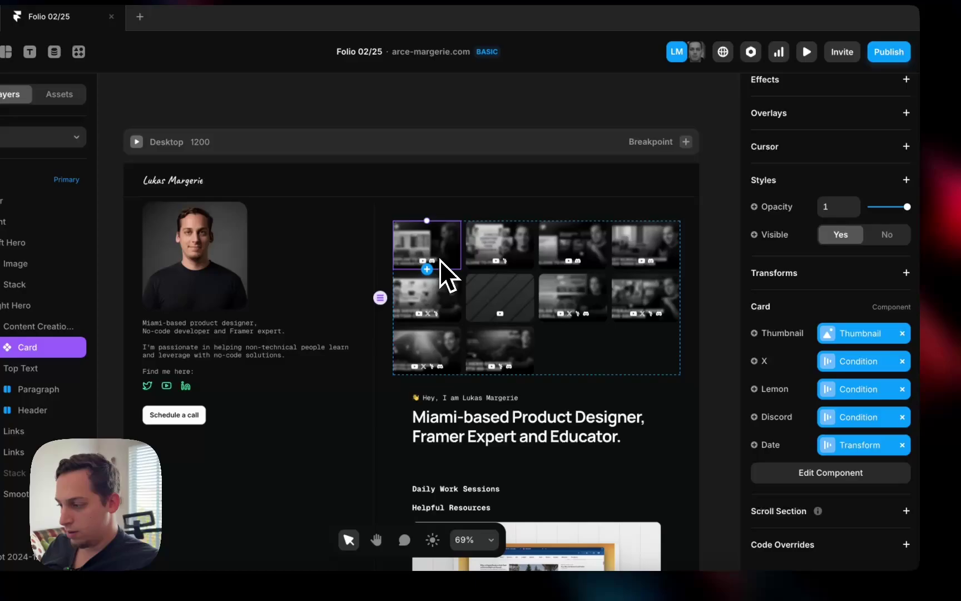
# Reopen the Card component from the grid and check the primary variant's YouTube icon again.
pyautogui.doubleClick(567, 300)
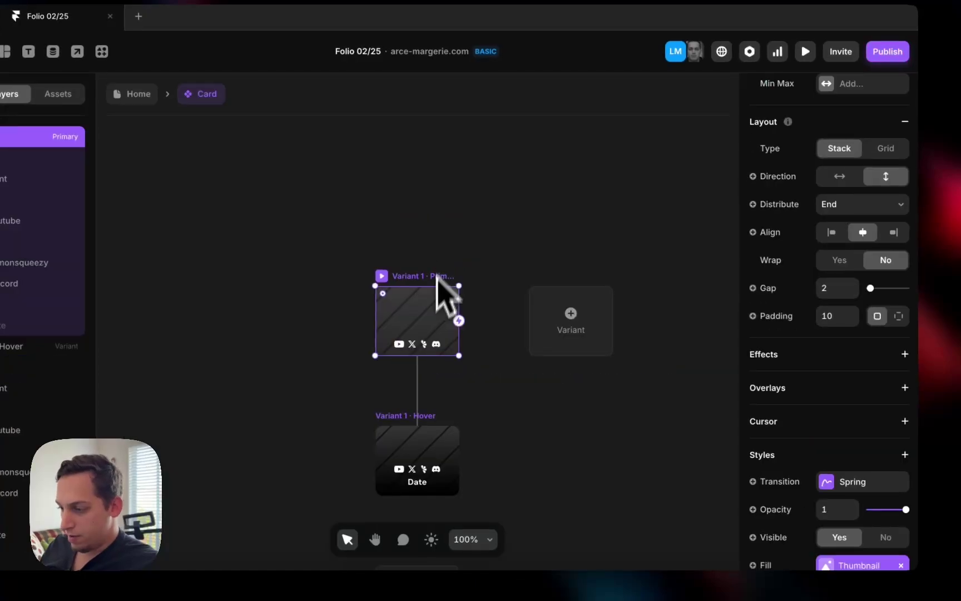
pyautogui.click(400, 344)
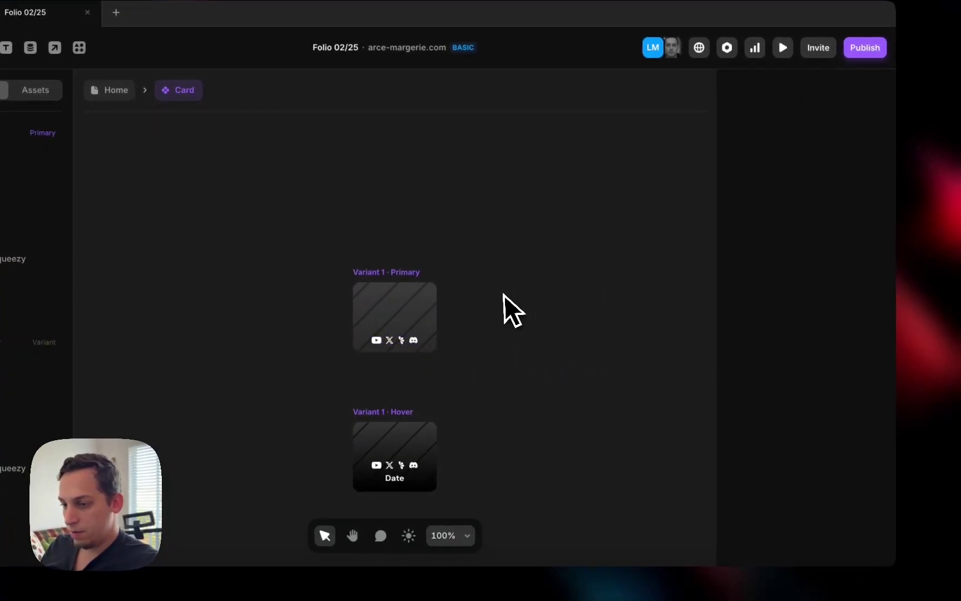
pyautogui.press('Escape')
pyautogui.press('Escape')
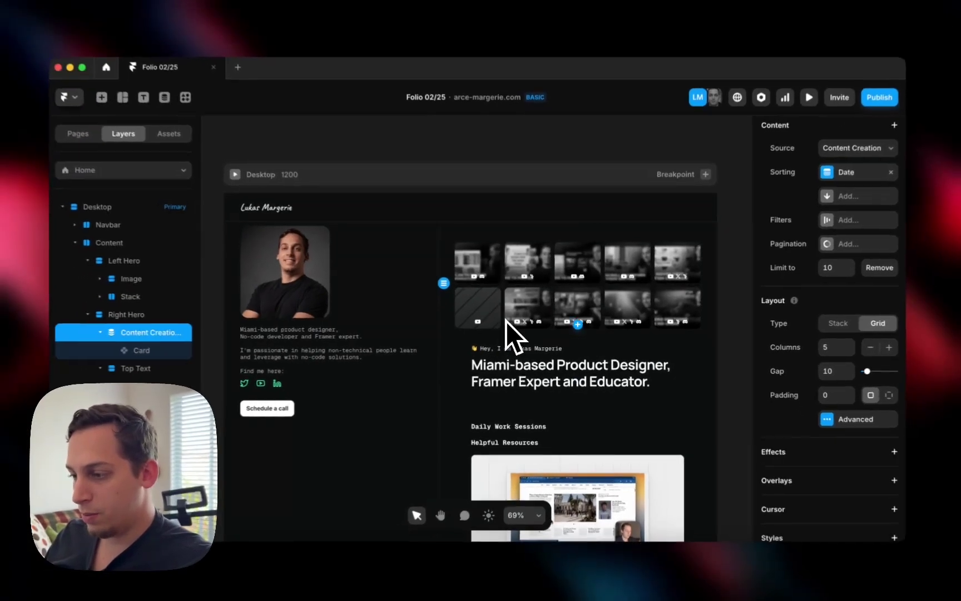
# Undo the grid's gap change and the earlier YouTube icon edits, and go back to the Home page.
pyautogui.doubleClick(494, 318)
pyautogui.press('super+z')
pyautogui.press('super+z')
pyautogui.press('super+z')
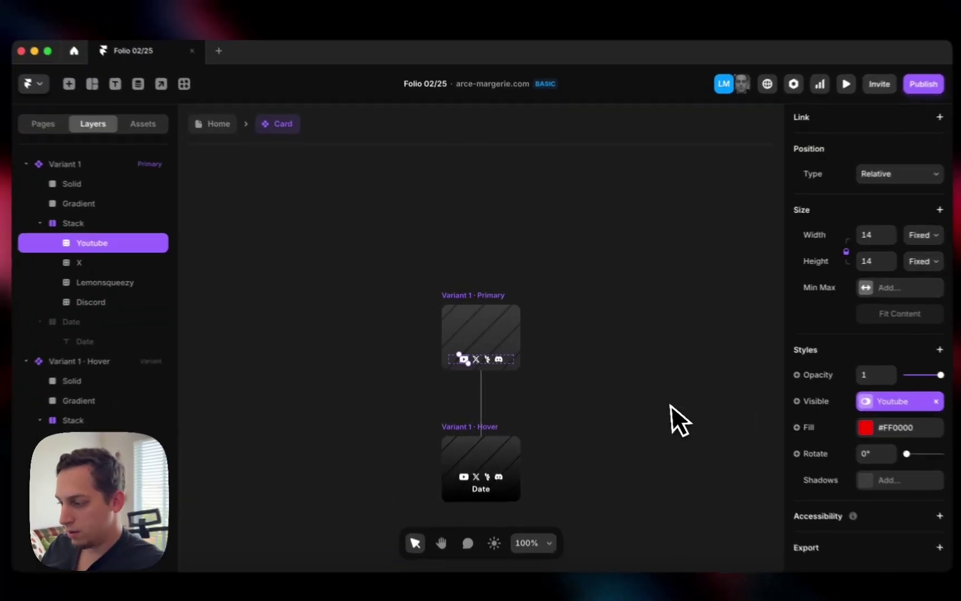
pyautogui.click(635, 396)
pyautogui.click(228, 125)
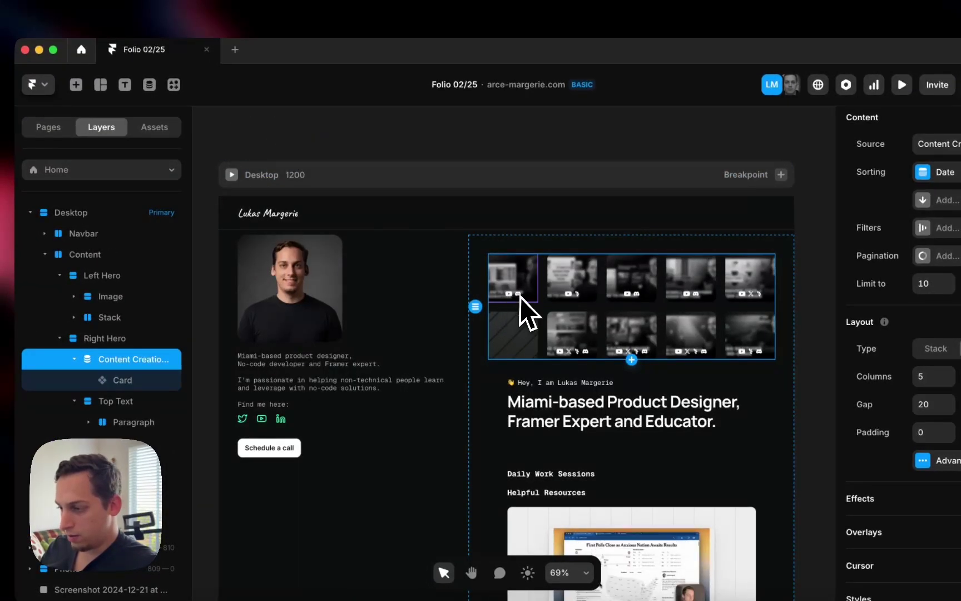
# Open the Card component and remove the Thumbnail variable and the image from the primary variant's fill.
pyautogui.doubleClick(520, 297)
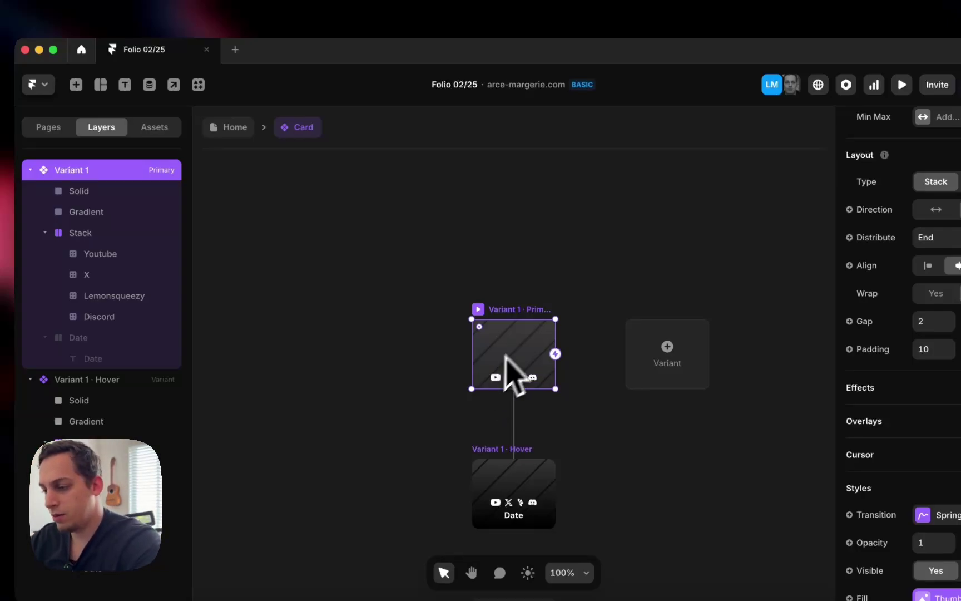
pyautogui.scroll(-3, 896, 445)
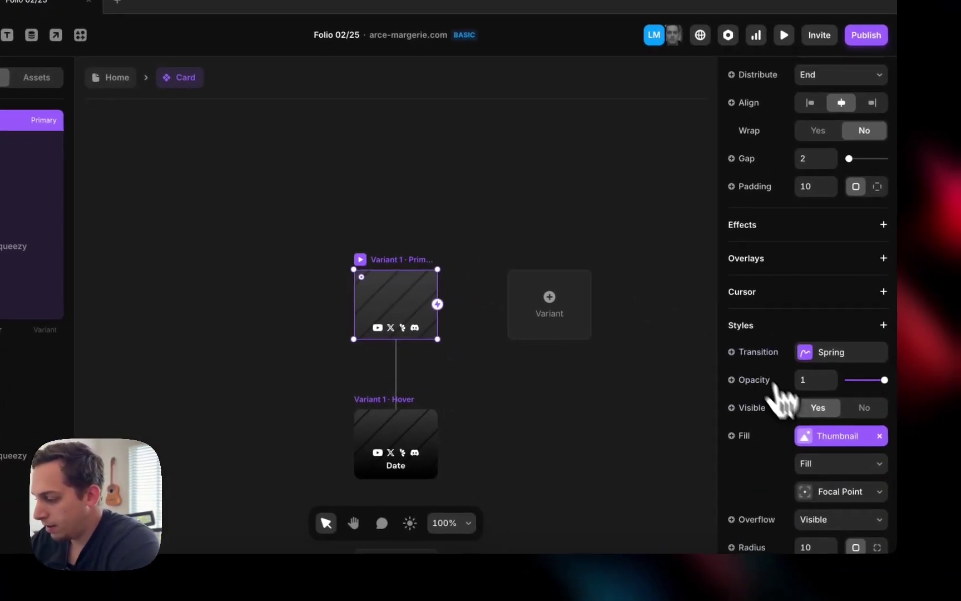
pyautogui.click(878, 435)
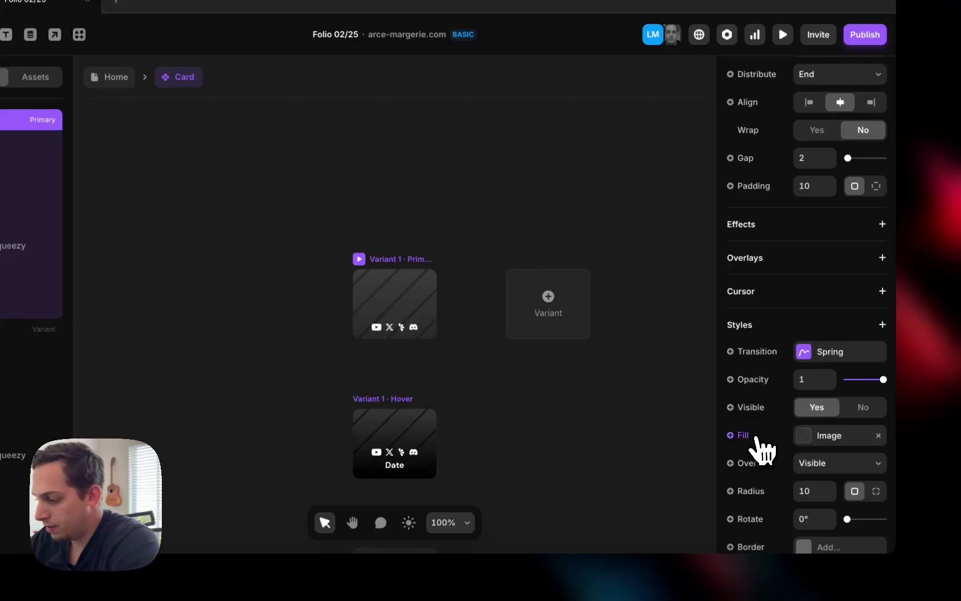
pyautogui.click(758, 438)
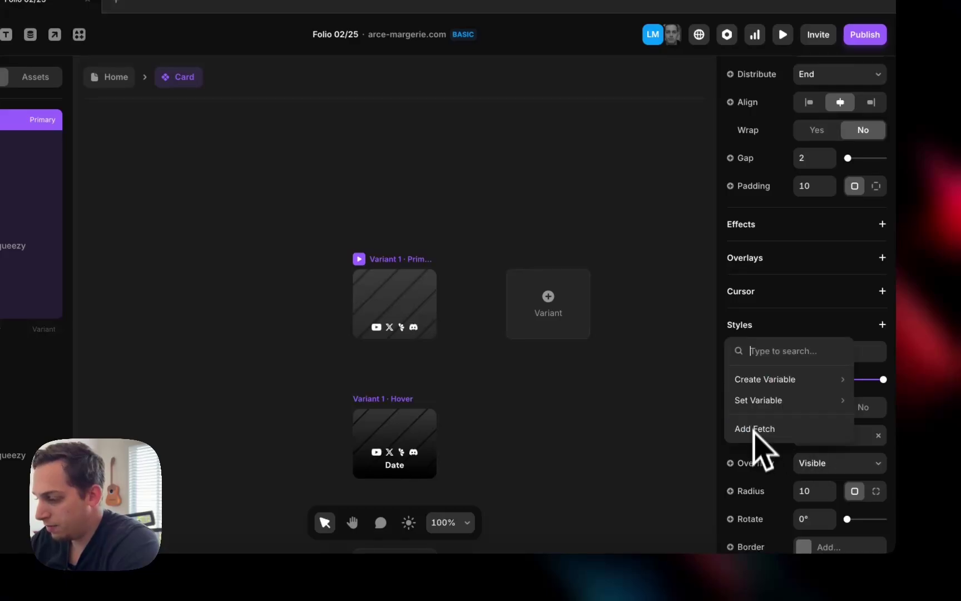
pyautogui.click(786, 456)
pyautogui.click(879, 436)
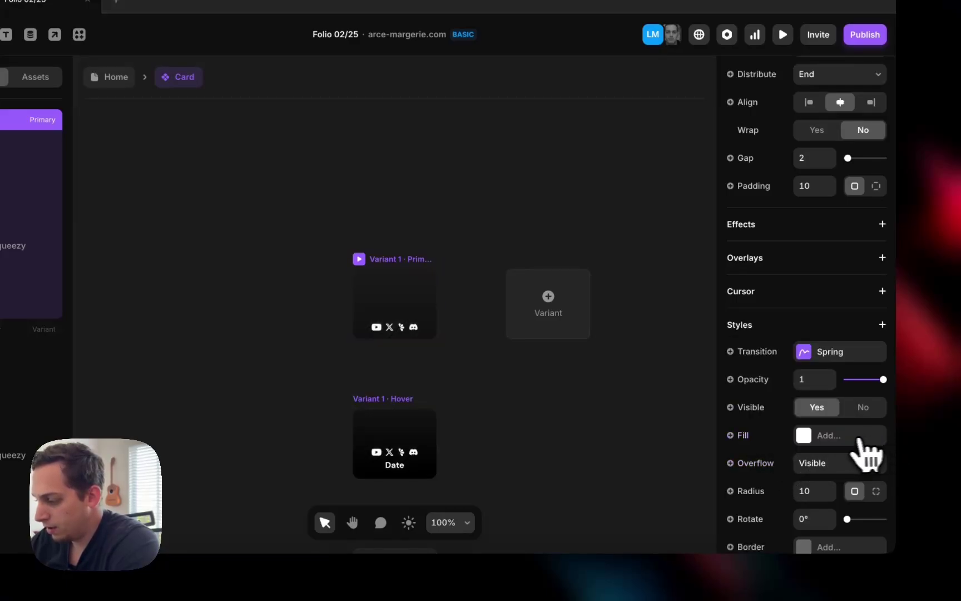
# Create a new image variable for the primary variant's fill and look at its default image options.
pyautogui.click(412, 298)
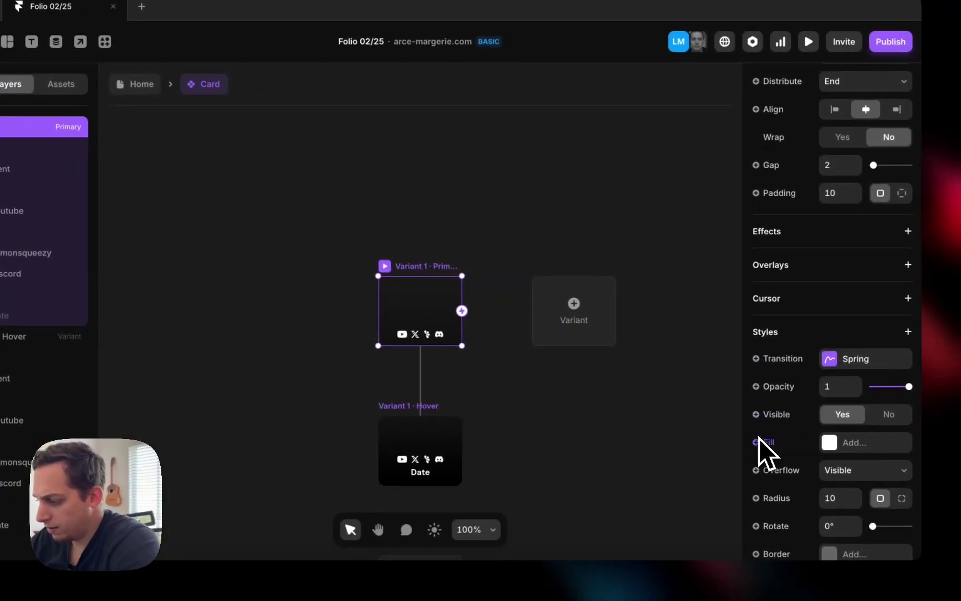
pyautogui.click(758, 441)
pyautogui.moveTo(796, 392)
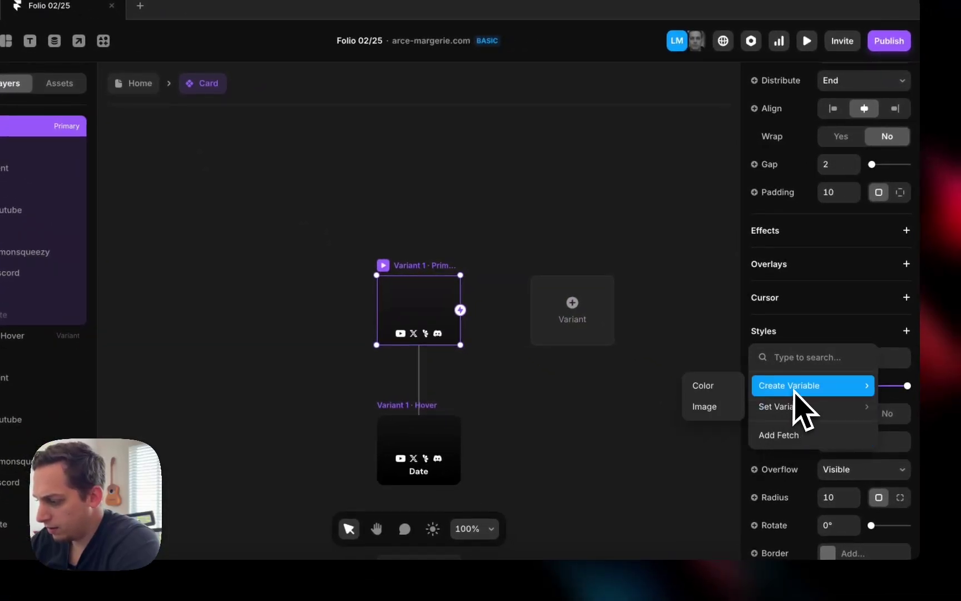
pyautogui.click(716, 407)
pyautogui.click(526, 258)
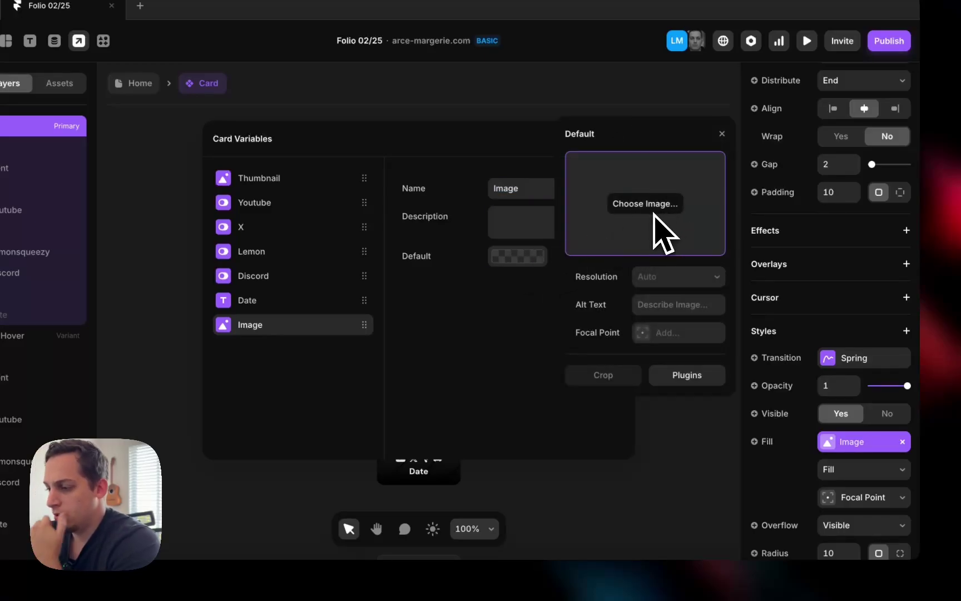
pyautogui.click(476, 233)
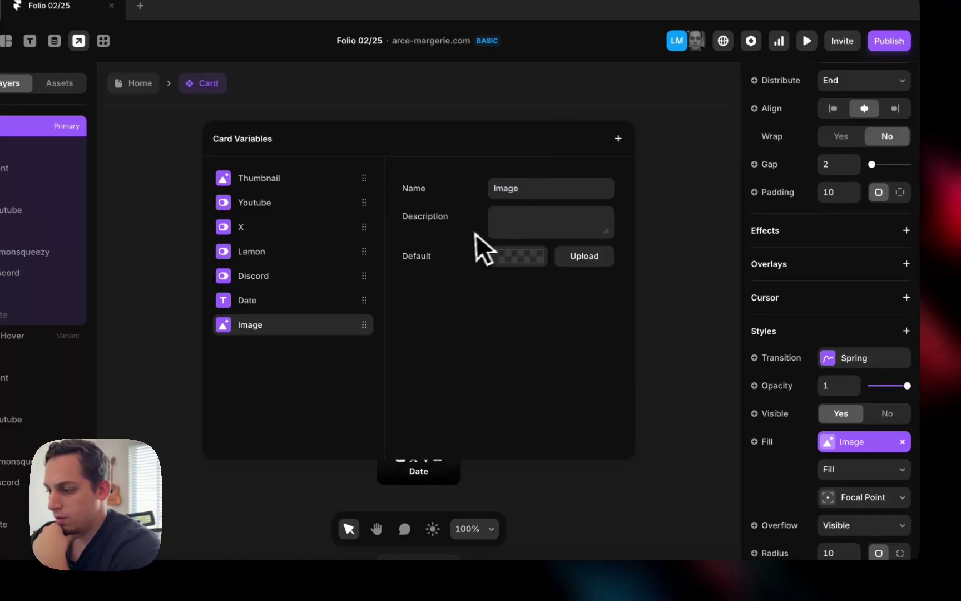
pyautogui.click(536, 263)
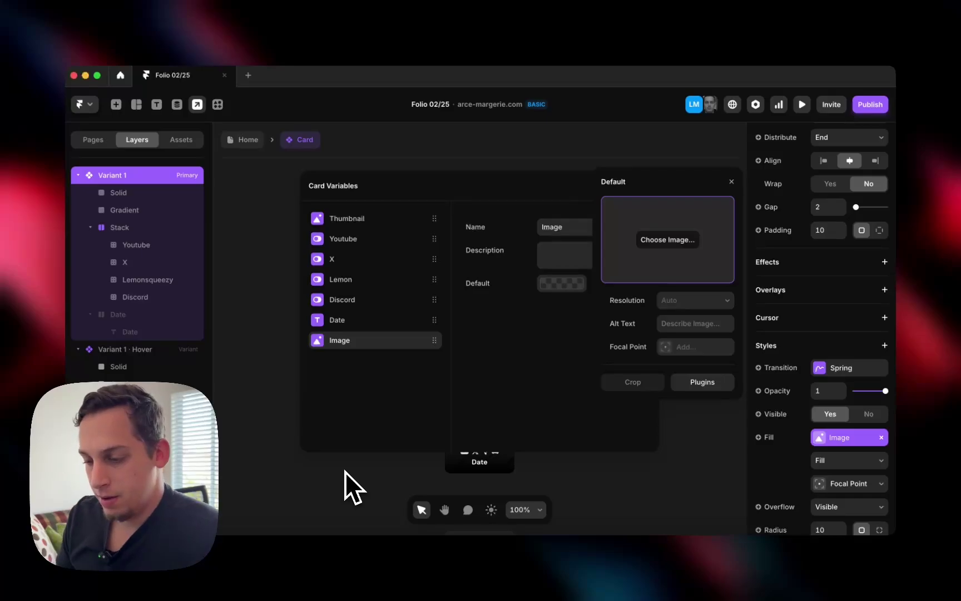
pyautogui.click(670, 405)
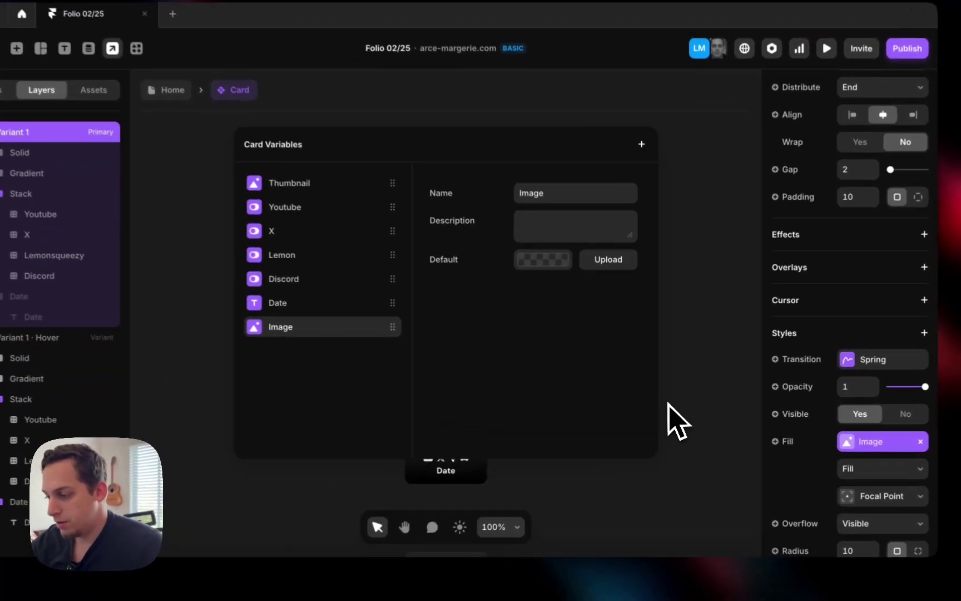
# Draw a frame about 106 by 94 beside the primary variant and fill it with #262626.
pyautogui.click(674, 412)
pyautogui.hscroll(-2, 537, 367)
pyautogui.press('f')
pyautogui.moveTo(337, 284); pyautogui.dragTo(410, 349)
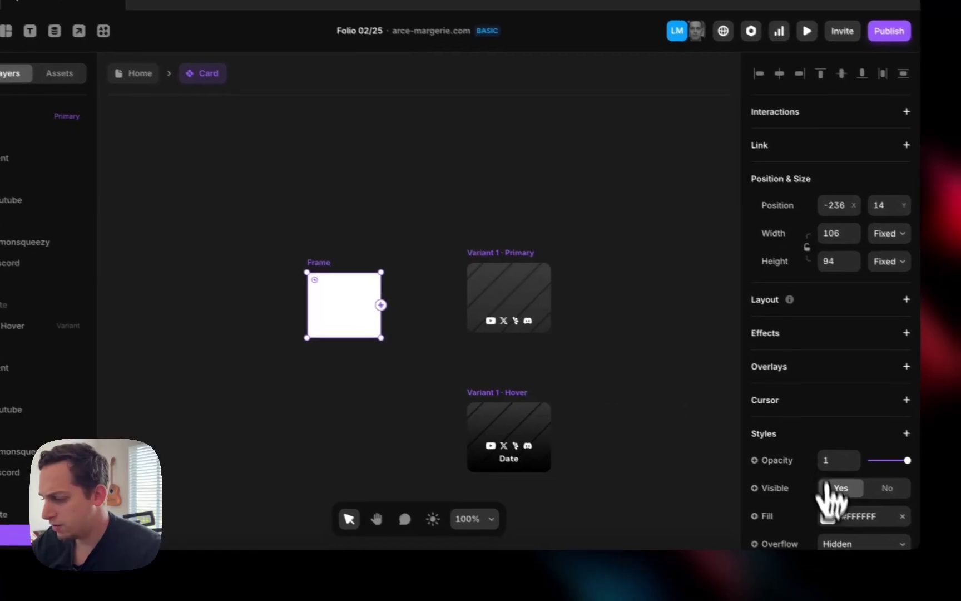
pyautogui.click(866, 530)
pyautogui.click(600, 399)
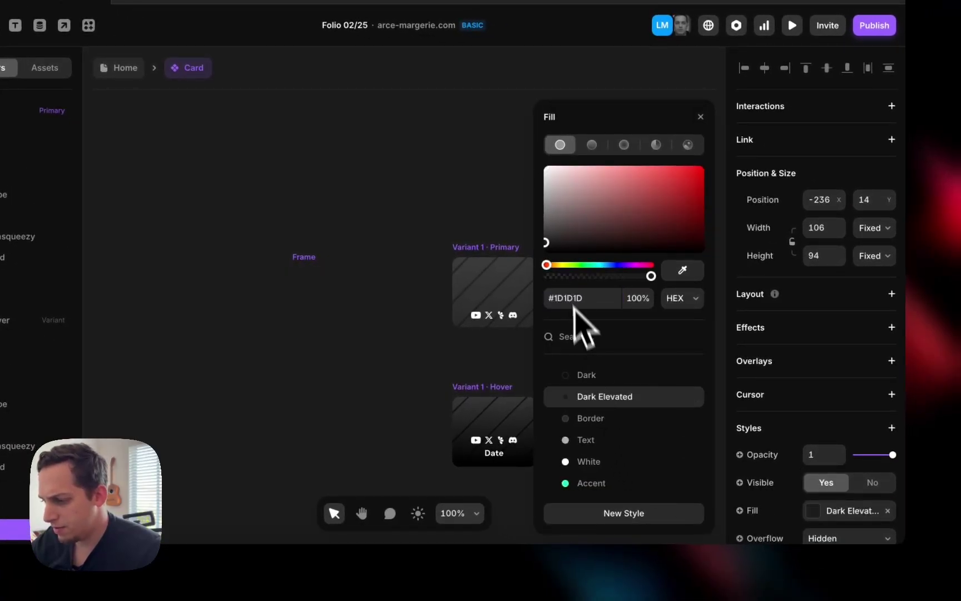
pyautogui.moveTo(548, 243); pyautogui.dragTo(542, 241)
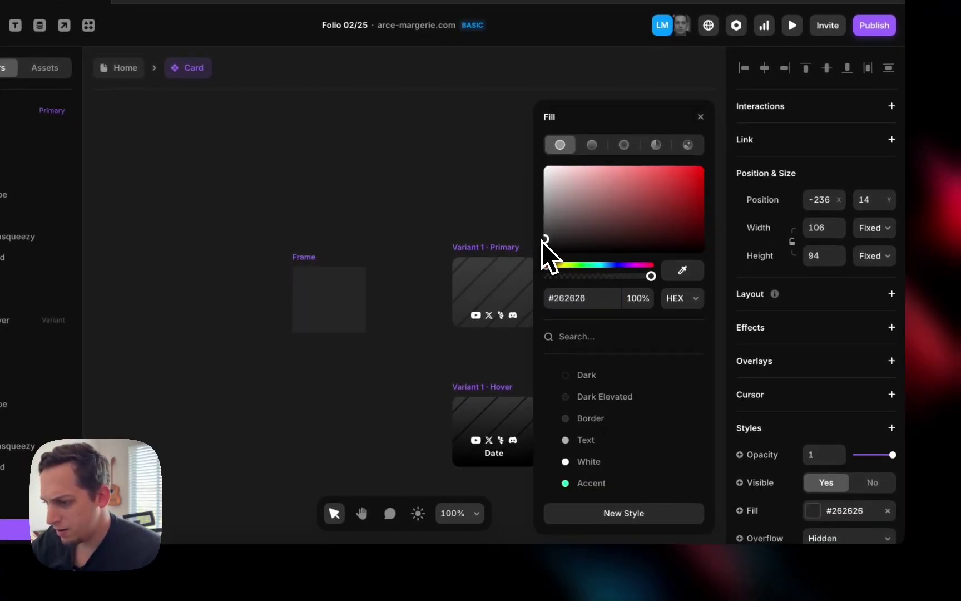
pyautogui.click(342, 226)
# Export the dark grey frame as a 1x PNG named Grey-TN.png to the Downloads folder.
pyautogui.click(306, 256)
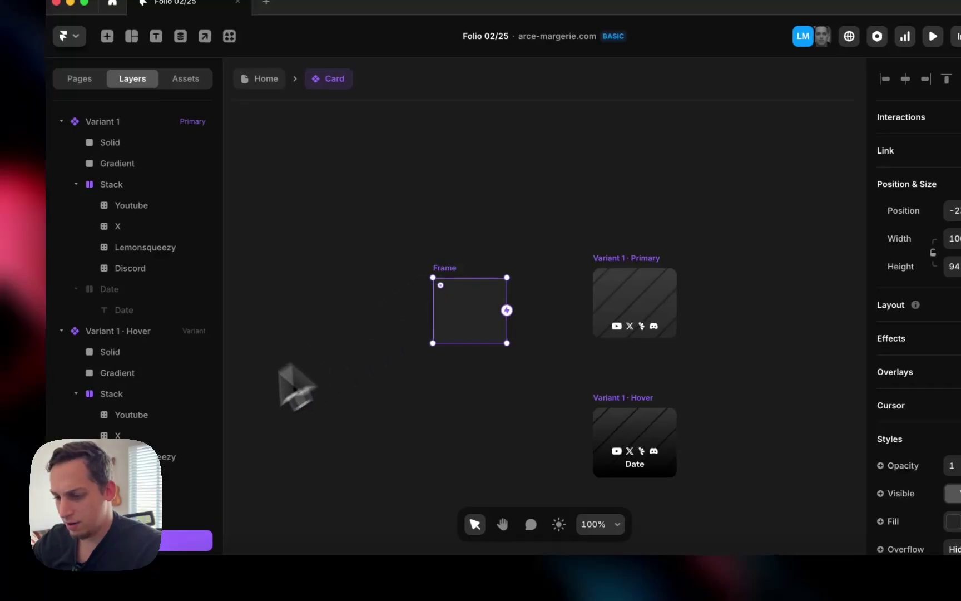
pyautogui.scroll(-5, 854, 450)
pyautogui.click(882, 512)
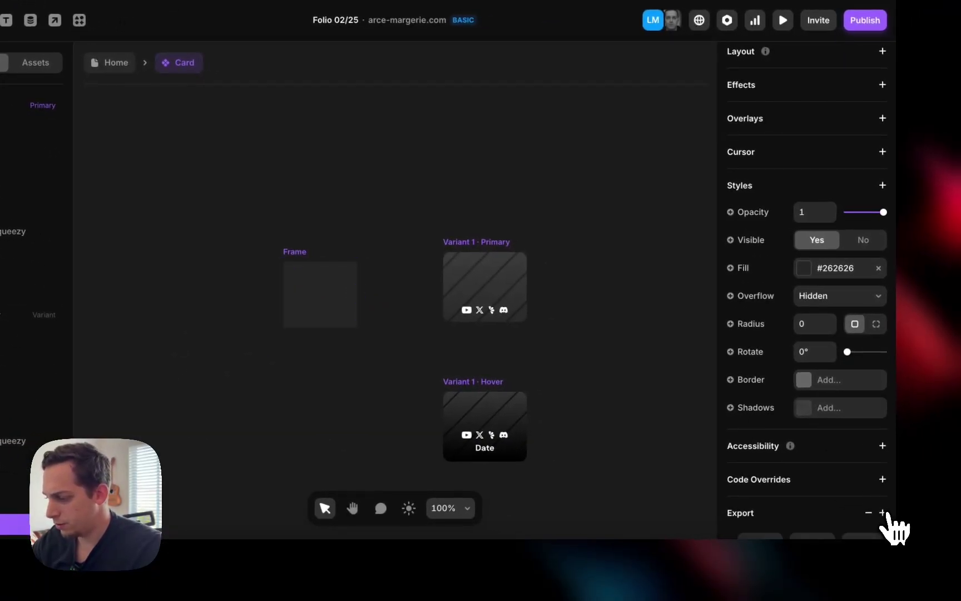
pyautogui.scroll(-2, 818, 511)
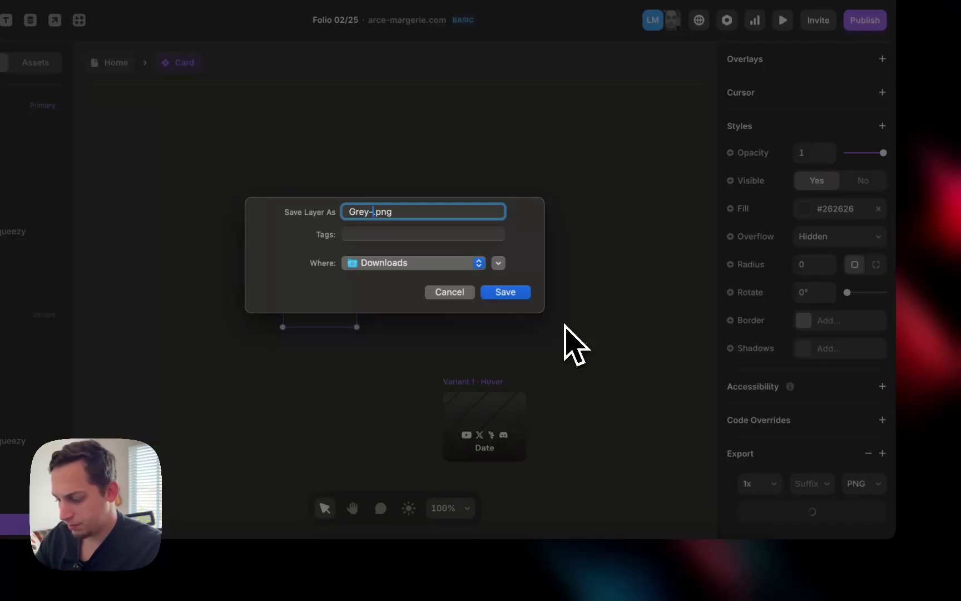
pyautogui.press('Return')
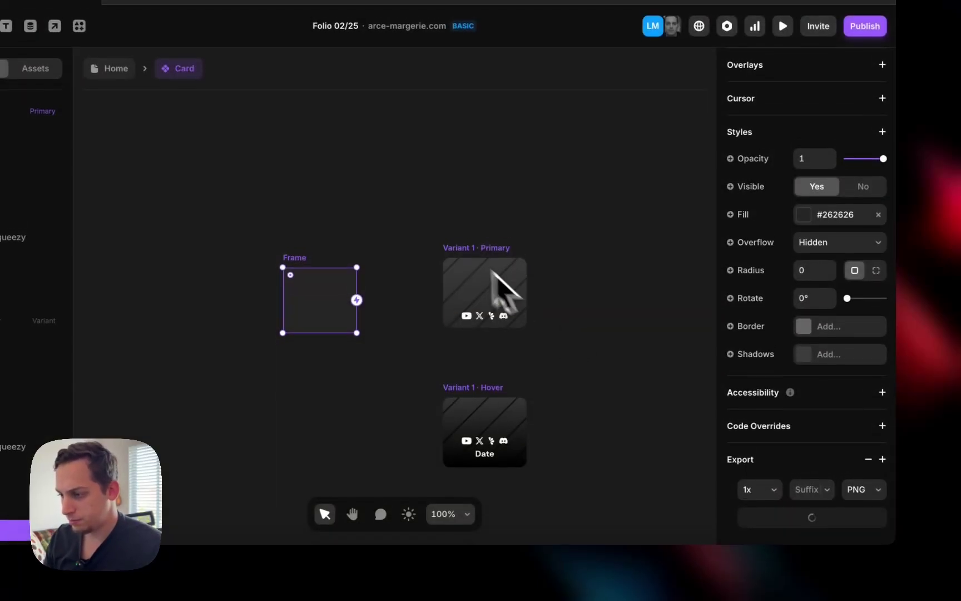
# Remove the Image variable from the primary variant's fill and create a new image variable for it.
pyautogui.click(465, 245)
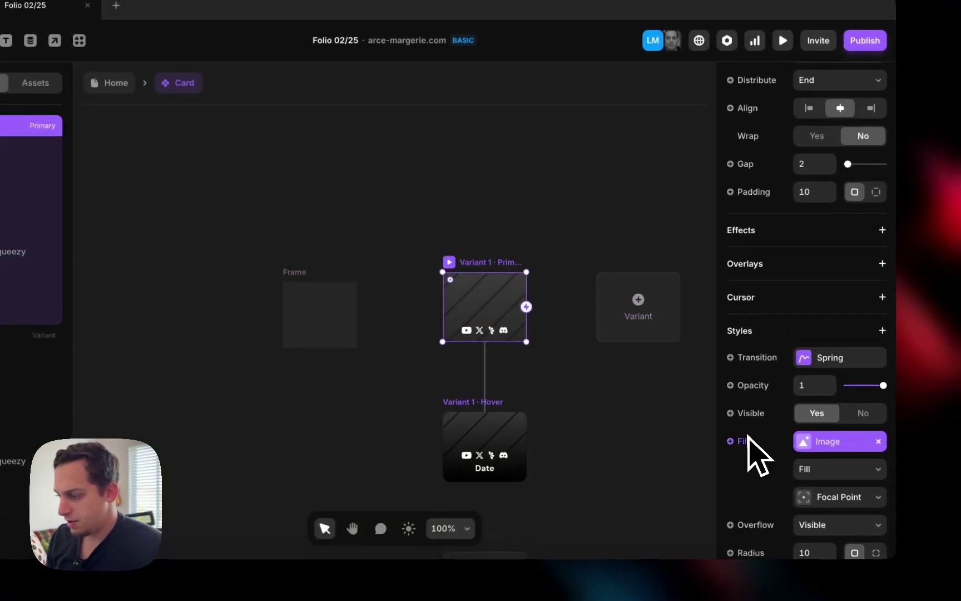
pyautogui.click(878, 441)
pyautogui.click(752, 448)
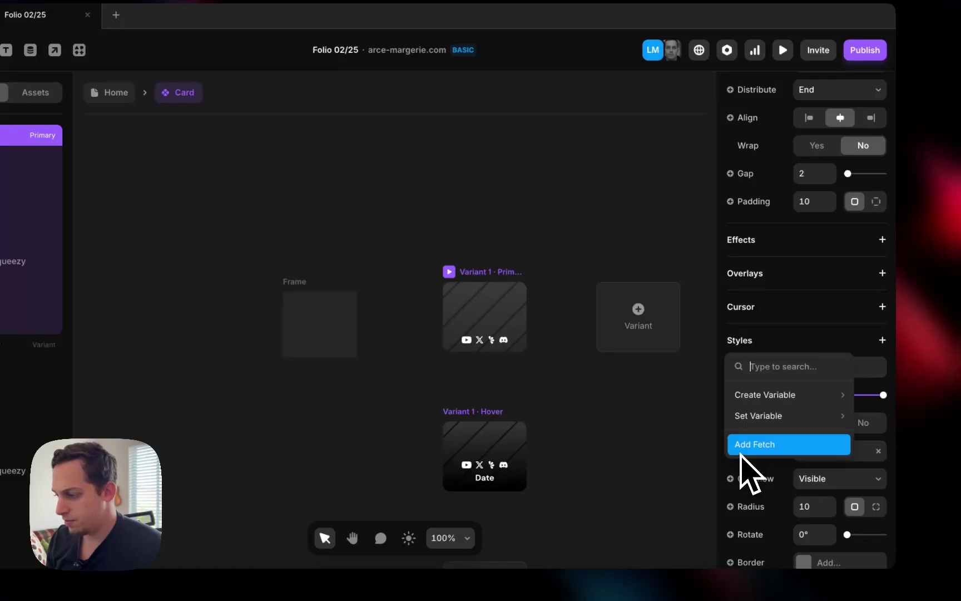
pyautogui.moveTo(752, 400)
pyautogui.click(685, 417)
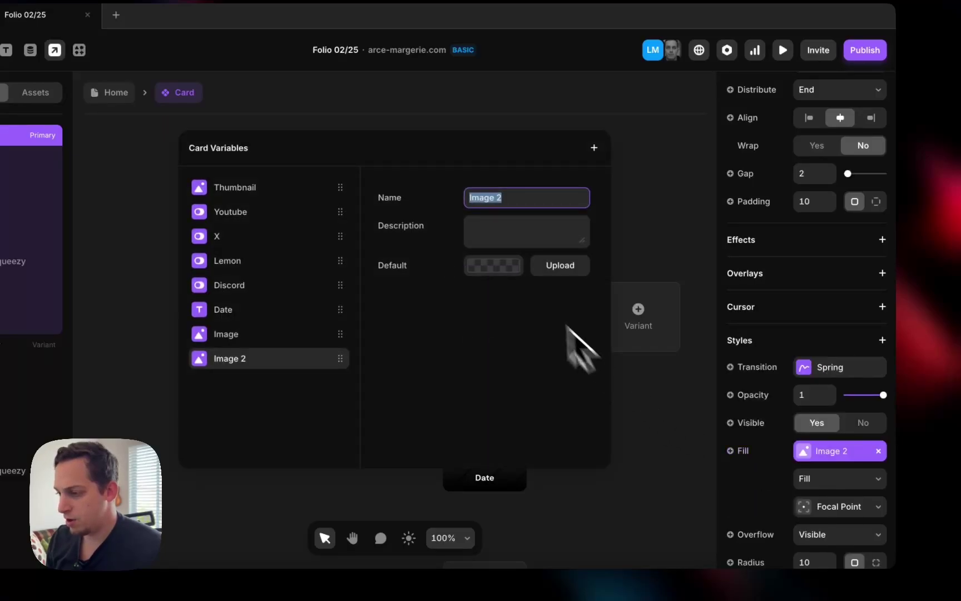
# Upload Grey-TN.png as the default image of the Image 2 variable.
pyautogui.click(501, 265)
pyautogui.click(621, 213)
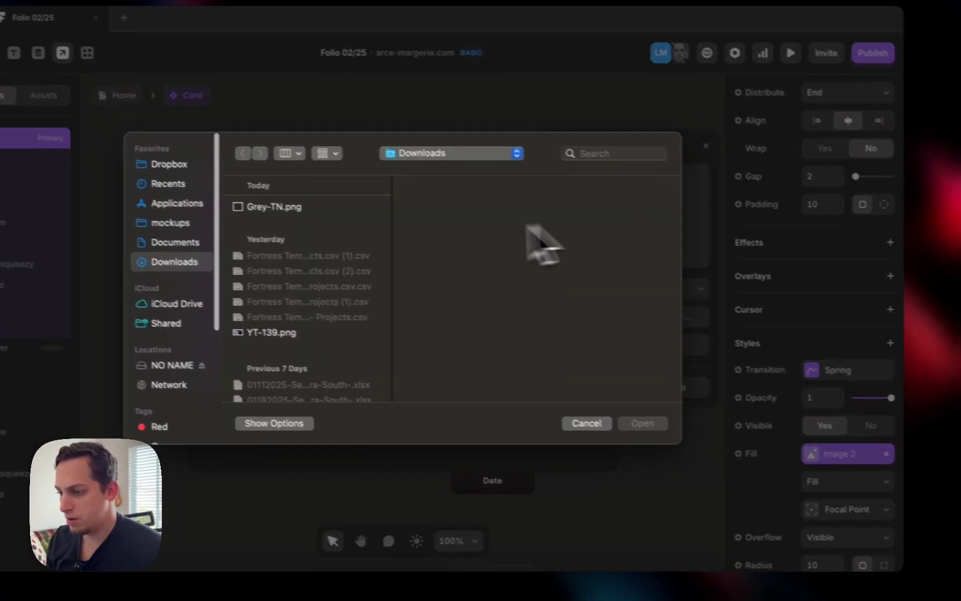
pyautogui.click(323, 206)
pyautogui.click(650, 421)
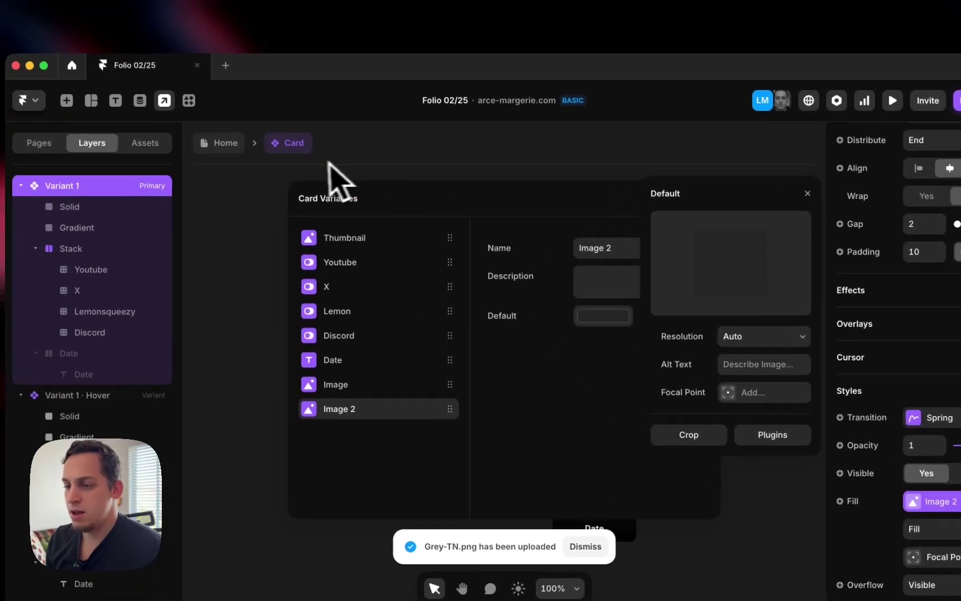
# Return to the Home page and bind the grid card's Image 2 property to the Thumbnail field.
pyautogui.click(271, 131)
pyautogui.click(168, 109)
pyautogui.click(225, 144)
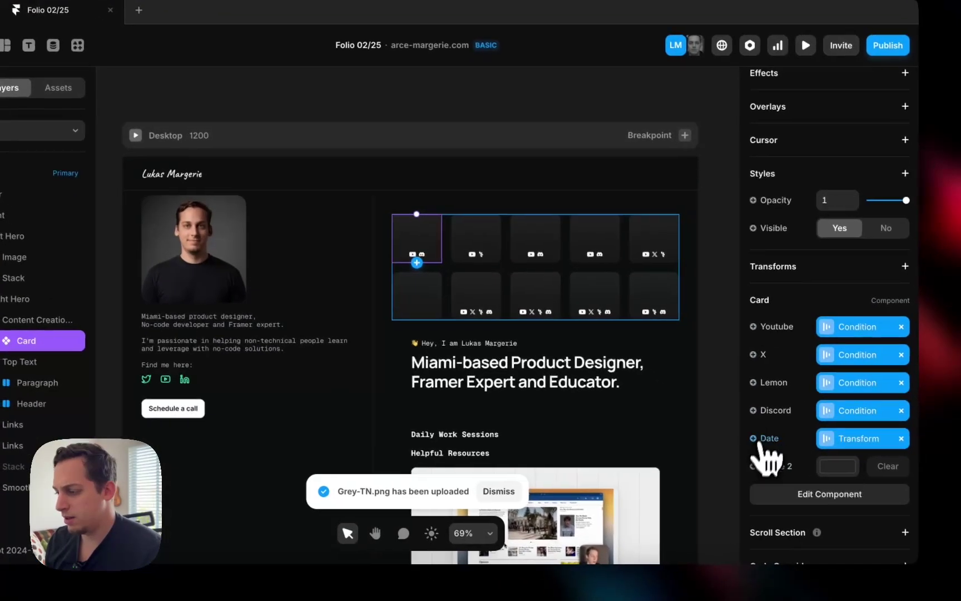
pyautogui.click(753, 466)
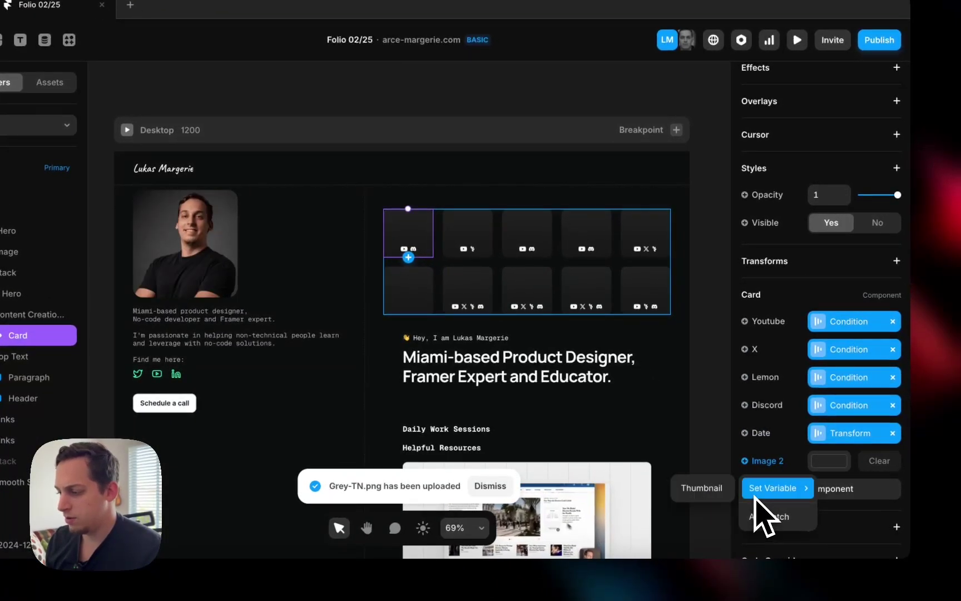
pyautogui.moveTo(781, 493)
pyautogui.click(707, 492)
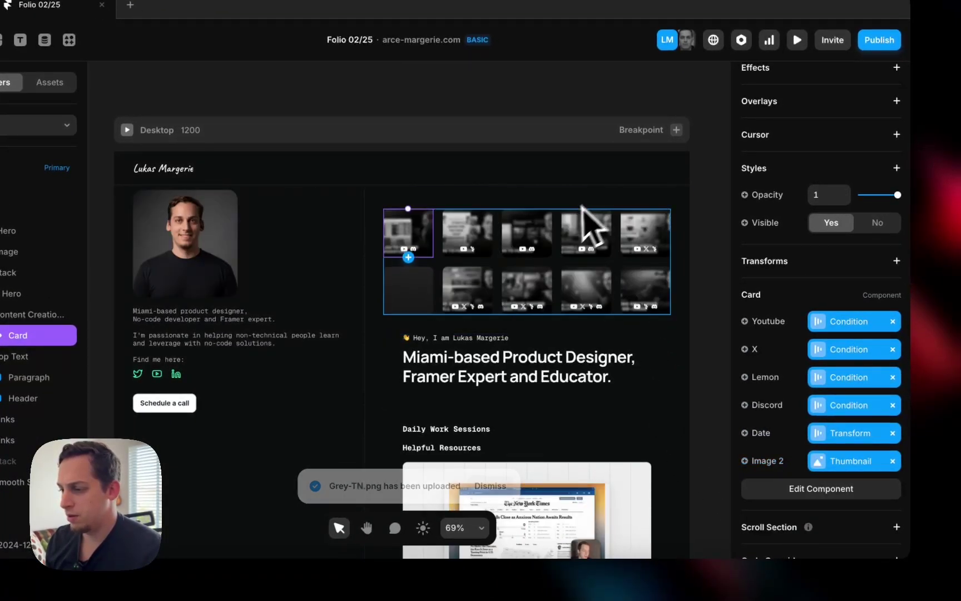
# Preview the Desktop page to check the card thumbnails, and return to the canvas.
pyautogui.click(466, 277)
pyautogui.click(201, 135)
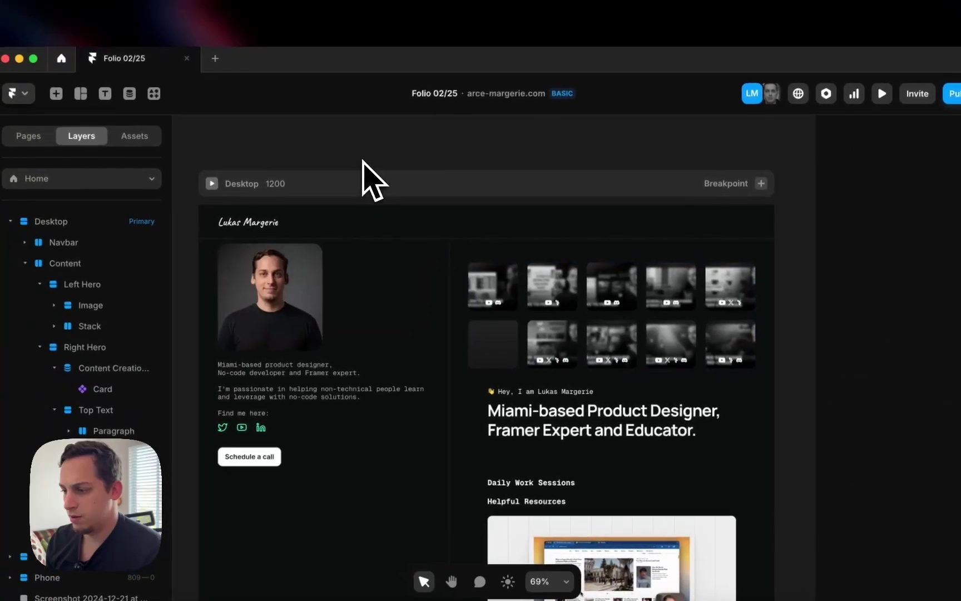
pyautogui.click(265, 194)
pyautogui.press('super+p')
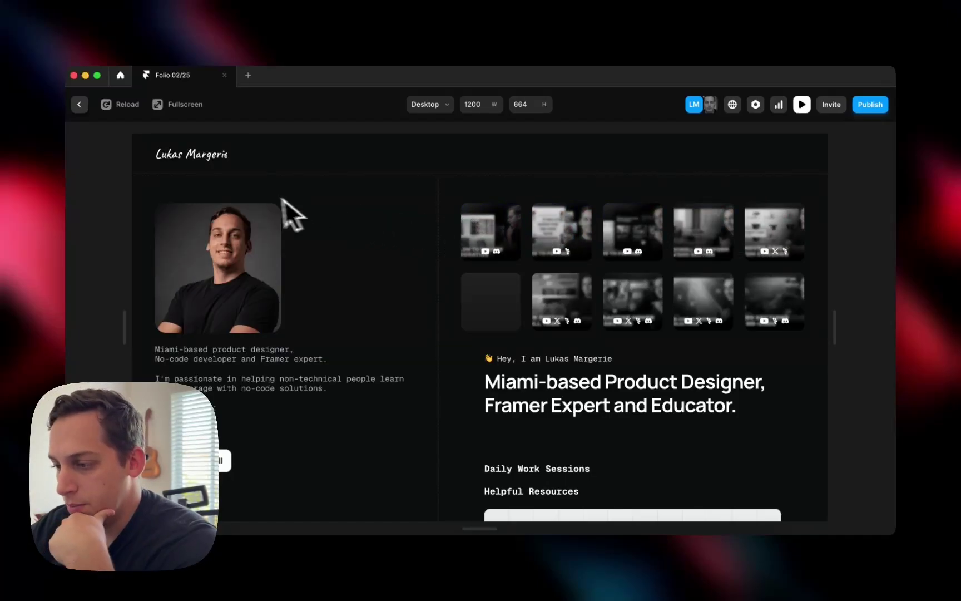
pyautogui.click(79, 104)
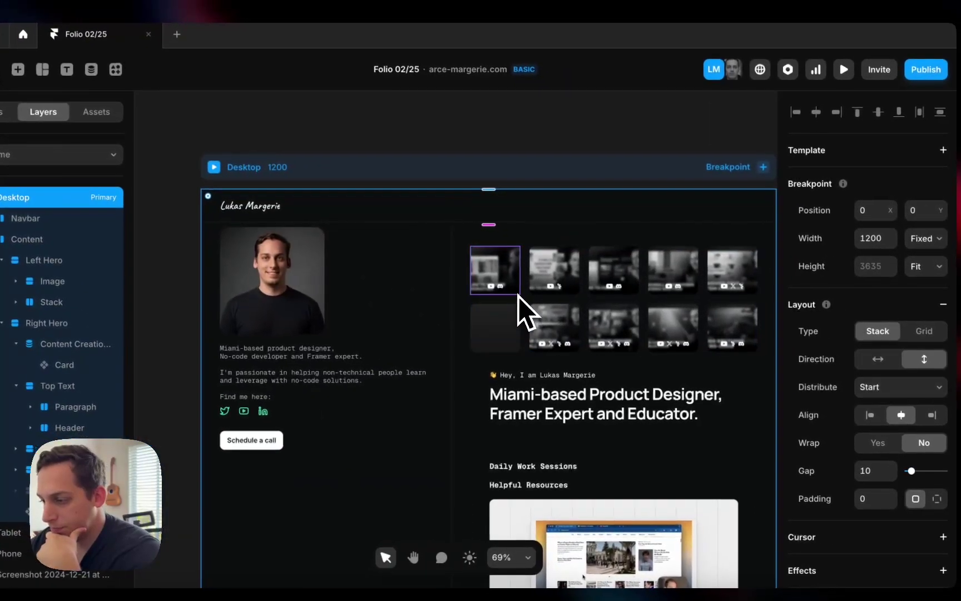
# Open the Card component from the grid and delete the leftover grey frame.
pyautogui.click(568, 310)
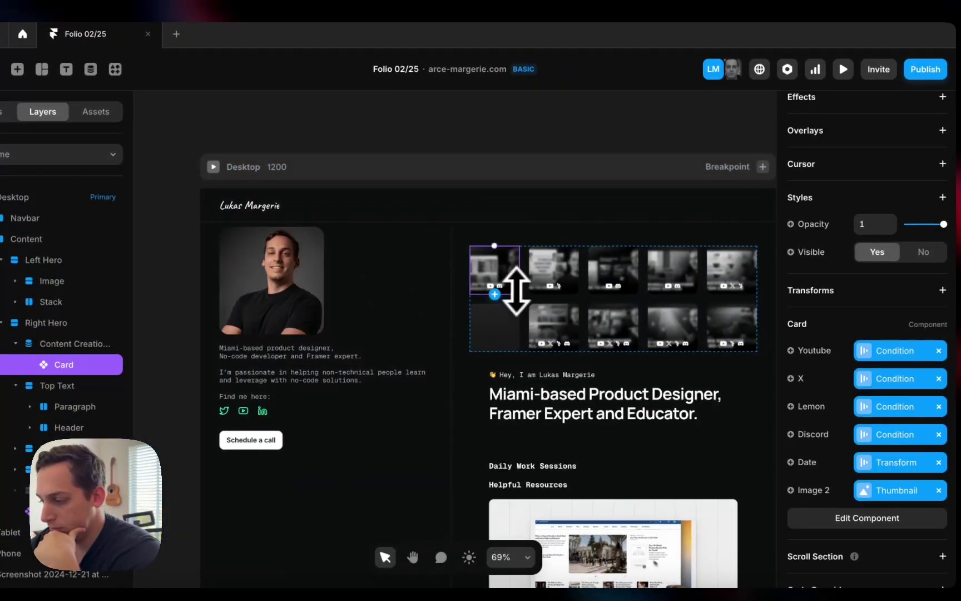
pyautogui.doubleClick(516, 291)
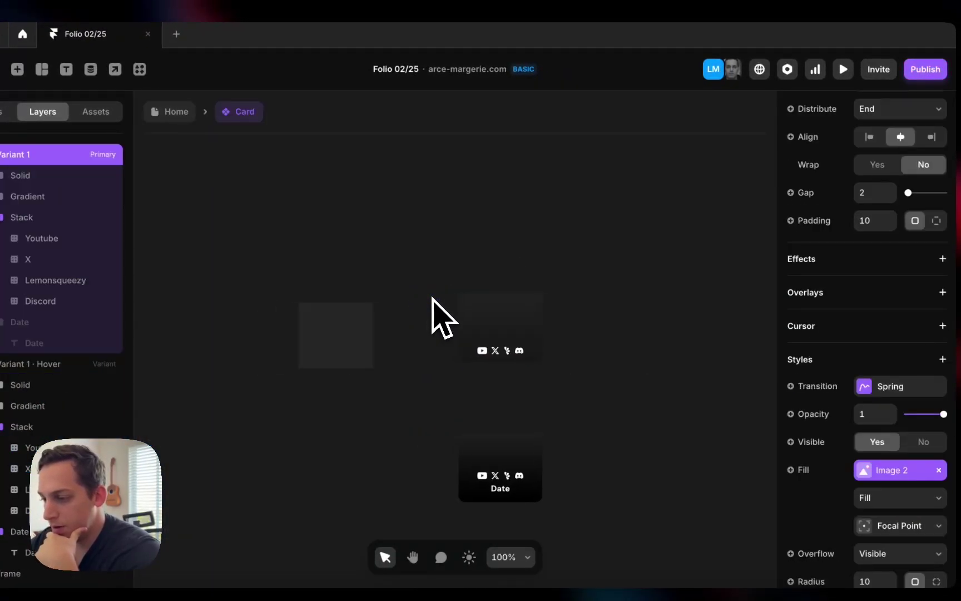
pyautogui.click(344, 301)
pyautogui.press('Delete')
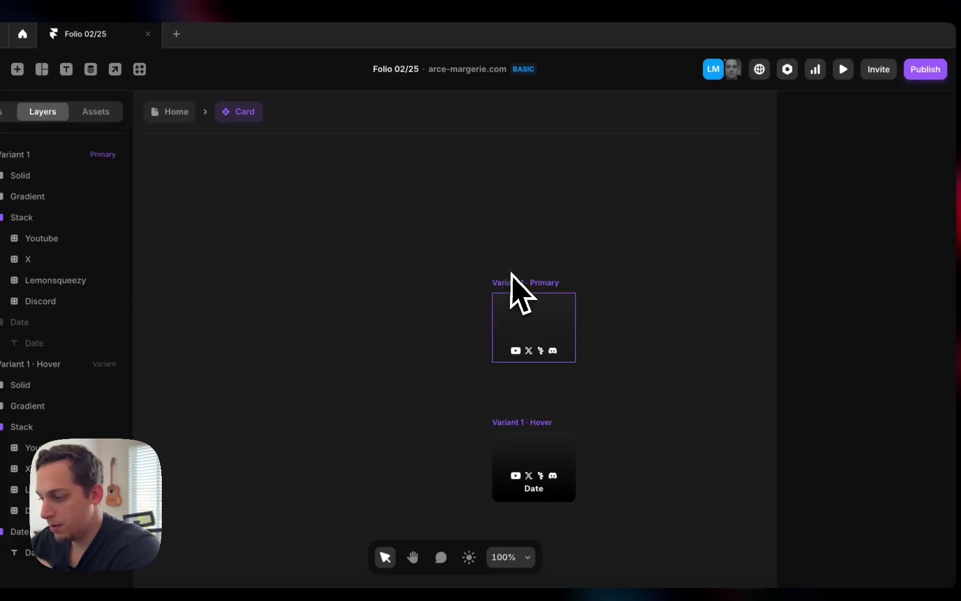
# Add a solid border to the Card's primary variant in #FFFFFF at 20% opacity.
pyautogui.click(515, 282)
pyautogui.scroll(-3, 830, 370)
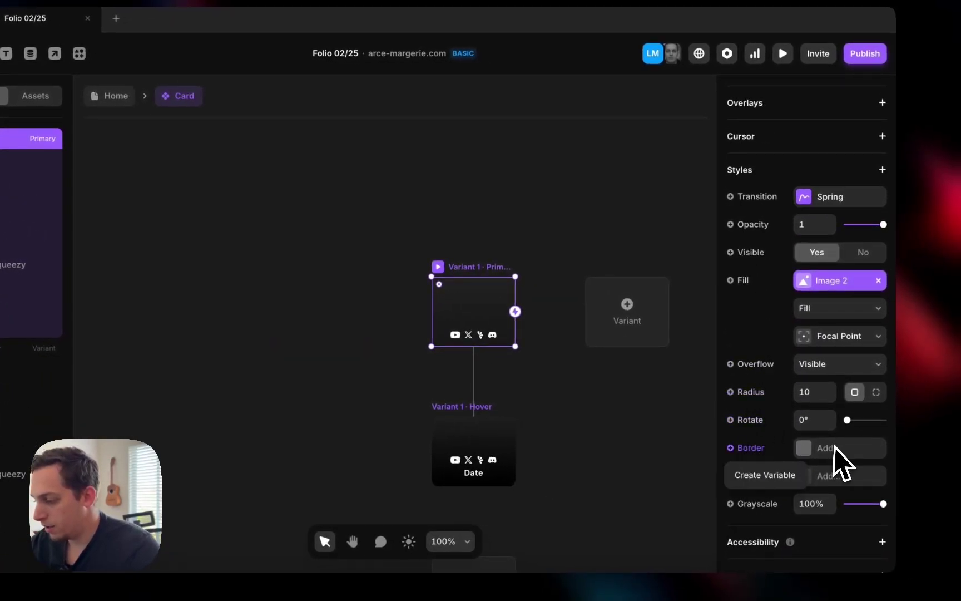
pyautogui.click(816, 449)
pyautogui.click(614, 486)
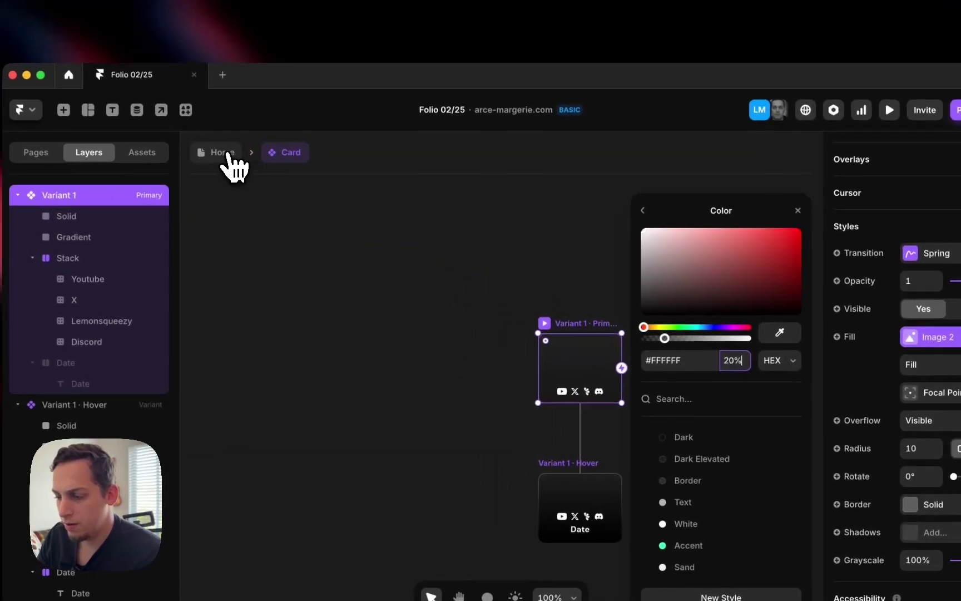
# Go back to the Home page and preview the bordered cards before returning to the canvas.
pyautogui.click(111, 103)
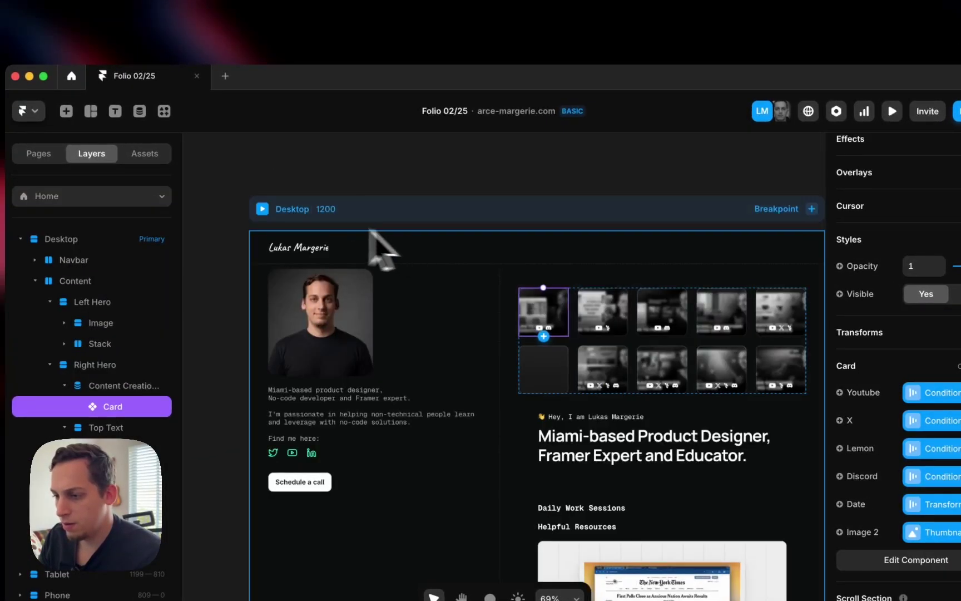
pyautogui.click(262, 208)
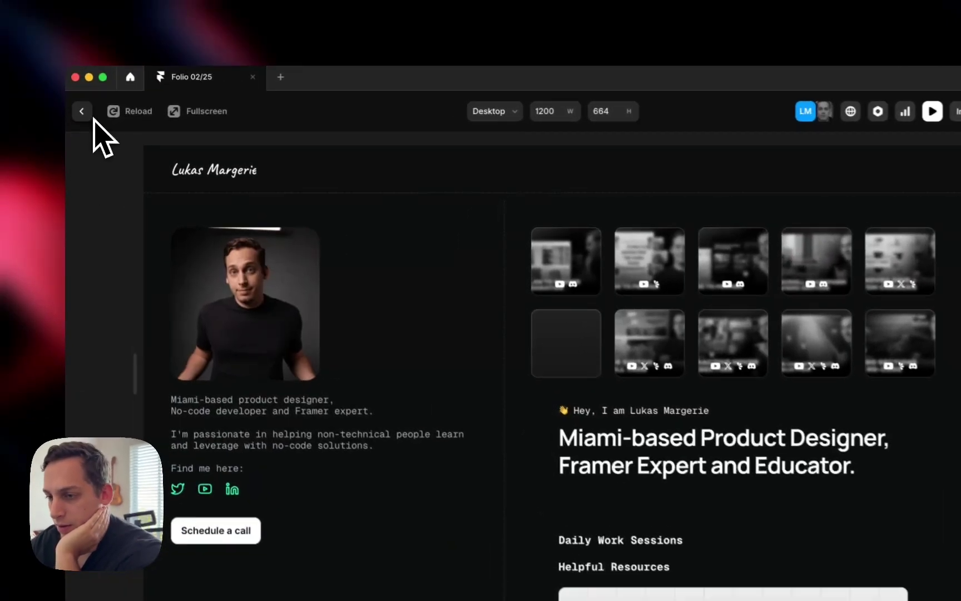
pyautogui.click(79, 104)
# Set the gap of the Content Creation grid to 10.
pyautogui.click(534, 328)
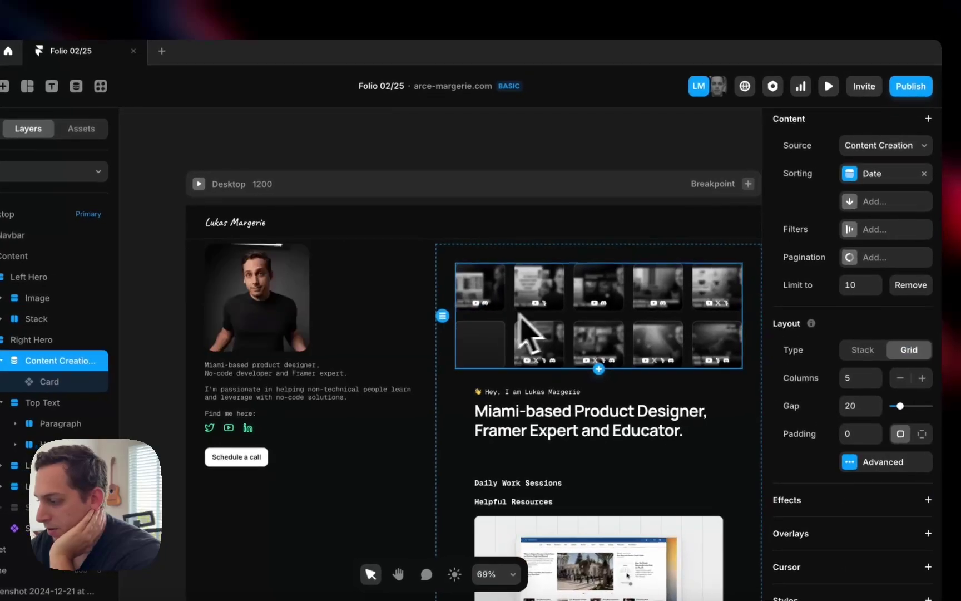
pyautogui.click(817, 378)
pyautogui.write('10')
pyautogui.press('Return')
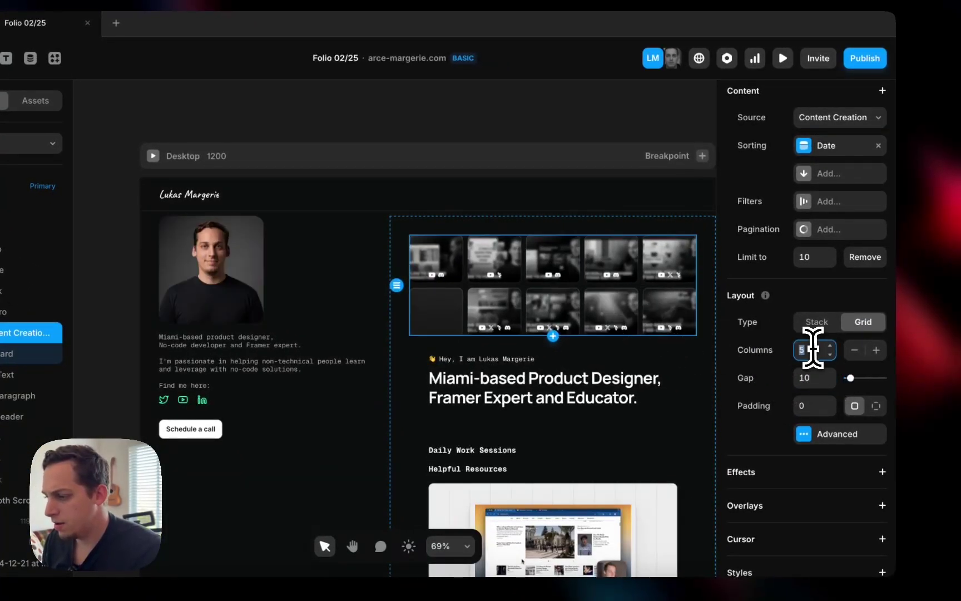
# Try the Content Creation grid with 3 columns and settle on 4 columns.
pyautogui.write('4')
pyautogui.press('BackSpace')
pyautogui.write('3')
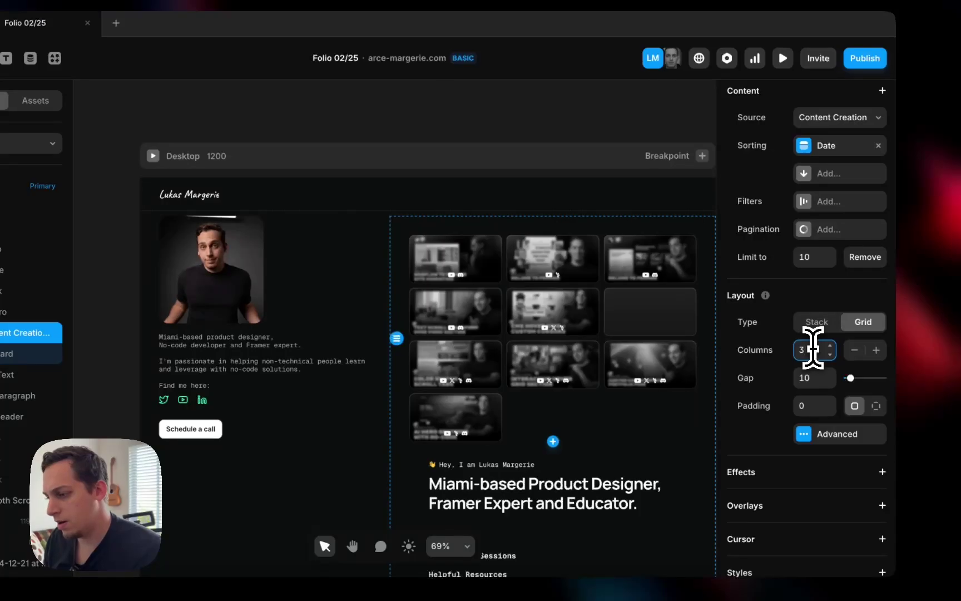
pyautogui.press('BackSpace')
pyautogui.write('4')
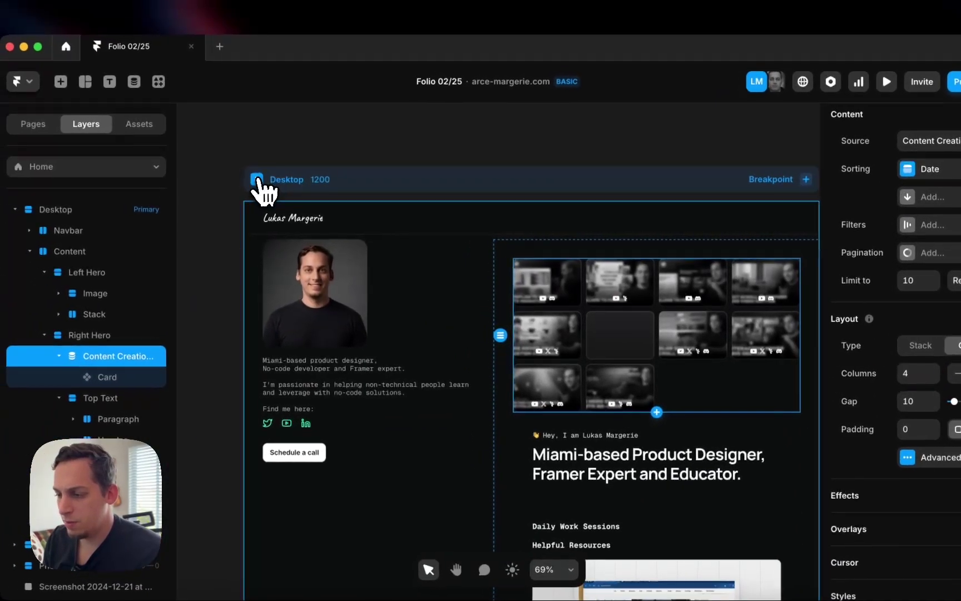
# Preview the page with the rearranged card grid, look over its layout and exit the preview.
pyautogui.click(152, 156)
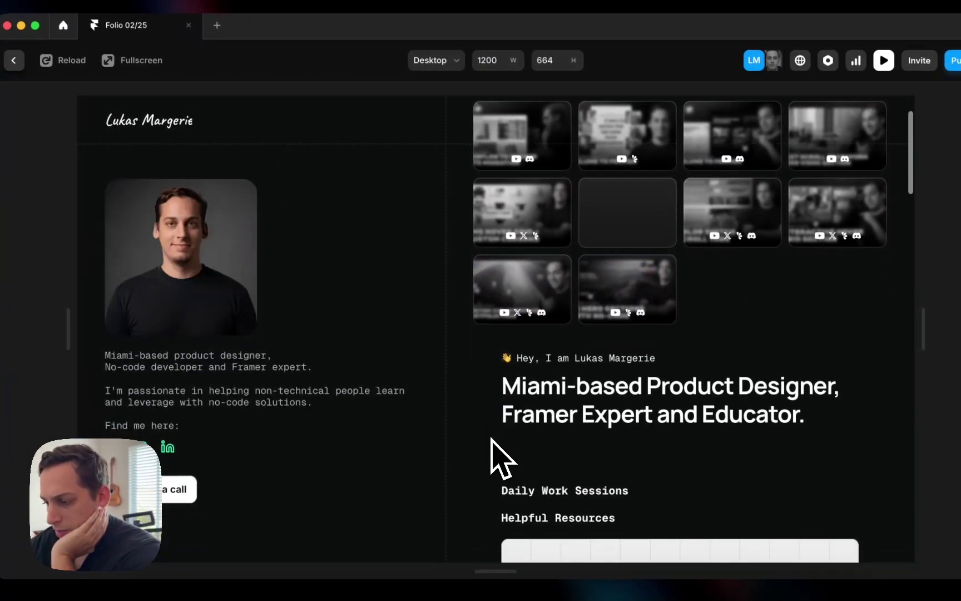
pyautogui.scroll(-2, 484, 423)
pyautogui.scroll(2, 484, 412)
pyautogui.click(14, 60)
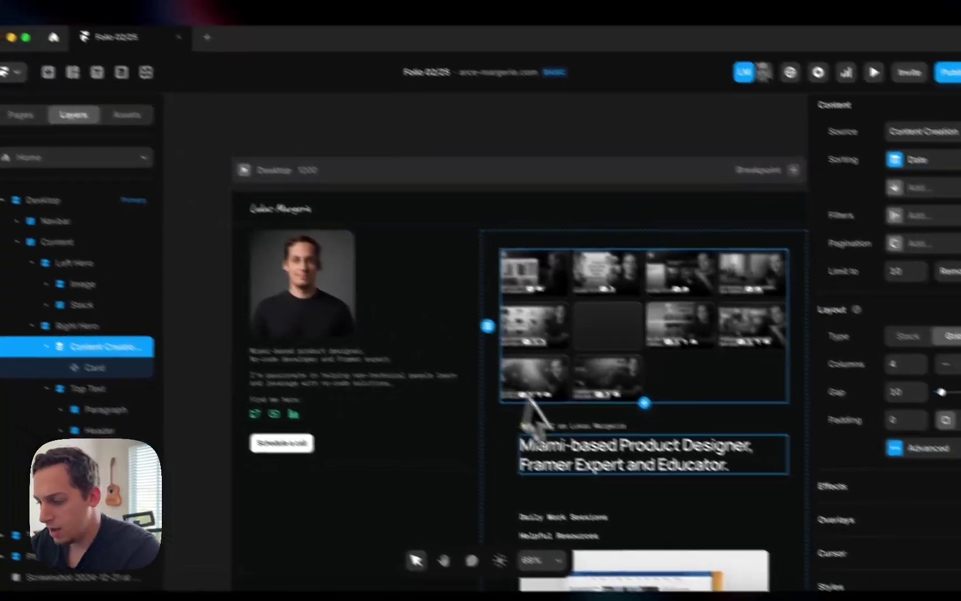
# Set the bottom and left padding of the Top Text stack to 0.
pyautogui.click(517, 442)
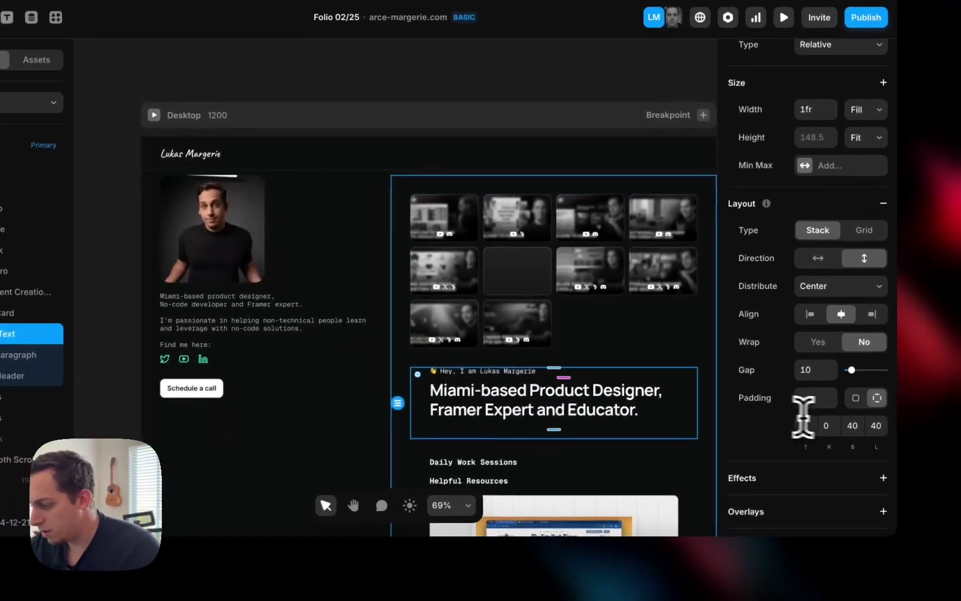
pyautogui.click(852, 425)
pyautogui.write('0')
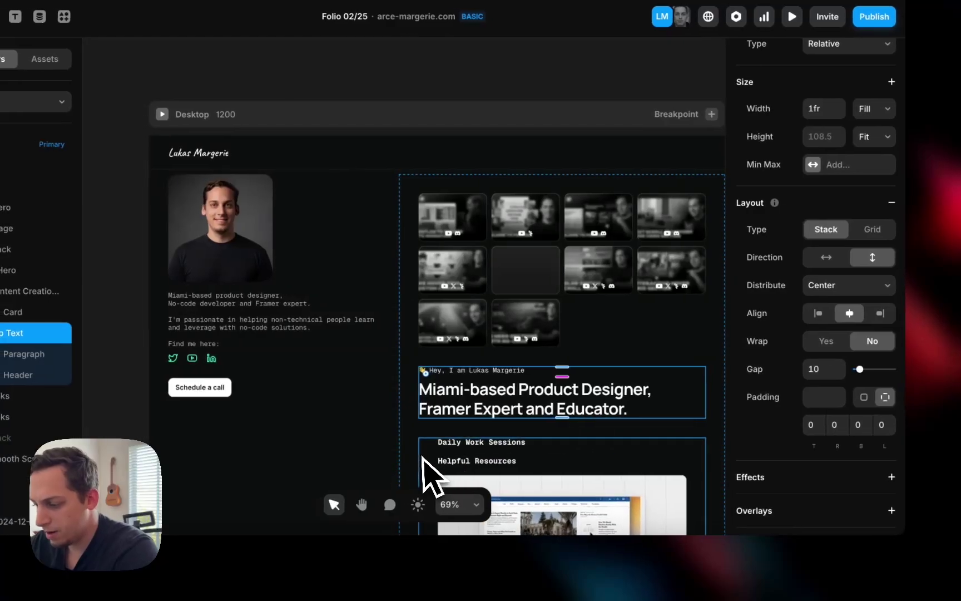
# Set the right and left padding to 0 on the stack holding Daily Work Sessions and Helpful Resources.
pyautogui.click(428, 477)
pyautogui.scroll(-5, 815, 493)
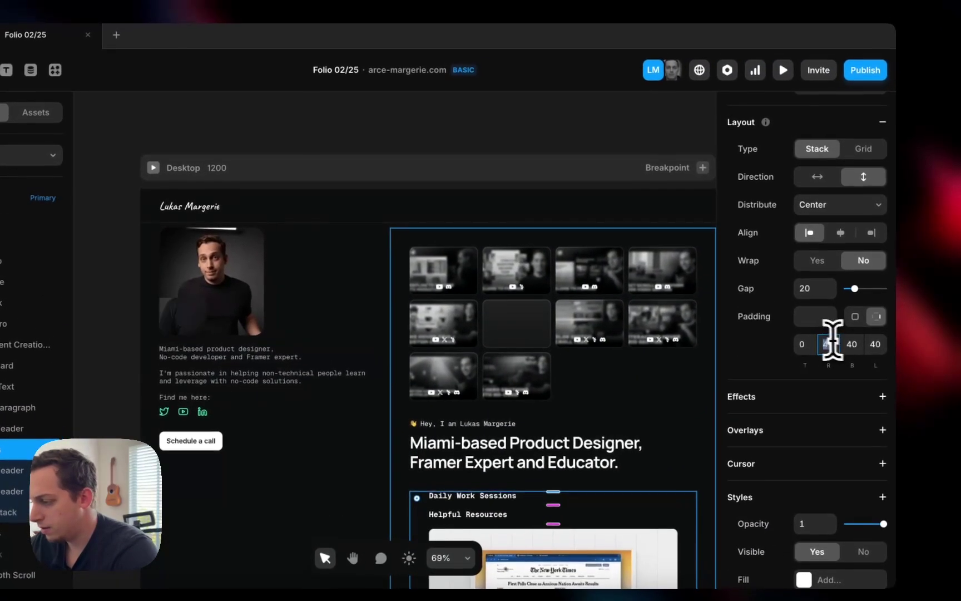
pyautogui.click(840, 291)
pyautogui.write('0')
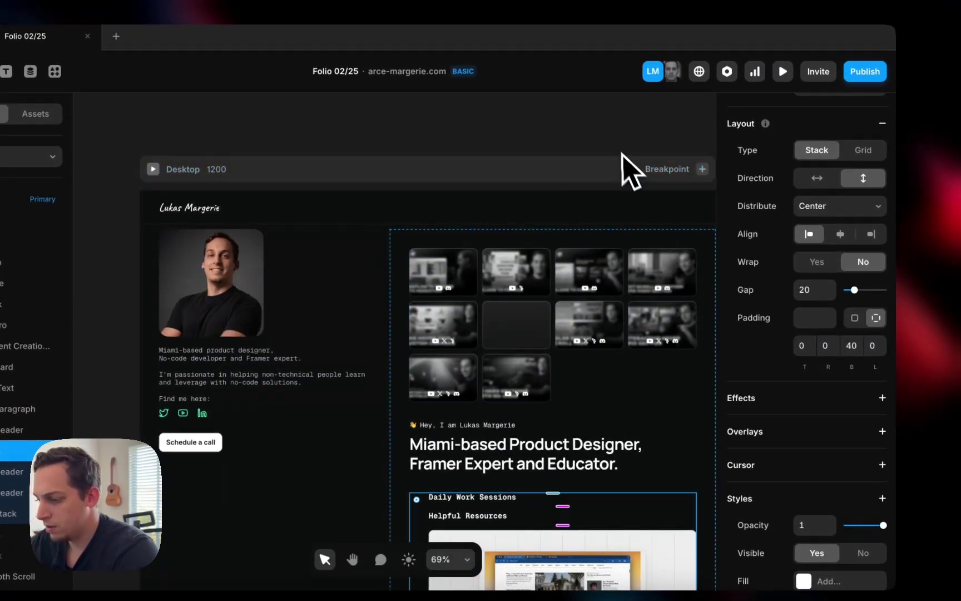
# Set the right padding to 0 on the Links stack holding the Find and follow me here section.
pyautogui.scroll(-10, 626, 167)
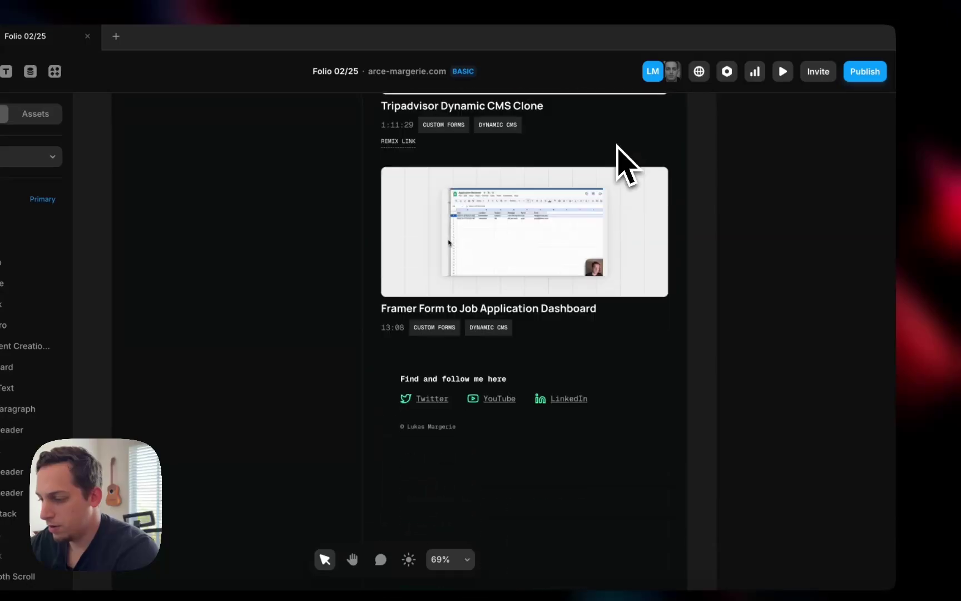
pyautogui.scroll(3, 625, 167)
pyautogui.scroll(-4, 626, 167)
pyautogui.click(408, 320)
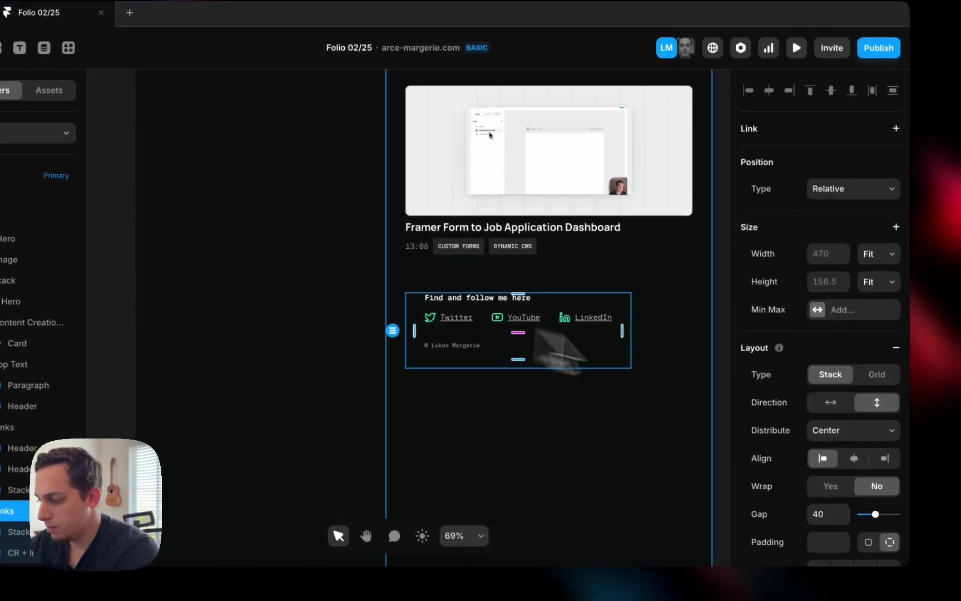
pyautogui.scroll(-3, 834, 445)
pyautogui.click(843, 489)
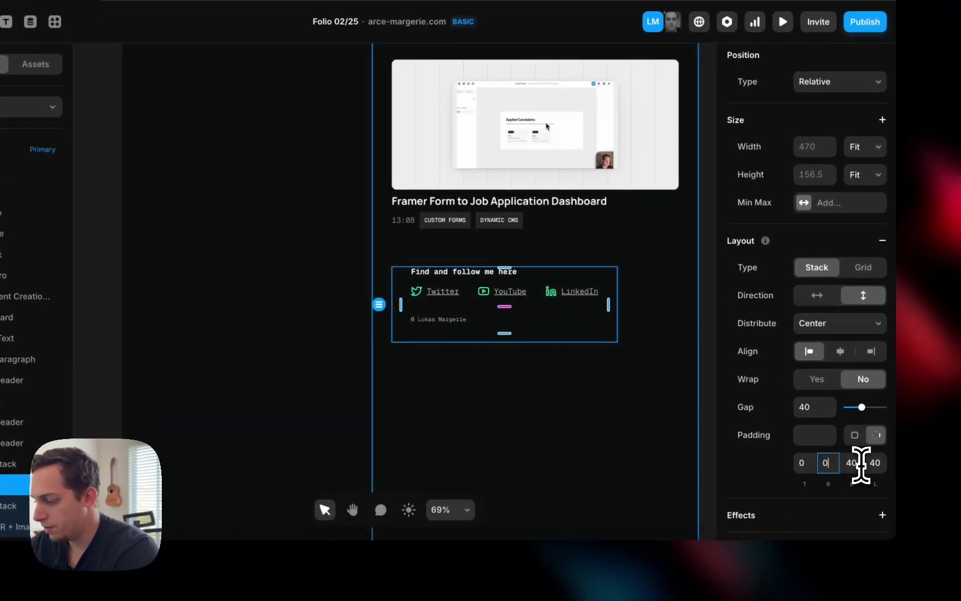
pyautogui.click(708, 373)
# Move the Content Creation grid below Top Text inside the Right Hero stack.
pyautogui.scroll(20, 714, 361)
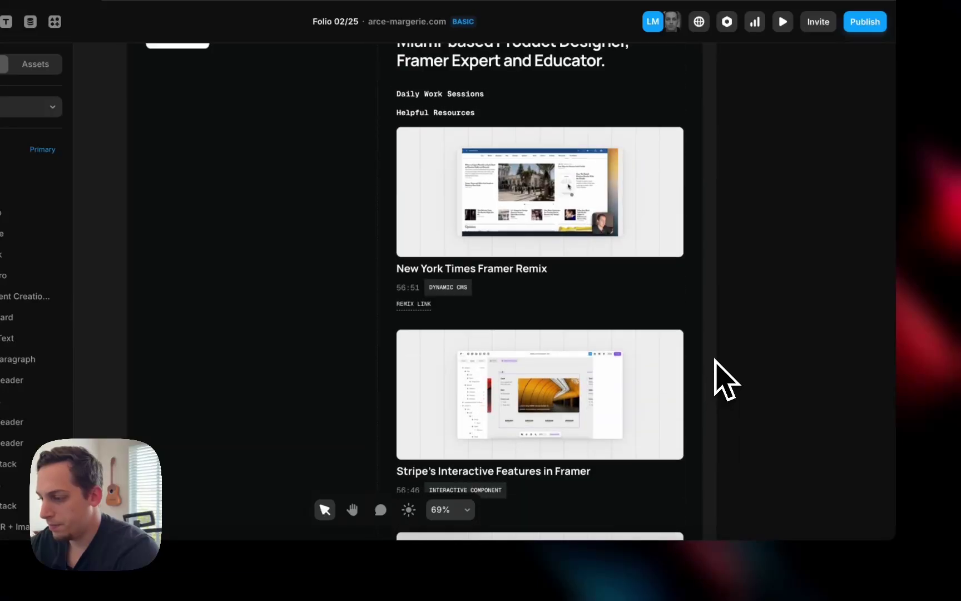
pyautogui.scroll(-4, 714, 361)
pyautogui.click(662, 357)
pyautogui.scroll(-3, 594, 350)
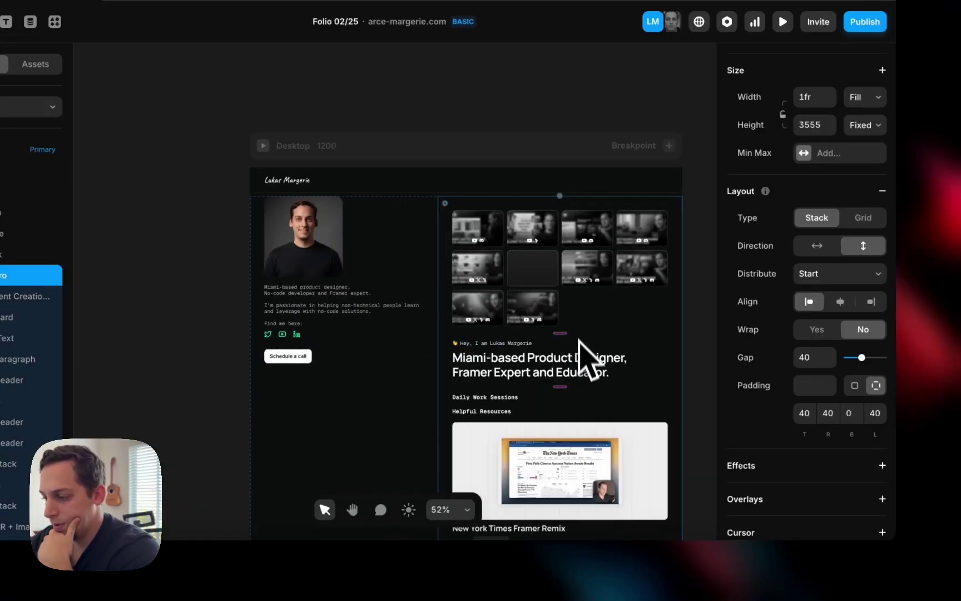
pyautogui.click(570, 306)
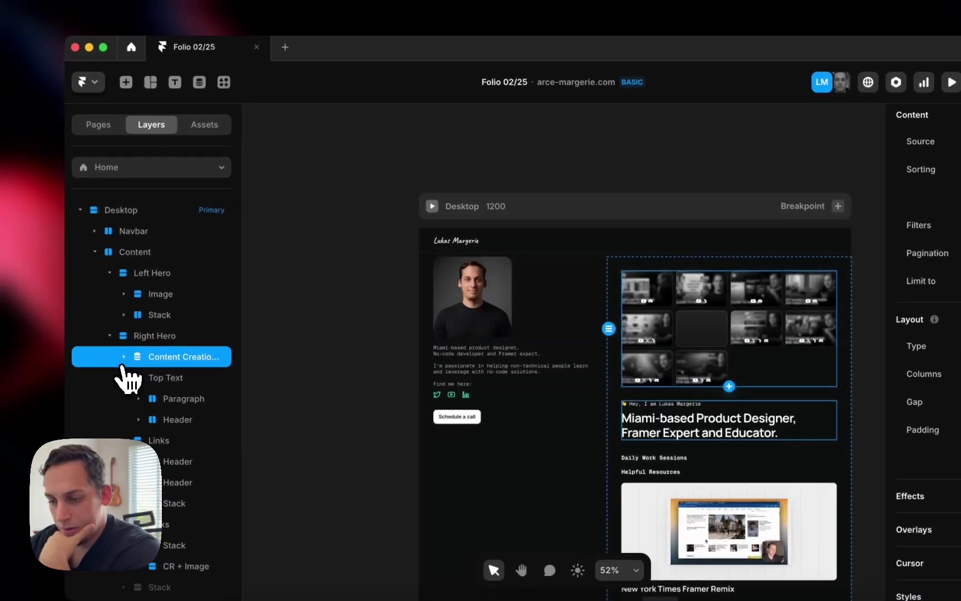
pyautogui.click(121, 376)
pyautogui.moveTo(144, 380); pyautogui.dragTo(147, 388)
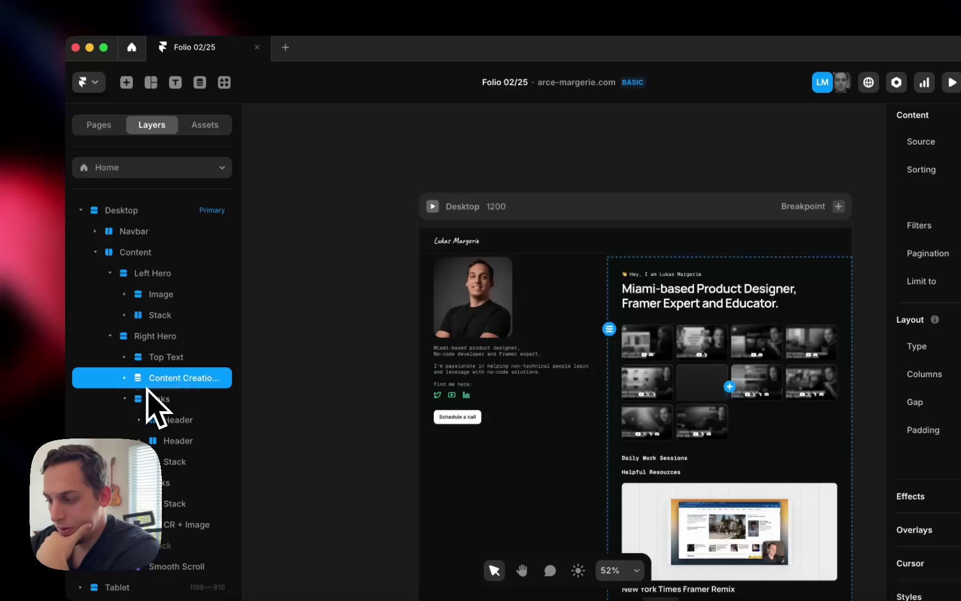
pyautogui.click(354, 177)
# Preview the Desktop page with the heading above the card grid, check how it scrolls and exit the preview.
pyautogui.hscroll(2, 359, 167)
pyautogui.click(403, 193)
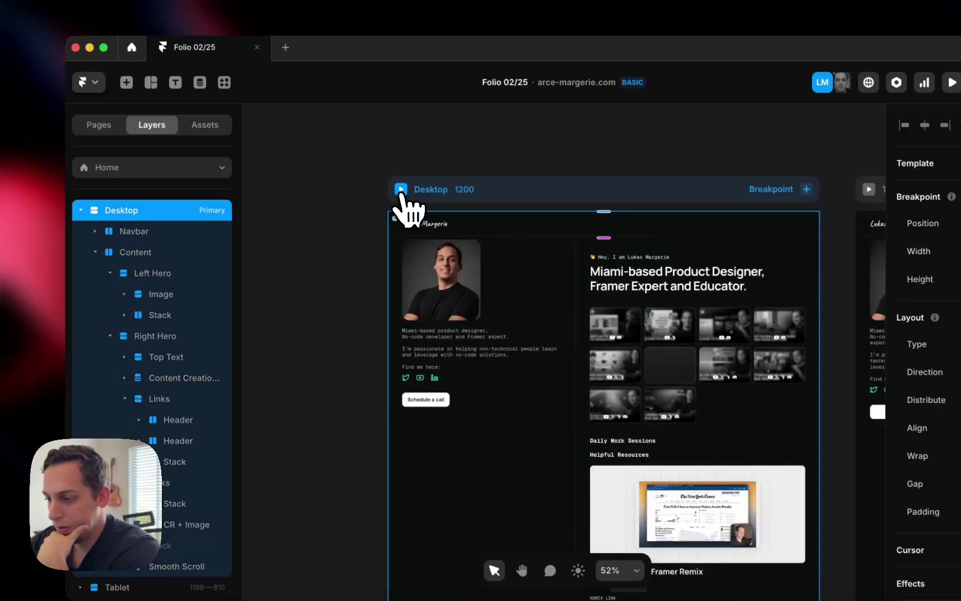
pyautogui.scroll(-3, 429, 236)
pyautogui.scroll(-3, 428, 233)
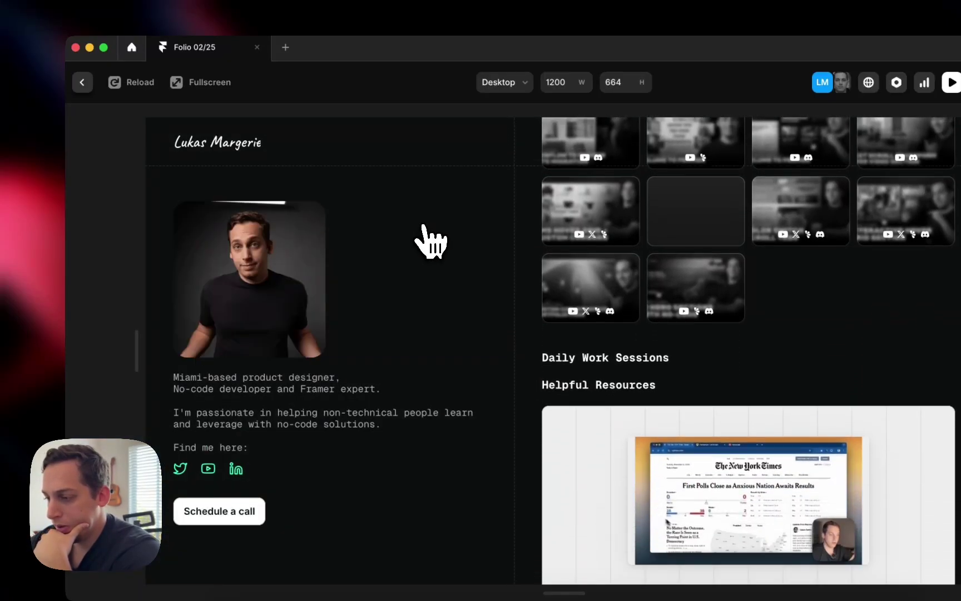
pyautogui.scroll(3, 656, 233)
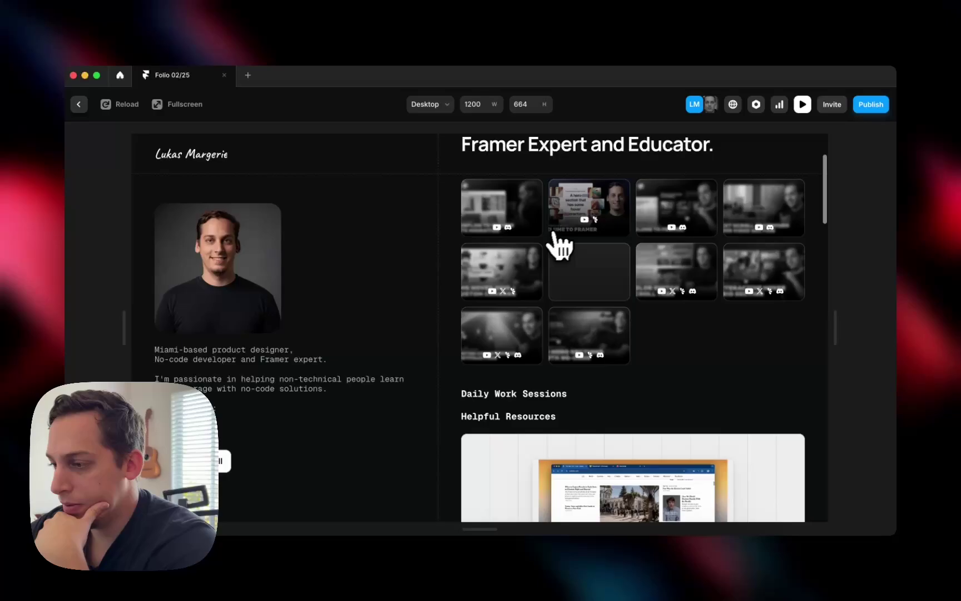
pyautogui.scroll(2, 536, 246)
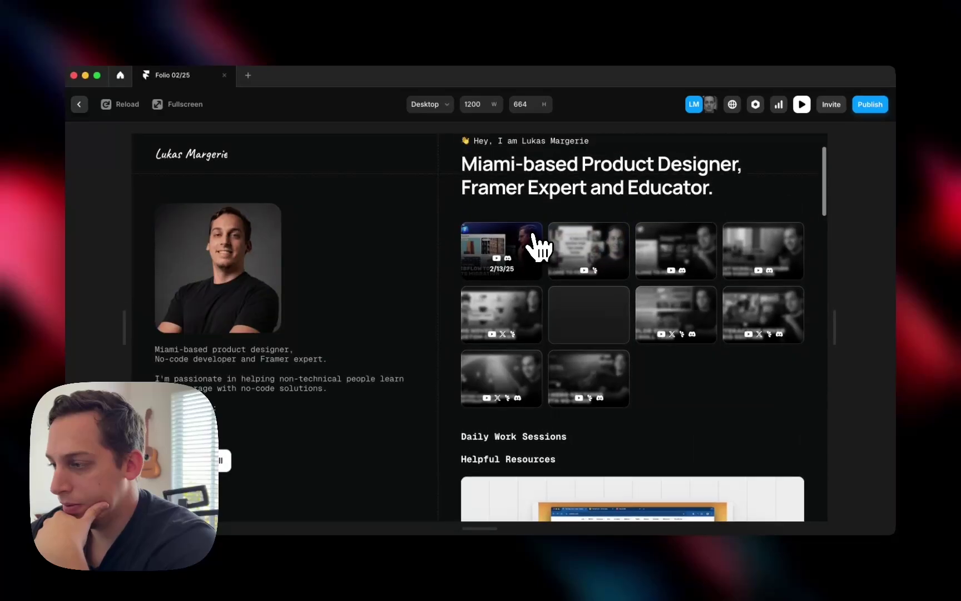
pyautogui.scroll(-7, 537, 244)
pyautogui.scroll(8, 536, 246)
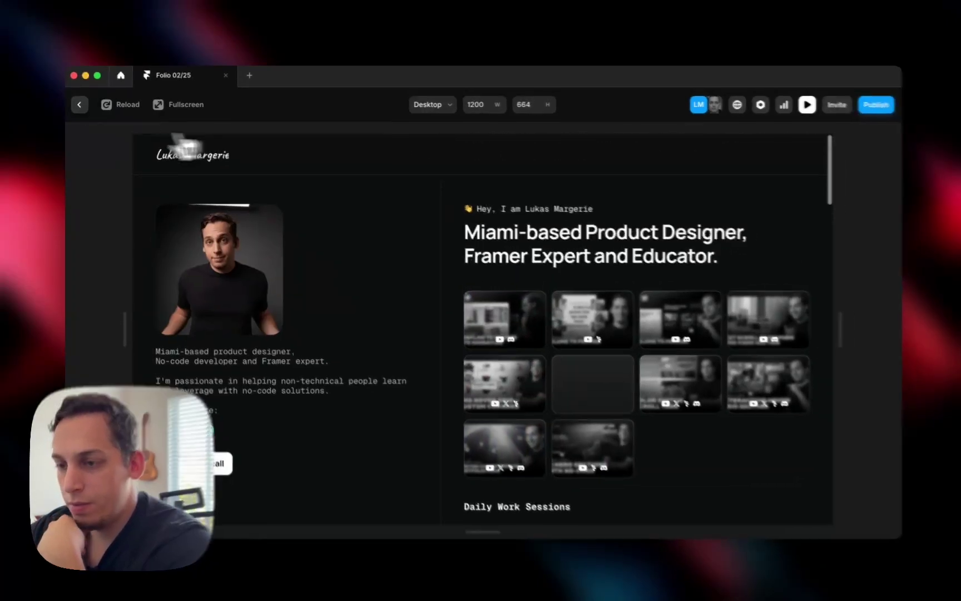
pyautogui.click(79, 104)
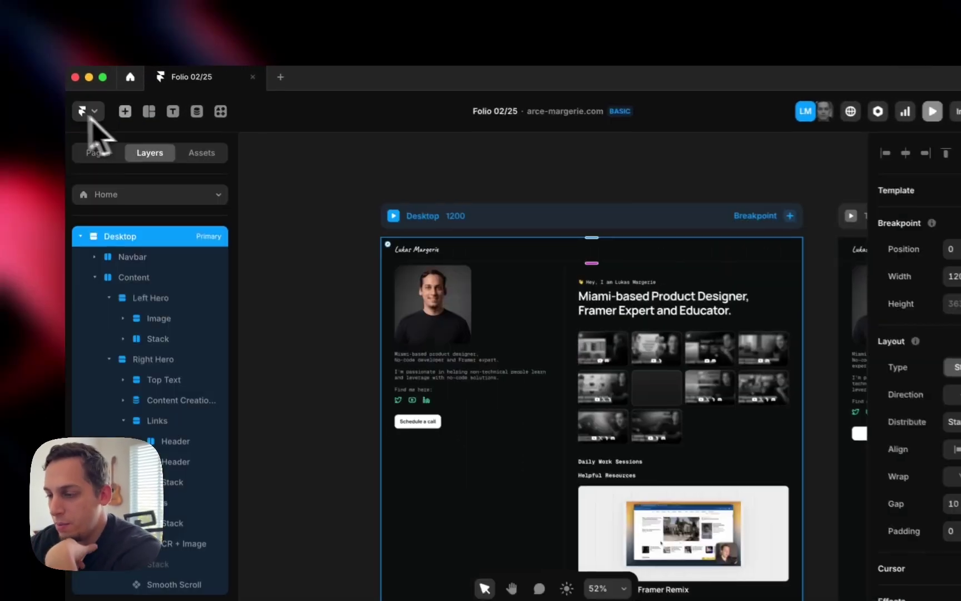
# Give the stack inside the Navbar a Z Index of 2 and a BG Blur of 5.
pyautogui.click(411, 229)
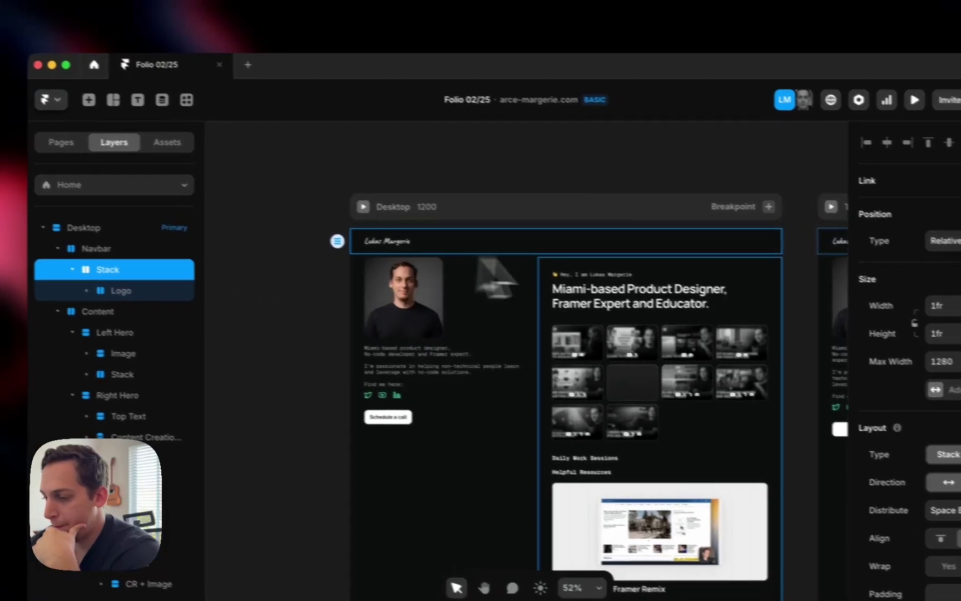
pyautogui.click(91, 273)
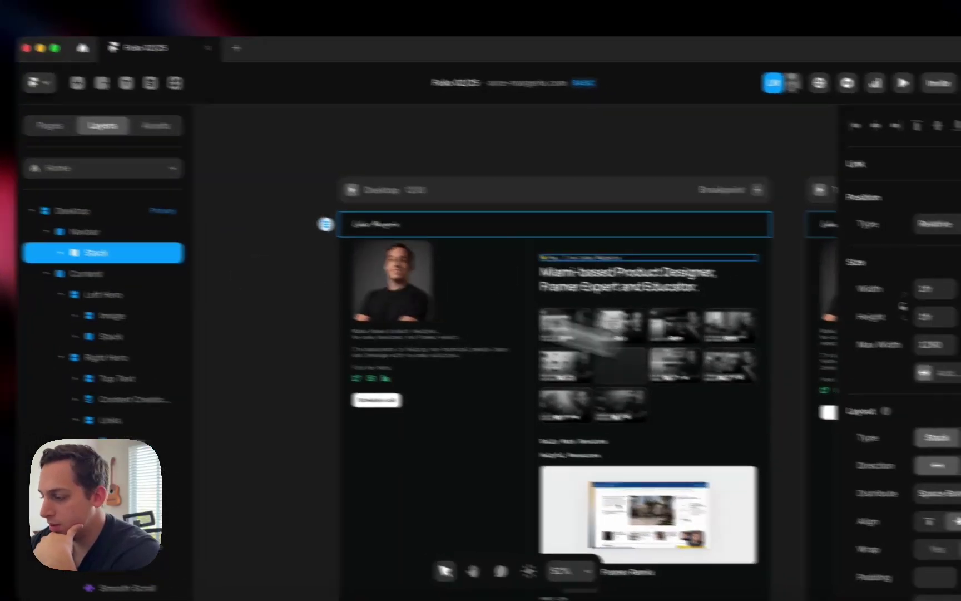
pyautogui.scroll(-10, 860, 455)
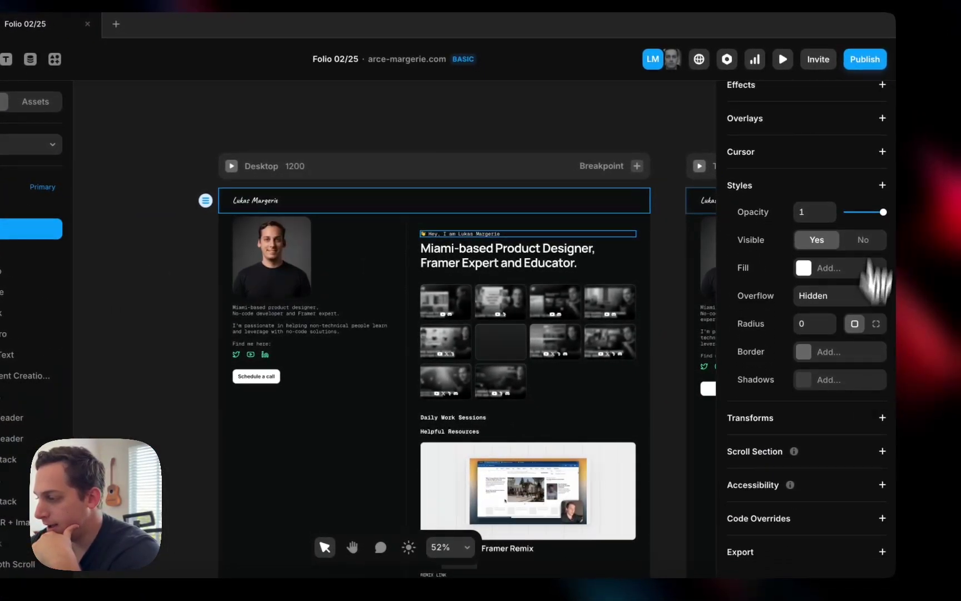
pyautogui.click(883, 185)
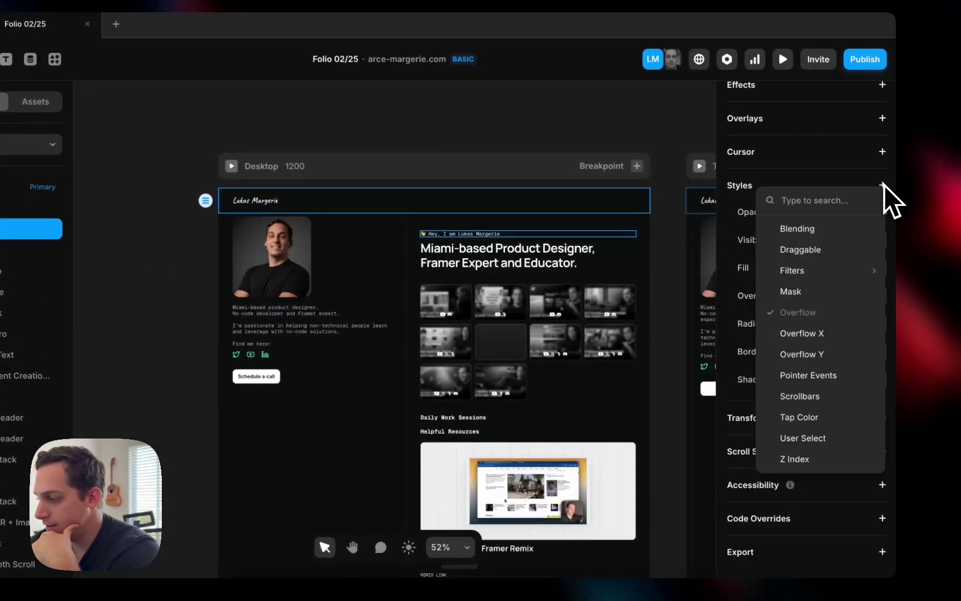
pyautogui.press('Escape')
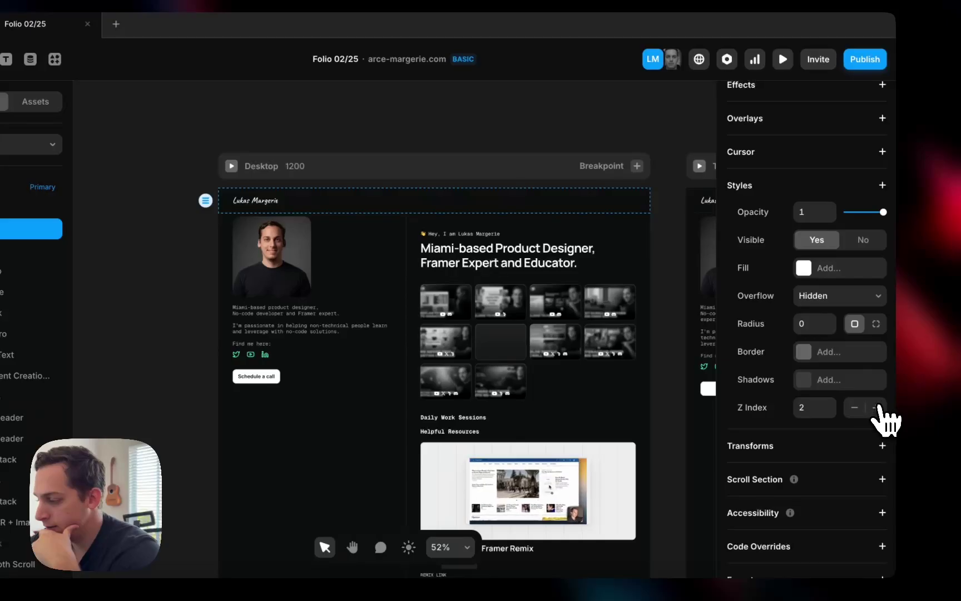
pyautogui.click(883, 188)
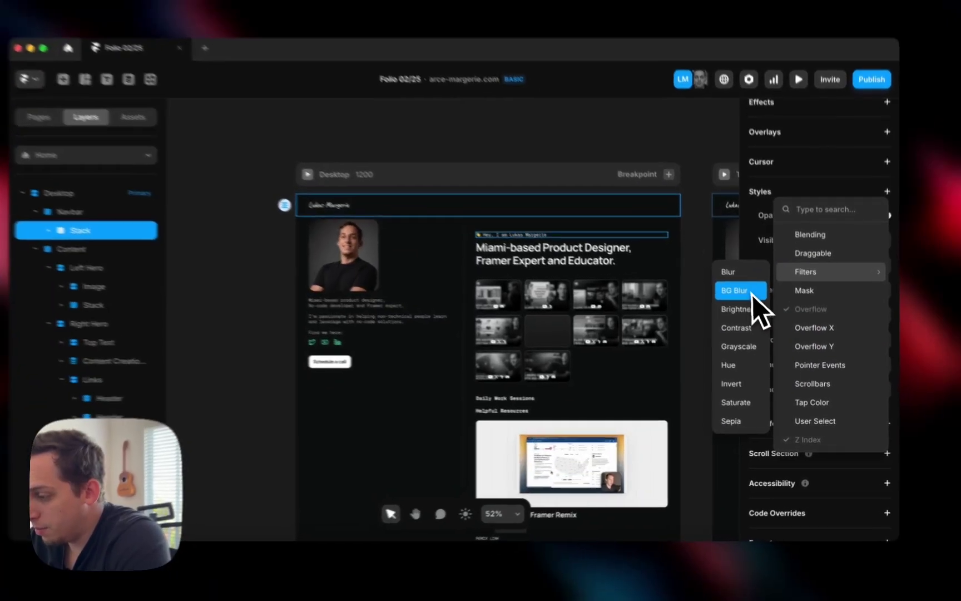
pyautogui.click(742, 301)
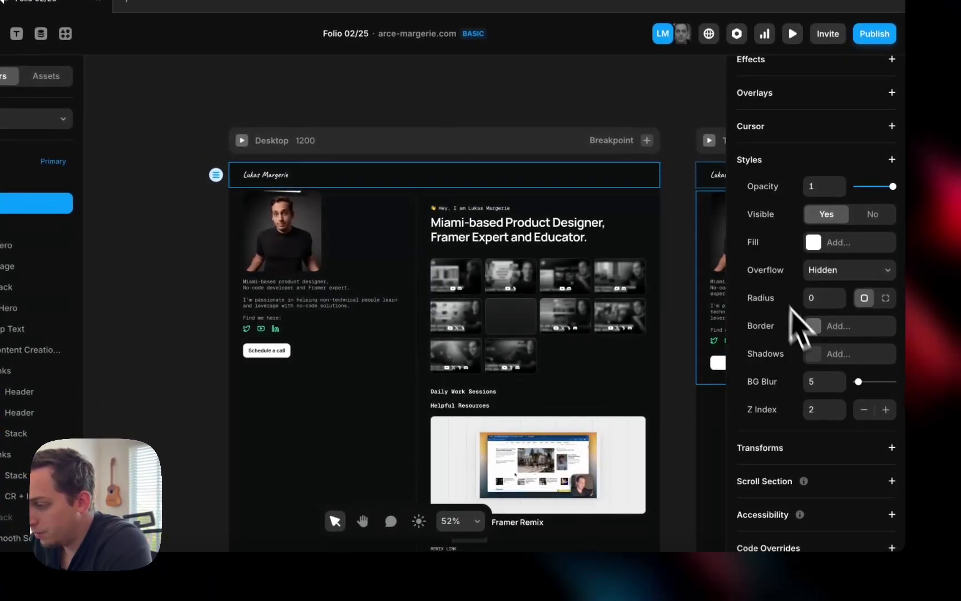
# Fill the Navbar's stack with the page's dark background colour #0E1010, sampled from the canvas.
pyautogui.scroll(4, 790, 320)
pyautogui.scroll(7, 776, 292)
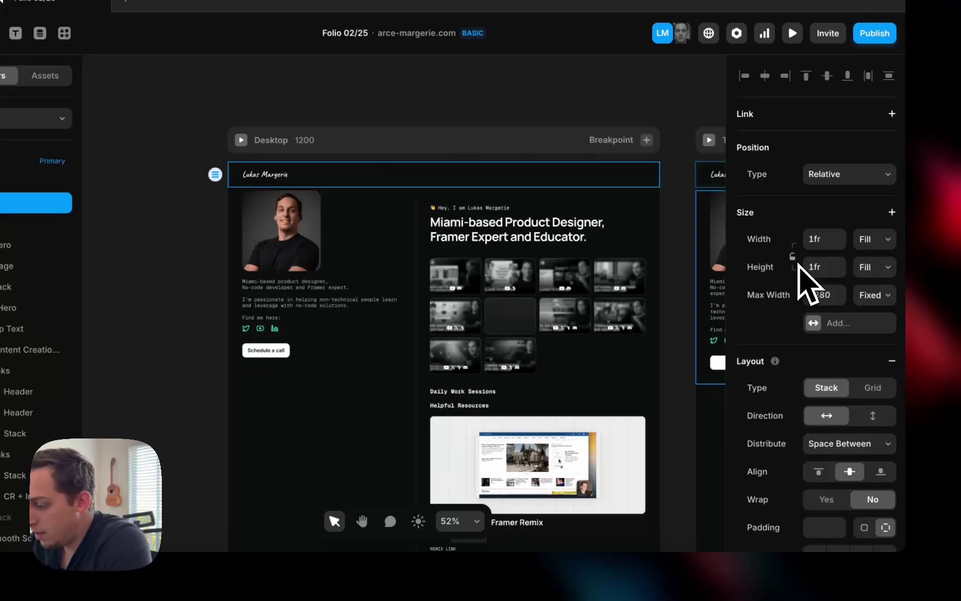
pyautogui.scroll(-6, 809, 285)
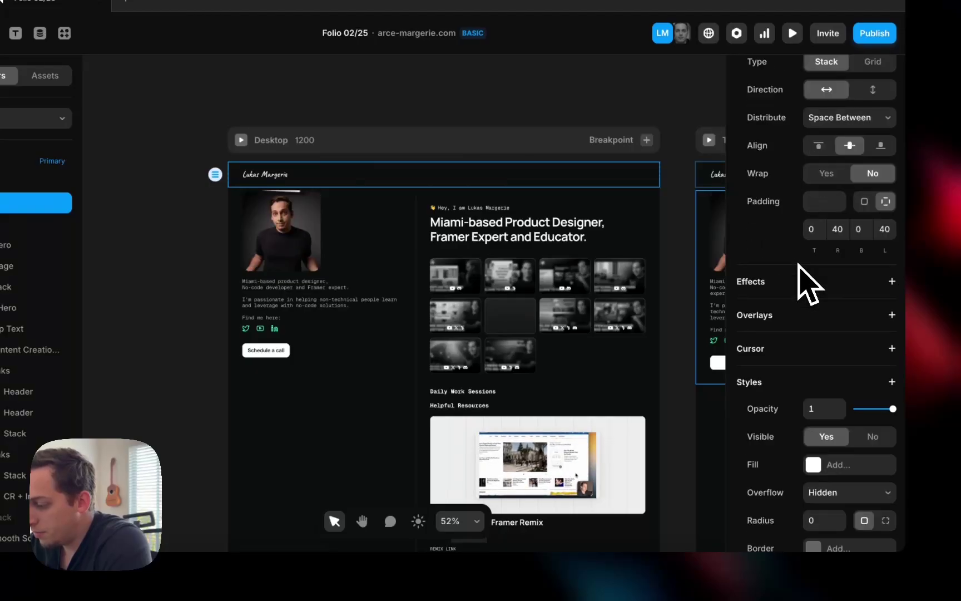
pyautogui.click(813, 463)
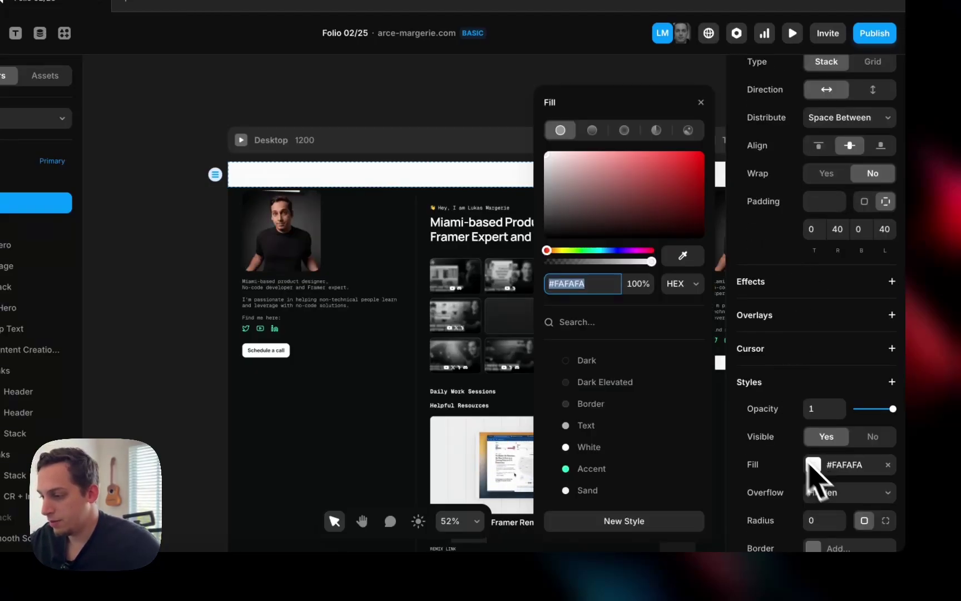
pyautogui.click(689, 259)
pyautogui.click(386, 396)
pyautogui.click(268, 110)
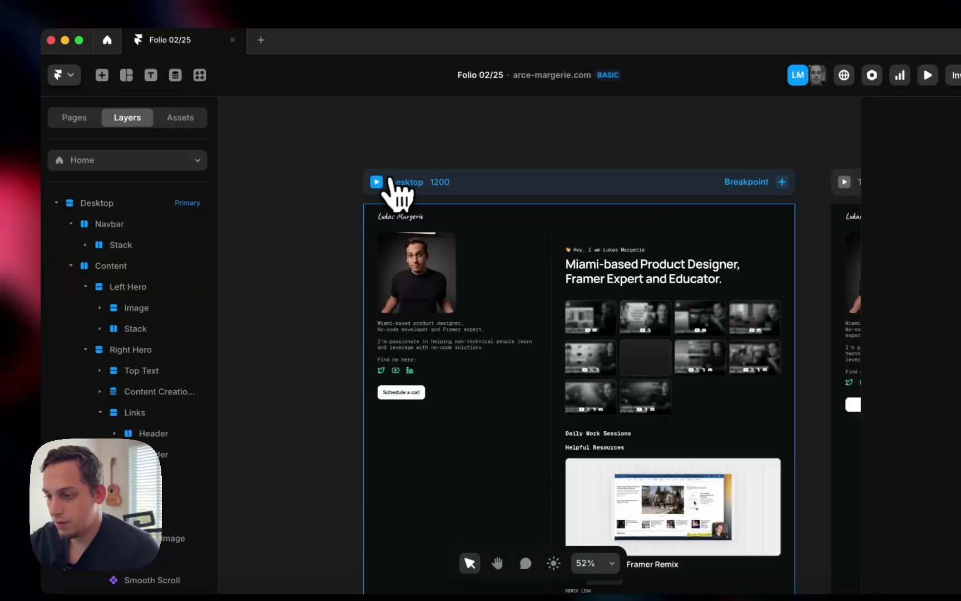
# Preview how the content scrolls beneath the filled navbar, then exit the preview.
pyautogui.click(376, 184)
pyautogui.scroll(-5, 483, 342)
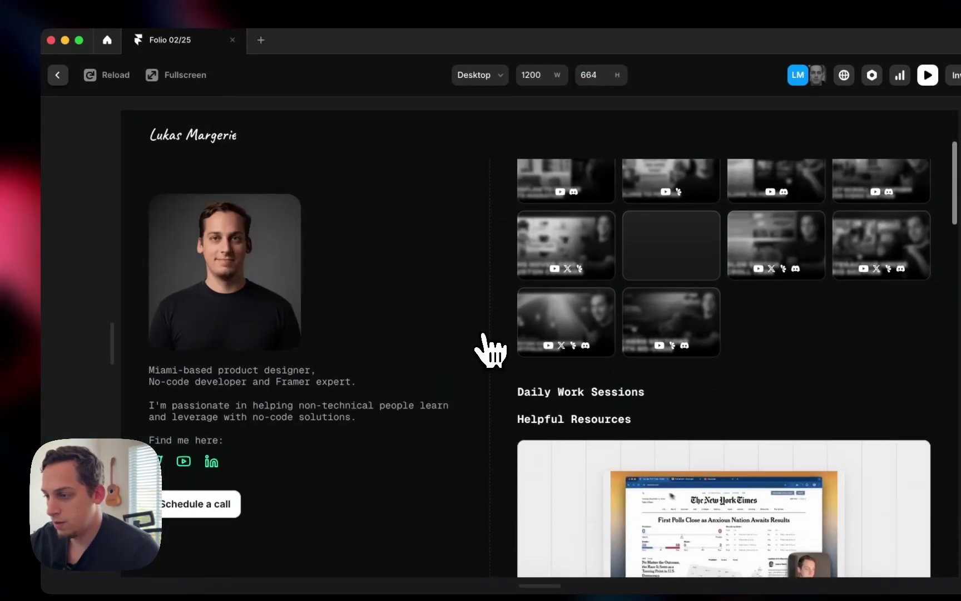
pyautogui.scroll(5, 481, 350)
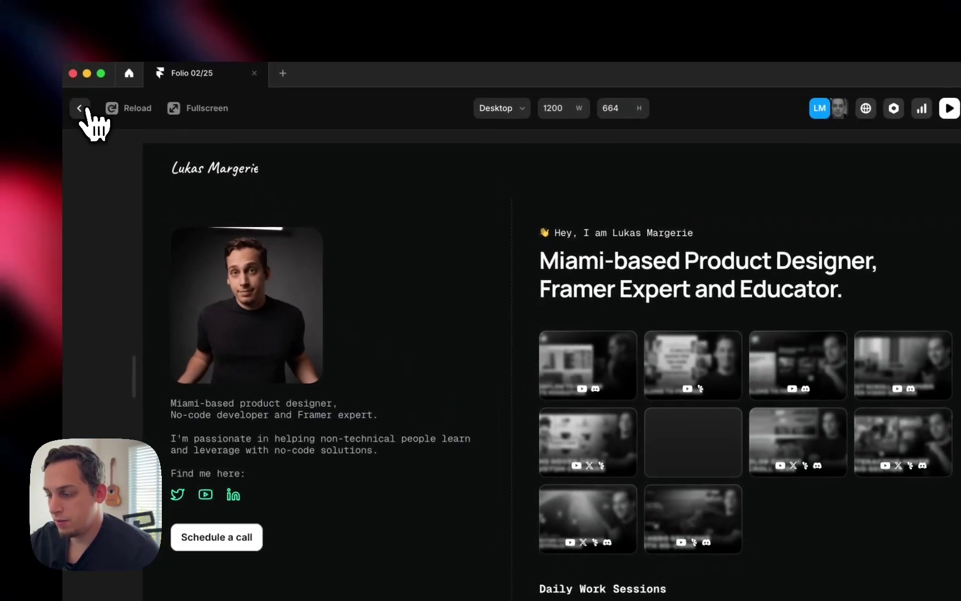
pyautogui.click(57, 75)
# Try a 5% opacity on the Desktop frame's #0E1010 fill, check it in the preview and exit.
pyautogui.scroll(-6, 787, 403)
pyautogui.click(826, 411)
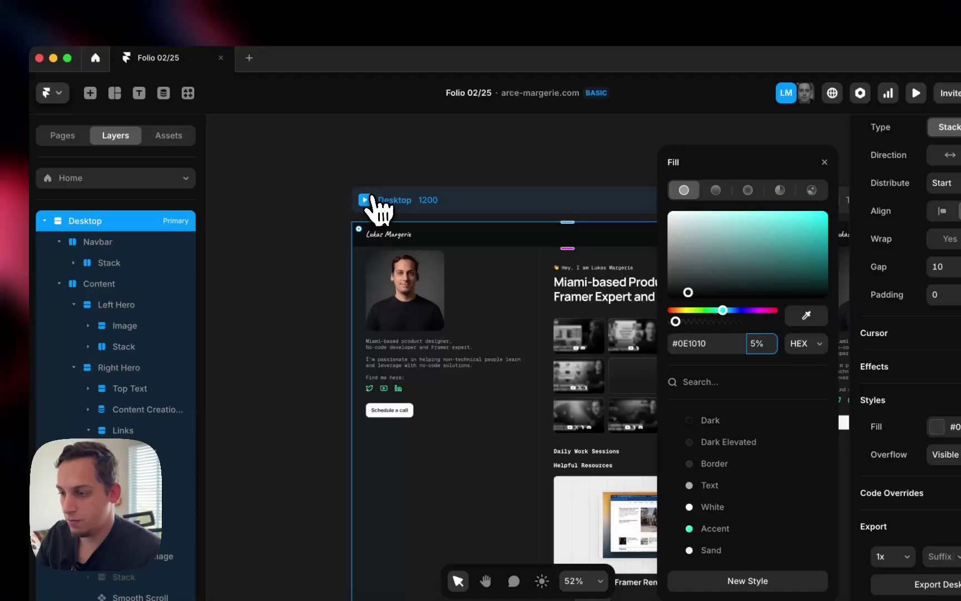
pyautogui.click(246, 176)
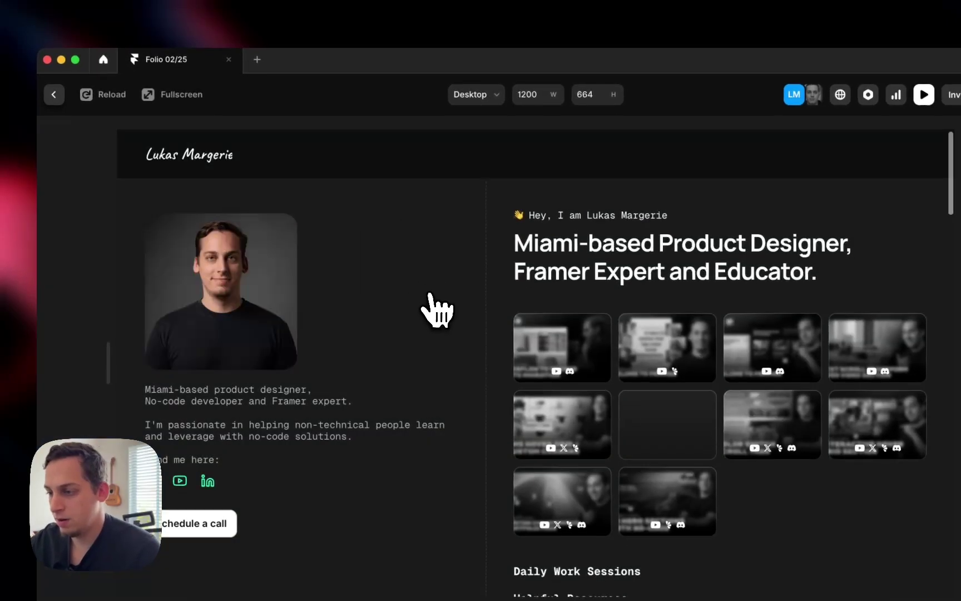
pyautogui.scroll(-10, 437, 312)
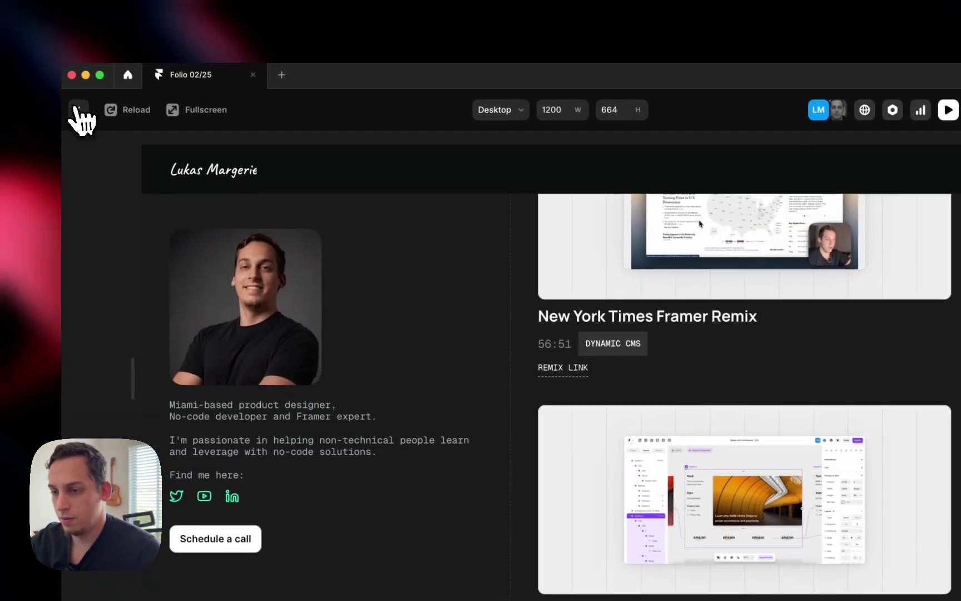
pyautogui.click(53, 94)
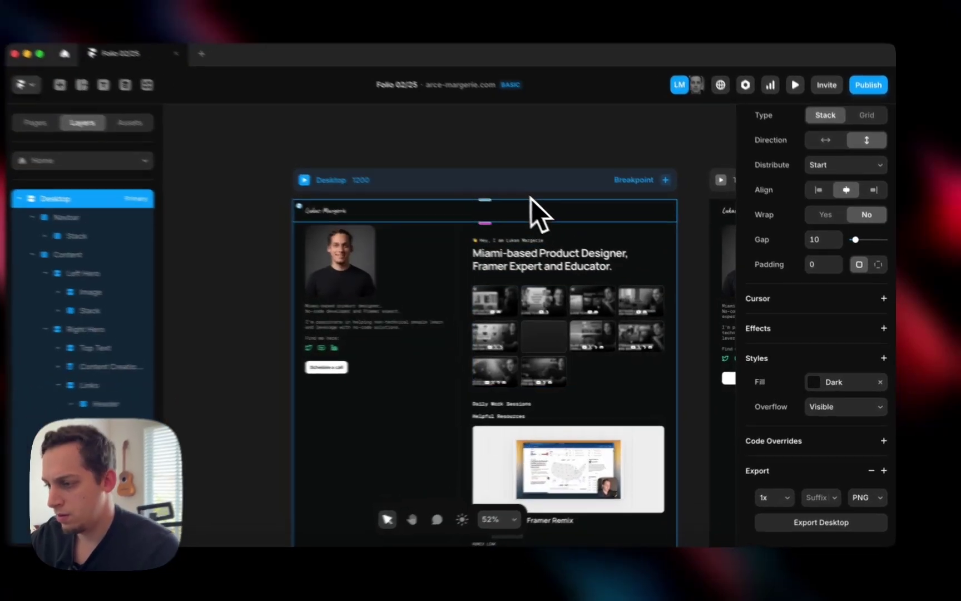
# Set the Navbar stack's #0E1010 fill to 5% opacity and check the scrolling page behind it in the preview.
pyautogui.click(529, 221)
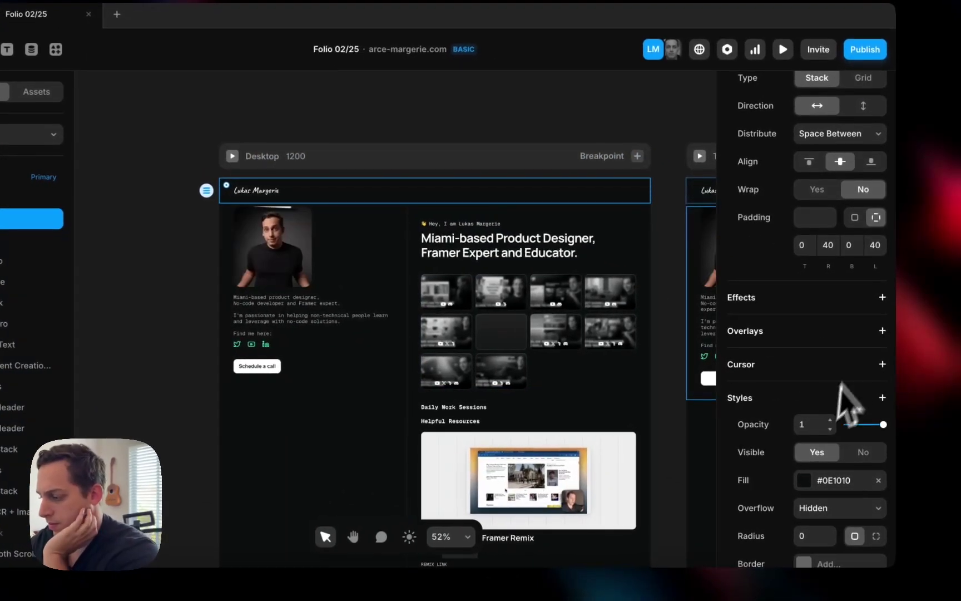
pyautogui.click(800, 488)
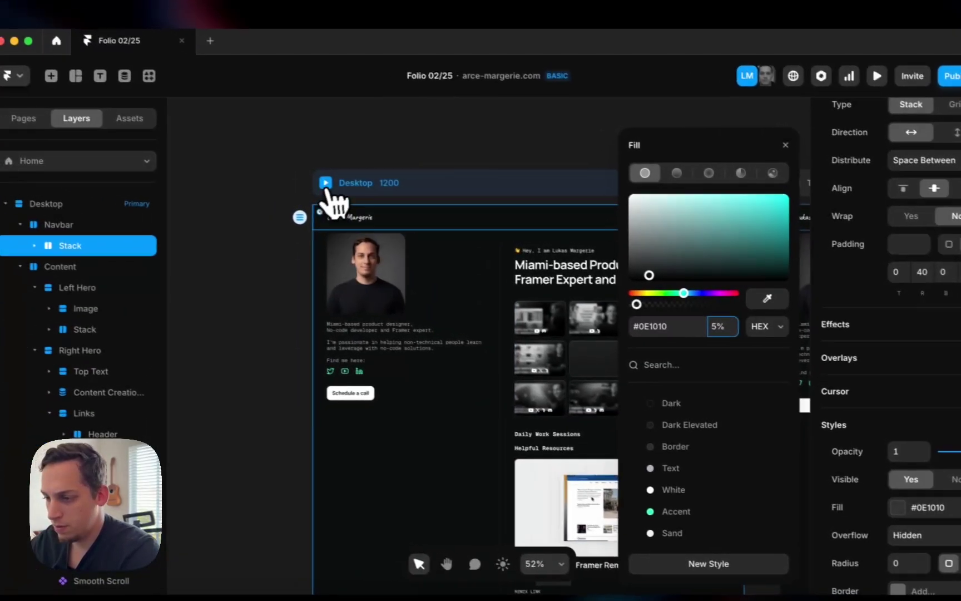
pyautogui.click(230, 156)
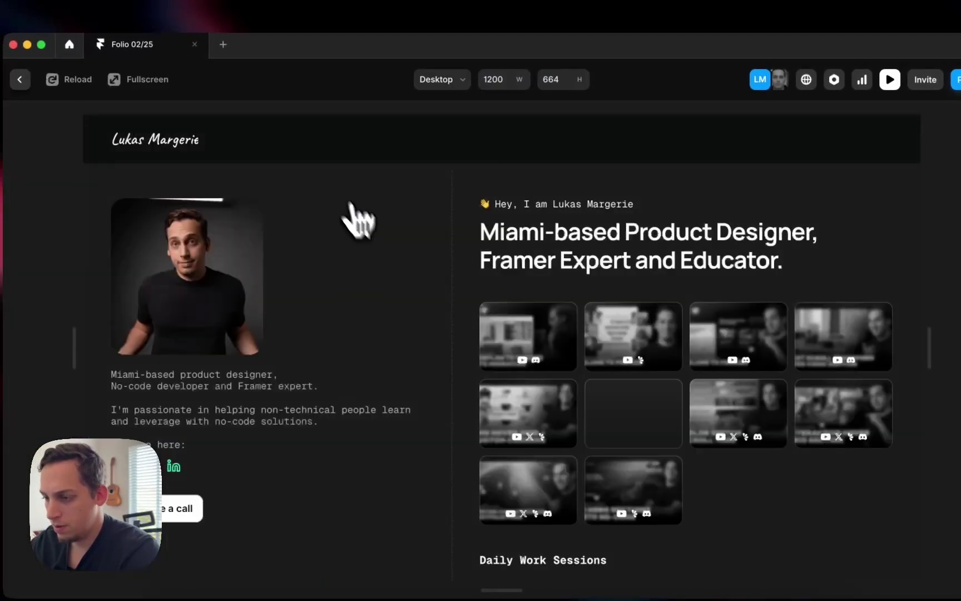
pyautogui.scroll(-5, 398, 284)
pyautogui.scroll(5, 398, 284)
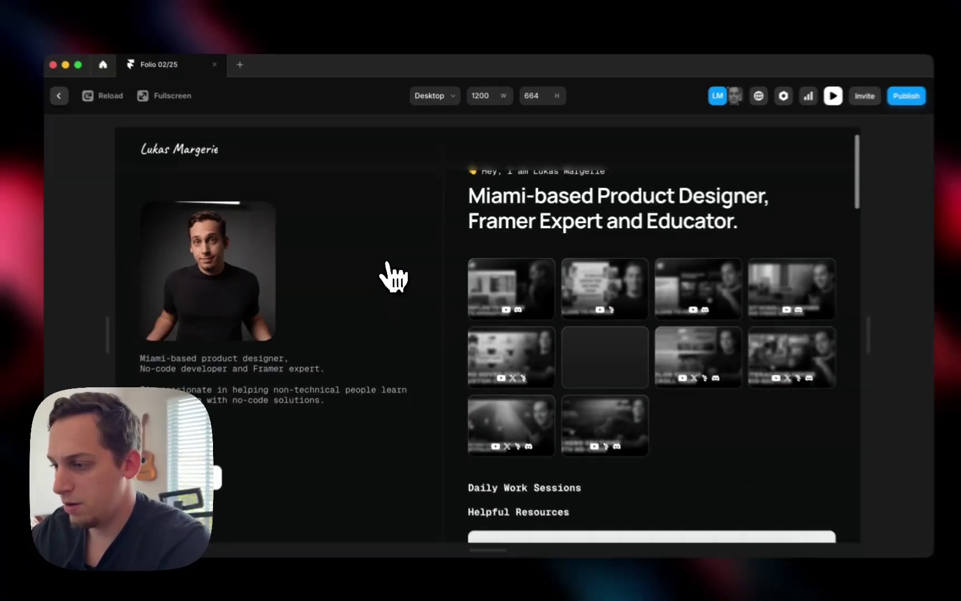
pyautogui.scroll(-10, 393, 276)
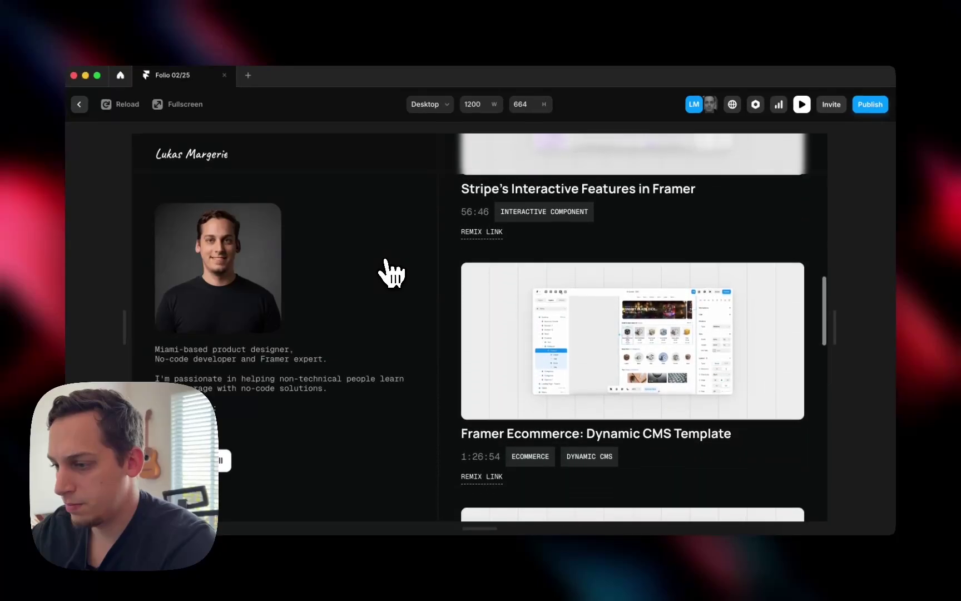
# Examine how the heading and cards blur beneath the translucent navbar while the Home page scrolls, then exit the preview.
pyautogui.scroll(5, 393, 275)
pyautogui.scroll(5, 392, 273)
pyautogui.scroll(-5, 392, 272)
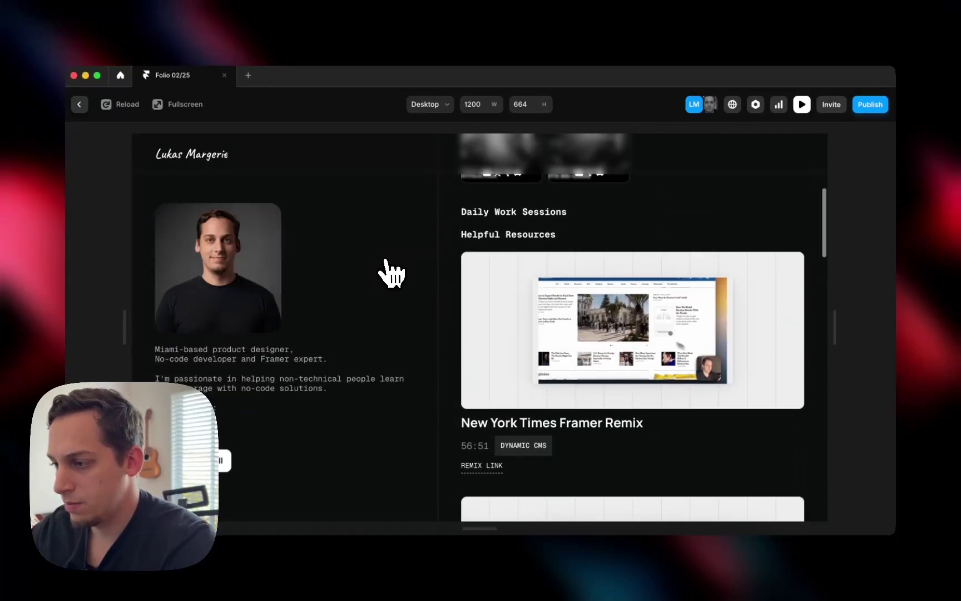
pyautogui.scroll(5, 392, 272)
pyautogui.scroll(-5, 392, 273)
pyautogui.scroll(6, 392, 273)
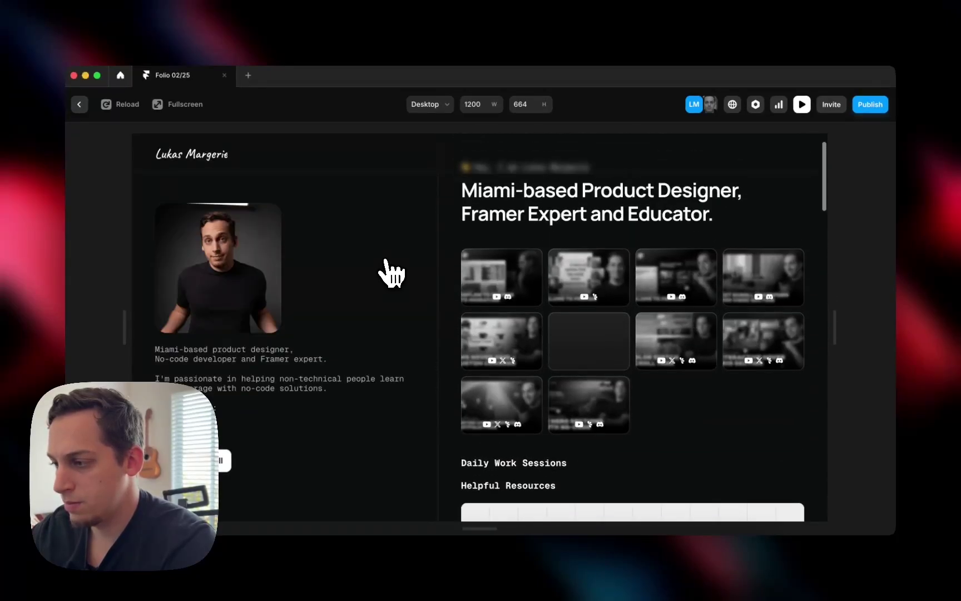
pyautogui.scroll(-5, 392, 273)
pyautogui.scroll(5, 392, 272)
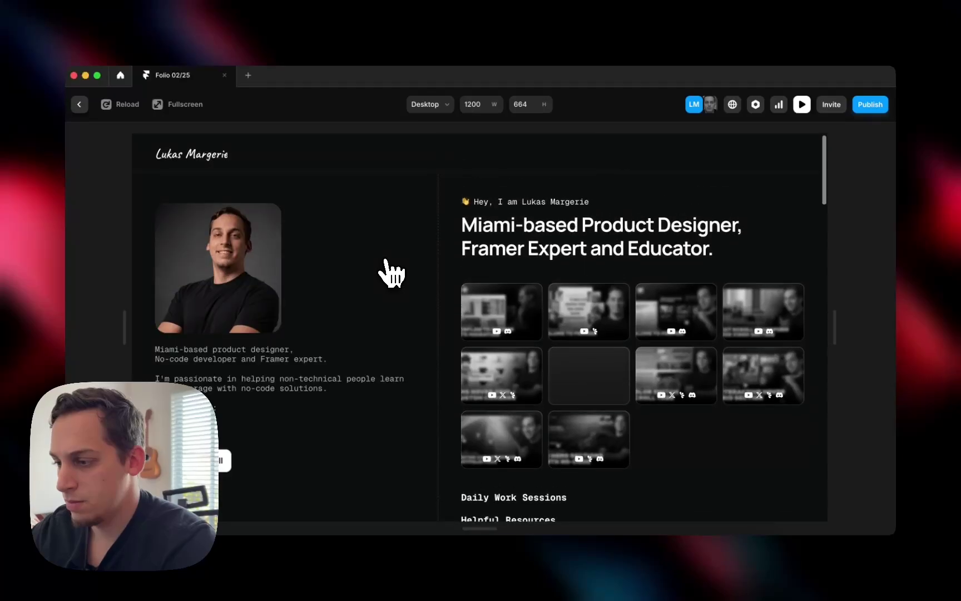
pyautogui.scroll(-4, 392, 272)
pyautogui.scroll(5, 393, 272)
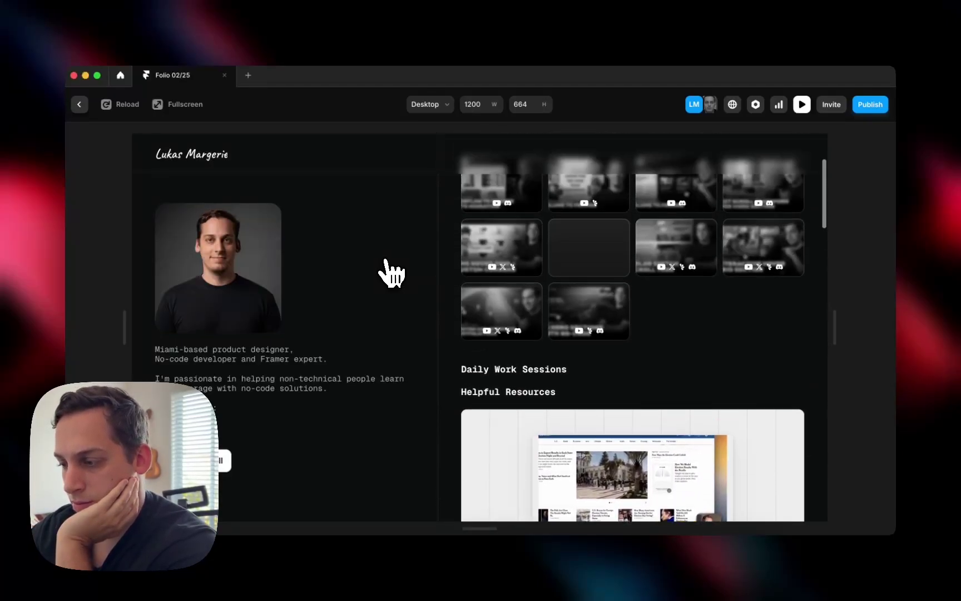
pyautogui.scroll(-5, 392, 272)
pyautogui.scroll(5, 392, 272)
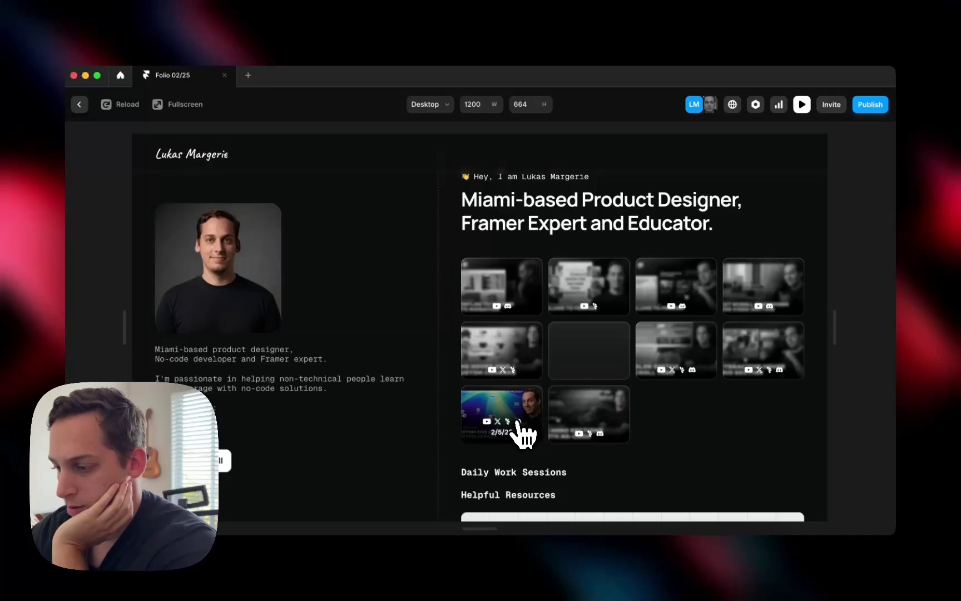
pyautogui.click(80, 104)
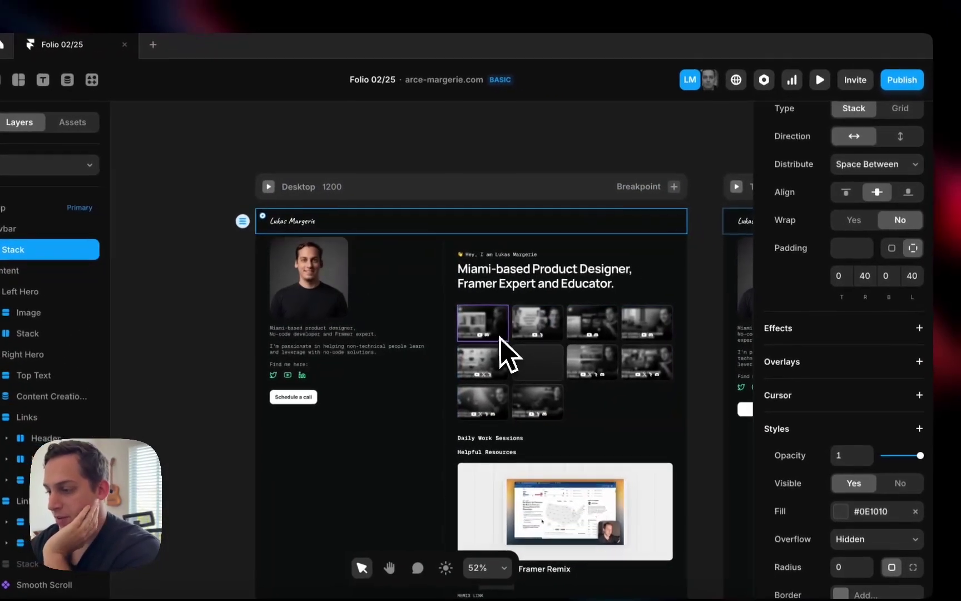
# Add a CMS detail page for the Content Creation collection, then return to the Home page.
pyautogui.click(500, 336)
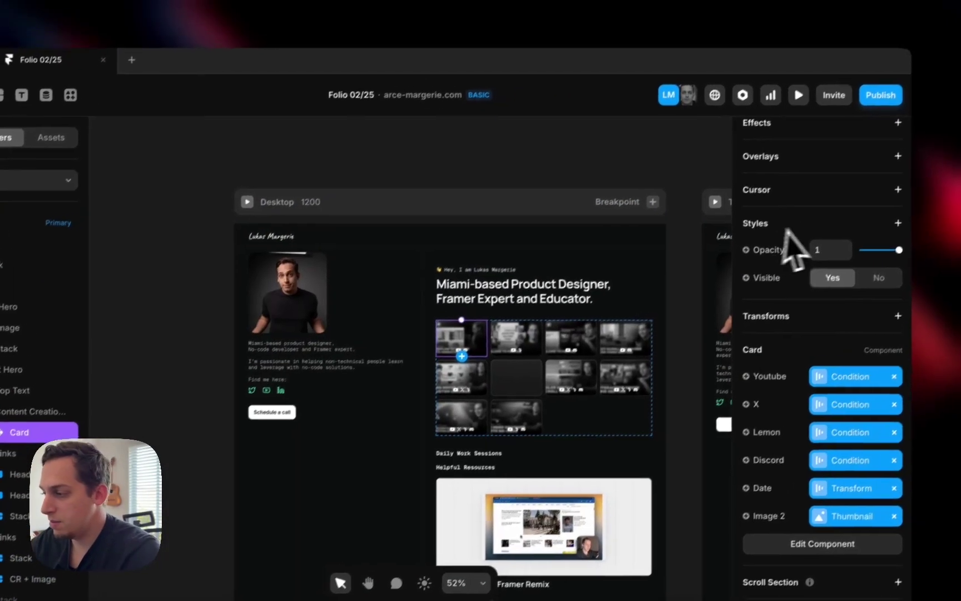
pyautogui.scroll(6, 795, 247)
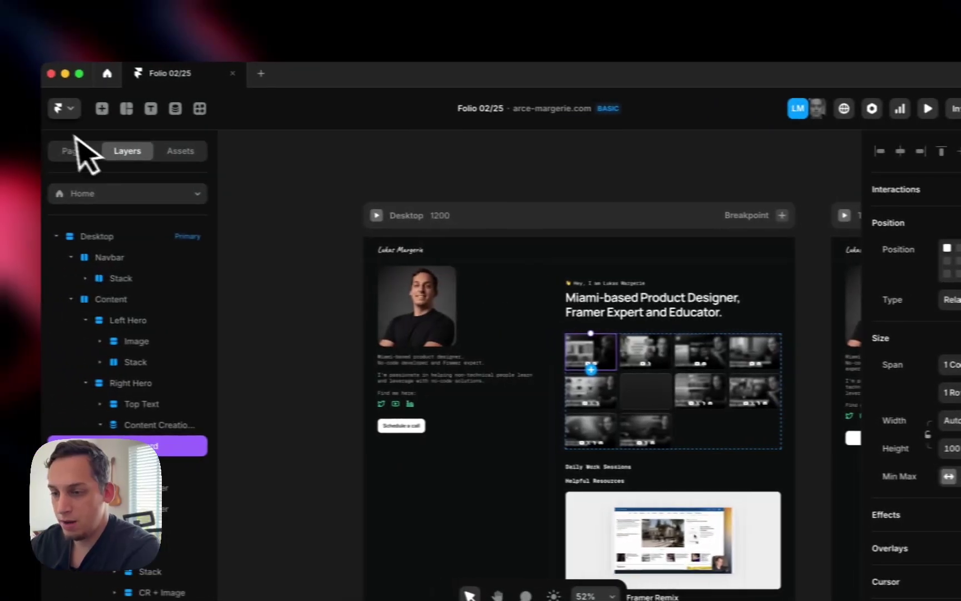
pyautogui.click(0, 152)
pyautogui.click(227, 190)
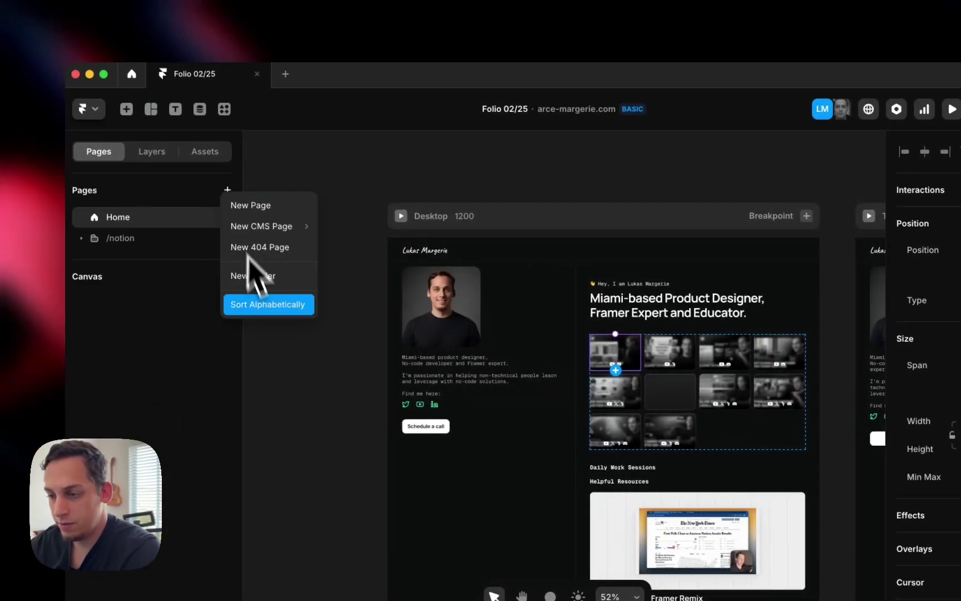
pyautogui.moveTo(364, 233)
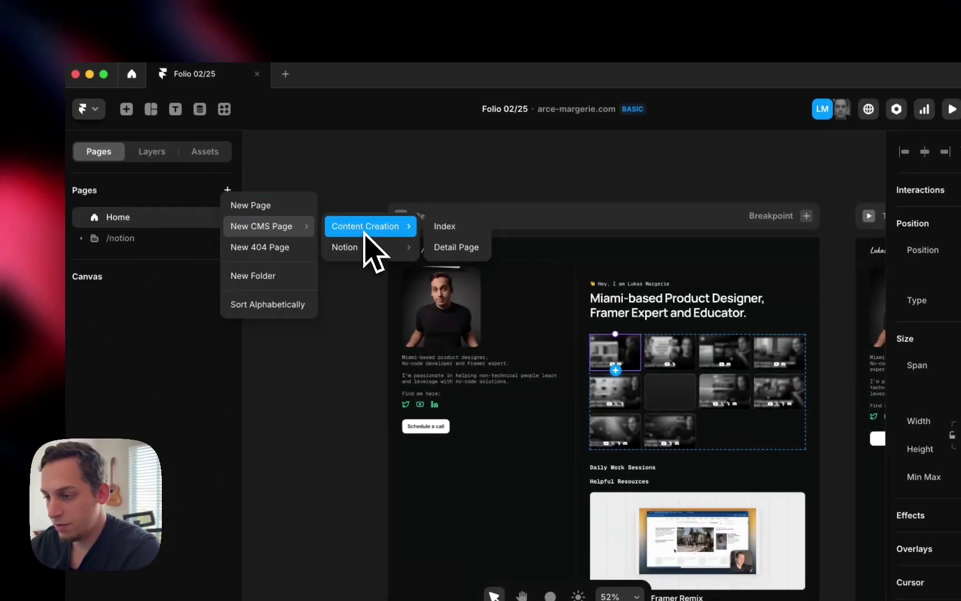
pyautogui.click(452, 232)
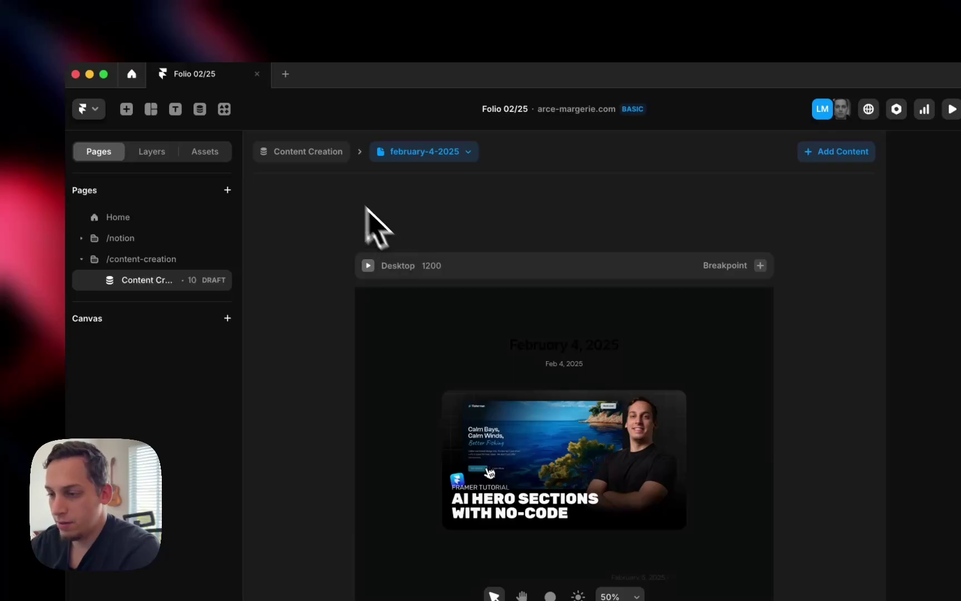
pyautogui.click(171, 217)
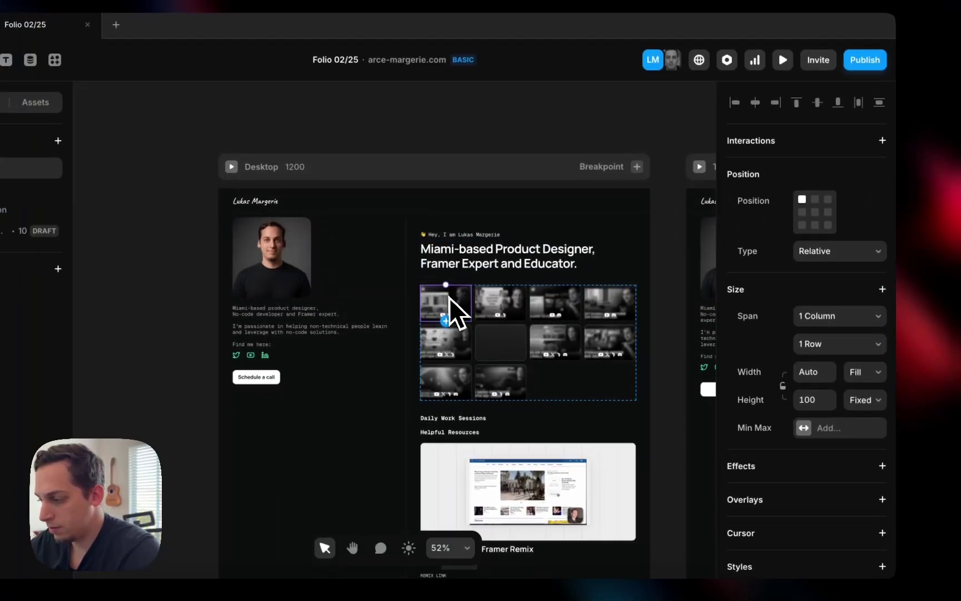
# Add a link to the Card component's primary variant, expose it as a component variable, and return to the Home page.
pyautogui.scroll(-8, 871, 434)
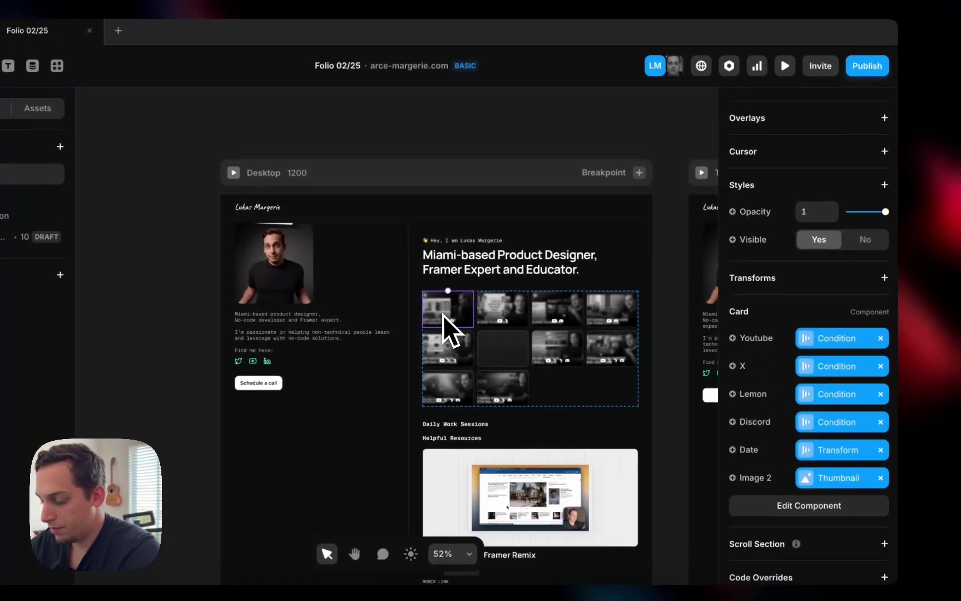
pyautogui.doubleClick(445, 271)
pyautogui.scroll(8, 795, 216)
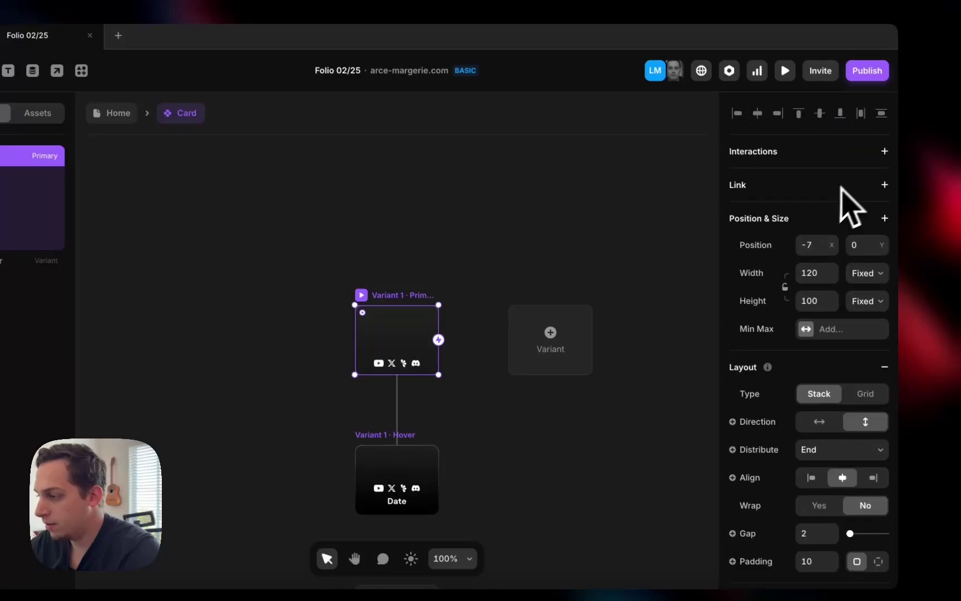
pyautogui.click(884, 183)
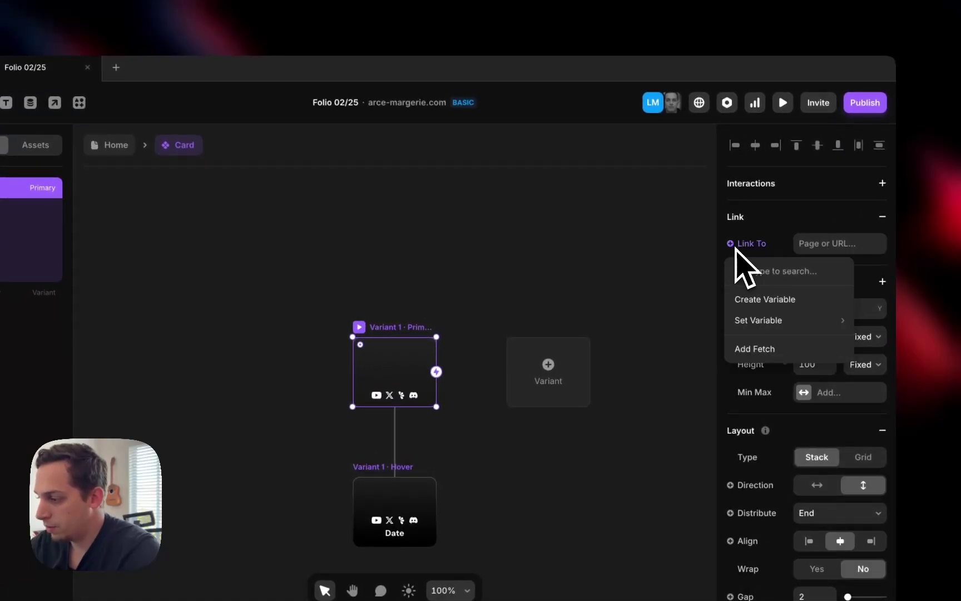
pyautogui.click(747, 295)
pyautogui.click(111, 145)
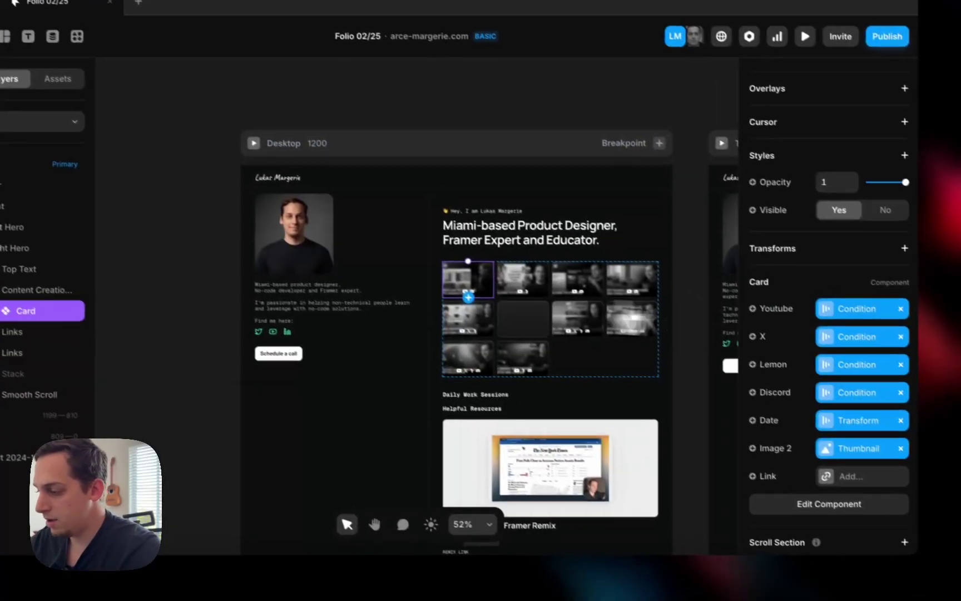
# Link the collection's Card to the /content-creation/:slug CMS page.
pyautogui.scroll(-1, 783, 353)
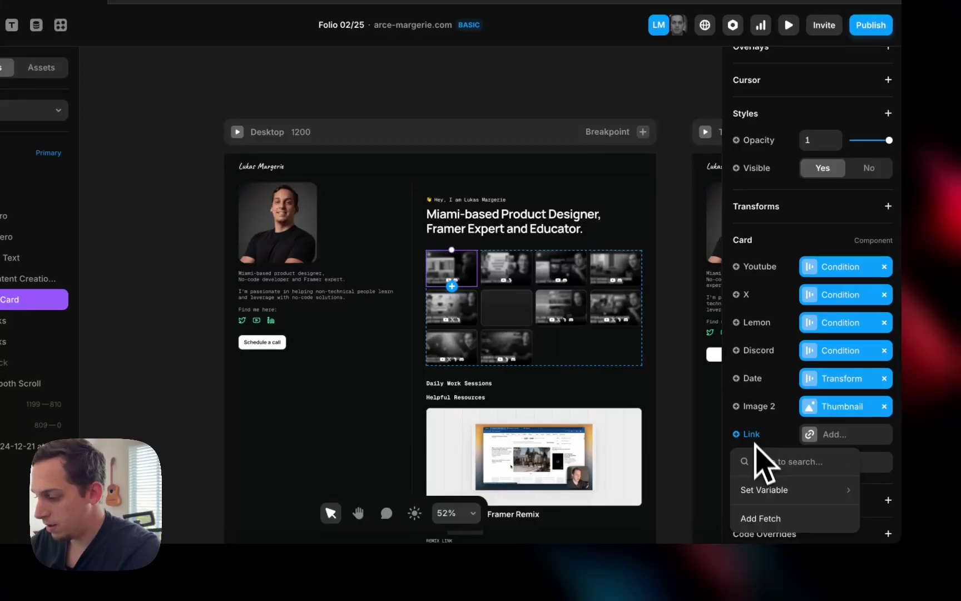
pyautogui.moveTo(766, 492)
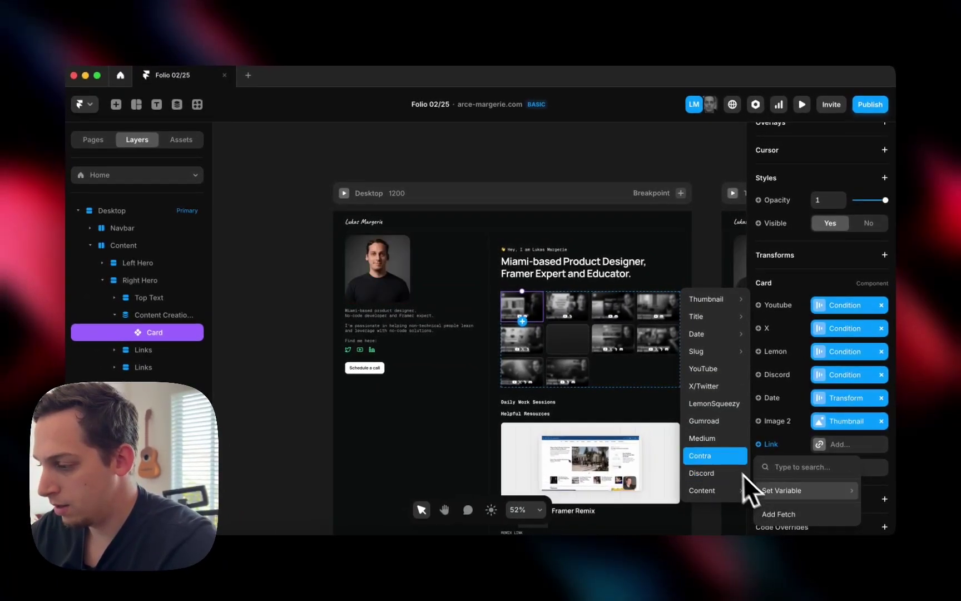
pyautogui.press('Escape')
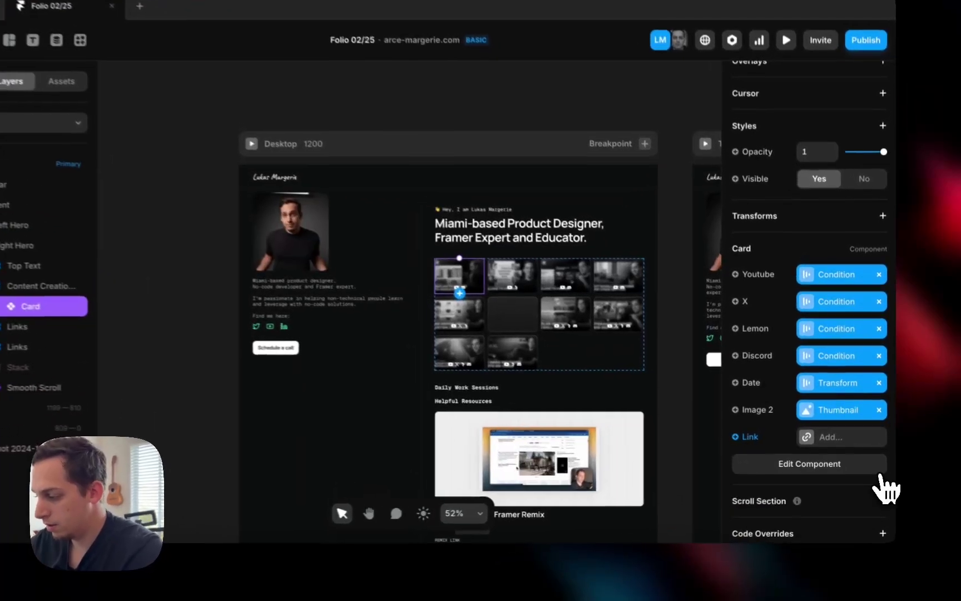
pyautogui.click(837, 444)
pyautogui.click(674, 475)
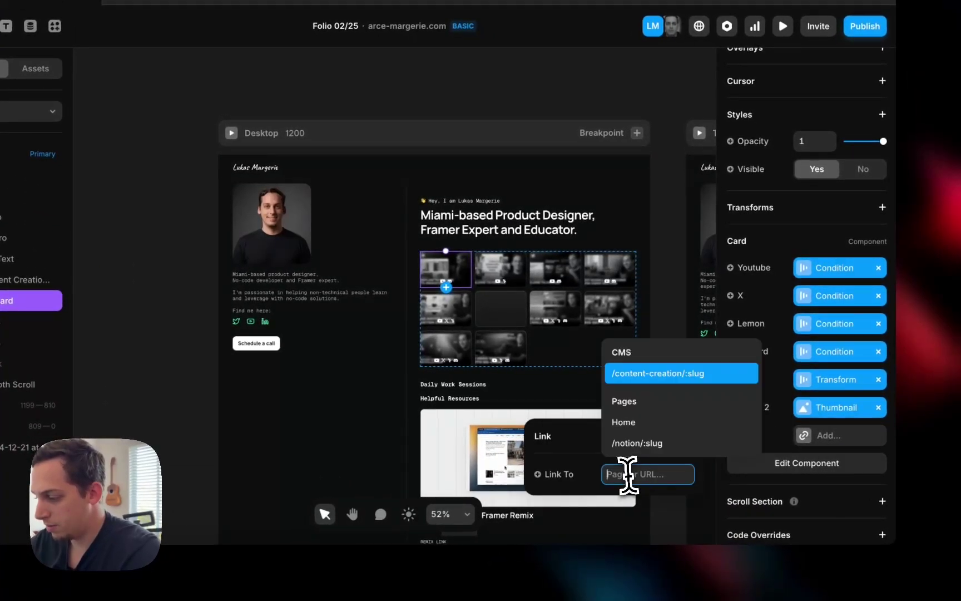
pyautogui.click(650, 377)
# Preview the Home page, follow the second card to its detail page, look it over and exit the preview.
pyautogui.click(232, 133)
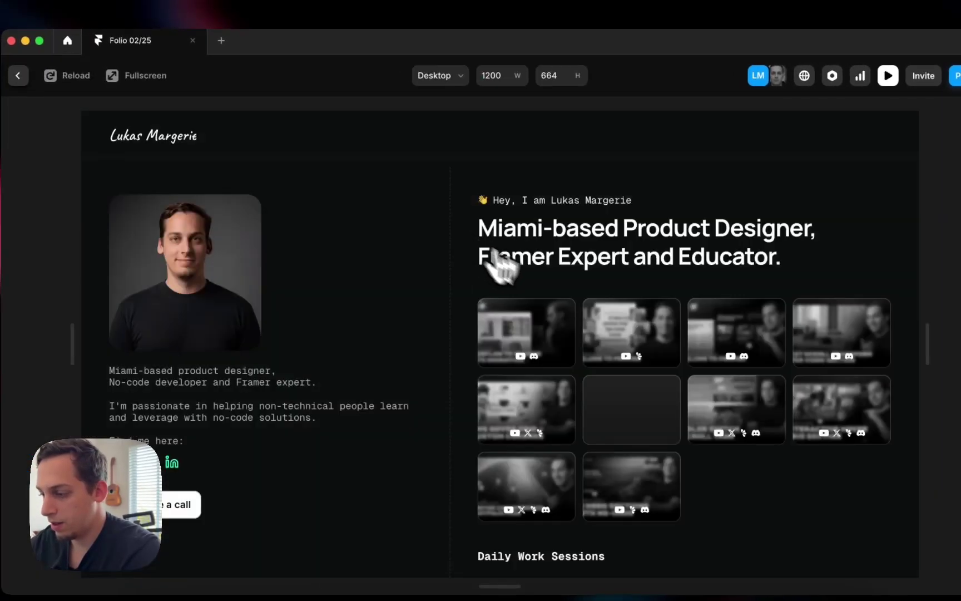
pyautogui.click(646, 329)
pyautogui.scroll(-5, 612, 345)
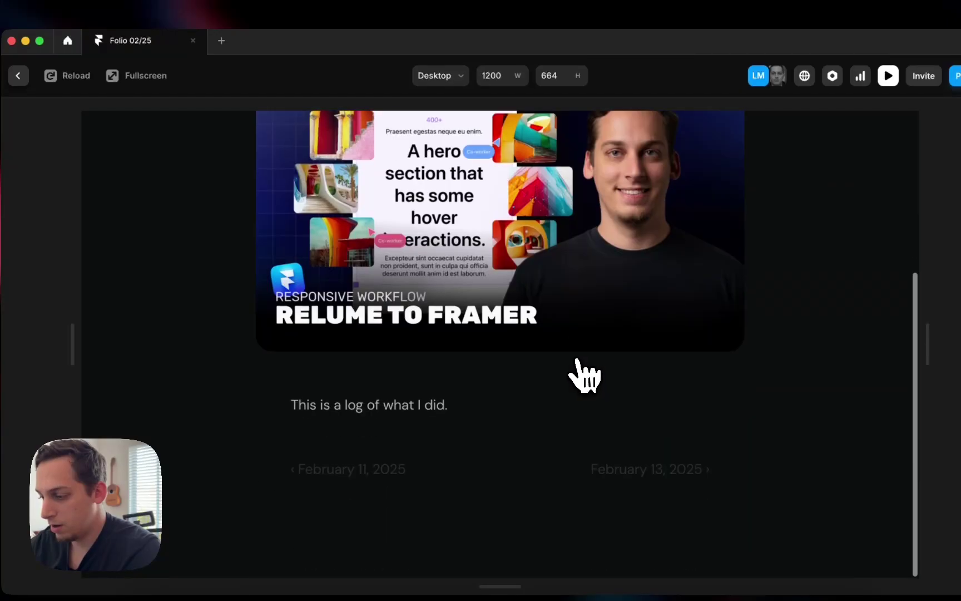
pyautogui.scroll(5, 562, 372)
pyautogui.click(18, 75)
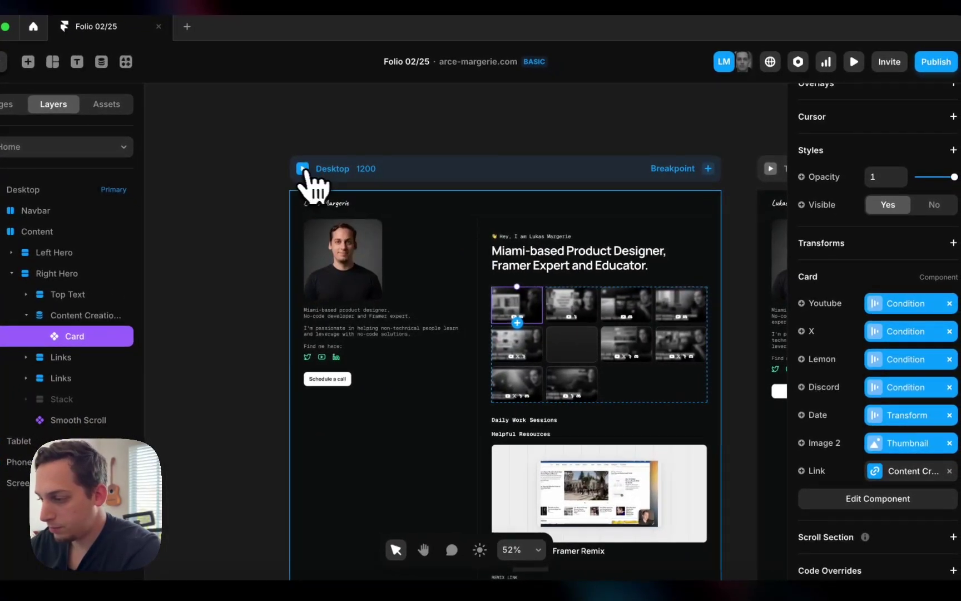
# Check in the preview that the third card leads to its own detail page, then exit.
pyautogui.click(323, 178)
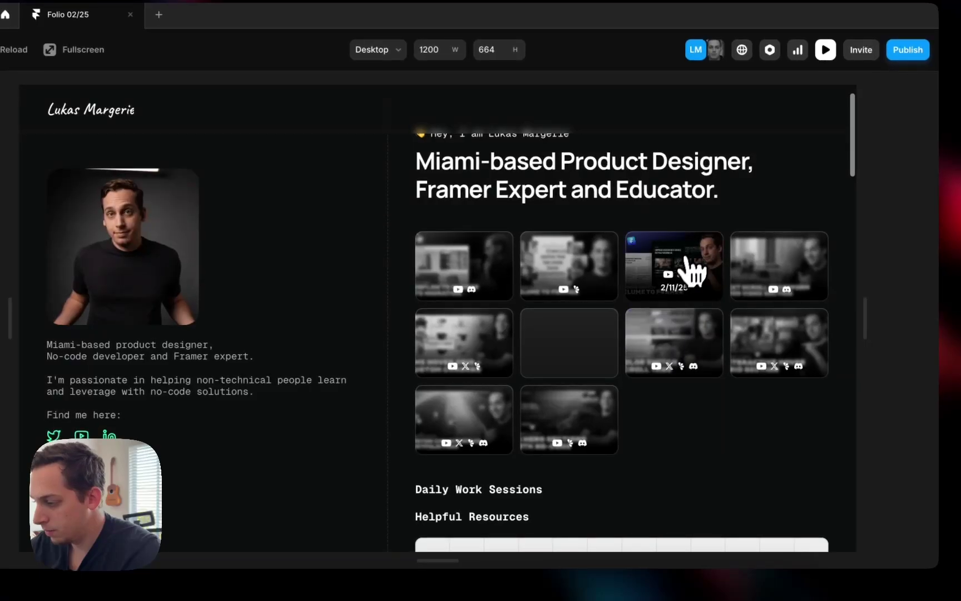
pyautogui.click(717, 320)
pyautogui.scroll(-3, 278, 245)
pyautogui.scroll(3, 239, 227)
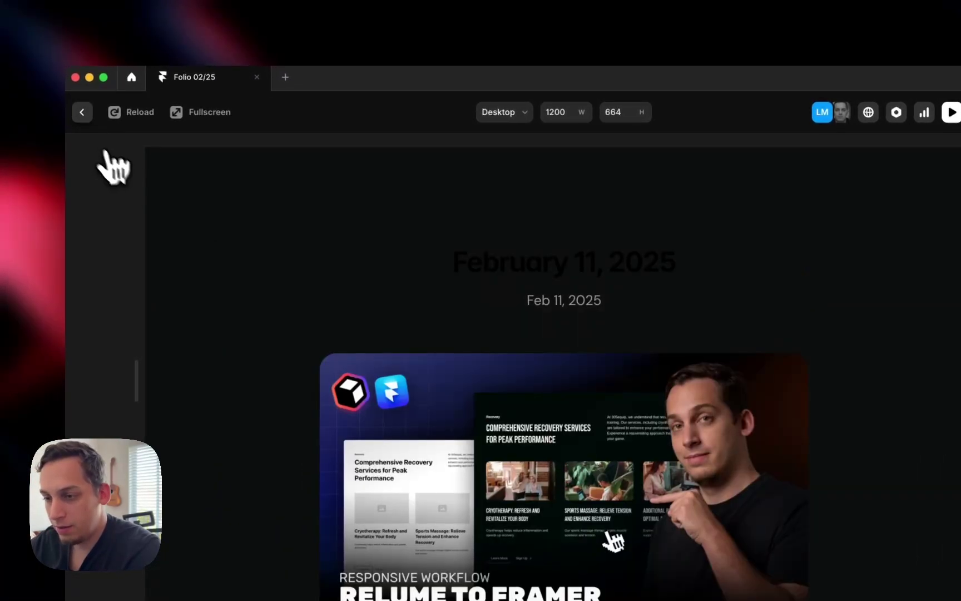
pyautogui.click(82, 114)
# Test the fourth card's link in the preview, look over its detail page and exit.
pyautogui.click(401, 219)
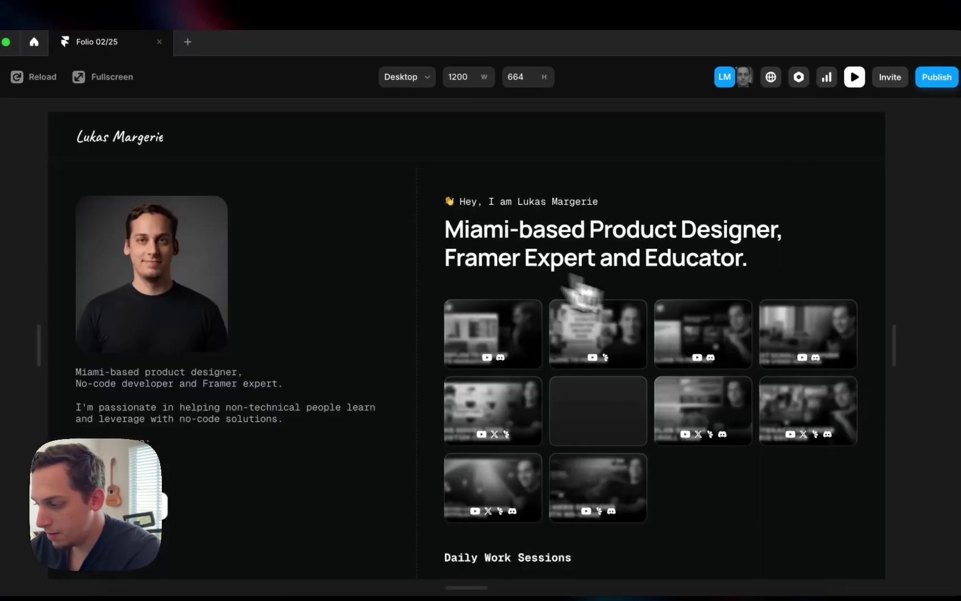
pyautogui.click(746, 346)
pyautogui.scroll(-2, 776, 339)
pyautogui.scroll(3, 440, 318)
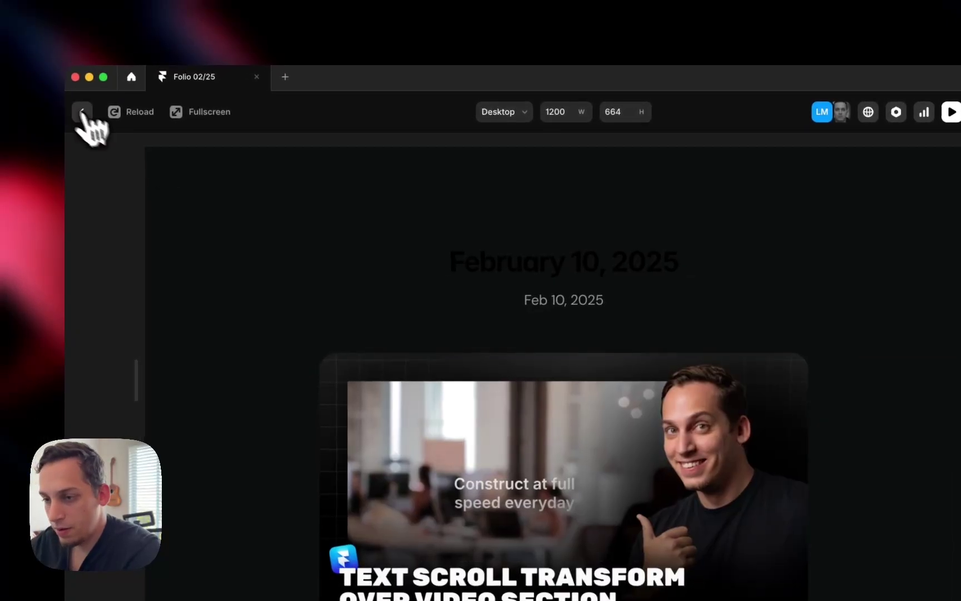
pyautogui.click(82, 111)
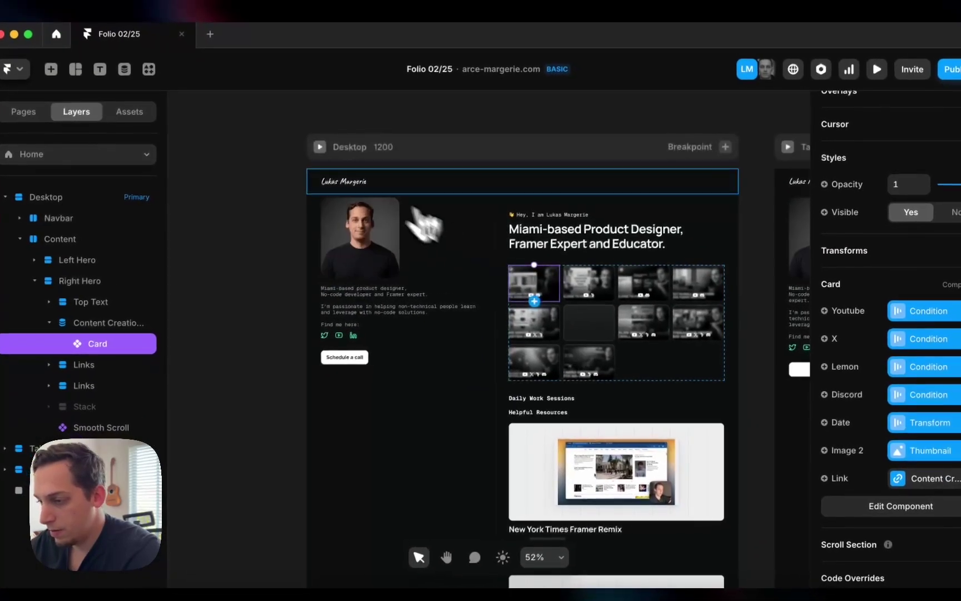
# Test the link of the blank card without a thumbnail in the preview, then exit.
pyautogui.click(324, 149)
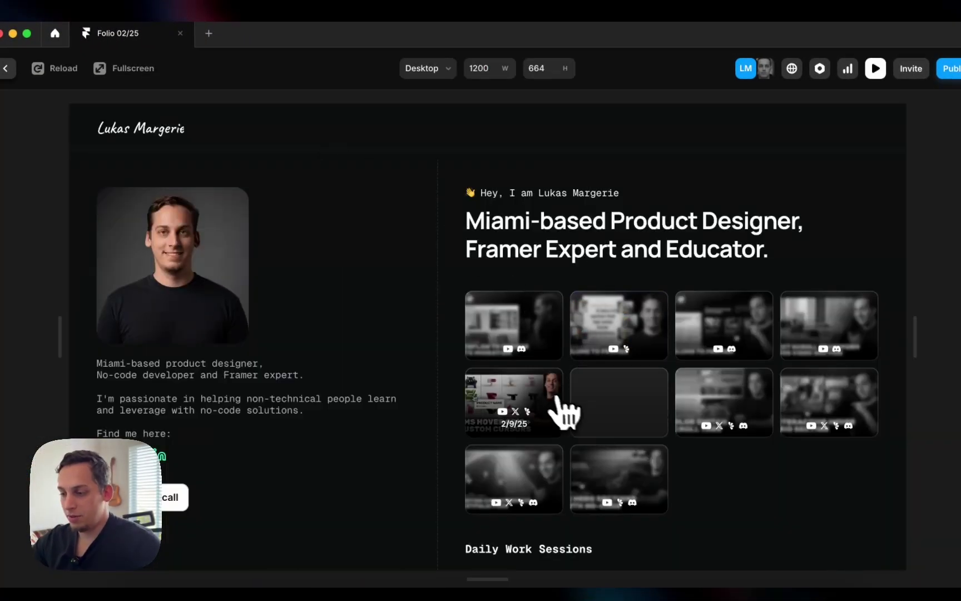
pyautogui.click(652, 421)
pyautogui.click(6, 68)
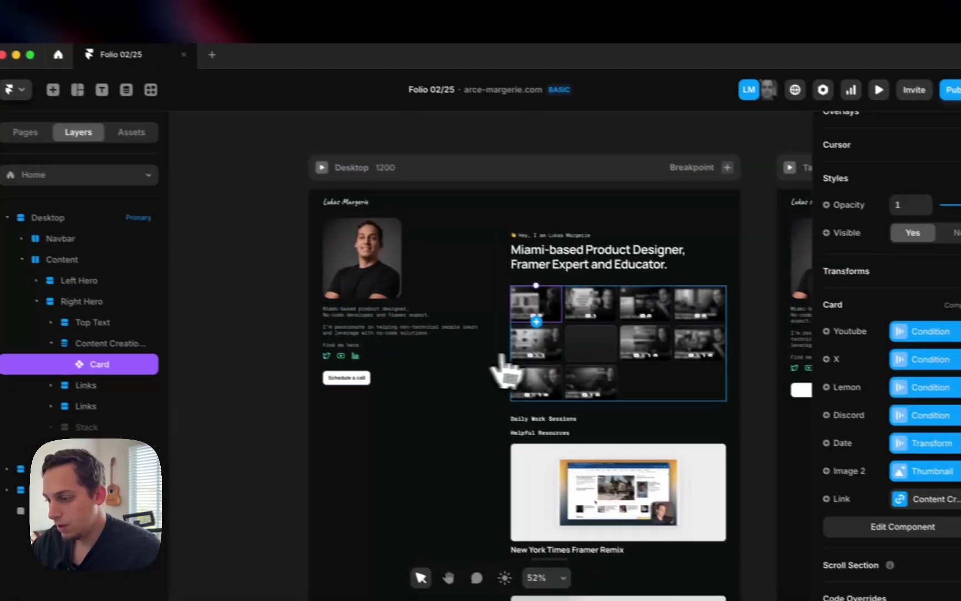
# Drive the collection Card's Link with a transform on the Thumbnail variable, using the Is Set condition.
pyautogui.click(579, 340)
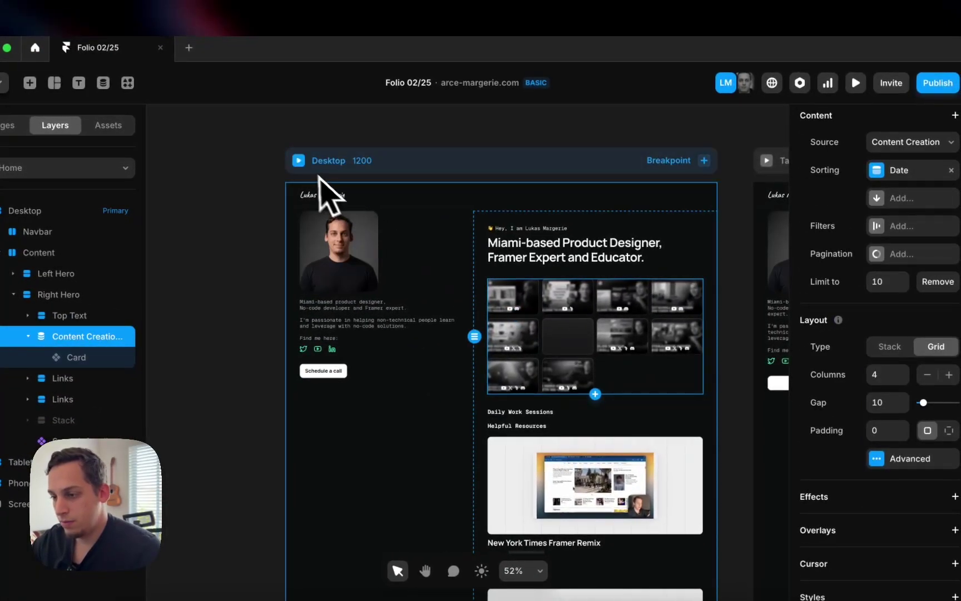
pyautogui.click(513, 303)
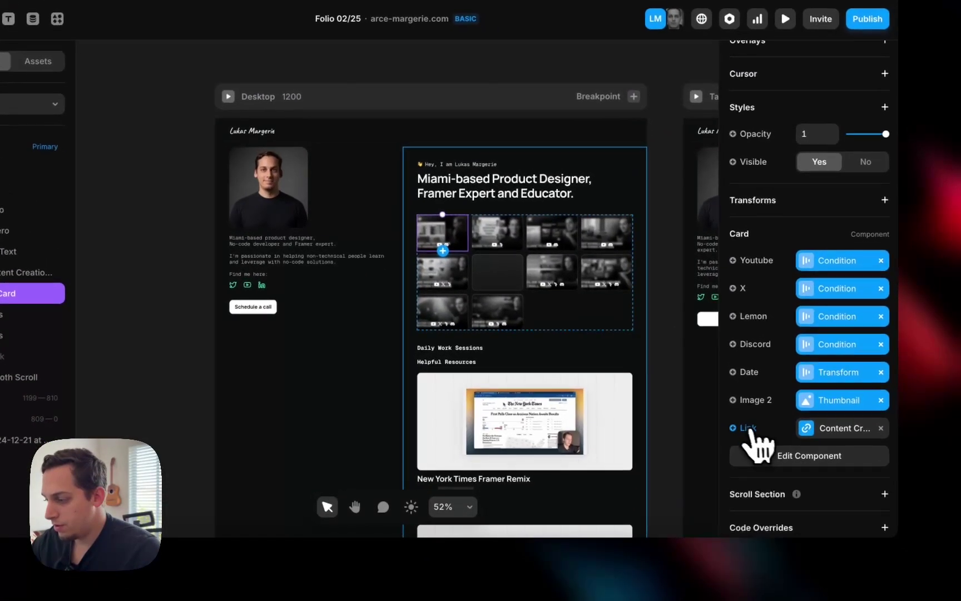
pyautogui.click(819, 492)
pyautogui.moveTo(752, 467)
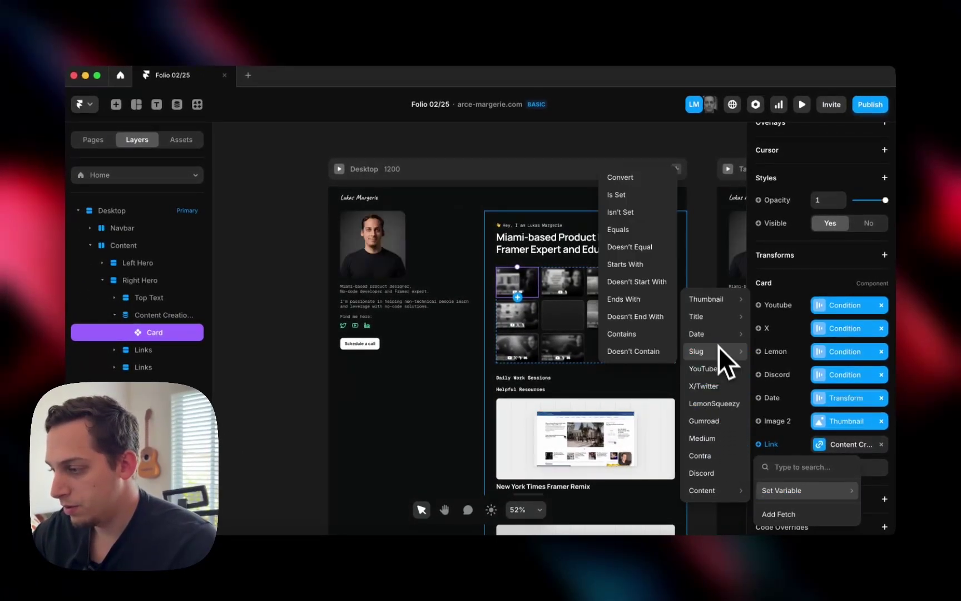
pyautogui.moveTo(704, 305)
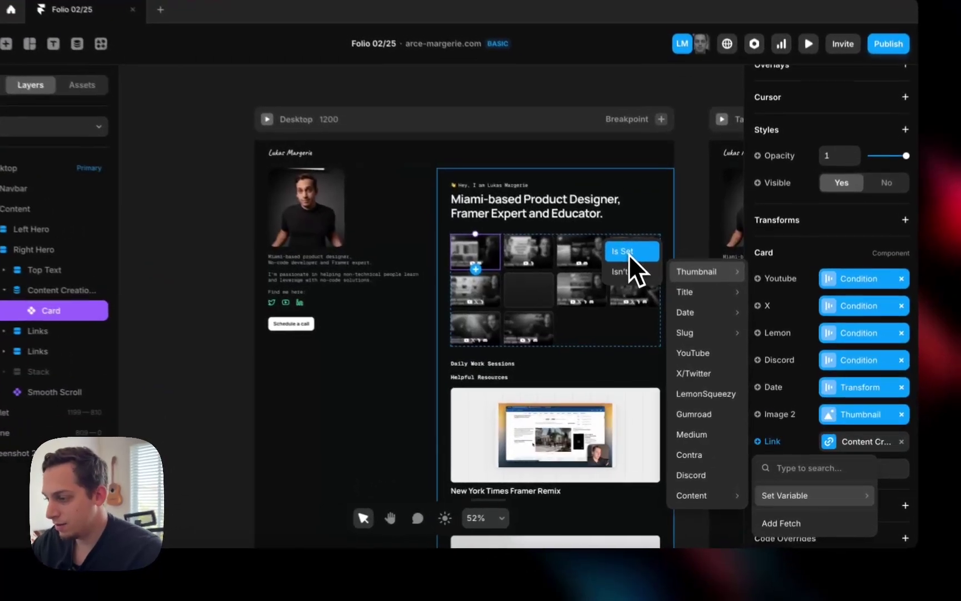
pyautogui.click(651, 282)
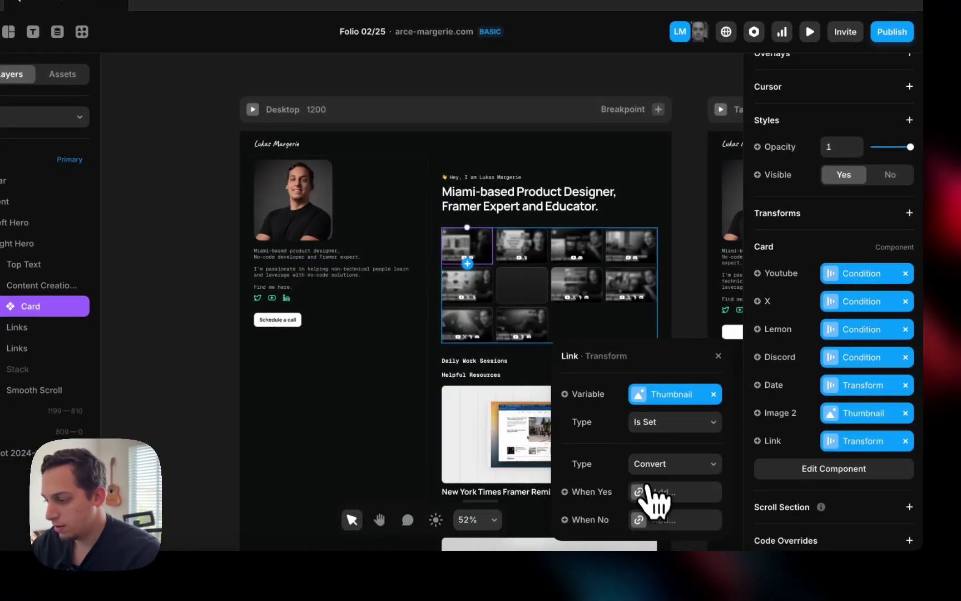
# Set the Link transform's When Yes value to the content creation CMS detail page.
pyautogui.click(665, 494)
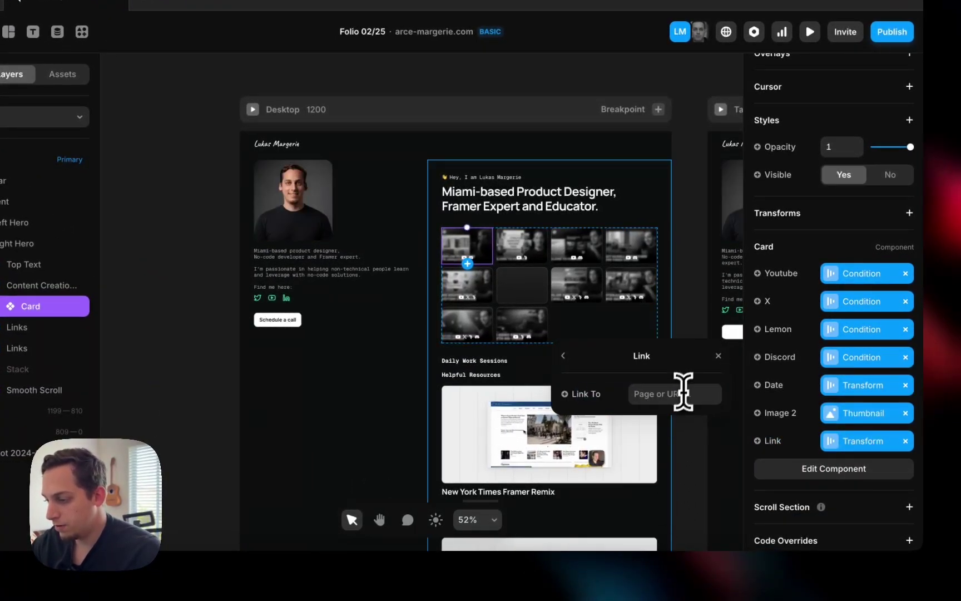
pyautogui.click(683, 392)
pyautogui.click(671, 447)
pyautogui.click(564, 356)
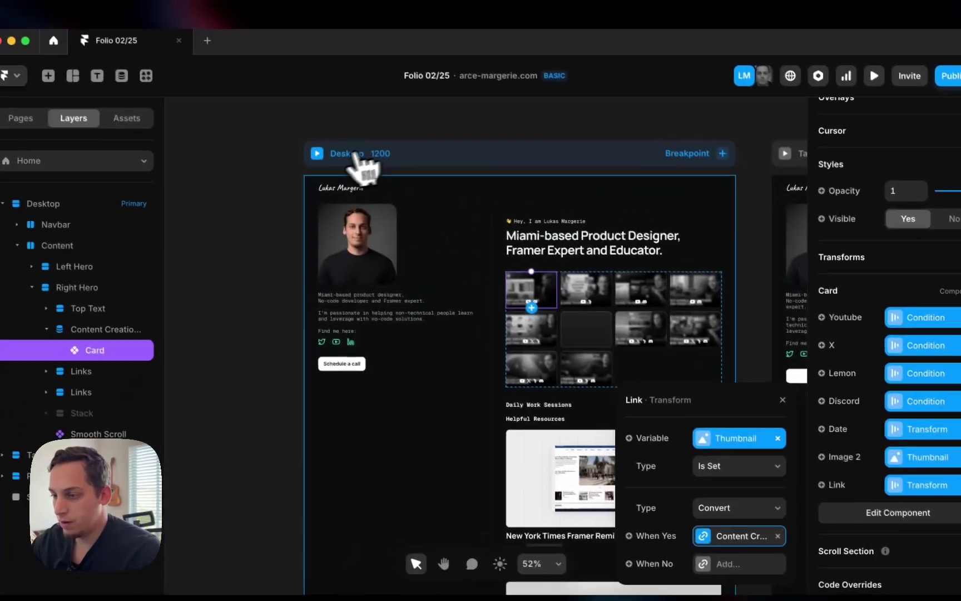
# Test the links of the blank card and a card with a thumbnail in the preview, and exit.
pyautogui.click(253, 109)
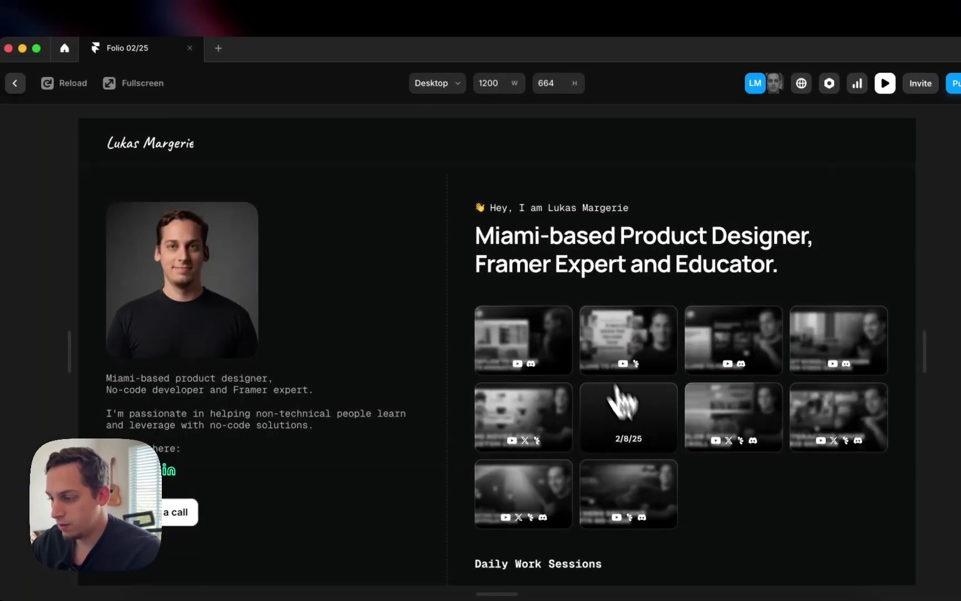
pyautogui.click(548, 347)
pyautogui.click(15, 83)
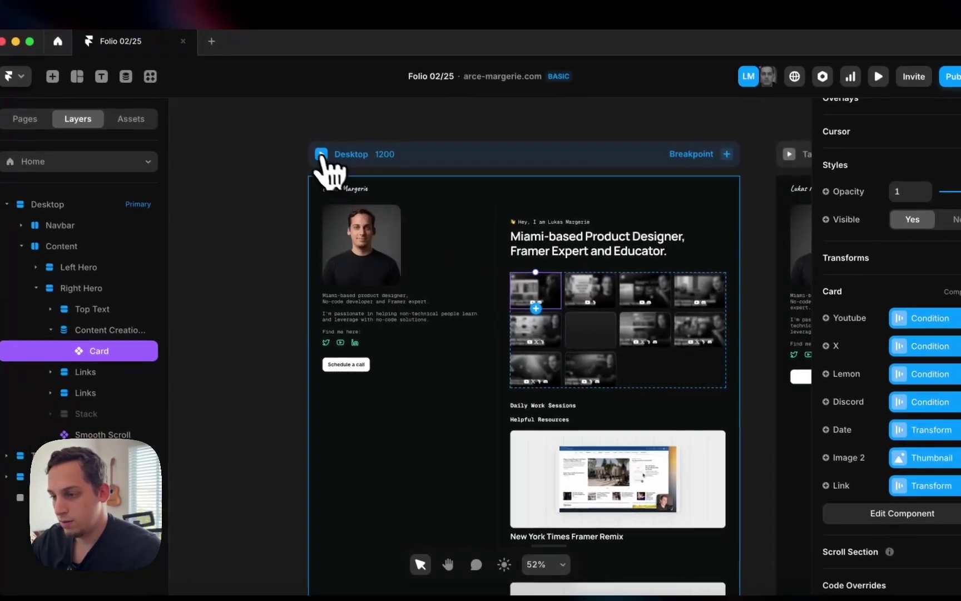
pyautogui.click(342, 164)
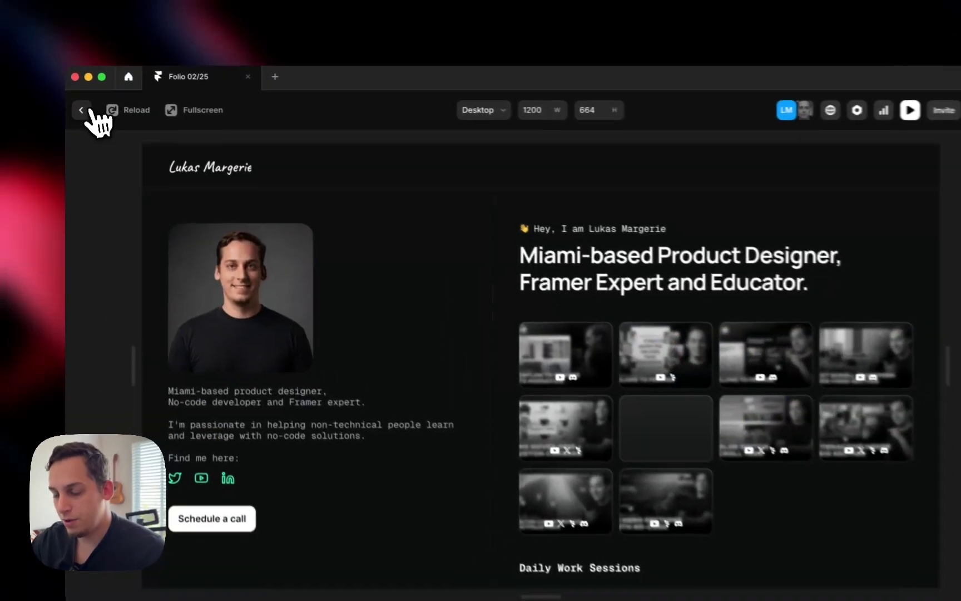
pyautogui.click(79, 104)
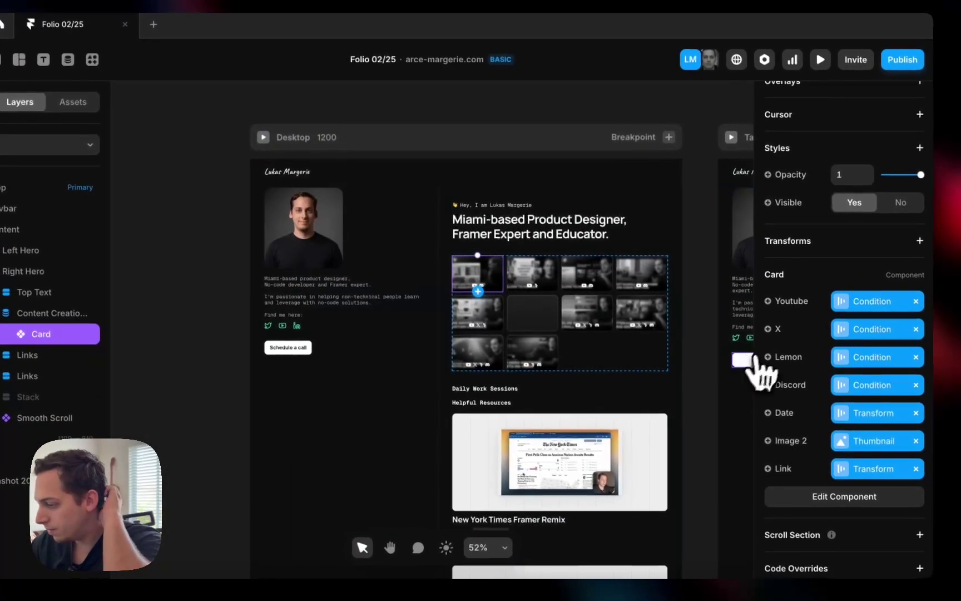
# Try to bind the Date text in the Card component to a new text variable, undo it and return to Home.
pyautogui.doubleClick(476, 277)
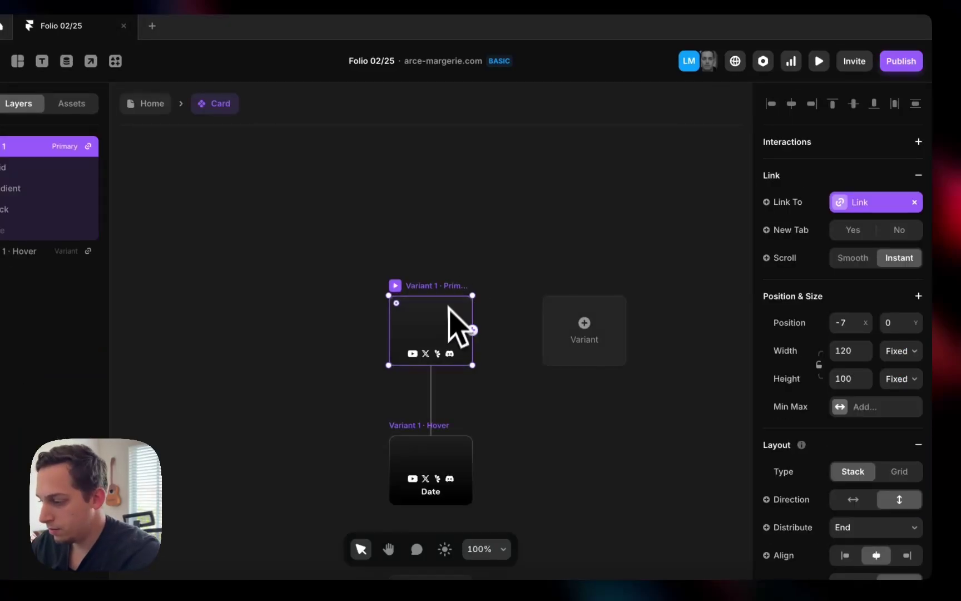
pyautogui.click(27, 229)
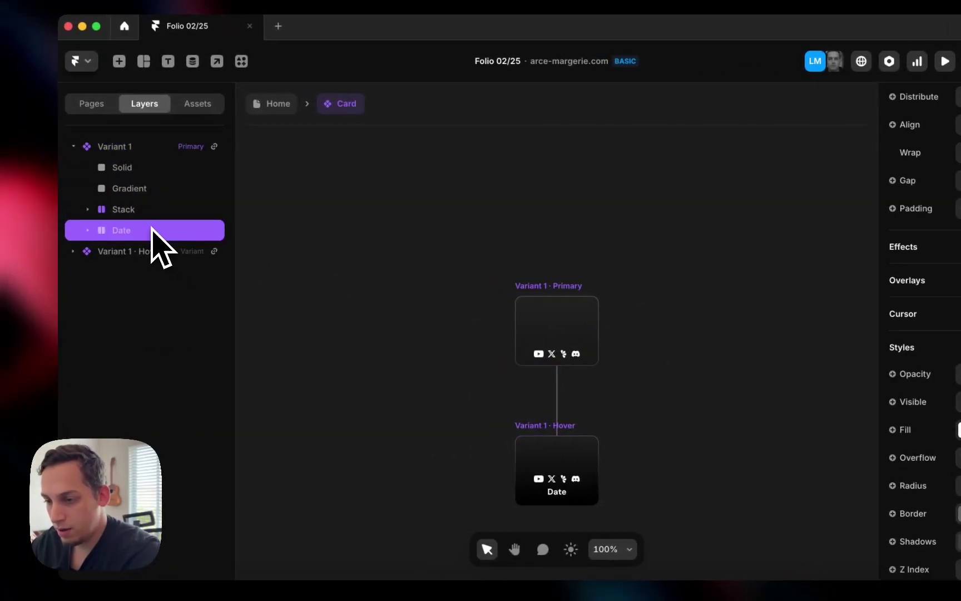
pyautogui.click(87, 230)
pyautogui.click(117, 252)
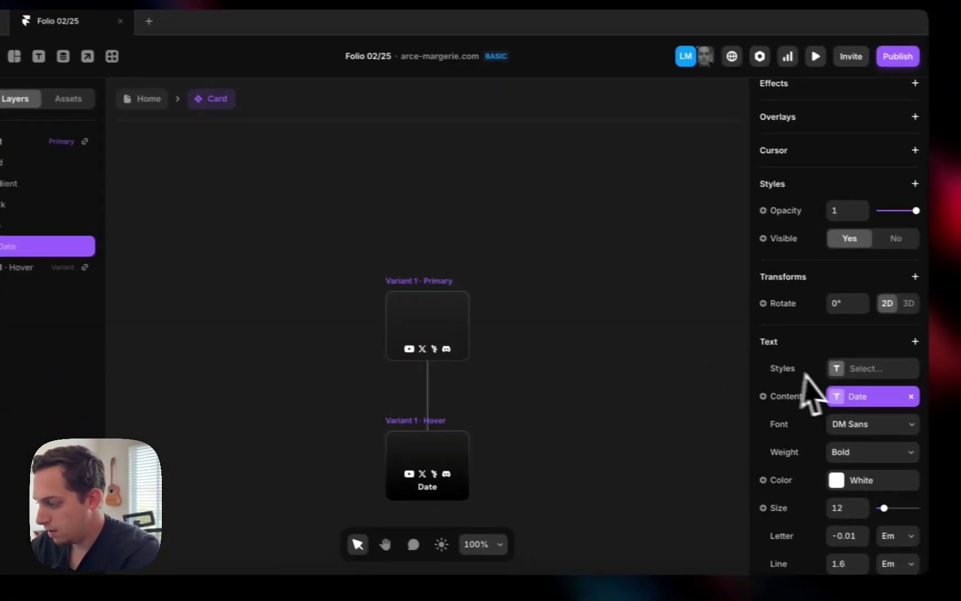
pyautogui.click(854, 396)
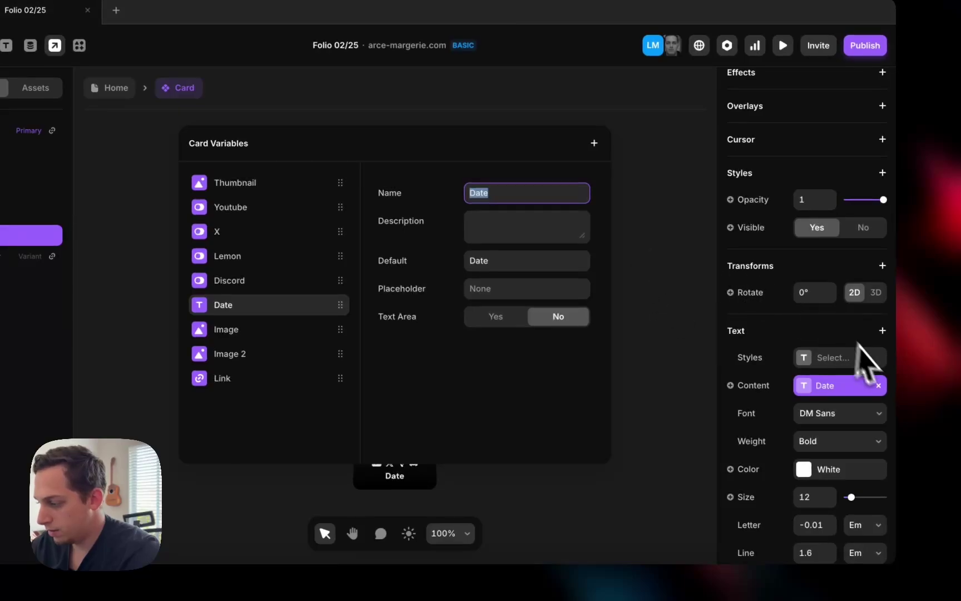
pyautogui.click(876, 381)
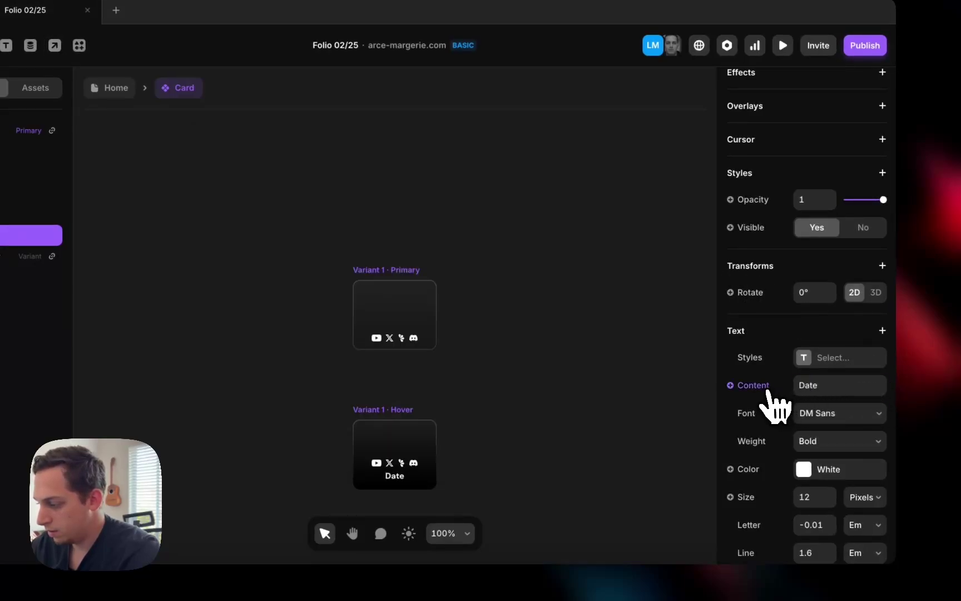
pyautogui.click(696, 440)
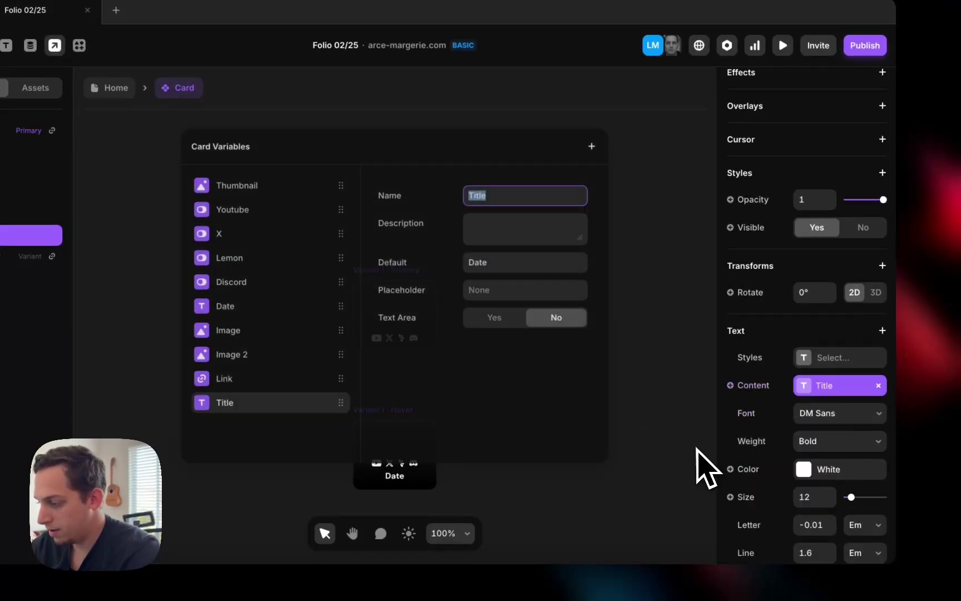
pyautogui.click(700, 363)
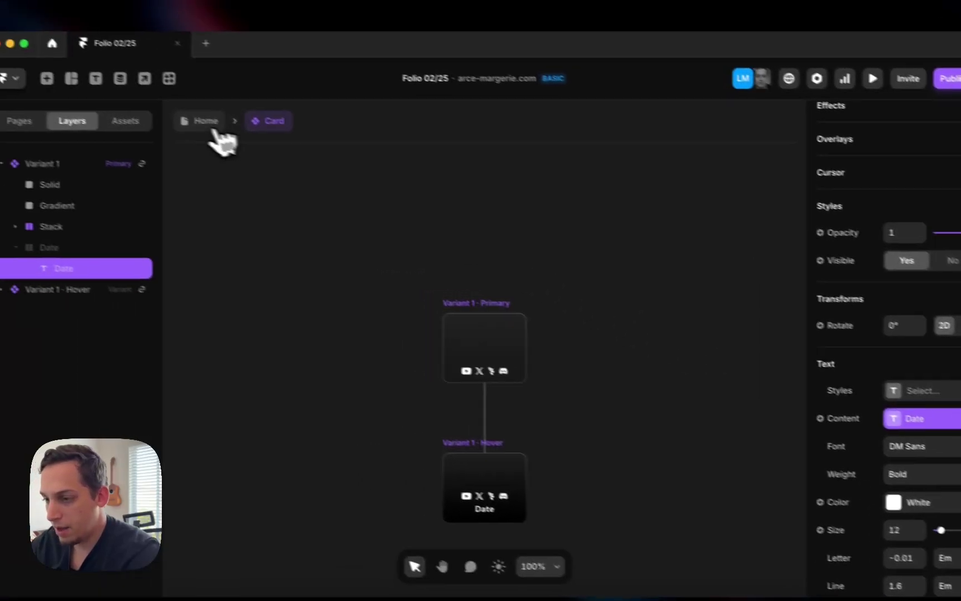
pyautogui.click(114, 87)
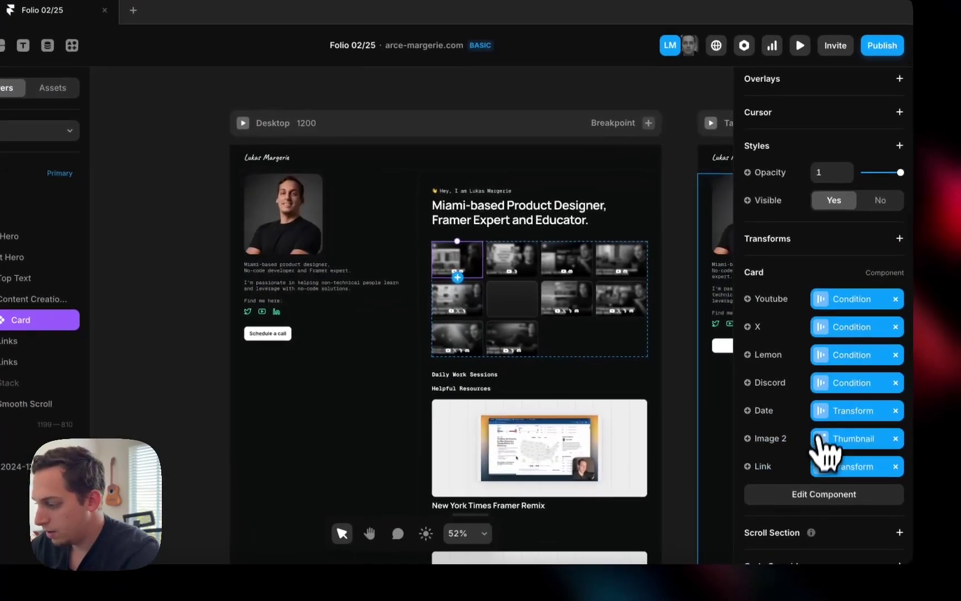
# Set the Card's Date transform to the M style and check the date format in the preview.
pyautogui.click(860, 424)
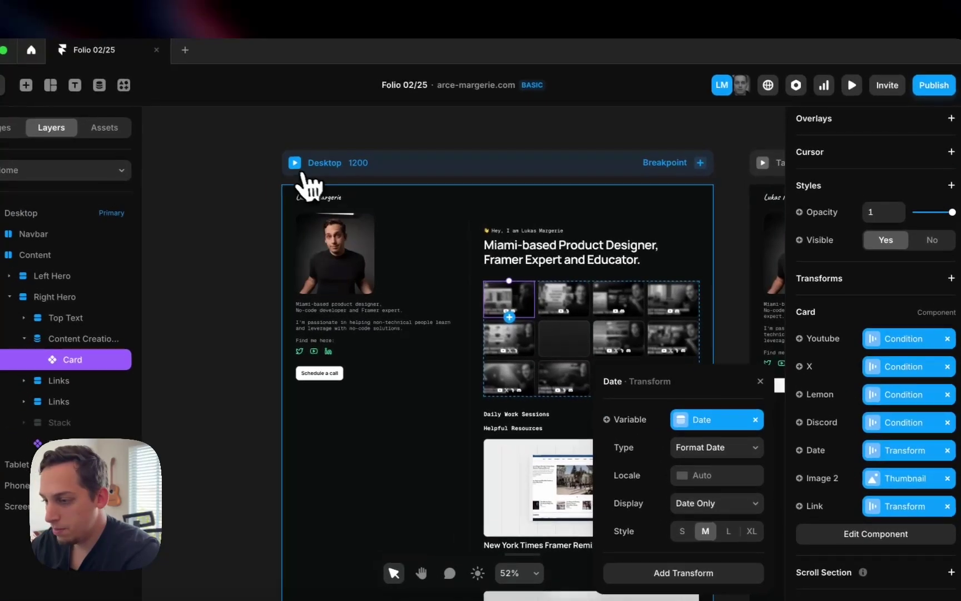
pyautogui.click(240, 121)
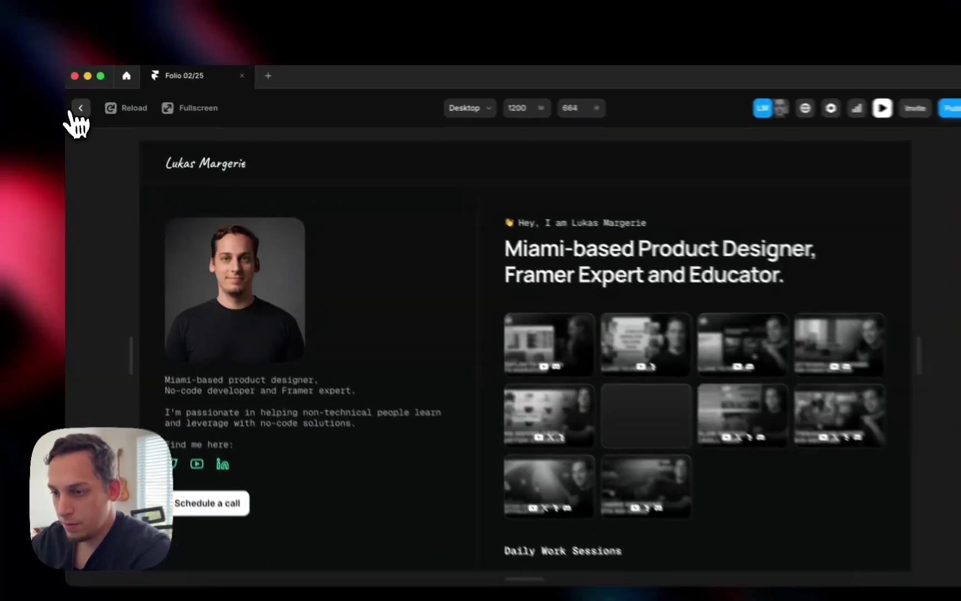
pyautogui.click(79, 104)
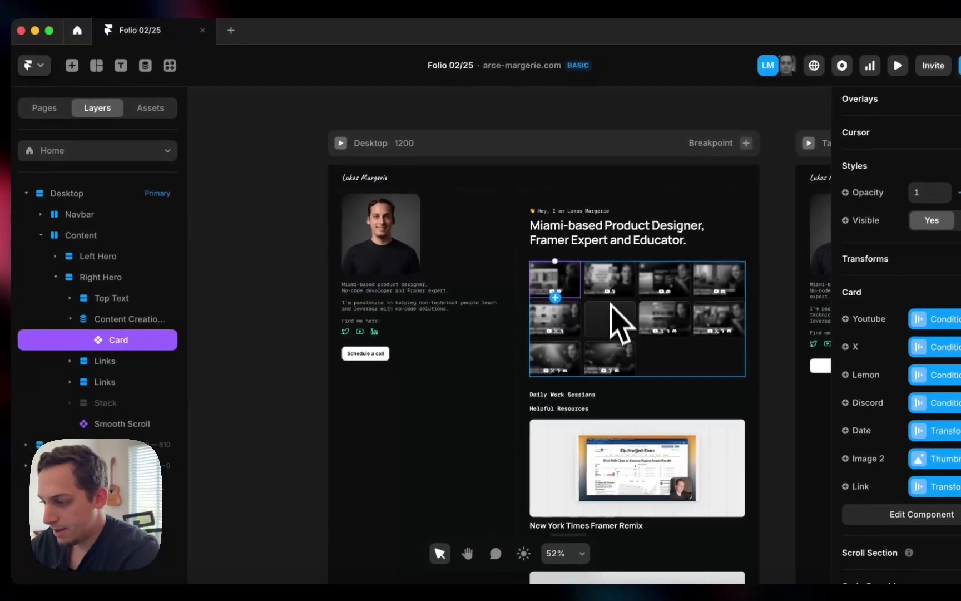
# Look over the Card component's variants and recheck the card grid's hover states in the desktop preview.
pyautogui.doubleClick(584, 307)
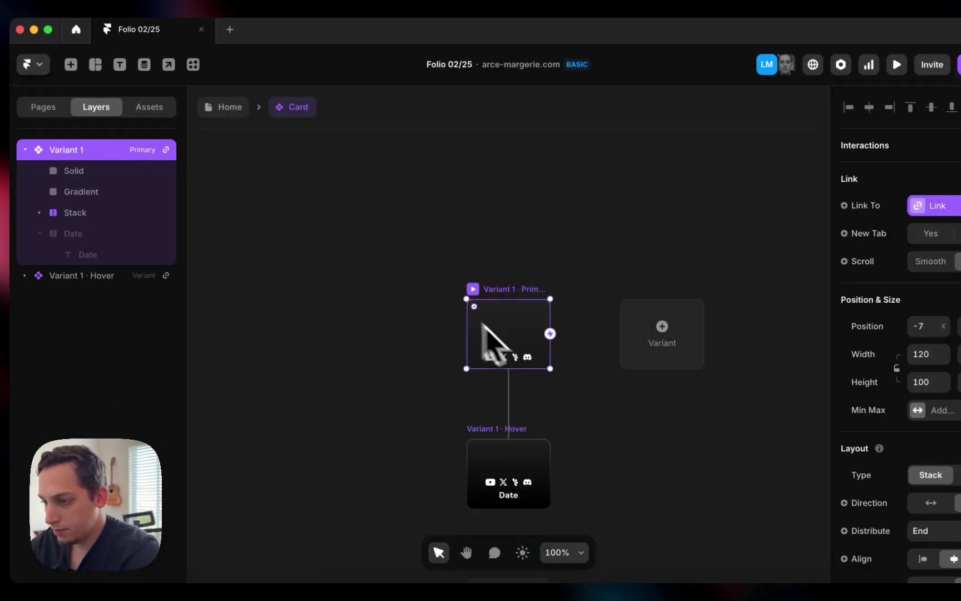
pyautogui.click(225, 107)
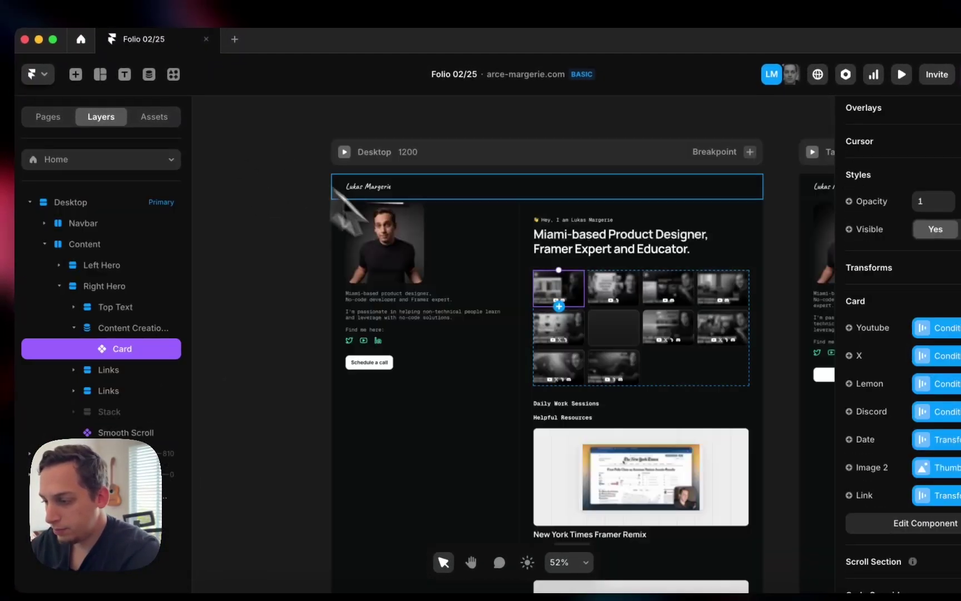
pyautogui.click(345, 153)
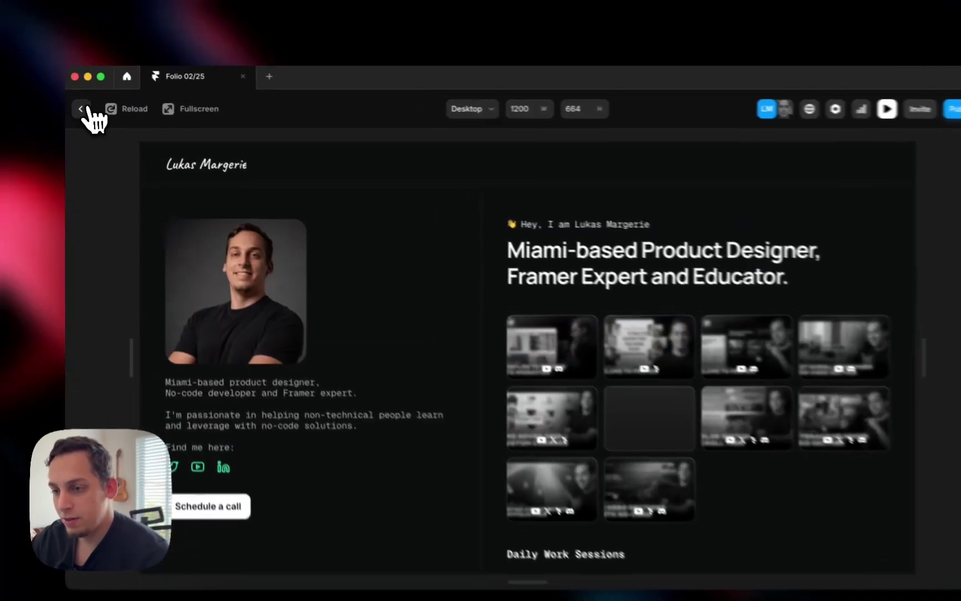
pyautogui.click(79, 104)
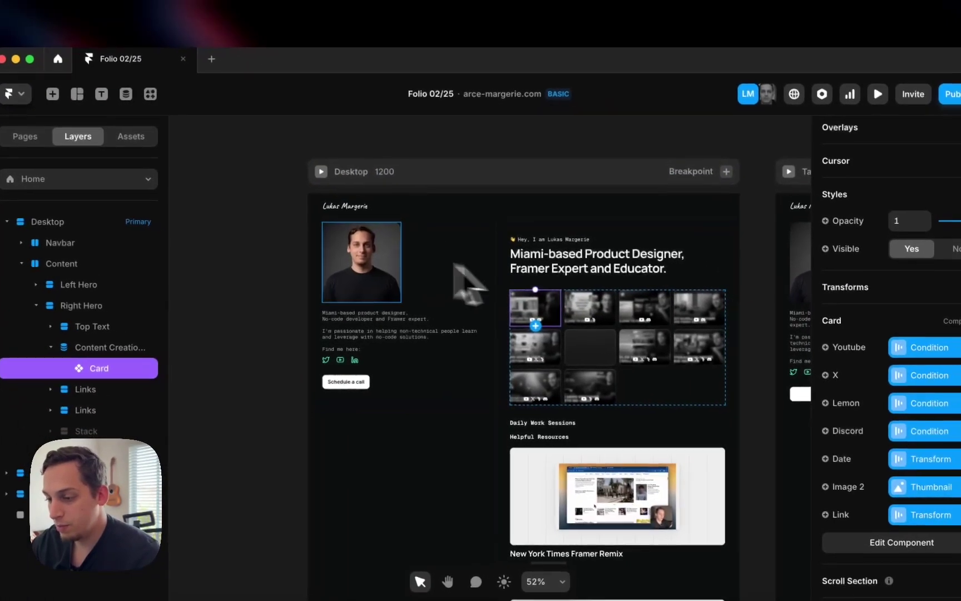
pyautogui.click(268, 241)
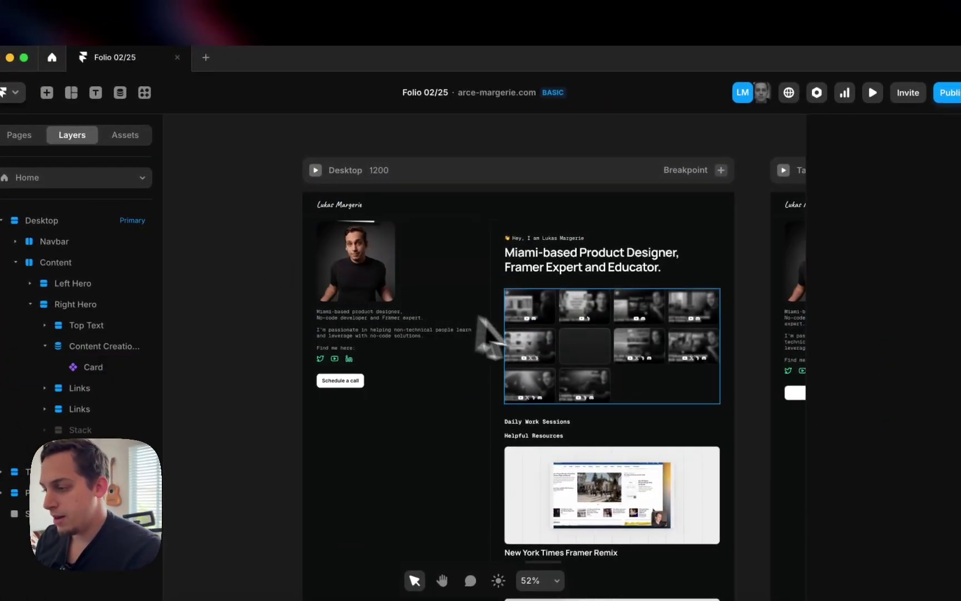
pyautogui.click(312, 168)
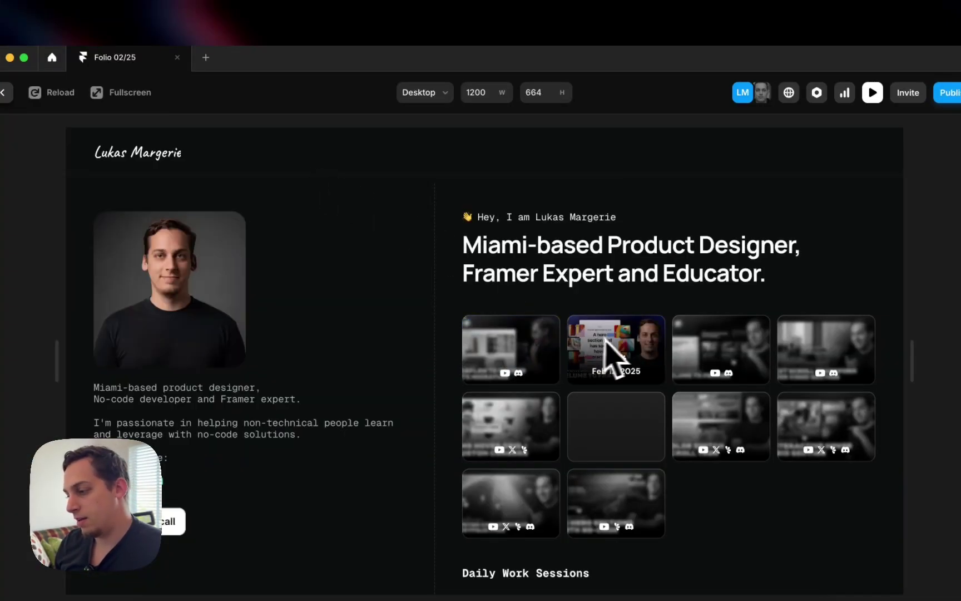